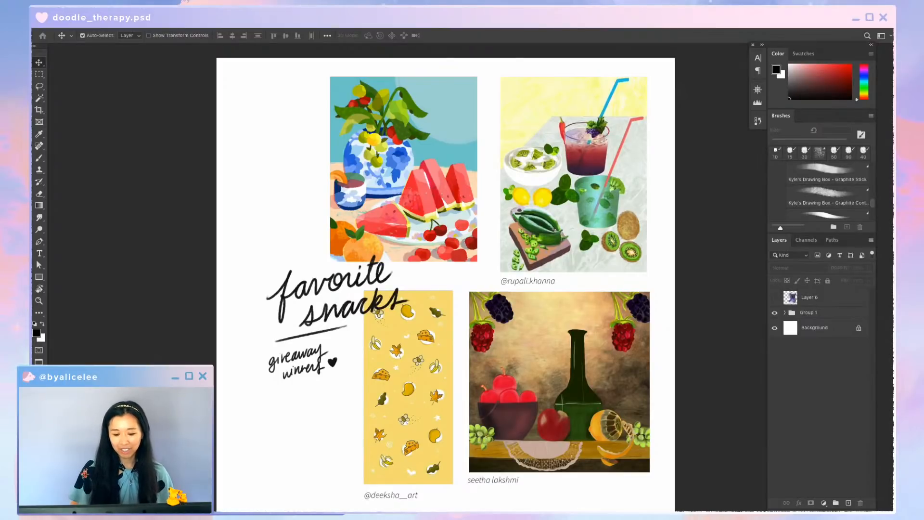
Hide Group 1 with the favorite snacks artwork and show Layer 6 with the cat pin image
key("space")
left_click_drag(479, 176, 474, 179)
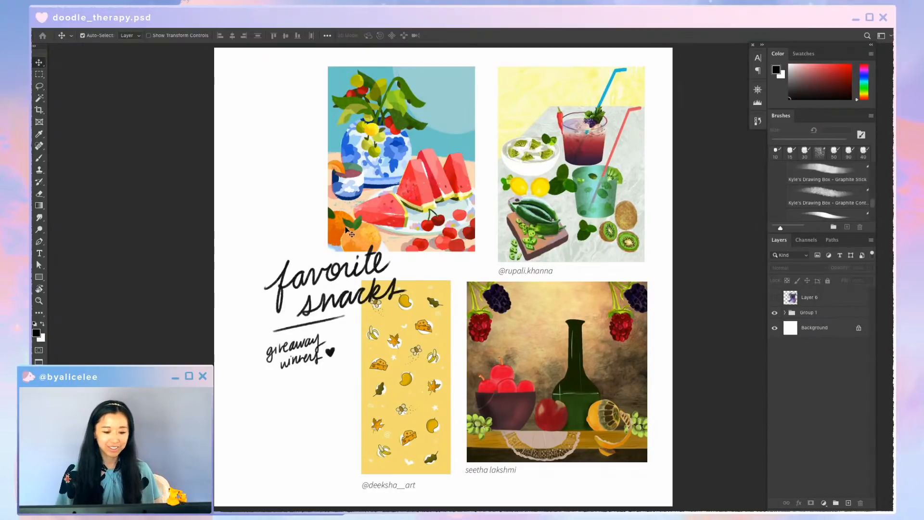
left_click_drag(547, 328, 528, 322)
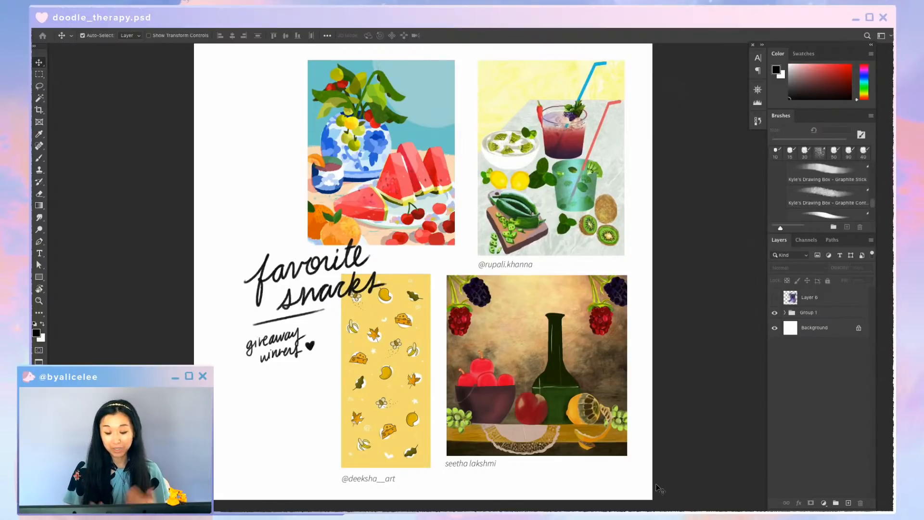
left_click(775, 312)
left_click(774, 298)
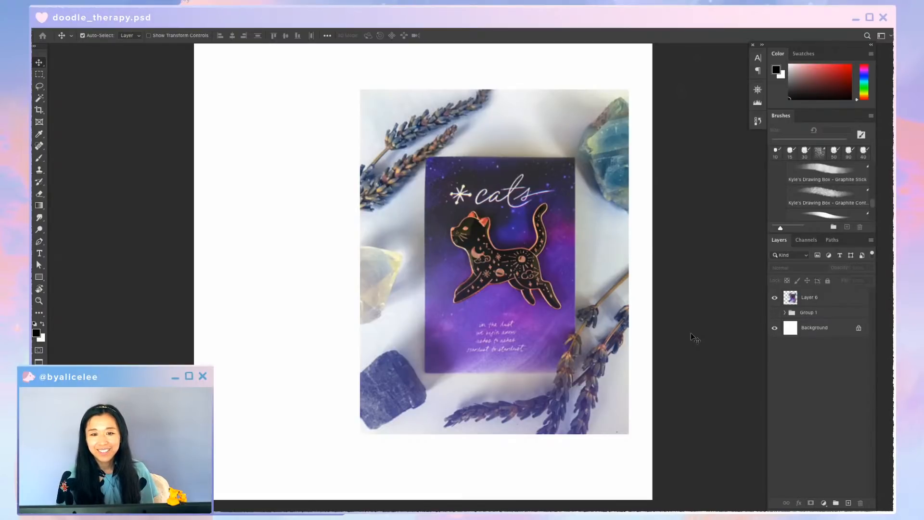
Switch to the Summertime postcards document and deselect all of its layers
key("super+grave")
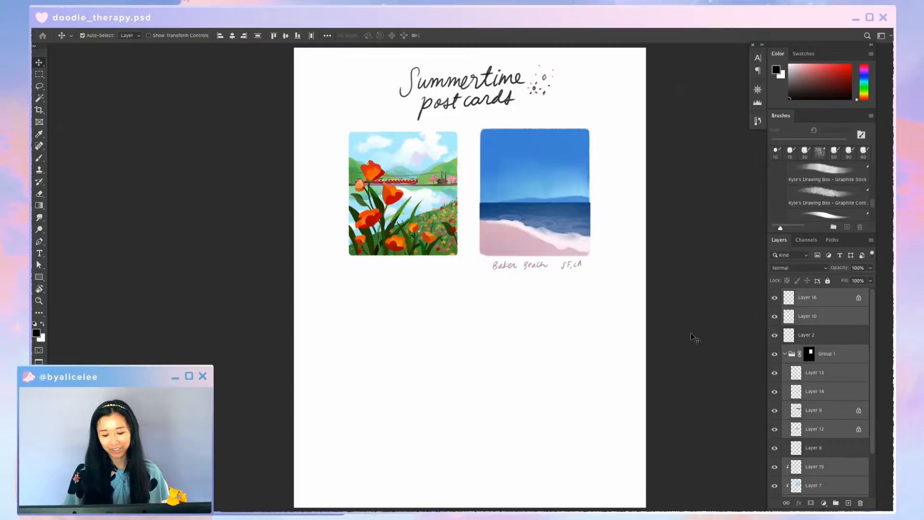
key("super+equal")
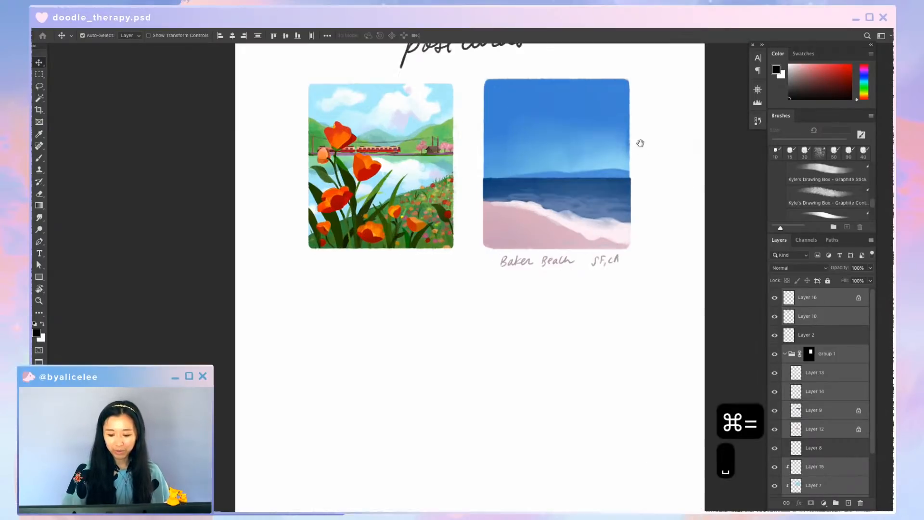
left_click_drag(640, 143, 637, 238)
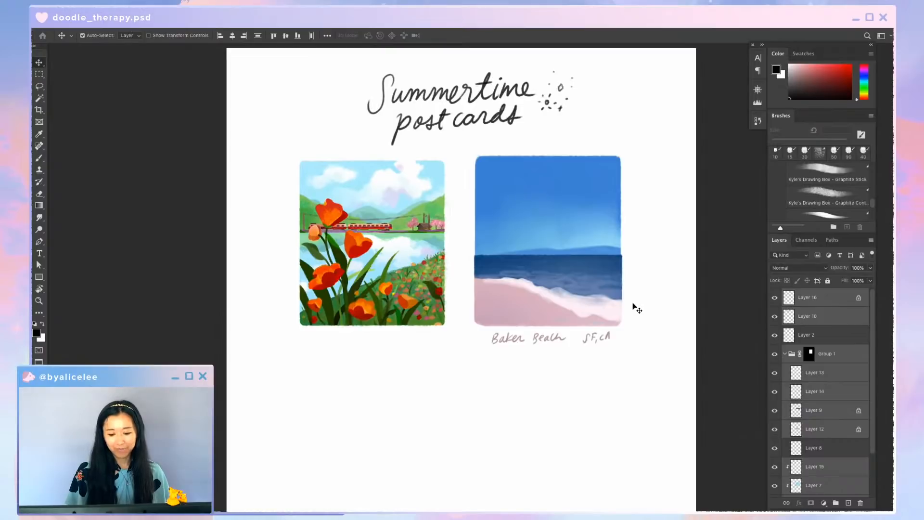
left_click_drag(654, 354, 645, 295)
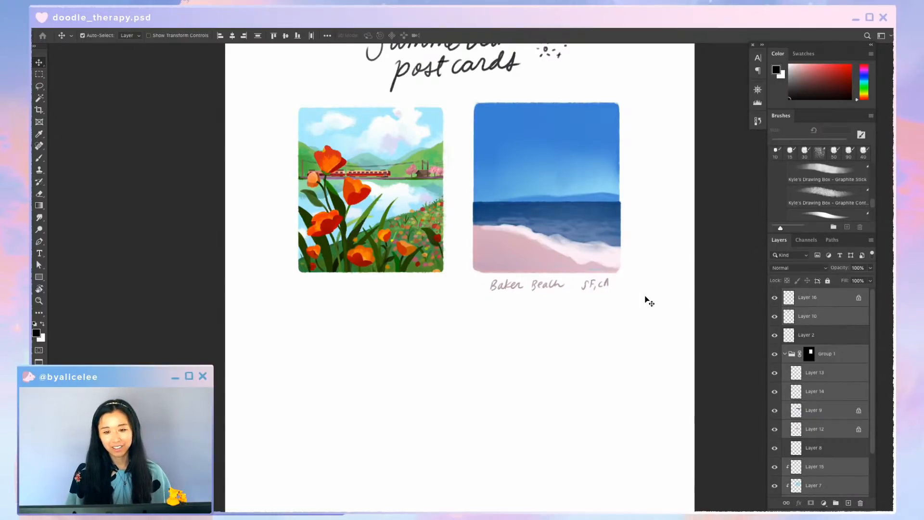
left_click(684, 245)
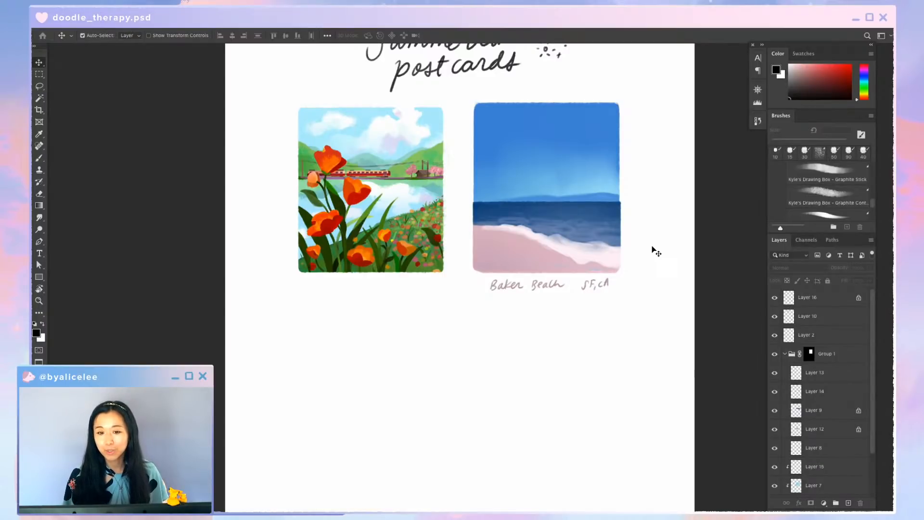
key("space")
left_click_drag(662, 267, 672, 216)
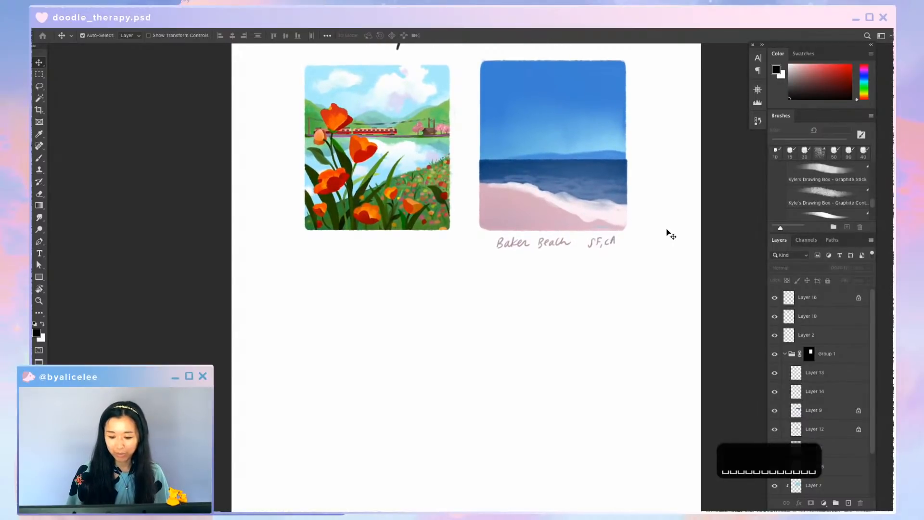
Create a new empty layer directly above Layer 16
left_click(834, 302)
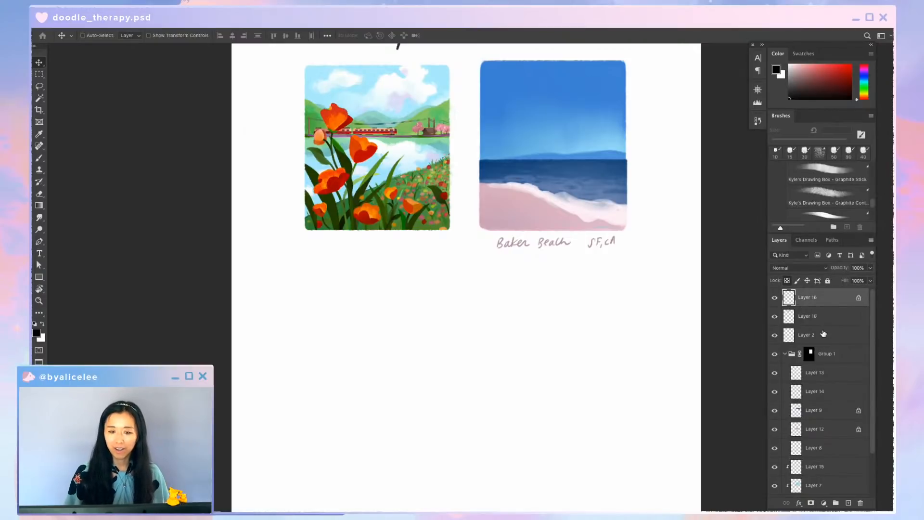
key("super+shift+n")
key("Return")
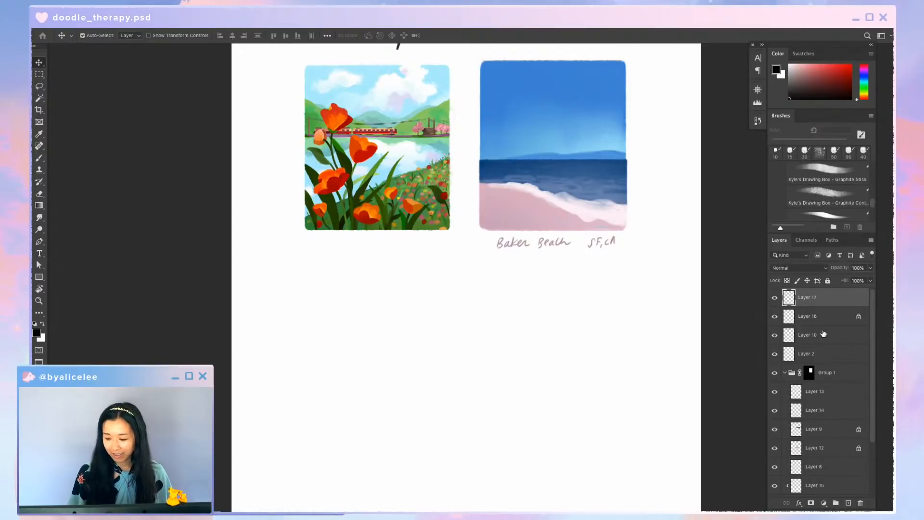
Draw a straight-edged portrait postcard frame below the Baker Beach caption with the 10 px Kyle's Drawing Box - Happy HB brush
key("b")
key("super+equal")
key("space")
left_click_drag(666, 229, 698, 199)
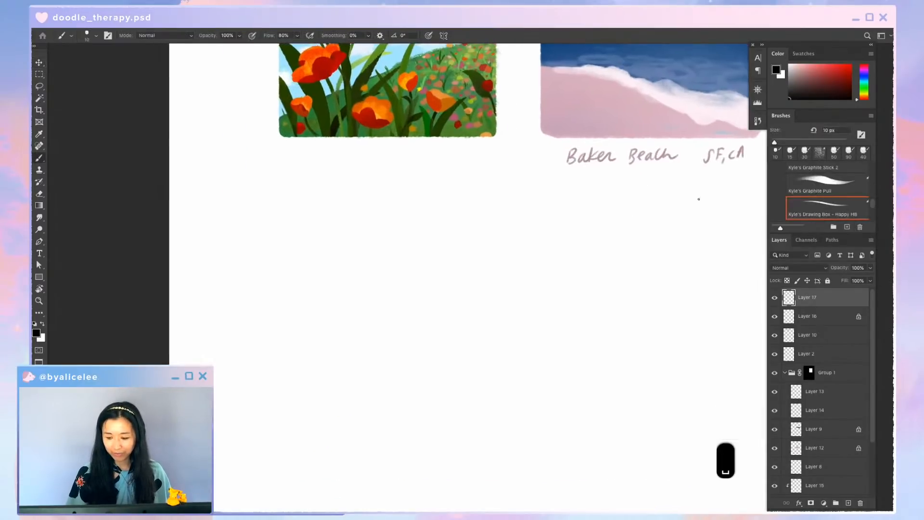
key("b")
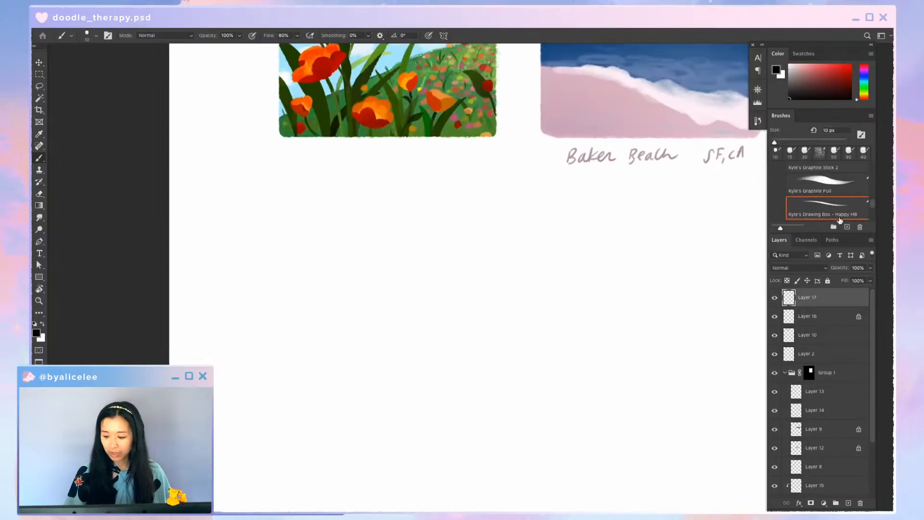
scroll(818, 210, "down", 1)
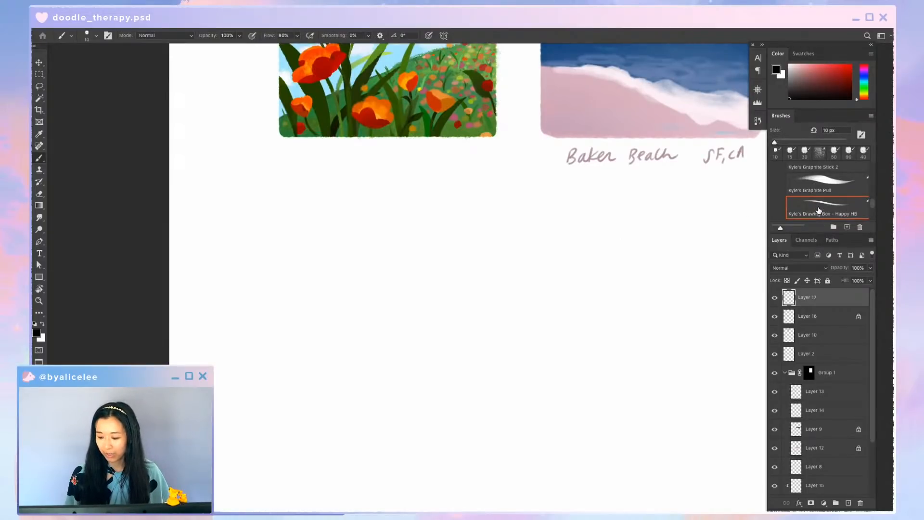
key("space")
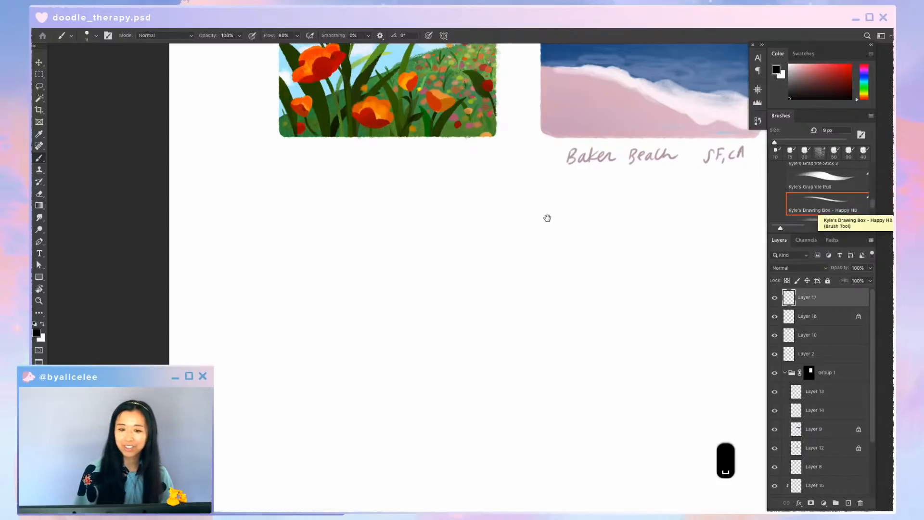
mouse_move(546, 217)
left_mouse_down()
mouse_move(457, 209)
mouse_move(445, 423)
left_mouse_up()
key("b")
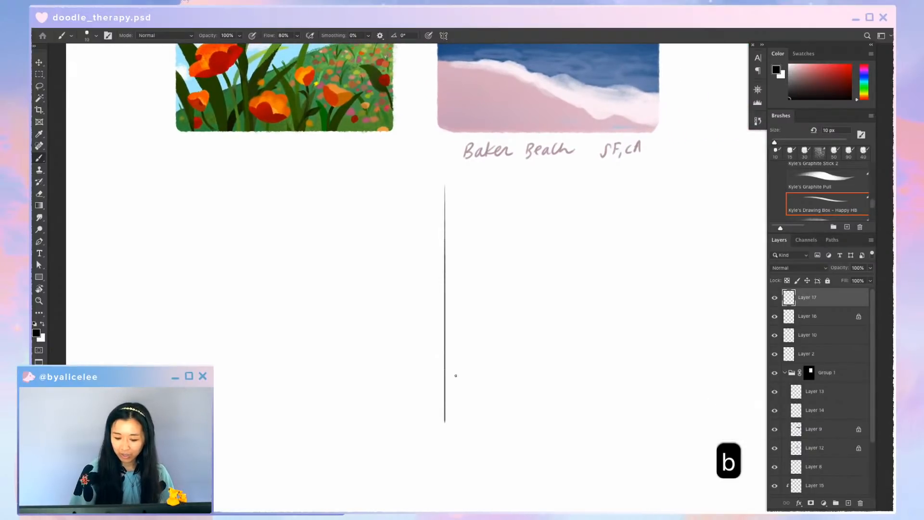
mouse_move(448, 186)
left_mouse_down()
mouse_move(653, 186)
mouse_move(655, 433)
mouse_move(445, 433)
mouse_move(444, 421)
left_mouse_up()
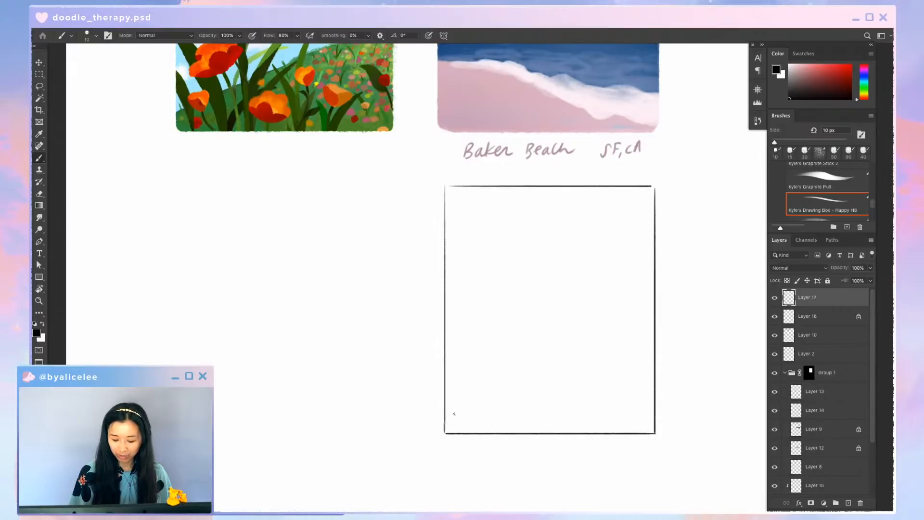
Stretch the new frame slightly taller by extending its top edge upward toward the Baker Beach caption
key("super+minus")
key("space")
left_click_drag(614, 295, 632, 374)
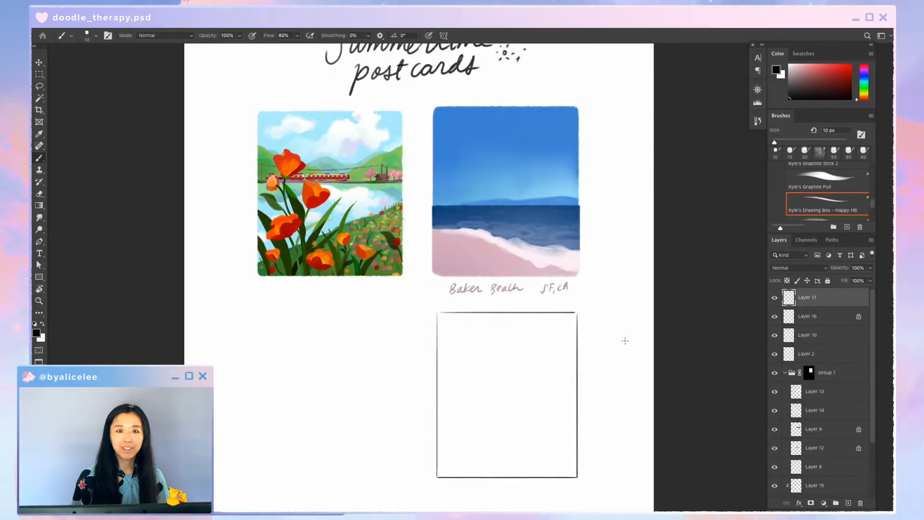
key("super+t")
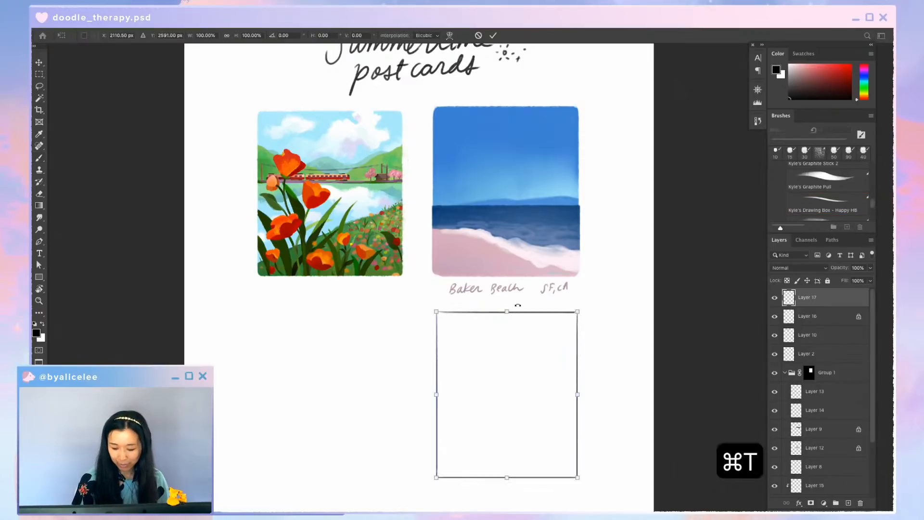
left_click_drag(516, 313, 516, 305)
key("Return")
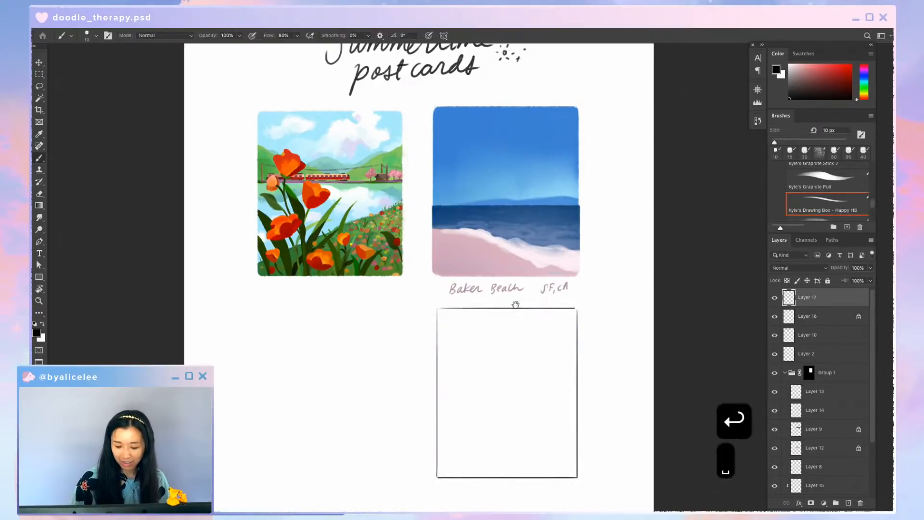
Move the empty postcard frame straight down to leave more space beneath the Baker Beach caption
scroll(623, 229, "down", 5)
key("super+equal")
key("super+t")
left_click_drag(573, 243, 571, 277)
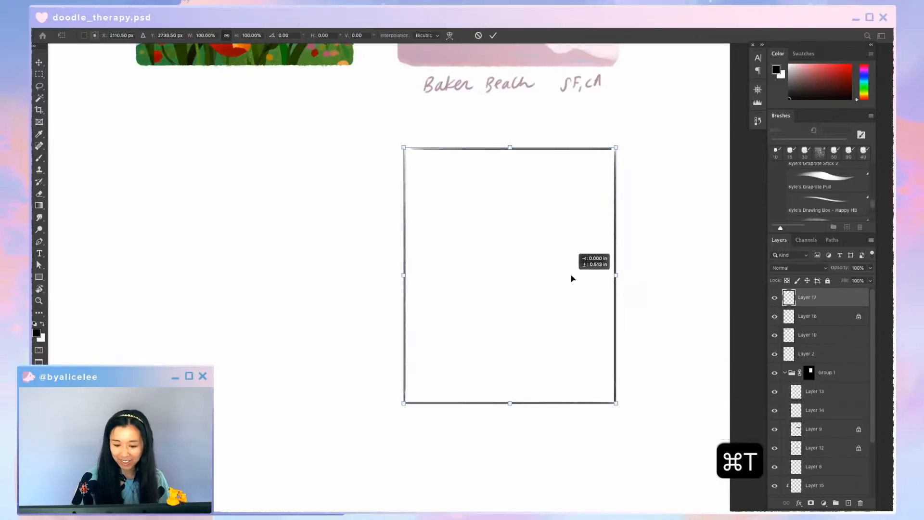
key("Return")
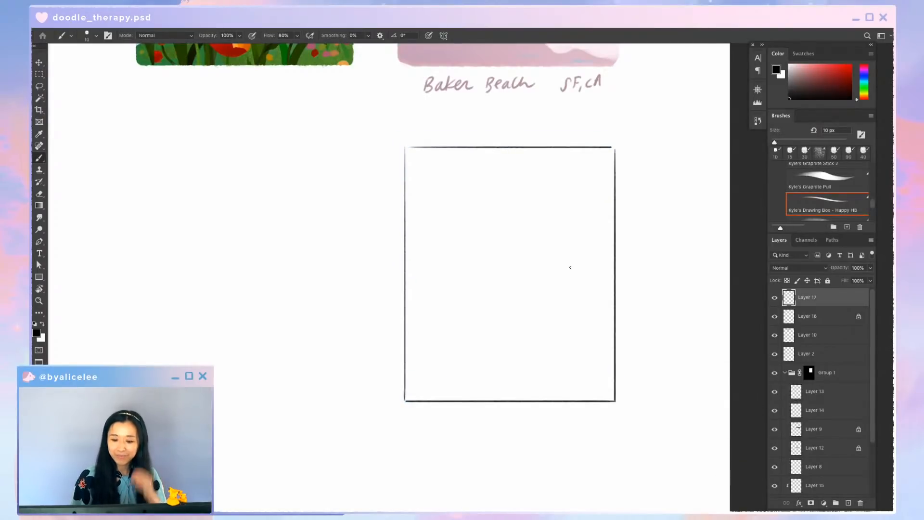
Sketch rounded cloud-top arcs descending from the frame's upper right edge to its left side
mouse_move(664, 234)
left_mouse_down()
mouse_move(656, 327)
mouse_move(677, 186)
left_mouse_up()
key("v")
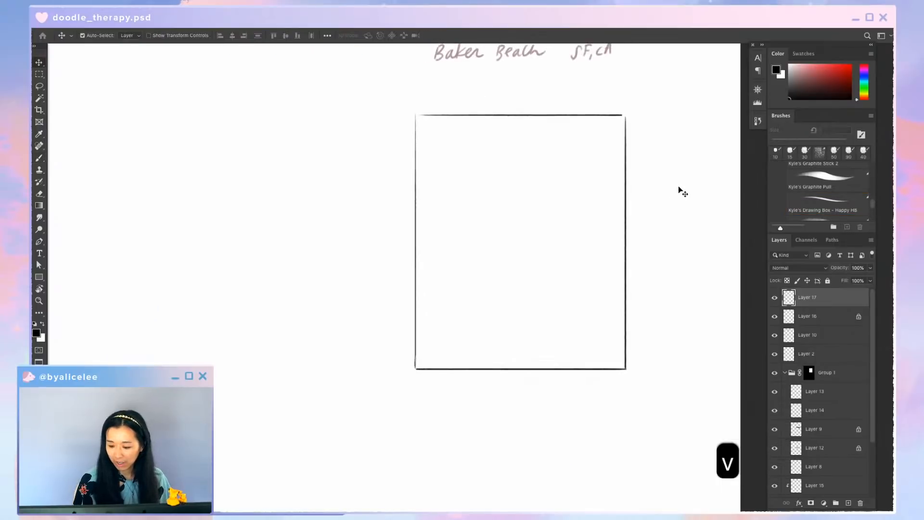
key("b")
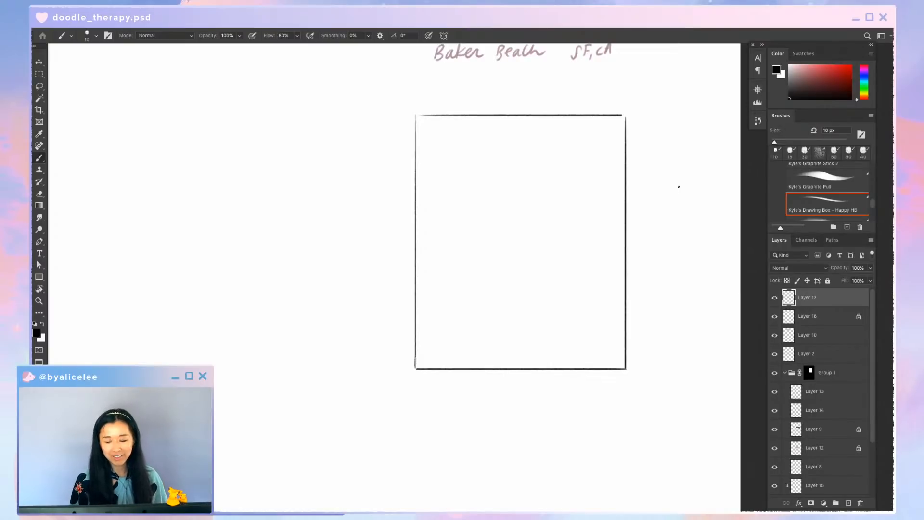
mouse_move(625, 152)
left_mouse_down()
mouse_move(584, 139)
mouse_move(545, 160)
mouse_move(512, 193)
left_mouse_up()
mouse_move(503, 198)
left_mouse_down()
mouse_move(471, 248)
mouse_move(445, 250)
mouse_move(429, 268)
left_mouse_up()
left_click_drag(450, 201, 466, 206)
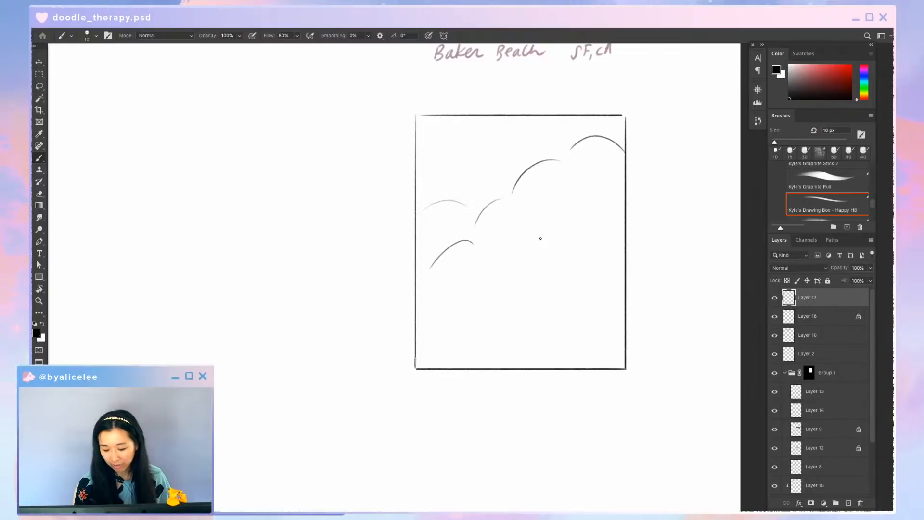
Sketch lower cloud curves and a horizontal line beneath them, and add overlapping arcs to the upper cloud edge
left_click_drag(622, 230, 547, 255)
left_click_drag(543, 252, 495, 266)
left_click_drag(584, 278, 462, 285)
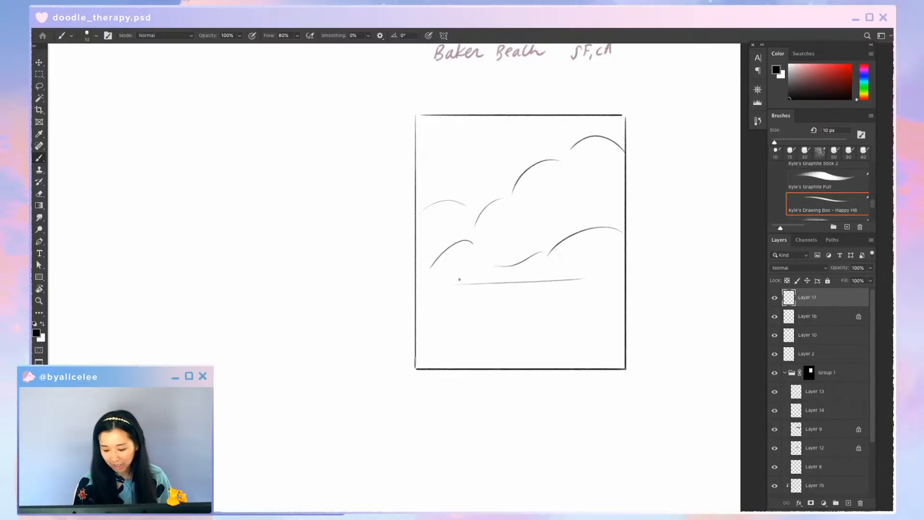
left_click_drag(564, 164, 496, 198)
left_click_drag(497, 217, 450, 237)
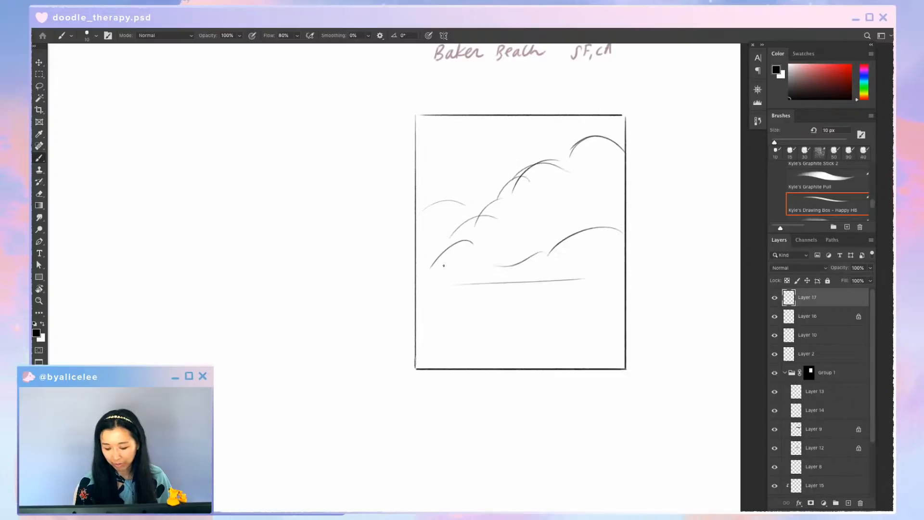
Rough in a gabled house in the frame's lower right corner with a roof ridge, sloping roof edges and vertical wall lines
mouse_move(536, 285)
left_mouse_down()
mouse_move(515, 299)
mouse_move(541, 282)
mouse_move(573, 330)
left_mouse_up()
left_click_drag(540, 283, 616, 280)
left_click_drag(613, 281, 625, 298)
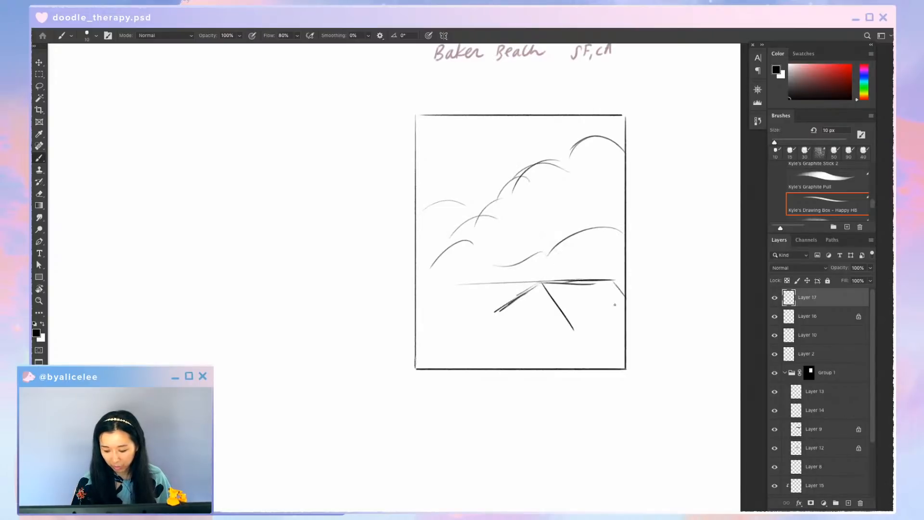
left_click_drag(509, 308, 497, 322)
mouse_move(536, 284)
left_mouse_down()
mouse_move(496, 327)
mouse_move(511, 361)
left_mouse_up()
left_click_drag(509, 321, 508, 362)
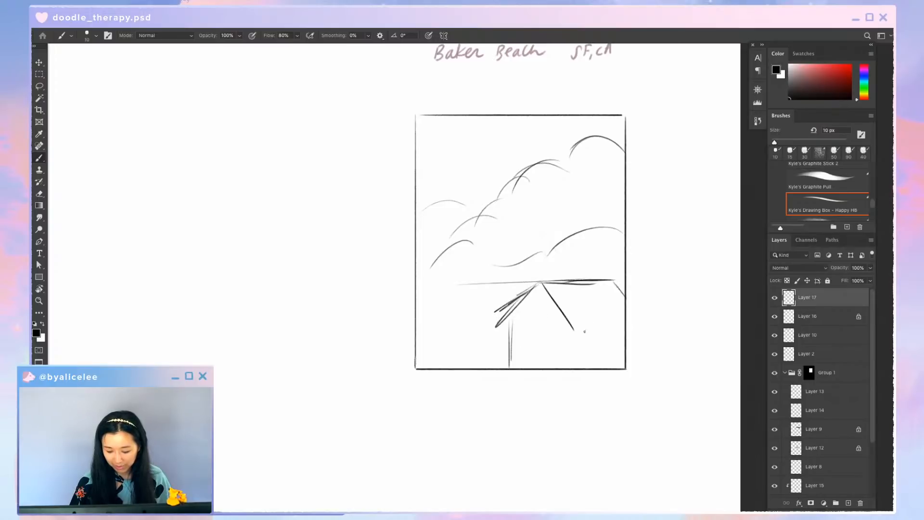
mouse_move(572, 330)
left_mouse_down()
mouse_move(622, 330)
mouse_move(584, 364)
left_mouse_up()
Erase the stray strokes around the house's left roof slope and redraw the slope and left wall with darker lines
key("e")
mouse_move(527, 283)
left_mouse_down()
mouse_move(496, 315)
mouse_move(532, 285)
left_mouse_up()
mouse_move(492, 322)
left_mouse_down()
mouse_move(508, 299)
mouse_move(500, 326)
left_mouse_up()
key("b")
mouse_move(530, 294)
left_mouse_down()
mouse_move(499, 327)
mouse_move(511, 367)
left_mouse_up()
key("b")
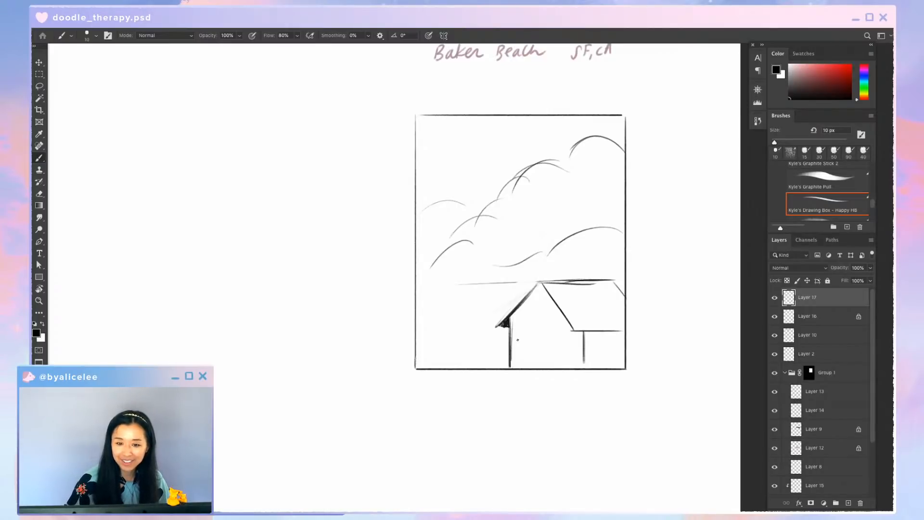
Thicken the roof edge running from the gable peak down to the right eave with repeated strokes
key("b")
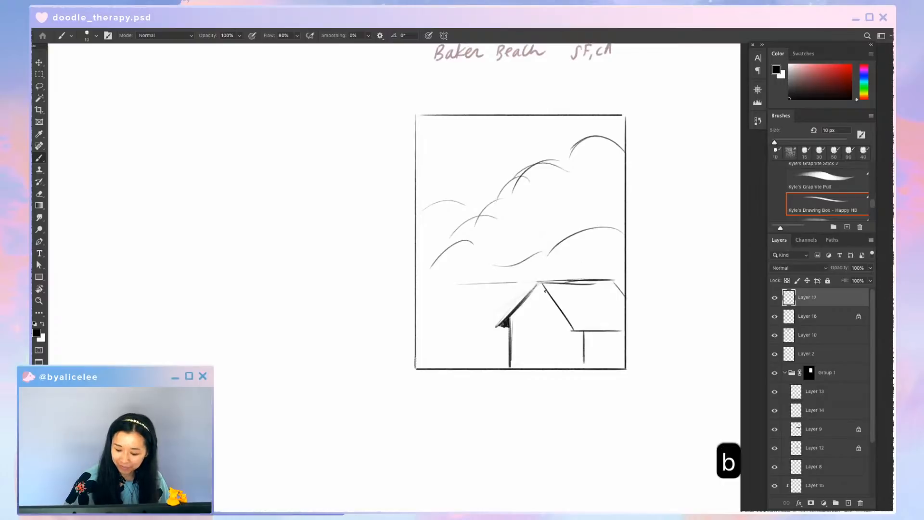
left_click_drag(540, 284, 574, 329)
left_click_drag(540, 287, 569, 331)
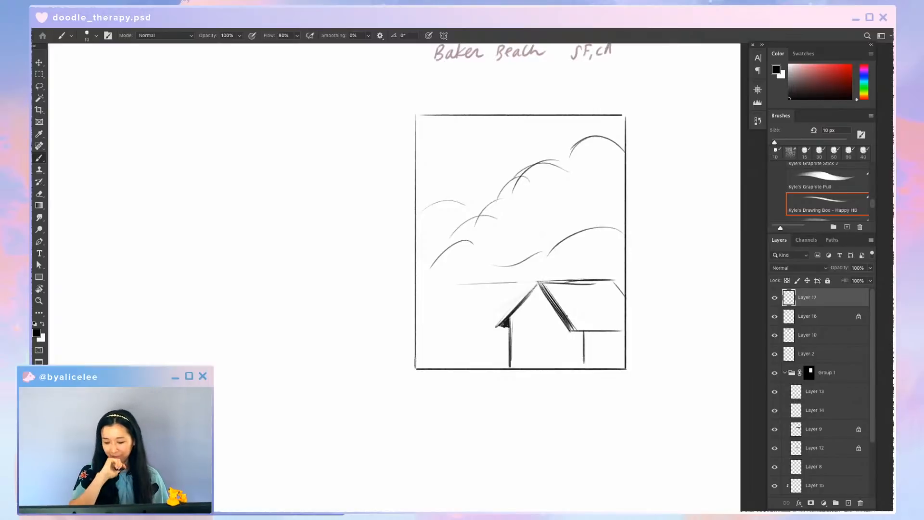
Clean up the underside of the roof ridge with the Eraser and darken the roof's far right edge with the Brush
key("e")
left_click_drag(566, 283, 599, 287)
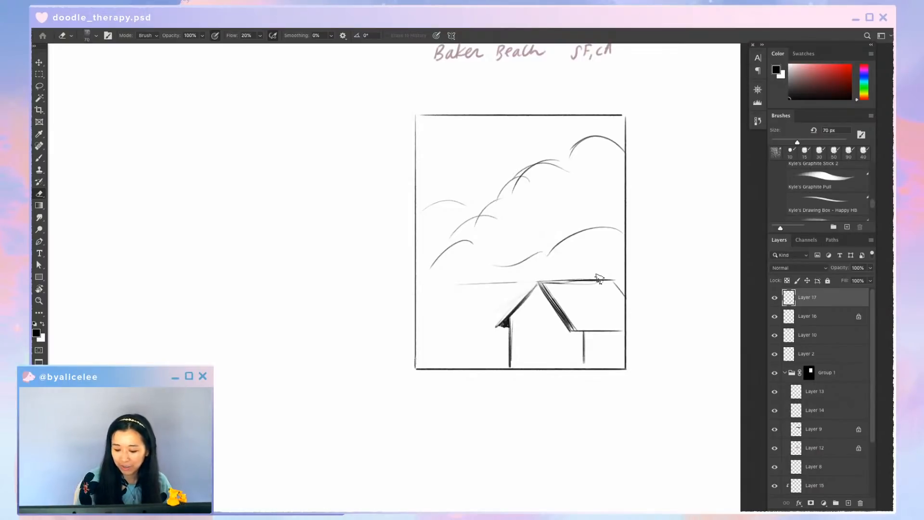
key("b")
key("b")
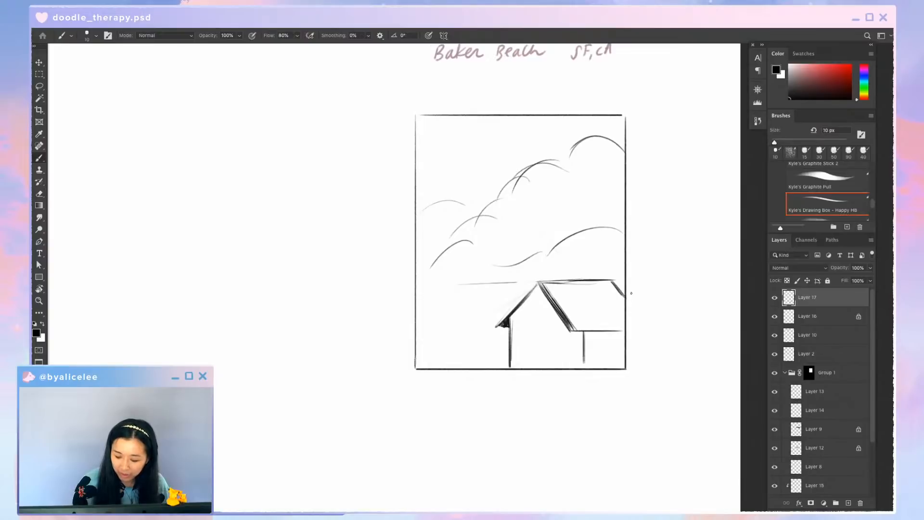
key("b")
Erase the faint horizontal line to the left of the house's roof peak
key("e")
mouse_move(487, 284)
left_mouse_down()
mouse_move(522, 279)
mouse_move(470, 289)
left_mouse_up()
key("e")
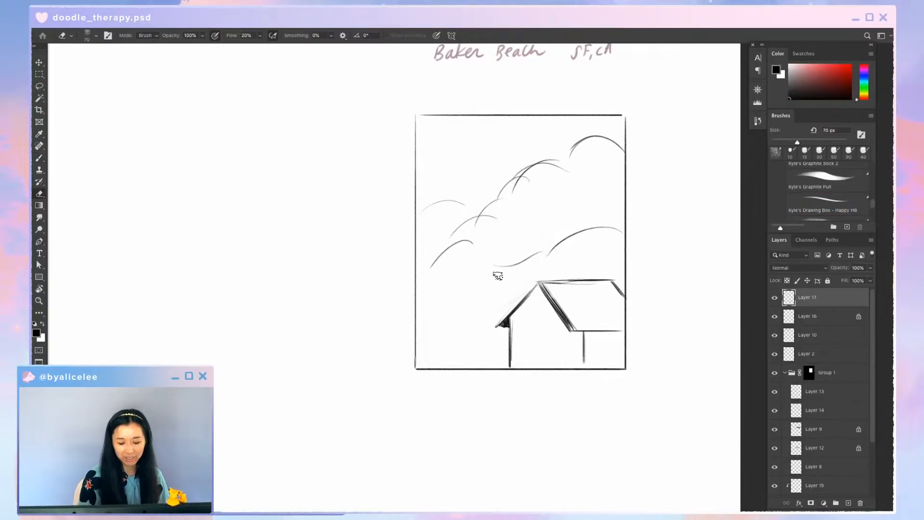
Erase the overlapping outlines of the middle clouds and redraw them as two rounder, cleaner arcs
key("e")
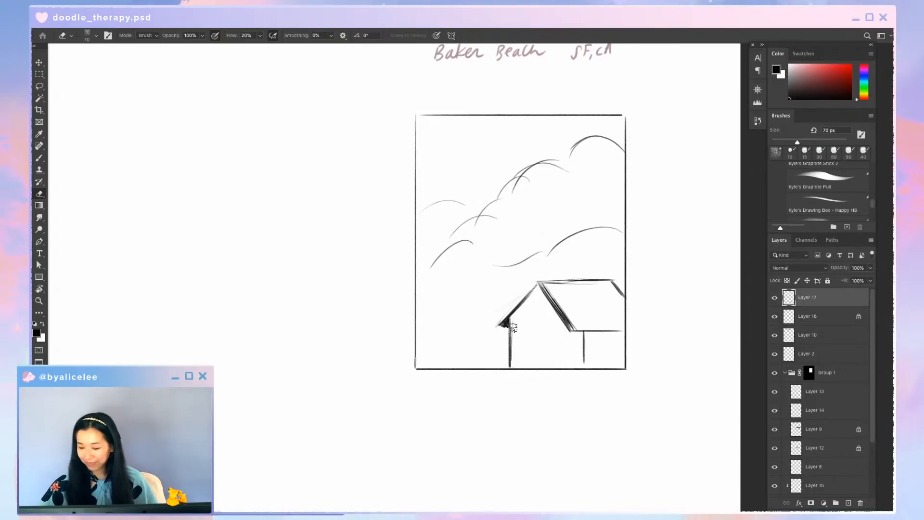
key("b")
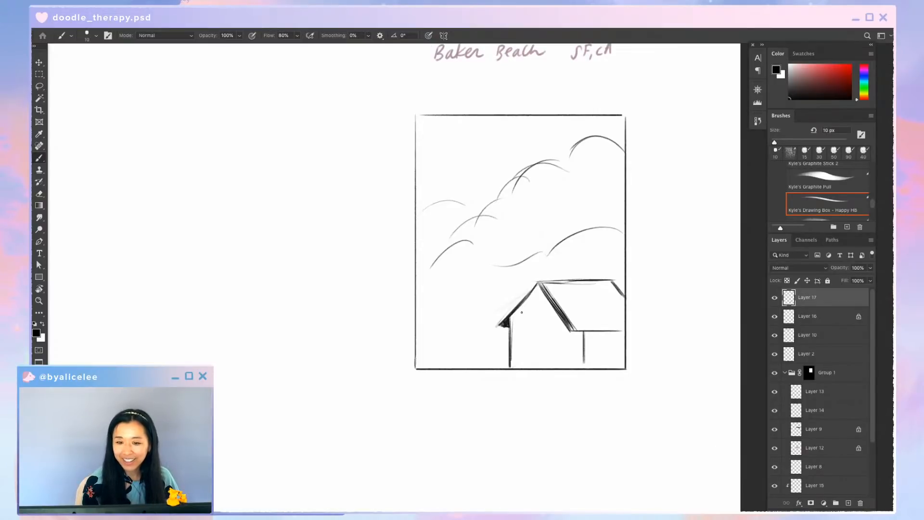
key("super+minus")
mouse_move(595, 183)
left_mouse_down()
mouse_move(578, 348)
mouse_move(633, 250)
left_mouse_up()
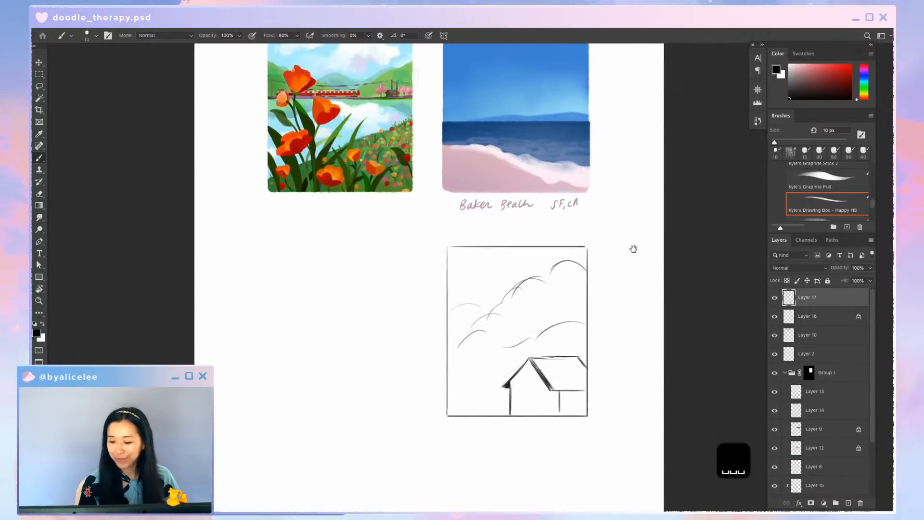
left_click_drag(632, 309, 631, 179)
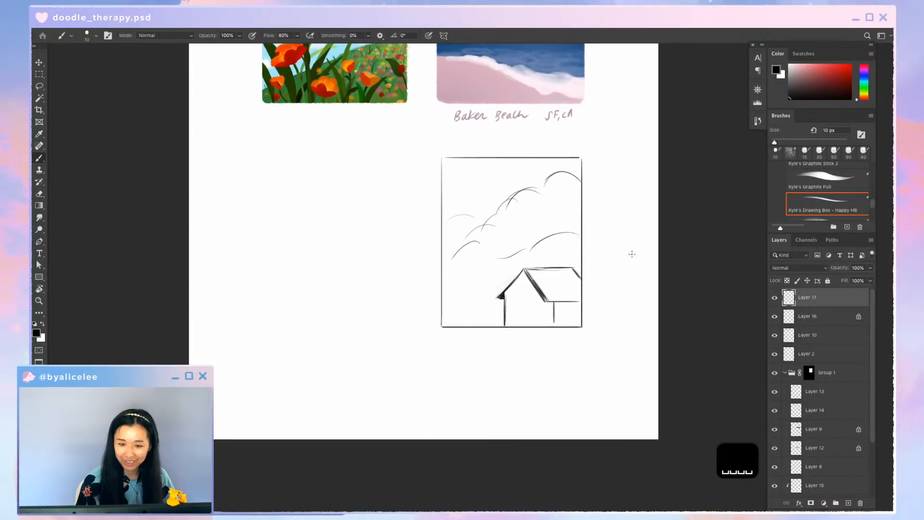
key("super+equal")
mouse_move(640, 244)
left_mouse_down()
mouse_move(627, 288)
mouse_move(618, 285)
left_mouse_up()
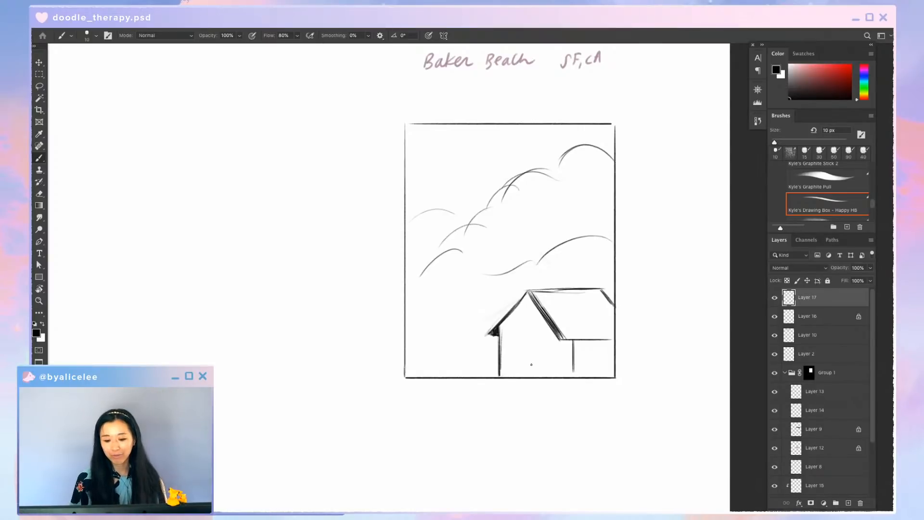
key("e")
mouse_move(489, 212)
left_mouse_down()
mouse_move(479, 220)
mouse_move(478, 206)
mouse_move(505, 192)
mouse_move(507, 213)
mouse_move(475, 241)
mouse_move(475, 256)
left_mouse_up()
key("b")
key("r")
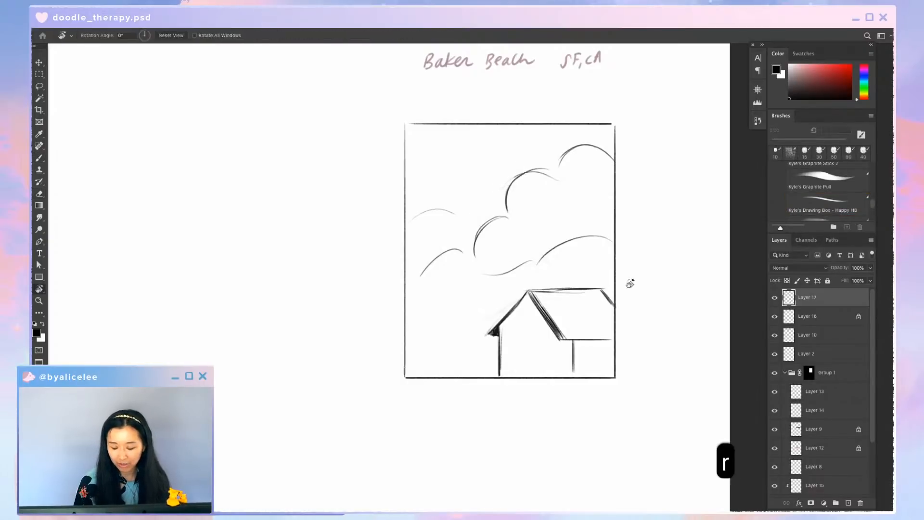
Erase the left part of the cloud above the house and redraw it as smaller puffs descending to the left
key("e")
mouse_move(587, 237)
left_mouse_down()
mouse_move(514, 262)
mouse_move(519, 267)
mouse_move(574, 237)
mouse_move(601, 242)
mouse_move(559, 245)
mouse_move(543, 264)
left_mouse_up()
key("b")
mouse_move(544, 262)
left_mouse_down()
mouse_move(519, 271)
mouse_move(501, 285)
left_mouse_up()
left_click_drag(462, 297, 496, 295)
Draw a vertical utility pole near the sketch's left edge with wires running to the frame edge and the house roof
key("space")
left_click_drag(638, 291, 677, 235)
key("b")
mouse_move(465, 227)
left_mouse_down()
mouse_move(466, 319)
mouse_move(465, 253)
mouse_move(465, 322)
left_mouse_up()
mouse_move(461, 231)
left_mouse_down()
mouse_move(442, 247)
mouse_move(567, 254)
left_mouse_up()
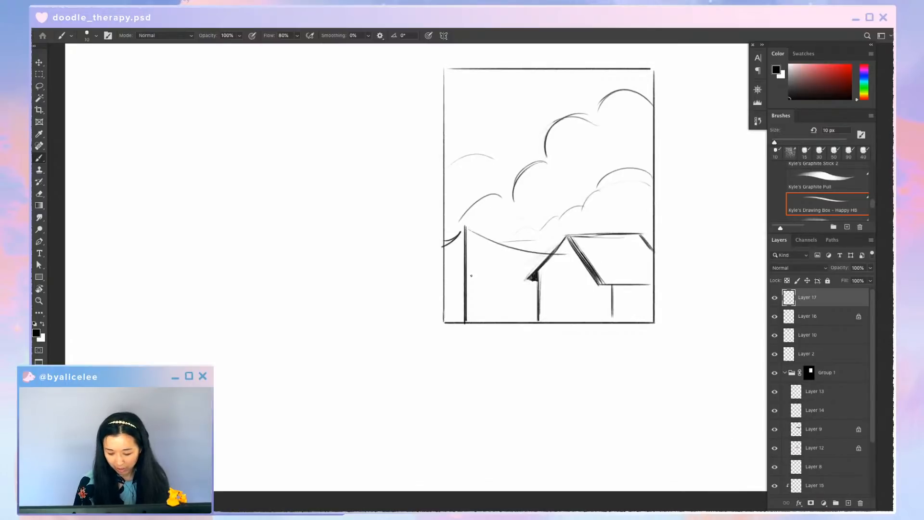
Sketch a smaller gabled house behind the pole, with a clean right roof slope and a short right wall
mouse_move(485, 271)
left_mouse_down()
mouse_move(445, 276)
mouse_move(492, 273)
mouse_move(522, 299)
mouse_move(460, 318)
left_mouse_up()
key("b")
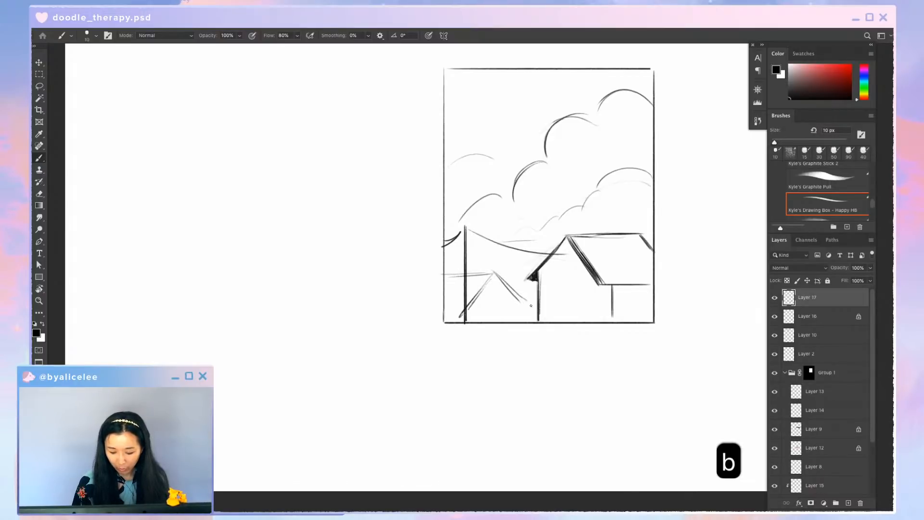
key("e")
left_click_drag(508, 285, 524, 303)
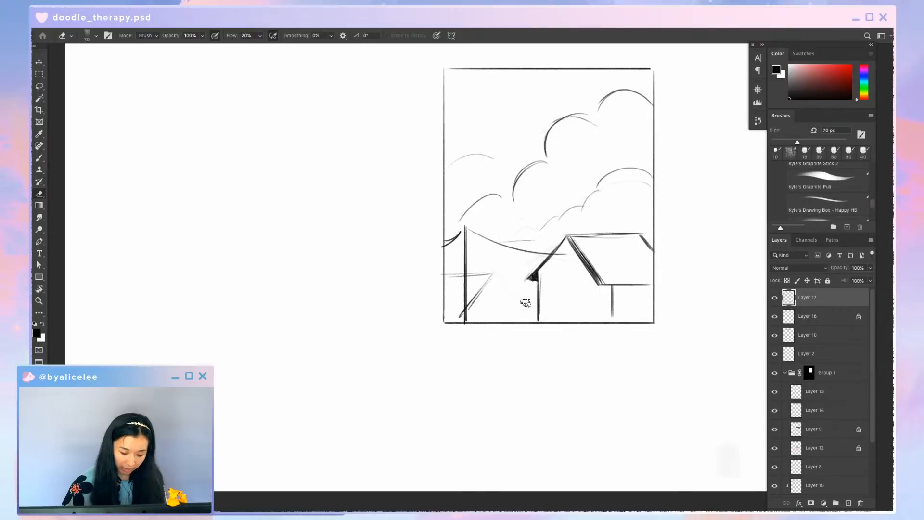
key("b")
mouse_move(495, 273)
left_mouse_down()
mouse_move(531, 313)
mouse_move(519, 322)
left_mouse_up()
key("b")
key("super+z")
key("b")
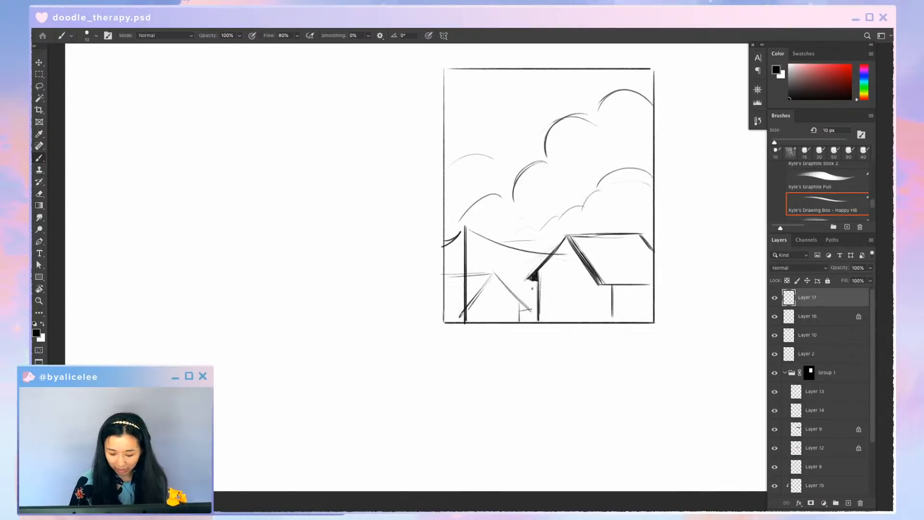
Draw a darker ridge line for the smaller house from its gable peak to the frame's left edge
key("r")
key("b")
left_click_drag(482, 271, 441, 272)
key("super+z")
key("b")
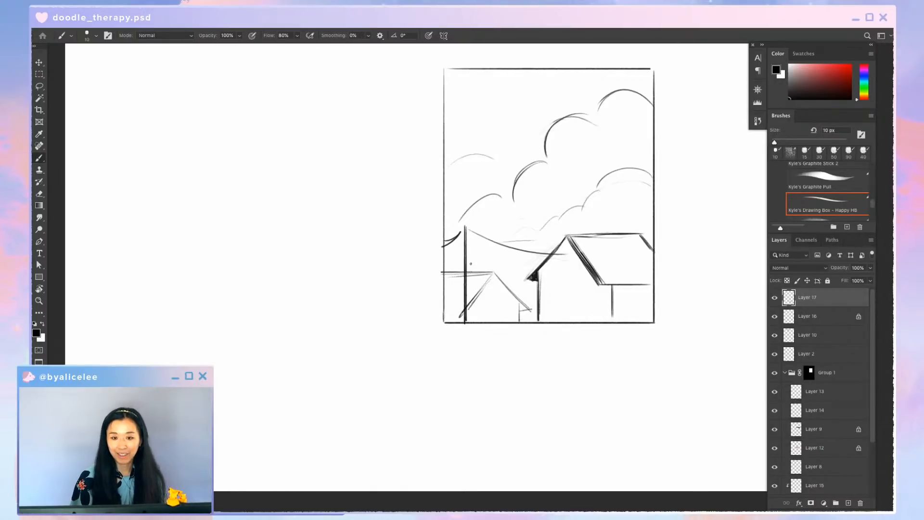
Darken the underside of the main house's left eave and its left wall line
left_click_drag(702, 233, 656, 258)
key("b")
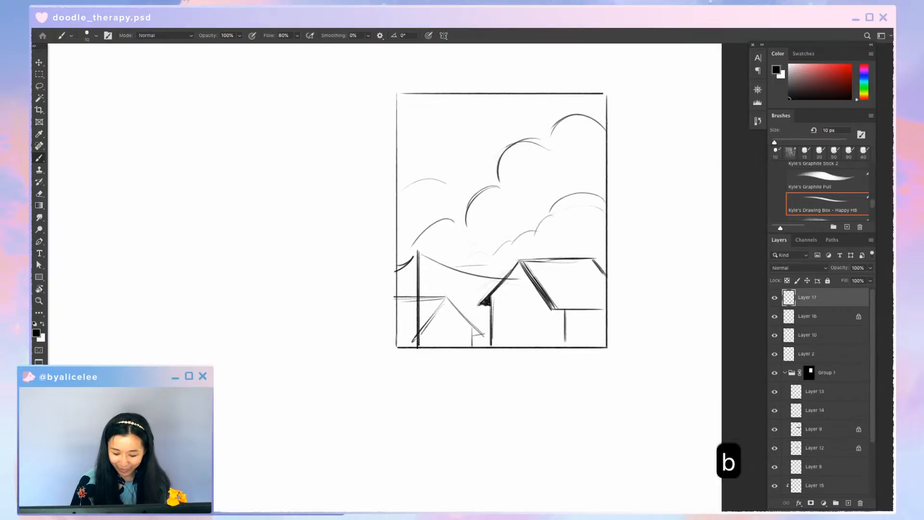
mouse_move(479, 304)
left_mouse_down()
mouse_move(491, 304)
mouse_move(491, 346)
left_mouse_up()
key("b")
Draw a triangular attic window with crossing inner bars in the main house's gable and refine its lower left corner
mouse_move(503, 303)
left_mouse_down()
mouse_move(520, 288)
mouse_move(531, 299)
mouse_move(504, 305)
mouse_move(538, 304)
left_mouse_up()
key("b")
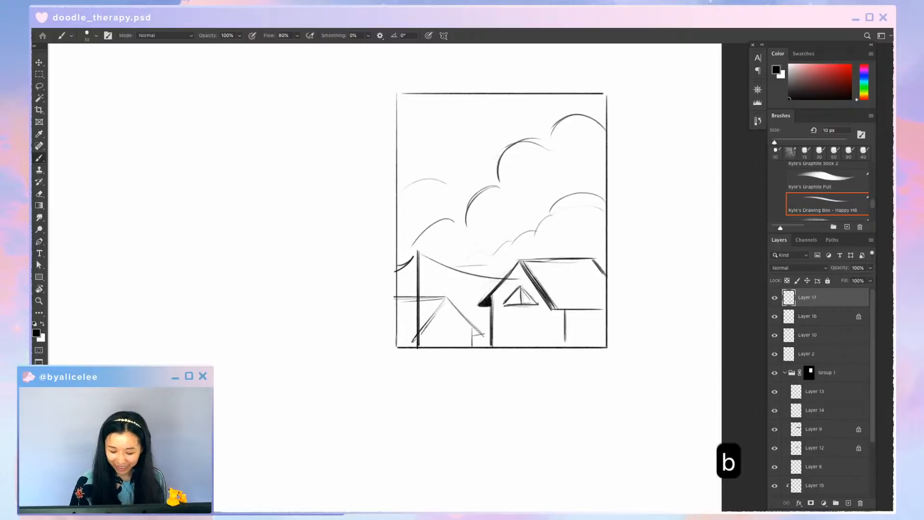
key("e")
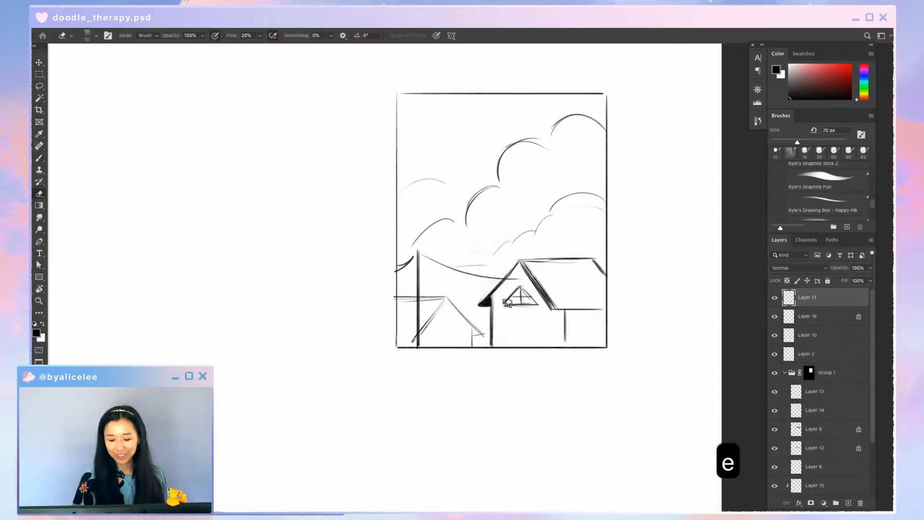
key("b")
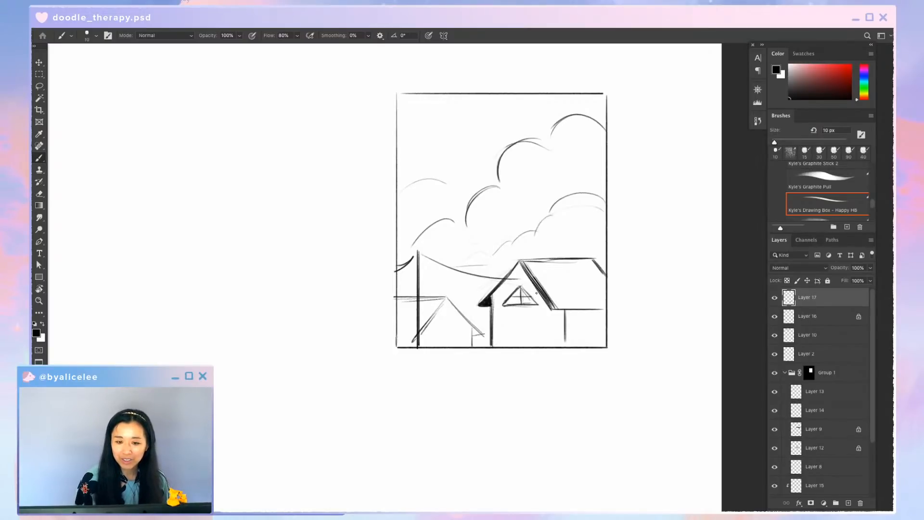
Erase the attic window's inner bars, tidy its outline, and draw a vertical wall line below the roof's right eave
key("e")
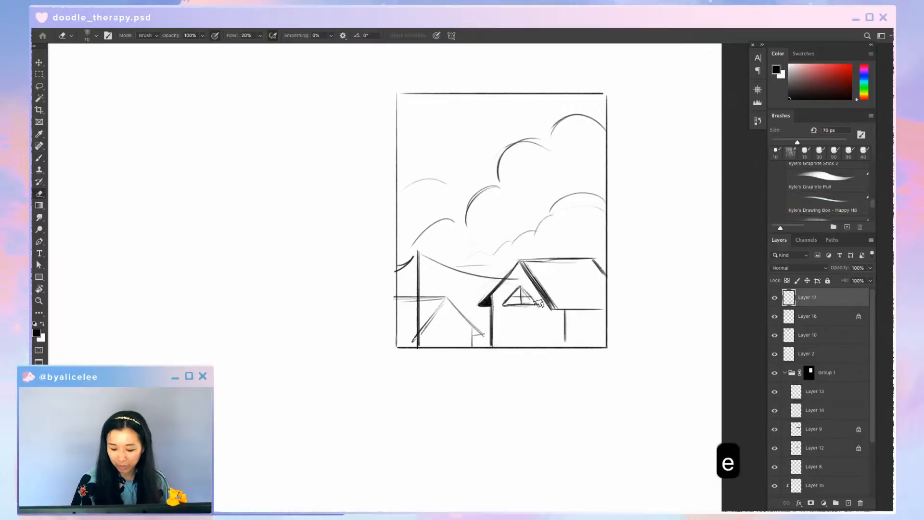
mouse_move(540, 302)
left_mouse_down()
mouse_move(510, 300)
mouse_move(529, 301)
mouse_move(524, 290)
mouse_move(533, 298)
mouse_move(520, 288)
mouse_move(538, 306)
mouse_move(507, 306)
mouse_move(561, 344)
left_mouse_up()
key("b")
key("super+z")
key("b")
key("b")
key("e")
key("b")
key("e")
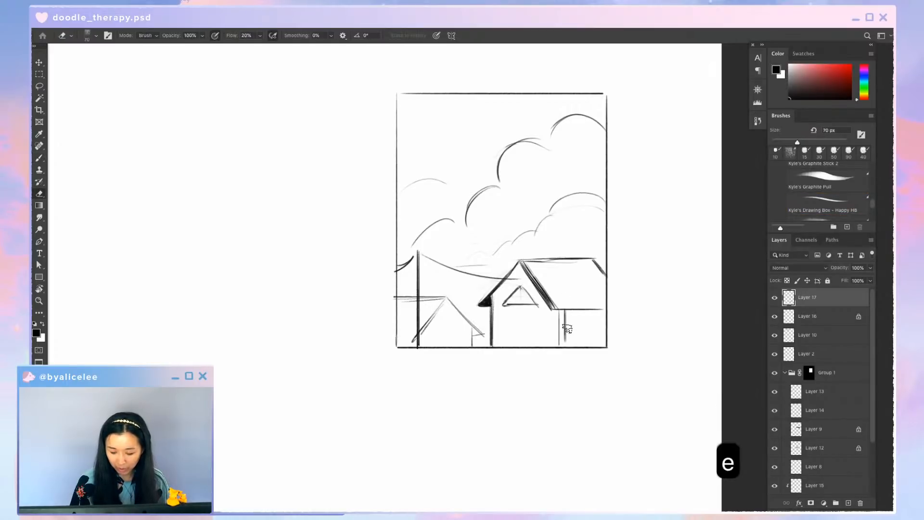
Add a second wire from the utility pole toward the main house and a larger cloud arc at the left edge
key("super+minus")
key("b")
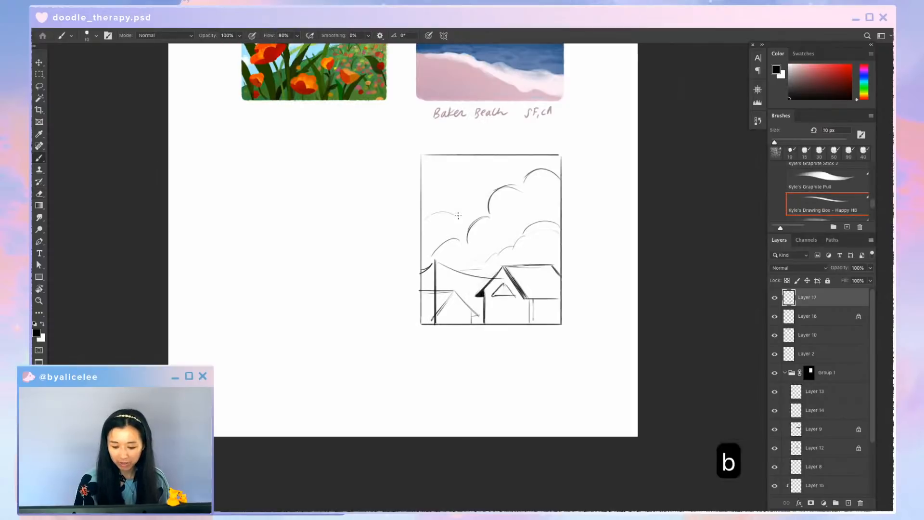
left_click_drag(436, 264, 482, 283)
key("space")
left_click_drag(513, 206, 539, 240)
key("b")
mouse_move(442, 254)
left_mouse_down()
mouse_move(475, 256)
mouse_move(484, 270)
left_mouse_up()
Move the house sketch slightly up and to the right with Free Transform
key("super+t")
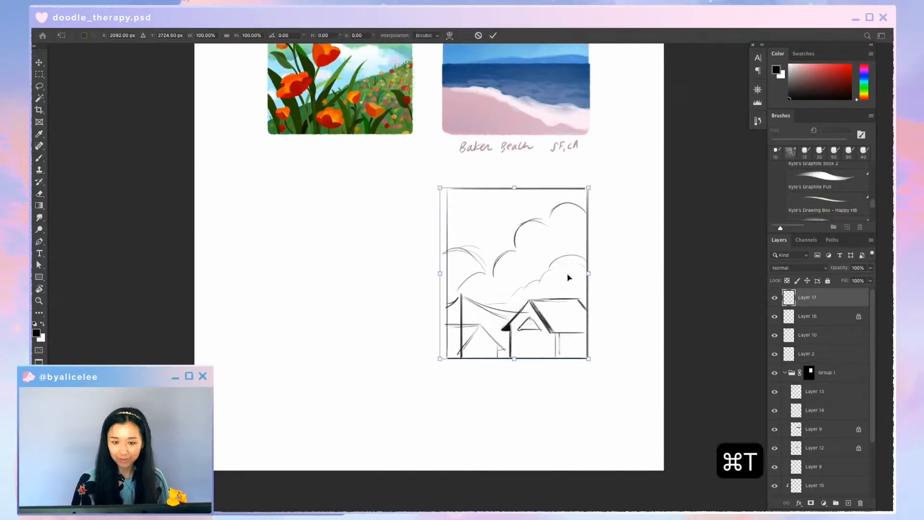
left_click_drag(568, 275, 580, 263)
key("Return")
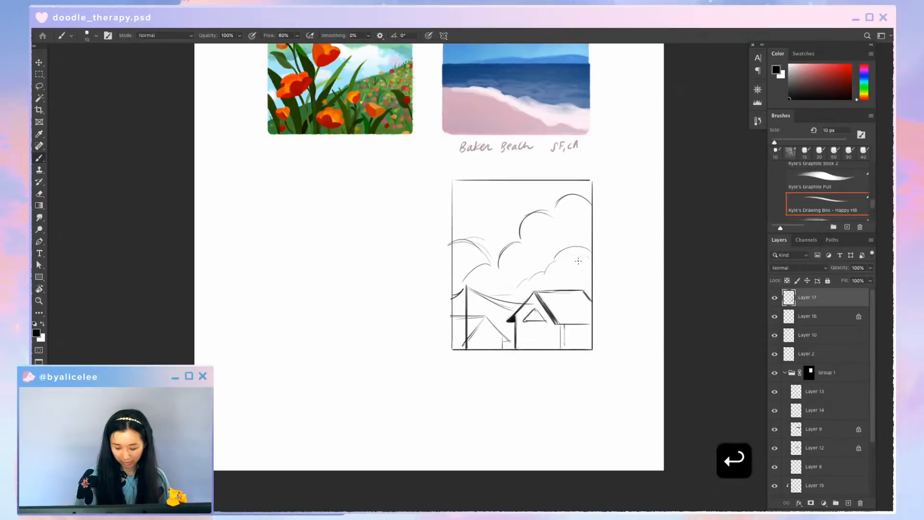
Create a new layer and draw a second rectangular postcard frame below the poppy postcard with straight brush lines
key("shift+super+n")
key("Return")
key("space")
mouse_move(453, 262)
left_mouse_down()
mouse_move(604, 241)
mouse_move(592, 282)
mouse_move(573, 287)
left_mouse_up()
key("b")
left_click(408, 197)
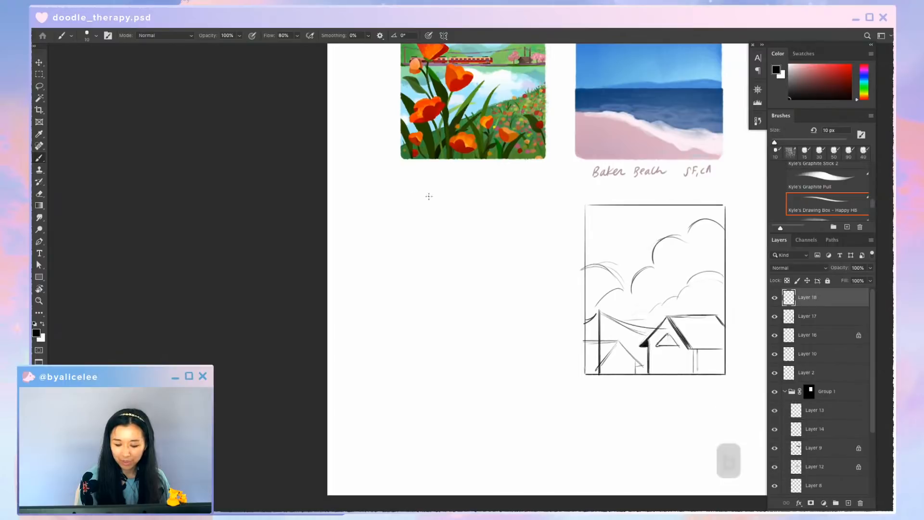
left_click(524, 197, "shift")
left_click_drag(540, 197, 552, 356)
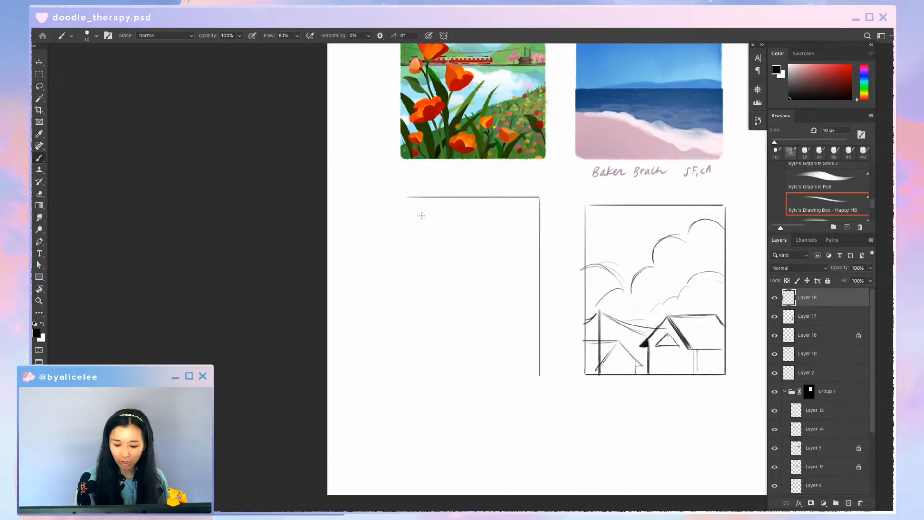
mouse_move(402, 197)
left_mouse_down()
mouse_move(401, 372)
mouse_move(540, 371)
left_mouse_up()
Shift the new frame down and shorten it with Free Transform to align with the house sketch's frame
key("e")
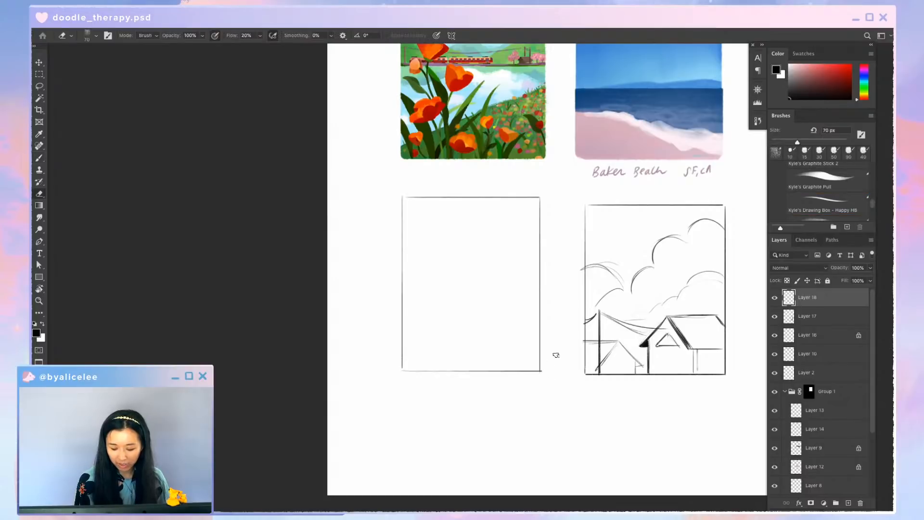
key("super+equal")
key("space")
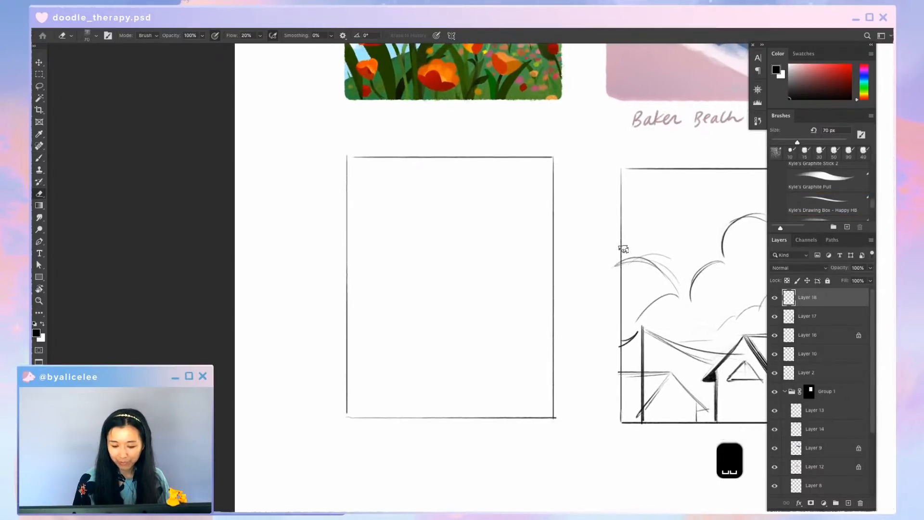
key("super+minus")
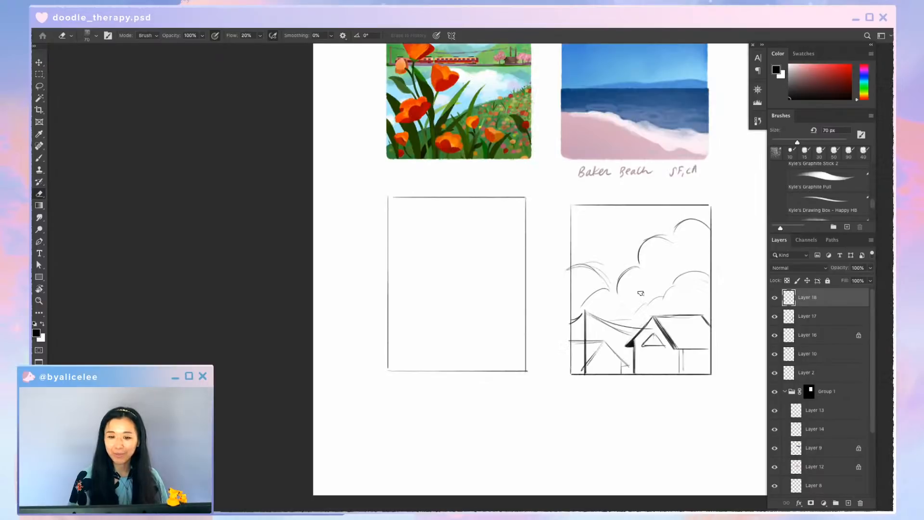
key("super+t")
left_click_drag(497, 328, 499, 334)
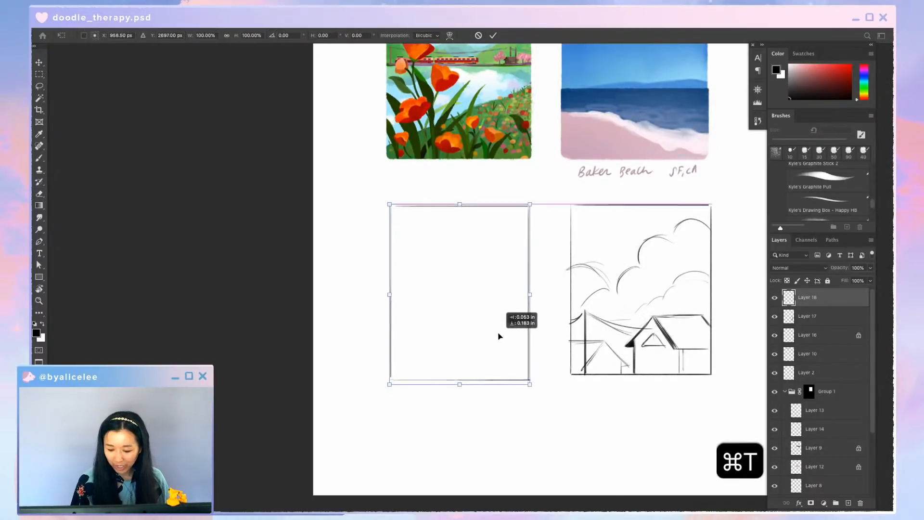
left_click_drag(458, 381, 462, 375)
key("Return")
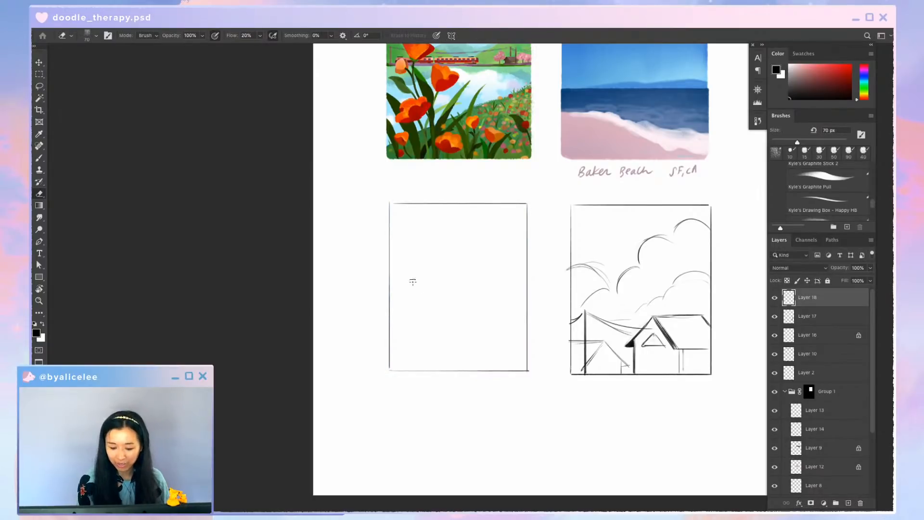
Sketch a hill slope with small peaked marks in the new frame and hatch slanted tree branches along its right edge
key("b")
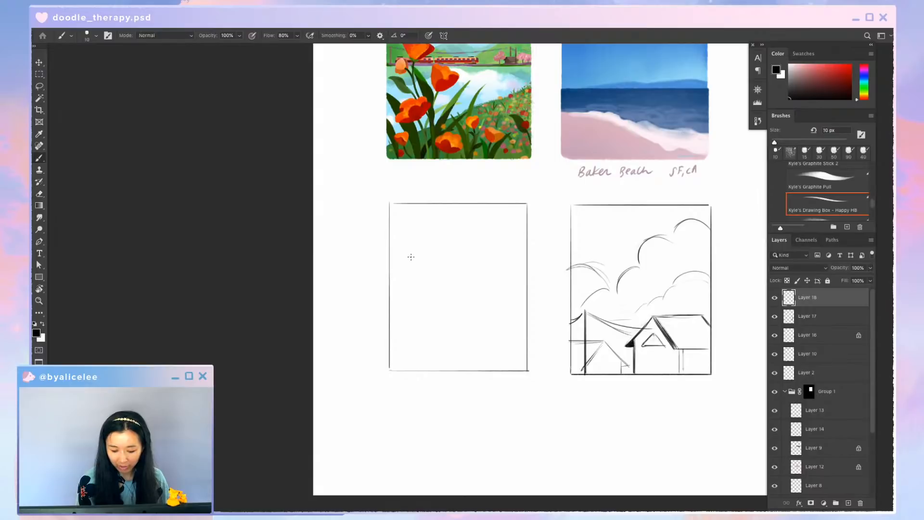
mouse_move(438, 268)
left_mouse_down()
mouse_move(502, 313)
mouse_move(475, 299)
left_mouse_up()
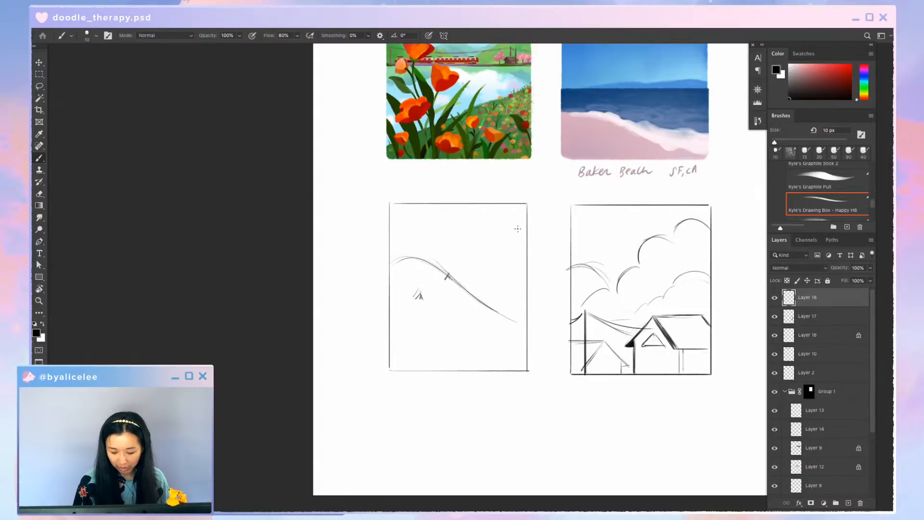
left_click_drag(519, 232, 494, 273)
mouse_move(517, 251)
left_mouse_down()
mouse_move(494, 281)
mouse_move(489, 342)
left_mouse_up()
left_click_drag(519, 321, 492, 353)
left_click_drag(521, 249, 526, 354)
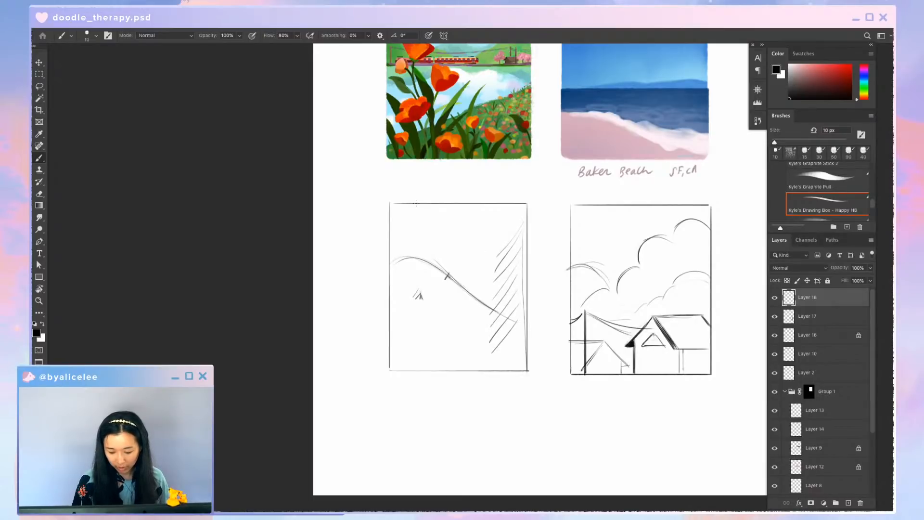
Draw a tall tree trunk spanning the full height of the new frame near its left edge
left_click_drag(416, 204, 412, 344)
left_click_drag(409, 204, 399, 373)
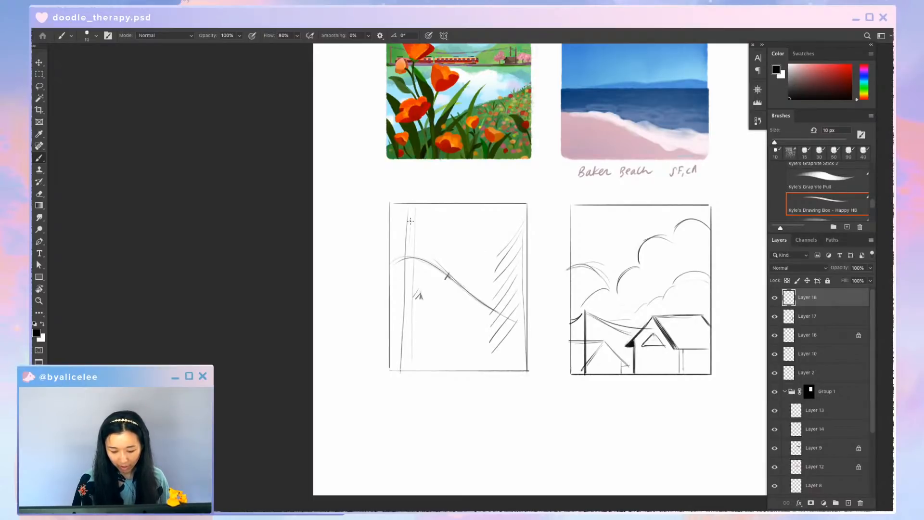
left_click_drag(409, 203, 414, 370)
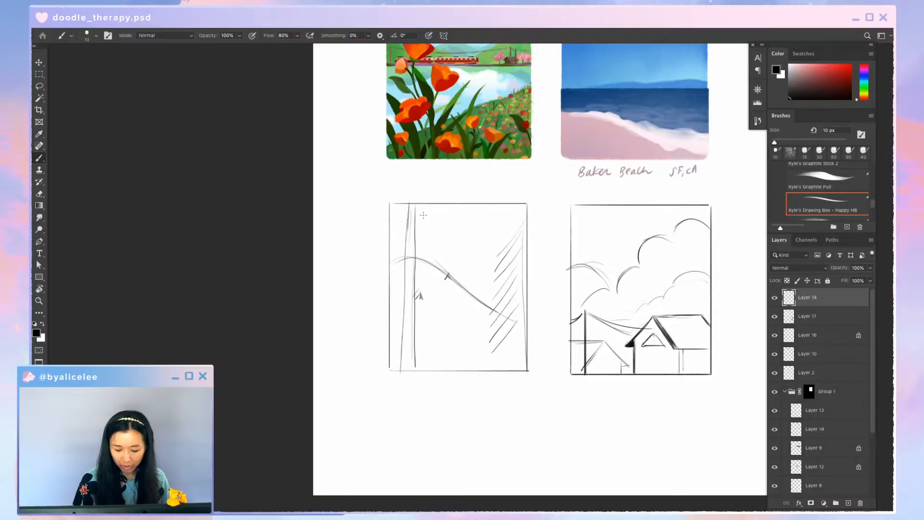
Add downward-slanting branch strokes on both sides of the left tree trunk
left_click_drag(418, 201, 432, 242)
left_click_drag(419, 197, 432, 240)
left_click_drag(418, 210, 433, 267)
left_click_drag(417, 227, 434, 280)
left_click_drag(418, 249, 436, 316)
left_click_drag(406, 202, 391, 218)
left_click_drag(409, 207, 388, 238)
mouse_move(409, 226)
left_mouse_down()
mouse_move(386, 247)
mouse_move(387, 262)
left_mouse_up()
left_click_drag(407, 252, 388, 291)
left_click_drag(405, 289, 391, 322)
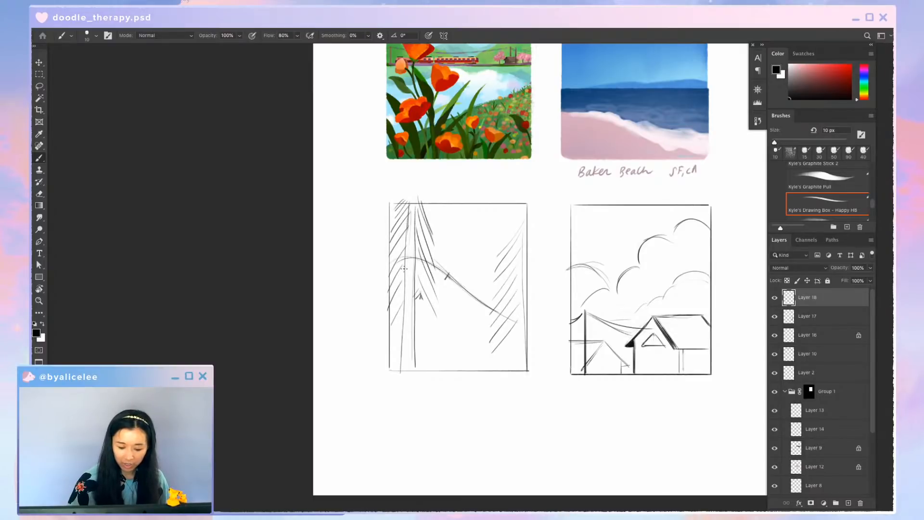
Redraw the hill ridge darker, peaking just beside the left tree and sloping down to the frame's right edge
mouse_move(431, 254)
left_mouse_down()
mouse_move(492, 305)
mouse_move(423, 260)
mouse_move(387, 287)
left_mouse_up()
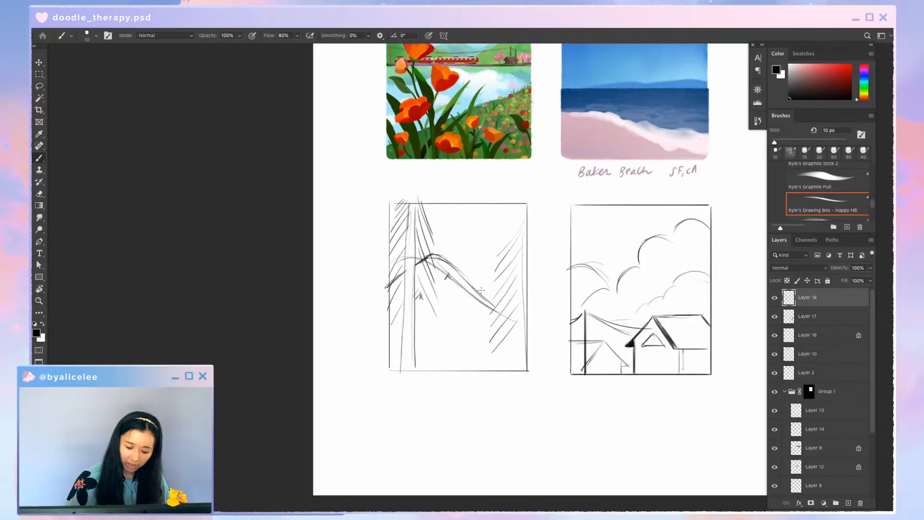
mouse_move(452, 269)
left_mouse_down()
mouse_move(496, 308)
mouse_move(524, 317)
left_mouse_up()
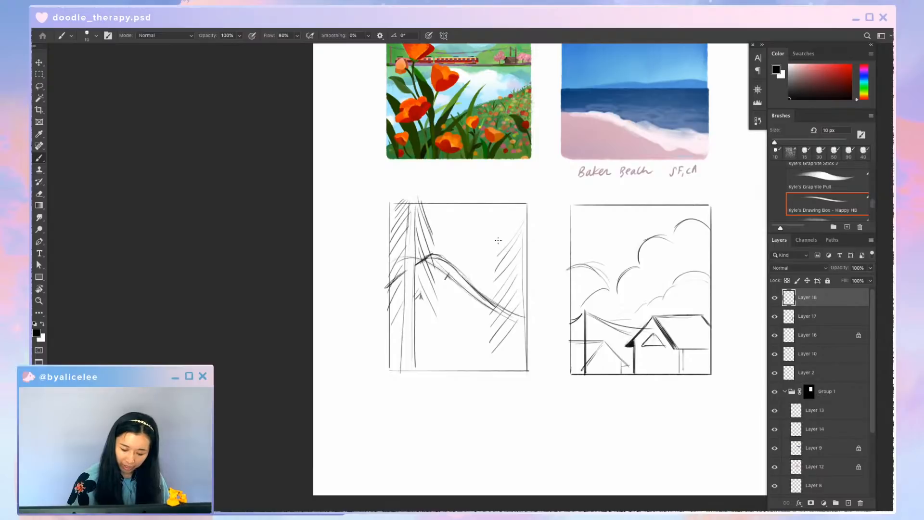
Add a small round sun to the hill sketch's sky and winding scribbles down the slope, then save the file
mouse_move(480, 236)
left_mouse_down()
mouse_move(475, 226)
mouse_move(480, 235)
left_mouse_up()
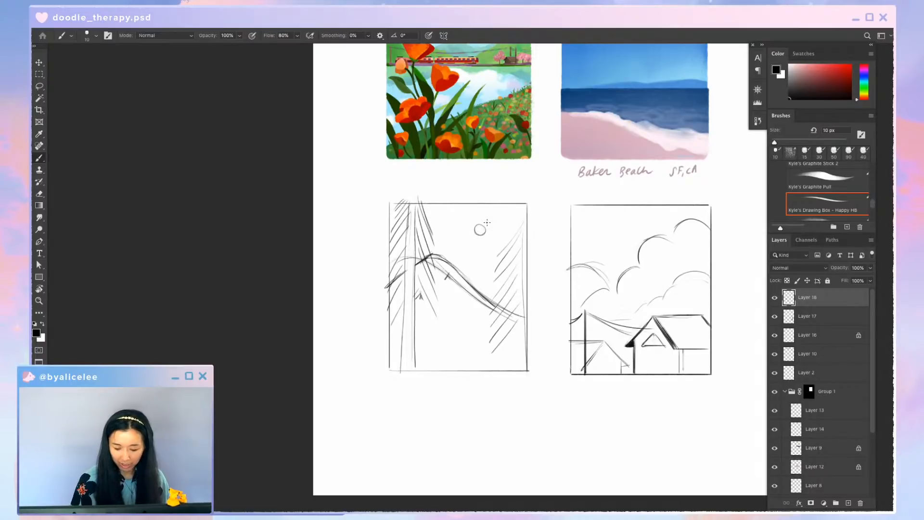
left_click_drag(439, 288, 440, 317)
left_click_drag(440, 330, 466, 336)
left_click_drag(463, 284, 477, 303)
mouse_move(473, 339)
left_mouse_down()
mouse_move(458, 361)
mouse_move(469, 371)
left_mouse_up()
key("space")
left_click_drag(633, 303, 556, 333)
key("super+s")
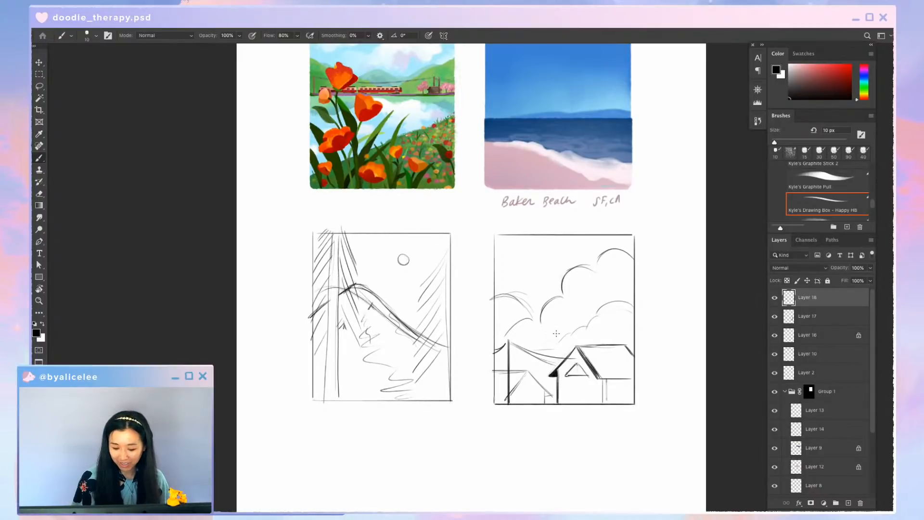
Scale both sketch layers down together and reposition them beneath the finished postcards
key("space")
left_click_drag(607, 188, 635, 150)
key("v")
mouse_move(425, 393)
left_mouse_down()
mouse_move(640, 289)
mouse_move(622, 325)
left_mouse_up()
key("super+minus")
key("space")
key("super+t")
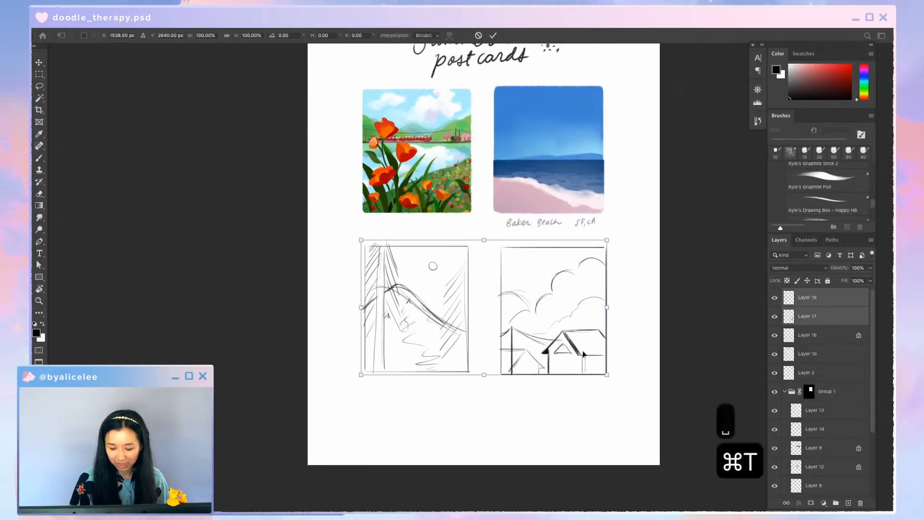
left_click_drag(607, 374, 588, 364)
left_click_drag(579, 328, 588, 315)
key("Return")
key("super+equal")
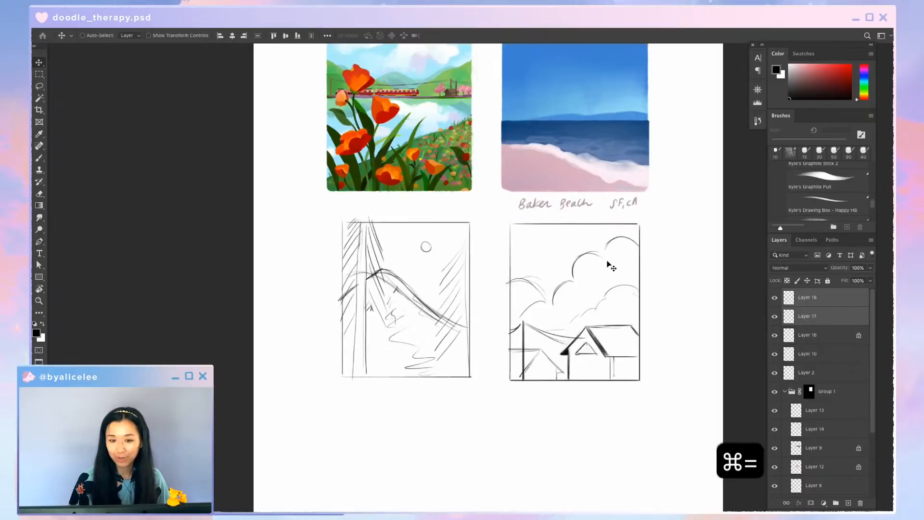
Create a new layer and draw the top and two sides of a frame below the house sketch
key("space")
left_click_drag(612, 267, 637, 188)
key("super+n")
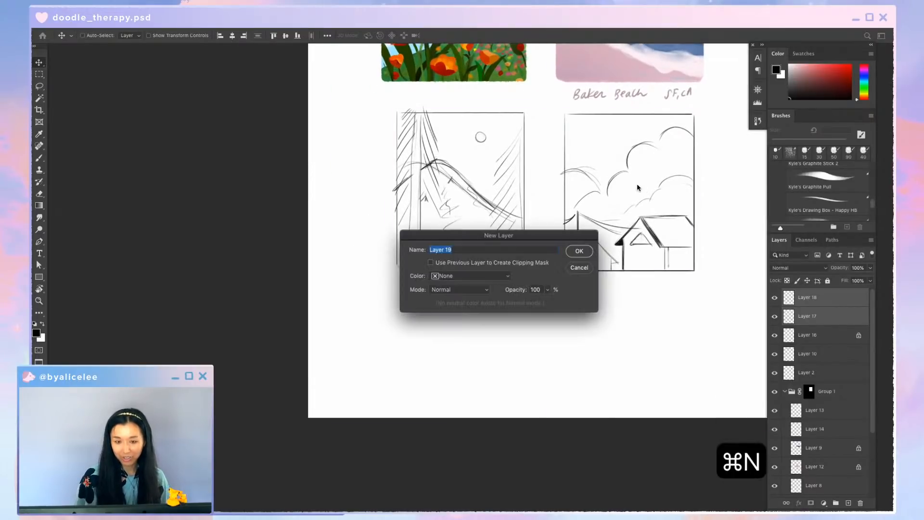
key("Return")
key("space")
mouse_move(508, 289)
left_mouse_down()
mouse_move(440, 233)
mouse_move(614, 230)
mouse_move(614, 351)
left_mouse_up()
key("b")
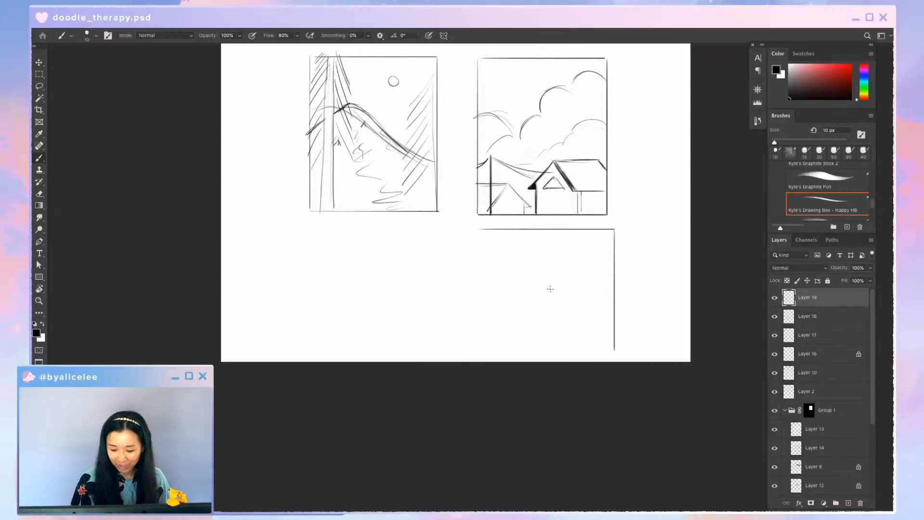
left_click_drag(478, 250, 478, 354)
Move the open frame beneath the poppy postcard and shift the hill sketch down below it
key("super+minus")
key("space")
mouse_move(578, 271)
left_mouse_down()
mouse_move(580, 311)
mouse_move(423, 200)
mouse_move(419, 182)
left_mouse_up()
key("super+t")
key("Return")
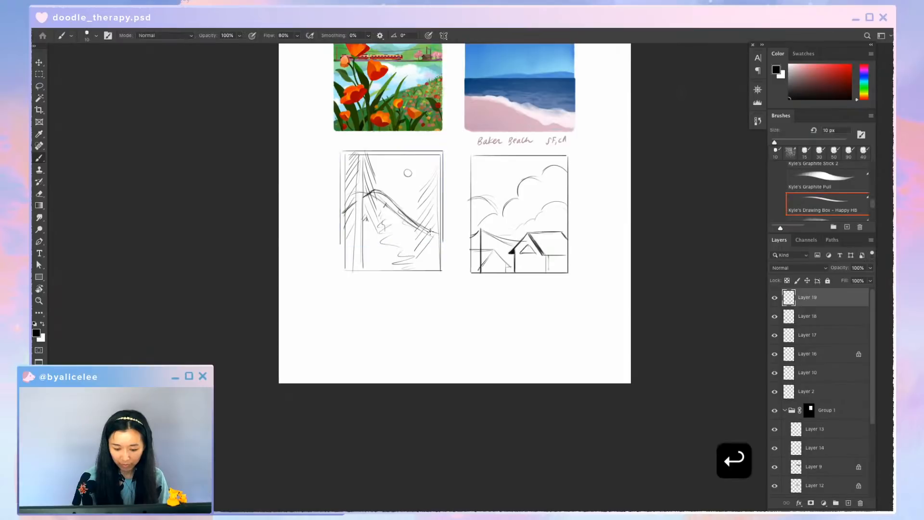
key("v")
left_click_drag(417, 229, 420, 340)
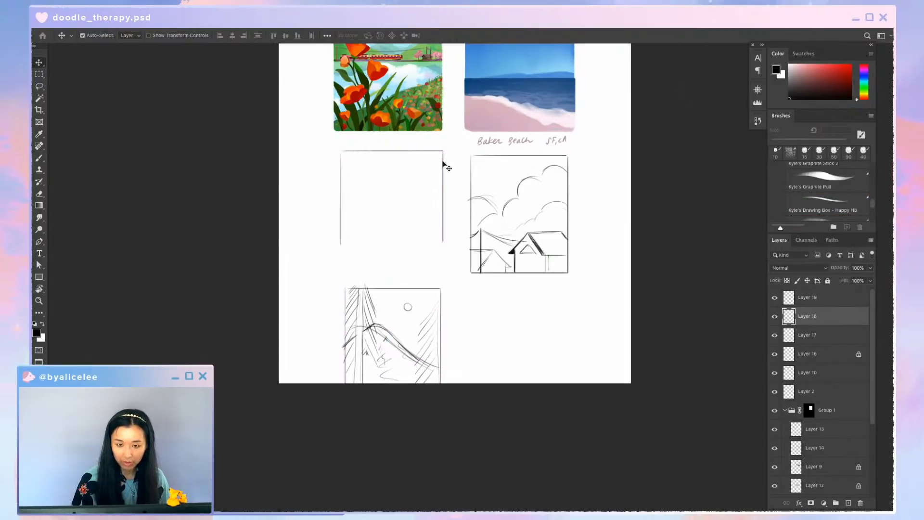
Close the new frame by extending both sides downward and drawing its bottom edge
key("super+equal")
key("super+equal")
left_click_drag(523, 240, 654, 308)
key("v")
left_click_drag(556, 233, 558, 231)
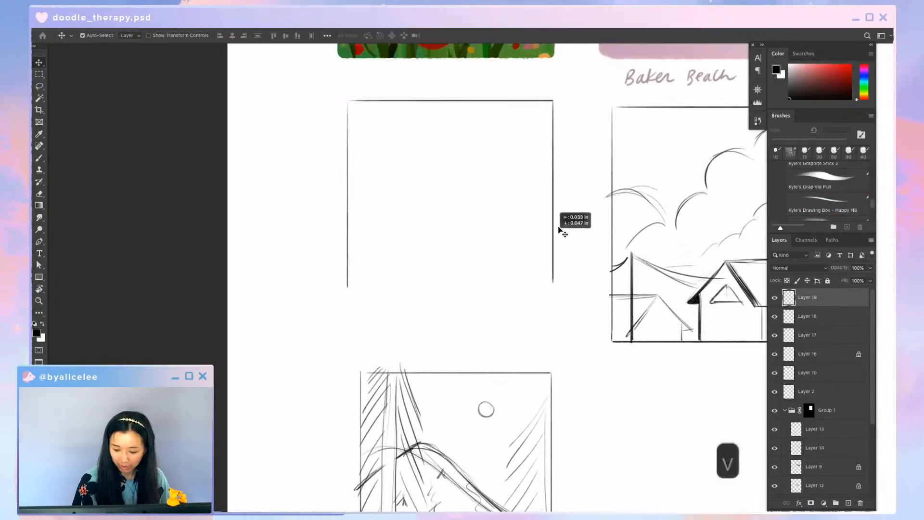
key("super+z")
key("b")
mouse_move(356, 276)
left_mouse_down()
mouse_move(351, 326)
mouse_move(557, 318)
left_mouse_up()
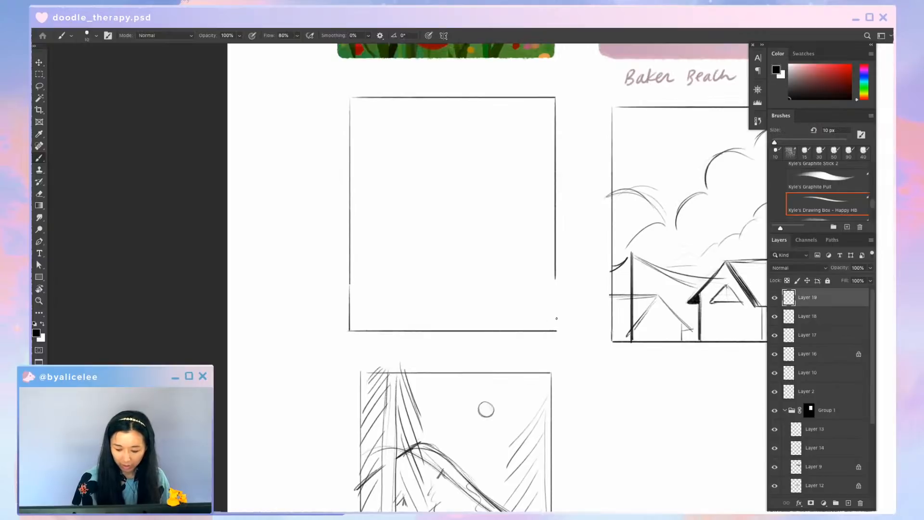
left_click_drag(555, 277, 557, 330)
Sketch a tree with a scalloped round crown, forked branches and a slender trunk near the new frame's right edge
left_click_drag(567, 295, 590, 351)
key("b")
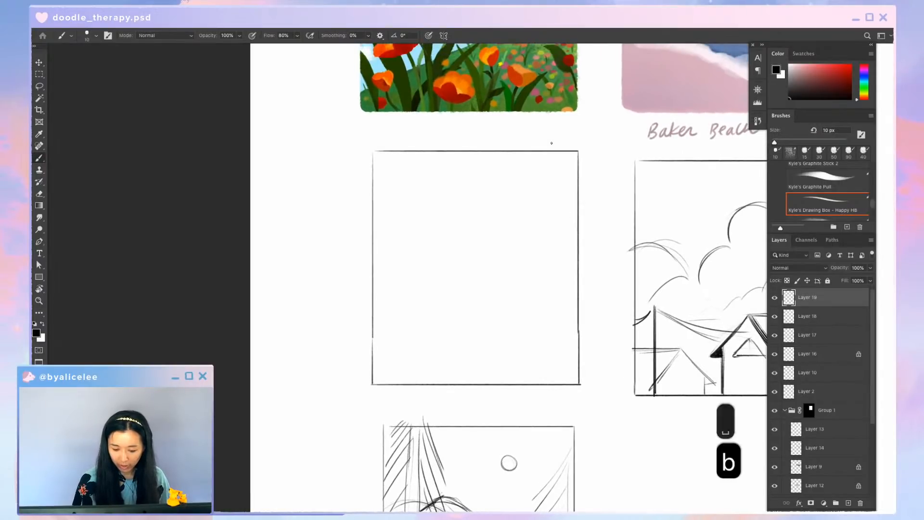
left_click_drag(519, 181, 493, 226)
left_click_drag(524, 183, 549, 184)
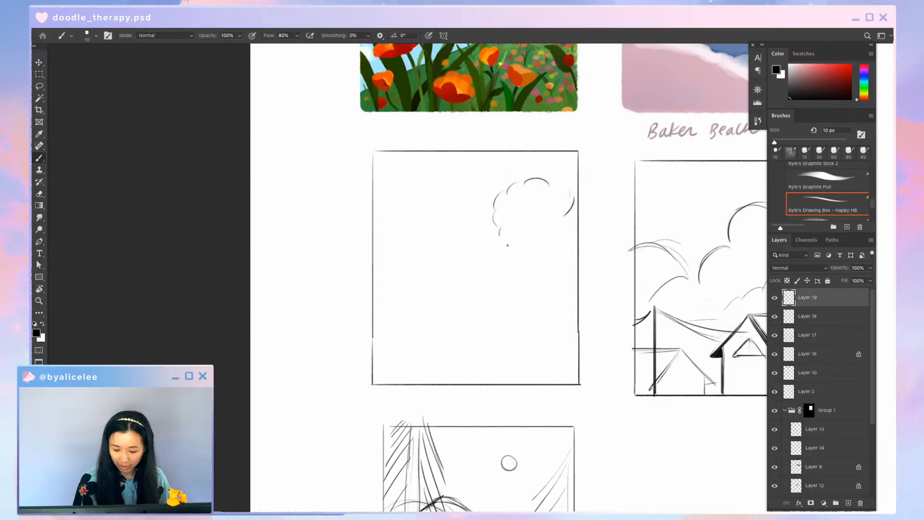
mouse_move(507, 245)
left_mouse_down()
mouse_move(554, 232)
mouse_move(553, 300)
left_mouse_up()
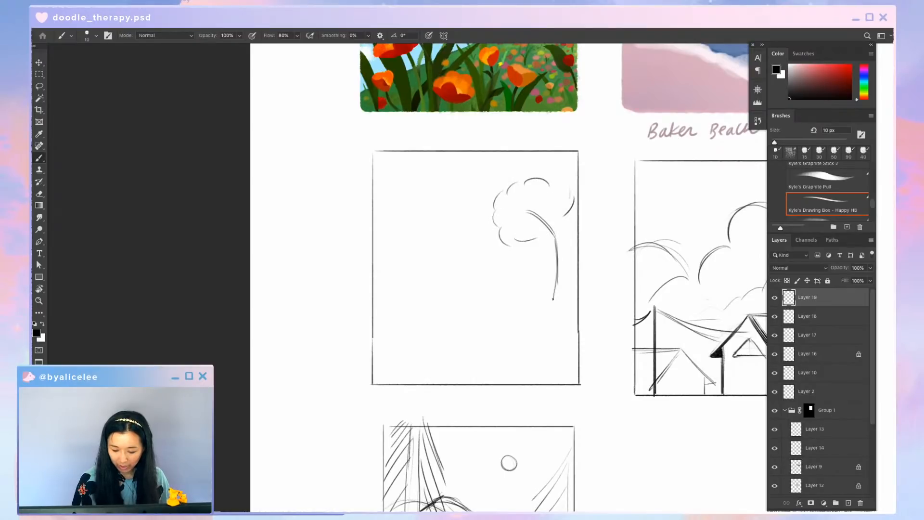
left_click_drag(556, 251, 550, 311)
mouse_move(549, 202)
left_mouse_down()
mouse_move(550, 228)
mouse_move(568, 201)
left_mouse_up()
left_click_drag(566, 233, 577, 306)
left_click_drag(547, 177, 575, 185)
left_click_drag(581, 182, 585, 196)
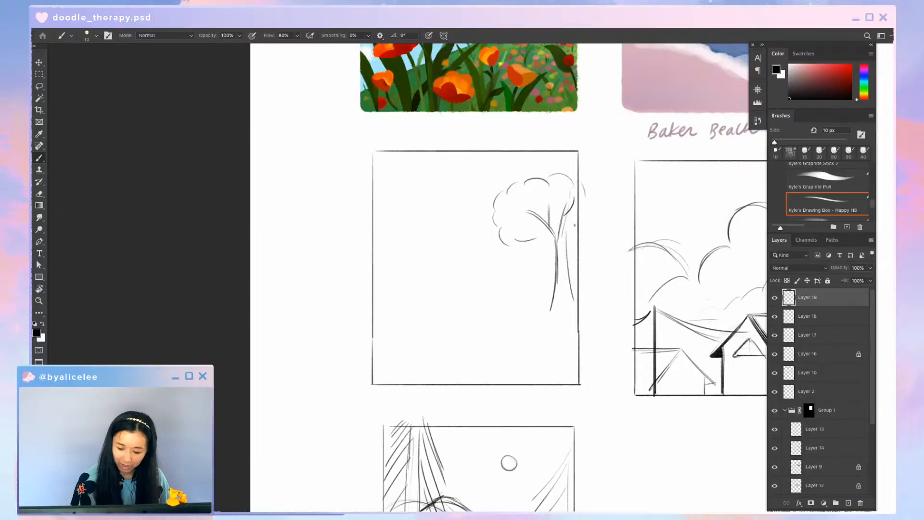
Add scalloped foliage strokes along the underside and right side of the right tree's crown
left_click_drag(529, 258, 560, 243)
key("r")
left_click_drag(640, 179, 599, 129)
key("b")
left_click_drag(509, 226, 546, 230)
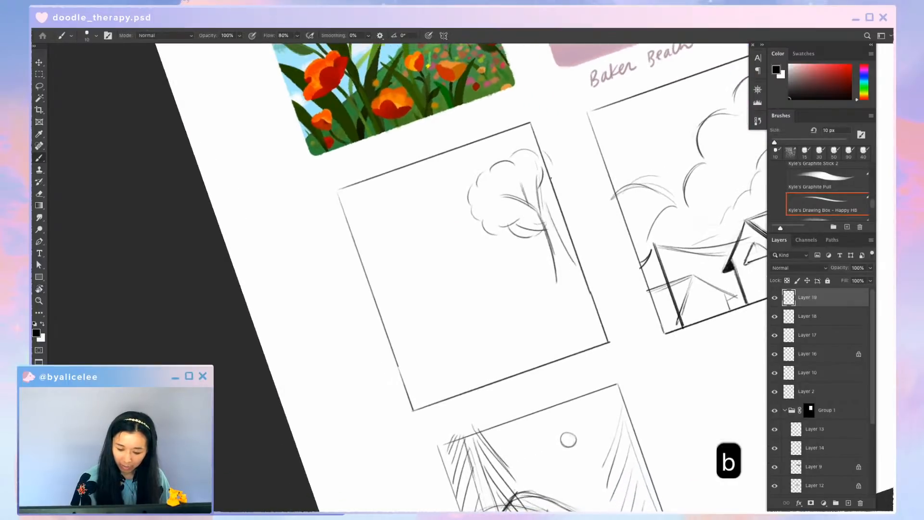
left_click_drag(550, 173, 553, 194)
left_click_drag(554, 193, 550, 224)
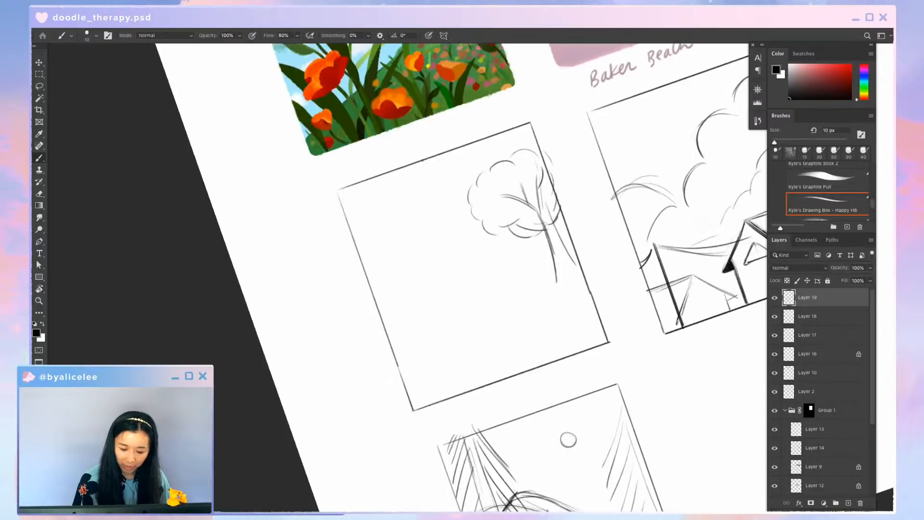
Sketch a second tree at the frame's left edge, with foliage filling the upper corner and a branching trunk
mouse_move(430, 163)
left_mouse_down()
mouse_move(420, 205)
mouse_move(401, 224)
left_mouse_up()
mouse_move(405, 218)
left_mouse_down()
mouse_move(395, 243)
mouse_move(360, 256)
left_mouse_up()
key("Escape")
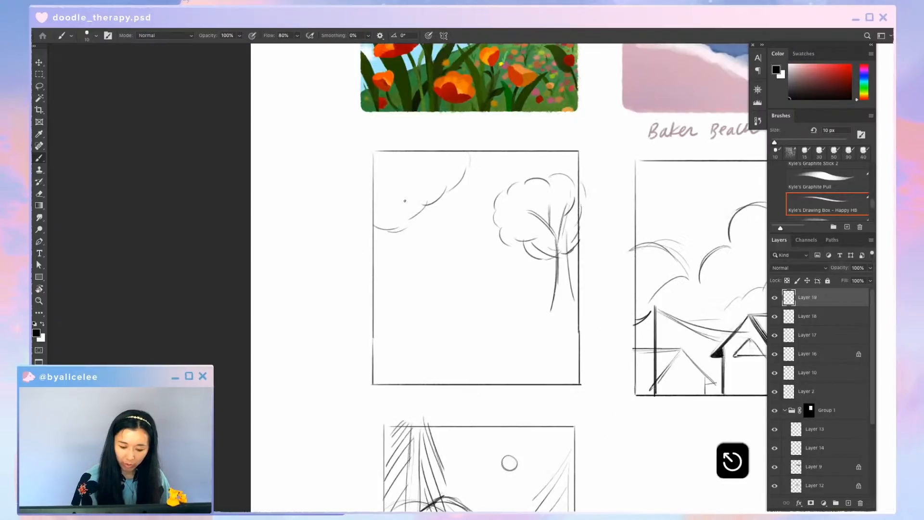
key("b")
left_click_drag(398, 185, 382, 284)
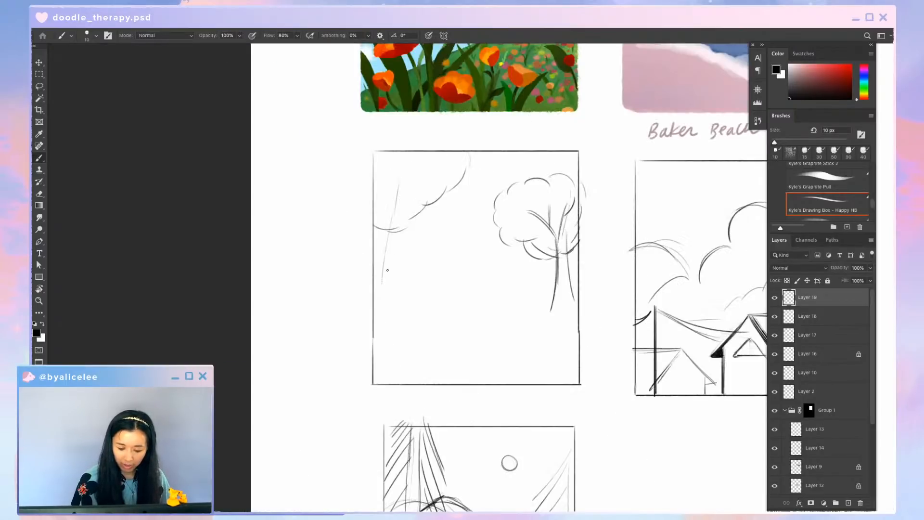
left_click_drag(386, 250, 387, 330)
left_click_drag(392, 214, 400, 189)
mouse_move(399, 192)
left_mouse_down()
mouse_move(388, 227)
mouse_move(407, 174)
left_mouse_up()
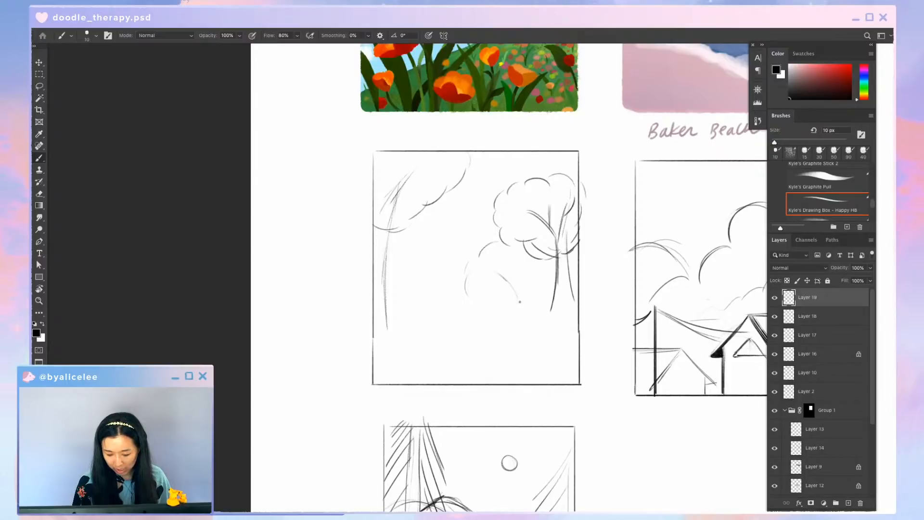
Add curved and short vertical strokes to the small background tree below the right tree's crown
left_click_drag(501, 276, 524, 313)
left_click_drag(528, 272, 535, 306)
key("r")
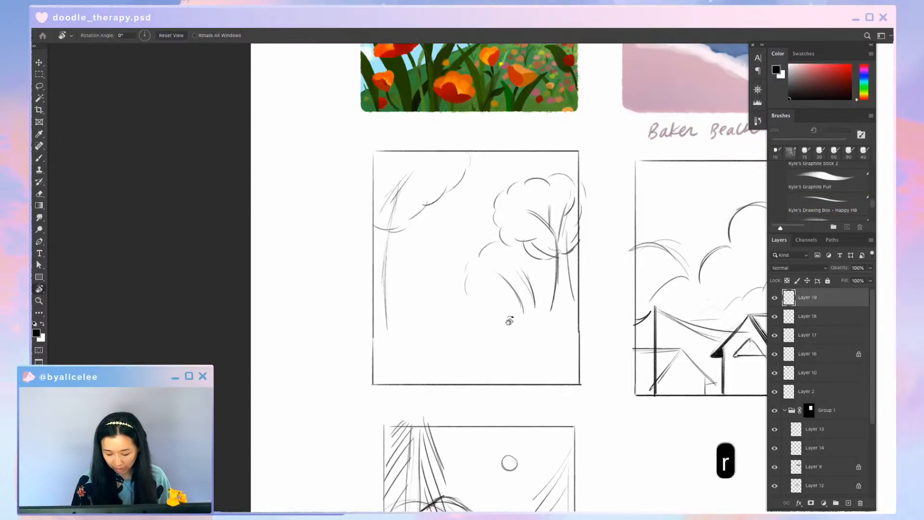
key("b")
mouse_move(468, 299)
left_mouse_down()
mouse_move(467, 323)
mouse_move(500, 327)
left_mouse_up()
Sketch a four-sided picnic blanket on the ground below the background tree, then save the file
key("r")
key("b")
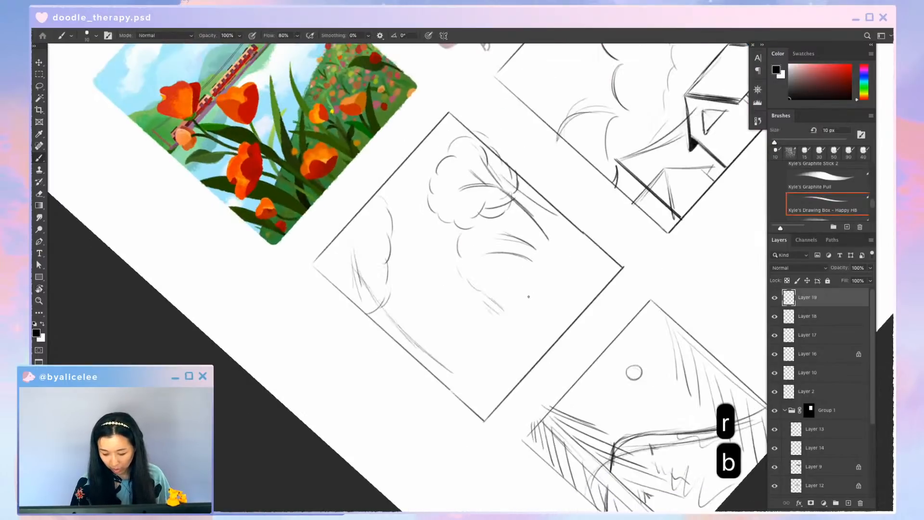
left_click_drag(526, 296, 548, 275)
mouse_move(548, 275)
left_mouse_down()
mouse_move(527, 296)
mouse_move(549, 296)
mouse_move(522, 329)
left_mouse_up()
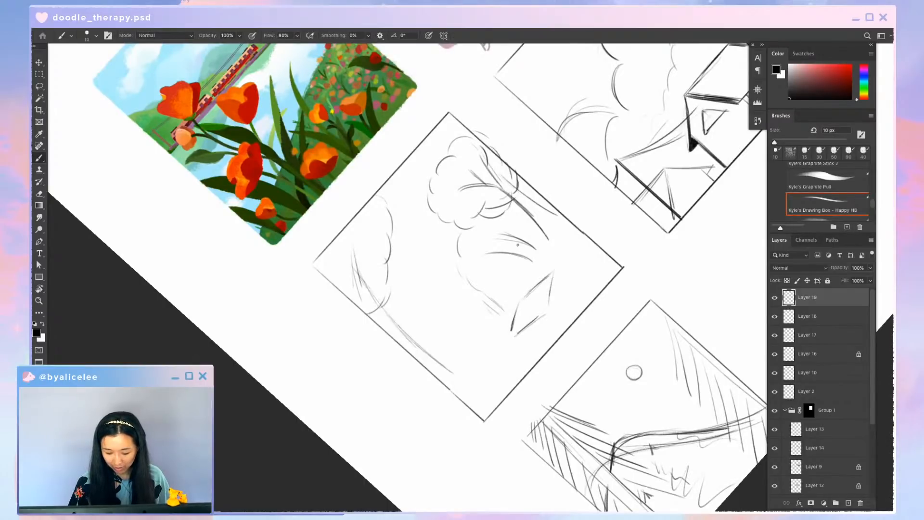
key("Escape")
key("b")
key("super+s")
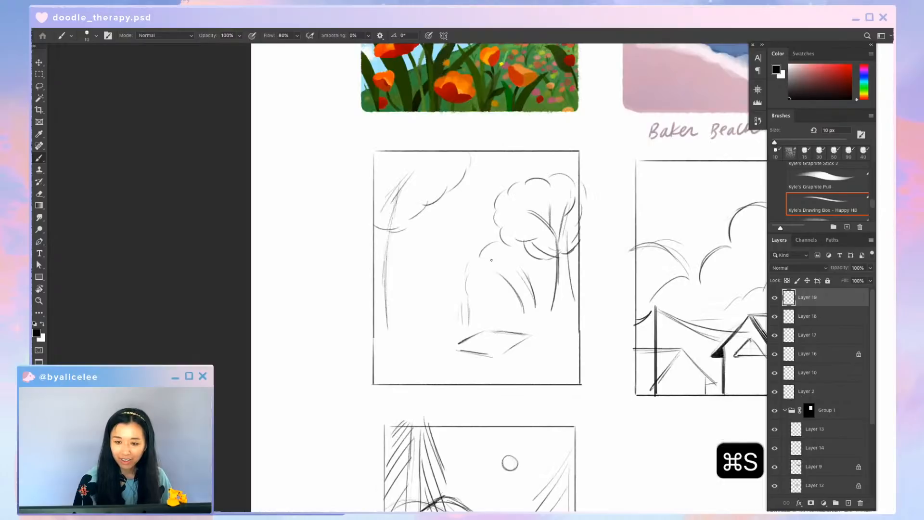
Draw three small seated figures in solid black around a dark basket on the picnic blanket
key("b")
key("b")
left_click_drag(469, 317, 477, 342)
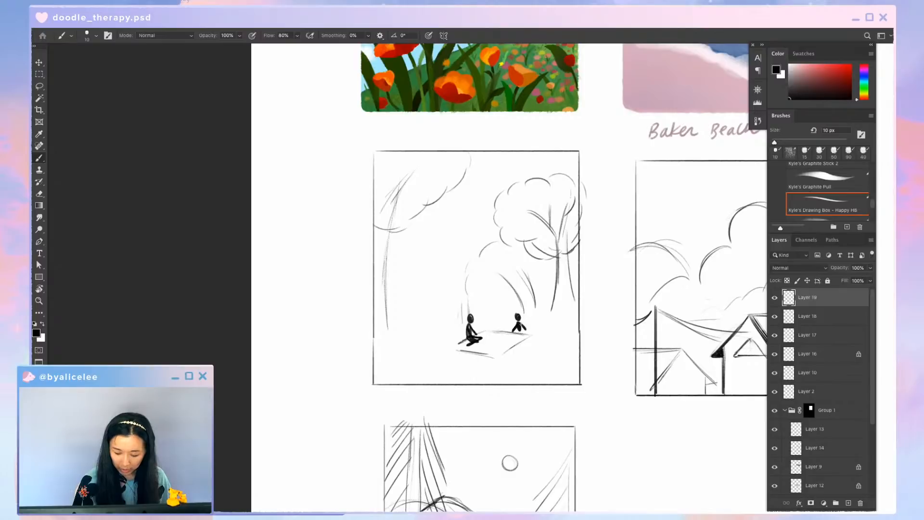
key("super+z")
mouse_move(518, 332)
left_mouse_down()
mouse_move(511, 338)
mouse_move(527, 337)
mouse_move(492, 333)
mouse_move(506, 340)
left_mouse_up()
mouse_move(502, 327)
left_mouse_down()
mouse_move(508, 338)
mouse_move(485, 316)
mouse_move(483, 331)
mouse_move(494, 331)
left_mouse_up()
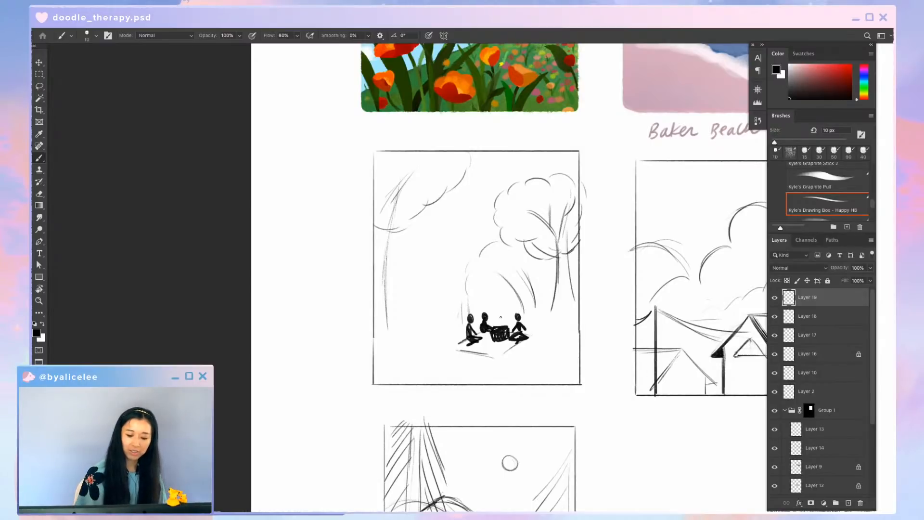
Examine the new sketches together with the finished postcards and the page title
left_click_drag(629, 293, 577, 348)
key("super+minus")
key("super+equal")
left_click_drag(548, 317, 513, 407)
left_click_drag(585, 282, 576, 314)
key("super+minus")
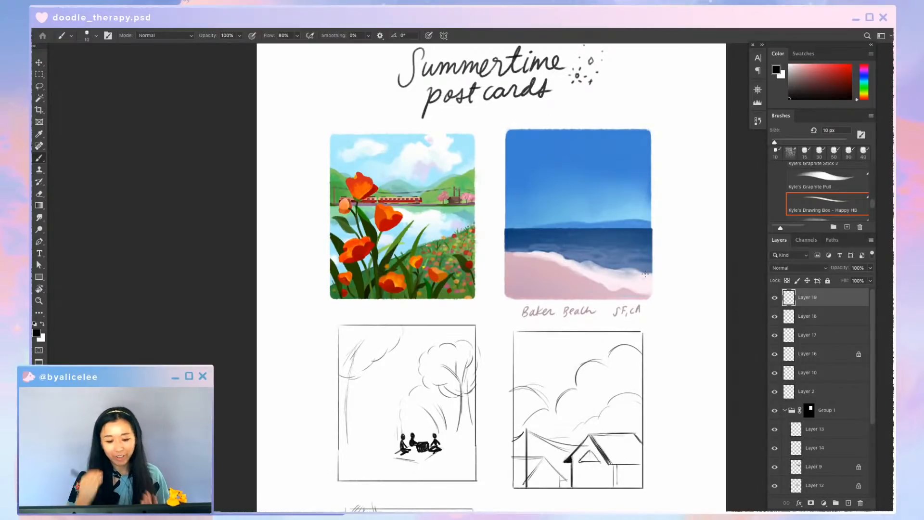
left_click_drag(510, 371, 569, 265)
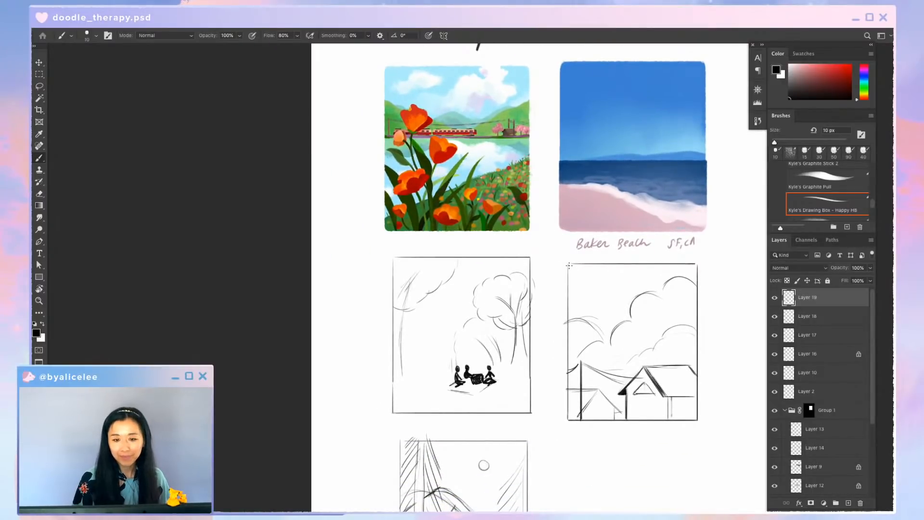
left_click_drag(569, 265, 608, 211)
key("v")
key("super+z")
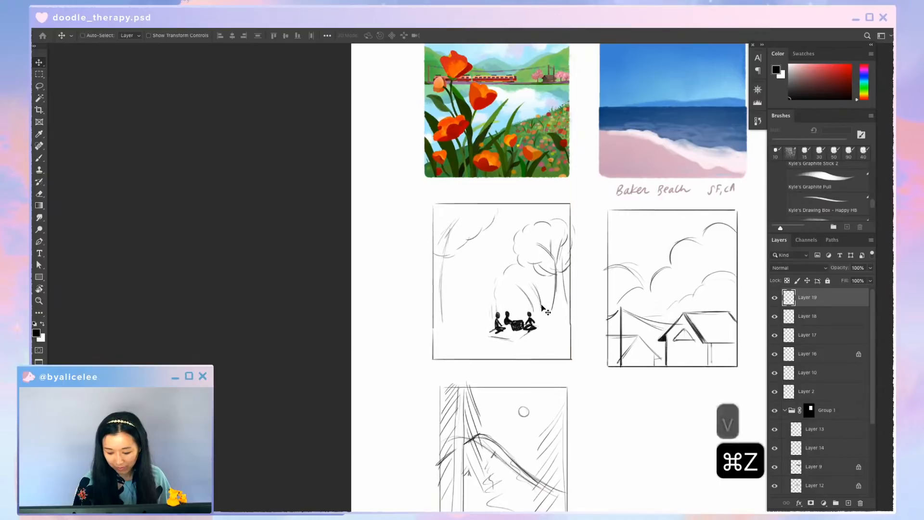
Sketch a horizontal fence with vertical slats behind the picnickers, and extend the right tree's trunk to the ground
key("b")
left_click_drag(484, 298, 547, 298)
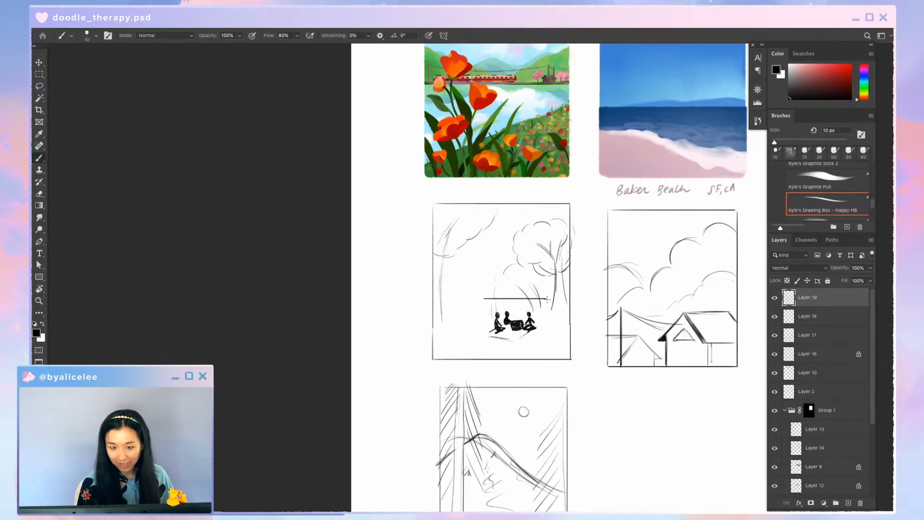
key("b")
mouse_move(486, 299)
left_mouse_down()
mouse_move(487, 327)
mouse_move(516, 318)
left_mouse_up()
left_click_drag(521, 299, 522, 318)
left_click_drag(530, 295, 531, 316)
left_click_drag(555, 293, 546, 326)
left_click_drag(485, 299, 482, 327)
mouse_move(483, 304)
left_mouse_down()
mouse_move(482, 329)
mouse_move(432, 297)
mouse_move(463, 325)
left_mouse_up()
key("b")
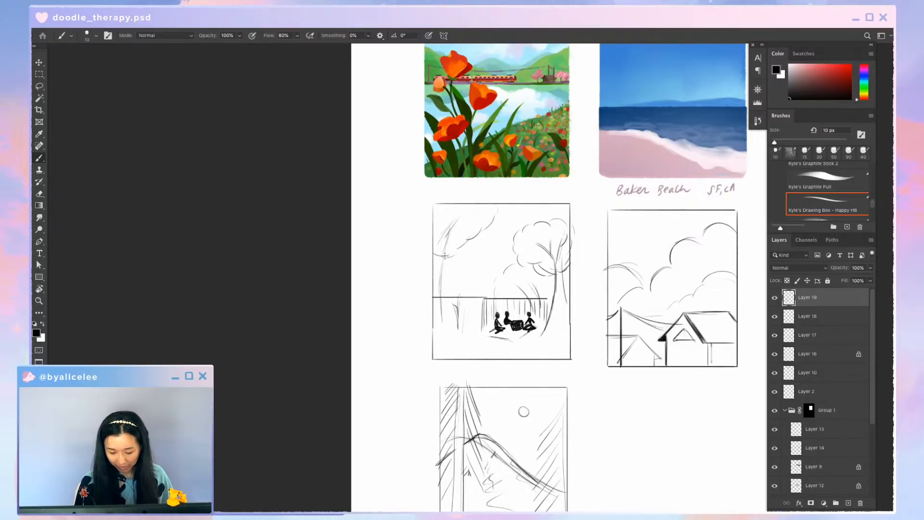
Redraw the left tree as a thick dark trunk reaching down to the fence line, with forked branches
mouse_move(444, 234)
left_mouse_down()
mouse_move(441, 302)
mouse_move(442, 237)
mouse_move(466, 210)
left_mouse_up()
key("space")
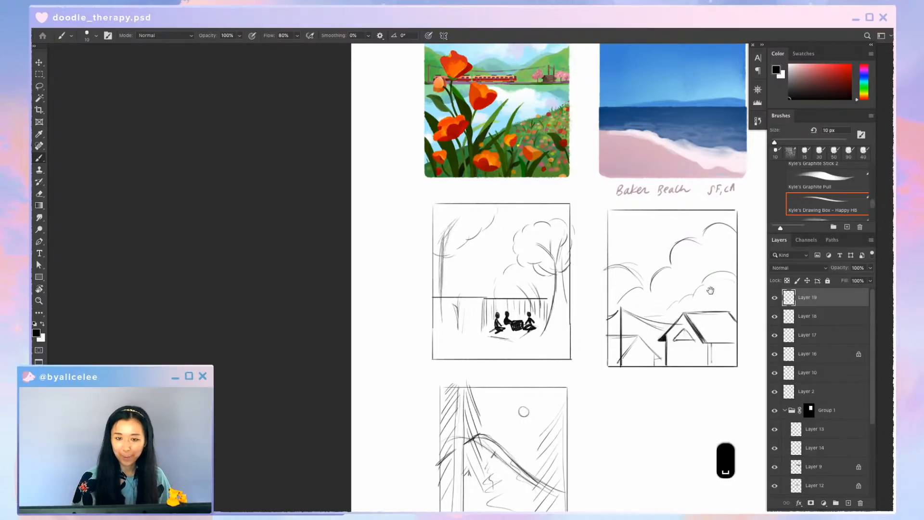
left_click_drag(710, 290, 729, 121)
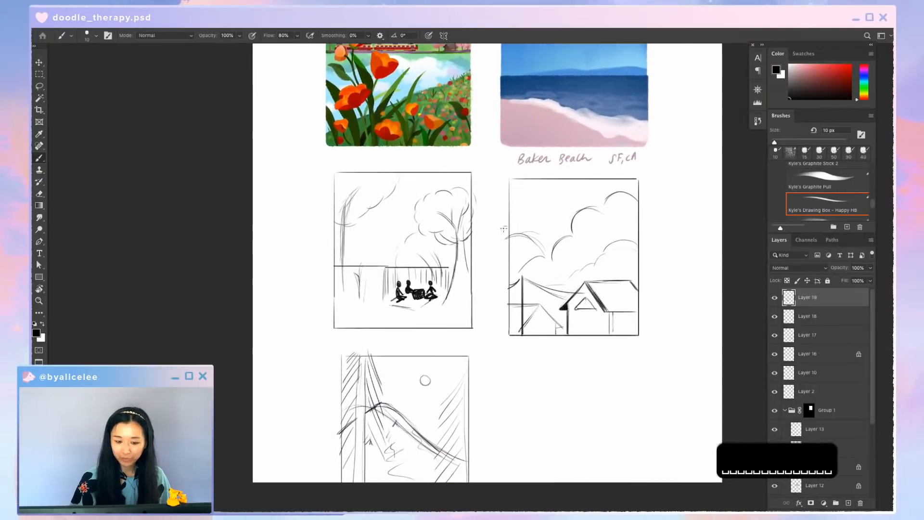
key("b")
mouse_move(364, 186)
left_mouse_down()
mouse_move(344, 211)
mouse_move(346, 199)
mouse_move(369, 179)
mouse_move(341, 209)
mouse_move(346, 200)
mouse_move(342, 226)
mouse_move(335, 185)
mouse_move(342, 268)
left_mouse_up()
key("b")
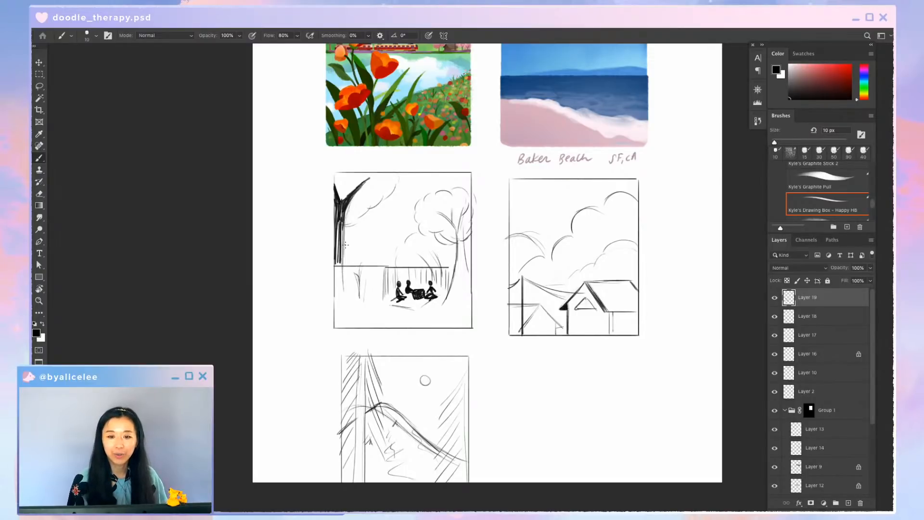
key("e")
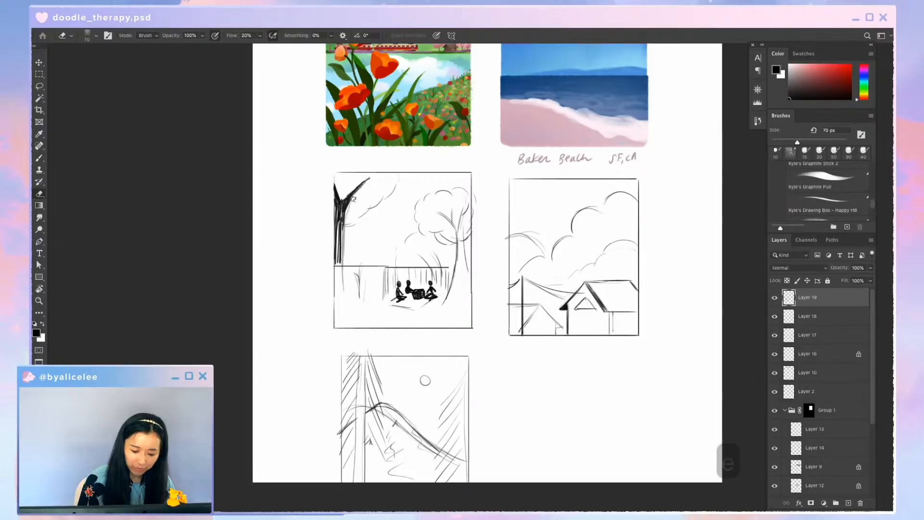
key("b")
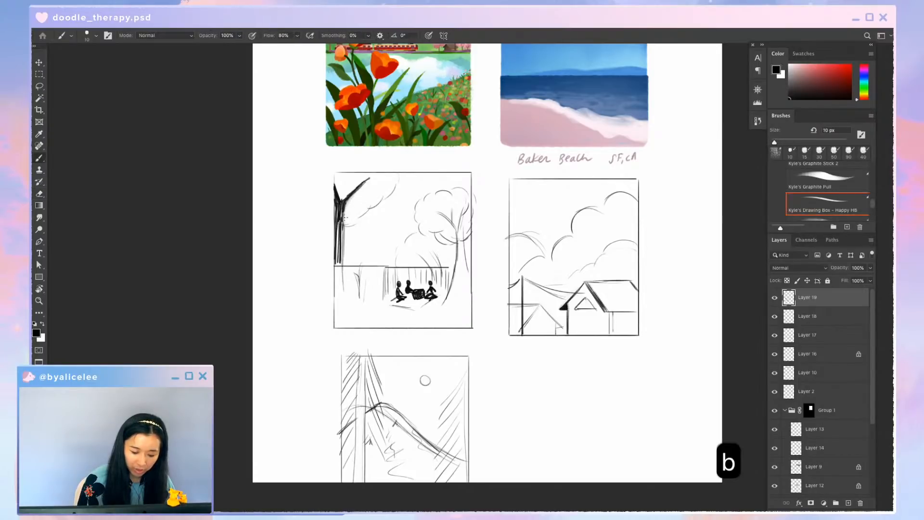
Extend the left tree's branch and redraw the right tree as a thick black trunk with forked branches and spreading roots
mouse_move(352, 197)
left_mouse_down()
mouse_move(365, 181)
mouse_move(343, 204)
mouse_move(363, 190)
left_mouse_up()
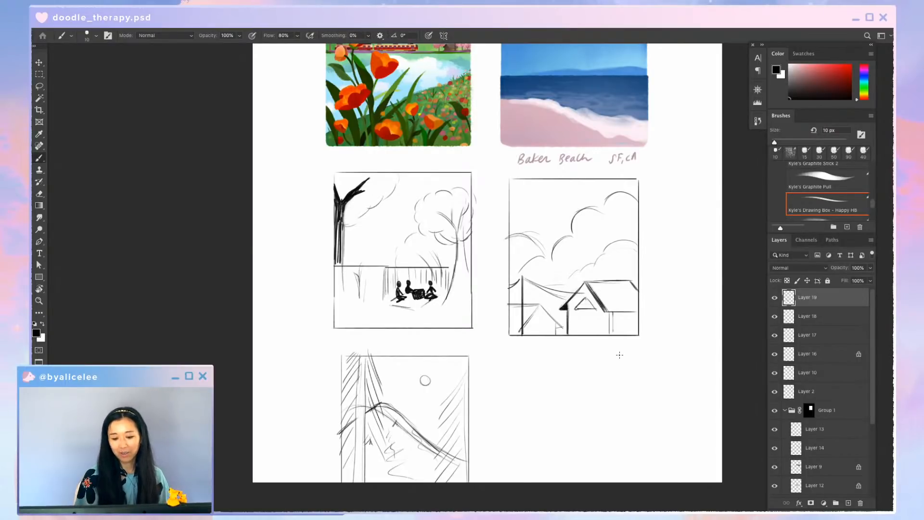
key("b")
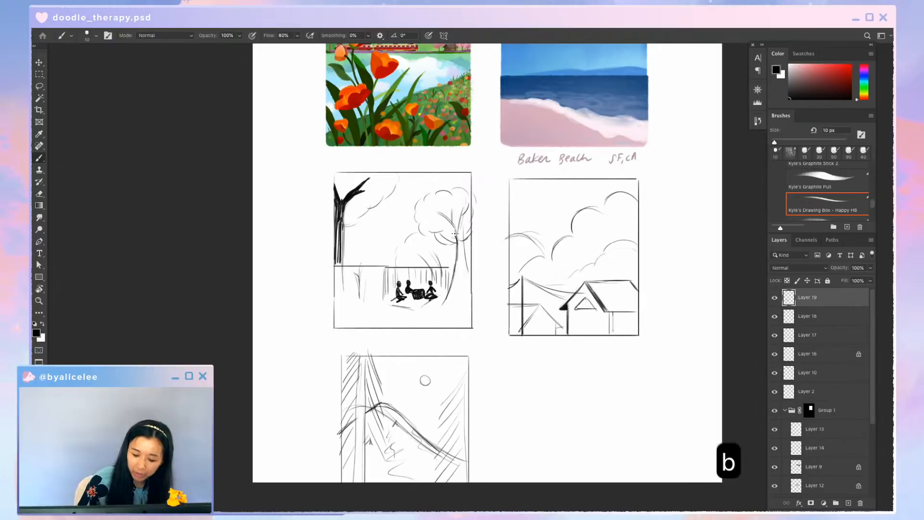
mouse_move(455, 233)
left_mouse_down()
mouse_move(440, 217)
mouse_move(453, 231)
mouse_move(452, 212)
mouse_move(458, 236)
mouse_move(461, 210)
mouse_move(448, 305)
mouse_move(463, 280)
mouse_move(467, 296)
left_mouse_up()
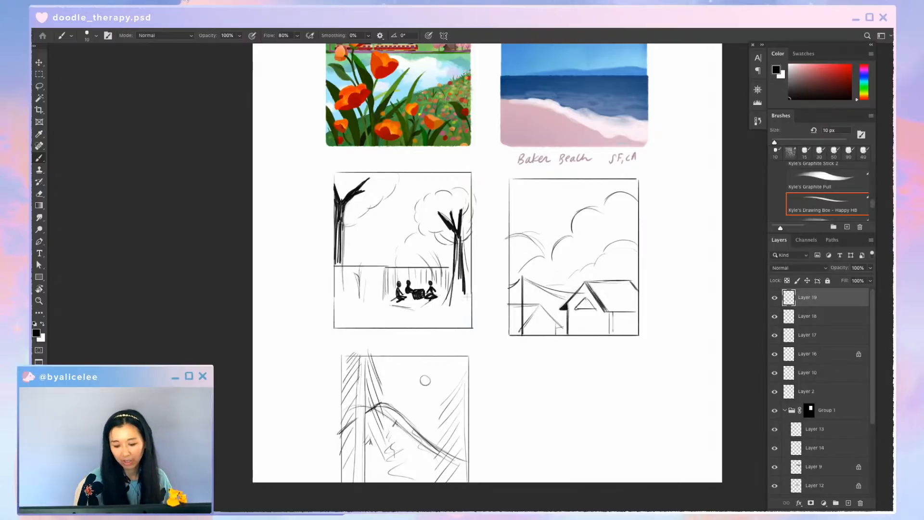
mouse_move(467, 262)
left_mouse_down()
mouse_move(467, 306)
mouse_move(439, 318)
mouse_move(470, 312)
mouse_move(469, 303)
mouse_move(433, 306)
mouse_move(457, 284)
left_mouse_up()
left_click_drag(459, 240, 455, 269)
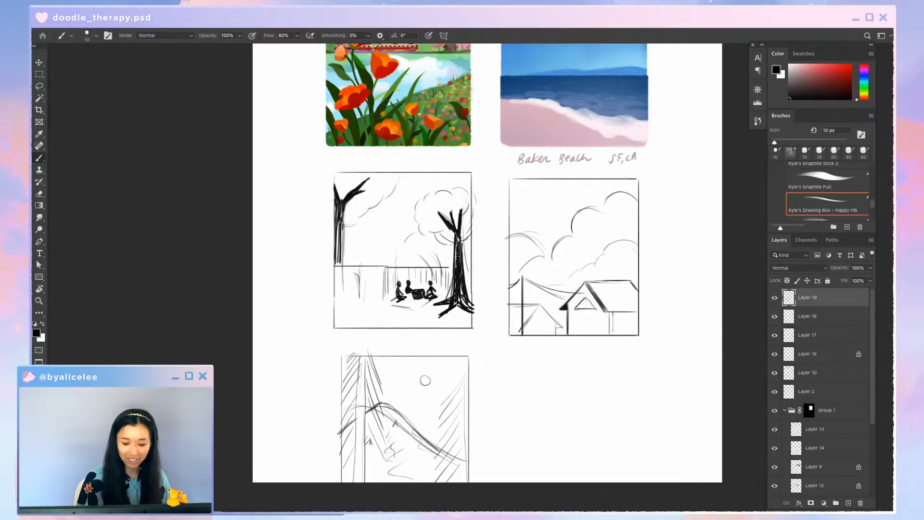
Review the picnic and house sketches against the finished postcards, and save the document
left_click_drag(568, 226, 546, 342)
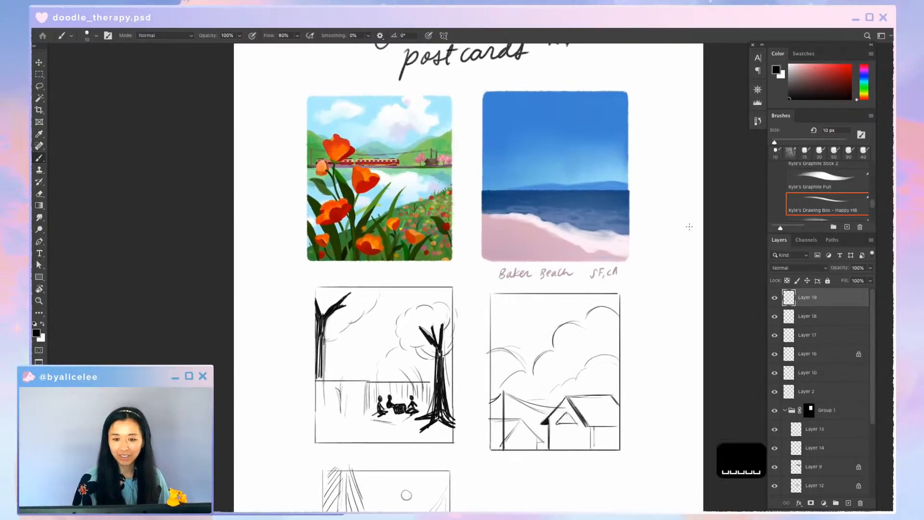
key("super+=")
left_click_drag(668, 210, 693, 129)
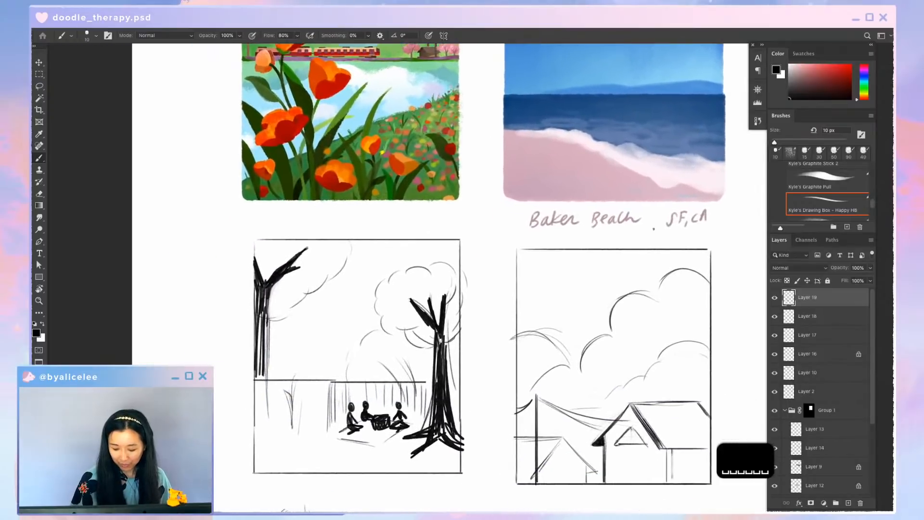
key("super+minus")
left_click_drag(635, 300, 632, 212)
key("super+minus")
key("v")
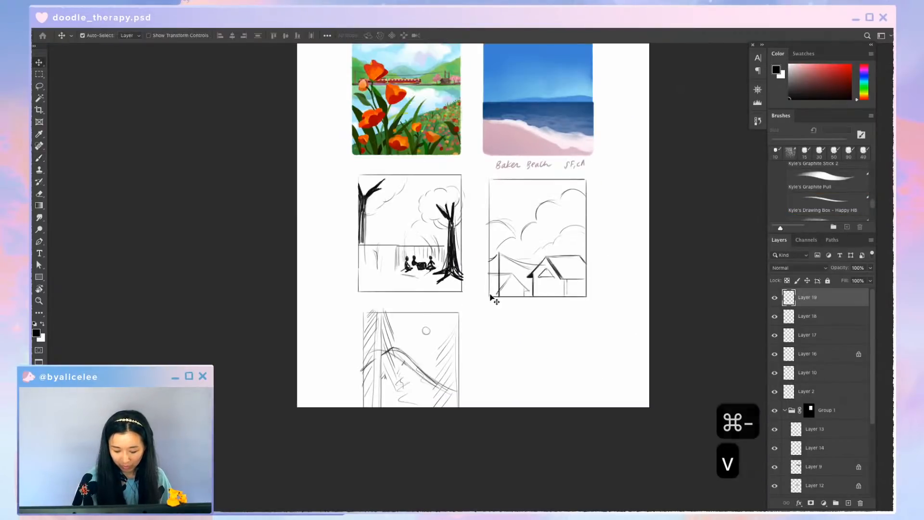
left_click_drag(613, 269, 613, 266)
key("super+s")
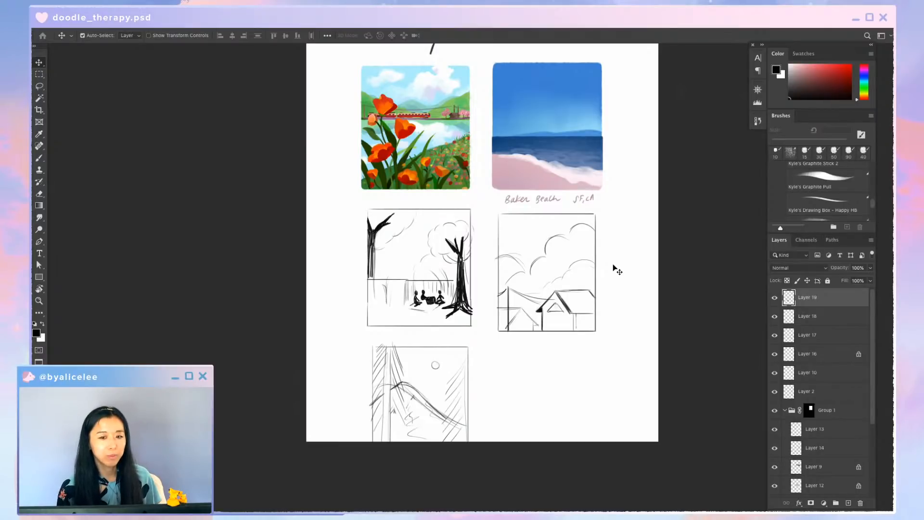
Move the hill sketch up so it sits closely below the picnic sketch
key("v")
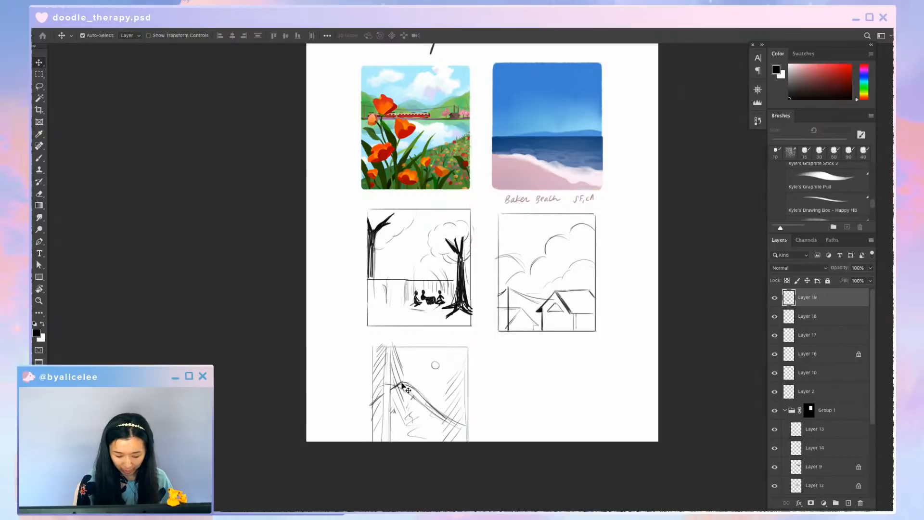
left_click_drag(401, 385, 403, 380)
scroll(616, 212, "up", 3)
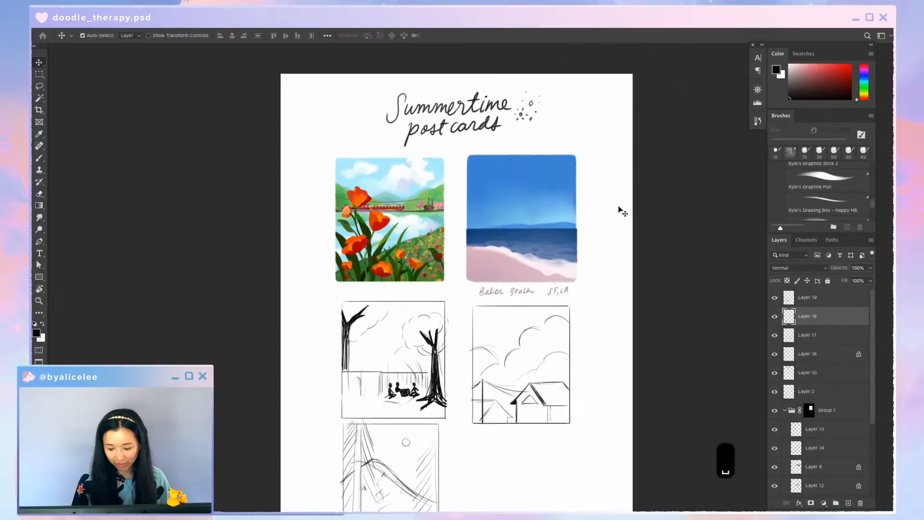
Examine the rearranged sketches together with the page title and the two finished postcards
key("super+equal")
key("super+minus")
key("space")
left_click_drag(587, 289, 594, 187)
left_click_drag(631, 257, 629, 261)
key("space")
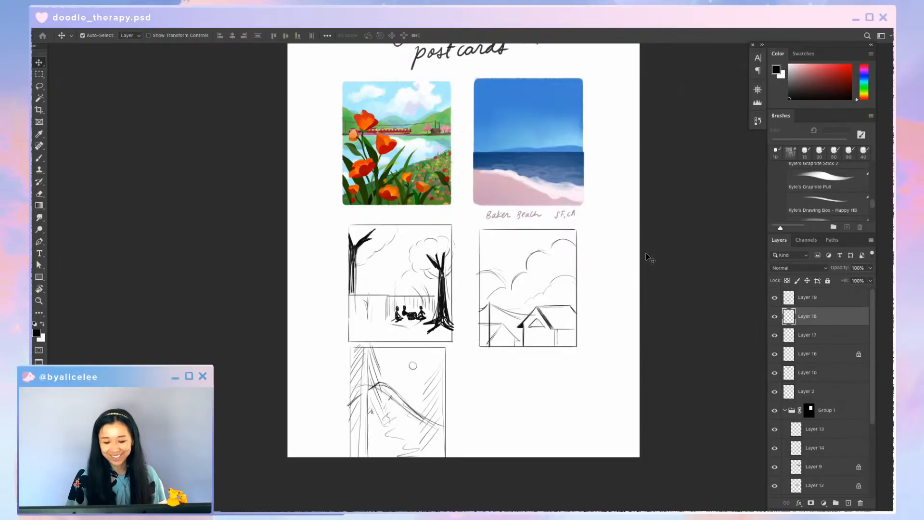
scroll(602, 233, "up", 3)
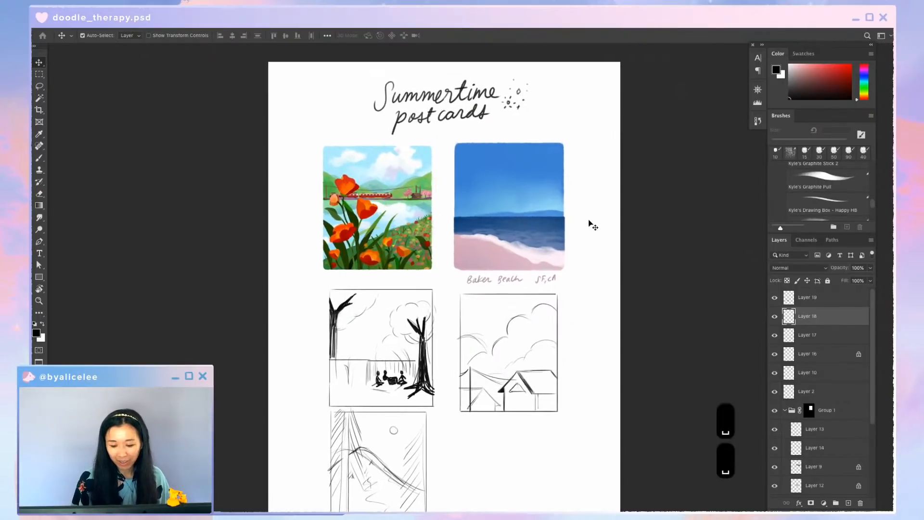
key("super+equal")
left_click_drag(611, 224, 590, 291)
key("super+equal")
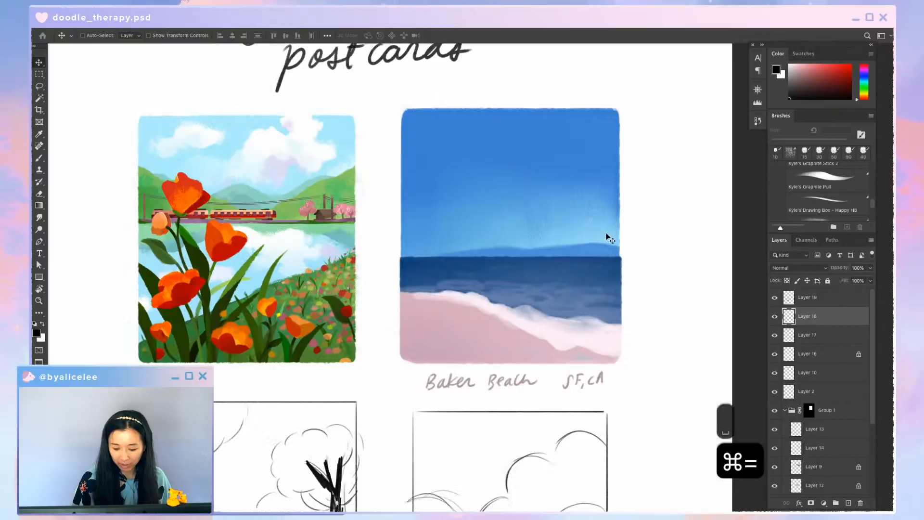
Identify and select the layer of pale wave texture on the beach postcard's water by moving it and undoing the move
left_click_drag(627, 221, 616, 151)
key("v")
left_click_drag(538, 247, 631, 280)
key("super+z")
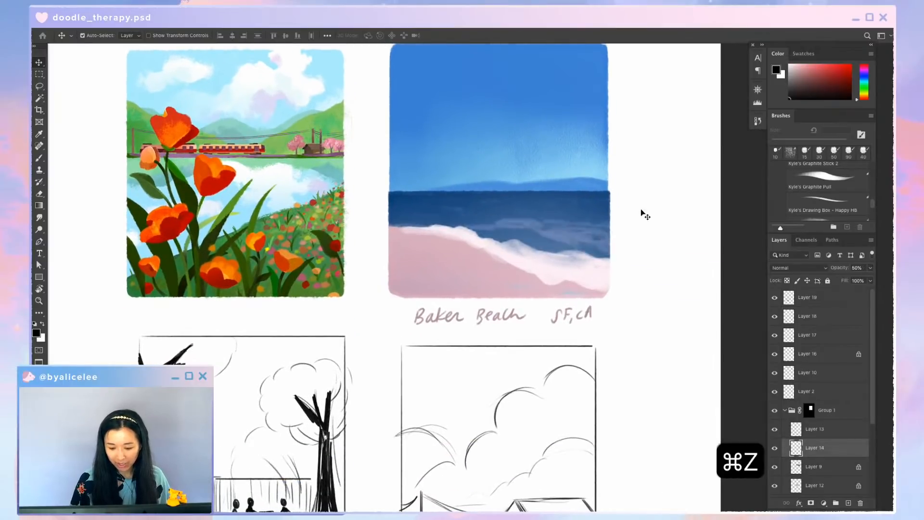
left_click_drag(653, 206, 642, 262)
key("v")
left_click_drag(531, 294, 560, 355)
key("super+z")
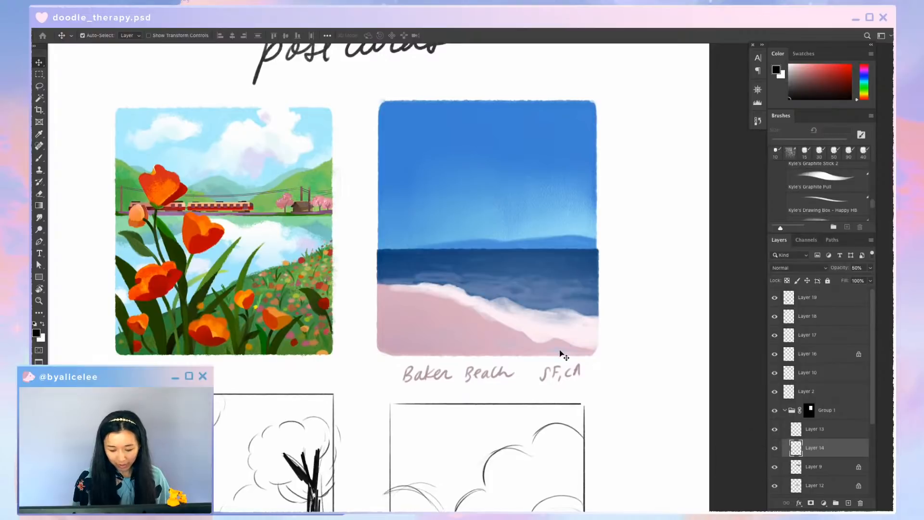
Sample the blue-grey colour from the beach postcard's water and delete the pale wave-texture layer
key("i")
left_click(524, 294)
key("BackSpace")
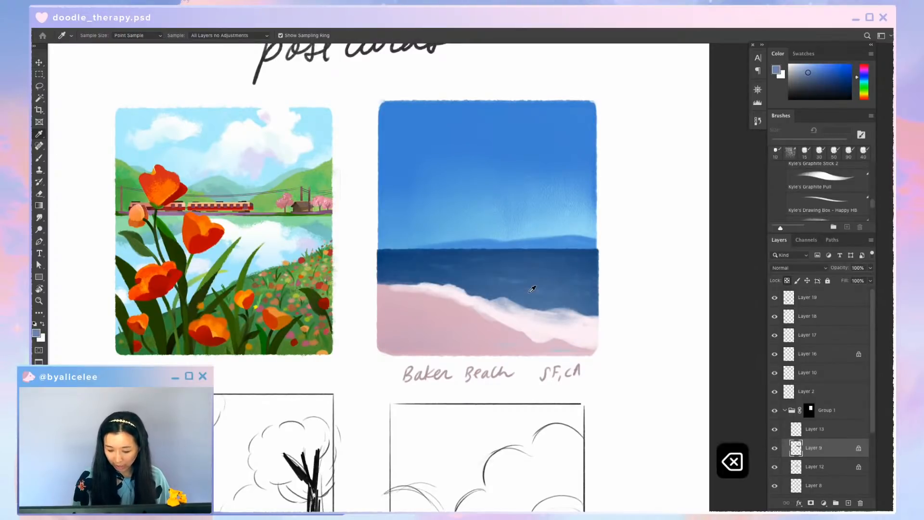
Add a new layer above the sea in the beach postcard's group and set the drawing brush to 20 px
key("super+n")
key("Return")
key("b")
key("]")
key("]")
key("]")
key("[")
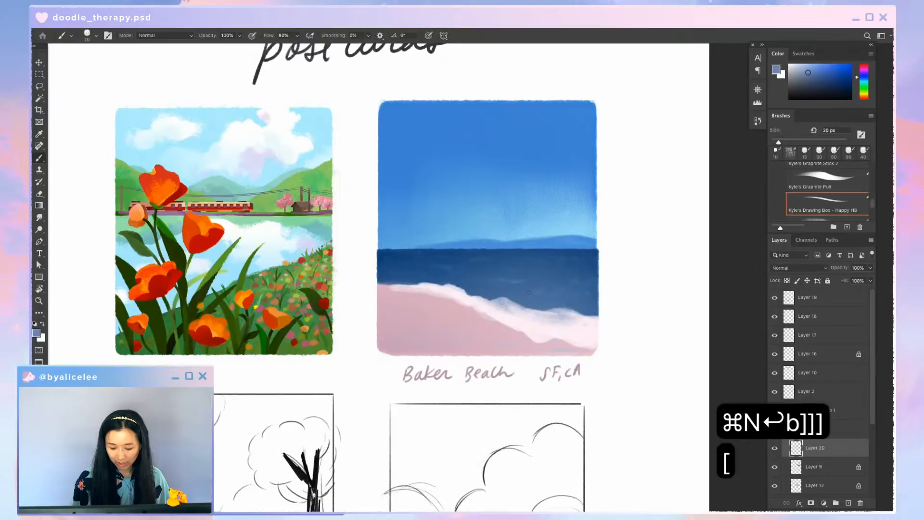
Paint fine blue-grey ripple strokes on the right part of the beach postcard's water, just above the foam, and save the document
key("r")
left_click_drag(545, 376, 561, 171)
key("space")
key("b")
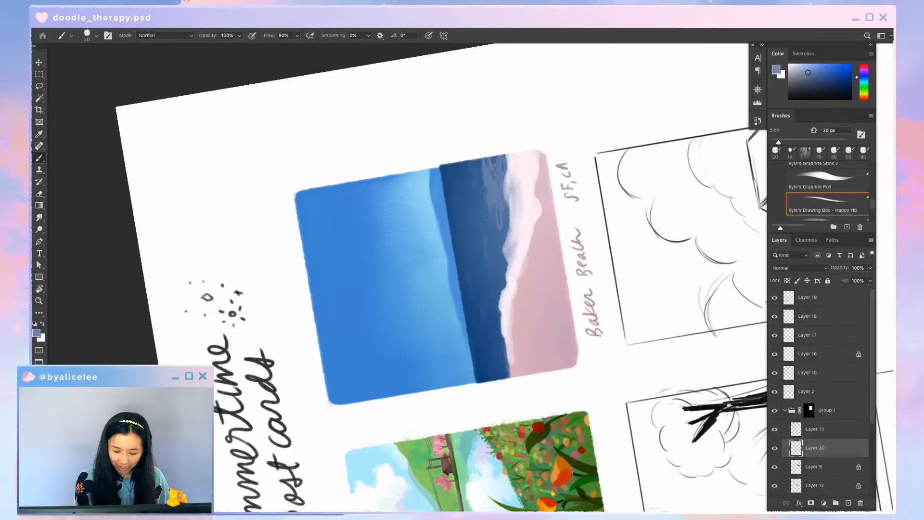
key("Escape")
key("r")
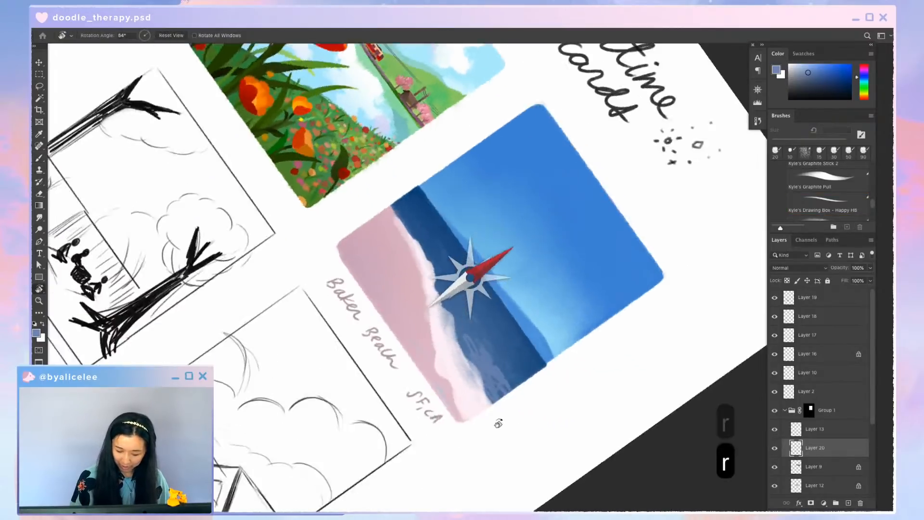
left_click_drag(626, 315, 554, 433)
key("b")
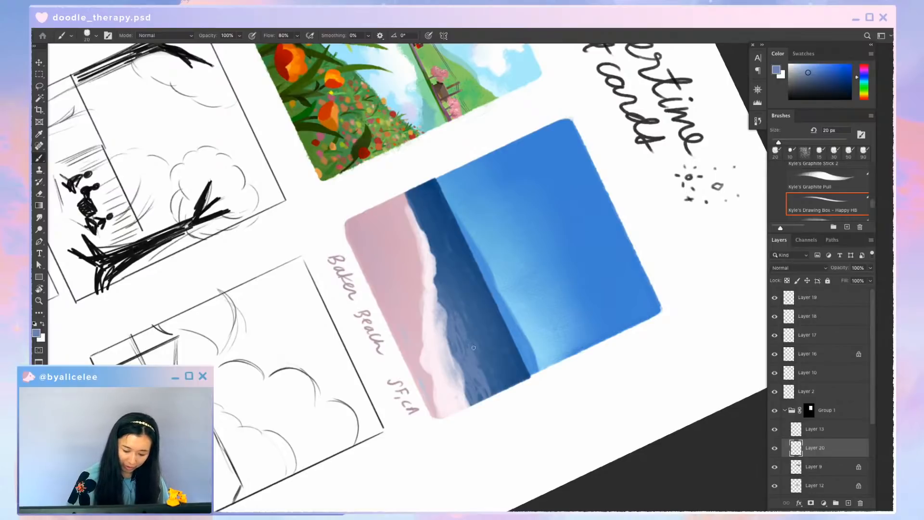
key("Escape")
key("super+s")
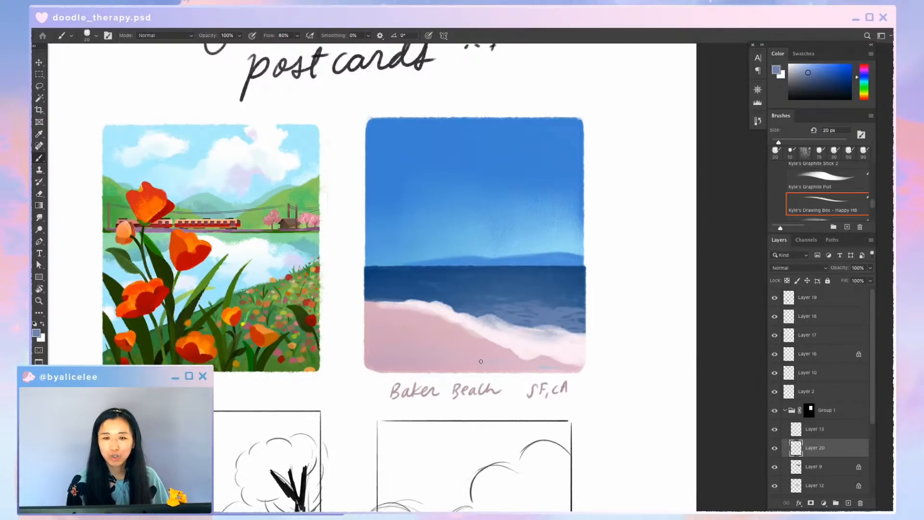
Extend the ripple strokes toward the middle of the water, tidy them with the eraser, and save the document
key("r")
left_click_drag(481, 361, 495, 282)
key("b")
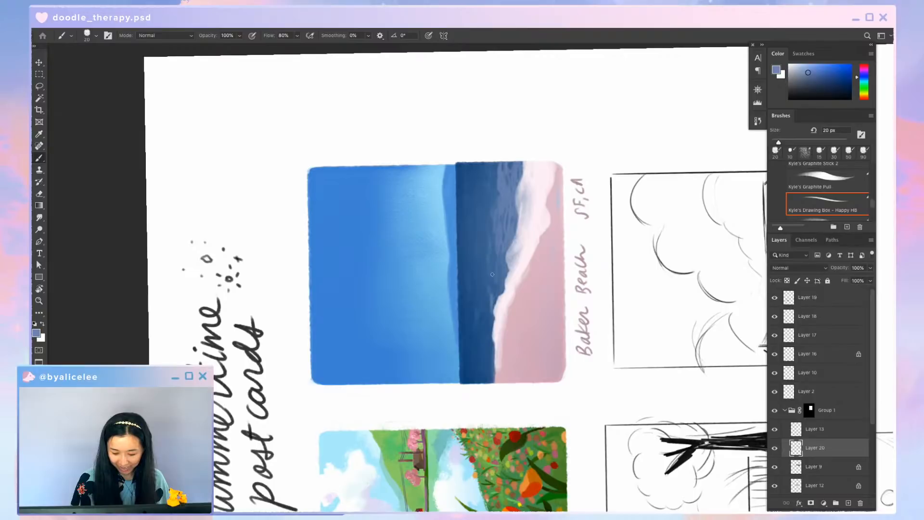
key("e")
key("Escape")
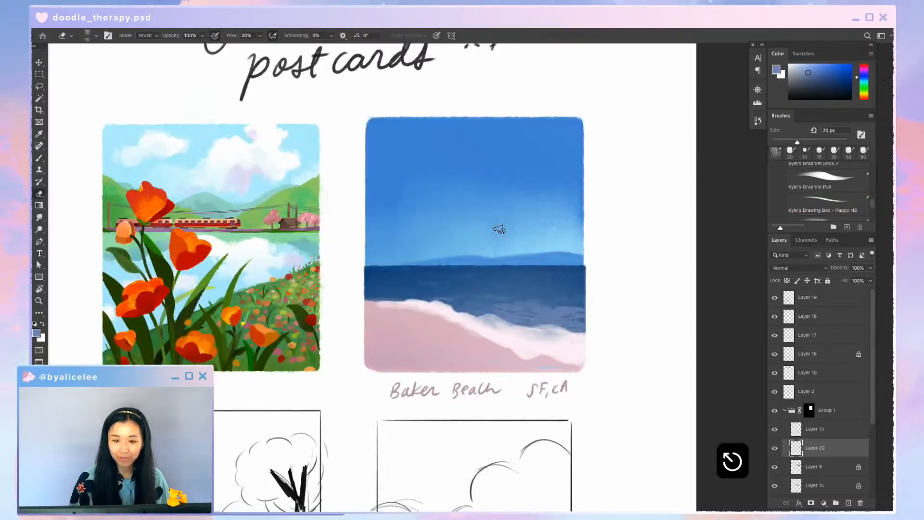
key("super+s")
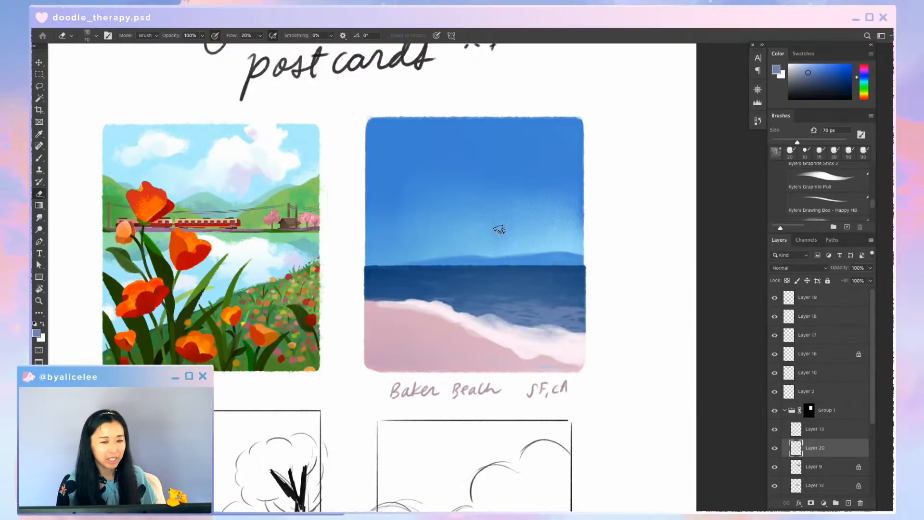
Fade the beach postcard's ripples with the 70 px eraser, adding fresh 20 px strokes among them
key("r")
mouse_move(501, 369)
left_mouse_down()
mouse_move(536, 345)
mouse_move(562, 275)
left_mouse_up()
key("e")
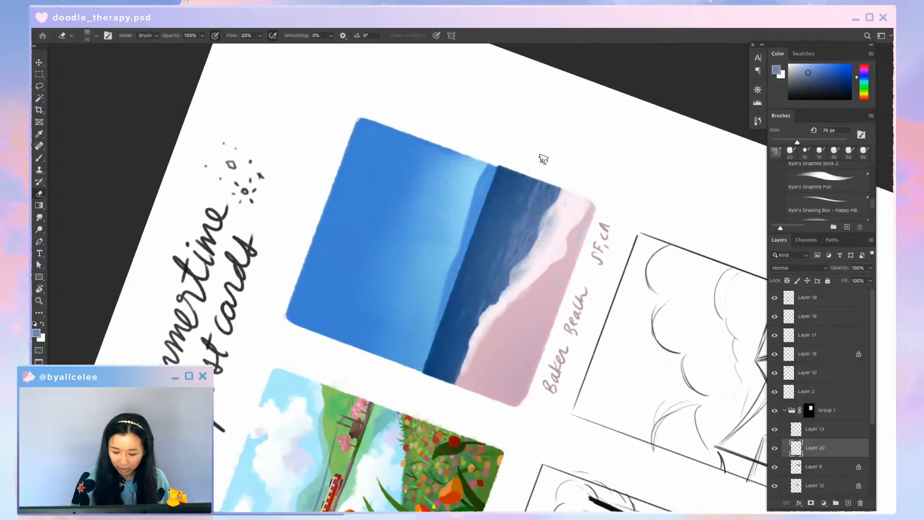
key("b")
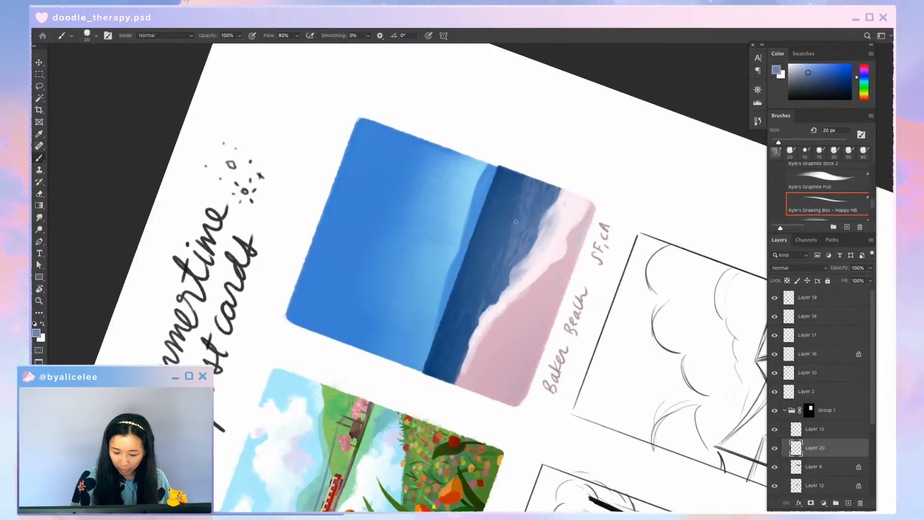
key("Escape")
key("r")
left_click_drag(628, 296, 553, 433)
key("e")
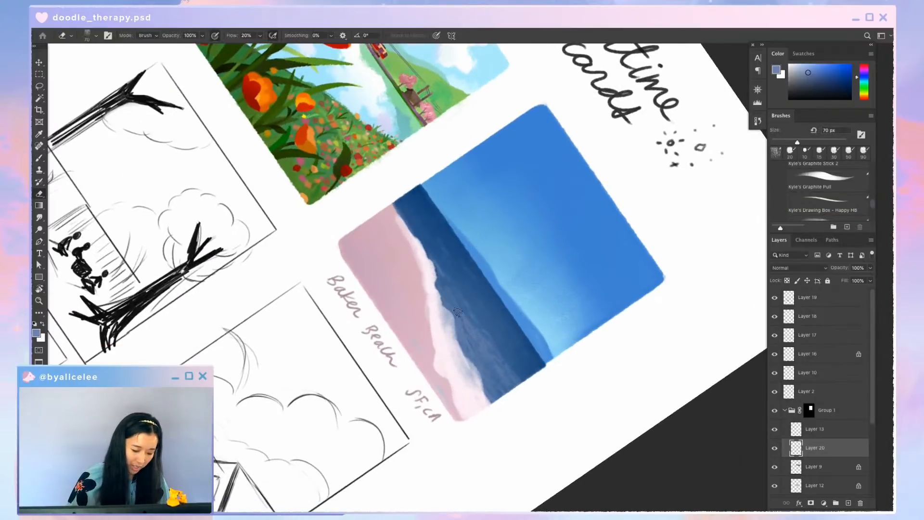
Paint further ripples across the middle and right of the water, blend them with the eraser, and save the document
key("Escape")
key("r")
left_click_drag(594, 350, 597, 214)
key("b")
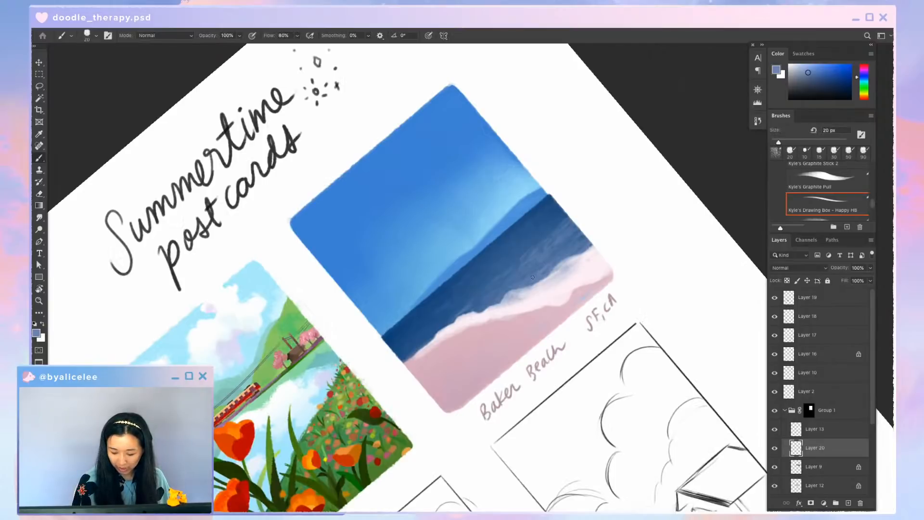
key("e")
key("e")
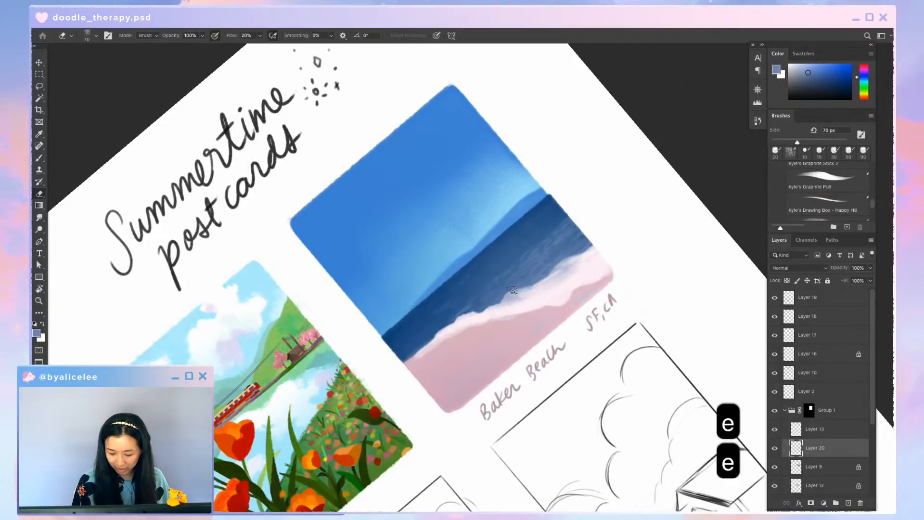
key("Escape")
key("e")
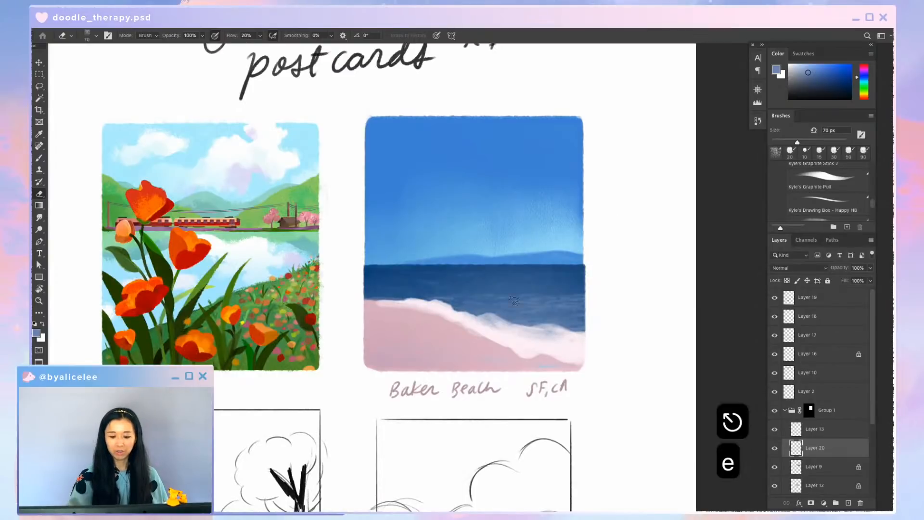
key("b")
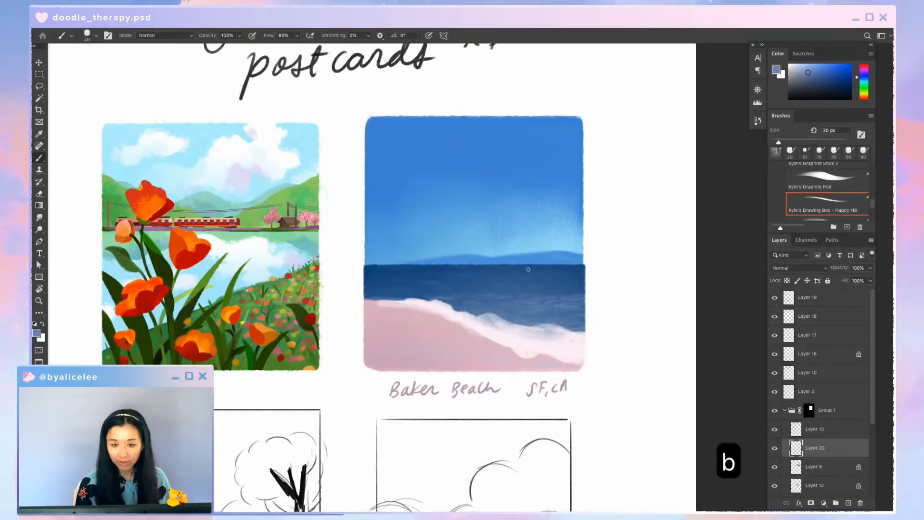
key("super+s")
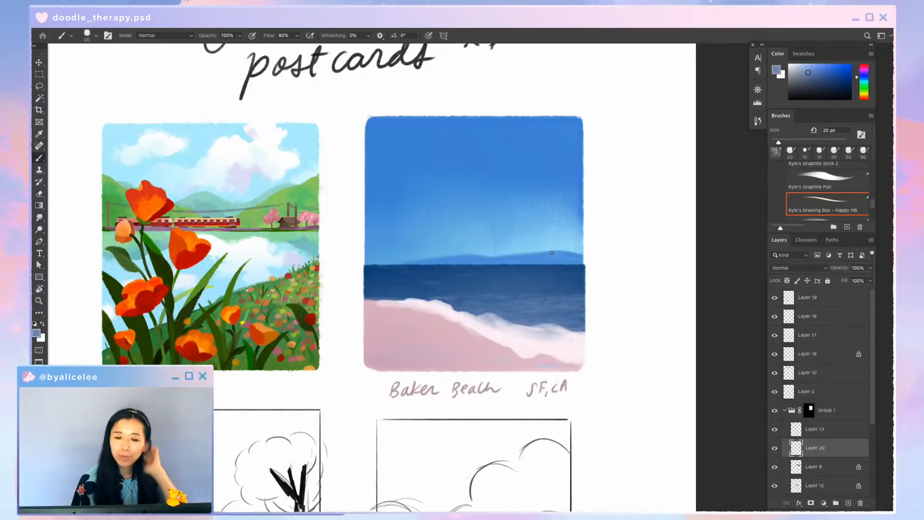
Add a few more blue-grey ripple strokes in the water near the foam at the beach postcard's right edge
key("r")
left_click_drag(573, 320, 629, 166)
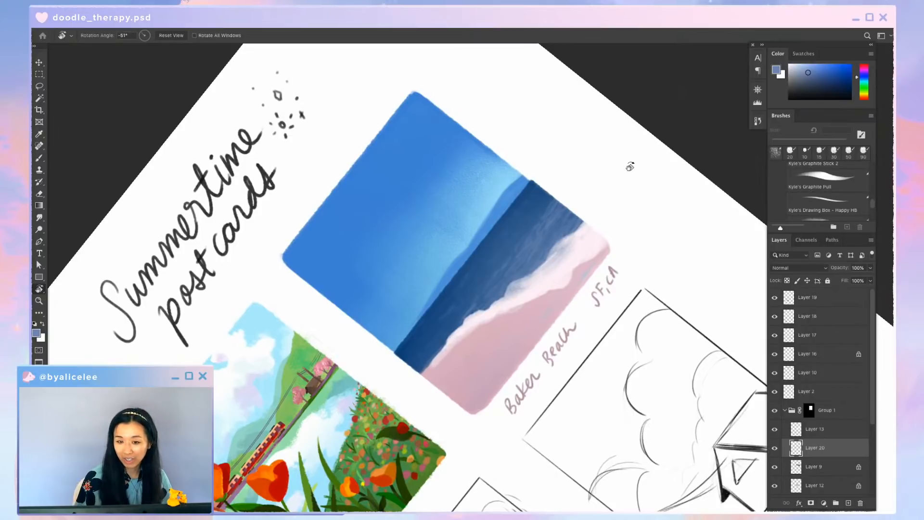
key("b")
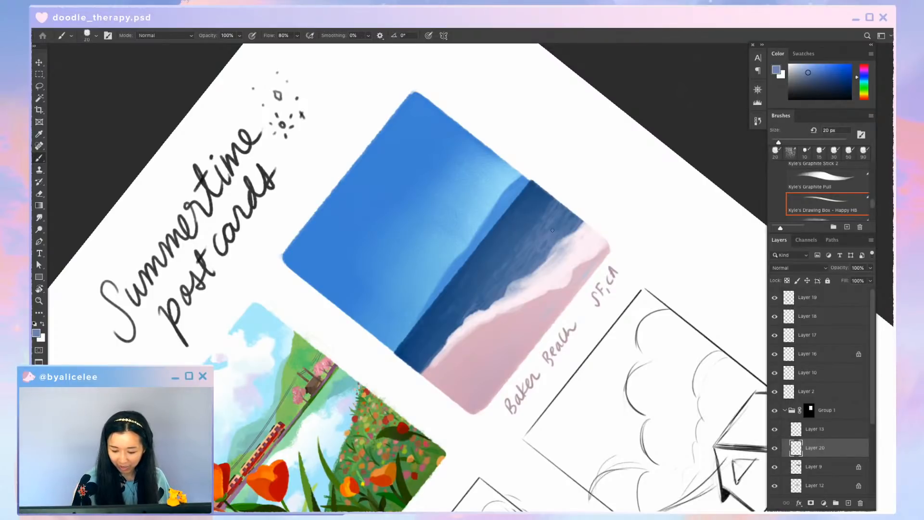
key("Escape")
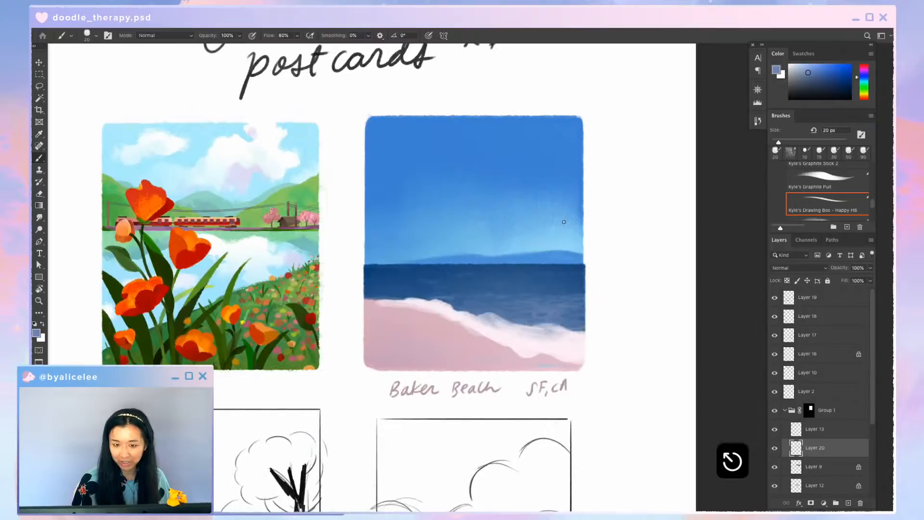
Soften the ripples near the foam in the beach postcard's water with the 70 px eraser, and save the document
key("super+s")
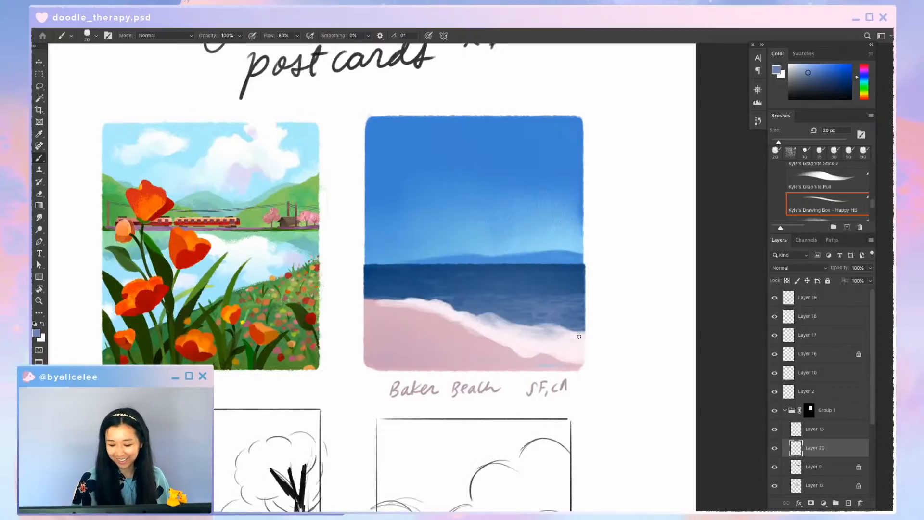
key("r")
left_click_drag(579, 336, 598, 182)
key("e")
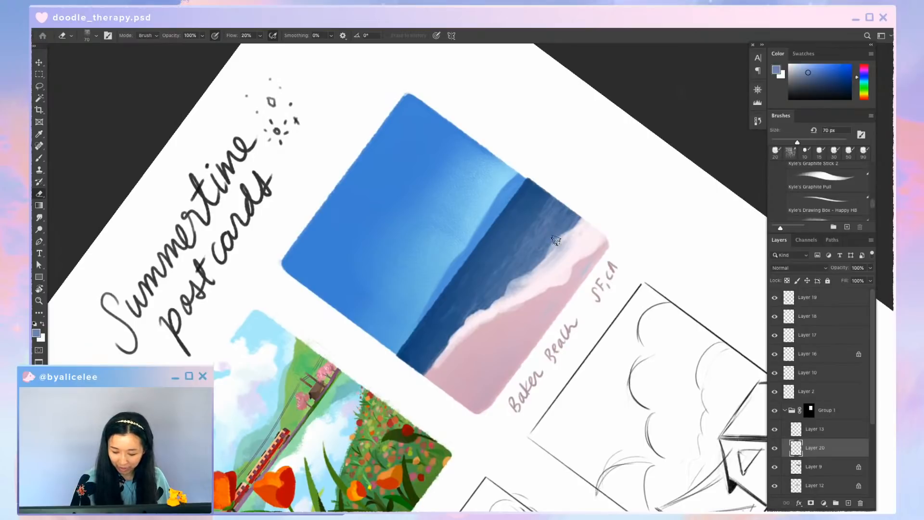
key("Escape")
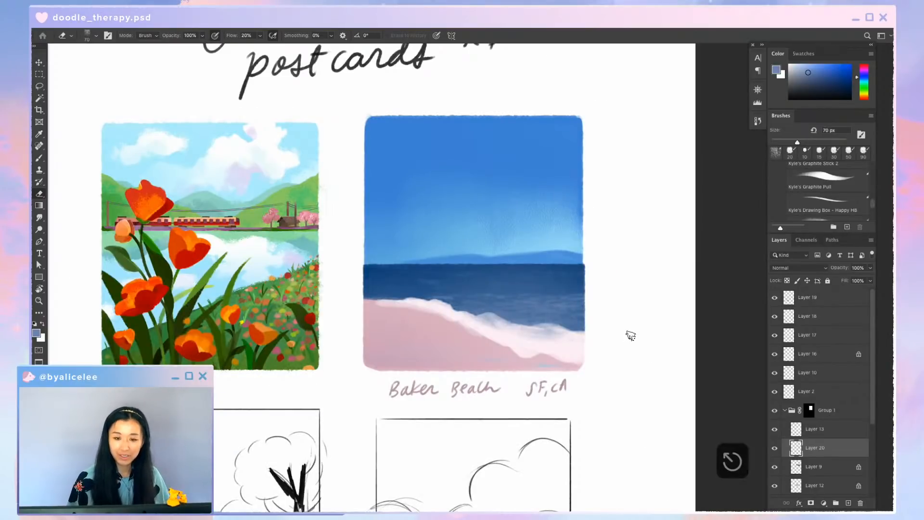
key("super+s")
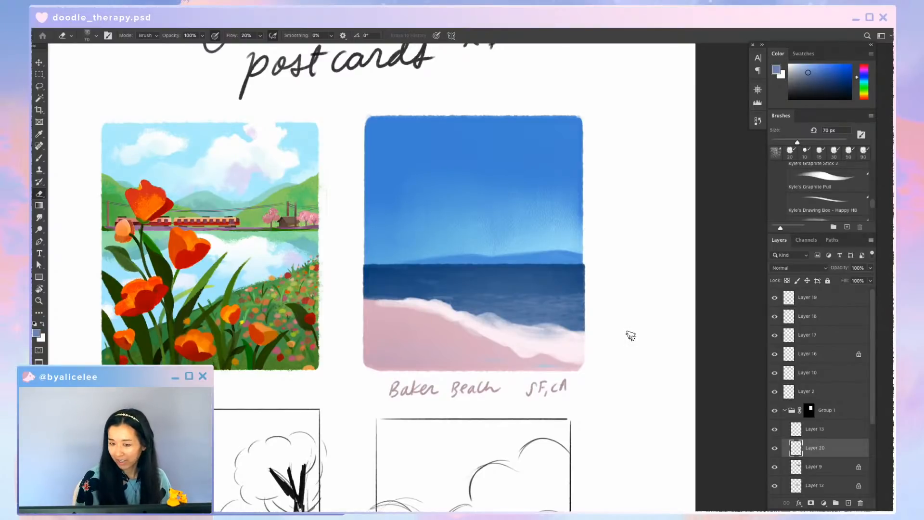
Add a new layer and paint lighter blue 20 px ripples in the water along the foam's edge
key("super+shift+n")
key("Return")
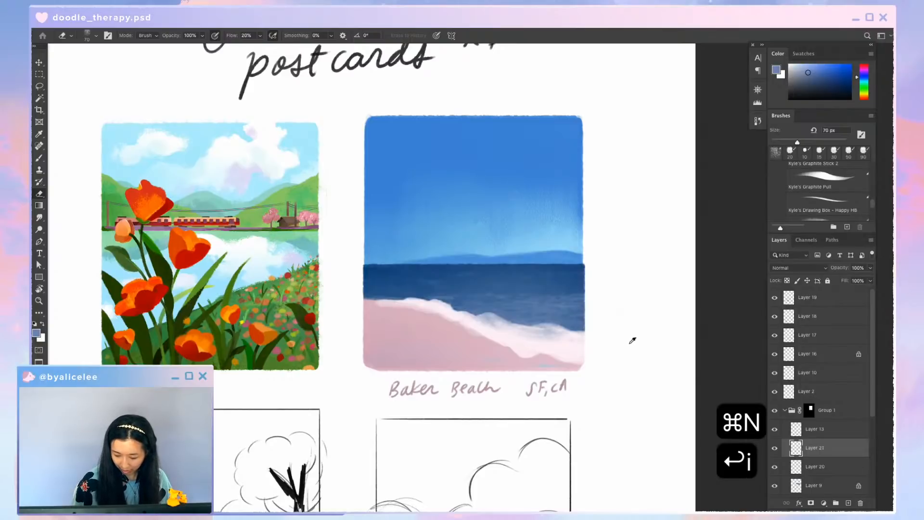
key("i")
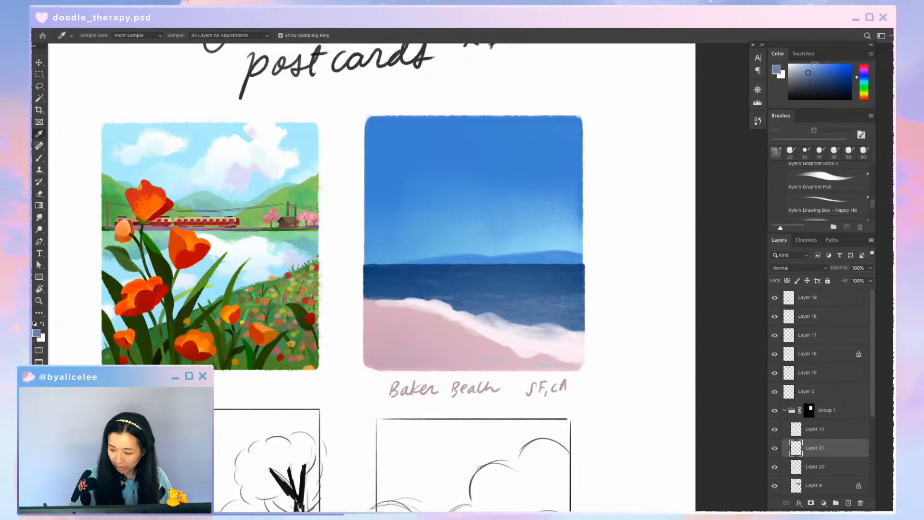
key("r")
left_click_drag(637, 282, 637, 169)
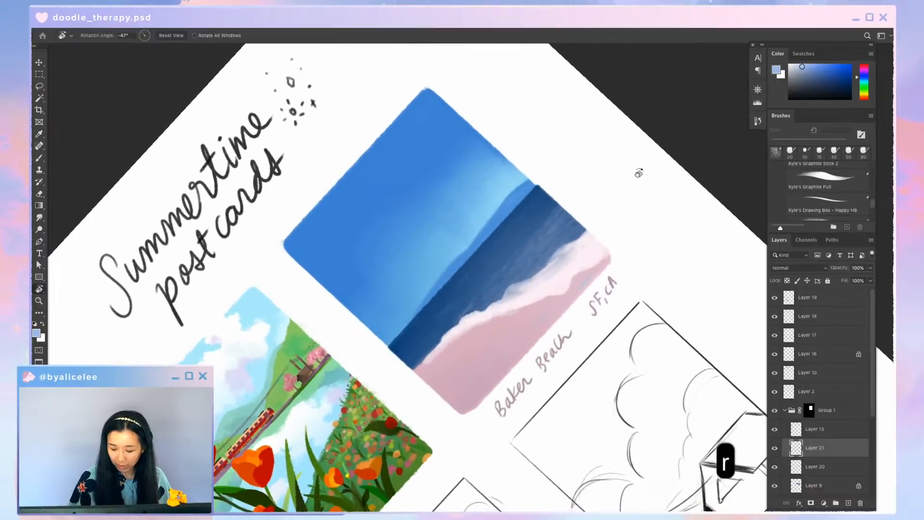
key("b")
mouse_move(537, 255)
left_mouse_down()
mouse_move(547, 249)
mouse_move(545, 260)
left_mouse_up()
key("super+z")
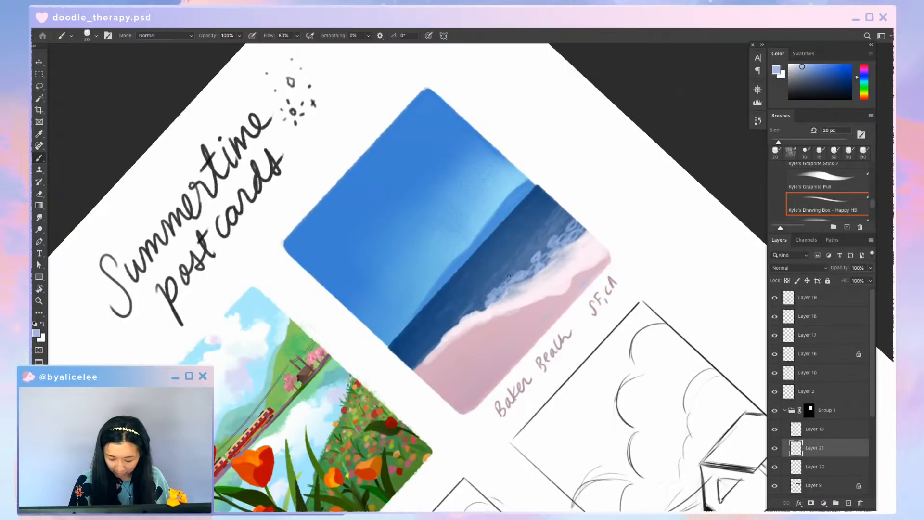
Fade the light blue ripples along the foam with the 70 px eraser, and save the document
key("Escape")
key("e")
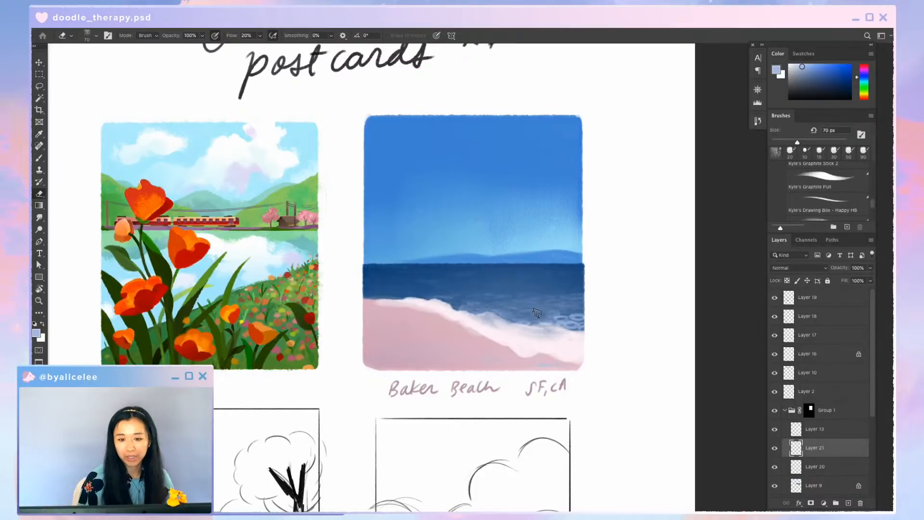
key("super+s")
key("r")
left_click_drag(536, 312, 548, 264)
key("e")
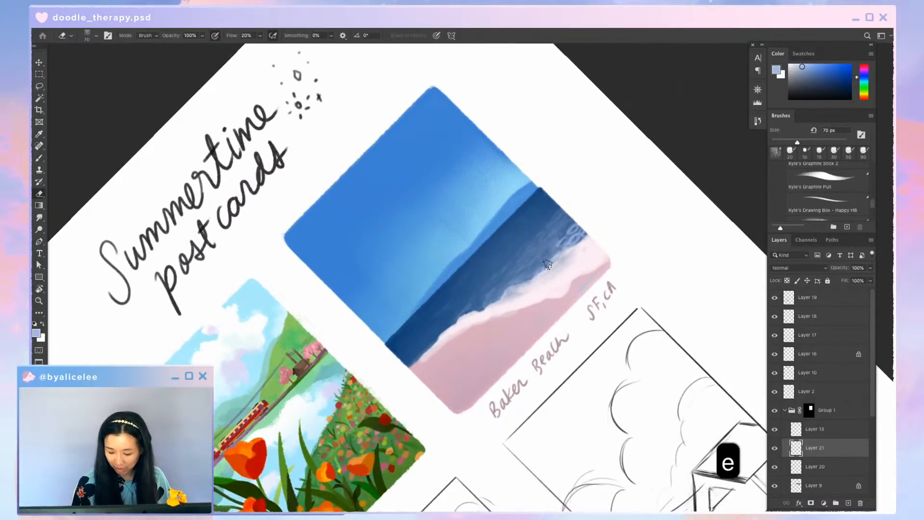
key("Escape")
key("v")
key("space")
left_click_drag(627, 267, 612, 294)
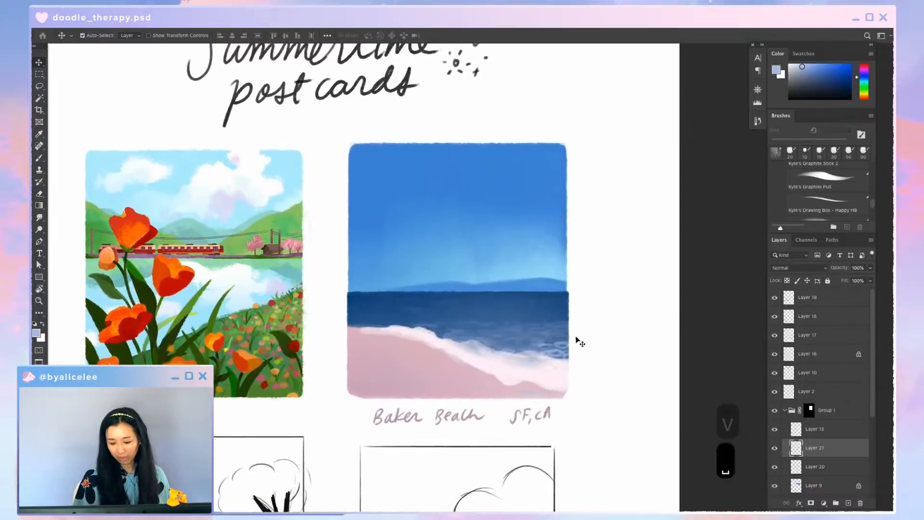
key("e")
key("v")
left_click(446, 370)
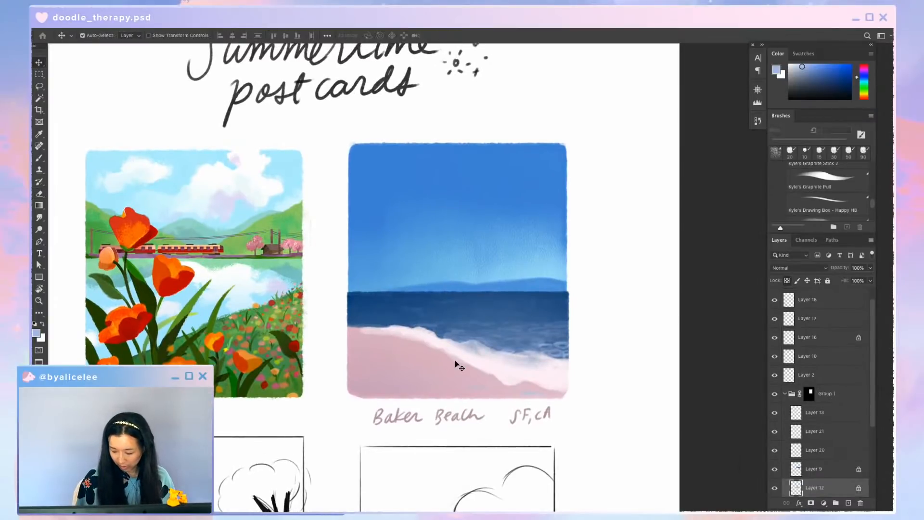
key("v")
left_click_drag(451, 379, 465, 382)
key("super+z")
Select the beach postcard's sky layer (Layer 7) and add a new layer directly above it for clouds
key("space")
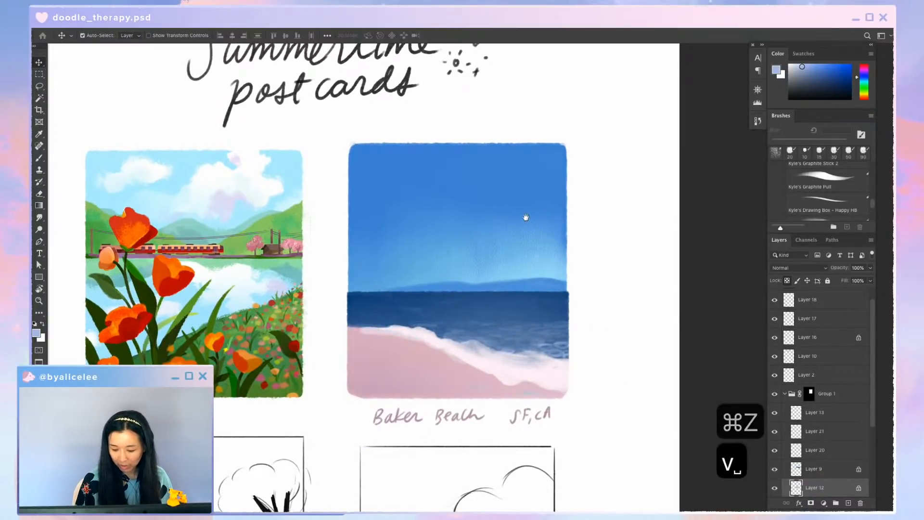
left_click_drag(526, 216, 521, 260)
key("v")
left_click_drag(513, 316, 541, 267)
key("v")
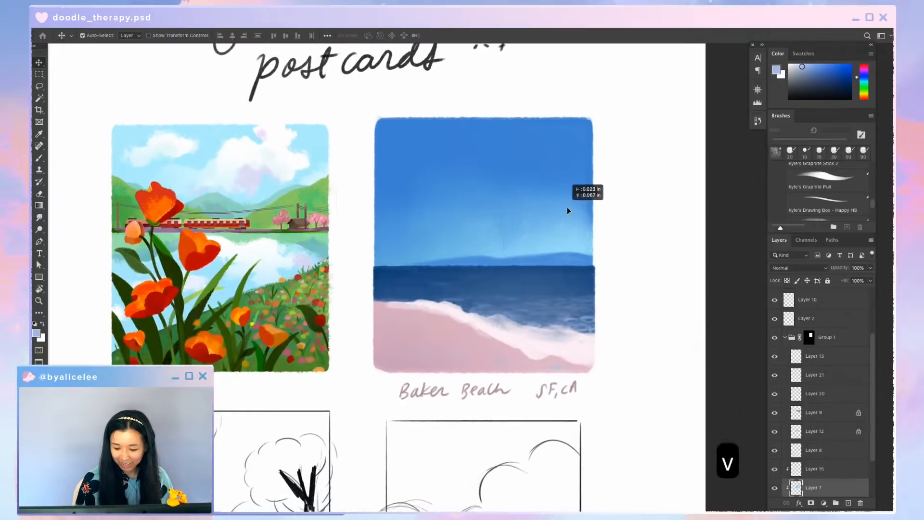
key("super+z")
key("super+shift+n")
key("Return")
Sample the foam's near-white colour and set the brush to 125 px, 74% opacity and 50% flow, saving the document
key("i")
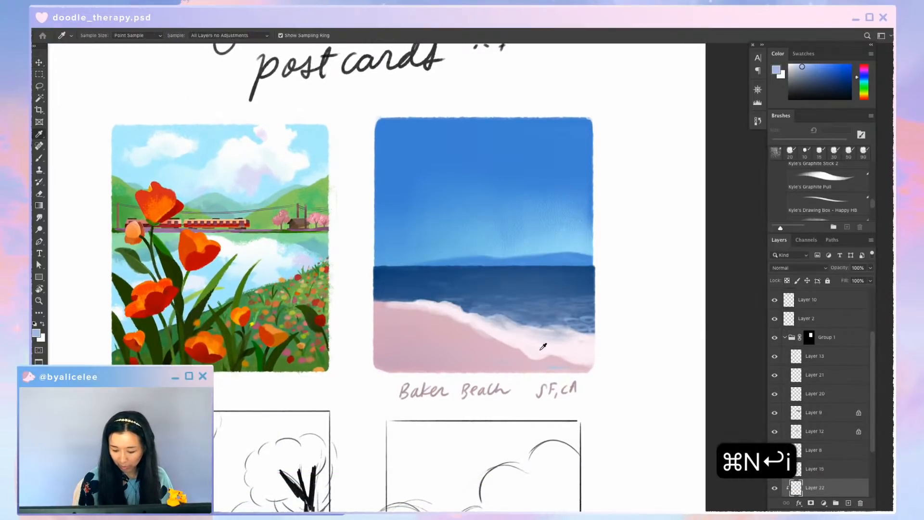
left_click(540, 350)
key("b")
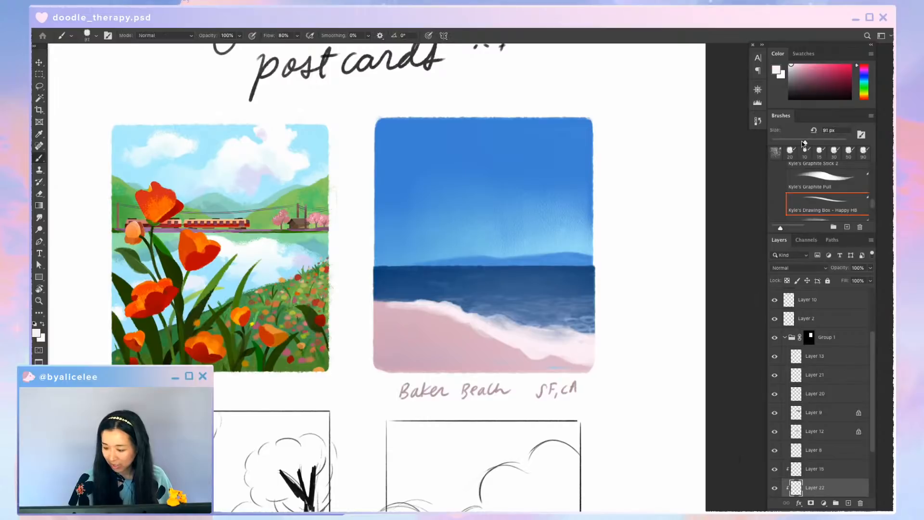
key("bracketright")
key("bracketright")
key("super+s")
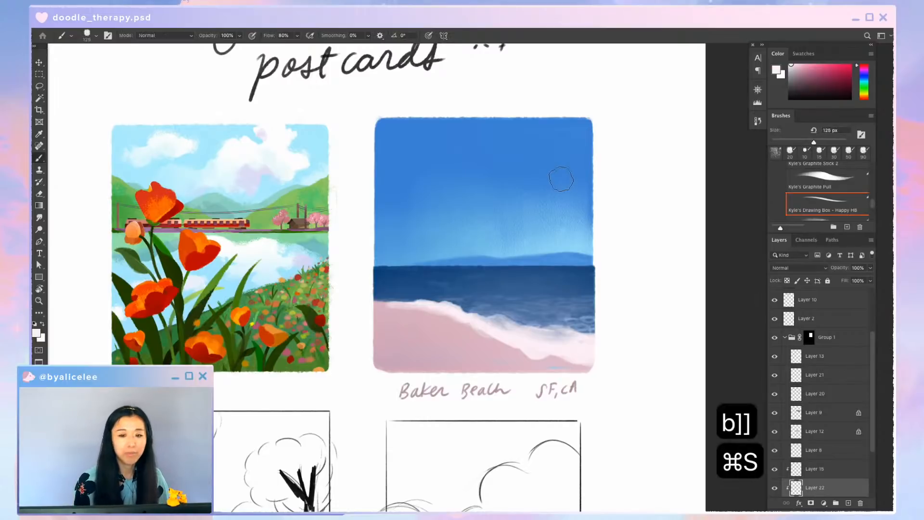
key("b")
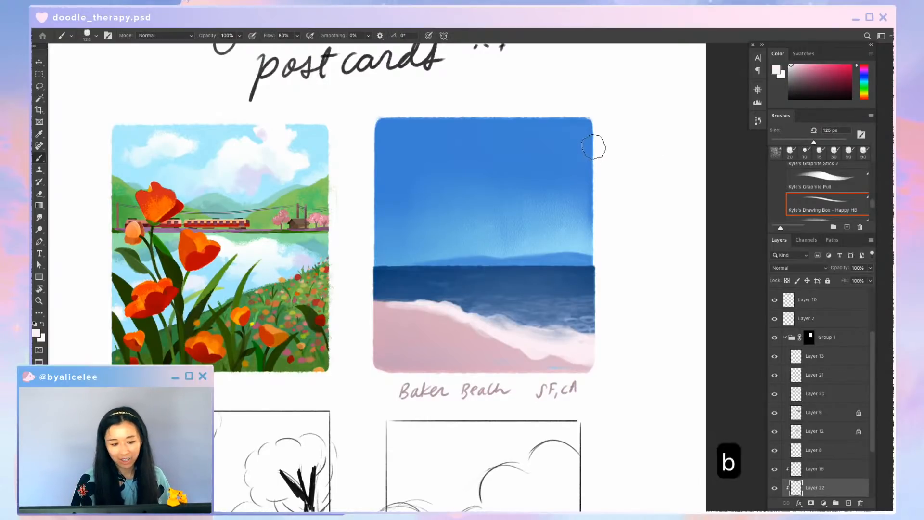
key("shift+5")
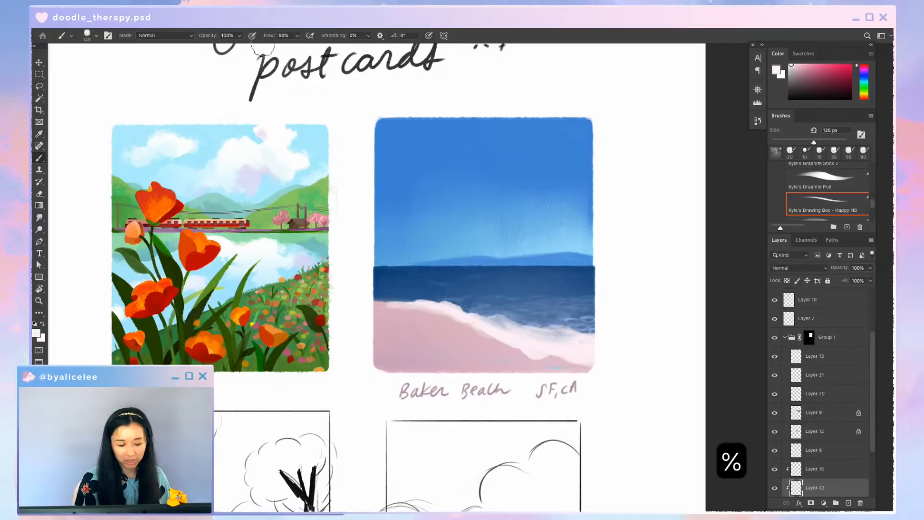
left_click(239, 36)
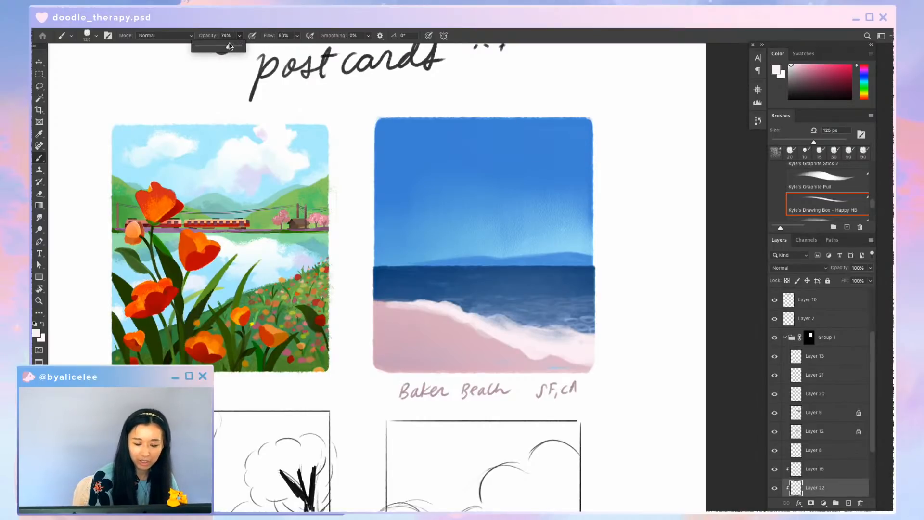
Paint a soft white cloud in the right half of the beach postcard's sky, enlarging the brush to 250 px
mouse_move(535, 163)
left_mouse_down()
mouse_move(526, 179)
mouse_move(509, 185)
mouse_move(514, 168)
mouse_move(499, 182)
mouse_move(530, 179)
left_mouse_up()
key("b")
key("bracketright")
key("bracketright")
key("bracketright")
key("bracketright")
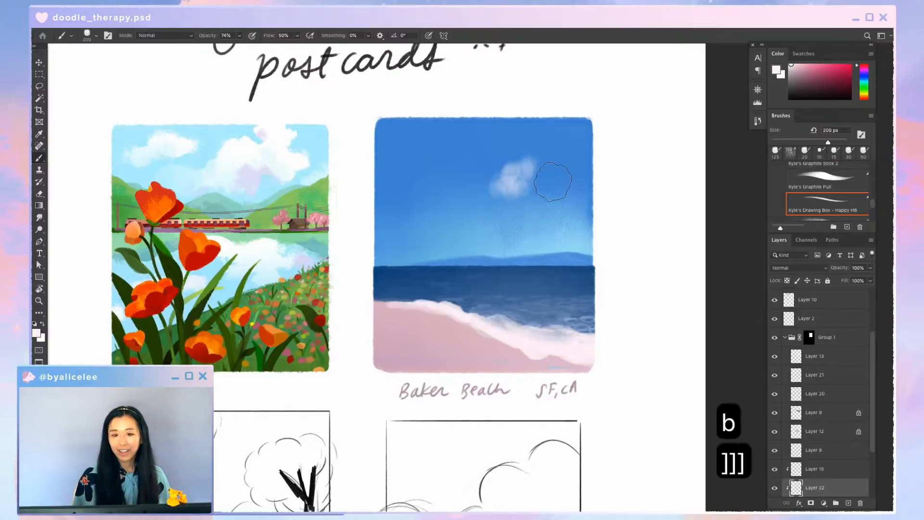
key("b")
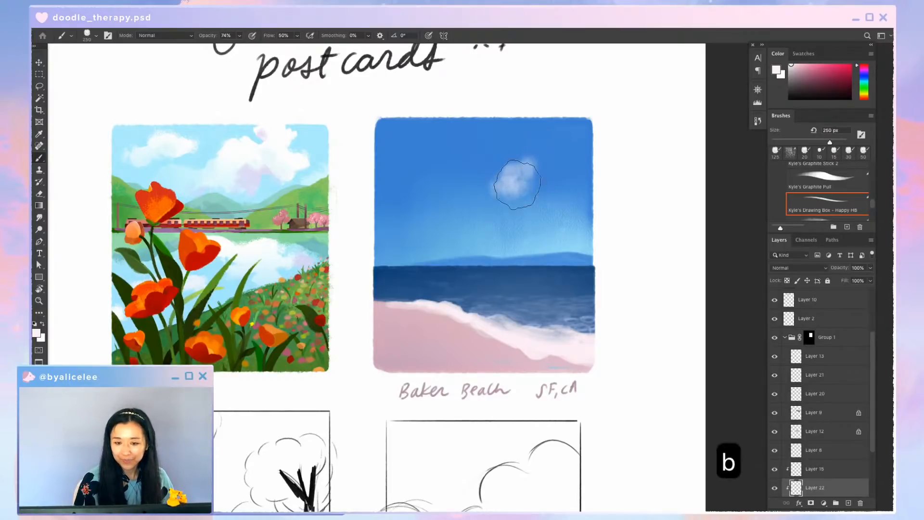
mouse_move(510, 189)
left_mouse_down()
mouse_move(485, 195)
mouse_move(536, 191)
mouse_move(509, 159)
mouse_move(528, 170)
mouse_move(533, 159)
mouse_move(525, 162)
mouse_move(552, 153)
mouse_move(548, 182)
mouse_move(558, 184)
mouse_move(574, 172)
mouse_move(560, 165)
mouse_move(580, 168)
mouse_move(584, 153)
mouse_move(541, 176)
mouse_move(544, 147)
mouse_move(565, 153)
mouse_move(548, 164)
mouse_move(541, 140)
mouse_move(579, 145)
mouse_move(570, 165)
left_mouse_up()
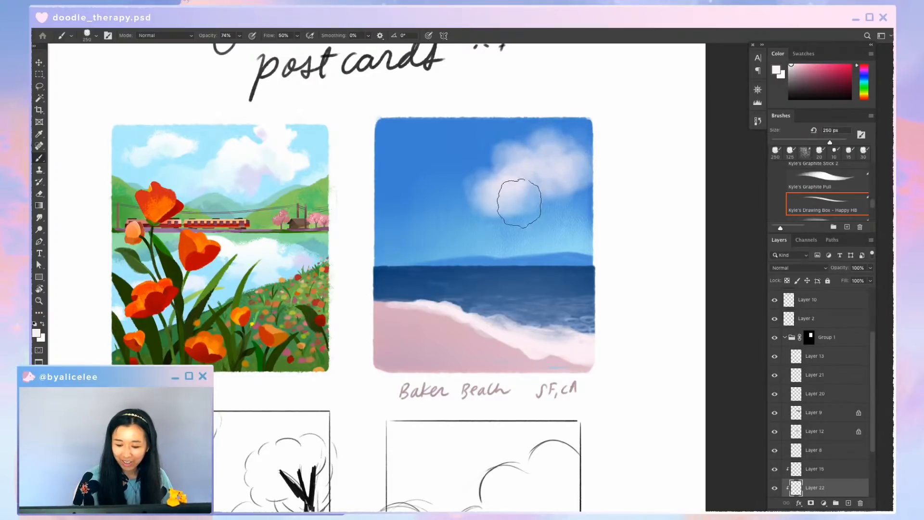
mouse_move(508, 223)
left_mouse_down()
mouse_move(496, 226)
mouse_move(525, 195)
left_mouse_up()
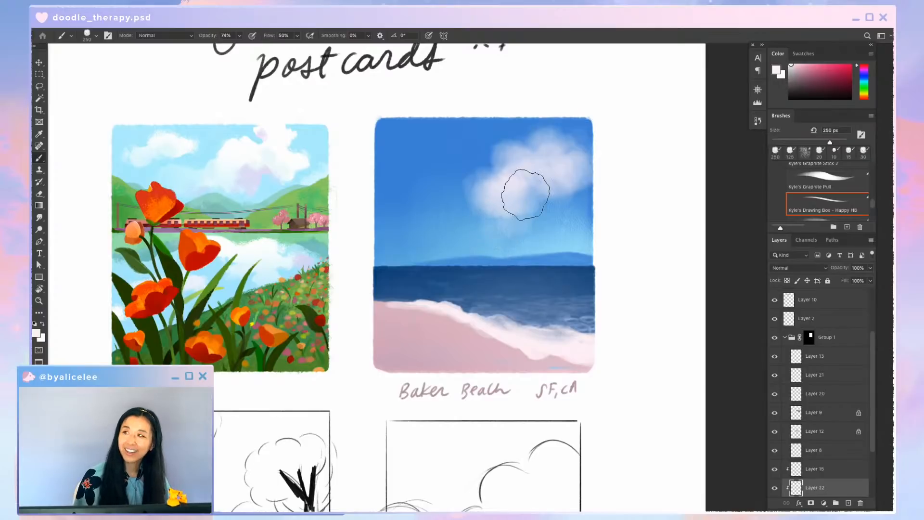
Extend the cloud down toward the horizon and out to the sky's right edge with a 125 px brush
key("b")
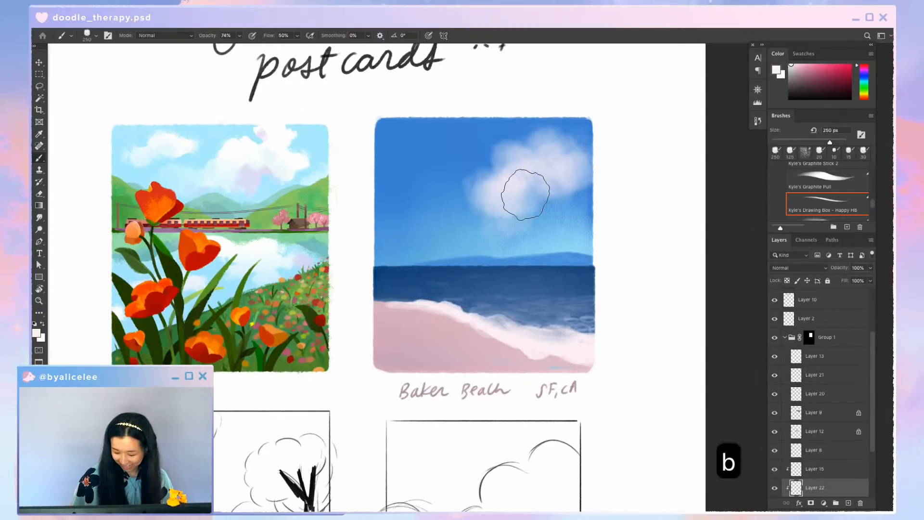
key("bracketleft")
key("bracketleft")
key("bracketleft")
key("bracketleft")
key("b")
mouse_move(494, 233)
left_mouse_down()
mouse_move(500, 215)
mouse_move(469, 237)
left_mouse_up()
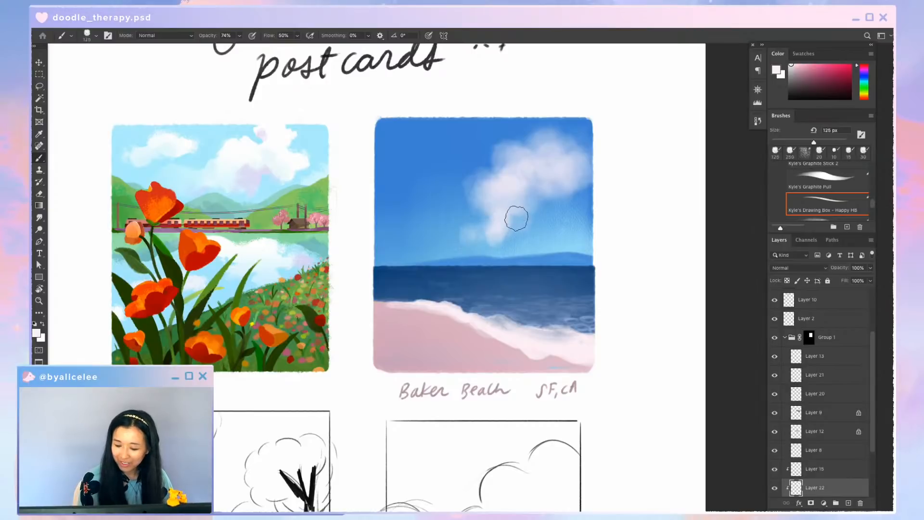
mouse_move(541, 202)
left_mouse_down()
mouse_move(585, 191)
mouse_move(541, 195)
mouse_move(534, 179)
mouse_move(583, 161)
mouse_move(565, 182)
mouse_move(584, 178)
mouse_move(594, 159)
mouse_move(582, 154)
mouse_move(573, 178)
mouse_move(574, 163)
mouse_move(589, 181)
mouse_move(605, 174)
left_mouse_up()
Enlarge the eraser to 175 px and soften the cloud's underside and the wisp hanging toward the horizon
key("e")
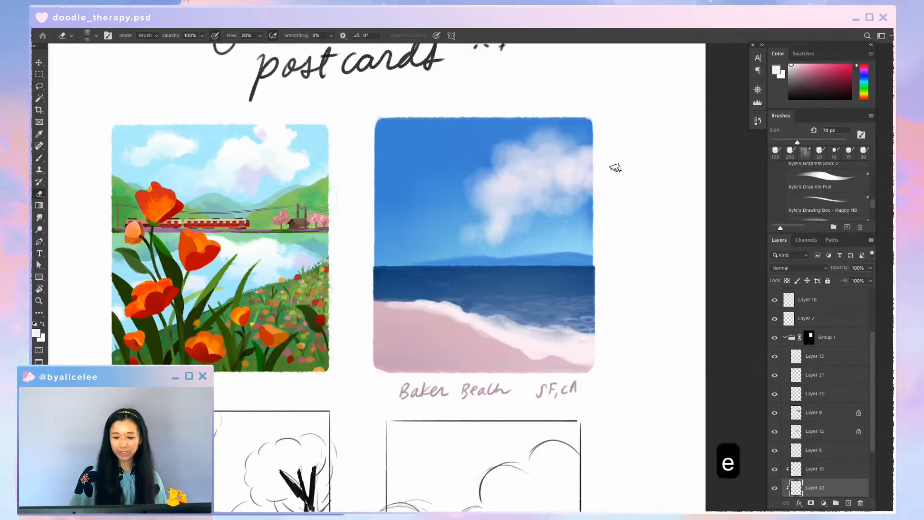
key("bracketright")
key("bracketright")
key("bracketright")
key("bracketright")
key("bracketright")
key("bracketright")
key("e")
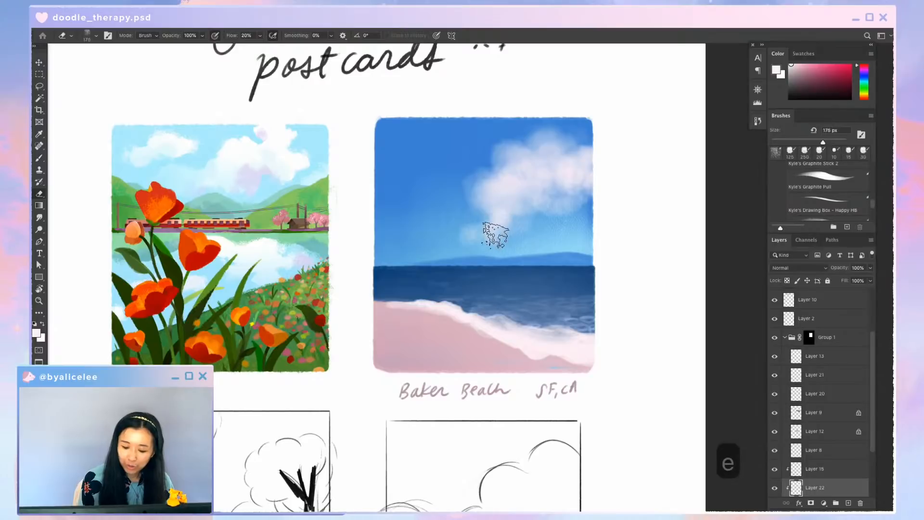
mouse_move(495, 231)
left_mouse_down()
mouse_move(530, 195)
mouse_move(524, 189)
left_mouse_up()
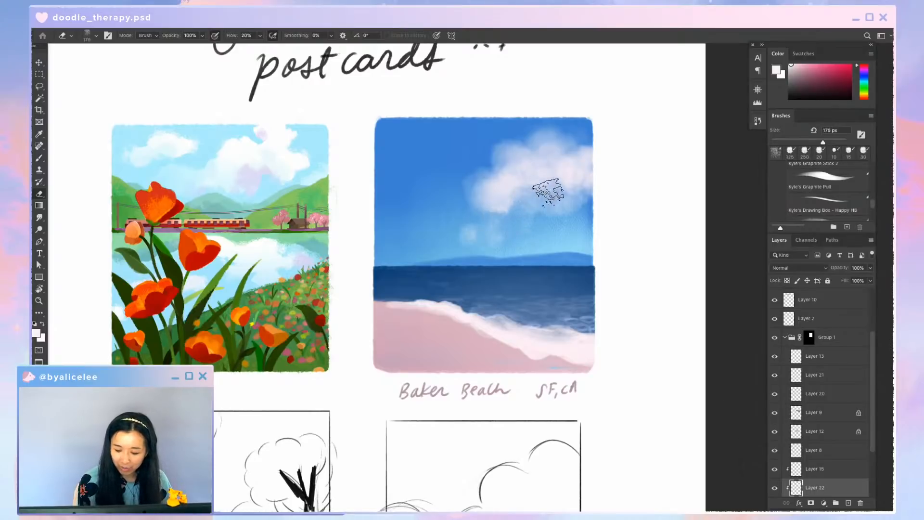
Paint a low cloud bank above the horizon from the sky's left edge toward the middle with a 250 px brush
key("r")
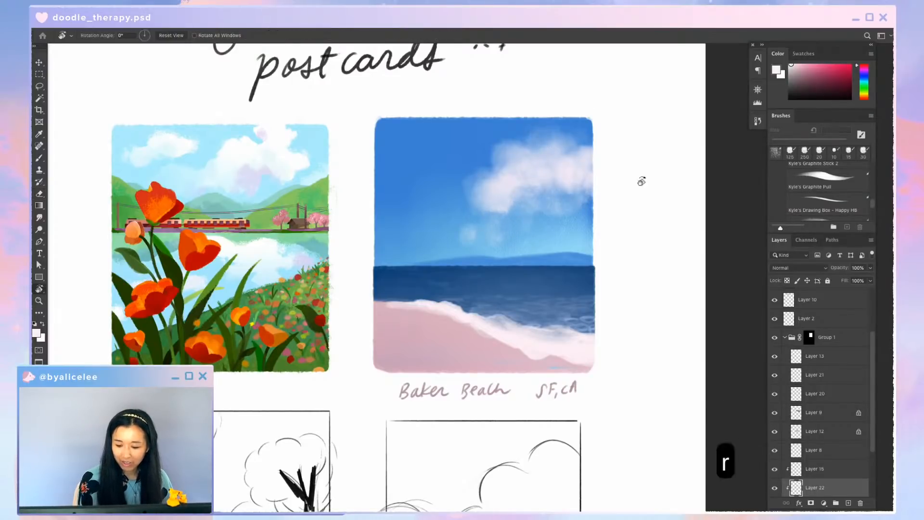
left_click_drag(639, 180, 439, 223)
key("b")
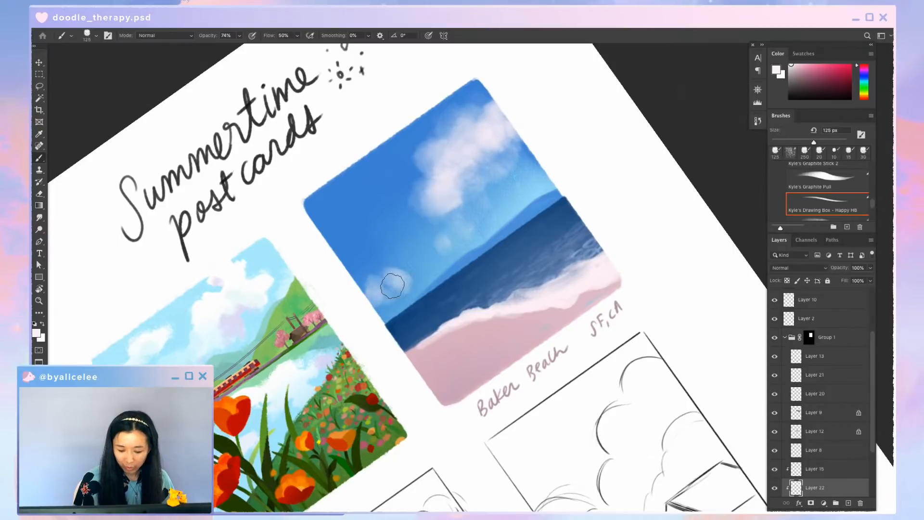
key("b")
key("bracketright")
key("bracketright")
key("bracketright")
key("bracketright")
mouse_move(384, 294)
left_mouse_down()
mouse_move(411, 275)
mouse_move(415, 263)
mouse_move(397, 265)
mouse_move(399, 256)
mouse_move(428, 267)
mouse_move(468, 252)
mouse_move(380, 319)
mouse_move(356, 291)
mouse_move(379, 249)
mouse_move(453, 253)
mouse_move(474, 238)
left_mouse_up()
Build up the large right-hand cloud to the top edge of the beach postcard's sky
key("Escape")
key("b")
mouse_move(519, 136)
left_mouse_down()
mouse_move(555, 130)
mouse_move(568, 113)
mouse_move(585, 113)
mouse_move(561, 146)
mouse_move(537, 154)
mouse_move(526, 140)
mouse_move(547, 131)
mouse_move(516, 109)
mouse_move(486, 105)
left_mouse_up()
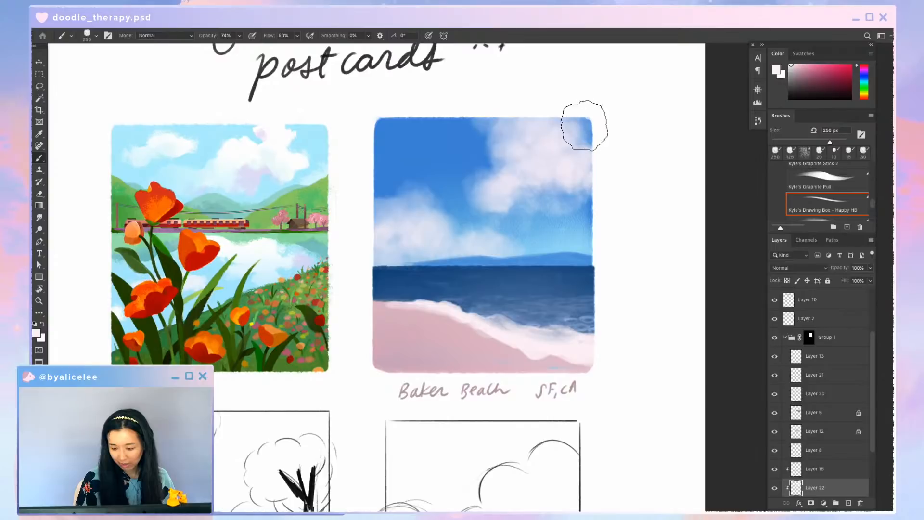
key("e")
Fill in the left cloud bank down to the horizon line with the 250 px brush, and save the document
key("b")
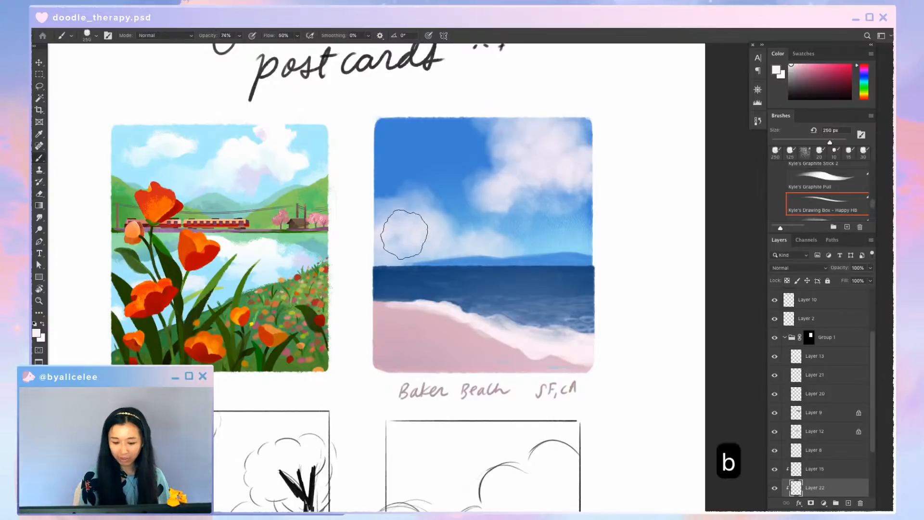
mouse_move(468, 256)
left_mouse_down()
mouse_move(509, 263)
mouse_move(411, 262)
mouse_move(394, 211)
mouse_move(384, 210)
mouse_move(376, 261)
mouse_move(395, 250)
left_mouse_up()
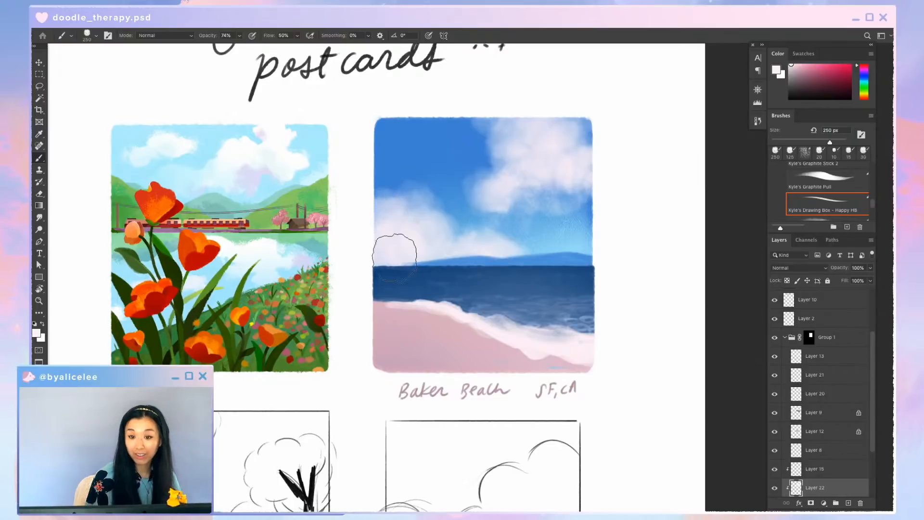
key("super+s")
Reduce the eraser to 150 px and lower its opacity to 63%
key("e")
key("bracketright")
key("bracketleft")
key("bracketleft")
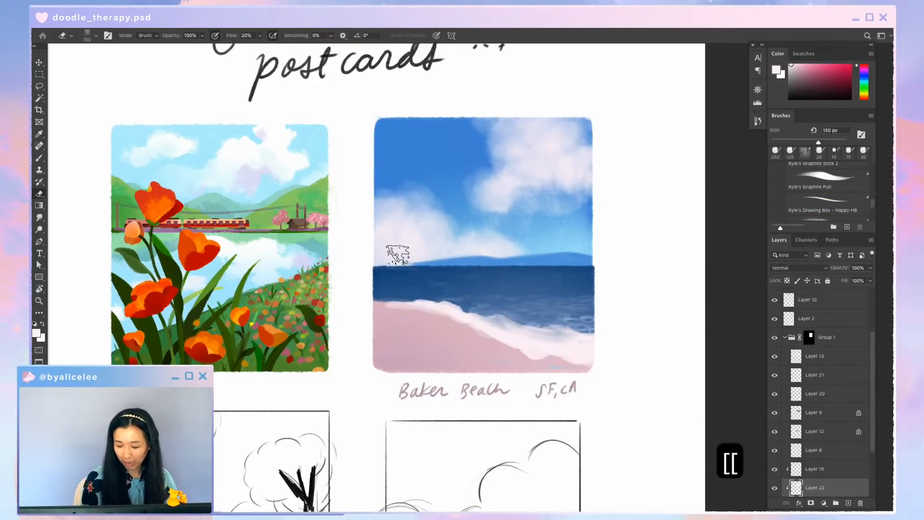
key("e")
left_click(202, 35)
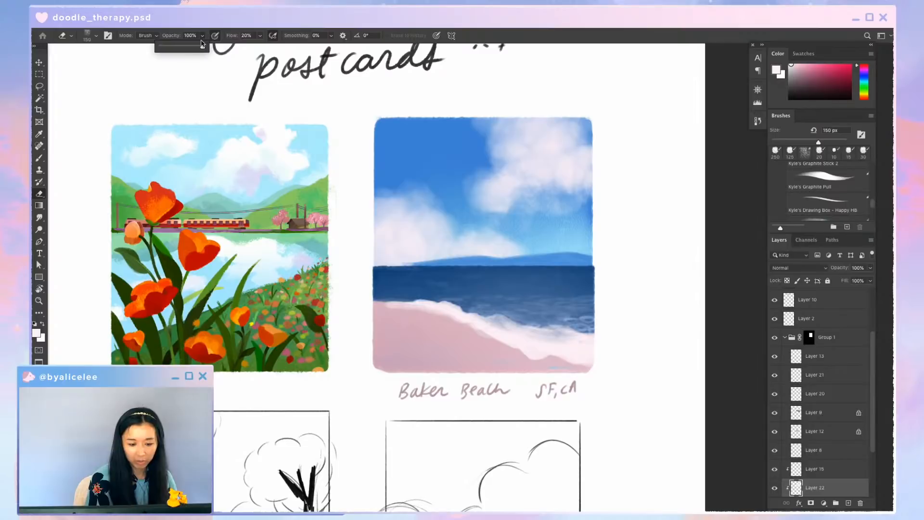
key("e")
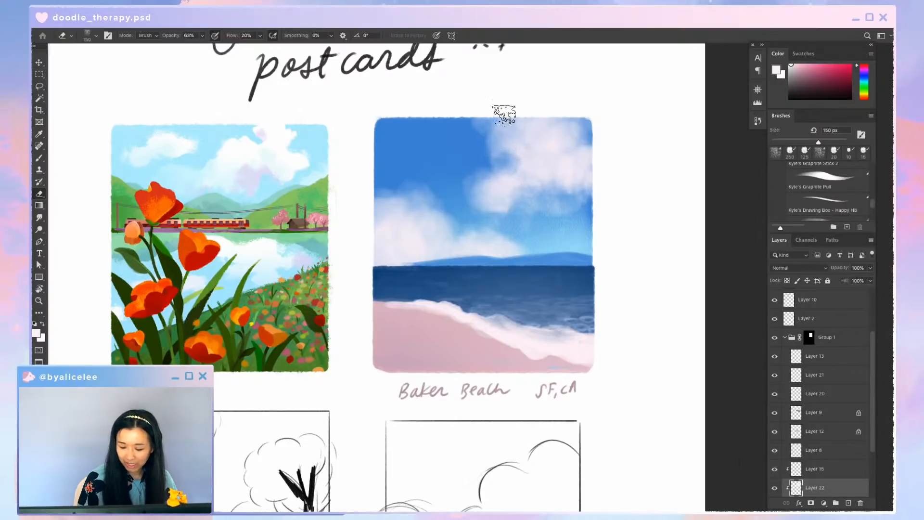
Carve a soft blue hollow into the underside of the beach postcard's large right-hand cloud with a 90 px eraser
key("super+equal")
key("e")
key("bracketleft")
key("bracketleft")
key("bracketleft")
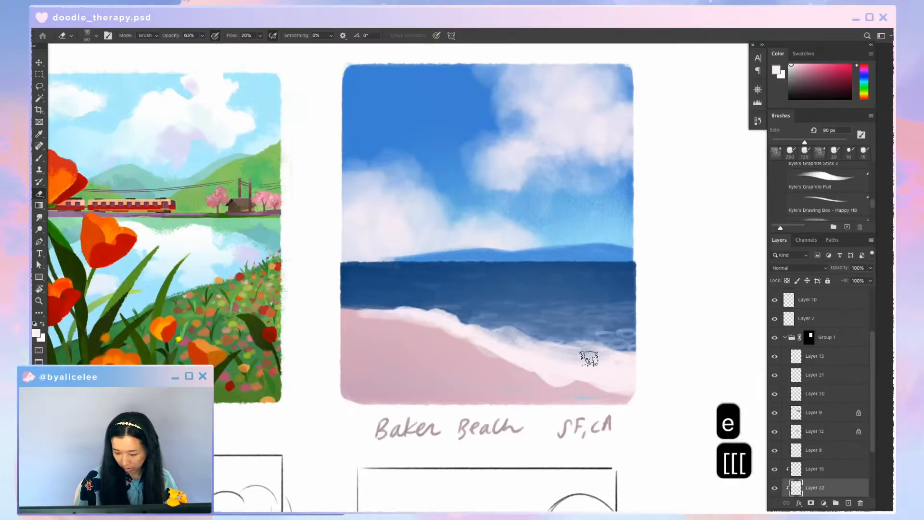
key("e")
mouse_move(522, 178)
left_mouse_down()
mouse_move(522, 161)
mouse_move(569, 143)
mouse_move(597, 162)
left_mouse_up()
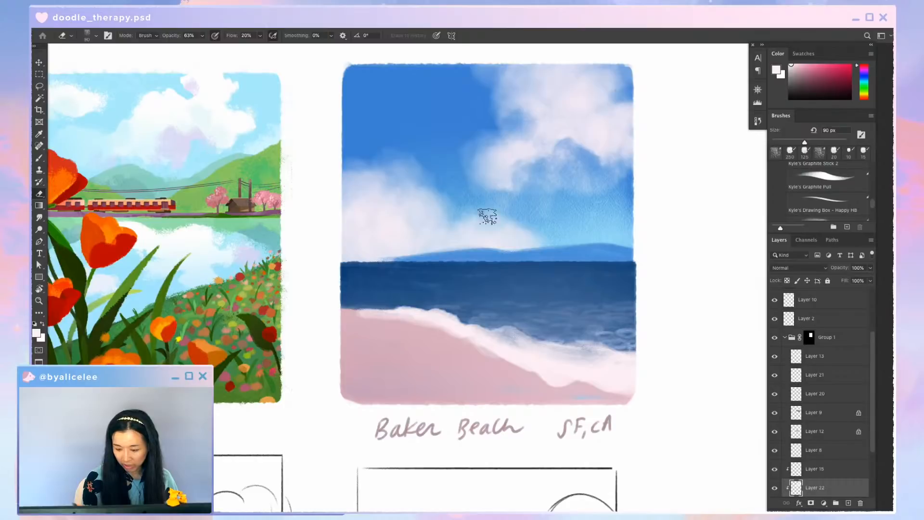
Erase along the upper edge of the left cloud bank and the large cloud's outline to give both billowing shapes
key("r")
left_click_drag(486, 215, 504, 233)
key("e")
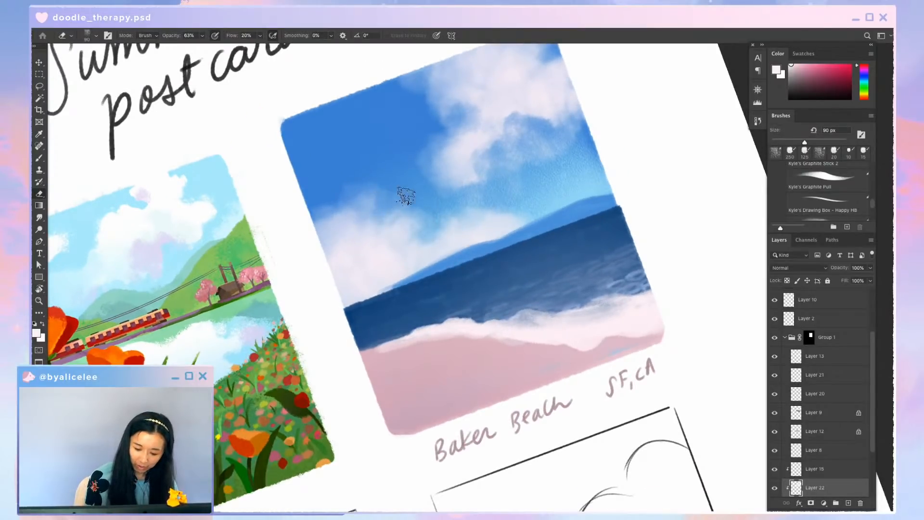
key("Escape")
key("e")
key("e")
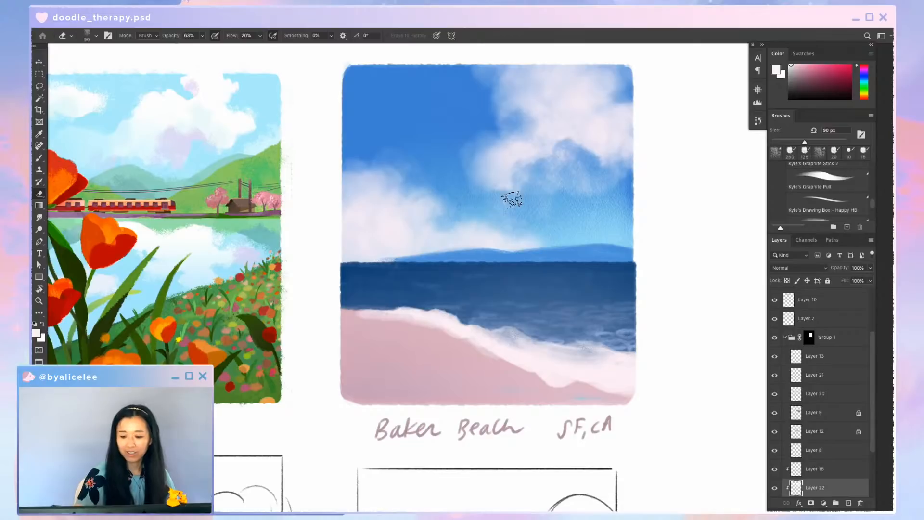
key("e")
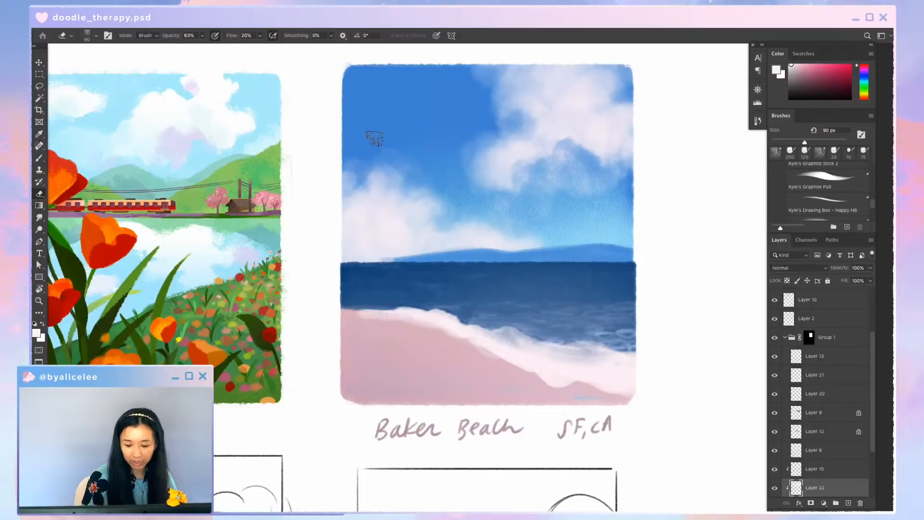
key("e")
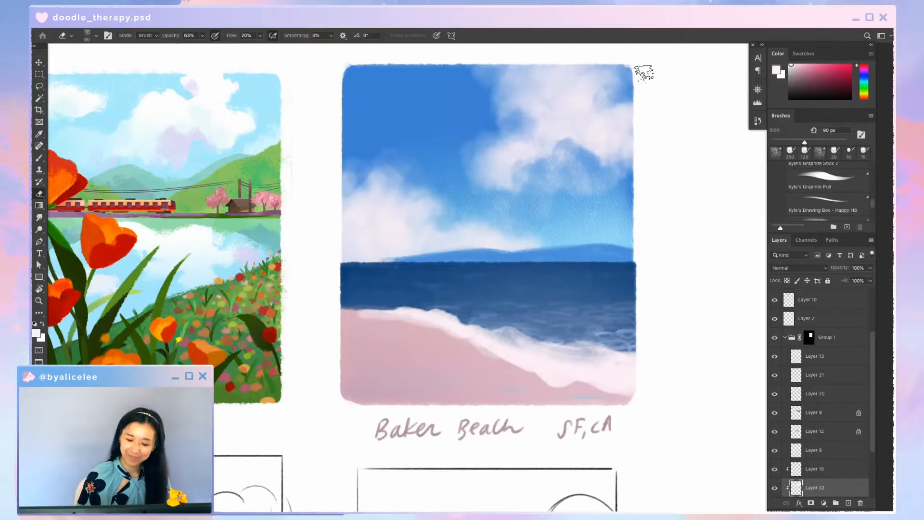
key("e")
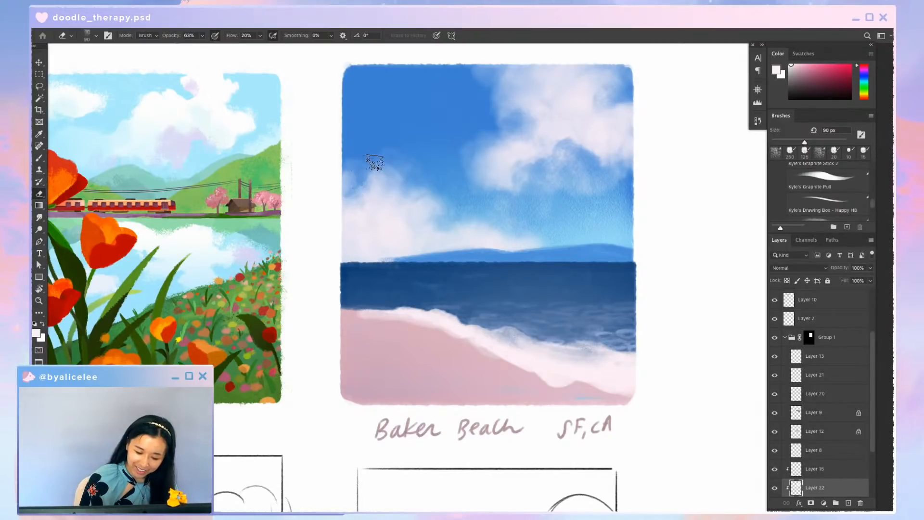
key("e")
Paint a wisp of cloud along the sky's top edge beside the large cloud with a 125 px brush, and save the document
key("b")
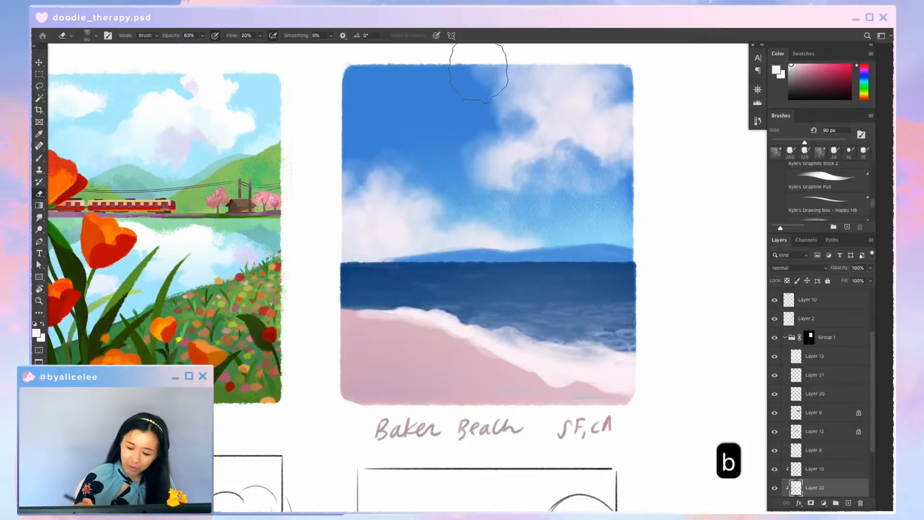
key("bracketleft")
key("bracketleft")
key("bracketleft")
key("bracketleft")
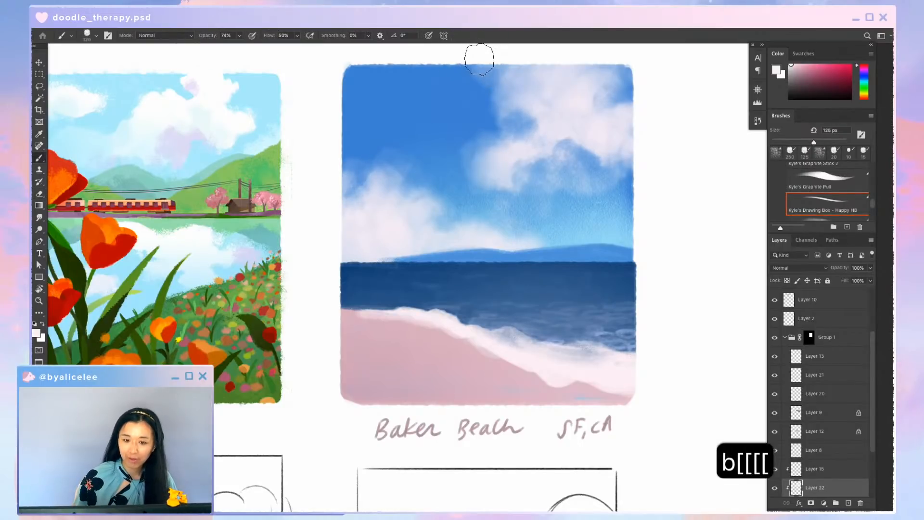
key("super+s")
mouse_move(482, 69)
left_mouse_down()
mouse_move(468, 86)
mouse_move(430, 69)
mouse_move(475, 88)
left_mouse_up()
key("b")
key("e")
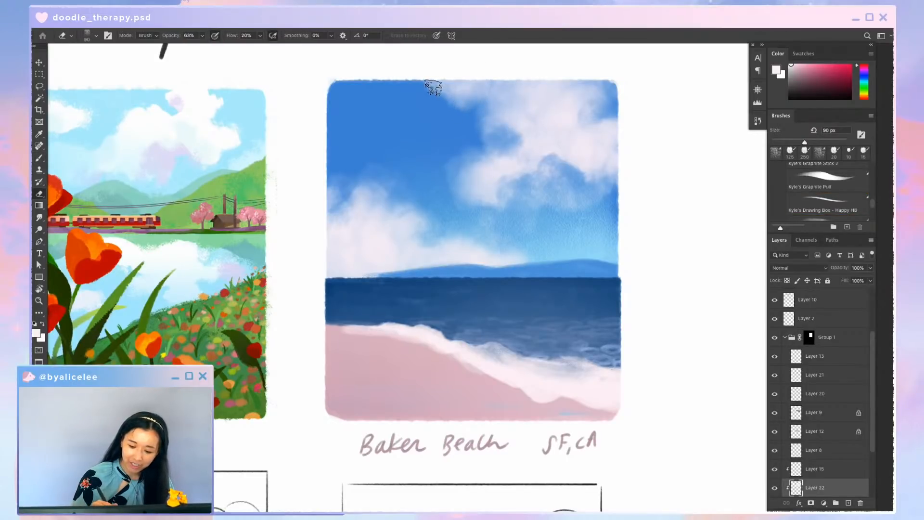
Erase a blue gap between the top wisp and the large cloud, and build up the large cloud's body
mouse_move(462, 105)
left_mouse_down()
mouse_move(496, 90)
mouse_move(495, 105)
mouse_move(472, 119)
mouse_move(504, 88)
left_mouse_up()
key("b")
mouse_move(501, 145)
left_mouse_down()
mouse_move(555, 129)
mouse_move(531, 112)
mouse_move(493, 128)
mouse_move(529, 95)
mouse_move(547, 114)
mouse_move(518, 137)
mouse_move(528, 128)
mouse_move(524, 101)
mouse_move(550, 129)
mouse_move(590, 143)
mouse_move(569, 152)
mouse_move(584, 165)
mouse_move(621, 140)
left_mouse_up()
key("e")
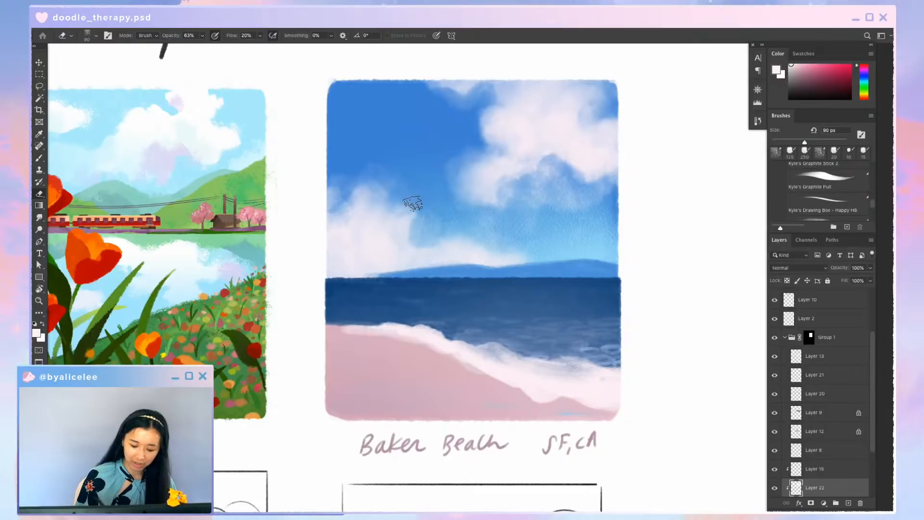
Round out the top and right side of the left cloud bank, and save the document
key("b")
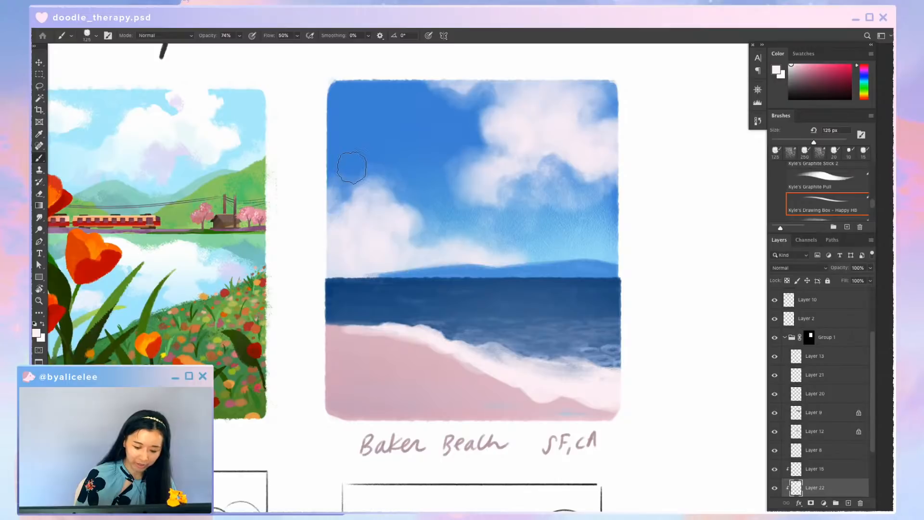
key("e")
key("super+s")
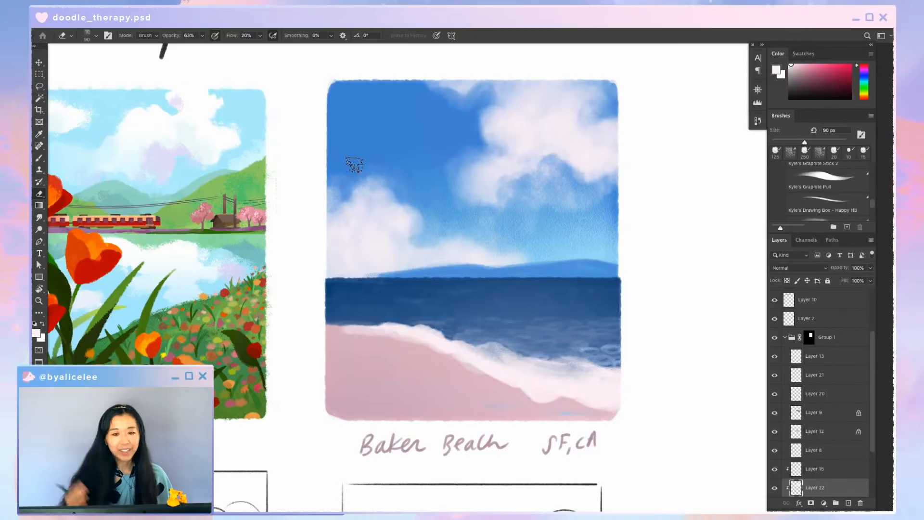
Examine the whole postcard page, then the two finished postcards up close
key("super+minus")
key("super+minus")
key("super+minus")
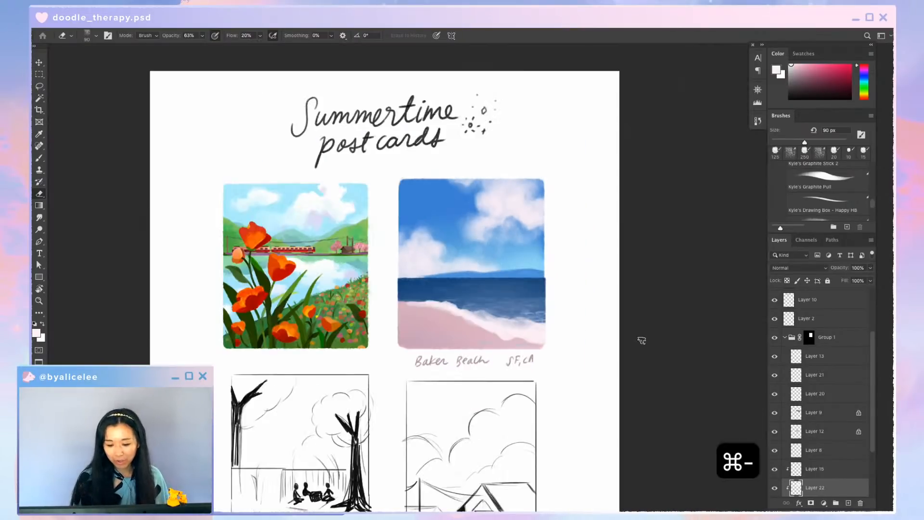
scroll(565, 252, "down", 2)
scroll(565, 252, "left", 2)
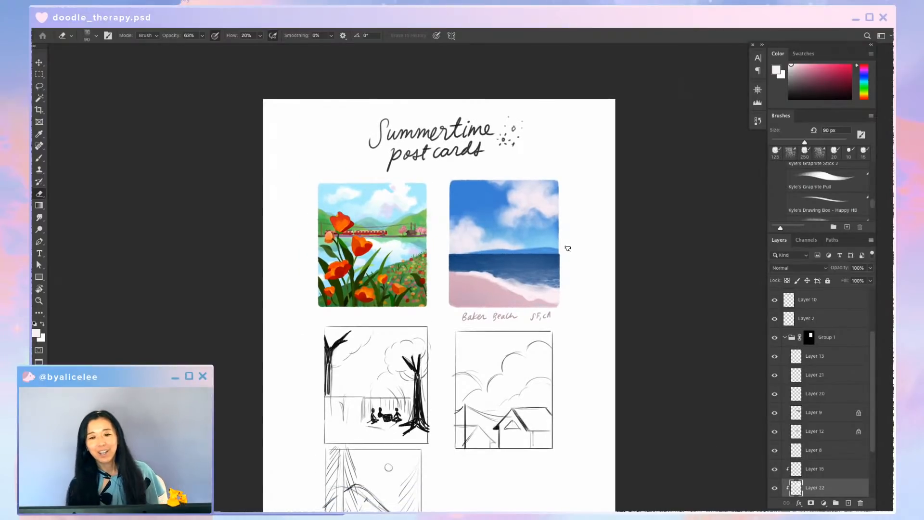
key("super+equal")
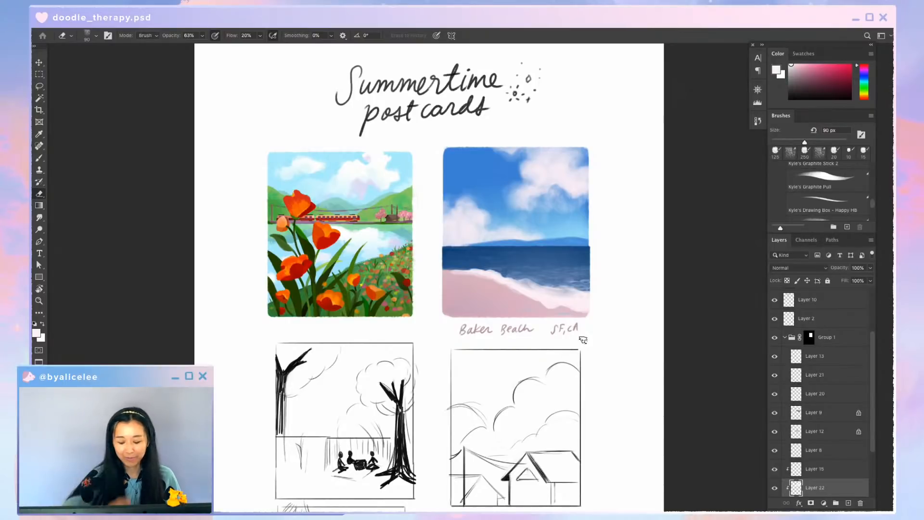
key("super+equal")
key("v")
scroll(598, 155, "right", 2)
scroll(598, 155, "up", 2)
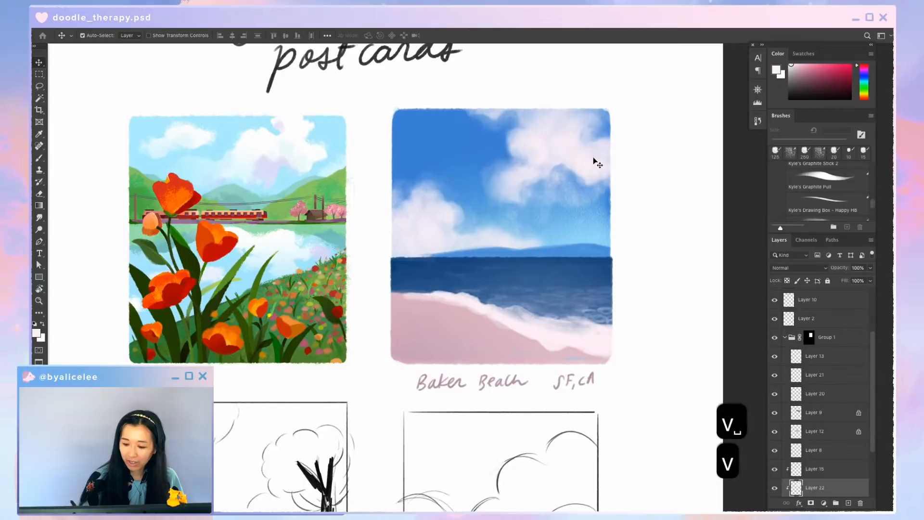
Paint a small stray cloud in the upper left sky with a 70 px brush, soften it with the eraser, and save
key("b")
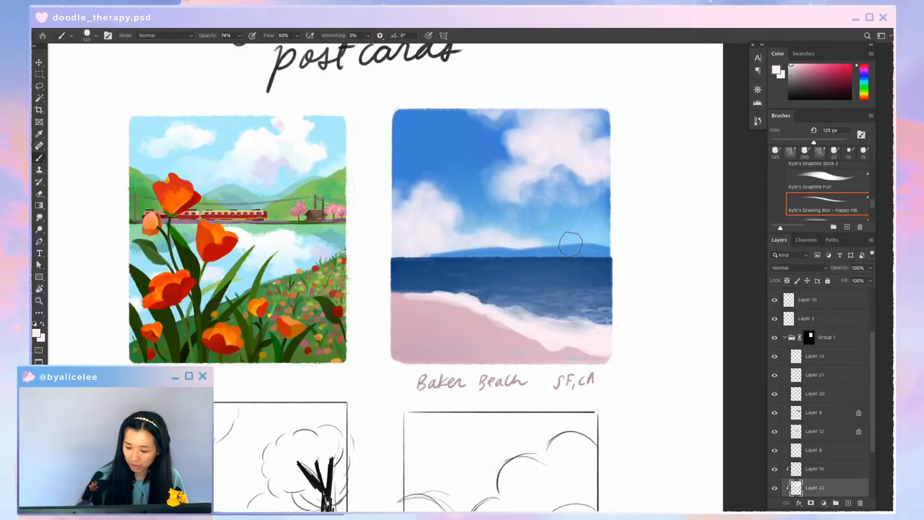
key("b")
key("bracketleft")
key("bracketleft")
key("bracketleft")
key("bracketleft")
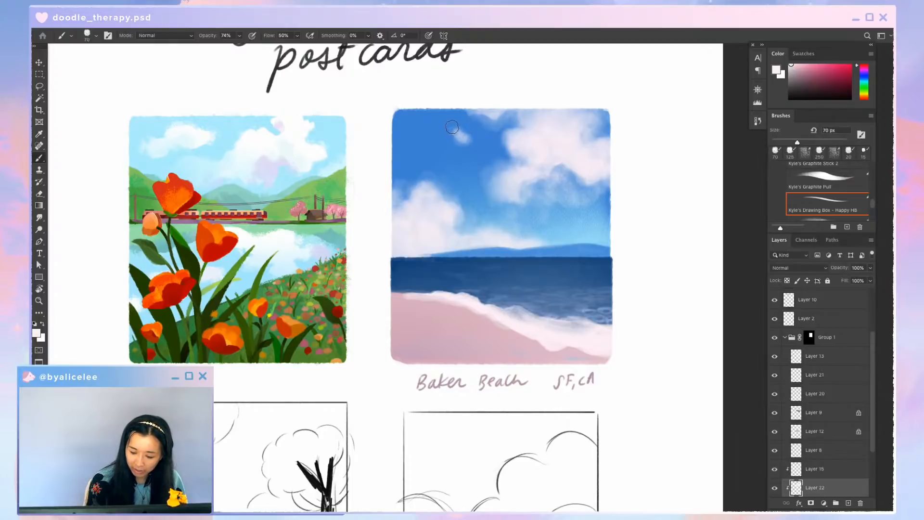
key("e")
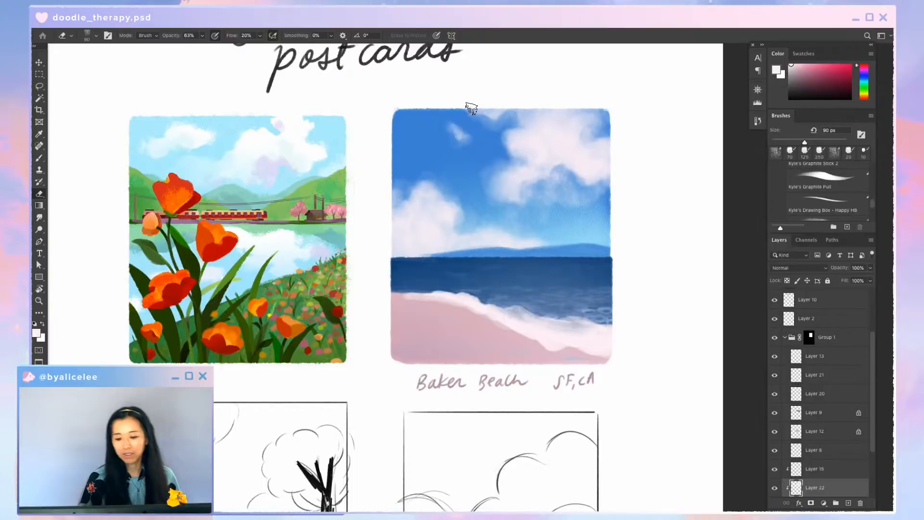
key("super+s")
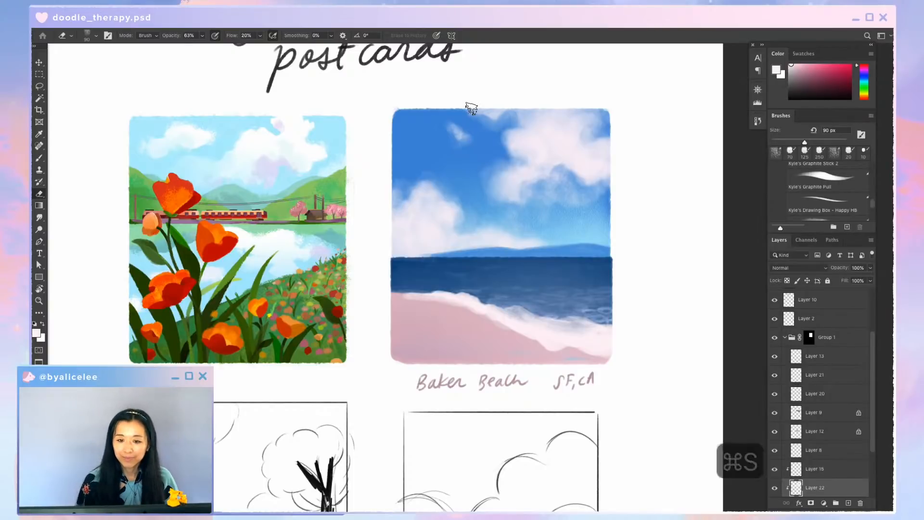
Add a small cloud tuft at the sky's top edge near the left corner, soften the clouds with the eraser, and save
key("b")
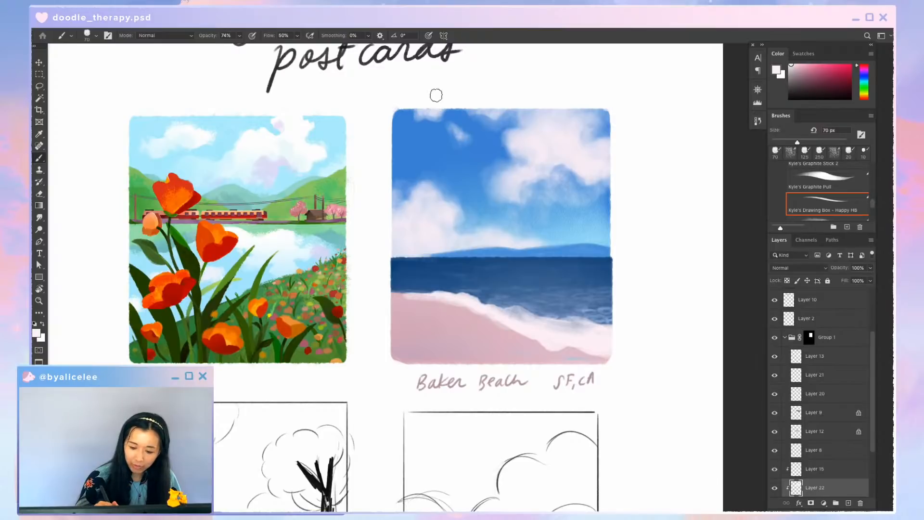
key("e")
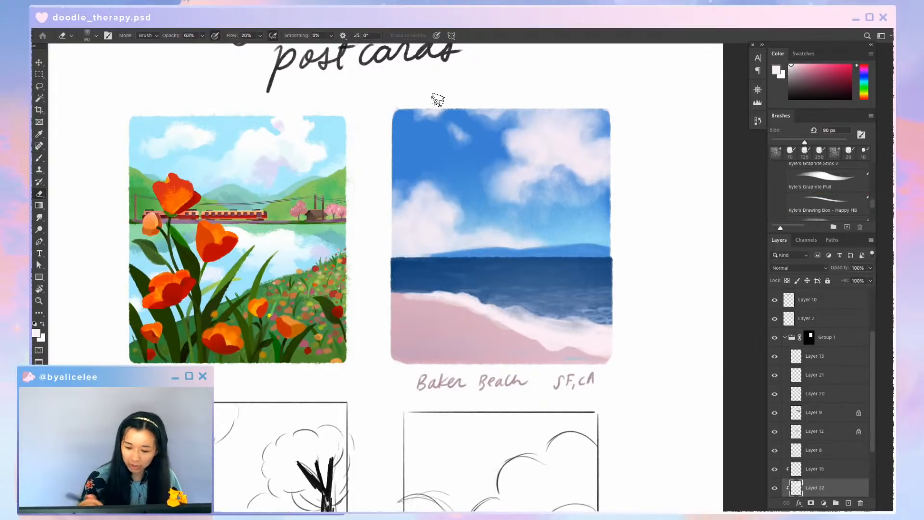
key("b")
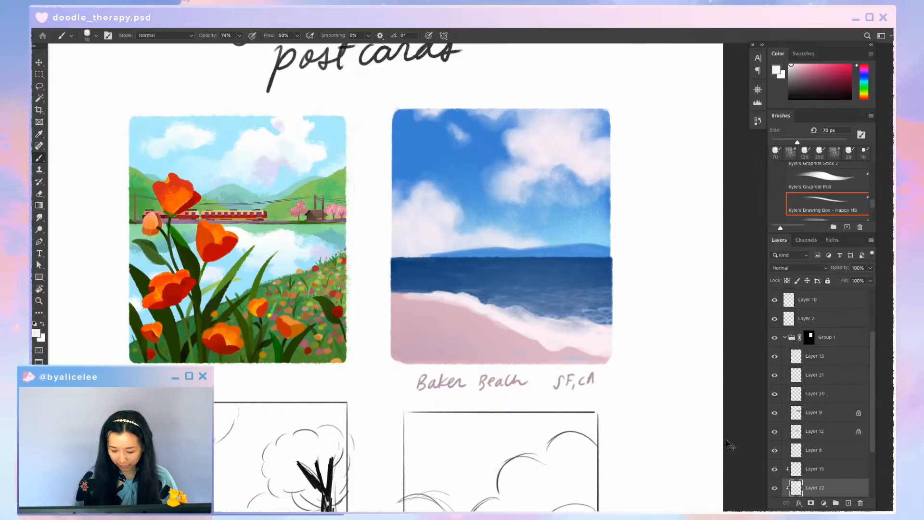
key("super+s")
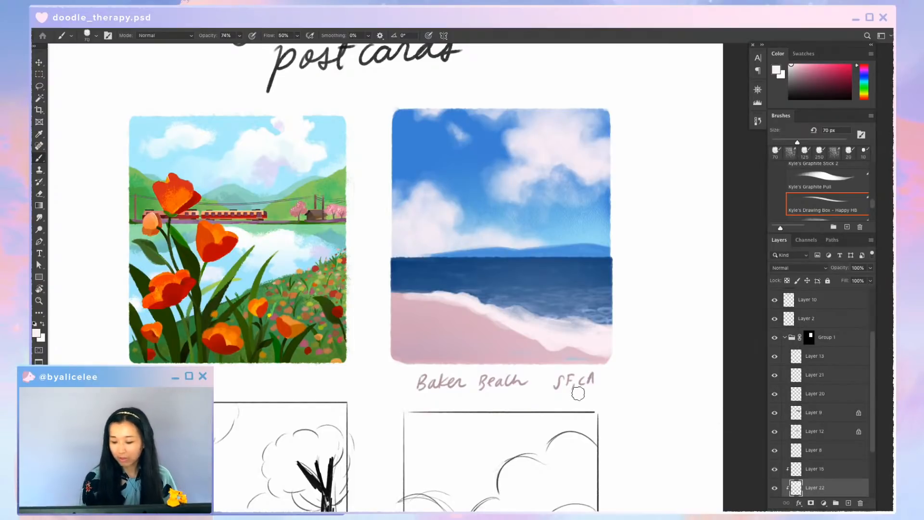
key("super+minus")
key("super+equal")
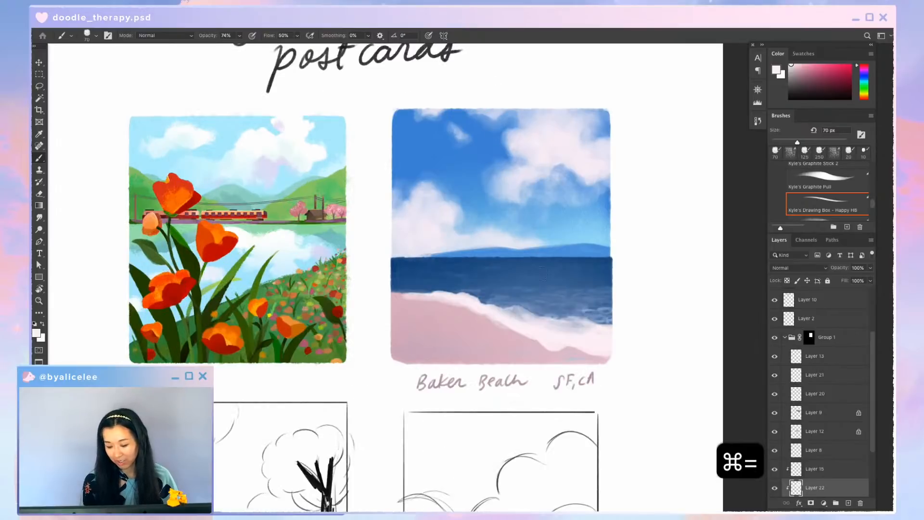
key("e")
key("super+s")
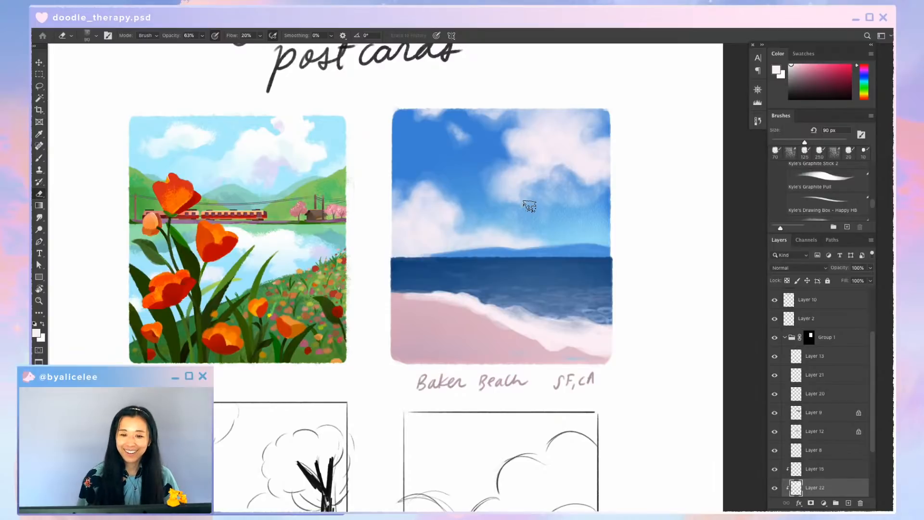
Create a new layer above the clouds and brush pale pink shading into both large clouds at 70 px
key("v")
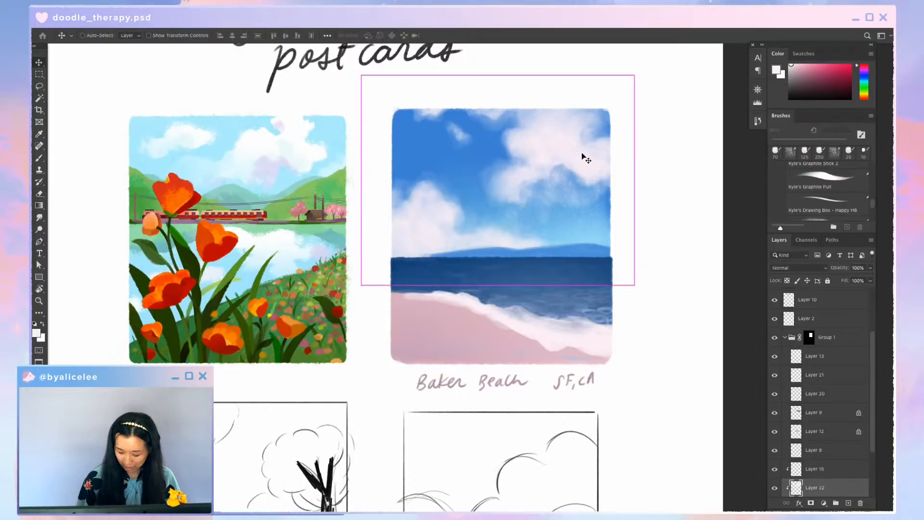
key("super+shift+n")
key("Return")
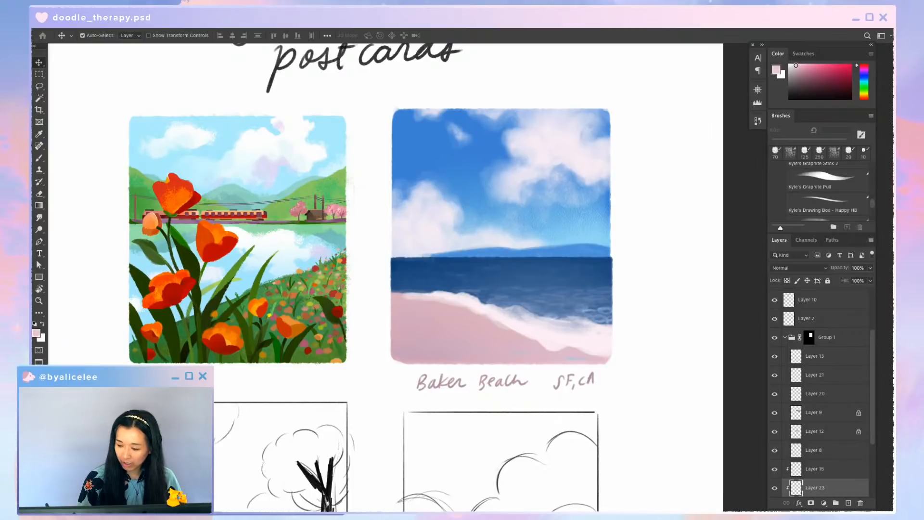
key("b")
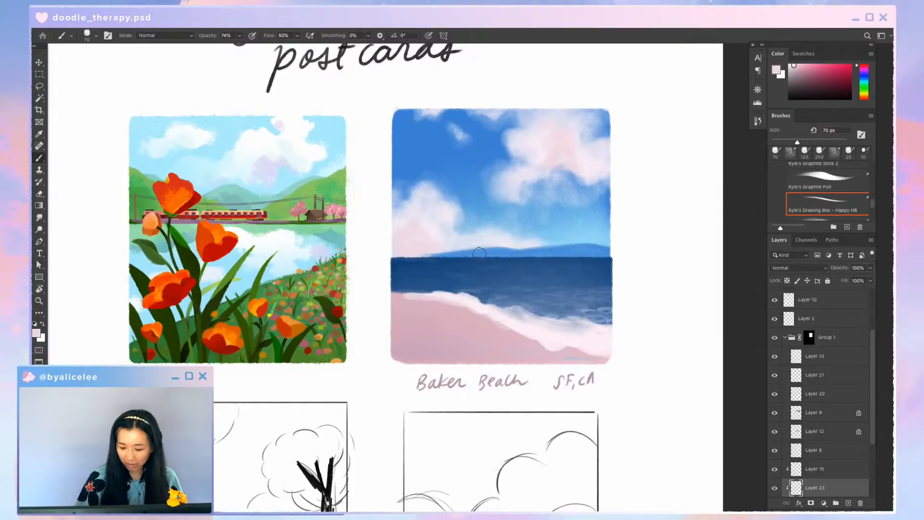
Extend the pale pink shading across the right-hand cloud to its edges and lower left, blending it with the eraser
key("e")
key("b")
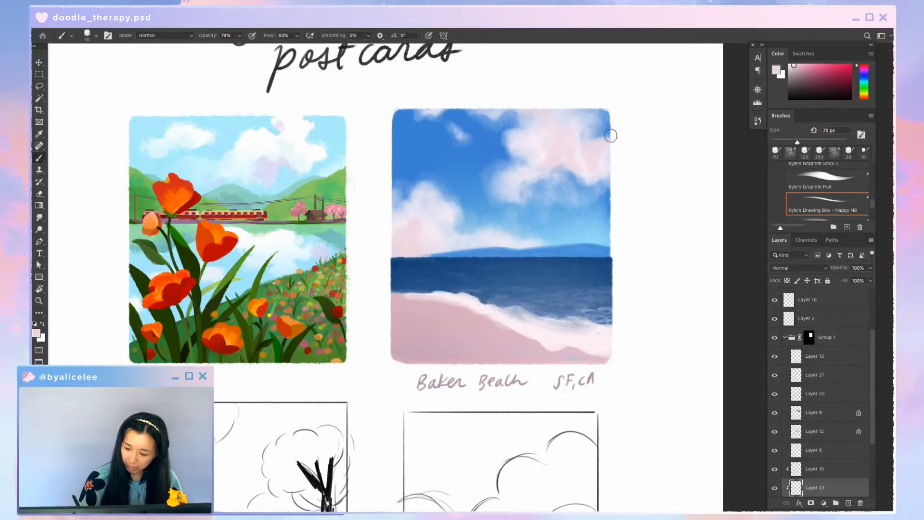
key("e")
key("b")
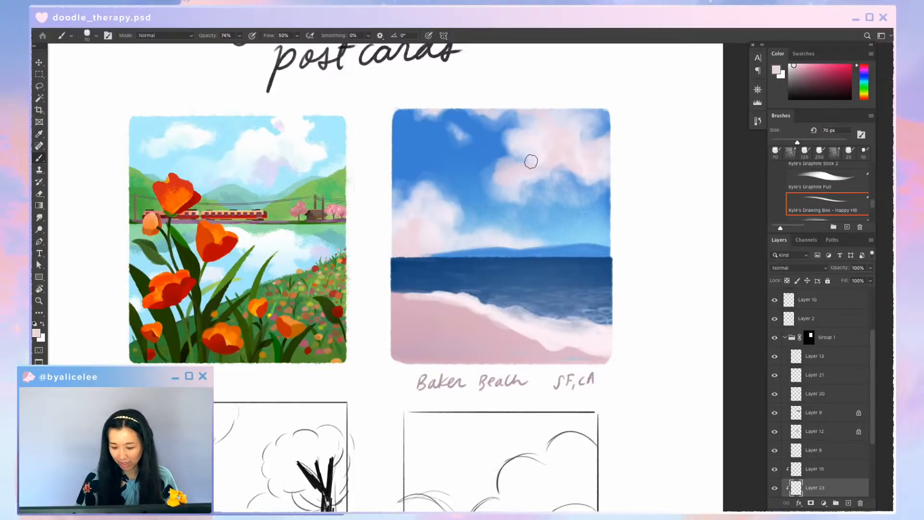
Select the two cloud layers, Layer 22 and Layer 23, and raise them above the distant hills layer
key("e")
key("v")
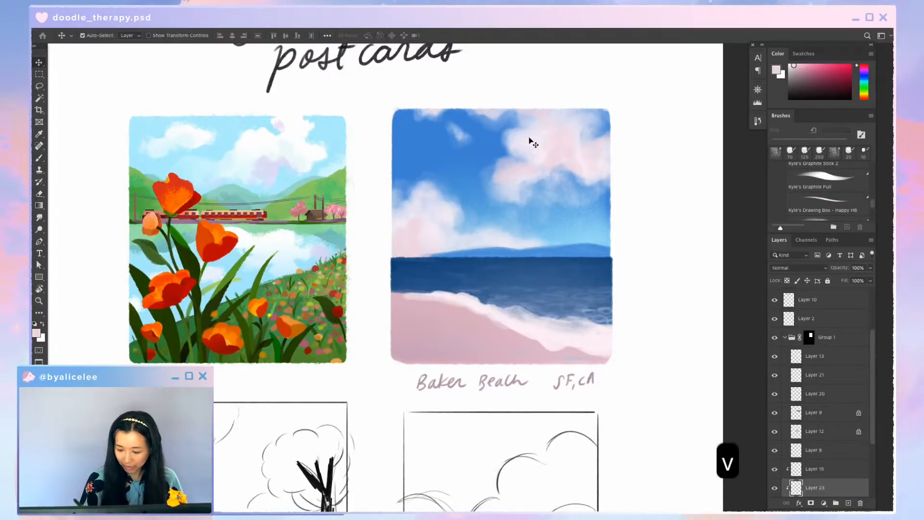
left_click(840, 470, "shift")
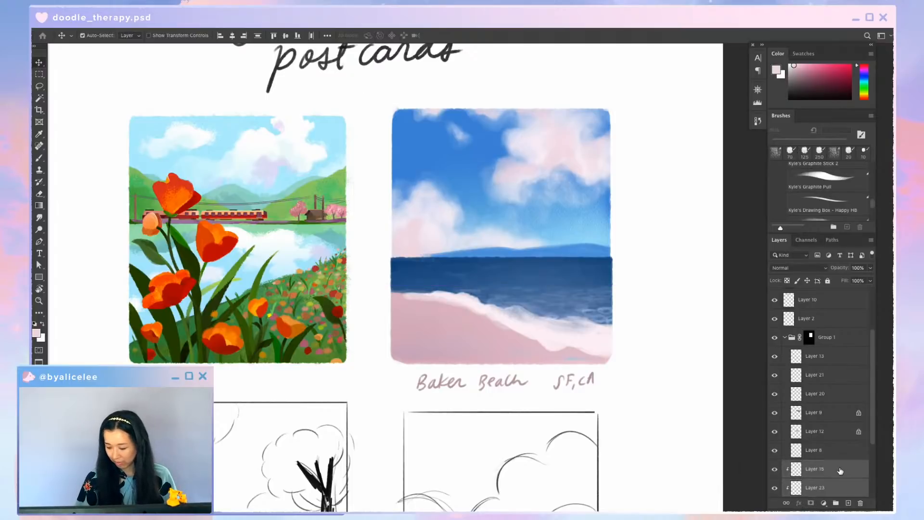
key("v")
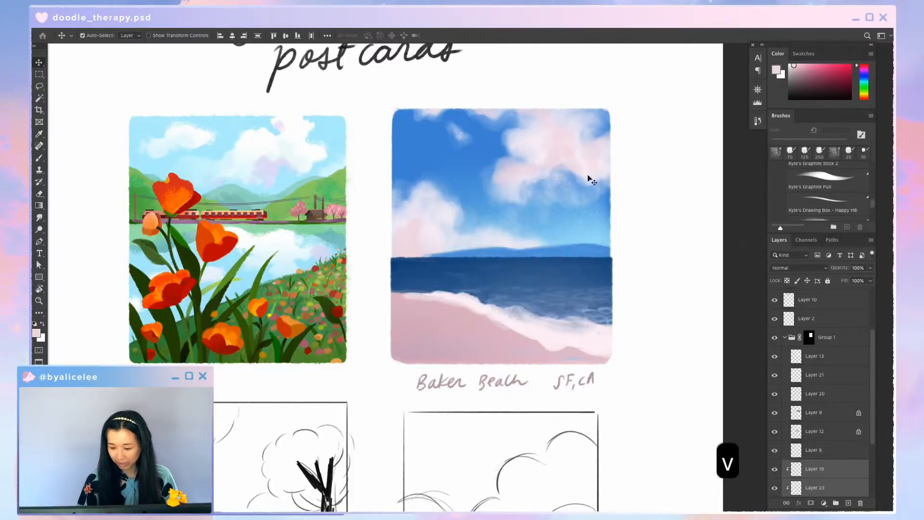
key("super+z")
key("v")
left_click(577, 253)
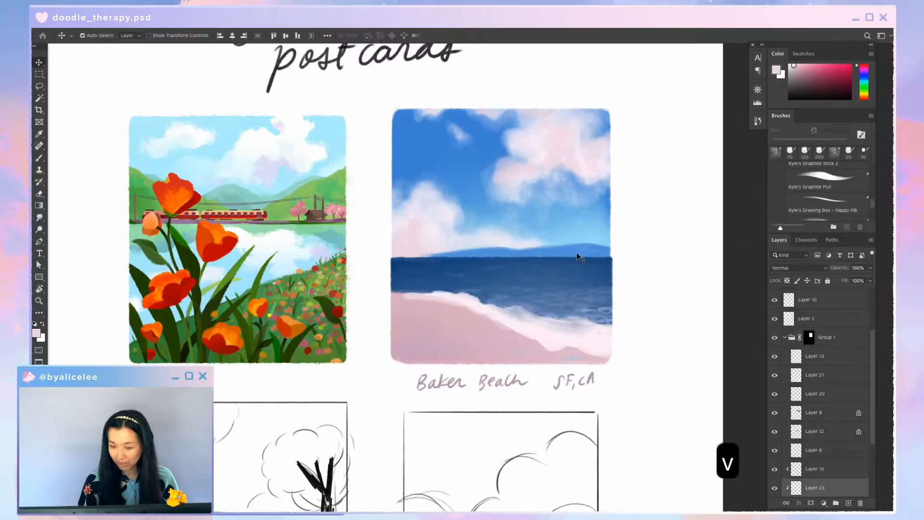
key("super+bracketright")
key("super+bracketleft")
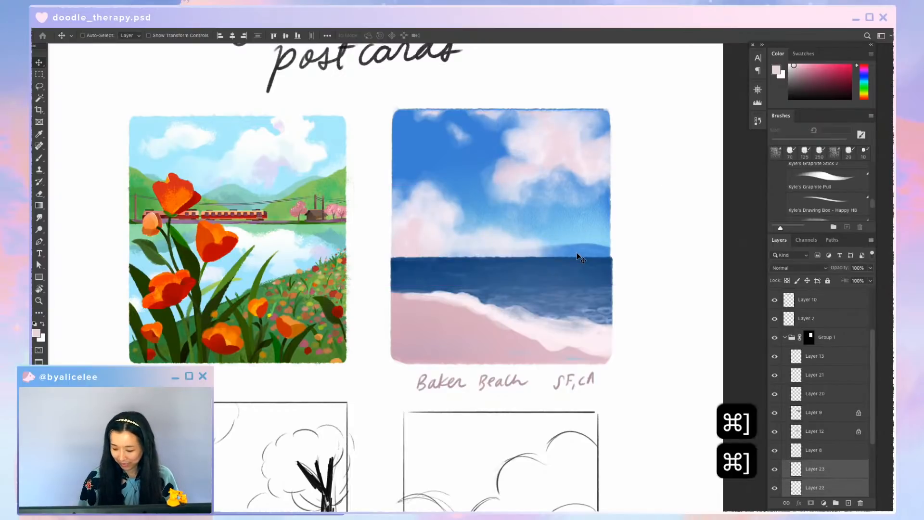
Try the two cloud layers outside the masked Group 1, and bring them back inside it
key("v")
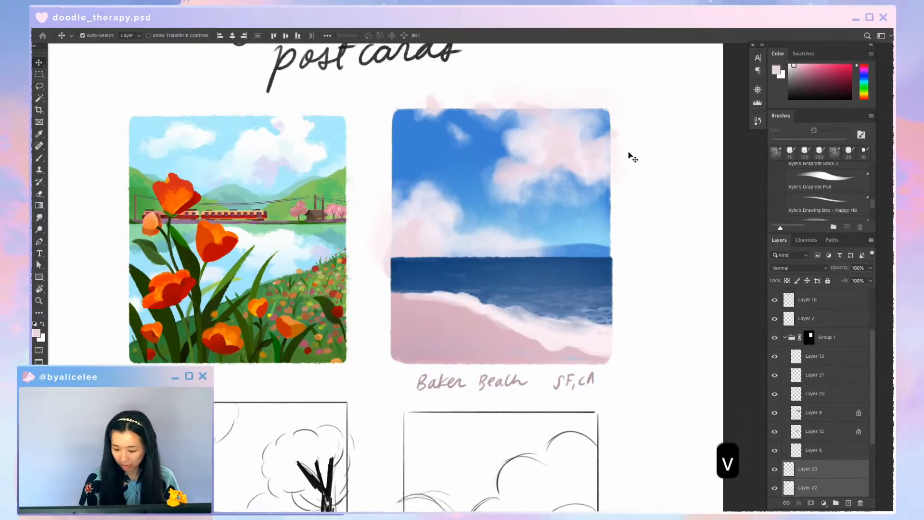
key("super+backslash")
key("super+backslash")
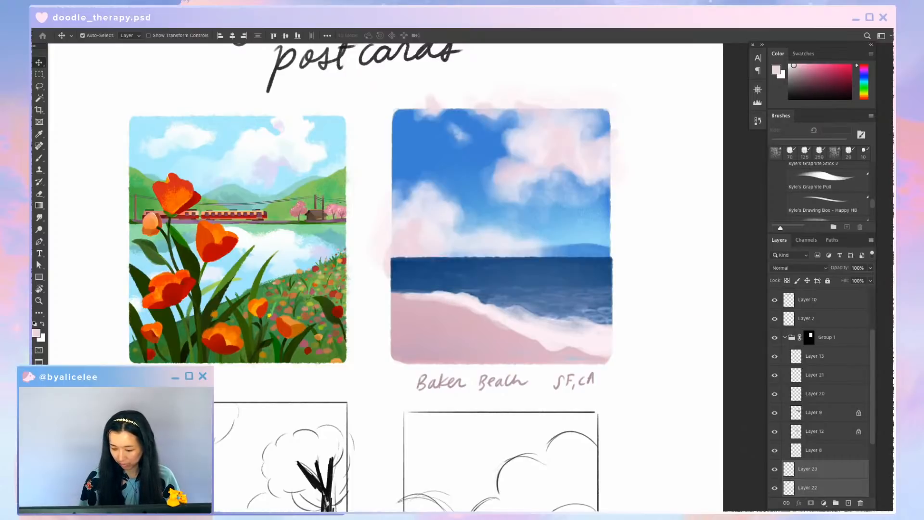
key("super+bracketright")
key("v")
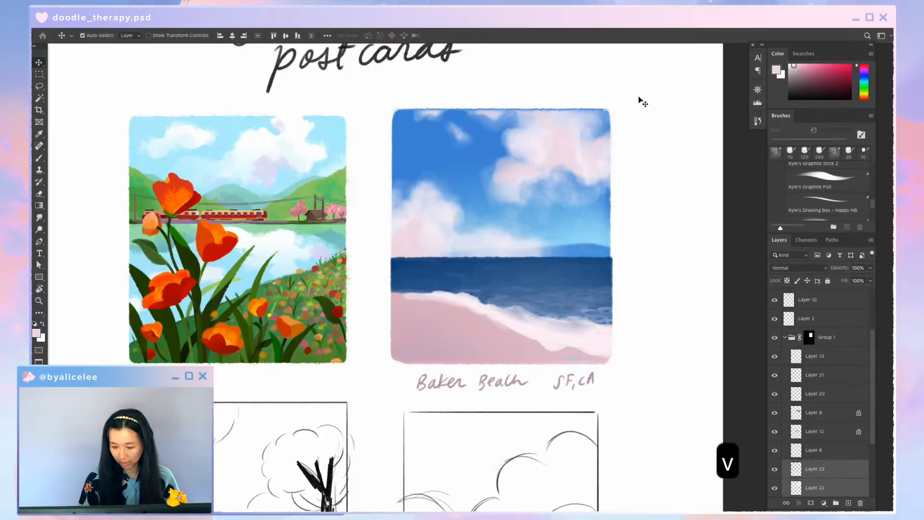
Unlink the Group 1 mask, stretch it upward to 100.98% height past the sky's top edge, and check the mask overlay
key("v")
left_click(808, 337)
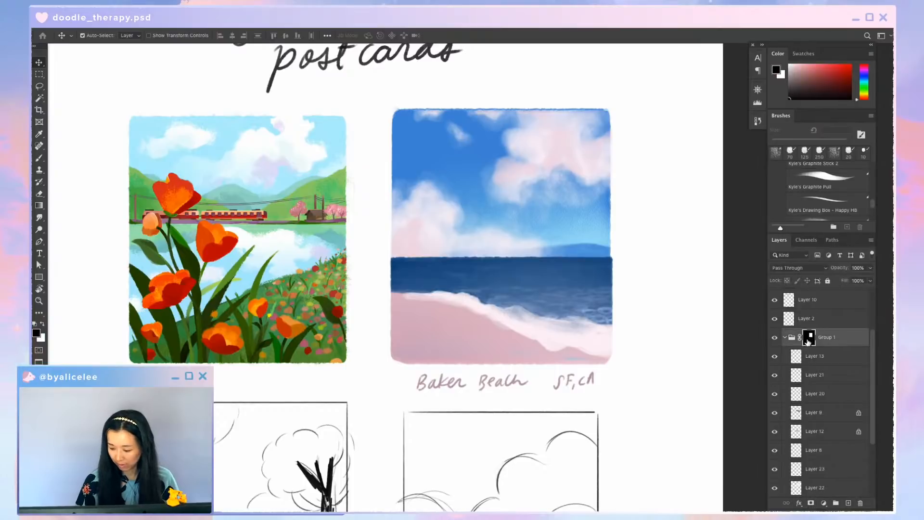
key("super+t")
left_click_drag(501, 108, 505, 97)
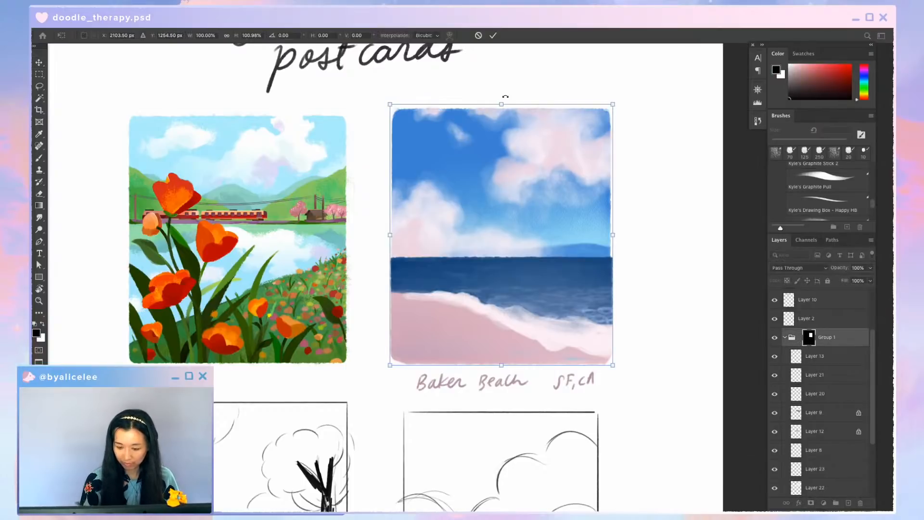
key("Return")
key("backslash")
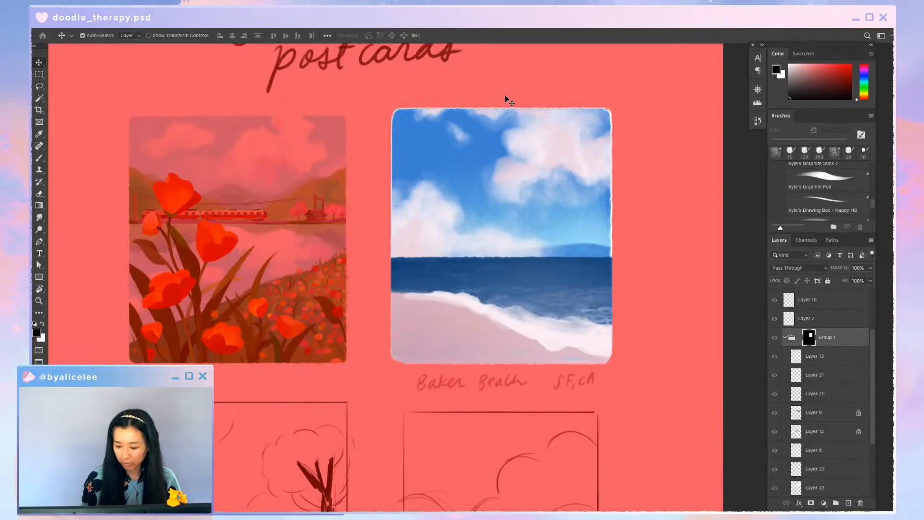
left_click(840, 361)
Try shifting the pink shading layer to a different position over the clouds
key("v")
left_click(563, 154)
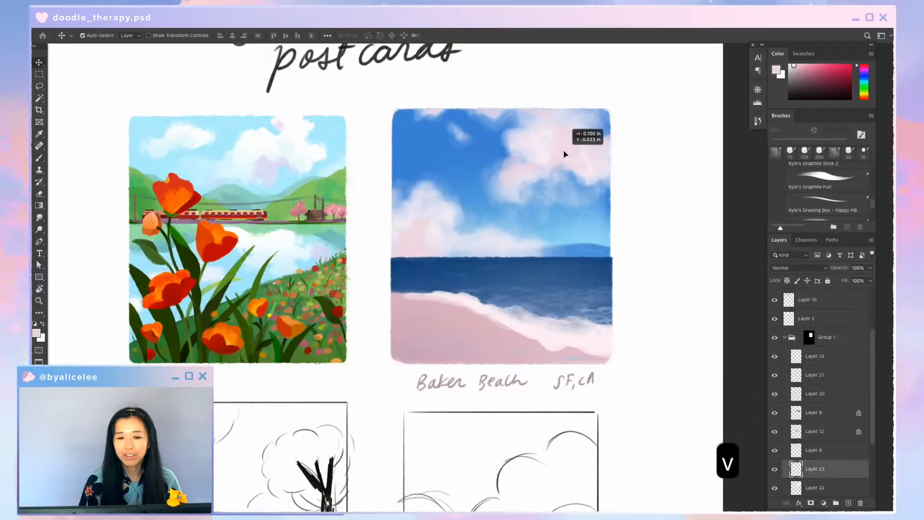
key("super+z")
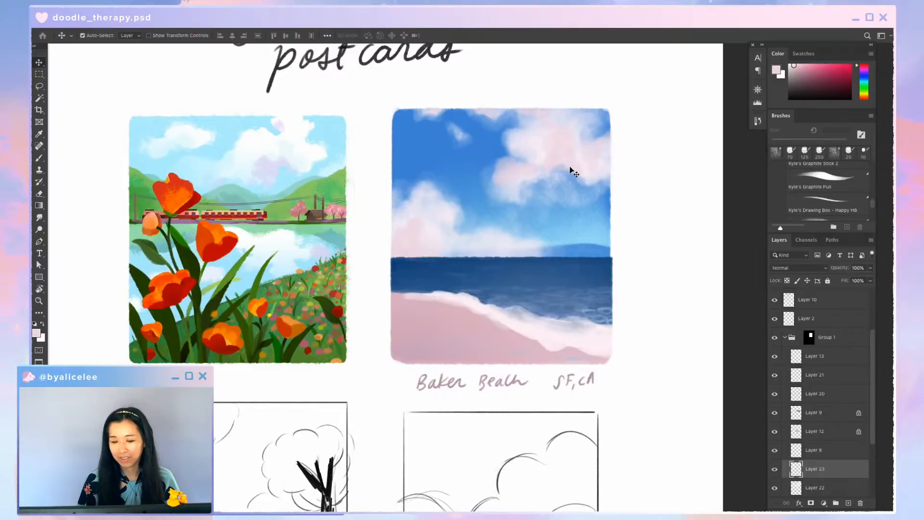
key("v")
left_click_drag(559, 149, 571, 138)
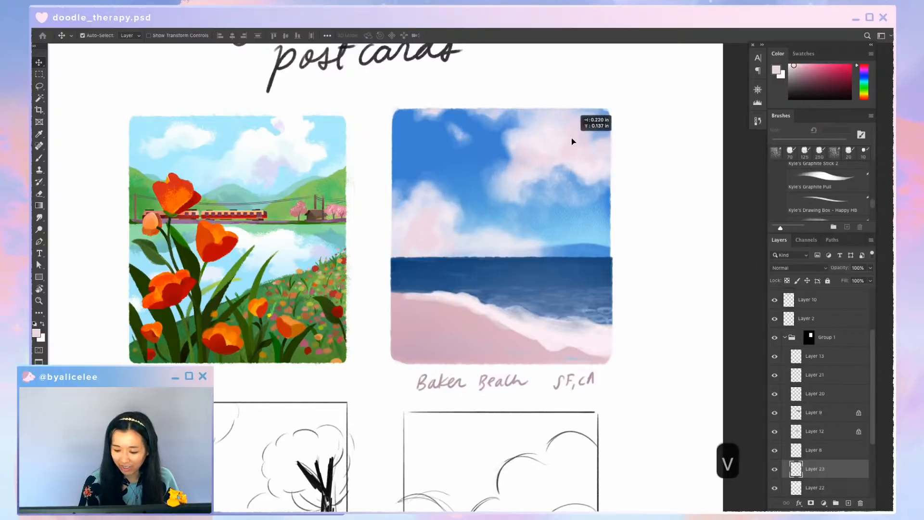
key("super+z")
Rework the pale pink shading on the right-hand cloud's lower left lobe with a 90 px eraser and 70 px brush
key("e")
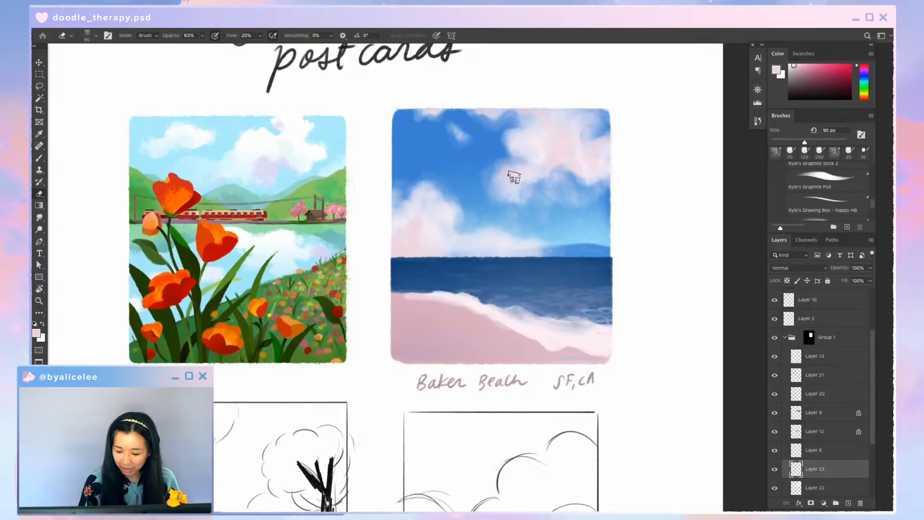
key("b")
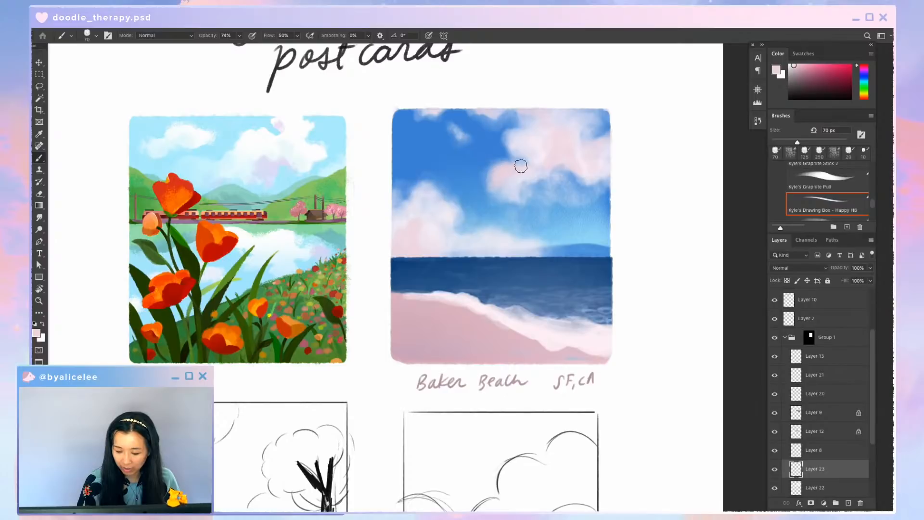
key("e")
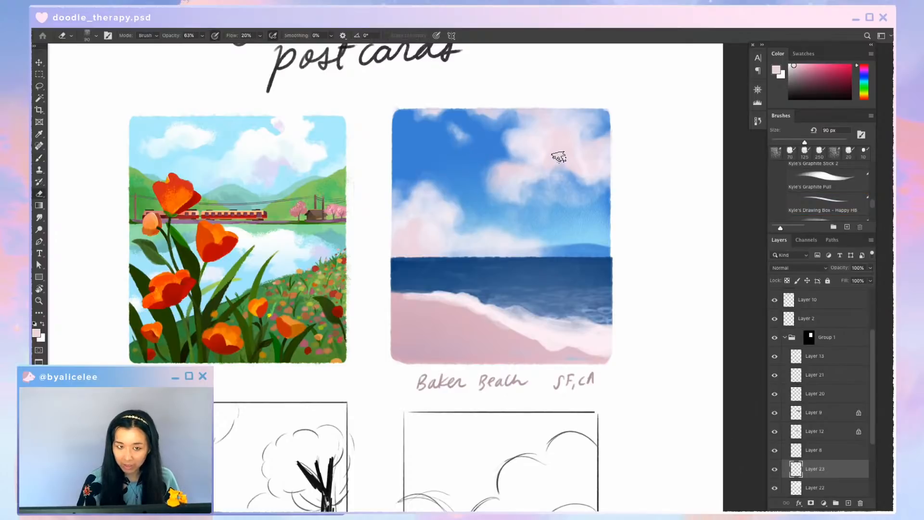
Brush a deeper pink into the right-hand cloud's underside with the shading layer's transparent pixels locked, unlock them, and save
key("b")
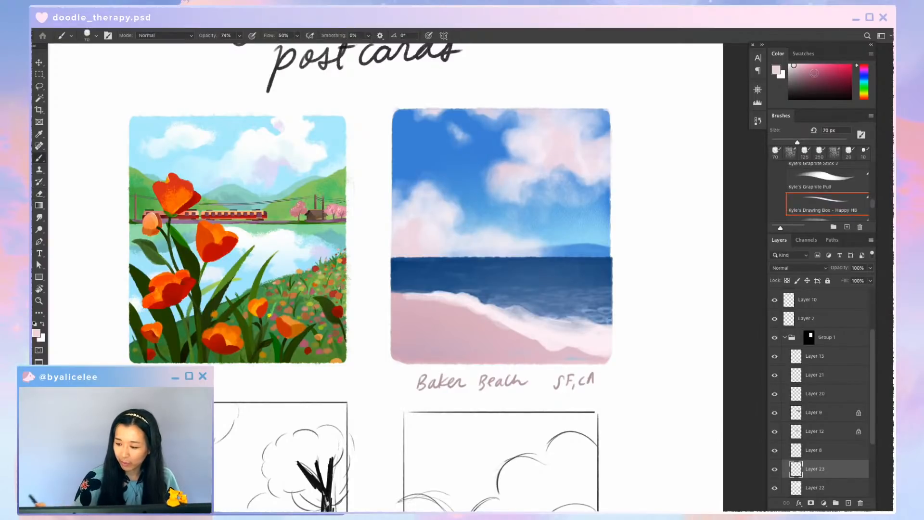
left_click(577, 158, "alt")
key("b")
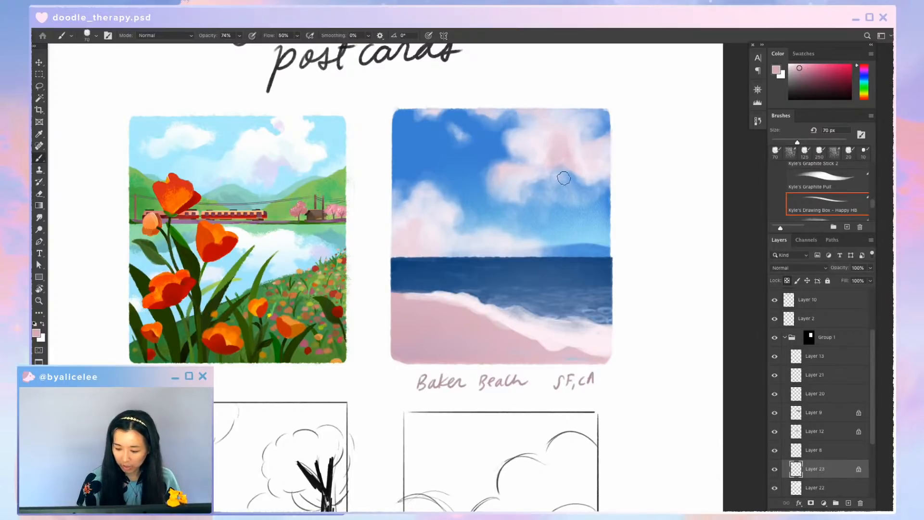
left_click(787, 281)
key("super+s")
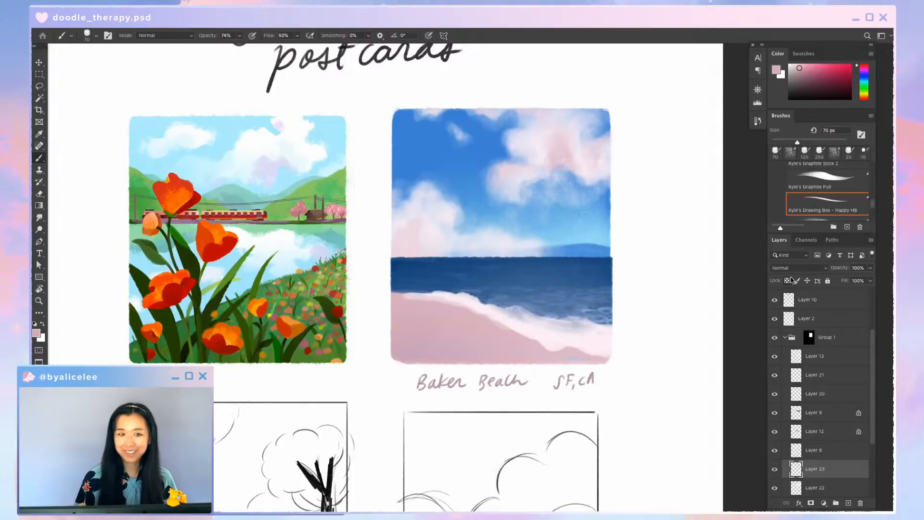
Brush the deeper pink into the base of the left-hand cloud, enlarging the brush to 100 px
key("b")
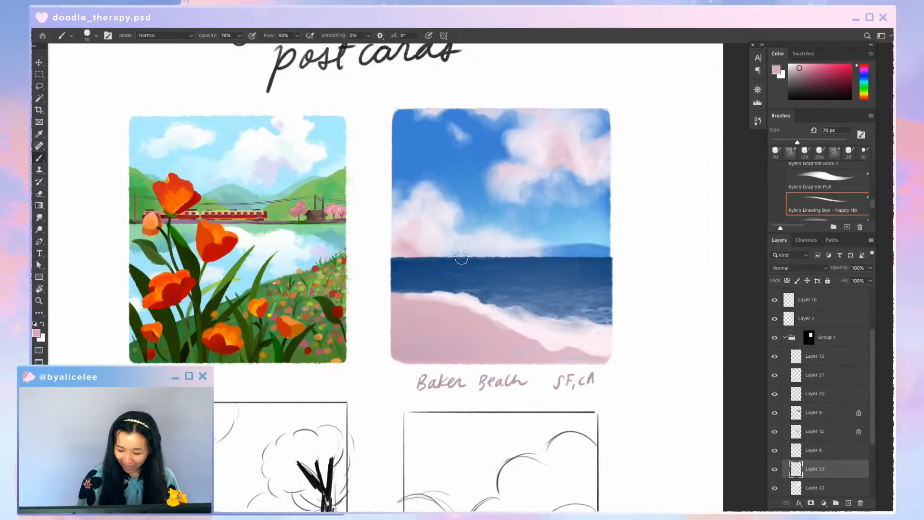
key("bracketright")
key("bracketright")
key("bracketright")
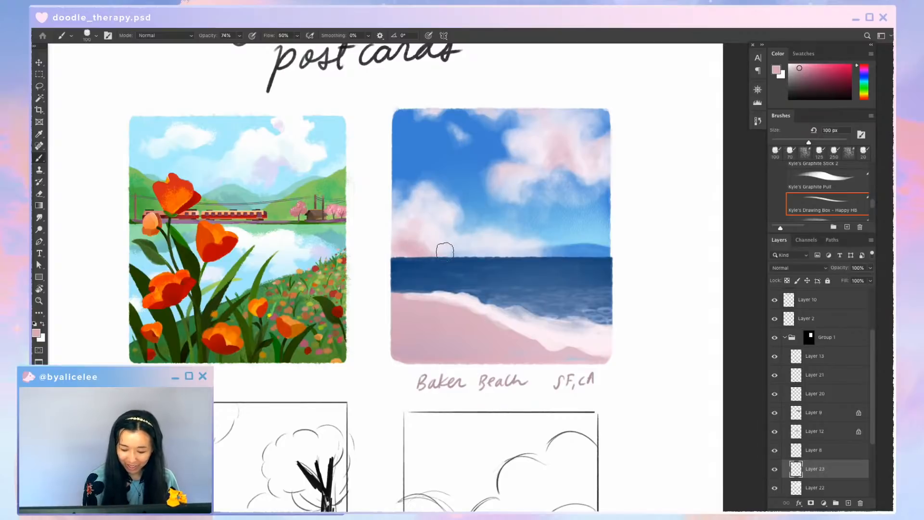
Sample a pale cloud color, blend the left-hand cloud's base along the horizon with the 100 px brush, and save
key("i")
left_click(512, 158)
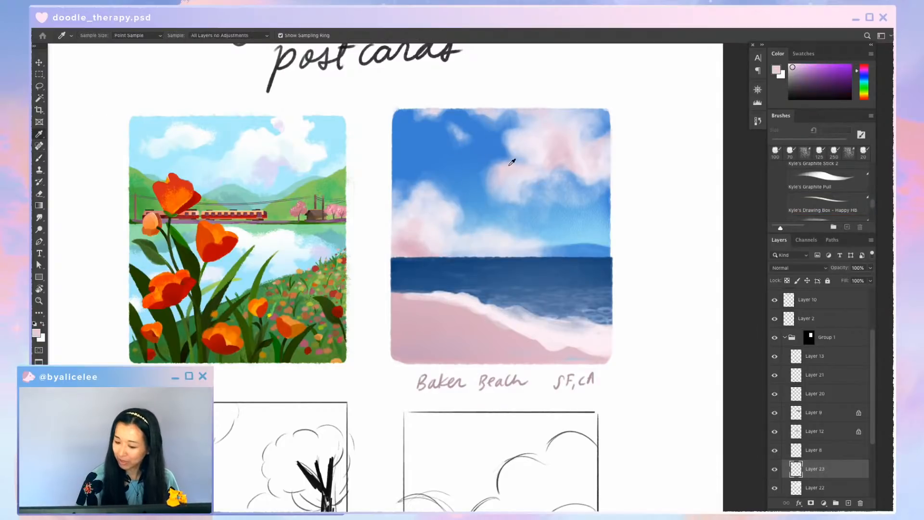
key("b")
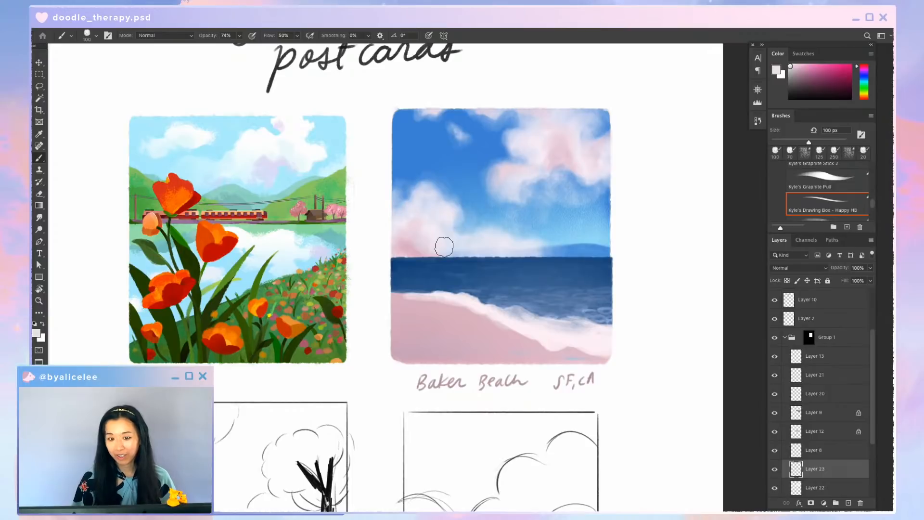
key("super+s")
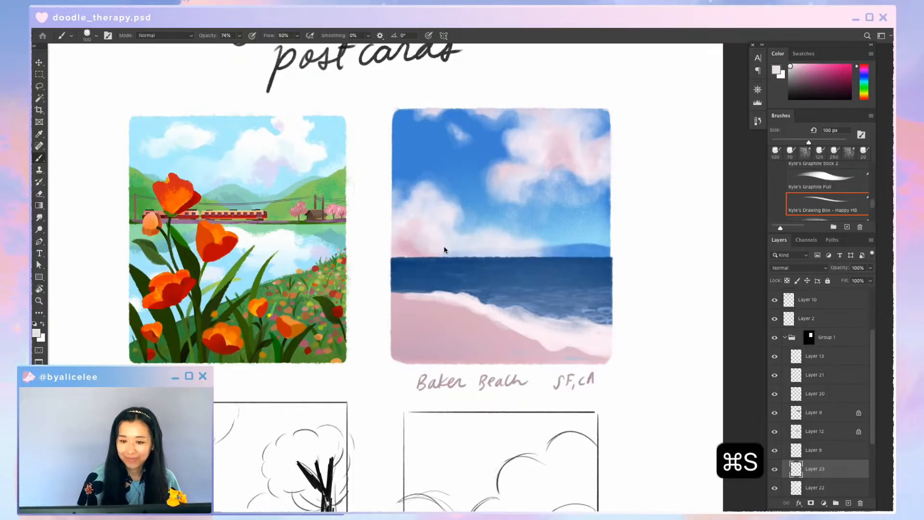
key("b")
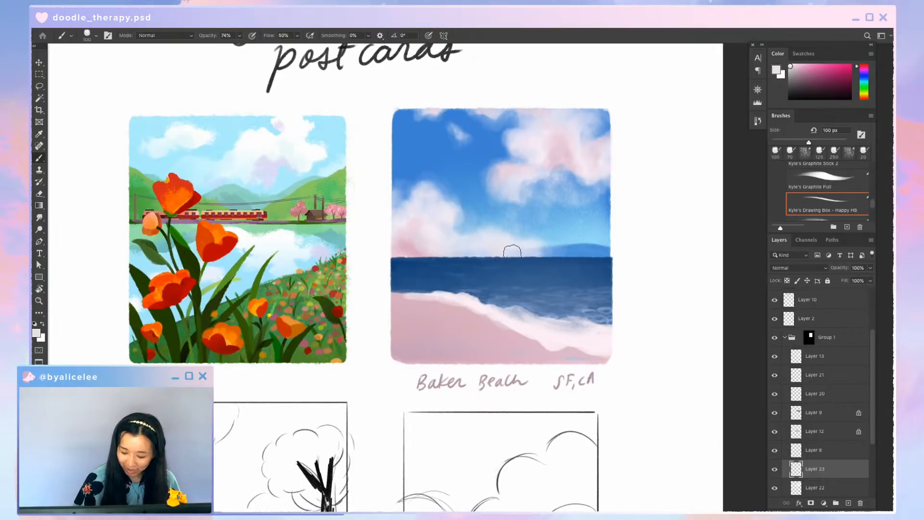
Select the distant hills layer and raise it above the white cloud layer, just below the pink shading layer
key("v")
left_click(588, 246, "super")
key("super+]")
key("super+]")
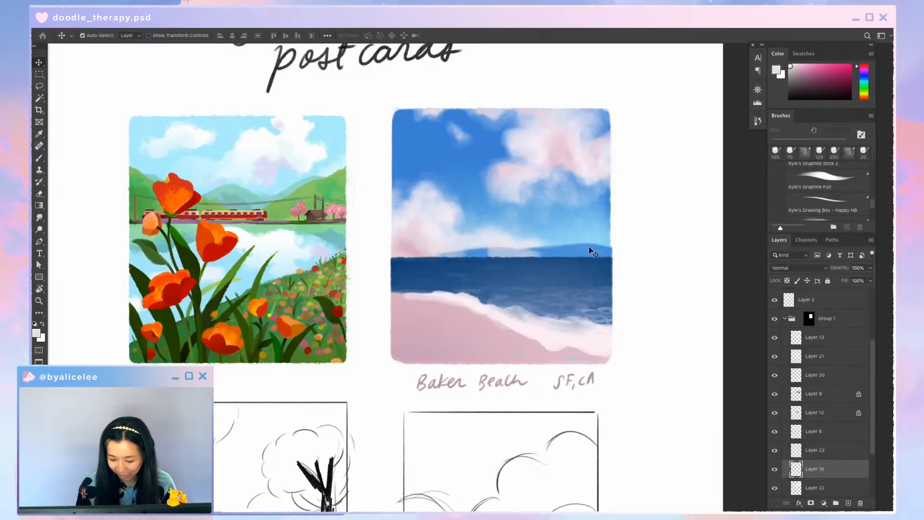
Lock the hills layer's transparent pixels and lighten the hills with a gradient in a paler tint of the sampled sky blue
key("v")
key("/")
key("i")
left_click(592, 227)
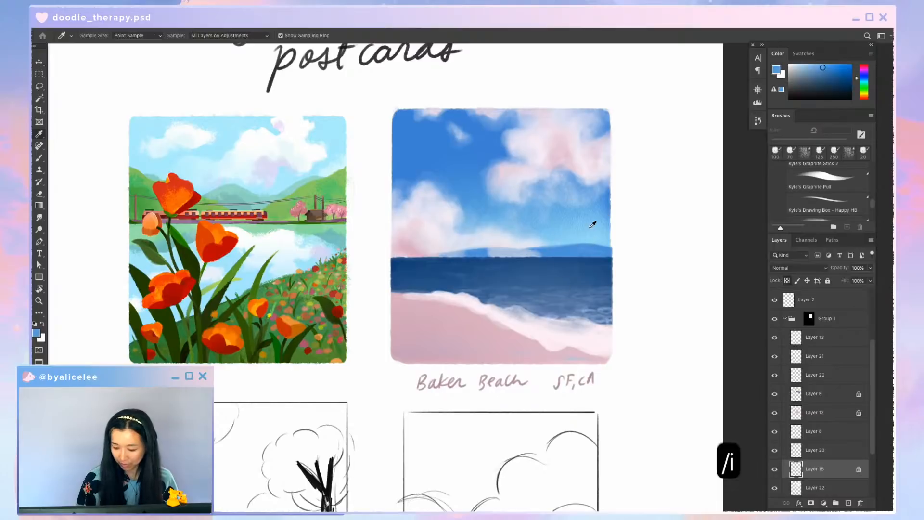
left_click(805, 65)
key("g")
left_click_drag(580, 251, 582, 252)
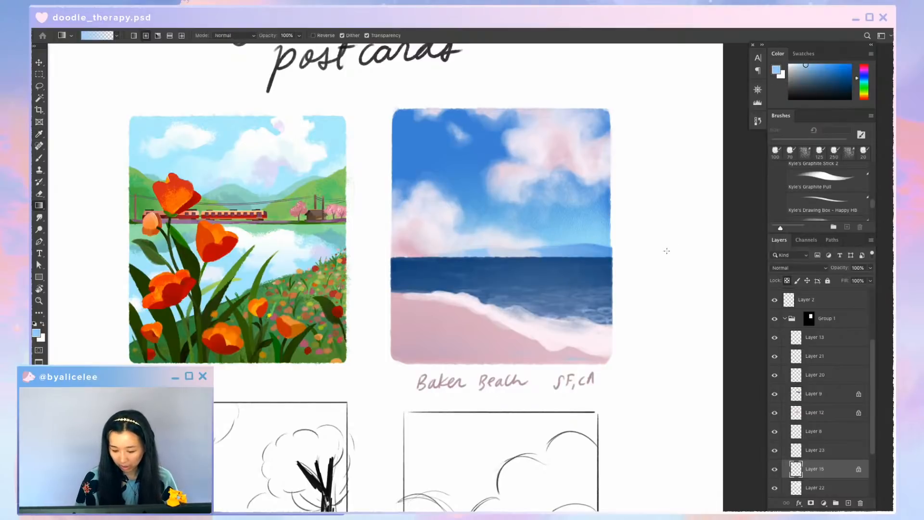
Select the pink shading layer, soften the clouds' pink shading with the 90 px eraser, and save the postcard document
key("super+minus")
key("super+minus")
key("super+minus")
key("super+equal")
key("super+equal")
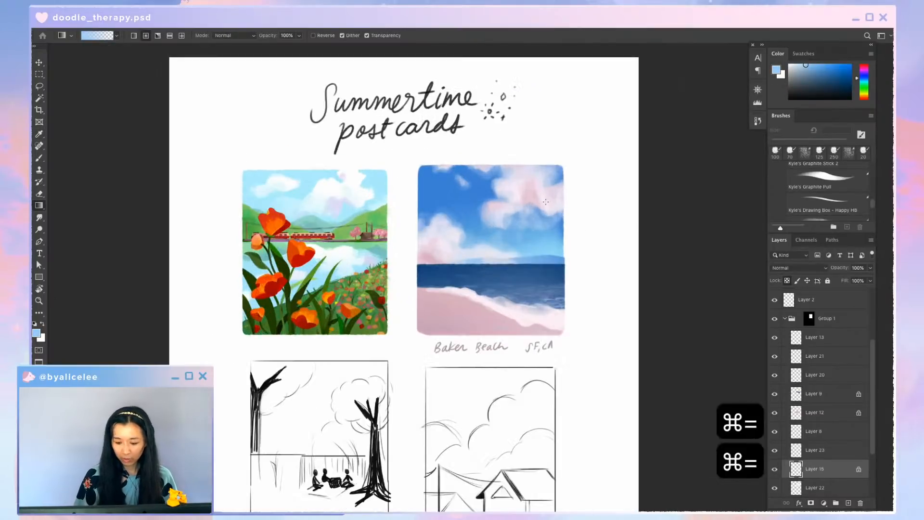
key("v")
left_click(542, 194)
key("super+equal")
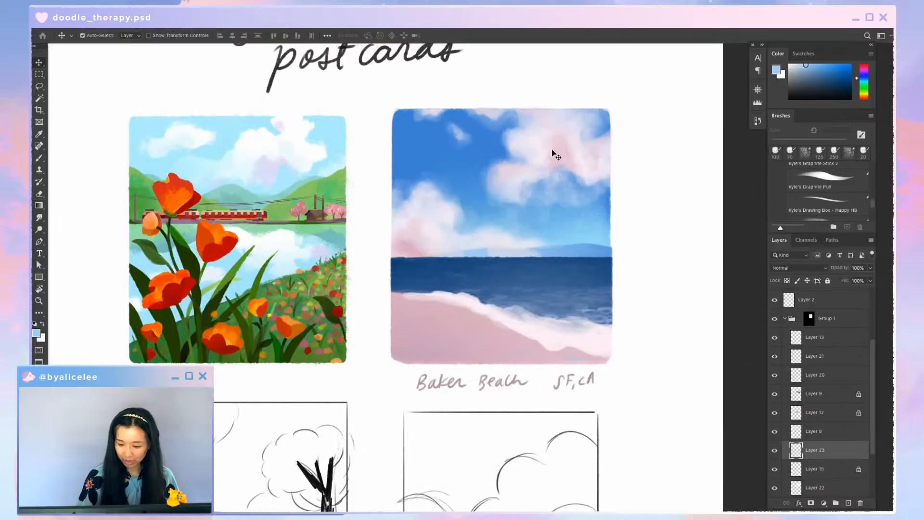
key("e")
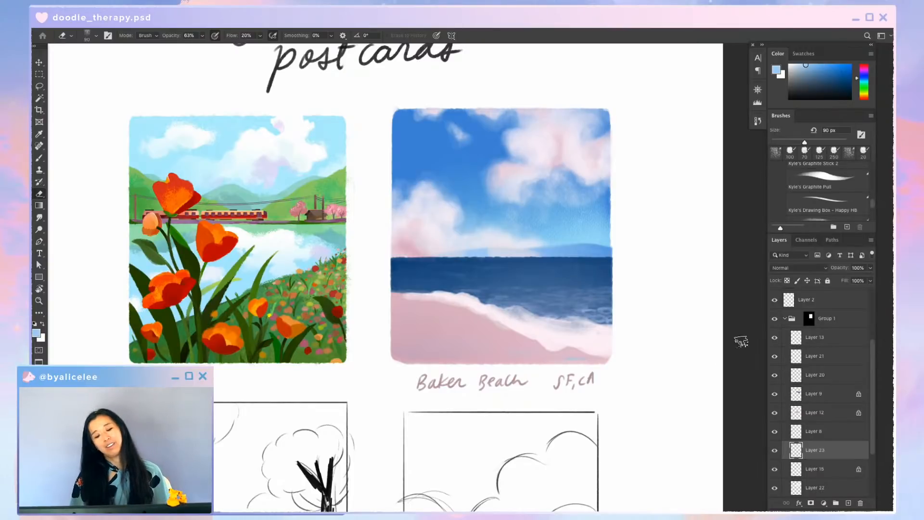
key("e")
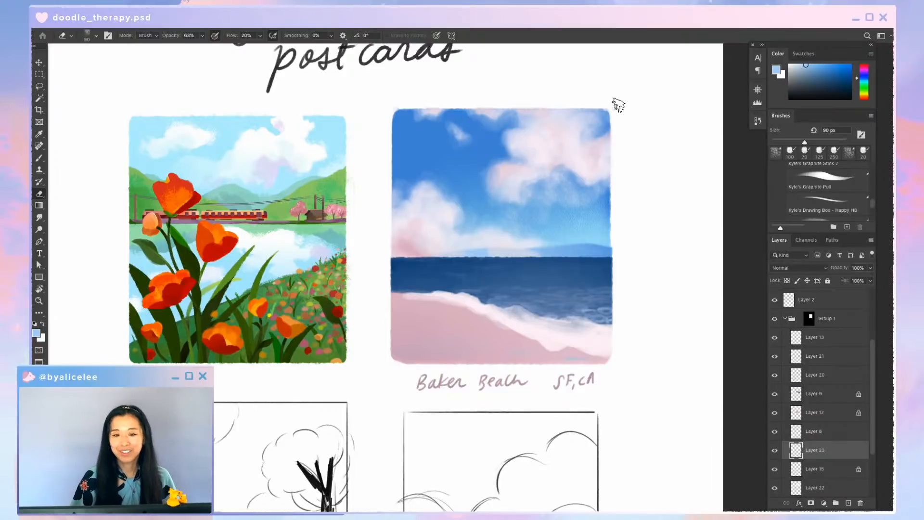
key("super+s")
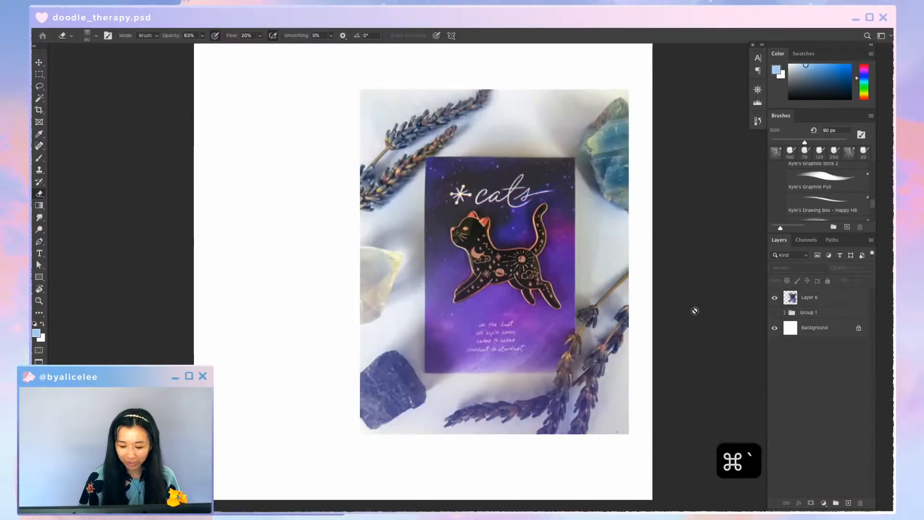
In the other open document, hide the cat pin photo layer and show the group with the favorite snacks giveaway artwork
left_click(774, 297)
left_click(774, 312)
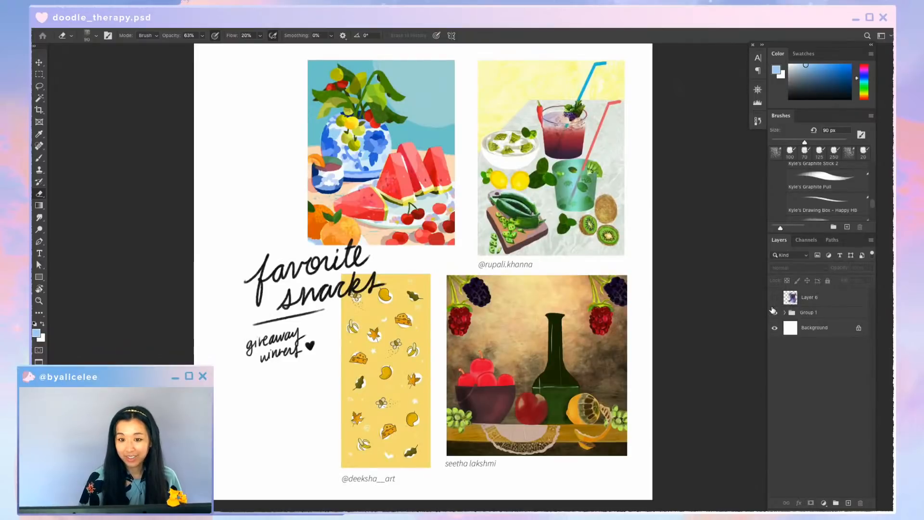
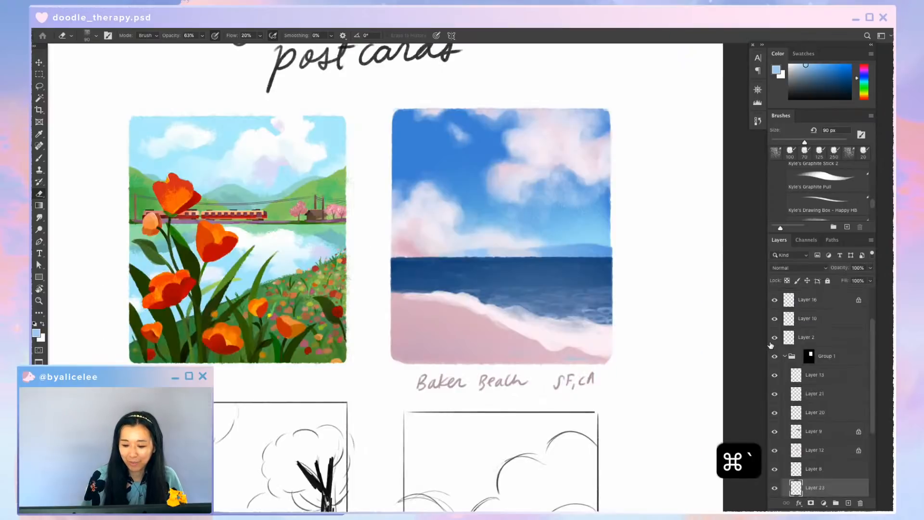
Select the distant hills layer and lower it one level, beneath the white cloud layer
key("v")
left_click_drag(560, 143, 590, 110)
key("super+z")
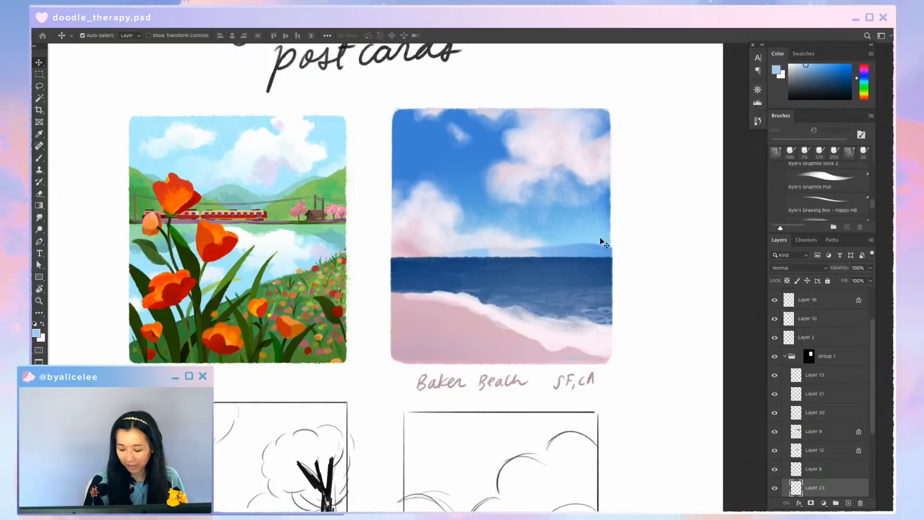
key("v")
left_click(588, 247)
key("super+bracketleft")
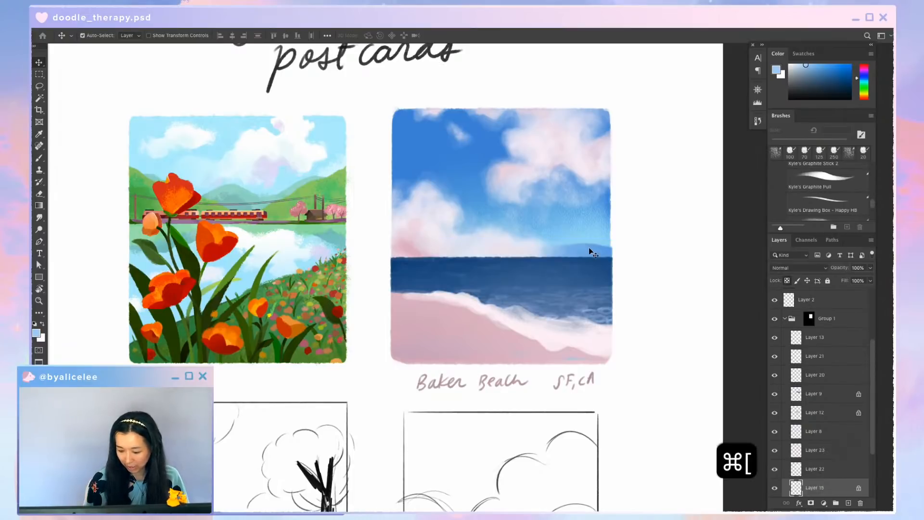
Identify the Baker Beach cloud layers with small trial moves, undo them, and select the pink shading layer
key("v")
key("v")
left_click_drag(573, 133, 569, 139)
key("super+z")
left_click_drag(578, 154, 581, 165)
key("super+minus")
key("super+minus")
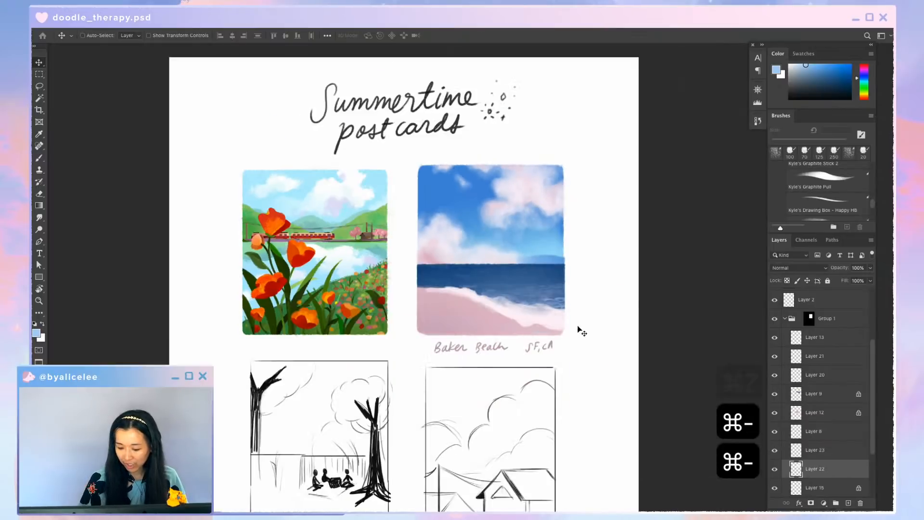
key("super+equal")
key("super+equal")
key("v")
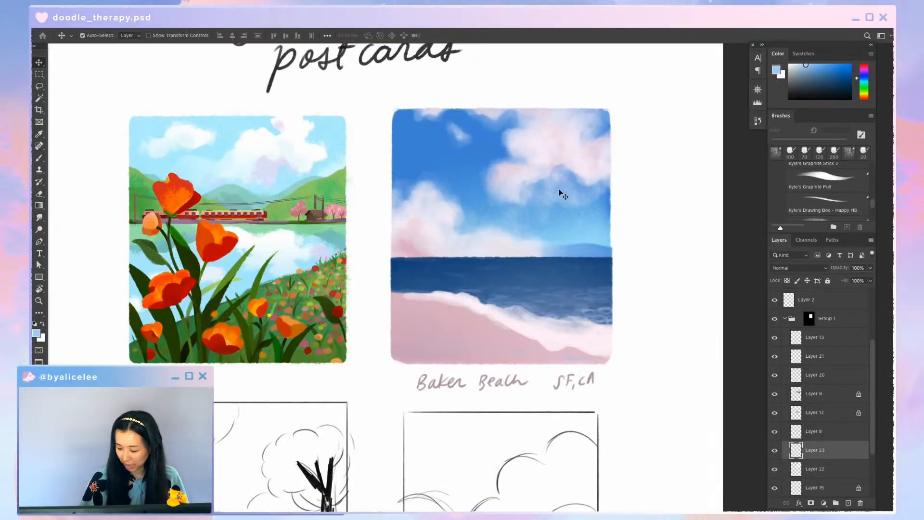
Add a new layer above the pink shading layer and paint white highlights on the upper cloud with a 60 px brush
key("super+n")
key("Return")
key("d")
key("x")
key("b")
key("bracketleft")
key("bracketleft")
key("bracketleft")
key("bracketleft")
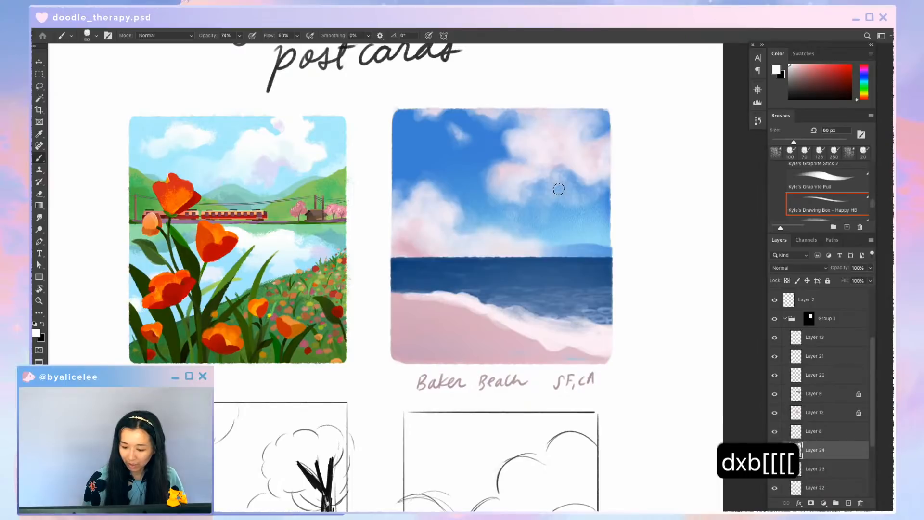
key("b")
mouse_move(497, 181)
left_mouse_down()
mouse_move(510, 173)
mouse_move(495, 173)
mouse_move(522, 172)
left_mouse_up()
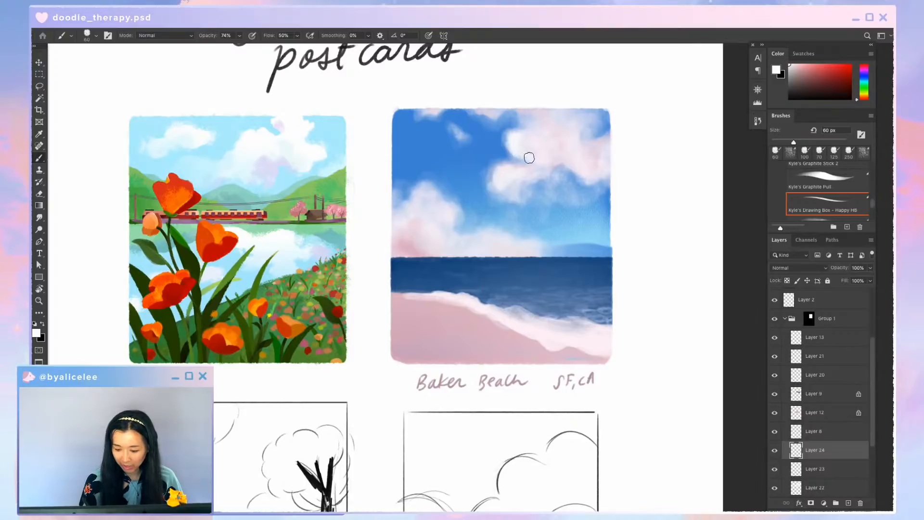
Refine the white cloud highlights with the 60 px brush and the 90 px eraser, and save the document
key("e")
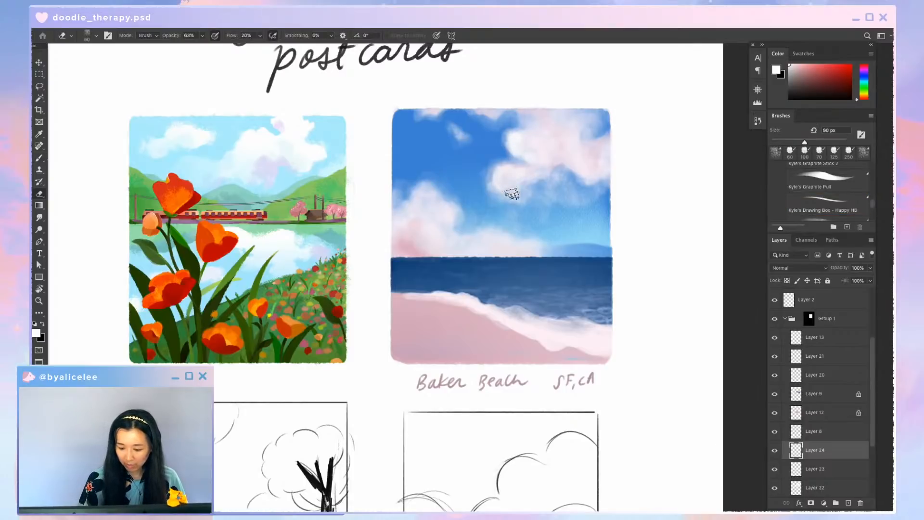
key("b")
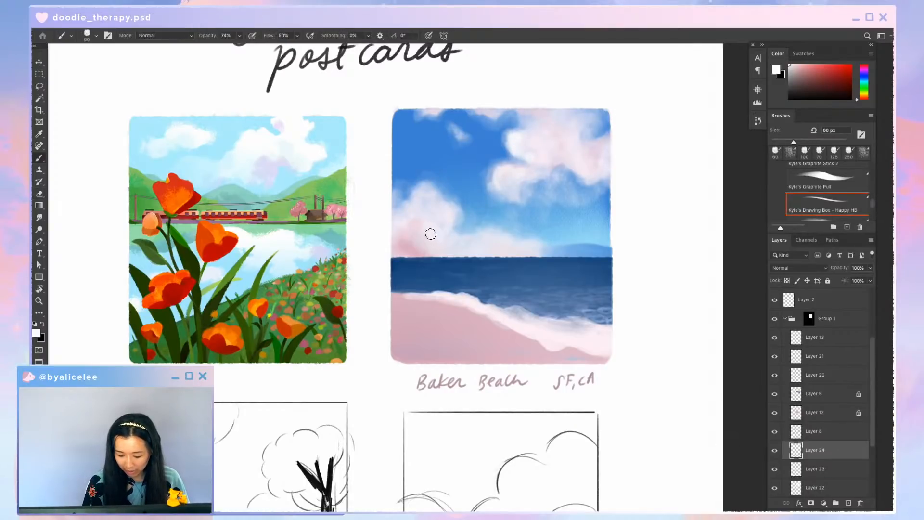
key("e")
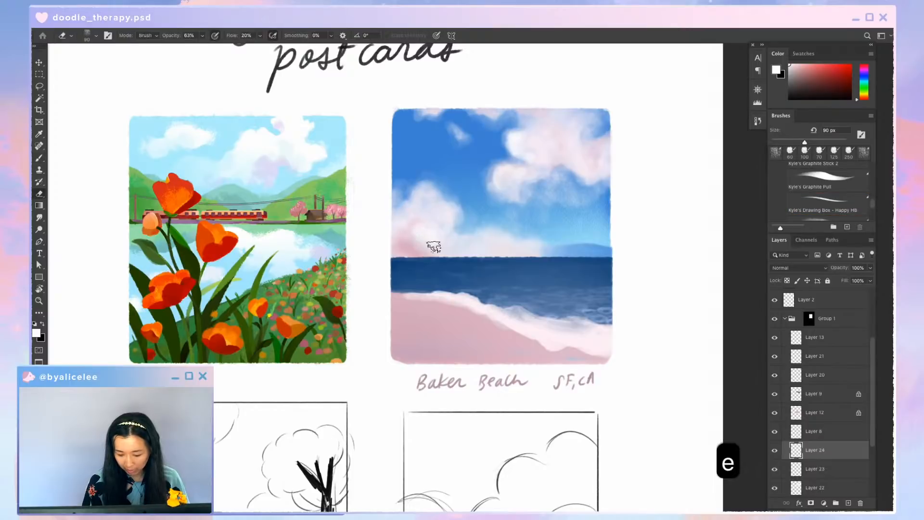
key("super+minus")
key("super+minus")
key("super+equal")
key("super+equal")
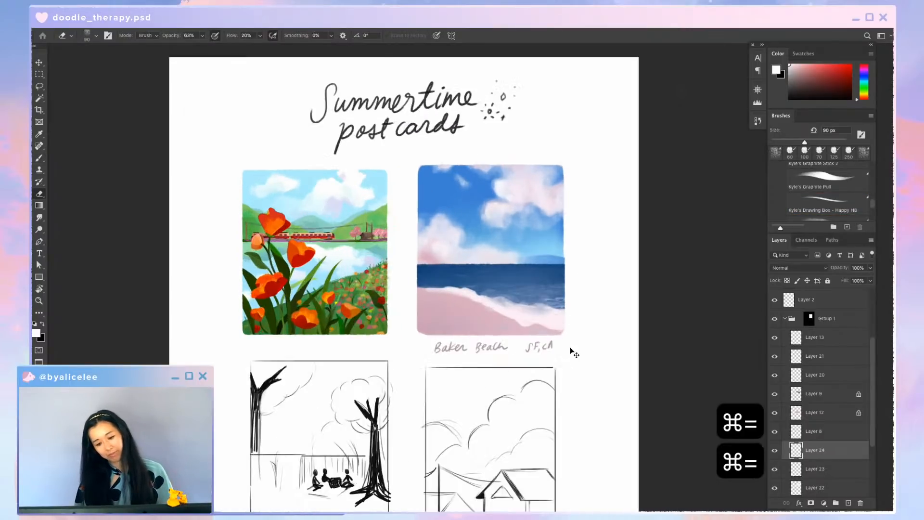
key("e")
key("super+minus")
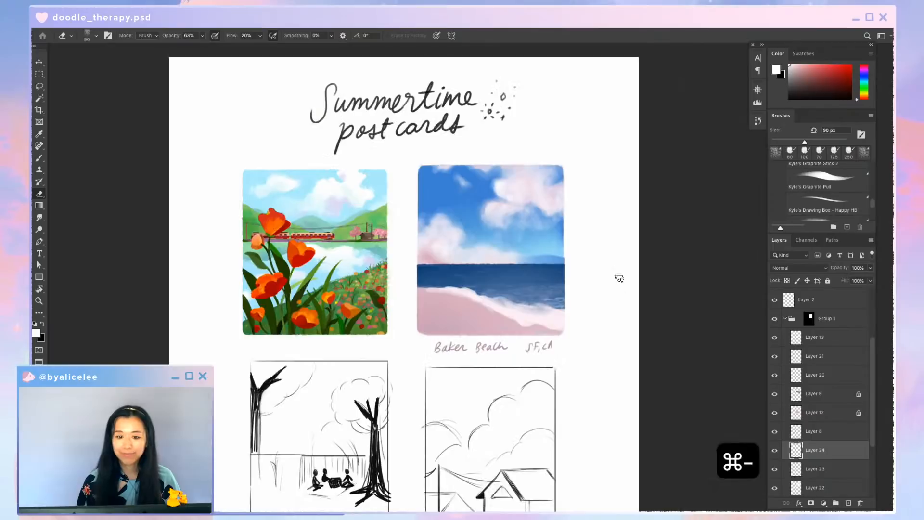
key("v")
key("super+s")
key("super+equal")
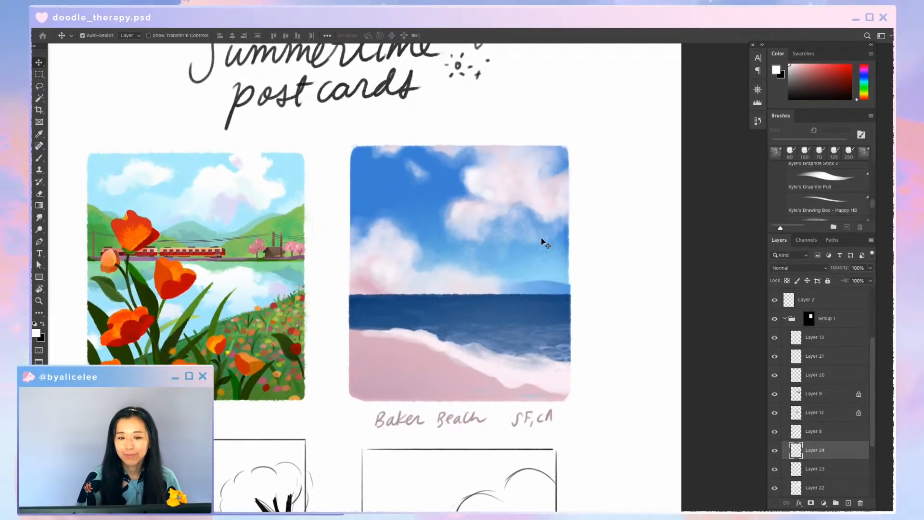
Select the white cloud layer, lock its transparent pixels, and shade the clouds with a gradient in a sampled pale lavender blue
key("v")
key("v")
left_click_drag(546, 171, 551, 221)
key("super+z")
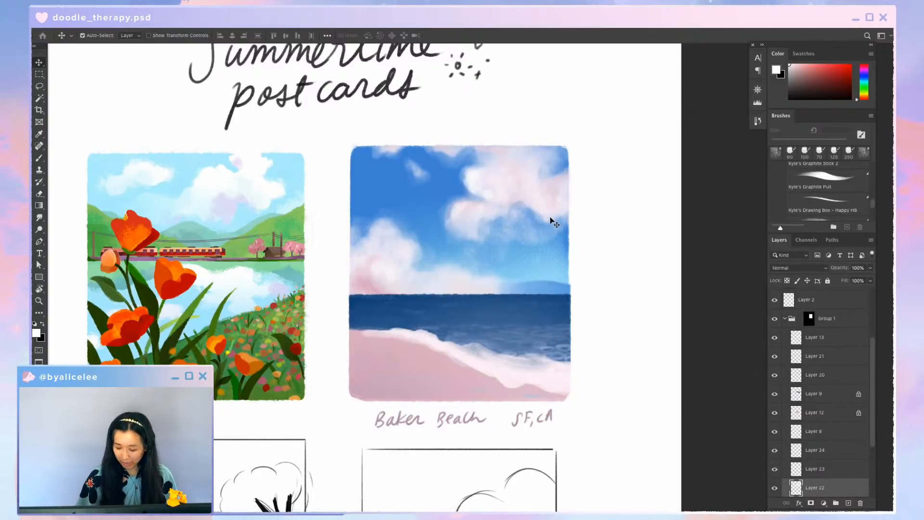
key("slash")
key("l")
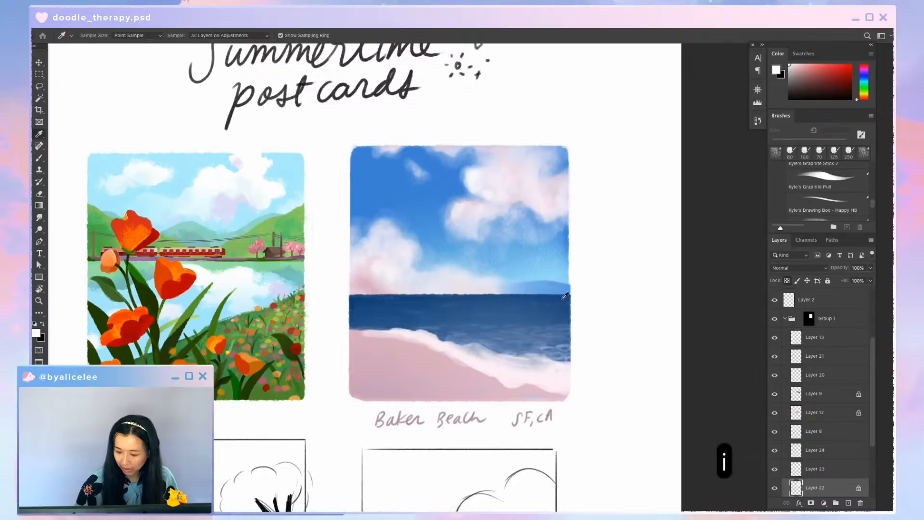
left_click(544, 150)
key("g")
left_click_drag(544, 138, 514, 213)
key("super+z")
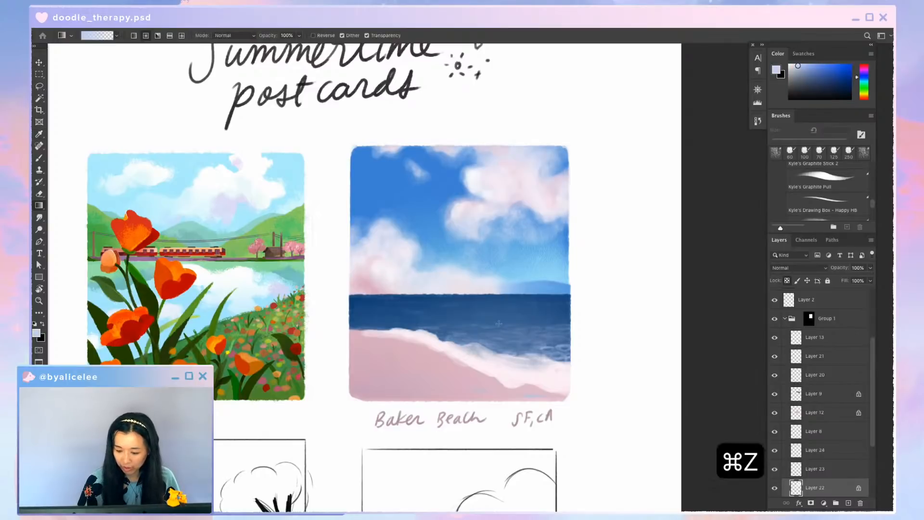
key("g")
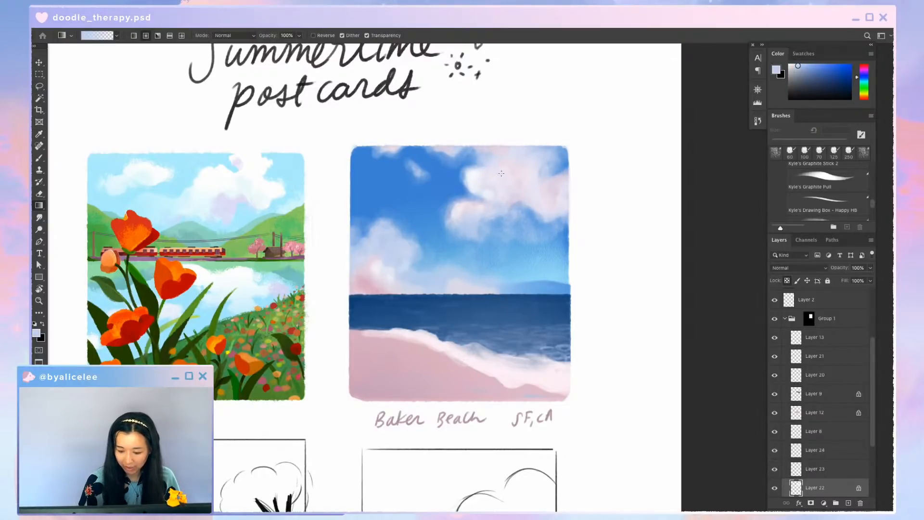
Reselect the white cloud layer and sample a paler lavender tint from the upper cloud for the gradient
key("v")
left_click_drag(460, 209, 644, 281)
key("super+z")
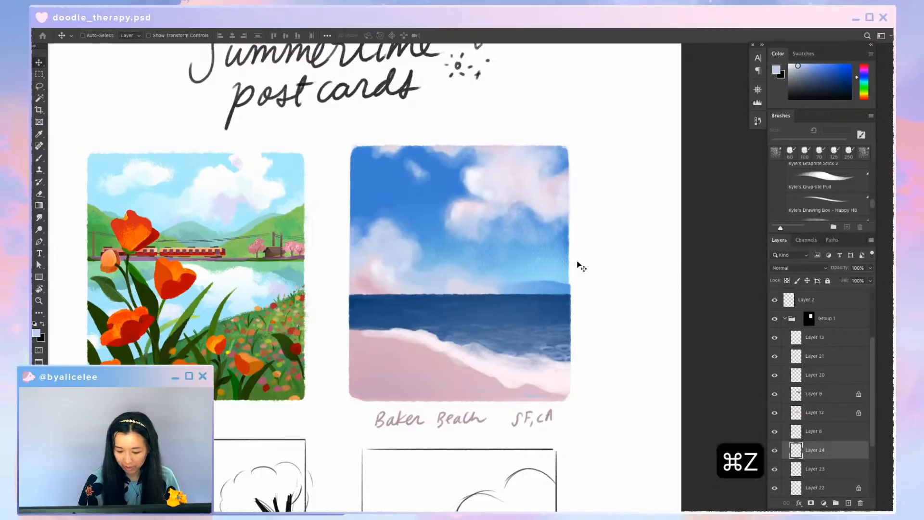
key("v")
left_click_drag(453, 279, 463, 245)
key("super+z")
key("i")
left_click(533, 169)
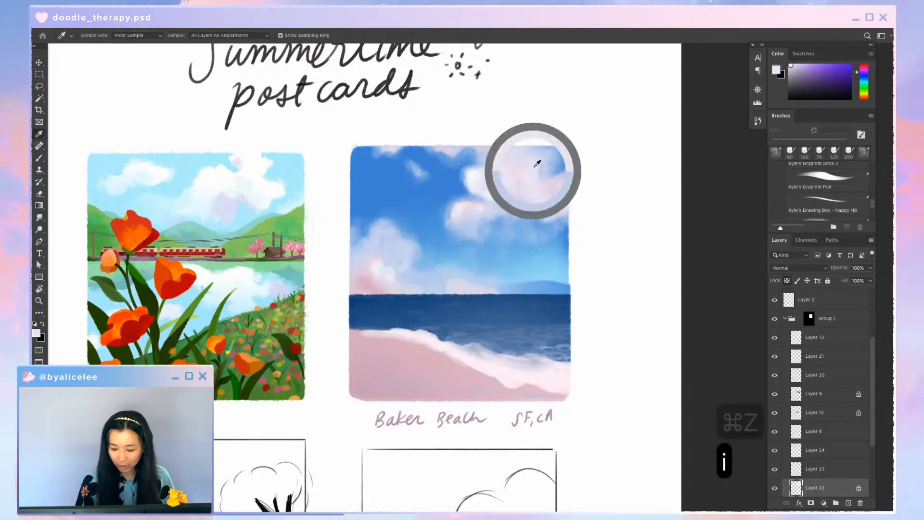
key("g")
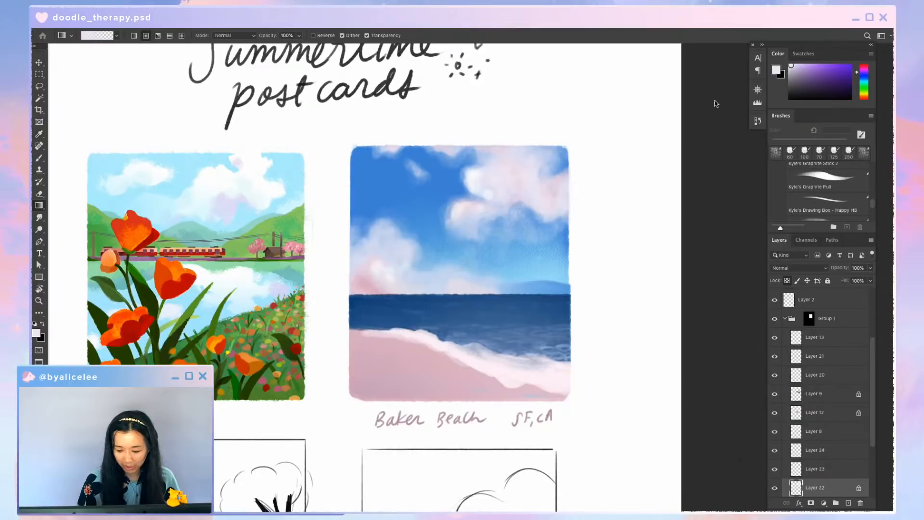
Lighten the white cloud layer with Hue/Saturation, setting Lightness to +64
key("super+u")
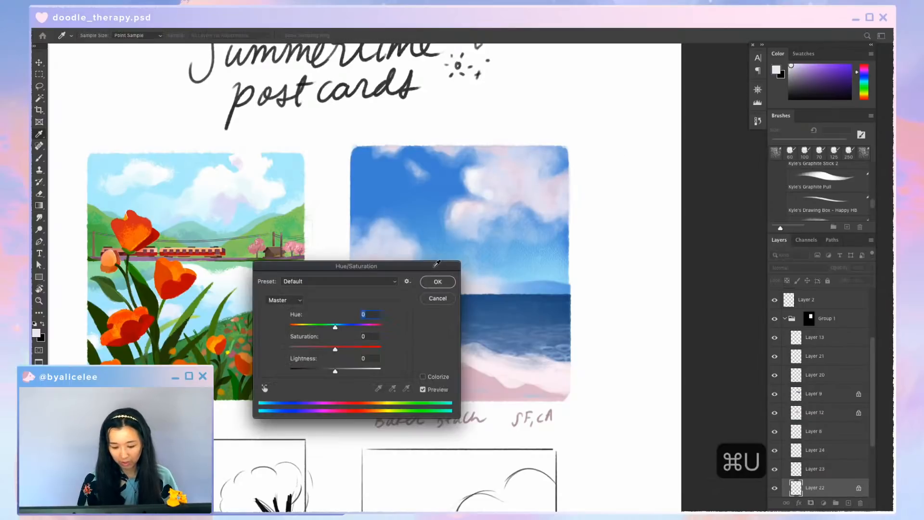
left_click_drag(355, 268, 697, 107)
left_click_drag(687, 214, 703, 214)
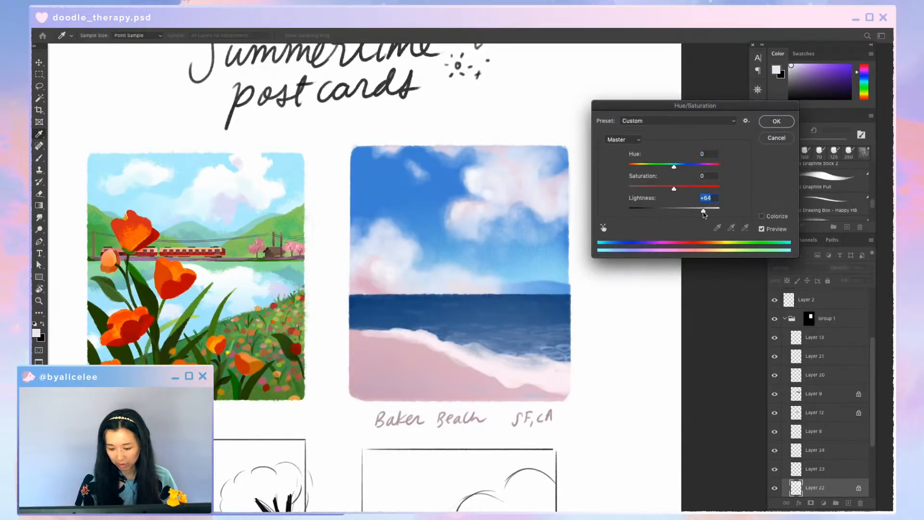
key("Return")
key("v")
left_click_drag(481, 182, 625, 335)
key("super+z")
Review the whole page of summertime postcards and save the document
key("super+minus")
key("super+minus")
key("super+minus")
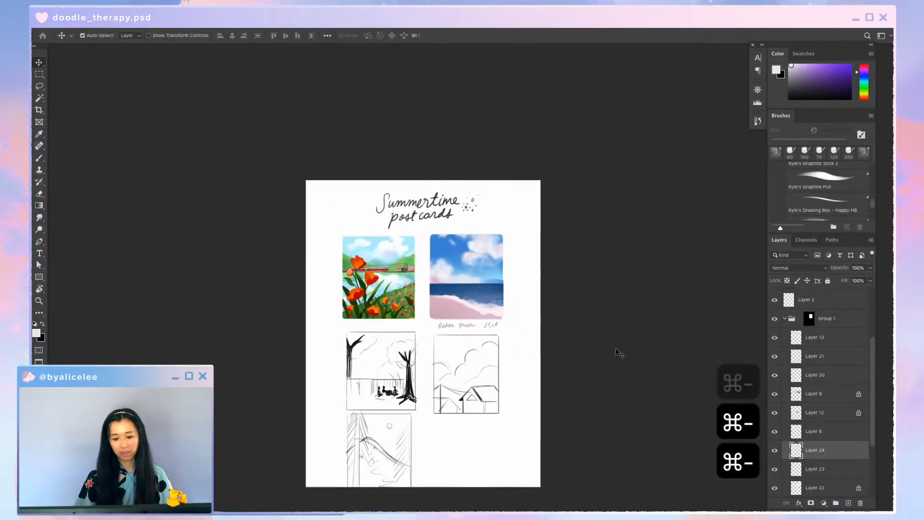
key("super+equal")
key("super+equal")
left_click_drag(586, 189, 598, 159)
key("super+s")
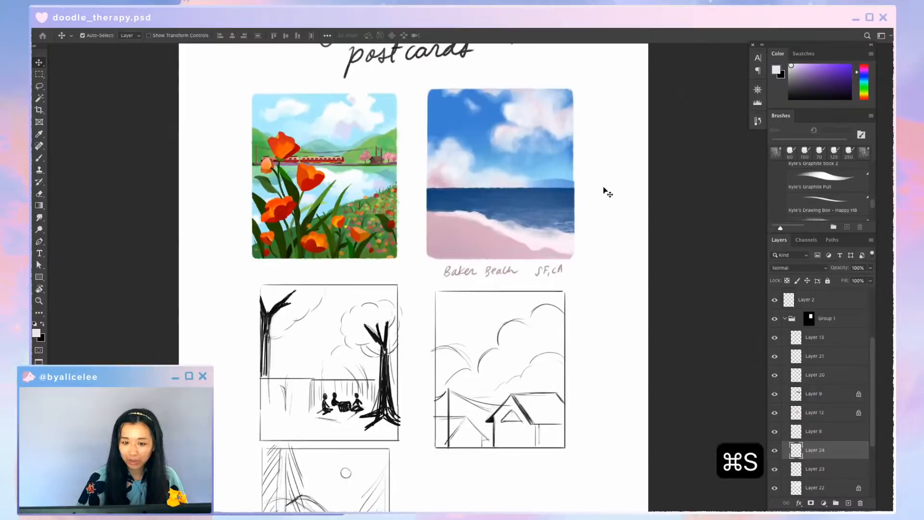
left_click_drag(604, 192, 586, 245)
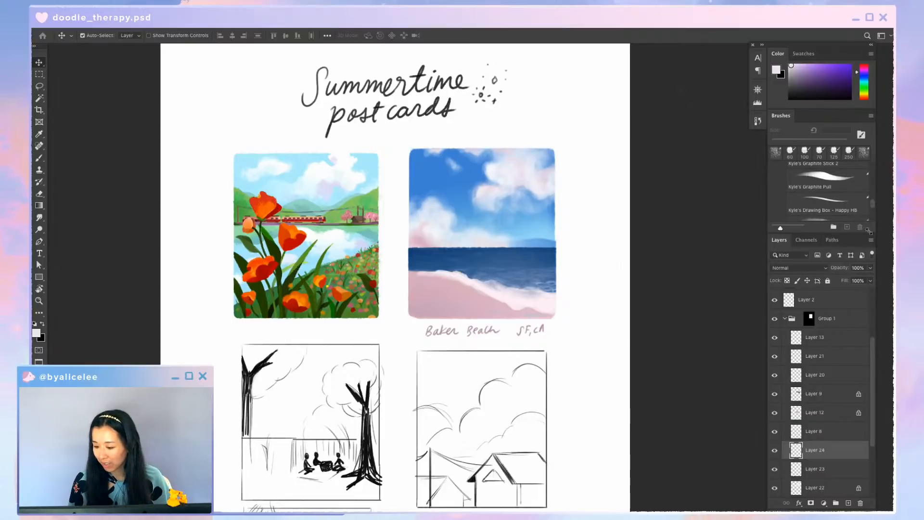
Enlarge the brush list and choose the brush Kyle's Drawing Box - Happy HB
left_click_drag(859, 234, 855, 307)
scroll(850, 257, "down", 2)
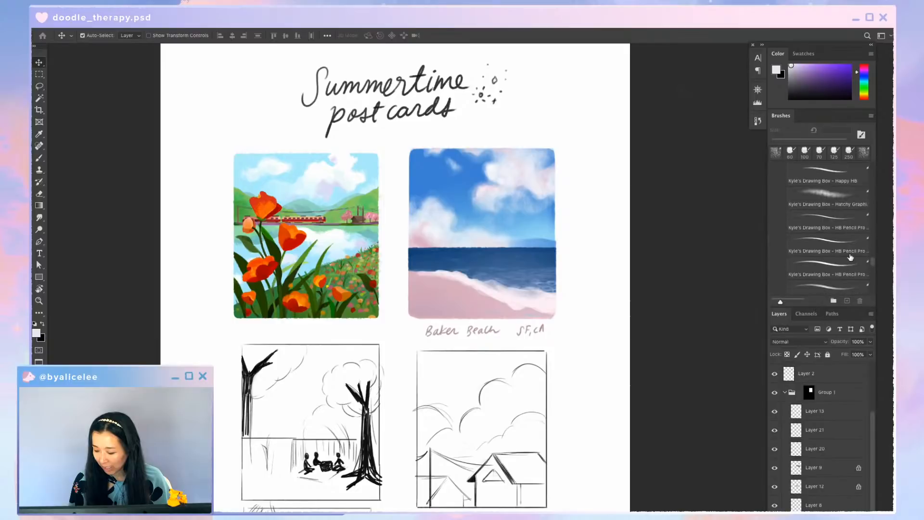
scroll(850, 258, "up", 2)
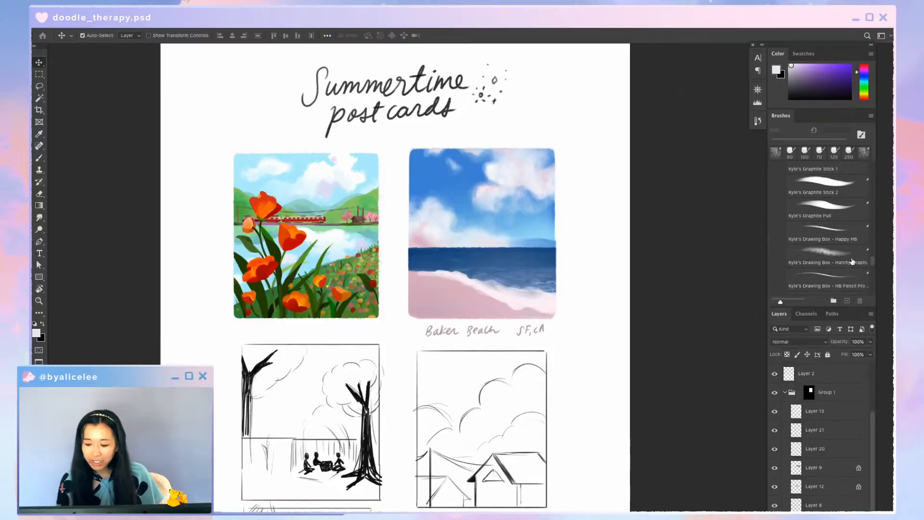
left_click(851, 261)
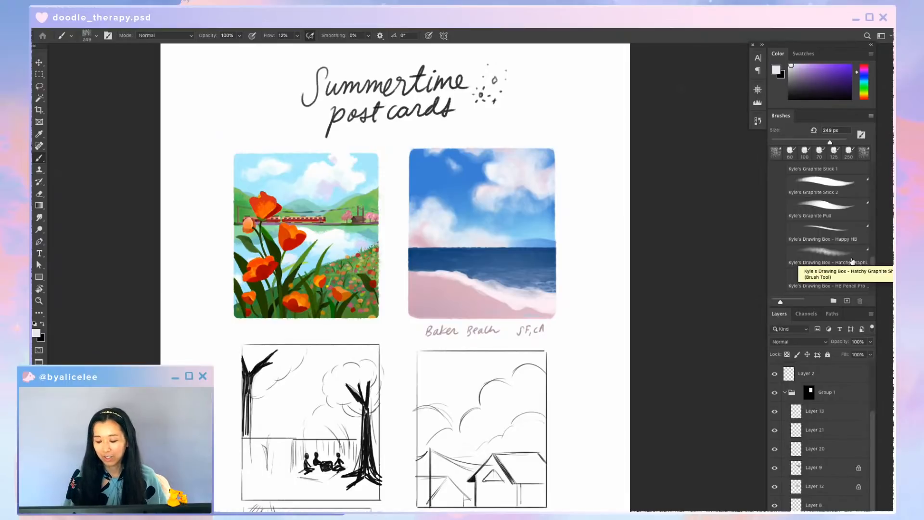
scroll(839, 226, "up", 1)
key("v")
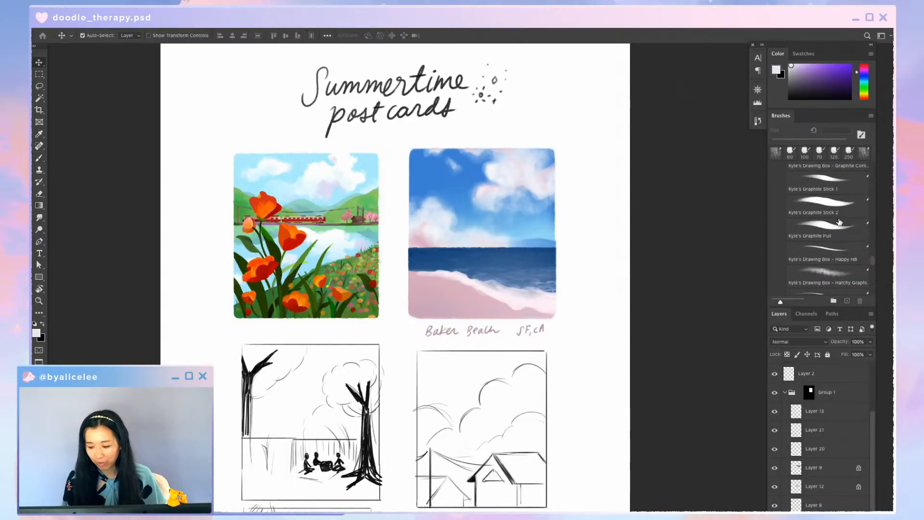
scroll(843, 223, "down", 1)
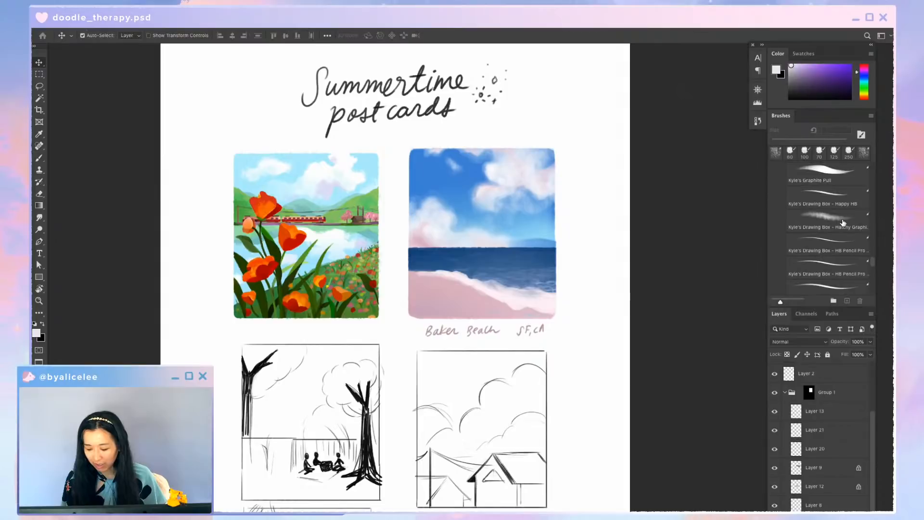
scroll(843, 223, "up", 1)
left_click(840, 224)
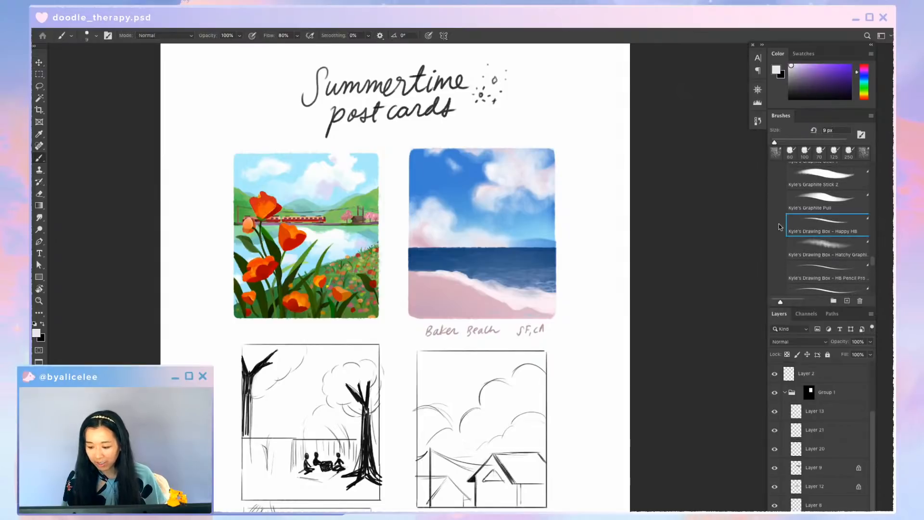
Look through the Drawing Box brushes in the megapack group and the neighbouring brush groups
scroll(823, 230, "up", 2)
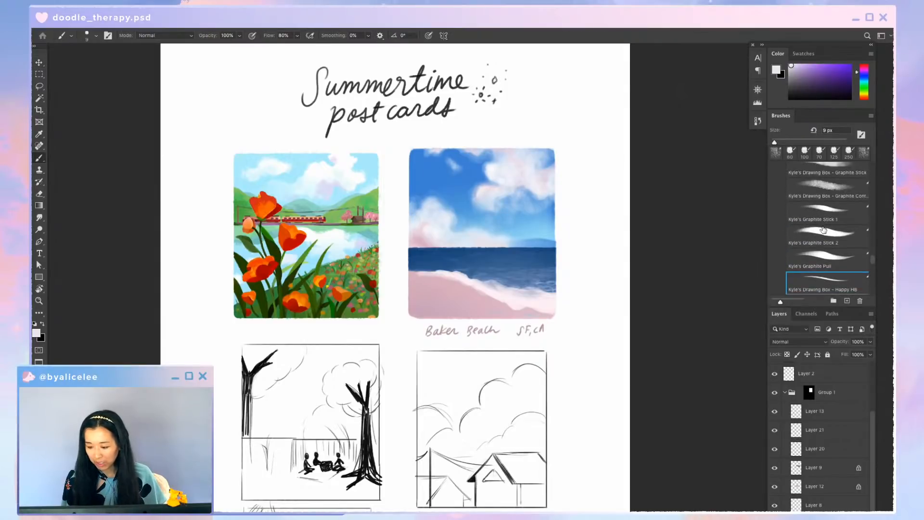
scroll(821, 235, "down", 1)
scroll(819, 242, "down", 1)
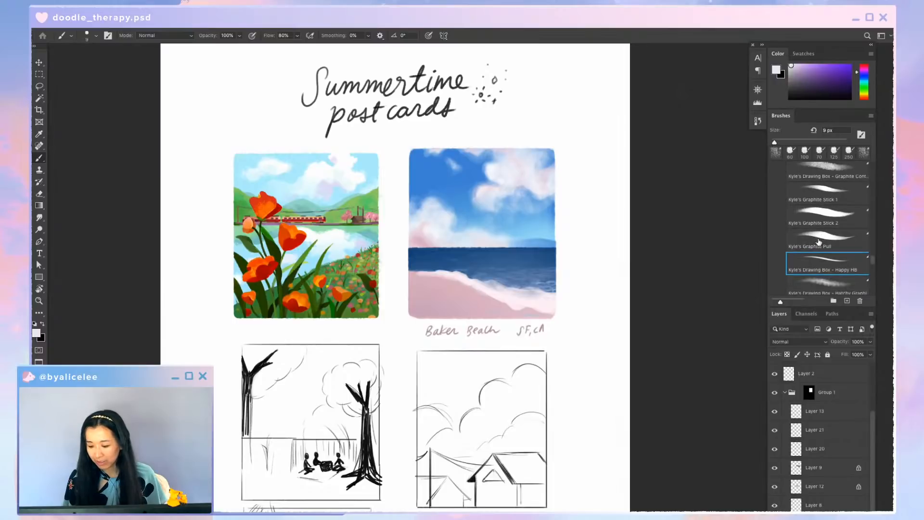
scroll(818, 241, "up", 3)
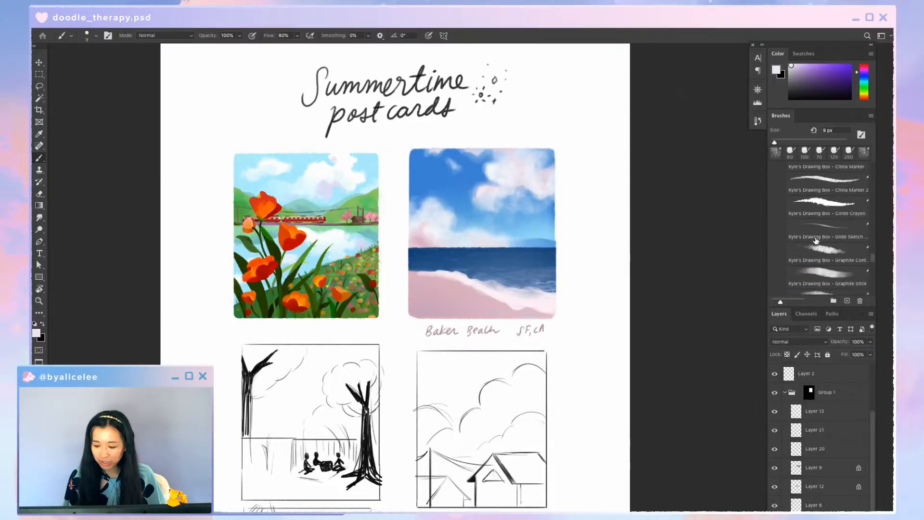
scroll(818, 238, "up", 8)
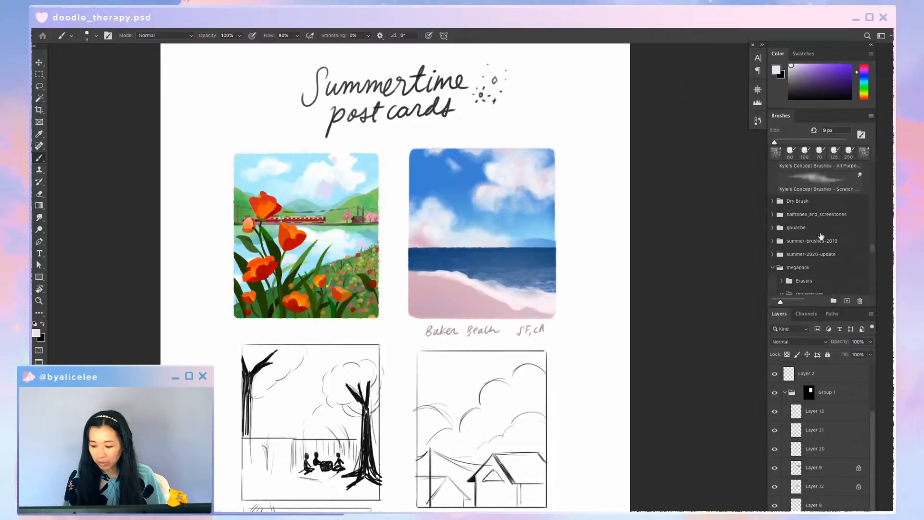
scroll(821, 236, "down", 1)
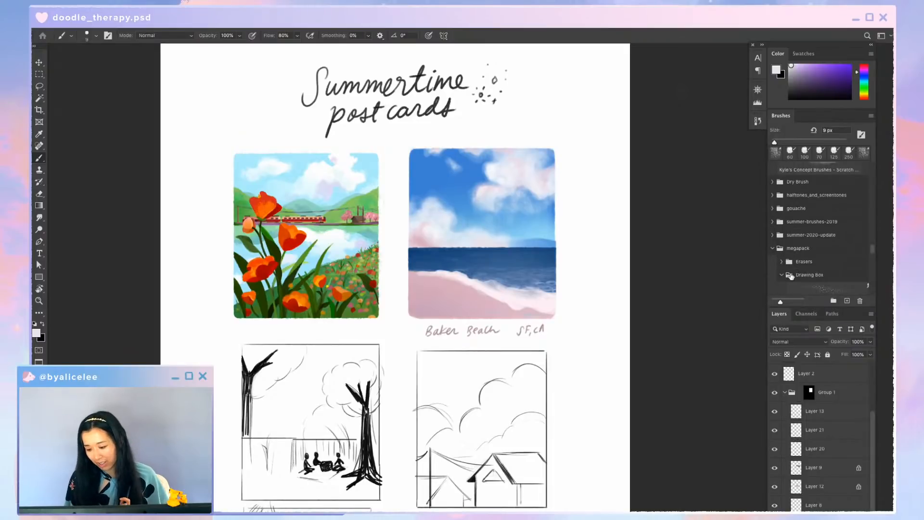
scroll(789, 274, "down", 5)
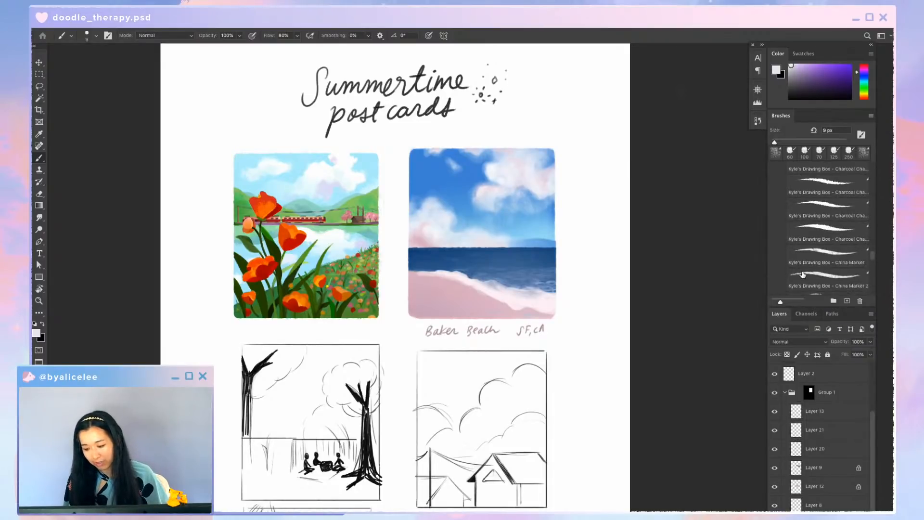
scroll(803, 274, "down", 2)
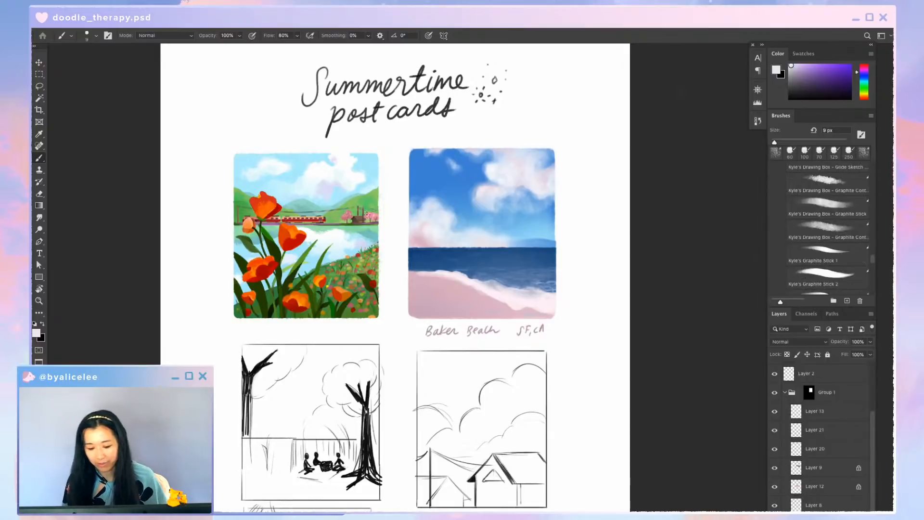
key("super+equal")
key("super+equal")
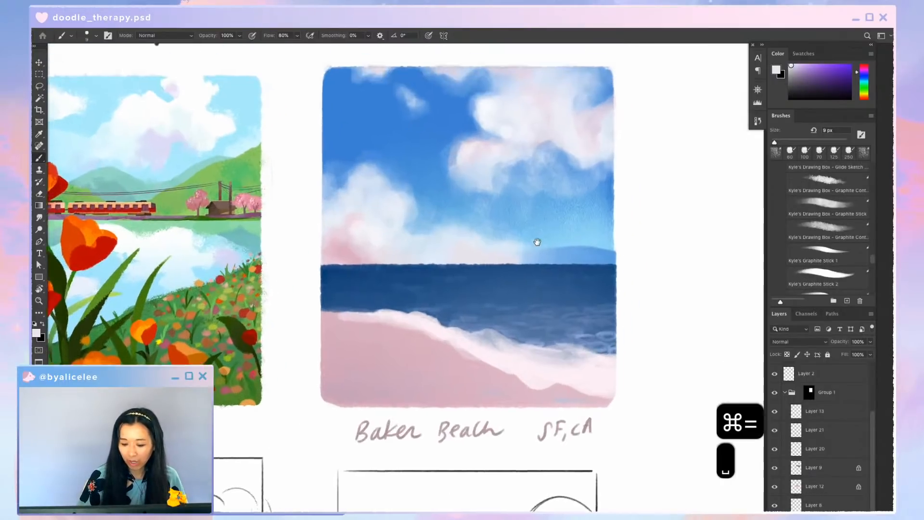
left_click_drag(509, 203, 499, 217)
key("v")
mouse_move(464, 163)
left_mouse_down()
mouse_move(470, 189)
mouse_move(475, 177)
left_mouse_up()
key("super+z")
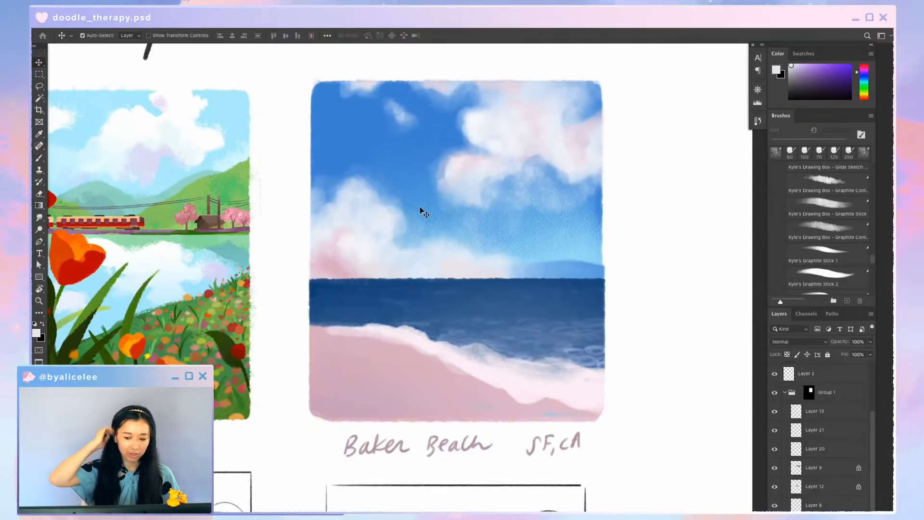
Check the brush library's options for the Get More Brushes command without running it
left_click(870, 116)
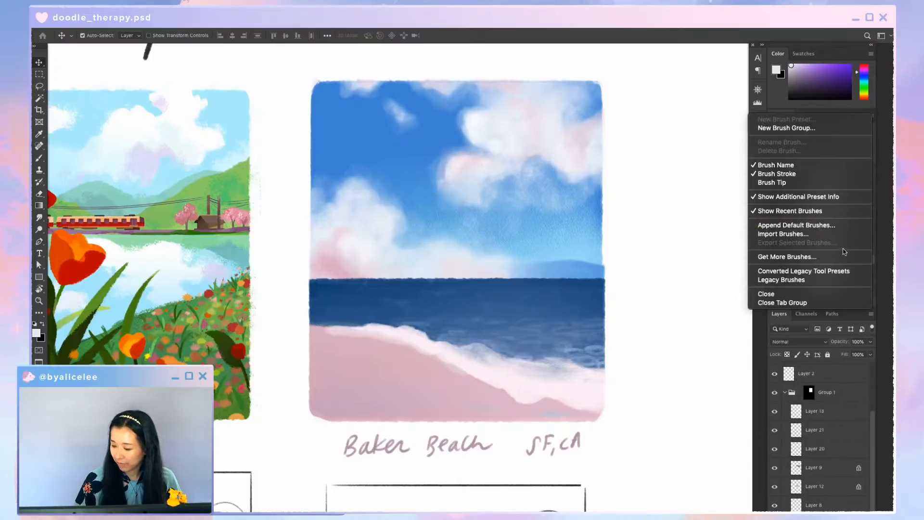
left_click(644, 312)
left_click(871, 118)
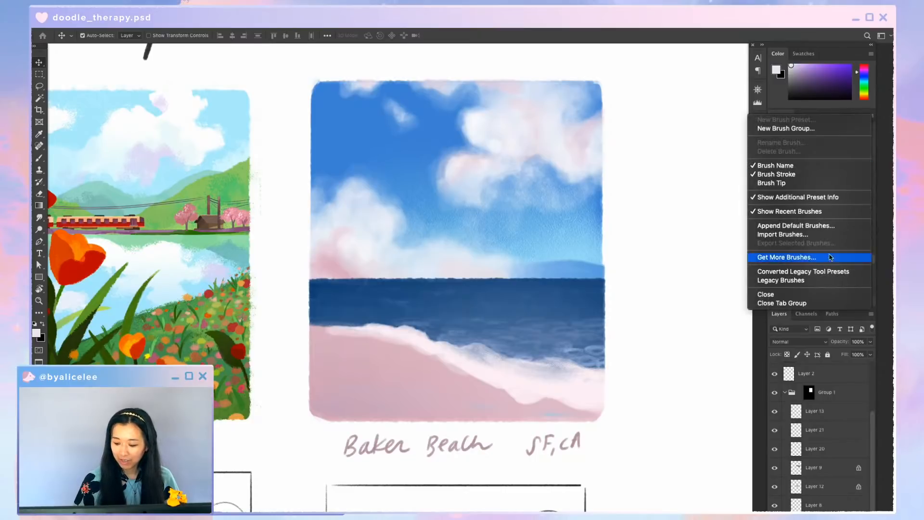
left_click(697, 148)
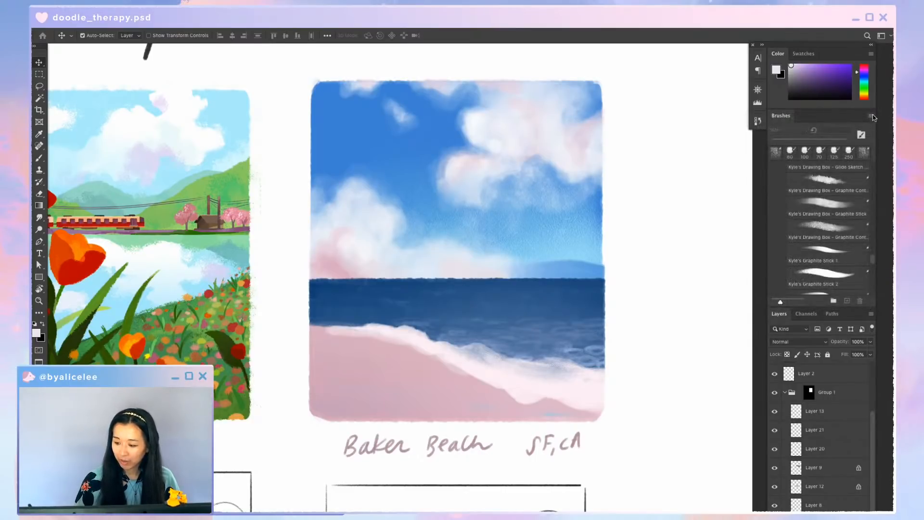
left_click(872, 118)
left_click(656, 243)
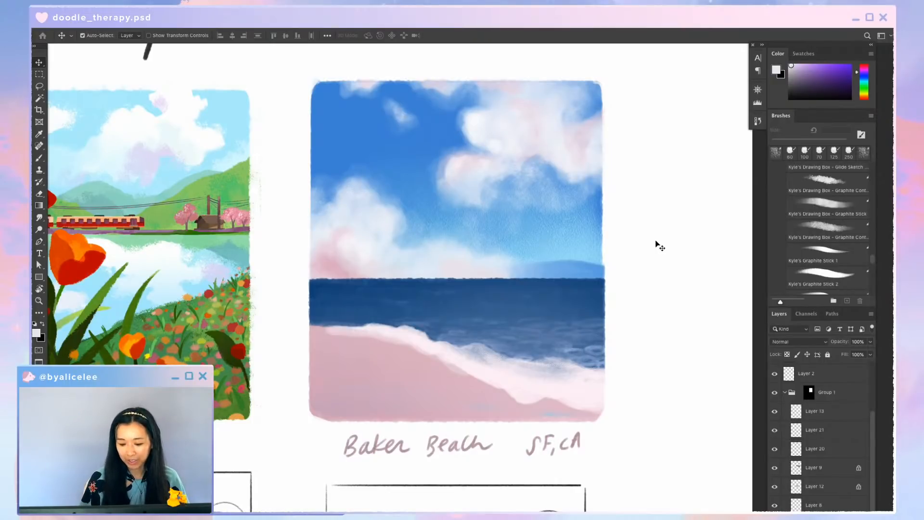
Lock the upper cloud layer's transparent pixels and brighten the cloud with a gradient in the pale pink-white sampled from the beach foam
key("super+minus")
key("super+equal")
key("v")
left_click_drag(532, 128, 434, 425)
key("super+z")
key("v")
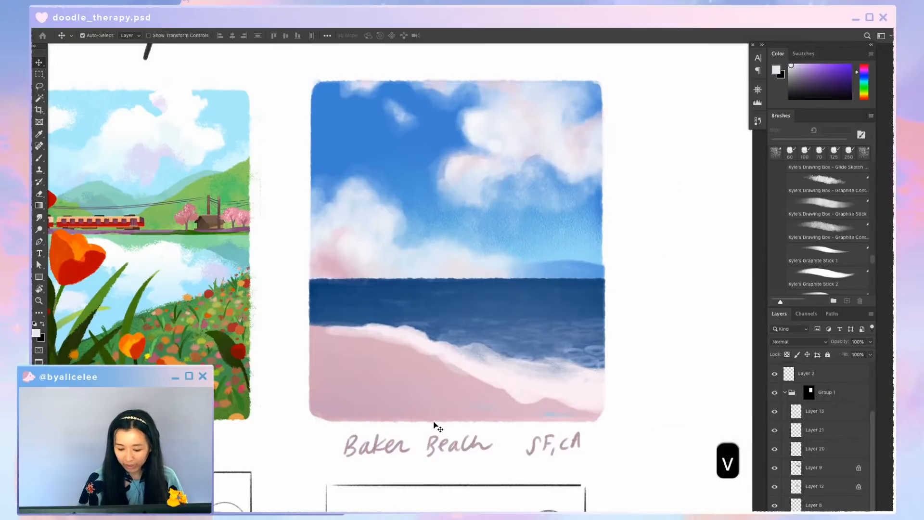
key("slash")
key("i")
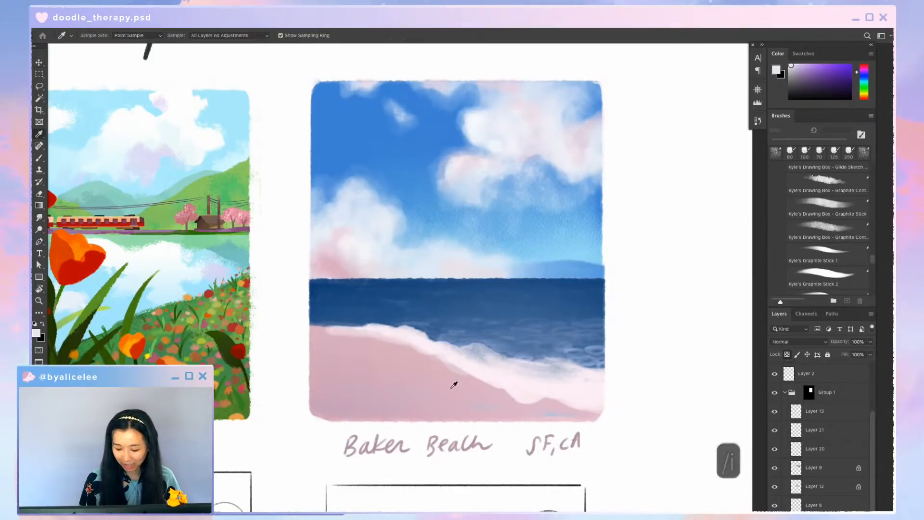
left_click(460, 359)
key("g")
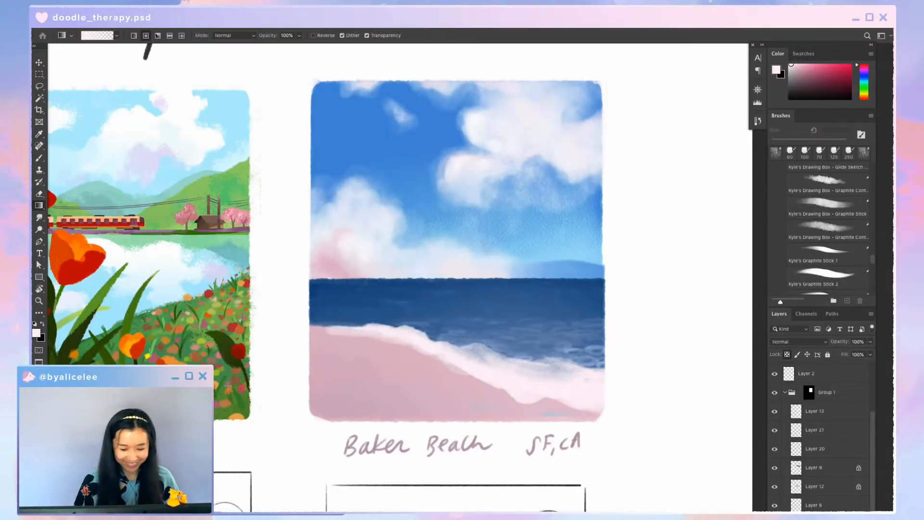
Review the postcards page at a smaller scale, save the document, and return to the Baker Beach postcard
key("super+minus")
key("super+minus")
left_click_drag(592, 268, 624, 151)
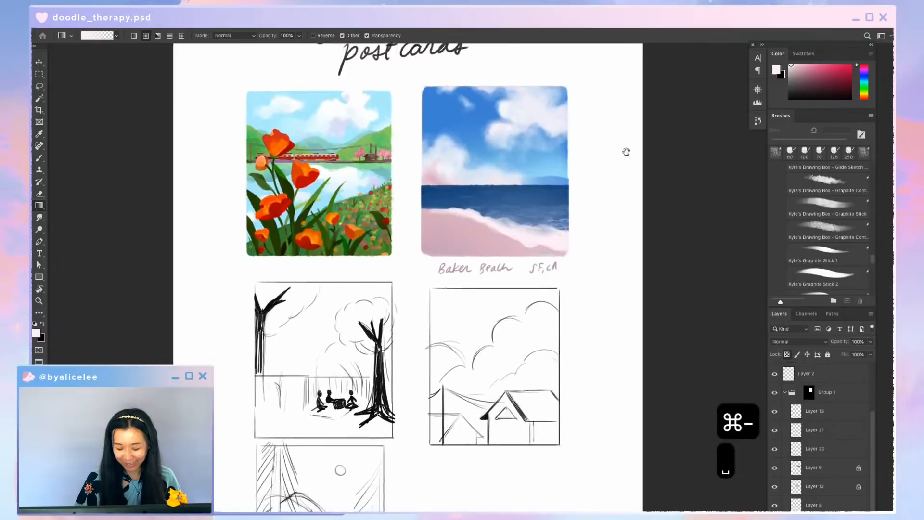
key("super+s")
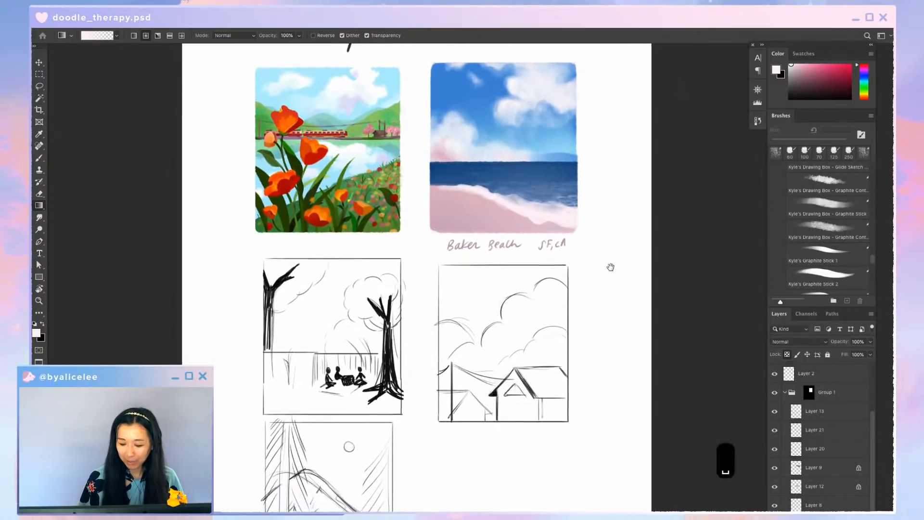
left_click_drag(616, 273, 606, 293)
key("super+equal")
left_click_drag(588, 260, 544, 276)
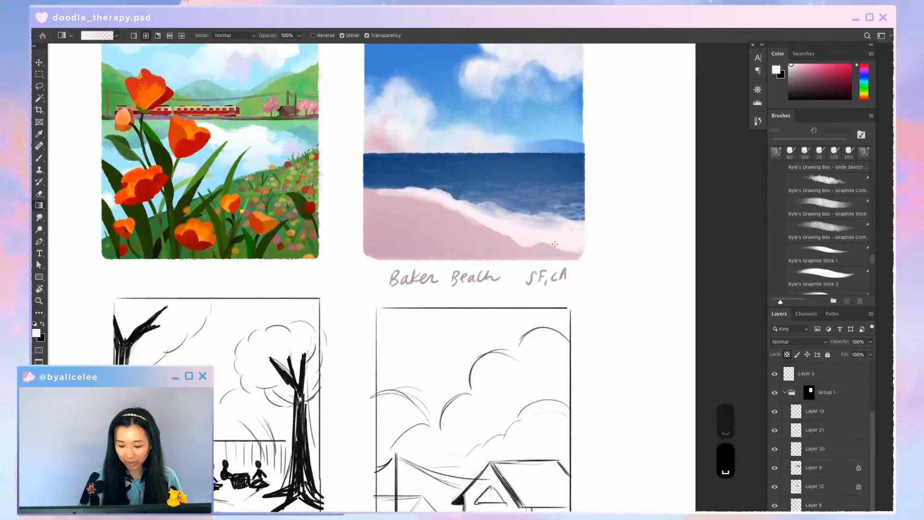
Warm the sand layer with Hue/Saturation at Hue +22, Saturation +20 and Lightness +17, and save the document
key("v")
left_click_drag(542, 165, 499, 258)
key("super+z")
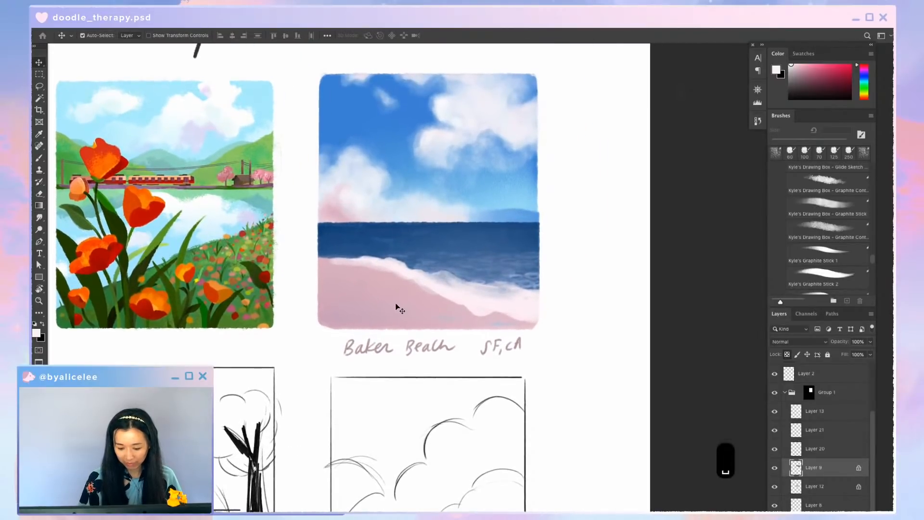
left_click(395, 302)
key("super+u")
left_click_drag(667, 189, 659, 167)
left_click_drag(671, 167, 677, 166)
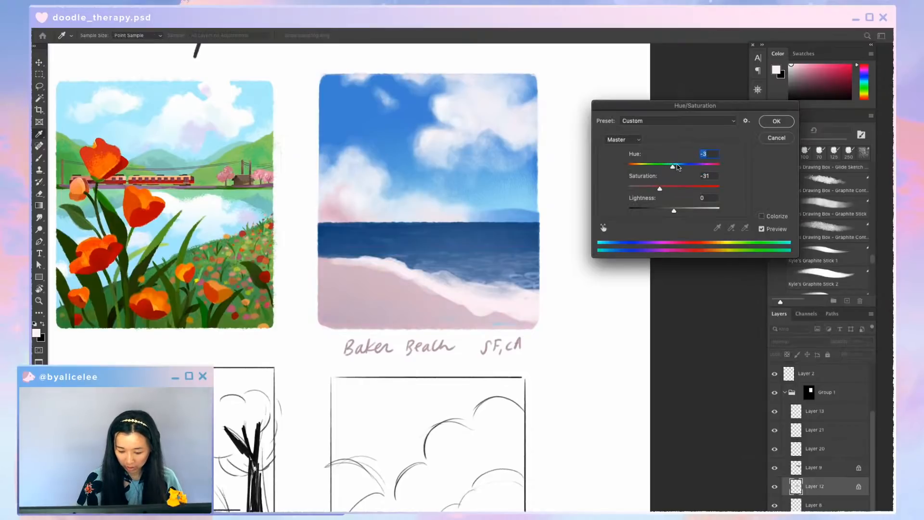
left_click_drag(673, 211, 676, 188)
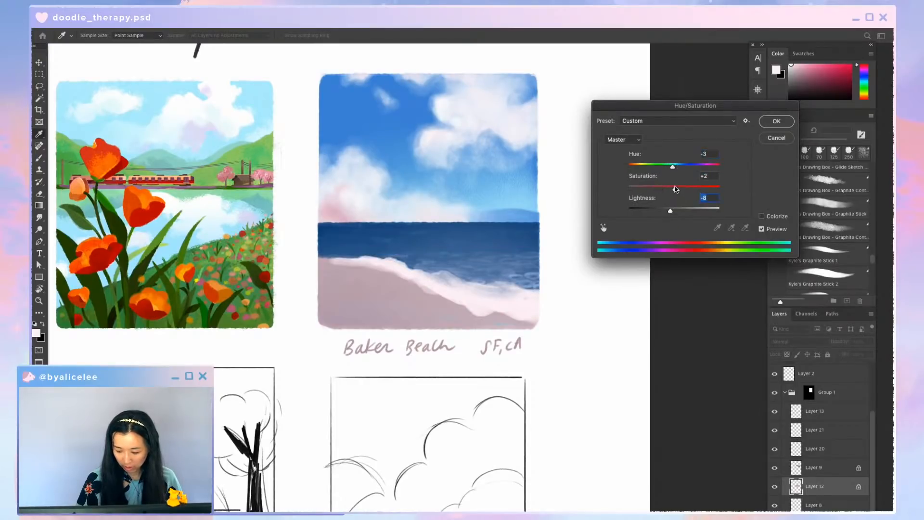
left_click(682, 210)
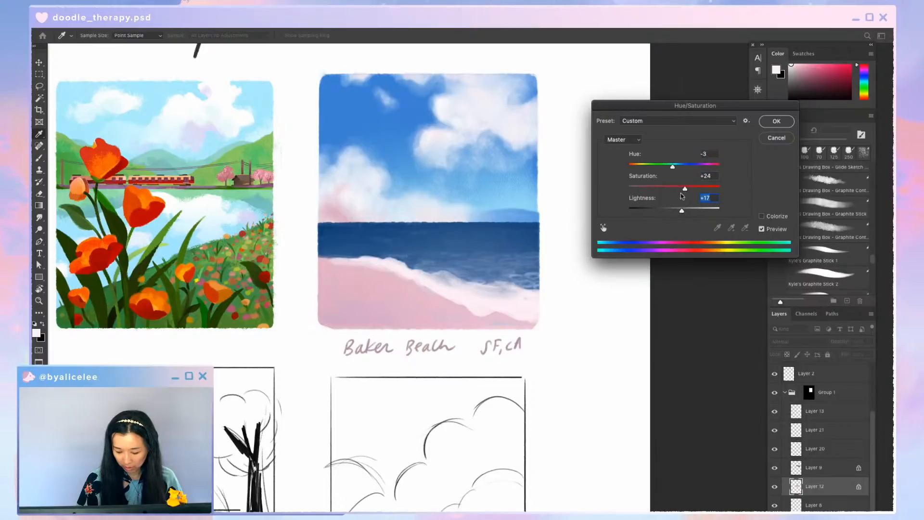
left_click(683, 164)
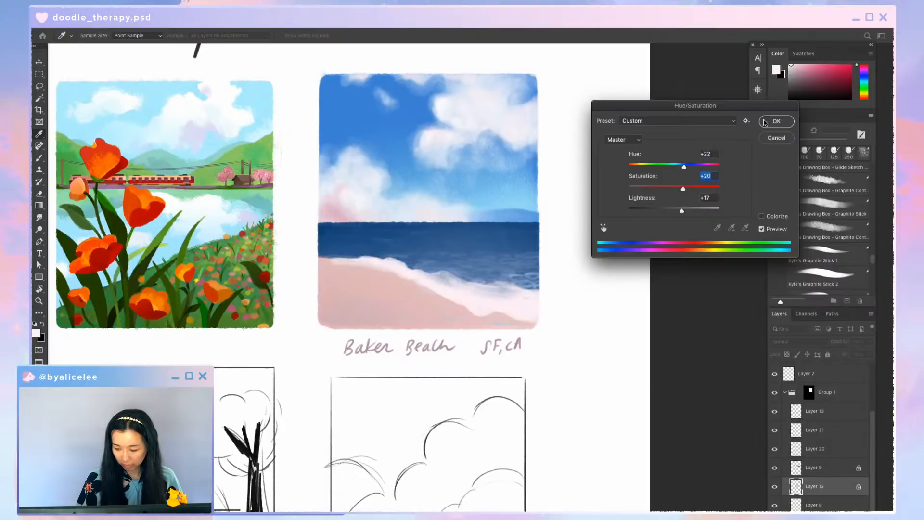
left_click(775, 121)
key("super+s")
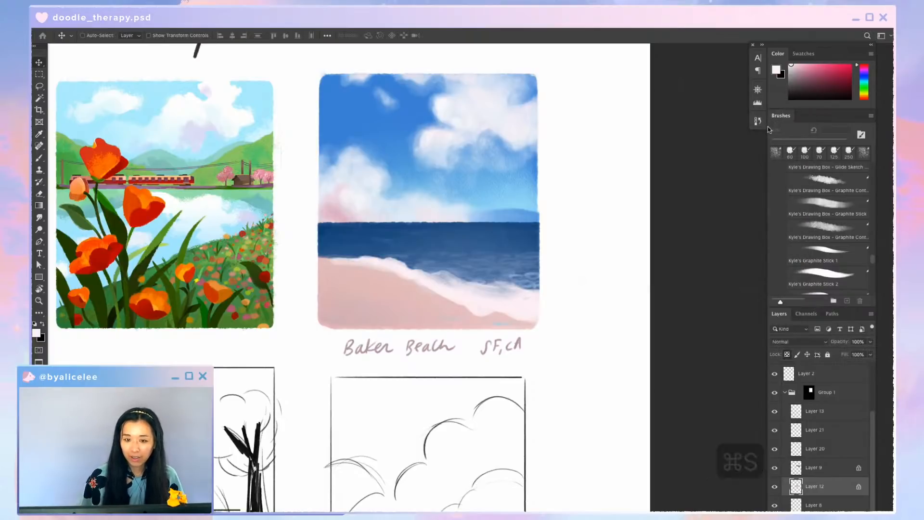
Add a new layer directly above the sand layer and choose a dusty, darker pink as the painting colour
key("super+shift+n")
key("Return")
key("i")
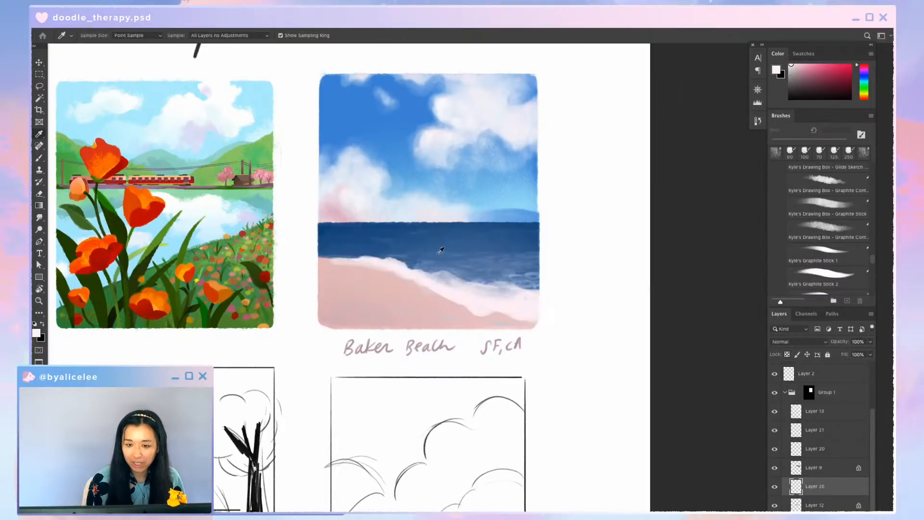
key("super+equal")
left_click_drag(492, 227, 522, 194)
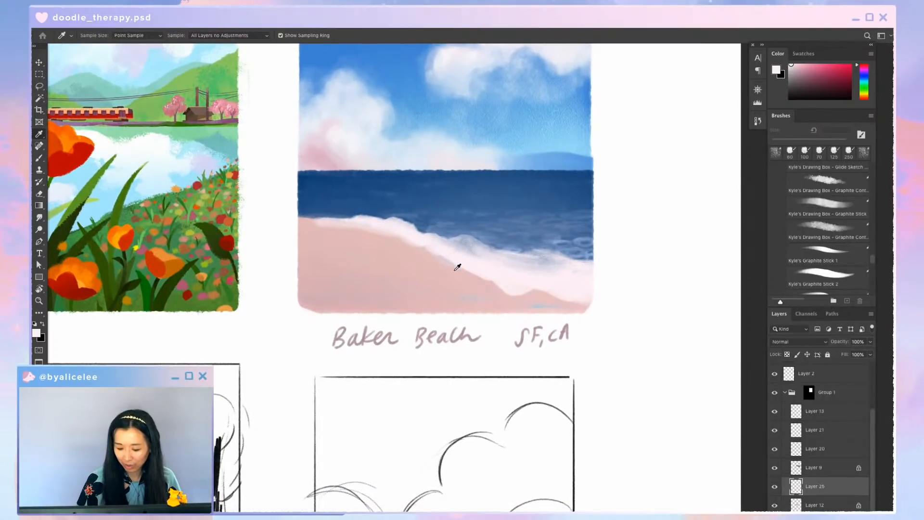
left_click(801, 72)
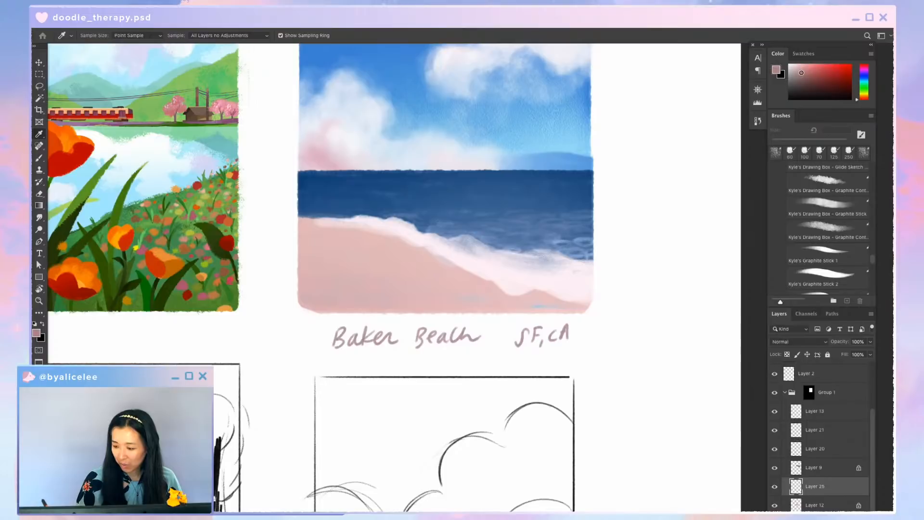
Enlarge the Happy HB brush to 30 px and paint thin shadow strokes on the sand along the foam's edge
key("r")
mouse_move(634, 180)
left_mouse_down()
mouse_move(575, 300)
mouse_move(474, 278)
left_mouse_up()
key("b")
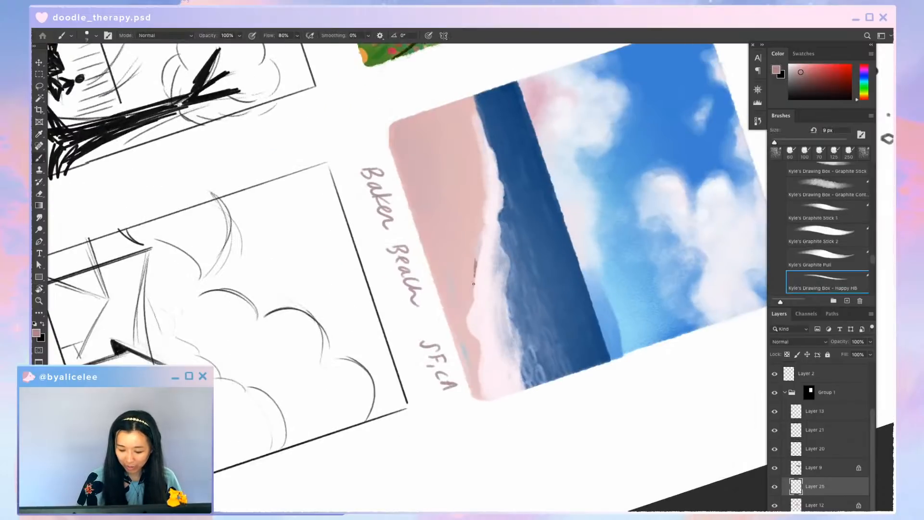
key("b")
key("bracketright")
key("bracketright")
key("bracketright")
key("bracketright")
key("bracketright")
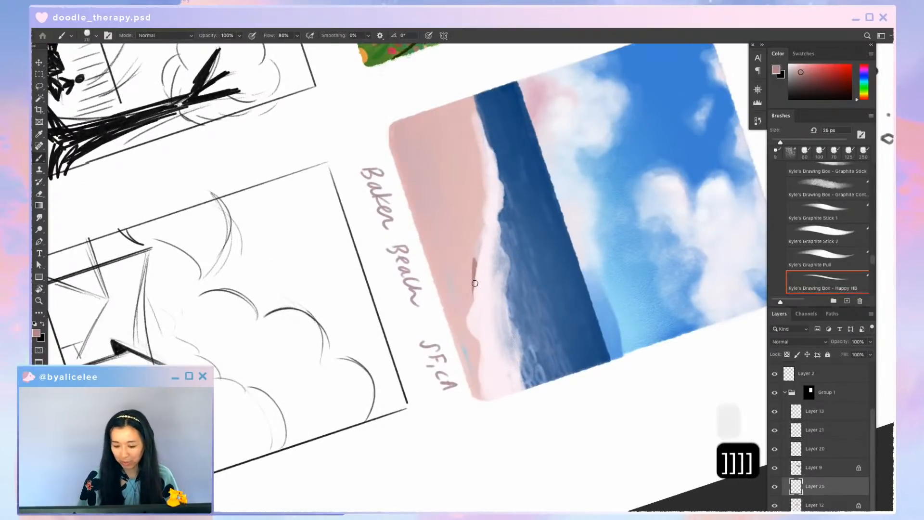
key("Escape")
key("b")
left_click_drag(371, 226, 396, 234)
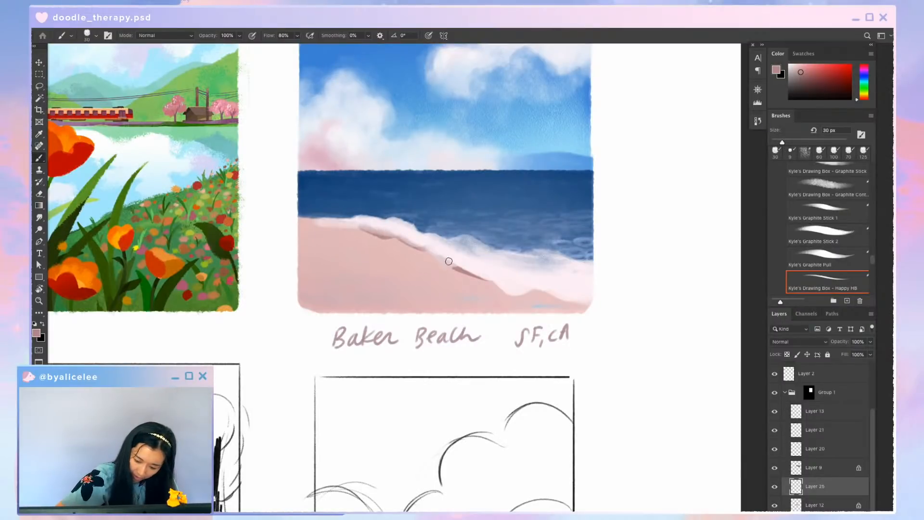
Soften the new shadow strokes beside the foam with a 90 px textured eraser
key("e")
key("e")
key("0")
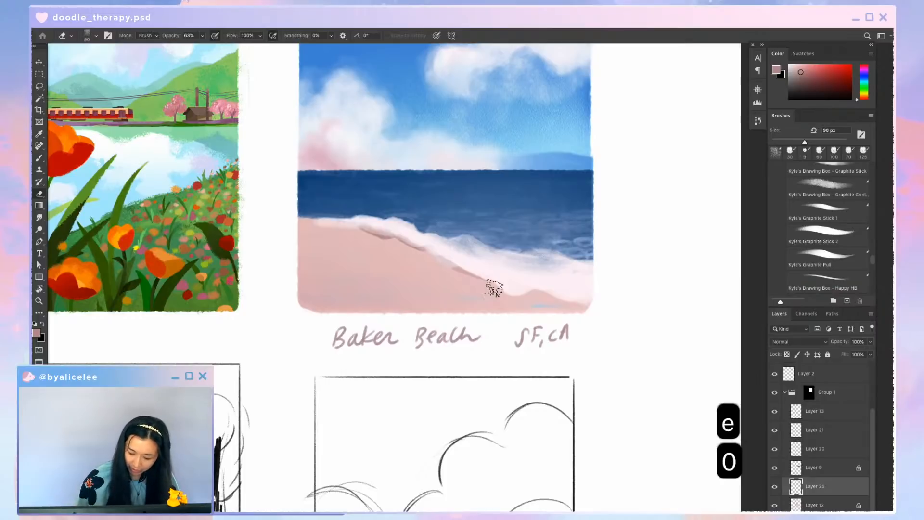
key("e")
Extend the dusty pink shadow along the rest of the foam edge to the beach's lower right corner
key("b")
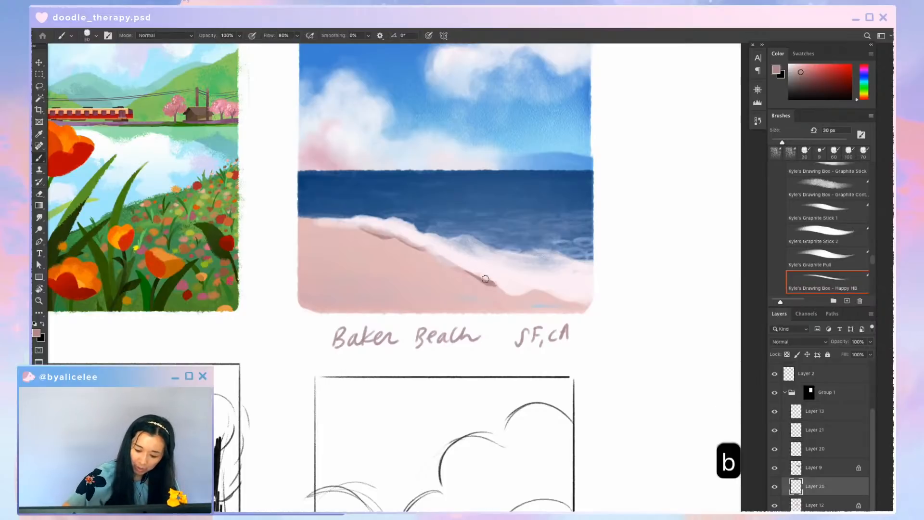
mouse_move(485, 278)
left_mouse_down()
mouse_move(579, 304)
mouse_move(470, 244)
left_mouse_up()
key("b")
key("r")
key("b")
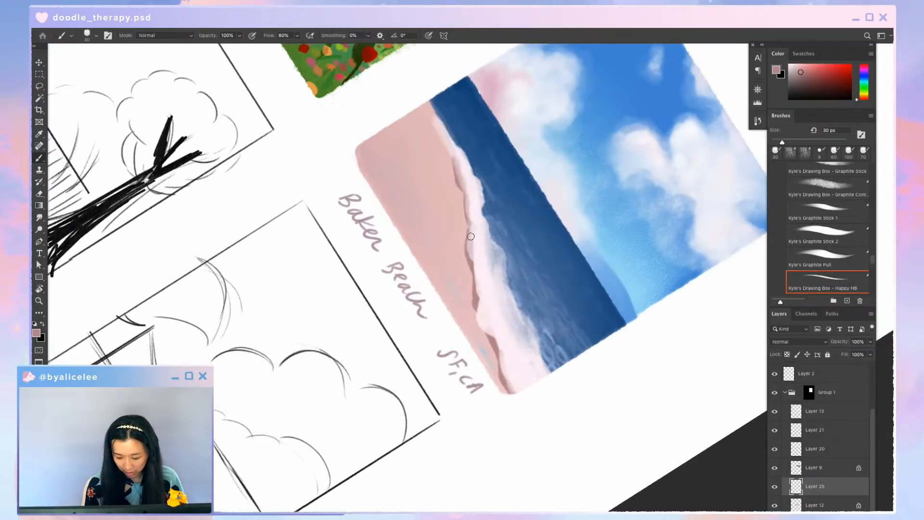
key("Escape")
key("v")
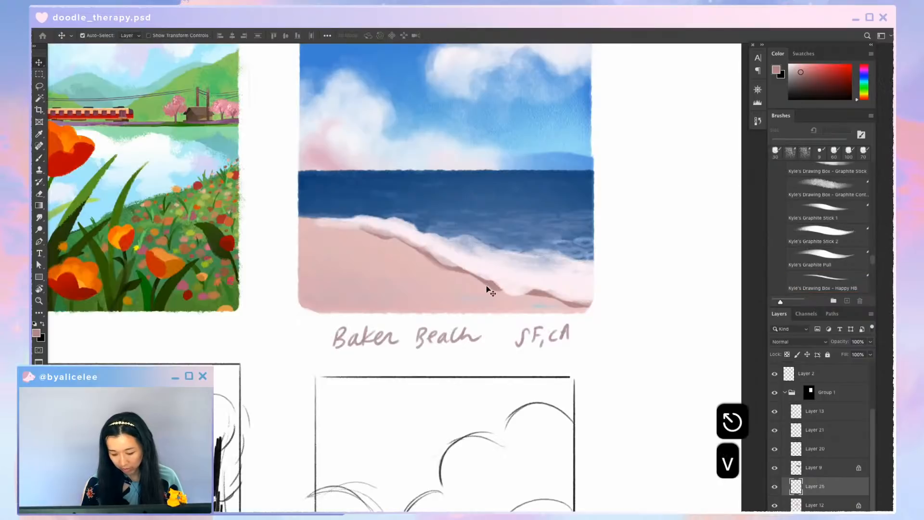
Select the foam layer and sample the foam's pale pinkish white as the painting colour
key("5")
key("r")
left_click_drag(531, 287, 495, 243)
key("v")
left_click(498, 245)
key("i")
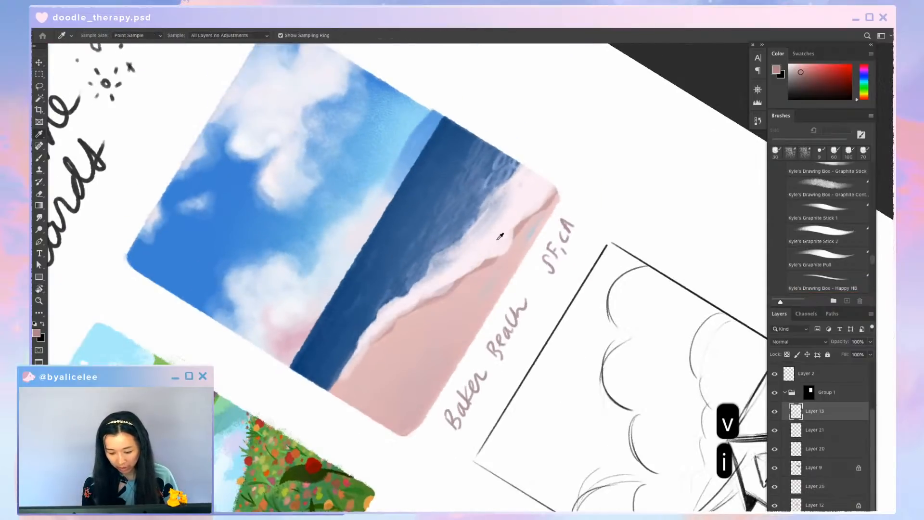
left_click(499, 240)
key("b")
Enlarge the Happy HB brush to 70 px and paint rounded foam bumps over the shadow along the sand's edge
key("bracketright")
key("bracketright")
key("bracketright")
key("bracketright")
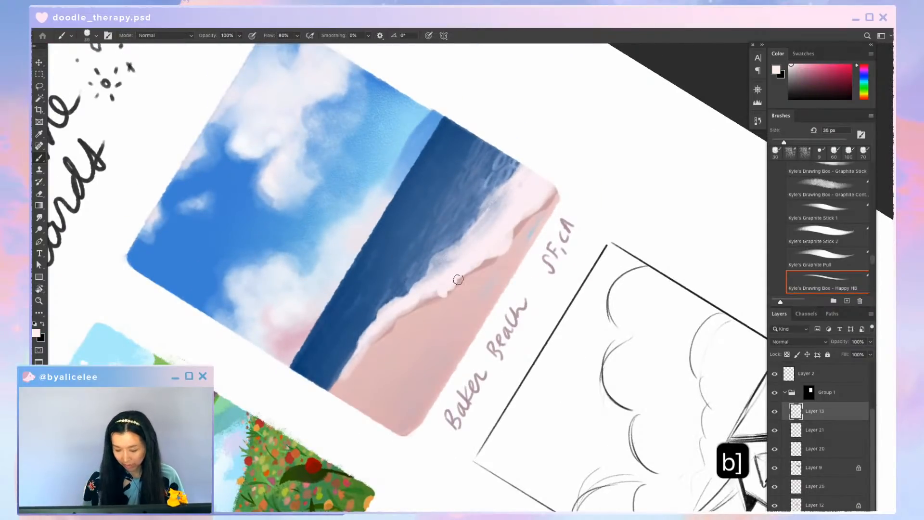
key("super+s")
key("b")
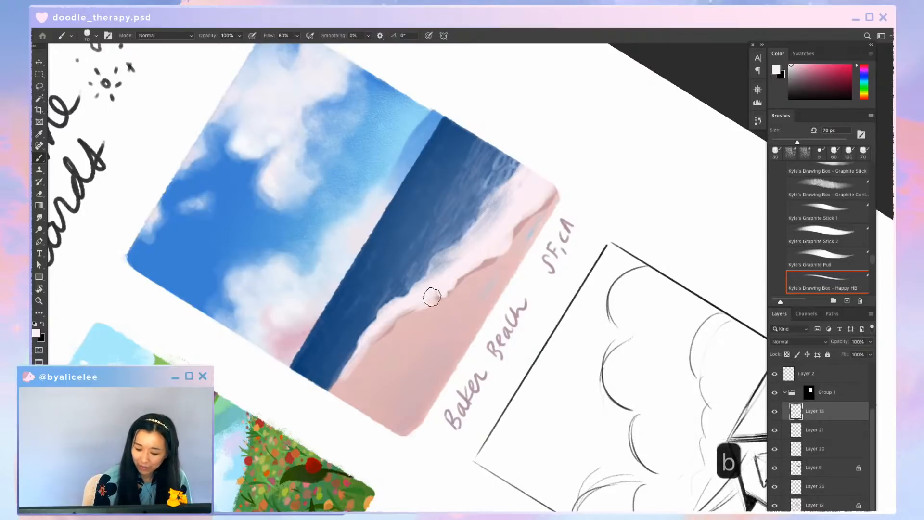
mouse_move(450, 279)
left_mouse_down()
mouse_move(404, 309)
mouse_move(356, 364)
left_mouse_up()
key("Escape")
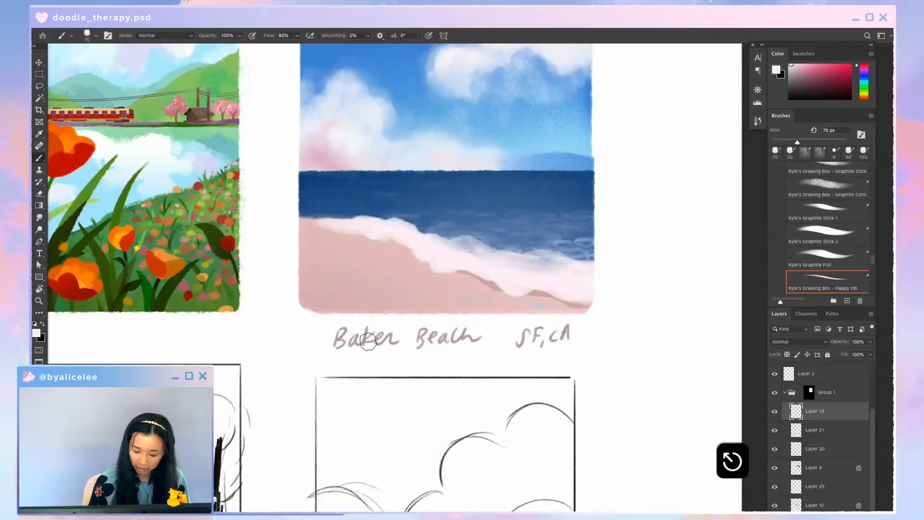
Refine the narrow far end of the foam with the brush and soften its edge with the 90 px textured eraser
key("r")
mouse_move(547, 367)
left_mouse_down()
mouse_move(537, 378)
mouse_move(411, 373)
left_mouse_up()
key("b")
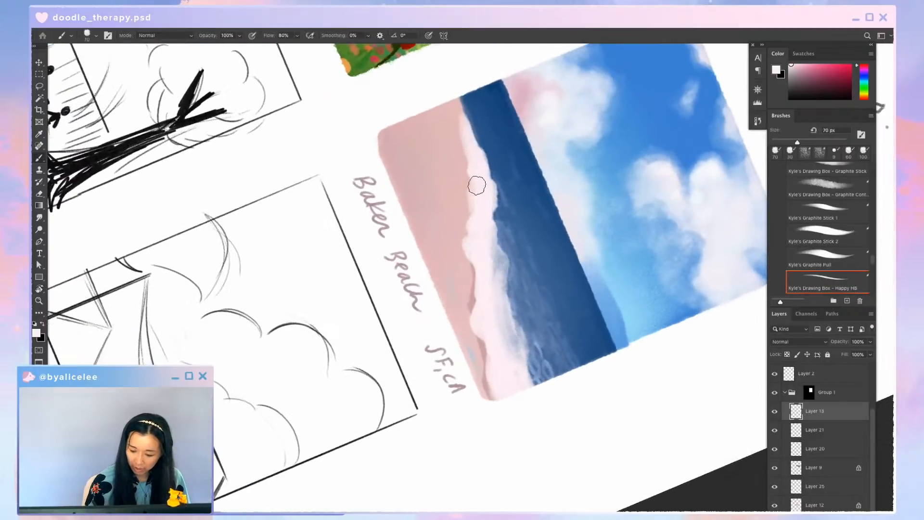
key("e")
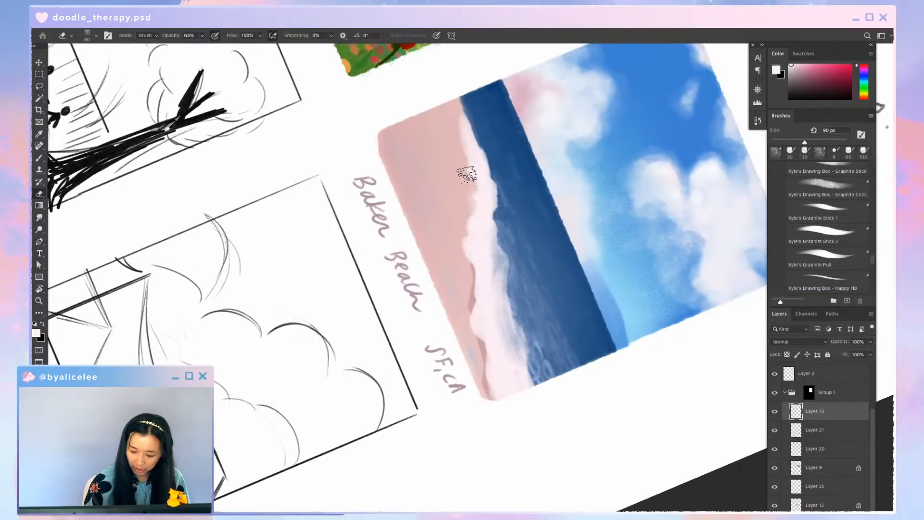
key("Escape")
key("r")
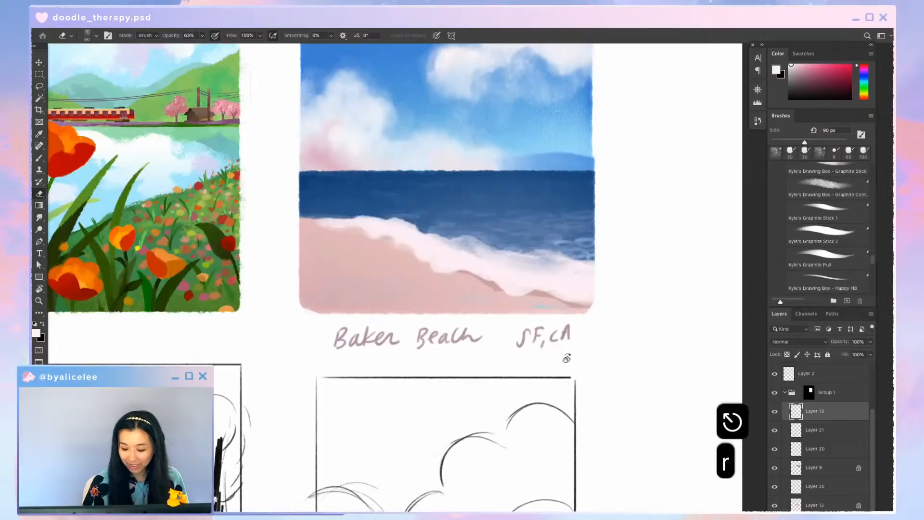
left_click_drag(458, 182, 456, 261)
key("e")
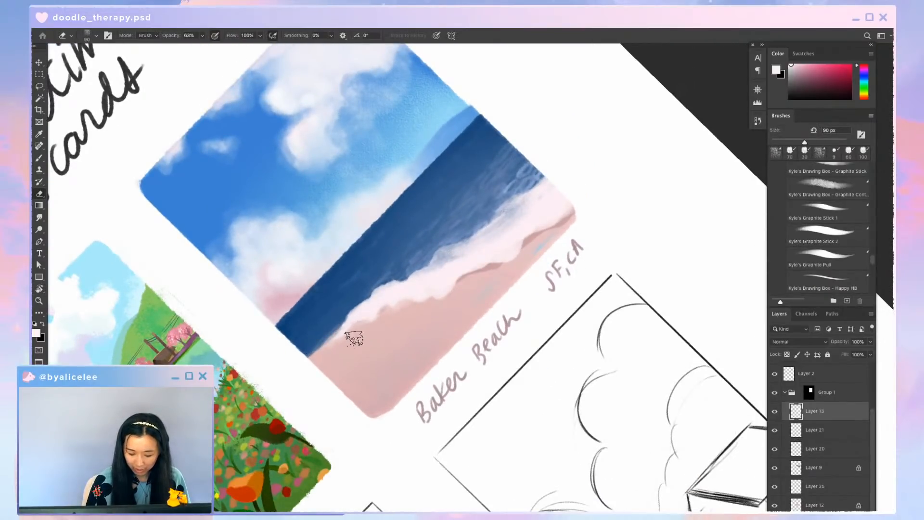
key("Escape")
Fill out the foam near the beach's lower right corner with the 70 px Happy HB brush and save the document
key("b")
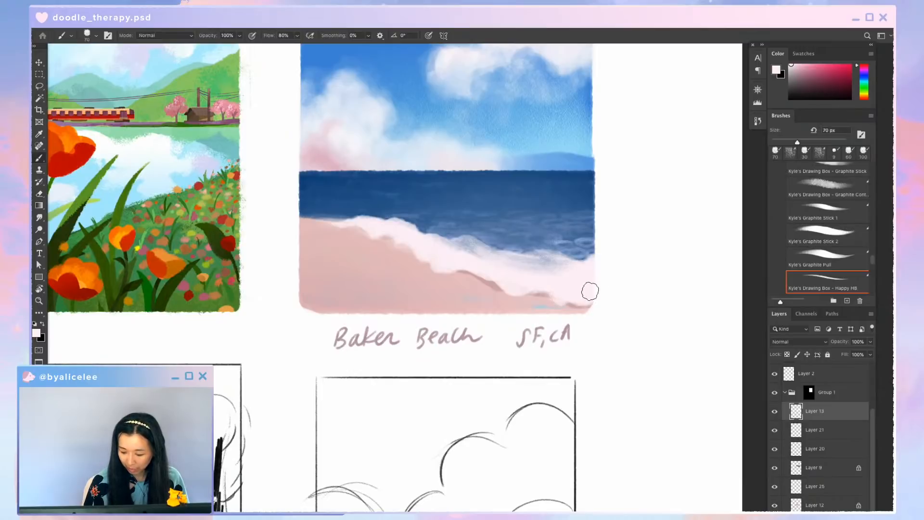
key("super+minus")
key("super+minus")
key("super+equal")
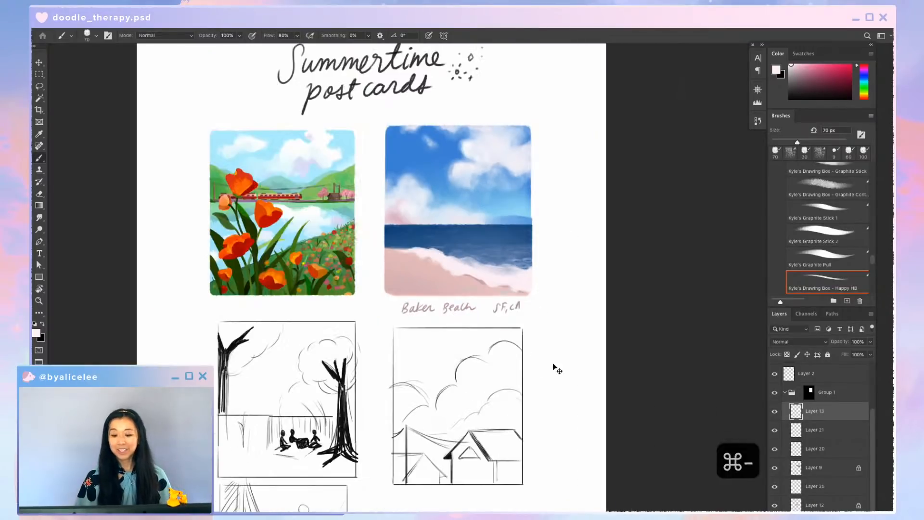
key("super+equal")
key("r")
left_click_drag(470, 279, 629, 120)
key("super+s")
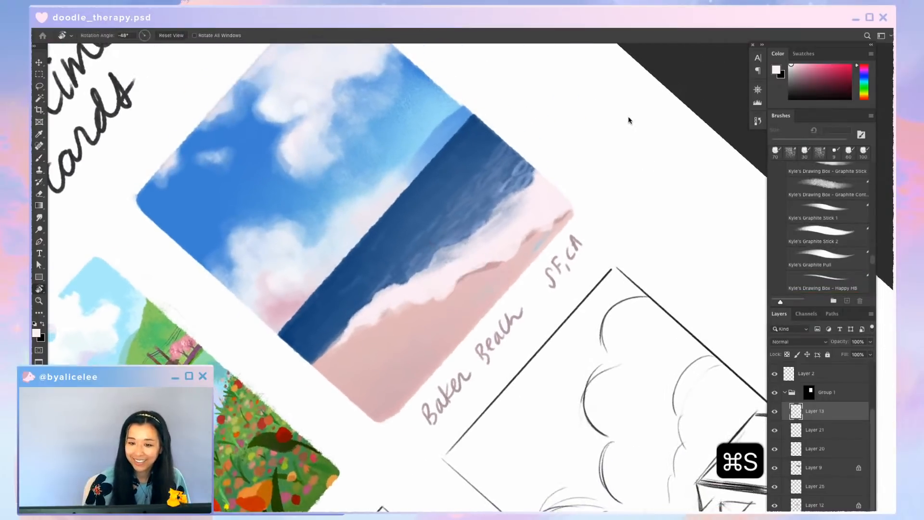
Reduce the Happy HB brush to 50 px and add a new layer directly above the foam layer
key("b")
key("[")
key("[")
key("b")
left_click_drag(501, 155, 487, 170)
key("super+z")
key("super+shift+n")
key("Return")
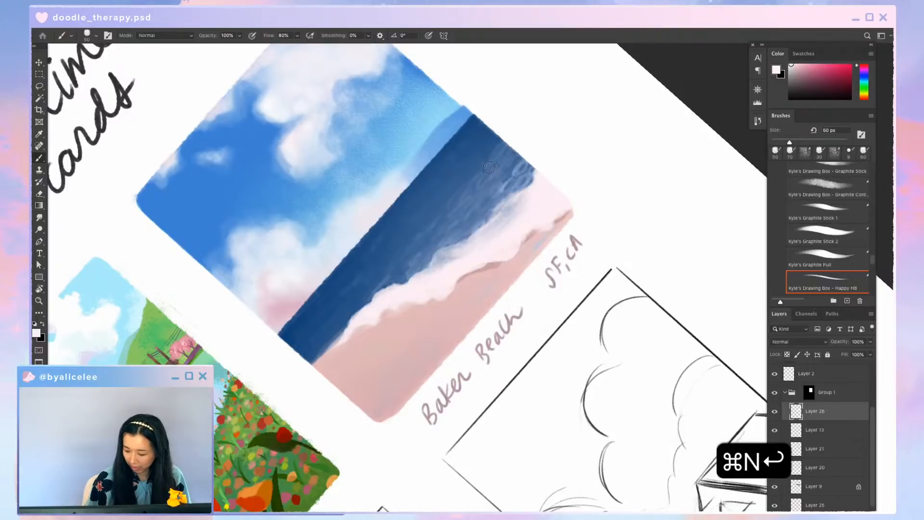
Sample a light blue from the water near the foam and paint a breaking wave at the ocean's right edge
key("i")
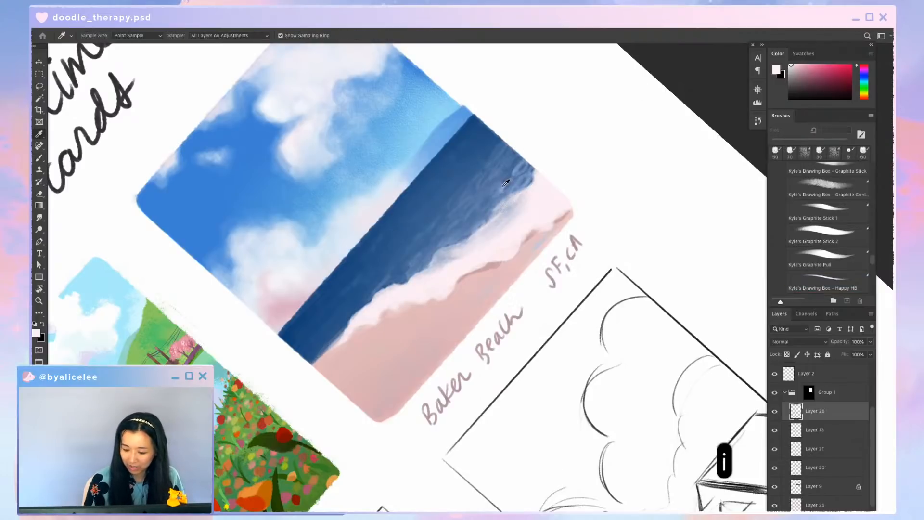
left_click(506, 182)
key("b")
left_click(501, 163)
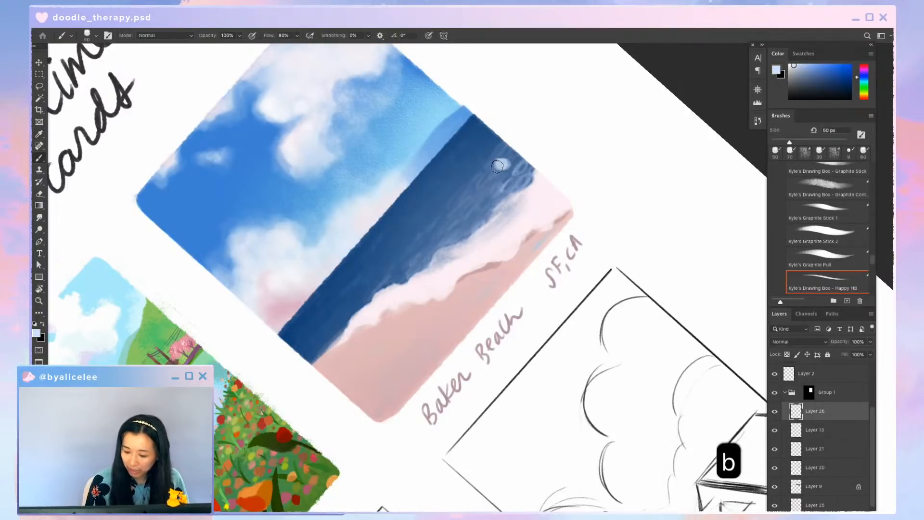
mouse_move(495, 168)
left_mouse_down()
mouse_move(466, 191)
mouse_move(496, 155)
mouse_move(513, 145)
mouse_move(503, 160)
mouse_move(519, 147)
left_mouse_up()
key("r")
mouse_move(573, 135)
left_mouse_down()
mouse_move(560, 360)
mouse_move(554, 313)
left_mouse_up()
key("b")
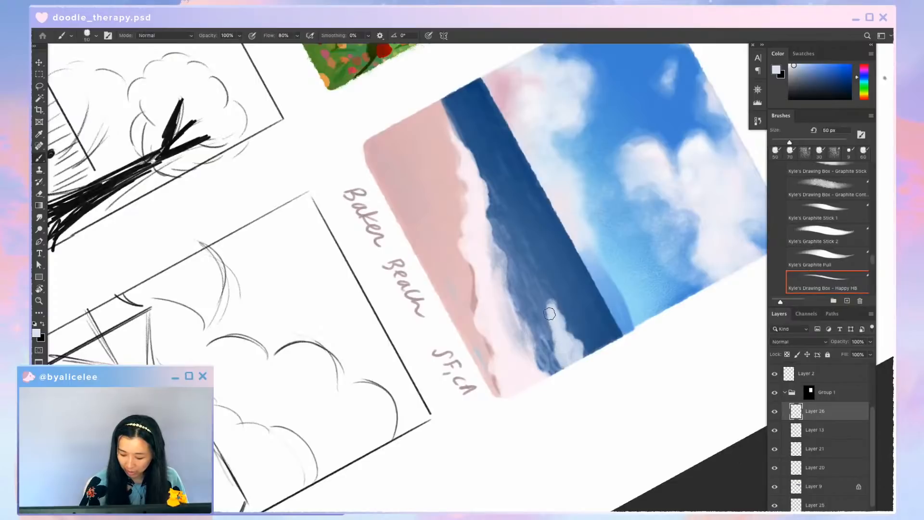
Carve the edges of the right-hand wave with the 90 px textured eraser
key("e")
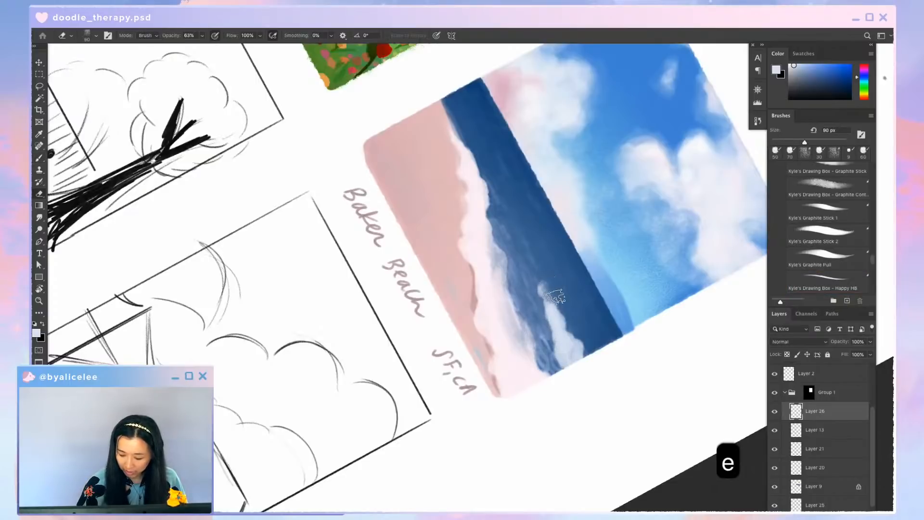
left_click_drag(581, 330, 594, 367)
mouse_move(555, 292)
left_mouse_down()
mouse_move(539, 278)
mouse_move(546, 325)
mouse_move(537, 323)
mouse_move(553, 364)
mouse_move(551, 346)
mouse_move(568, 359)
mouse_move(548, 307)
mouse_move(565, 370)
mouse_move(660, 311)
mouse_move(668, 245)
left_mouse_up()
Extend the right-hand wave inward with the 50 px brush and break up the addition with the textured eraser
key("b")
key("Escape")
key("r")
key("b")
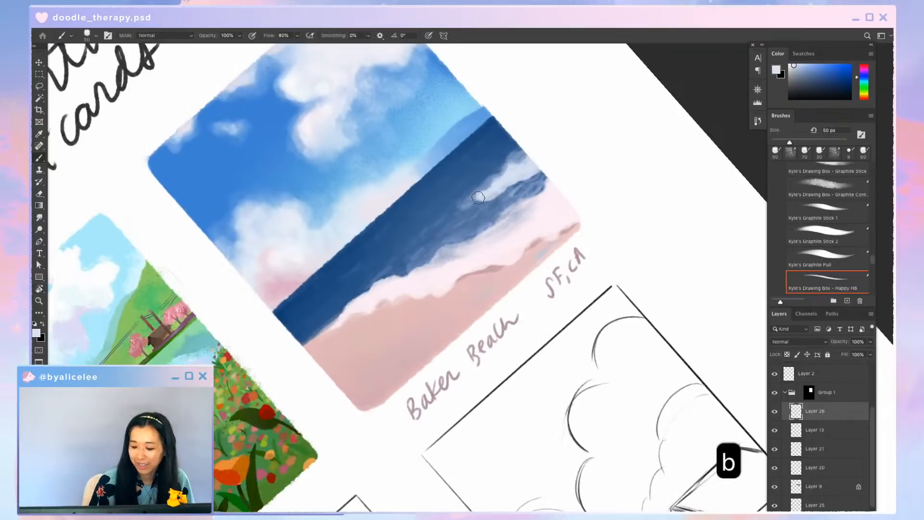
key("e")
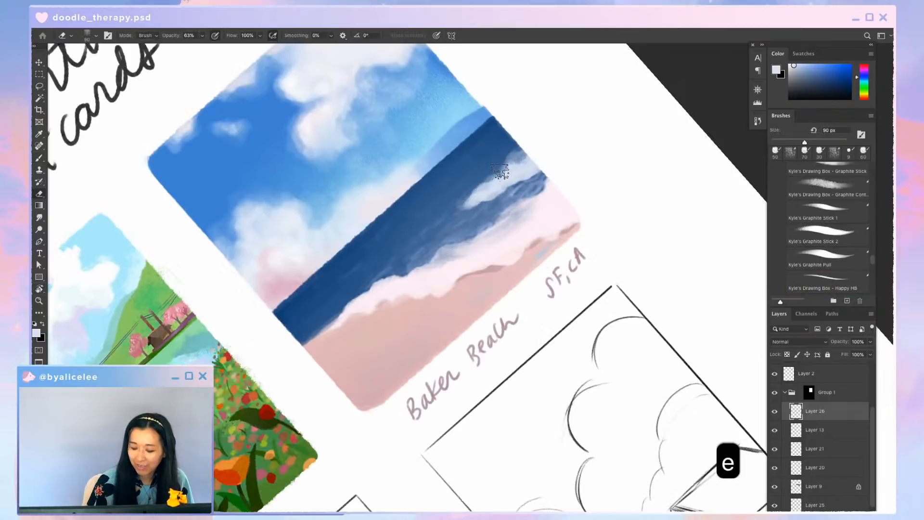
mouse_move(501, 170)
left_mouse_down()
mouse_move(468, 207)
mouse_move(503, 199)
mouse_move(548, 162)
mouse_move(519, 212)
left_mouse_up()
key("Escape")
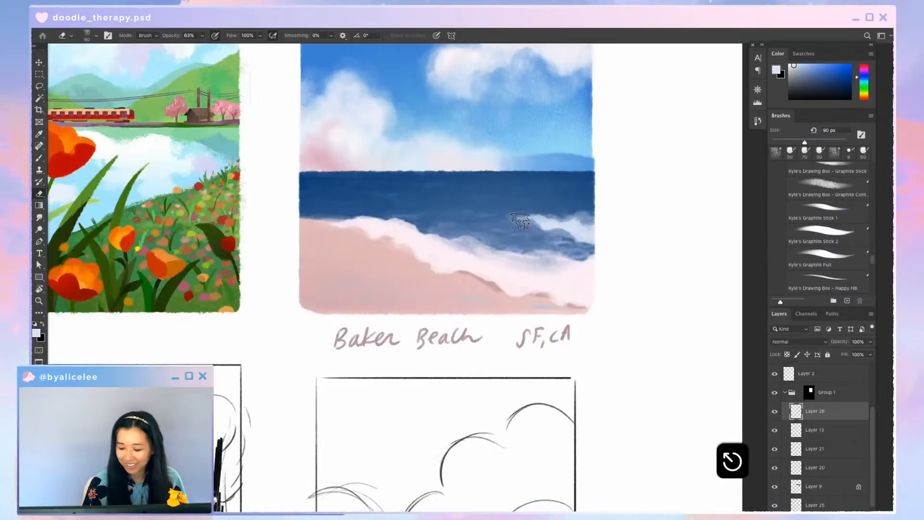
key("e")
Paint a second, smaller light blue wave in the middle of the ocean with the 50 px Happy HB brush
key("r")
left_click_drag(649, 253, 599, 149)
key("b")
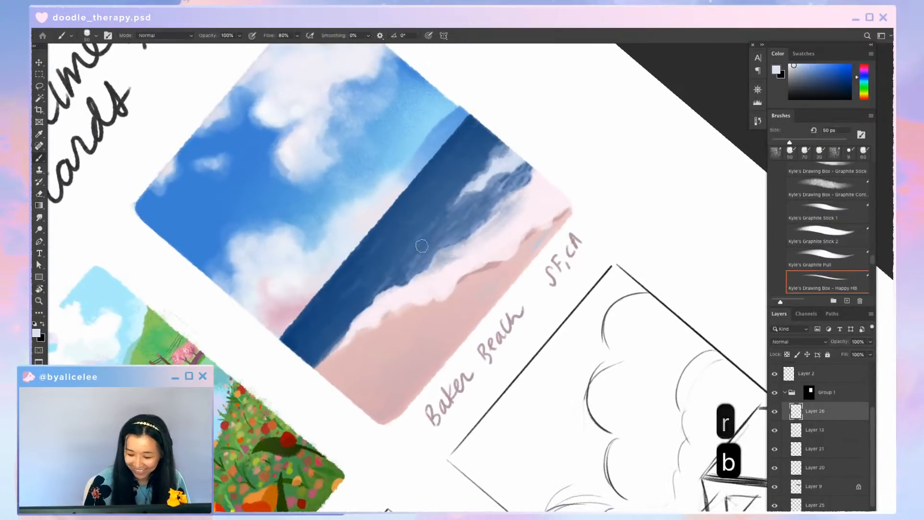
mouse_move(423, 241)
left_mouse_down()
mouse_move(381, 272)
mouse_move(421, 242)
mouse_move(383, 261)
mouse_move(394, 247)
mouse_move(412, 240)
mouse_move(378, 264)
mouse_move(453, 225)
left_mouse_up()
Thin the middle wave to a slim crest with the 90 px textured eraser and save the document
key("e")
key("Escape")
key("r")
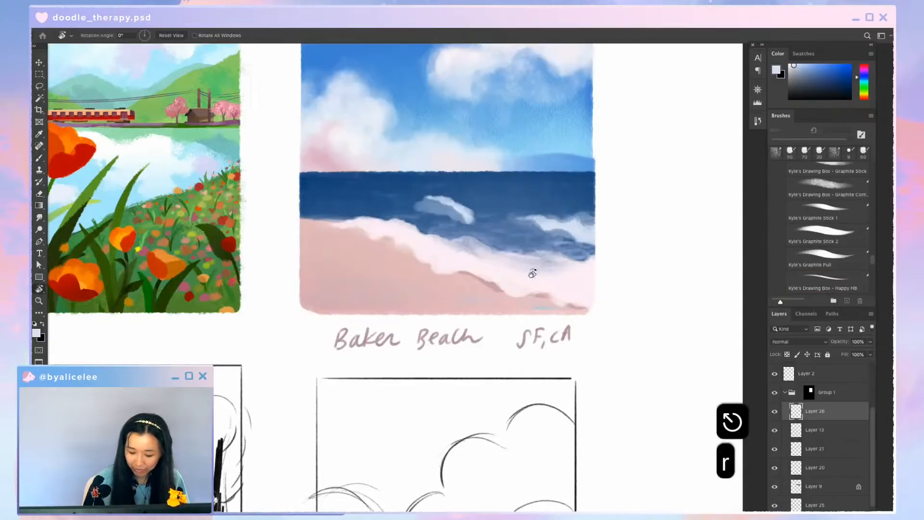
left_click_drag(532, 272, 501, 331)
key("e")
left_click_drag(521, 210, 519, 248)
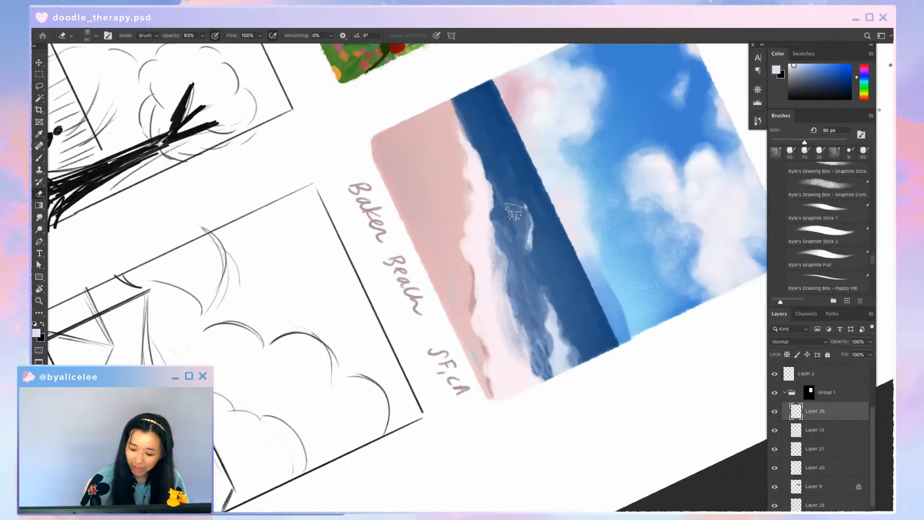
left_click_drag(514, 212, 526, 254)
key("Escape")
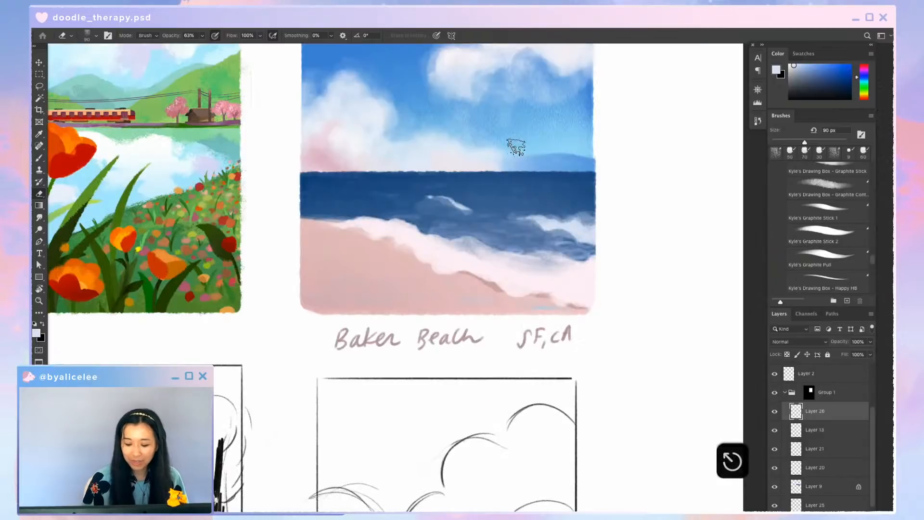
key("super+s")
key("Escape")
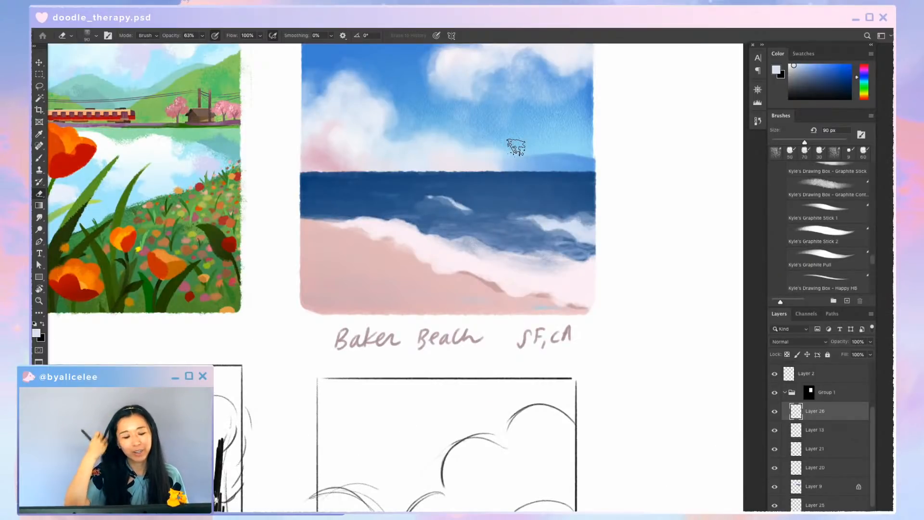
Lower the brush opacity to 59% and paint soft, translucent foam over the middle wave
key("b")
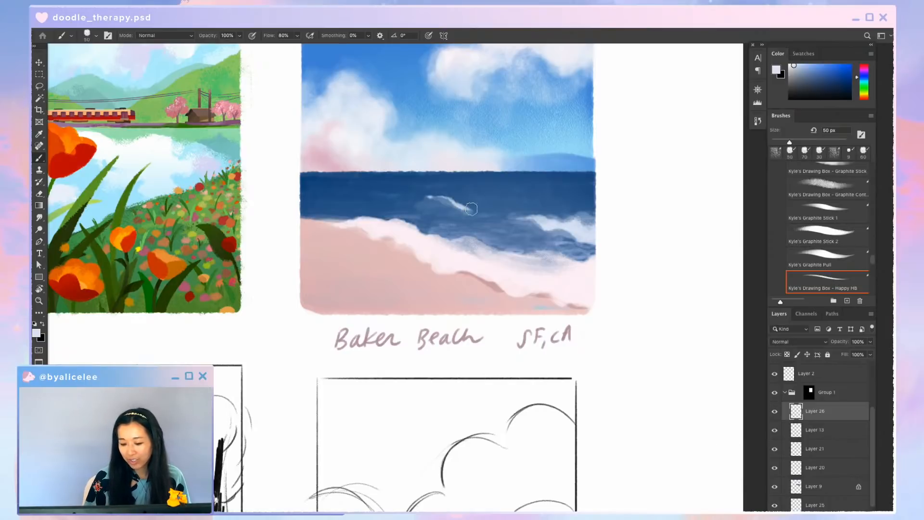
left_click(354, 113)
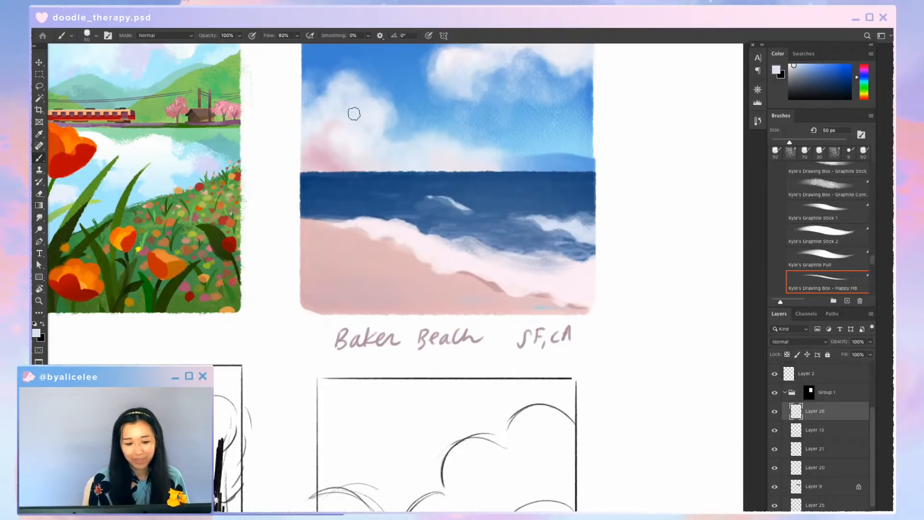
left_click(239, 35)
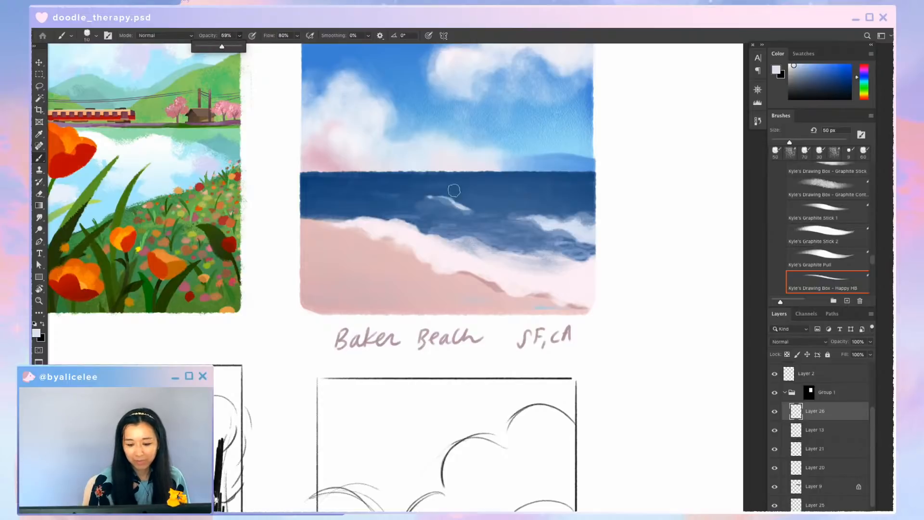
left_click(441, 207)
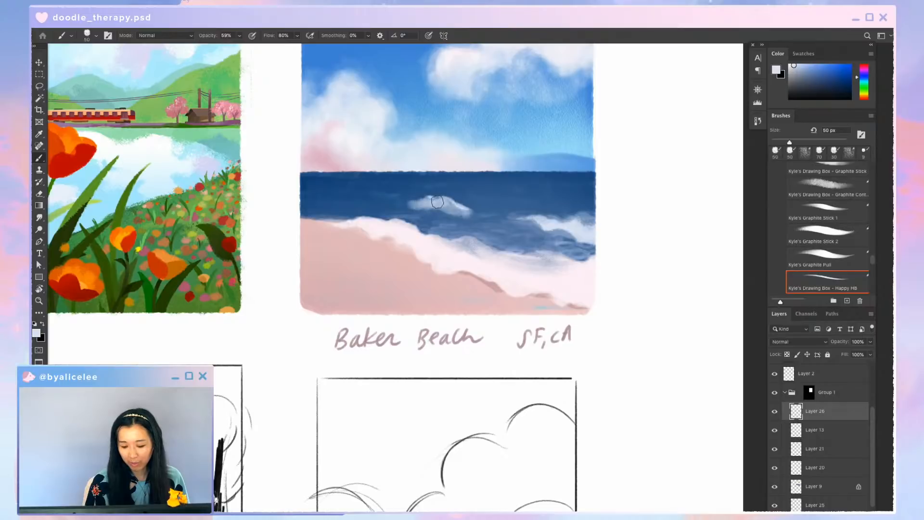
left_click_drag(437, 202, 466, 212)
Reduce the textured eraser to 50 px and carve the upper edge of the middle wave
key("r")
key("e")
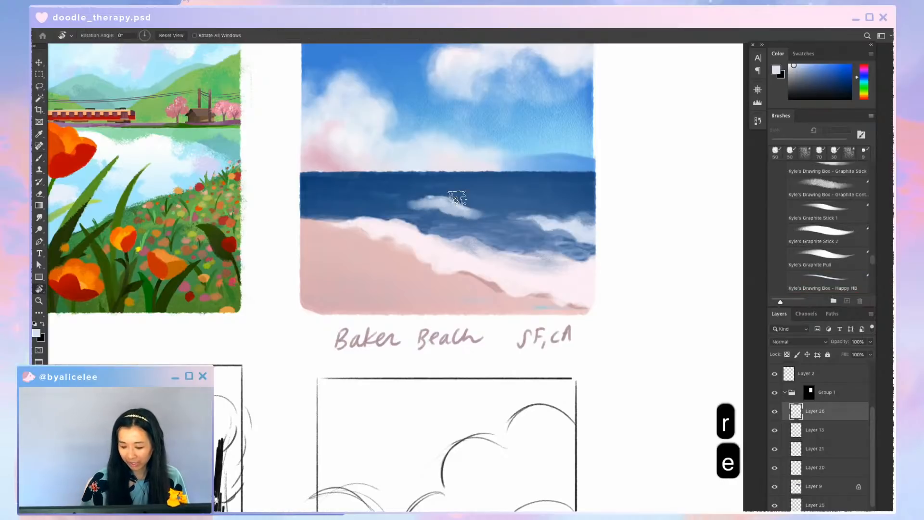
key("bracketleft")
key("bracketleft")
key("bracketleft")
key("bracketleft")
key("r")
left_click_drag(557, 333, 496, 378)
key("e")
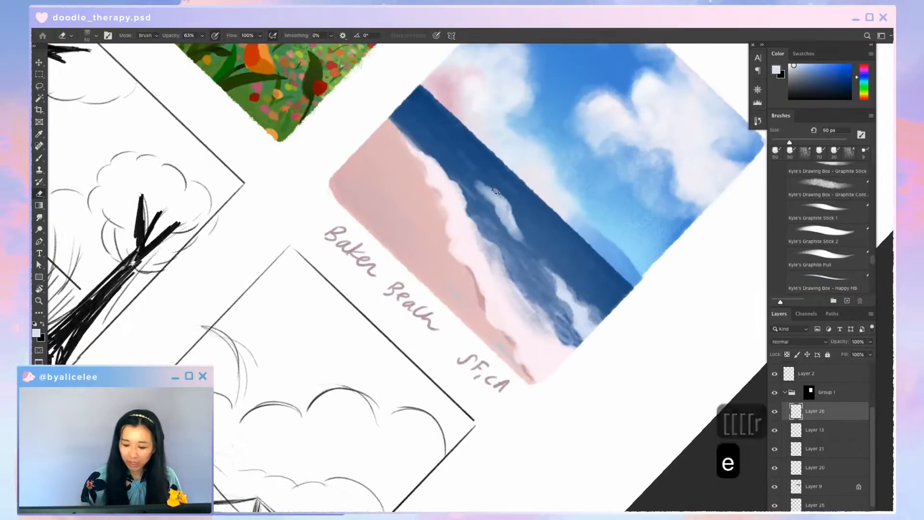
left_click_drag(492, 187, 512, 217)
key("super+z")
key("e")
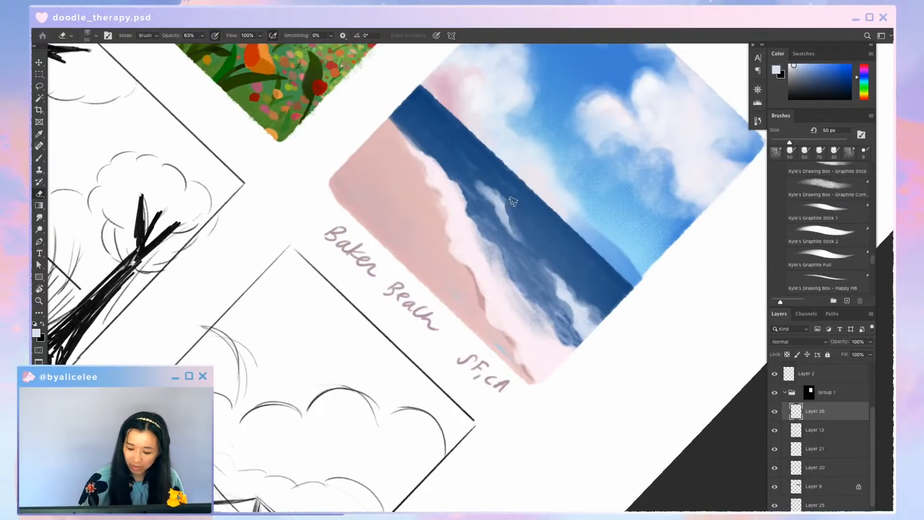
Trim the shore-facing edge of the middle wave with the 50 px textured eraser
key("r")
mouse_move(543, 243)
left_mouse_down()
mouse_move(468, 258)
mouse_move(392, 256)
left_mouse_up()
key("e")
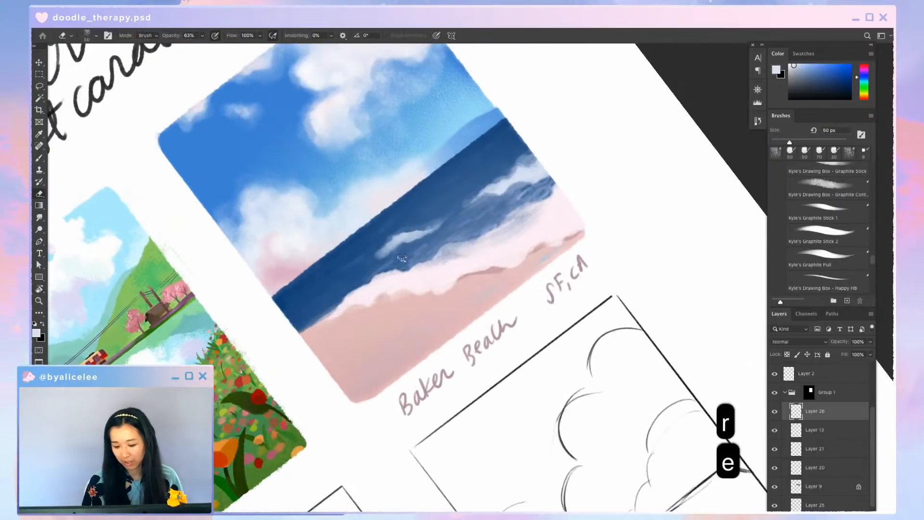
key("Escape")
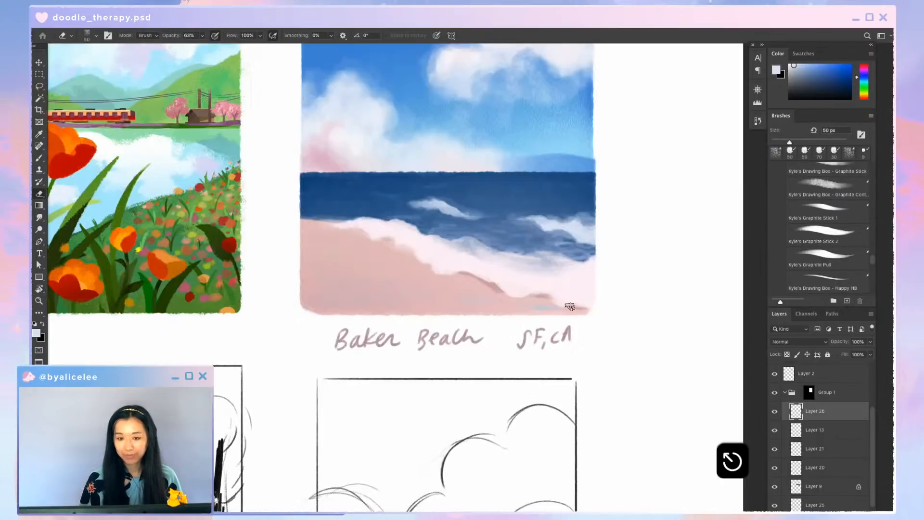
Save the document with the two new ocean waves
key("super+minus")
key("super+s")
key("super+equal")
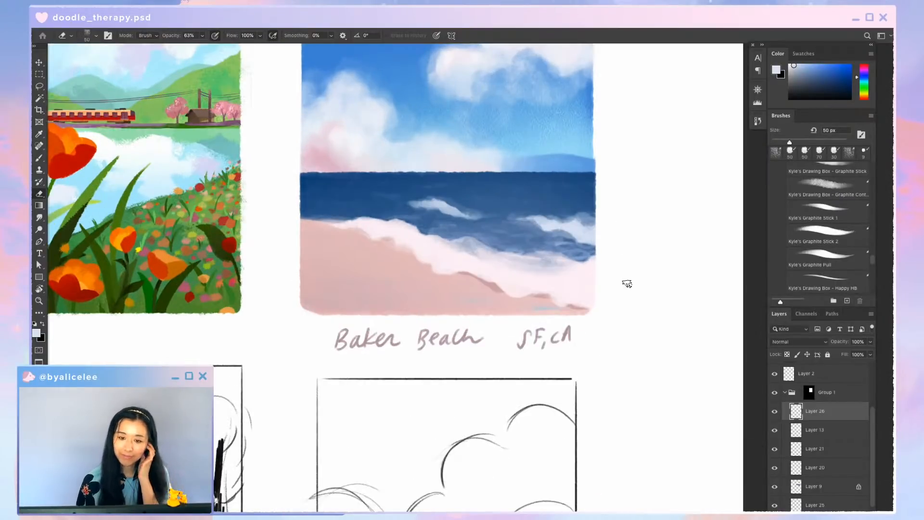
left_click_drag(561, 229, 527, 270)
key("super+s")
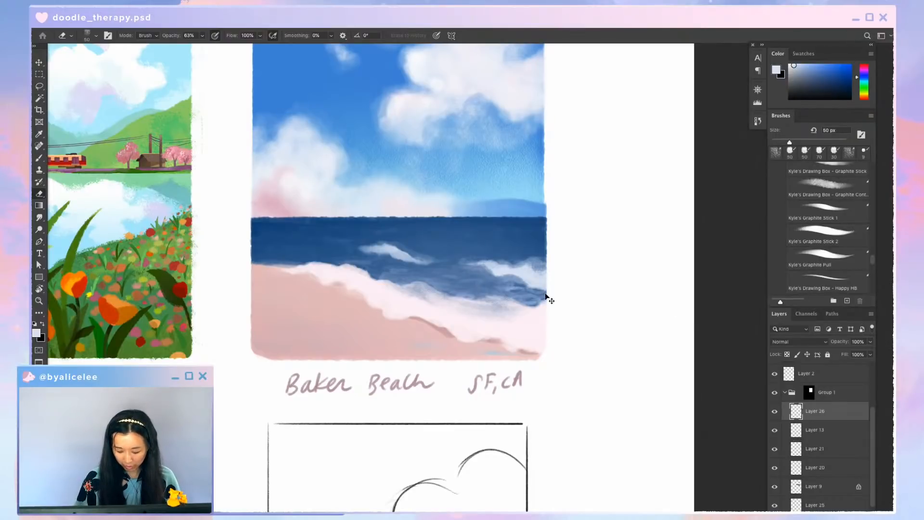
Add a new layer beneath the wave and shoreline foam layers, and float the layer list beside the canvas
key("super+shift+n")
key("Return")
key("super+bracketleft")
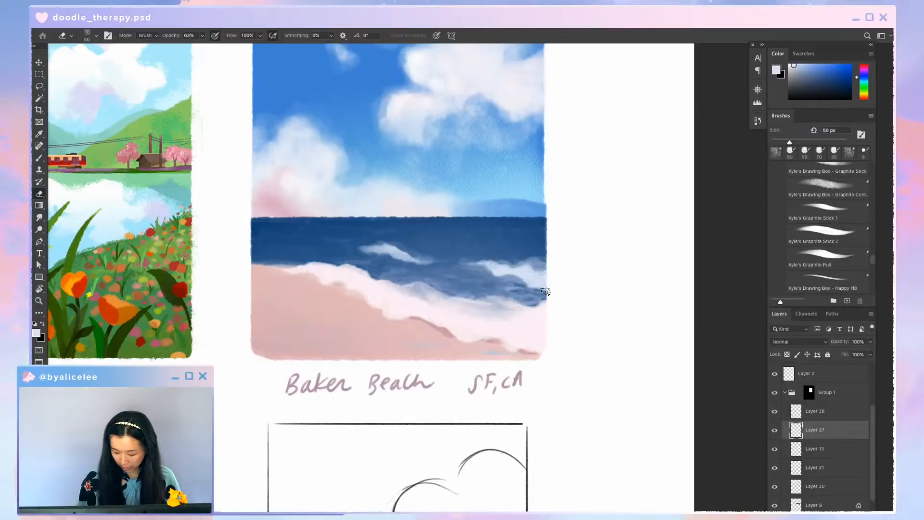
key("i")
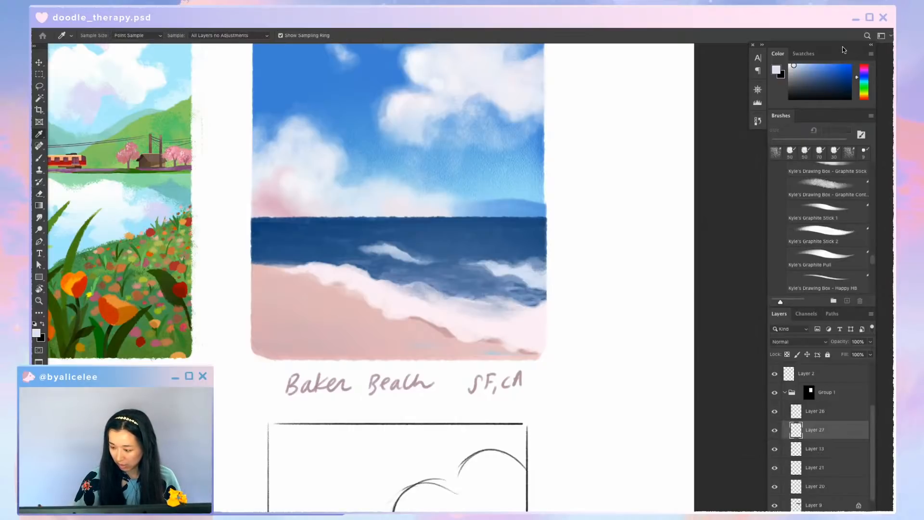
mouse_move(847, 313)
left_mouse_down()
mouse_move(833, 319)
mouse_move(727, 222)
mouse_move(754, 136)
left_mouse_up()
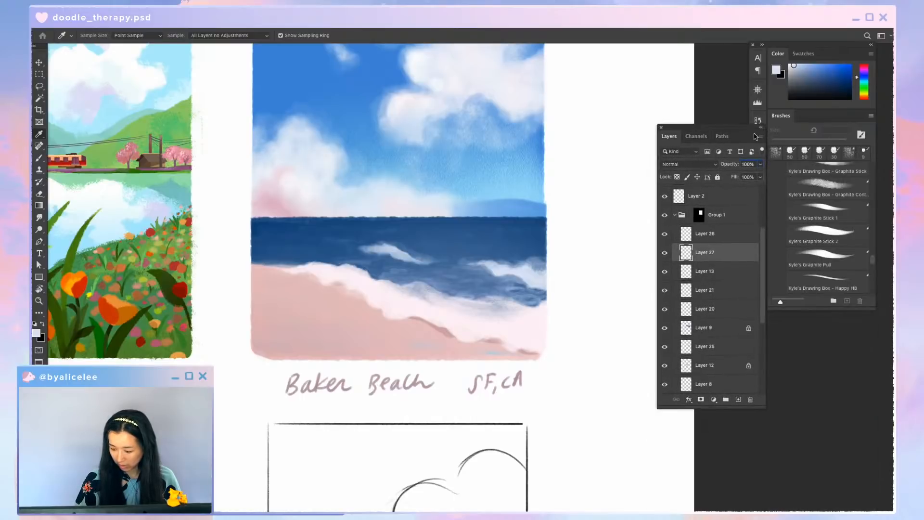
key("b")
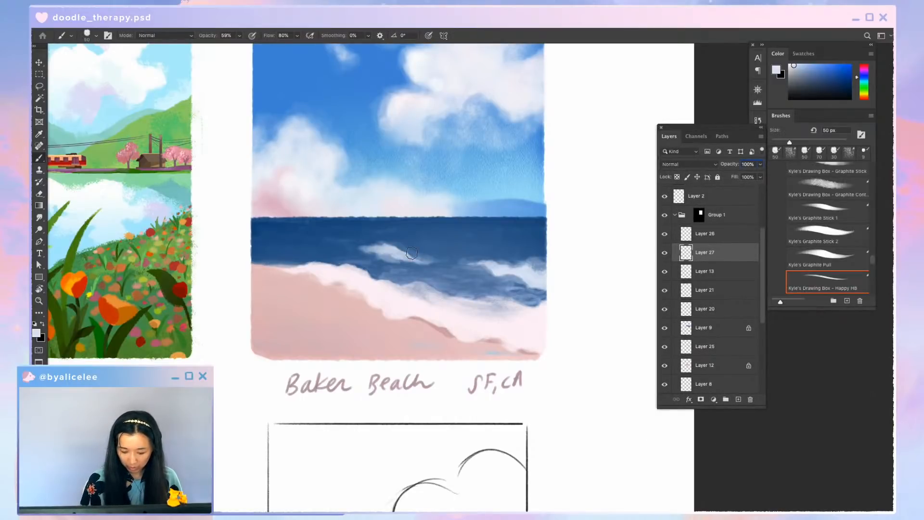
key("super+bracketleft")
Choose a dark greyish blue and paint a shadow beneath the middle wave, trimming it with the textured eraser
left_click(808, 74)
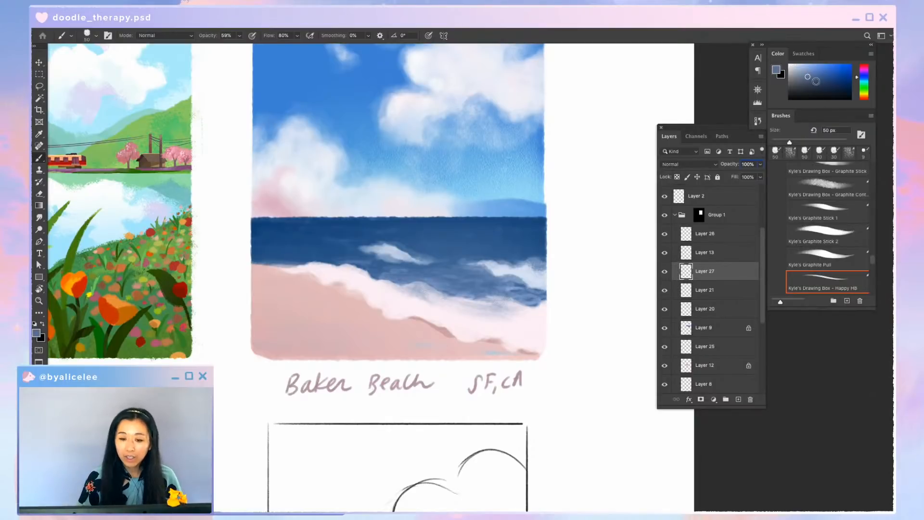
key("r")
left_click_drag(511, 315, 444, 351)
key("b")
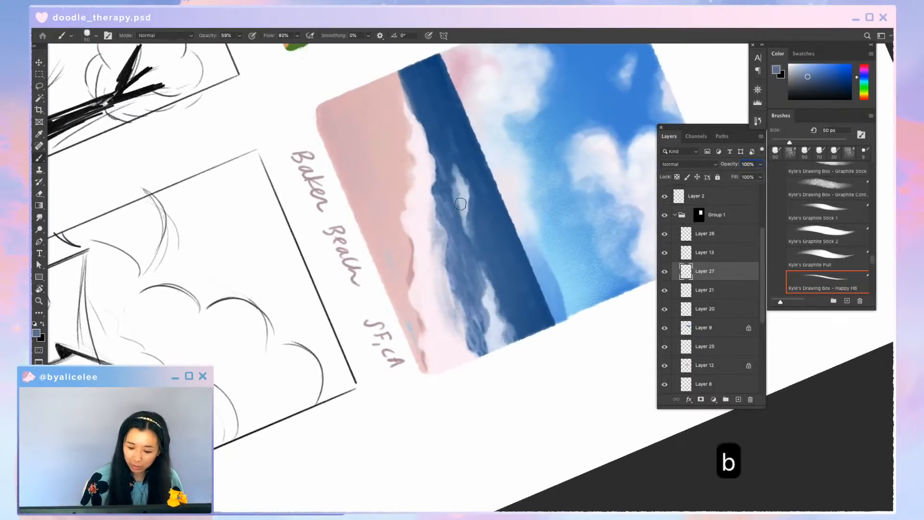
left_click(824, 84)
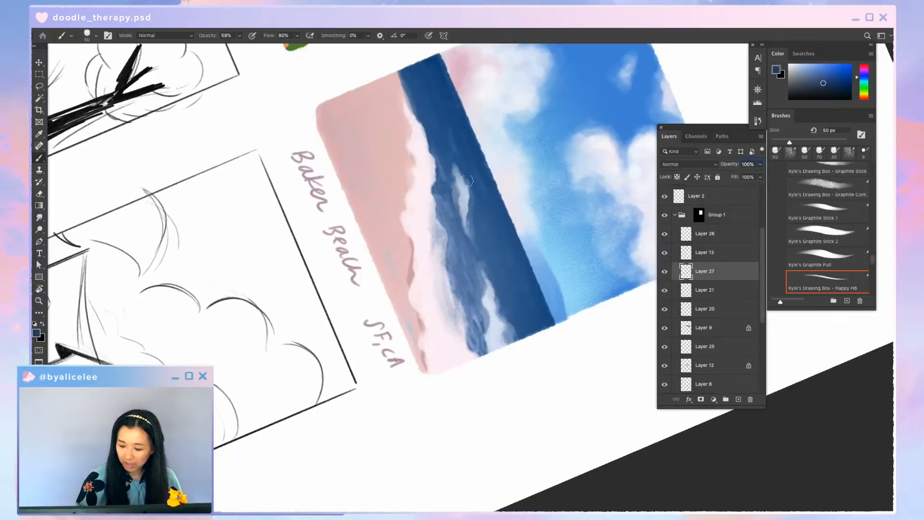
key("b")
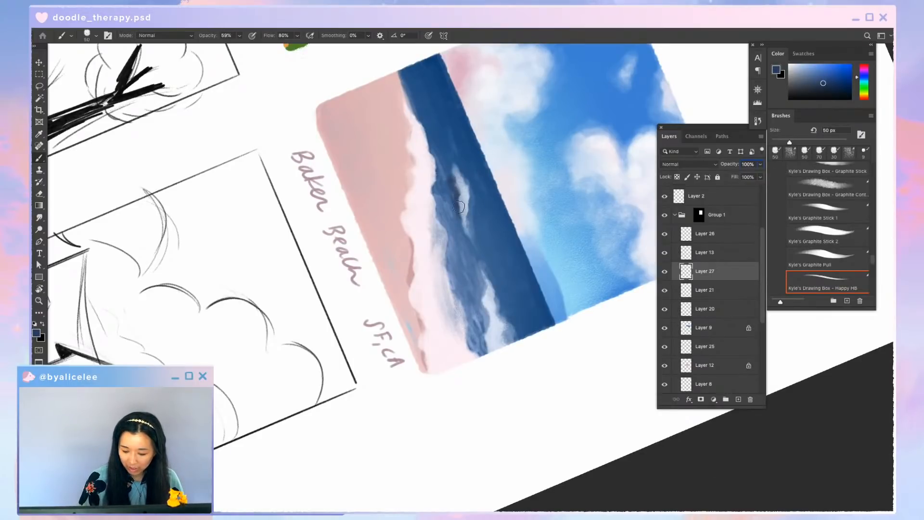
key("e")
key("b")
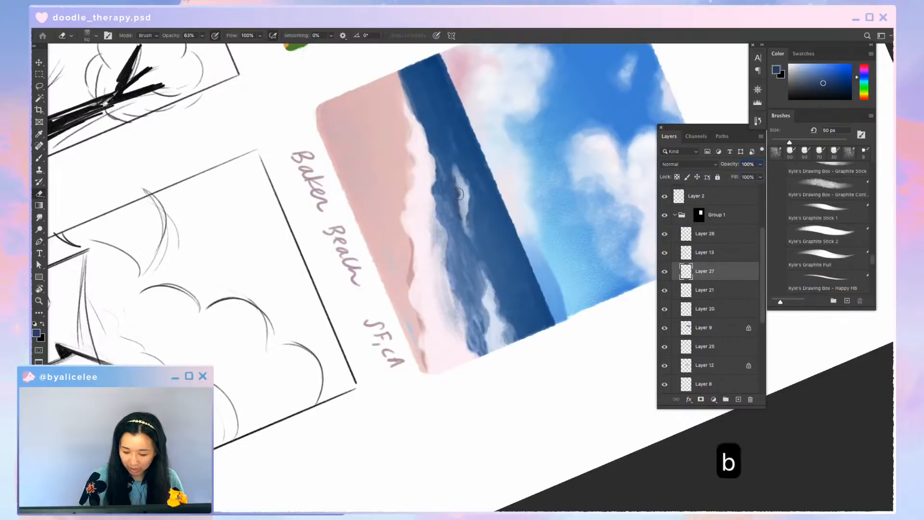
key("e")
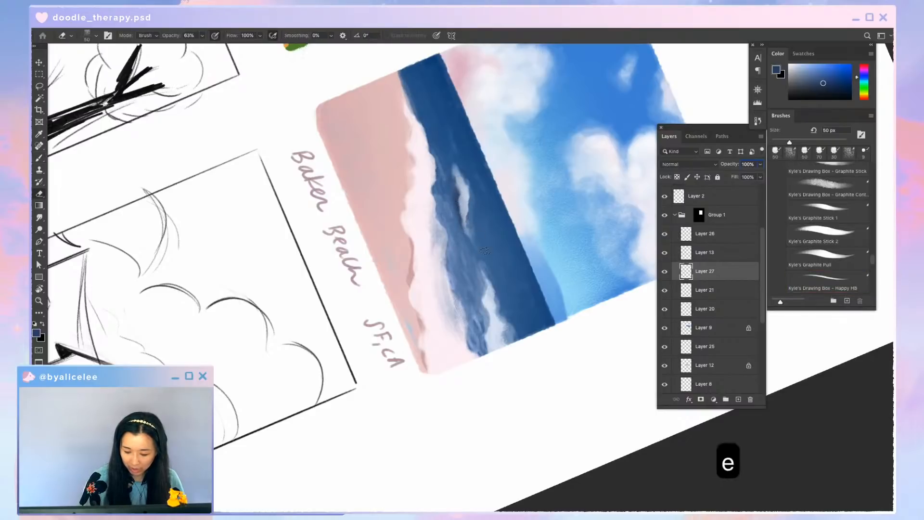
Paint the same dark blue shadow beneath the wave at the postcard's right edge and clean it with the eraser
key("b")
left_click_drag(481, 287, 489, 353)
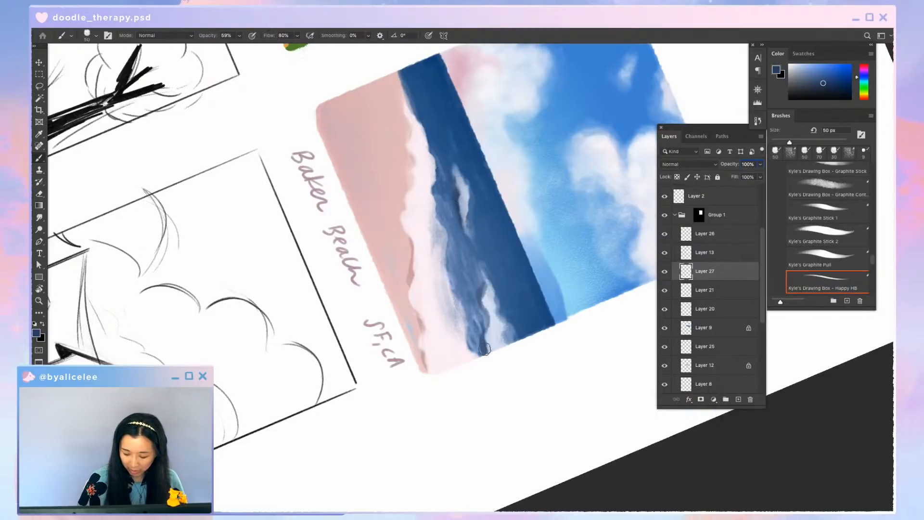
key("e")
key("Escape")
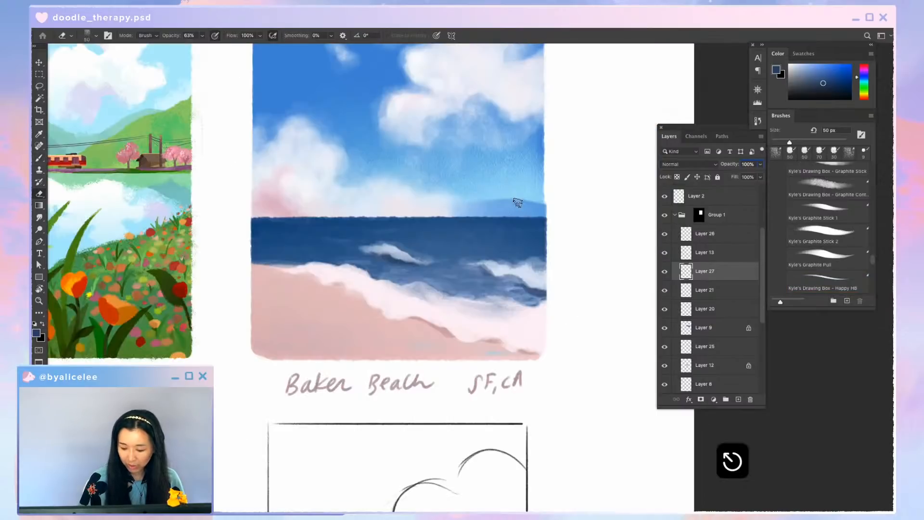
Strengthen and trim the shadow under the right-edge wave, and save the document
key("b")
key("r")
left_click_drag(549, 324, 479, 269)
key("e")
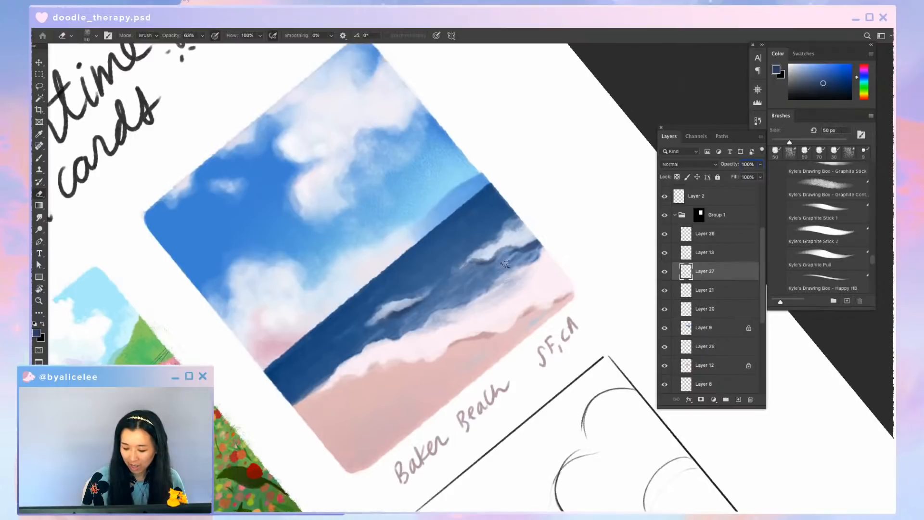
key("Escape")
key("super+s")
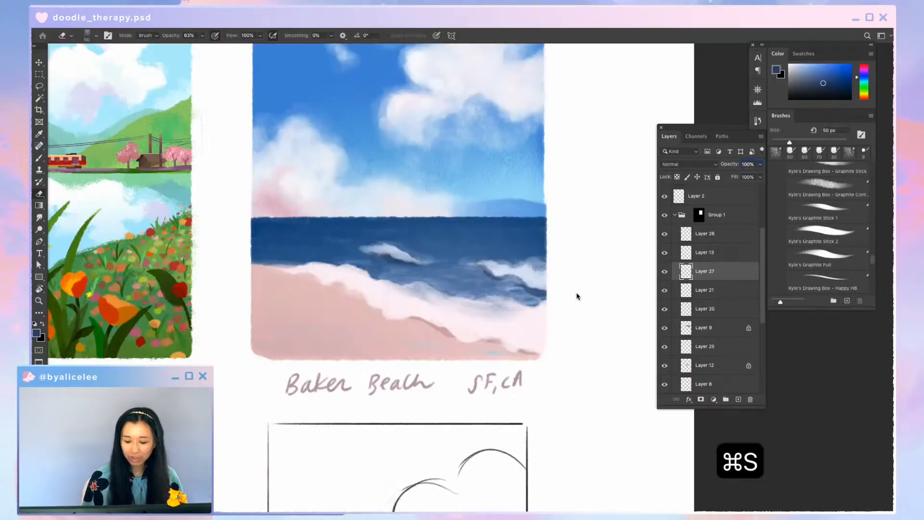
Sample the mauve of the foam's shadow layer at 100% opacity, return the layer to 50%, and paint shadow beneath the upper foam edge
key("v")
left_click_drag(437, 324, 446, 347)
key("super+z")
key("v")
key("i")
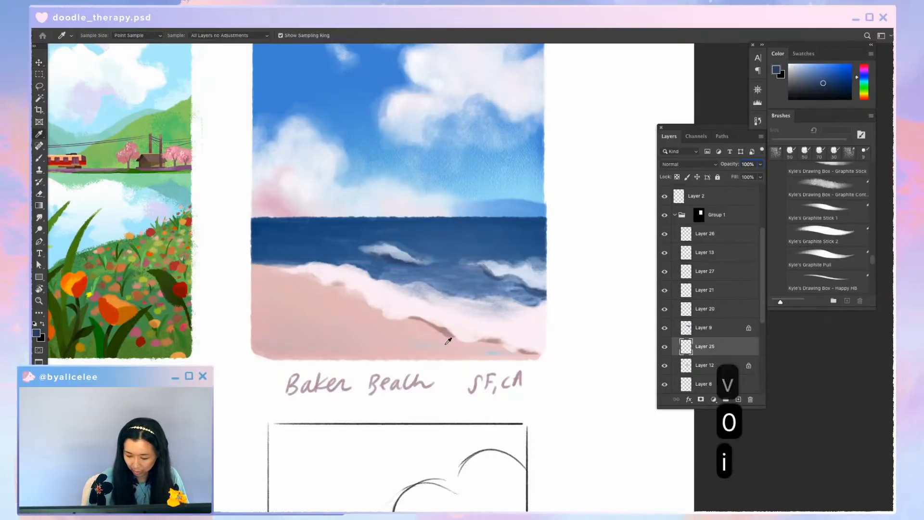
left_click(448, 329)
key("r")
left_click_drag(482, 367, 403, 367)
key("b")
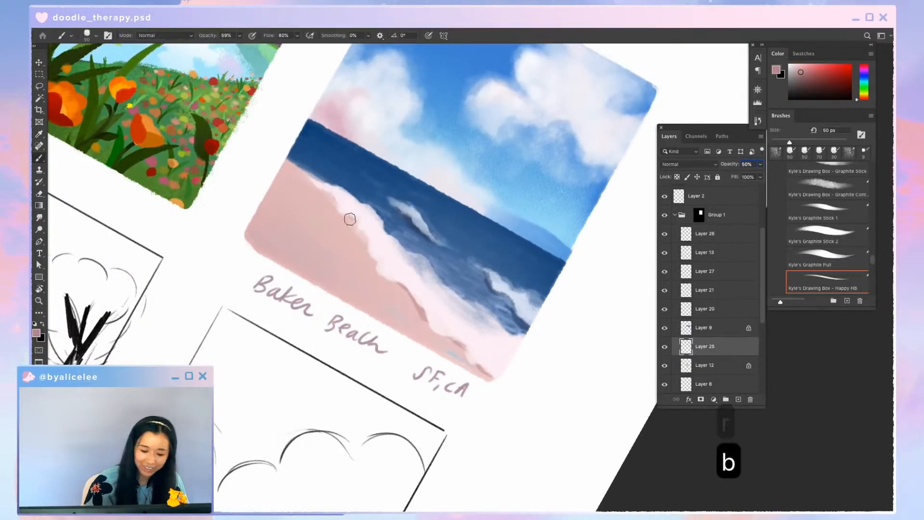
left_click_drag(351, 219, 369, 250)
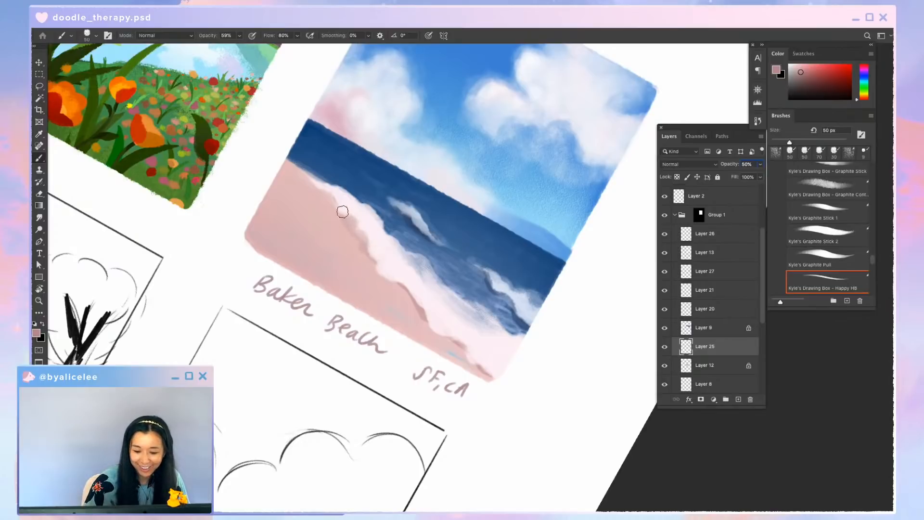
Soften the new foam shadow on the sand with the textured eraser and save the document
key("Escape")
key("e")
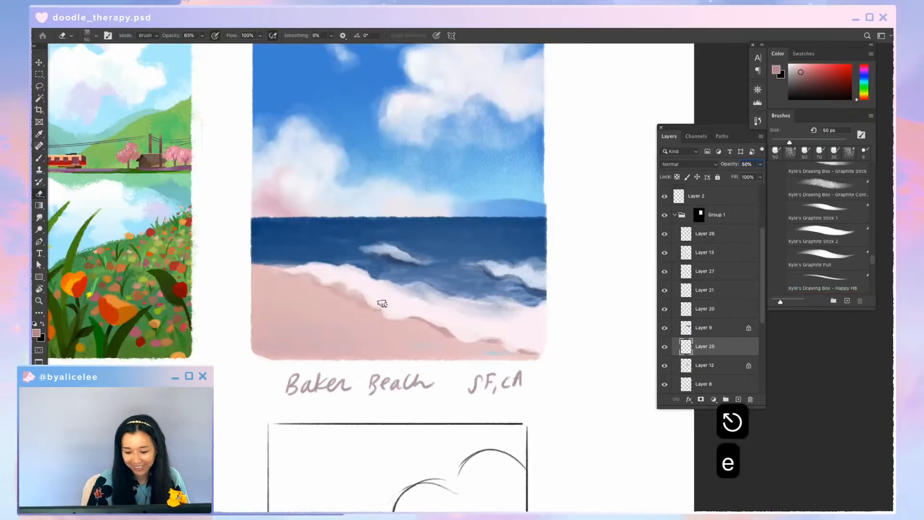
key("super+s")
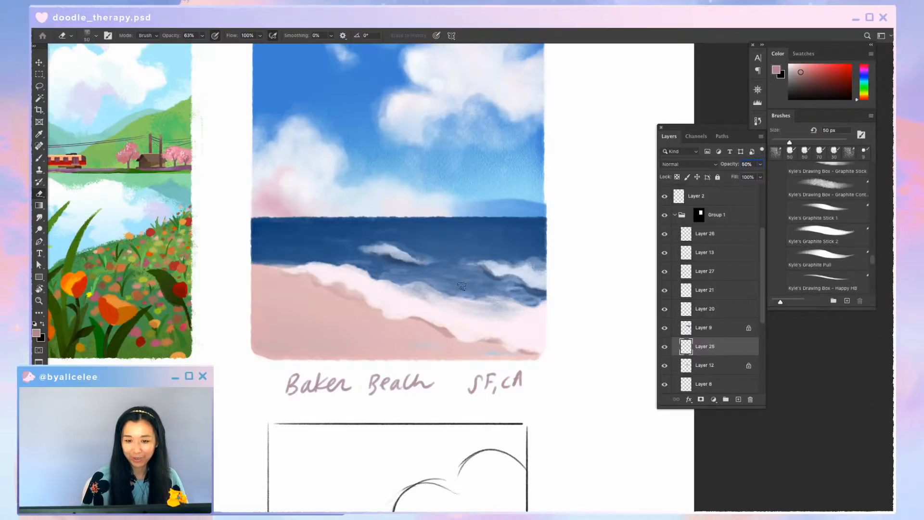
Extend the mauve foam shadow along the far end of the shoreline with the 50 px brush
key("super+equal")
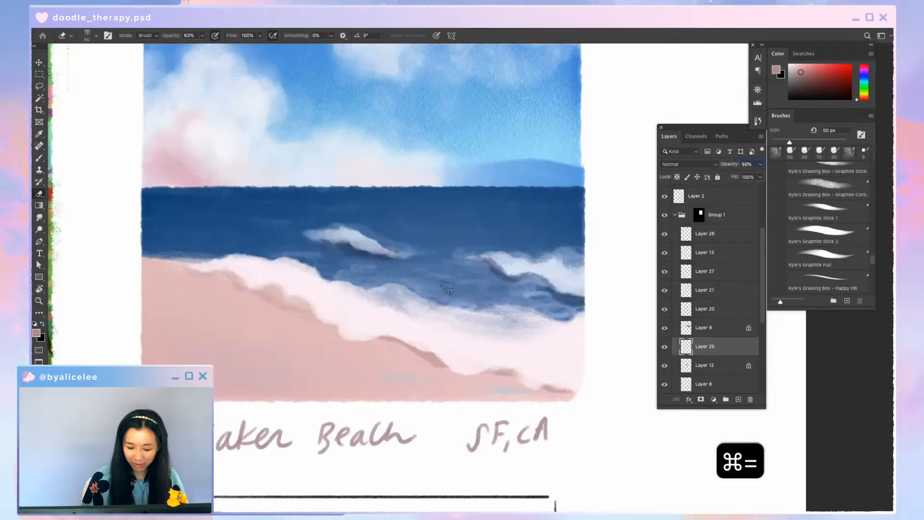
left_click_drag(408, 206, 497, 142)
mouse_move(352, 240)
left_mouse_down()
mouse_move(323, 210)
mouse_move(260, 201)
left_mouse_up()
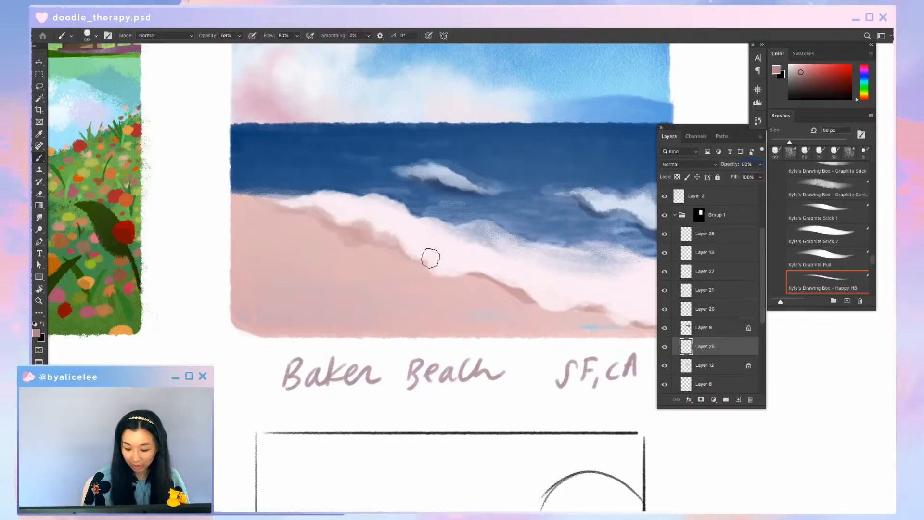
key("super+minus")
key("super+minus")
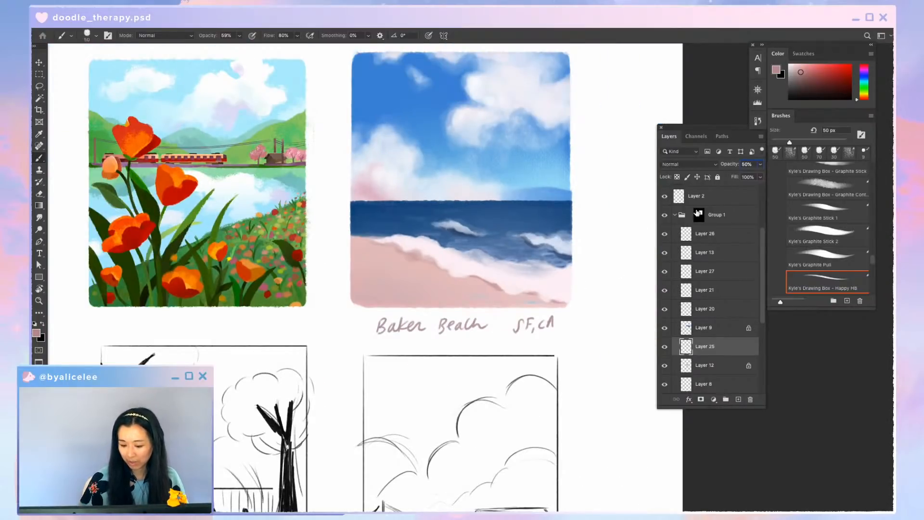
Select the shoreline foam layer, erase along the ocean side of its far tip, and save the document
key("super+equal")
key("r")
left_click_drag(604, 256, 577, 187)
key("v")
left_click(447, 282)
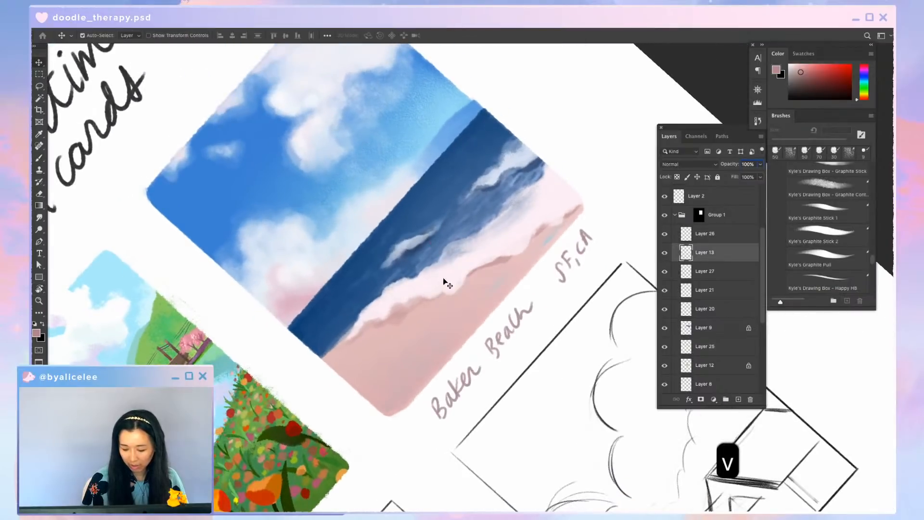
key("e")
mouse_move(359, 311)
left_mouse_down()
mouse_move(380, 287)
mouse_move(364, 307)
left_mouse_up()
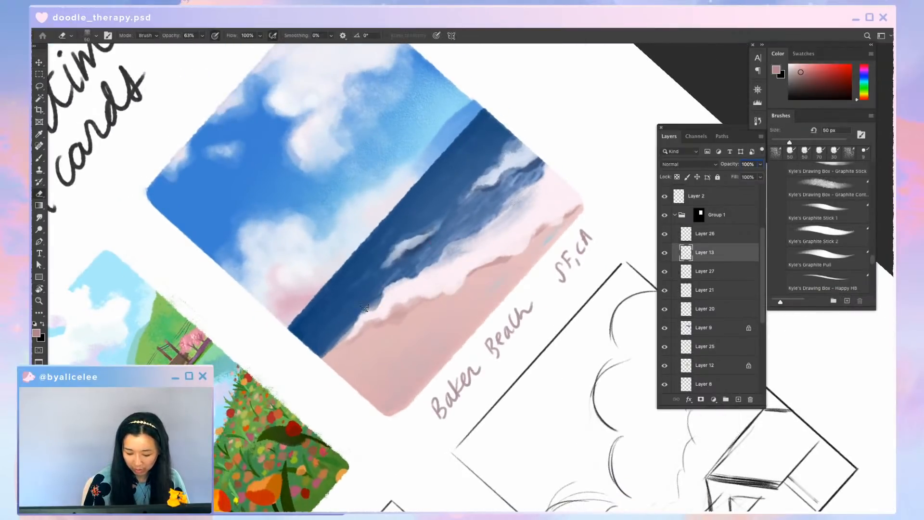
key("Escape")
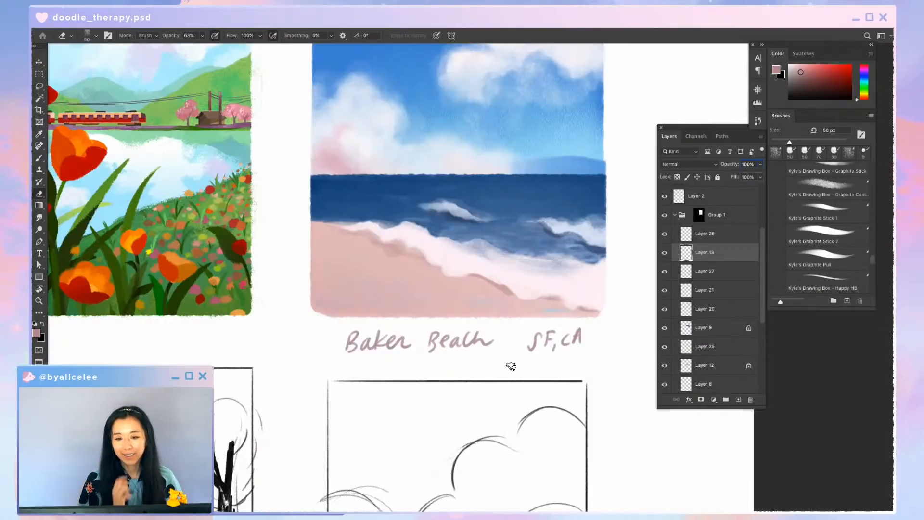
key("super+s")
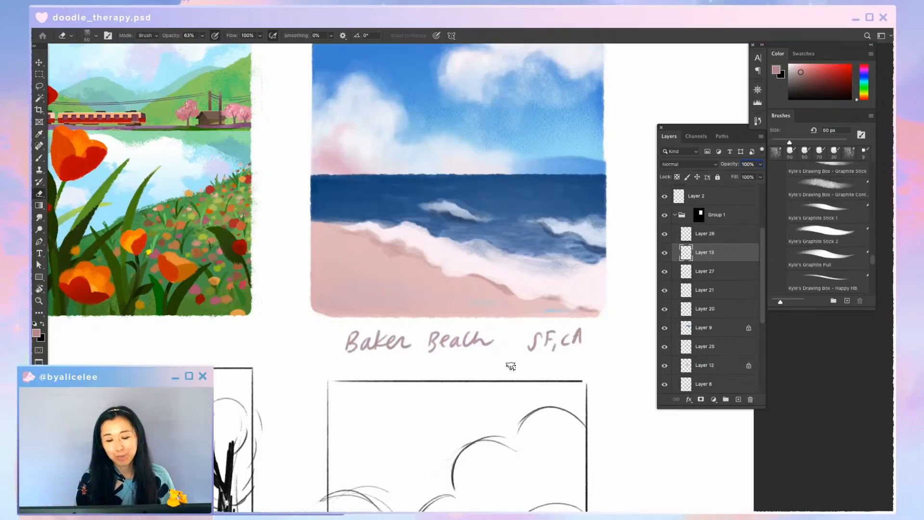
Select the ocean wave foam layer, undo its accidental move, and lock its transparent pixels
key("super+minus")
key("super+equal")
key("r")
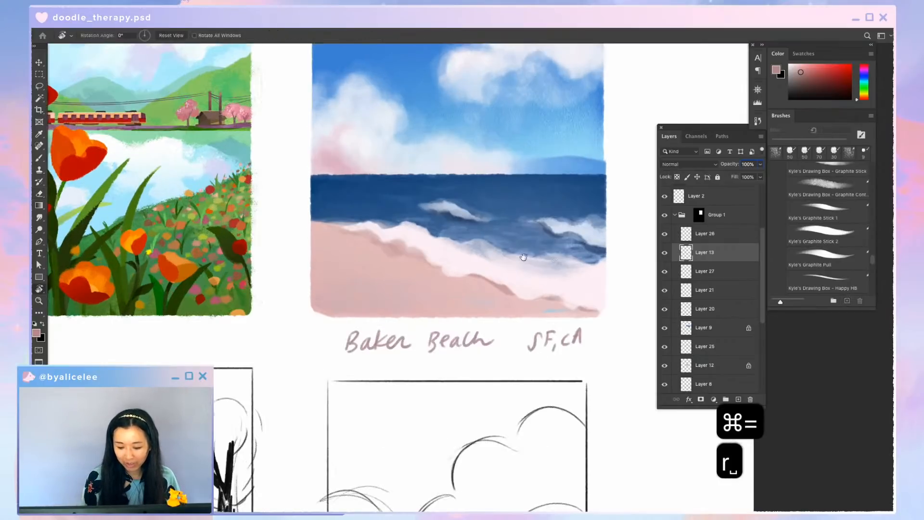
scroll(561, 284, "up", 3)
key("v")
left_click_drag(562, 277, 569, 290)
key("super+z")
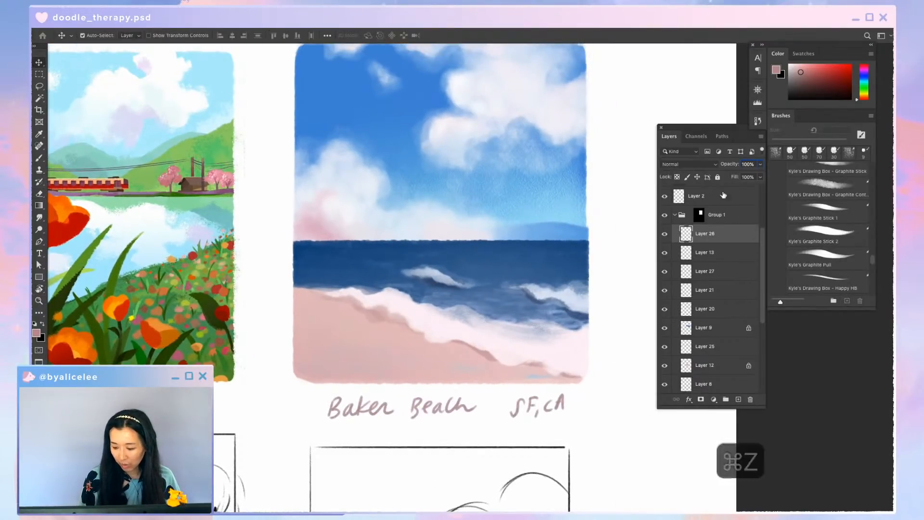
left_click(677, 177)
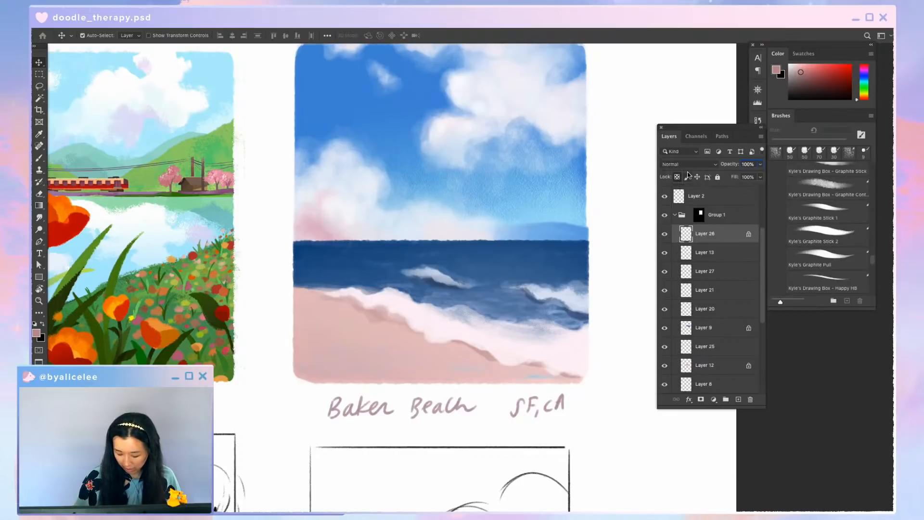
key("/")
key("/")
Sample the ocean's blue and try a foreground-to-transparent gradient over the middle wave's foam
key("i")
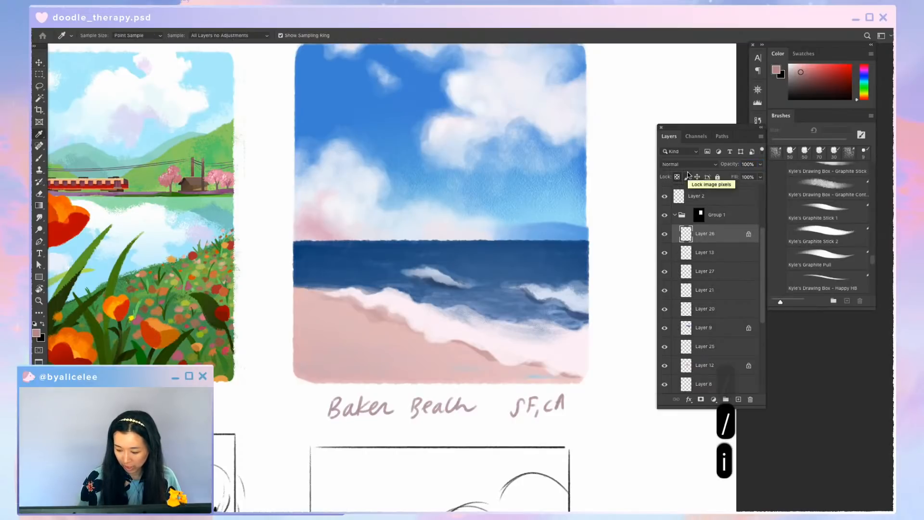
left_click(402, 259)
key("g")
left_click_drag(392, 260, 393, 261)
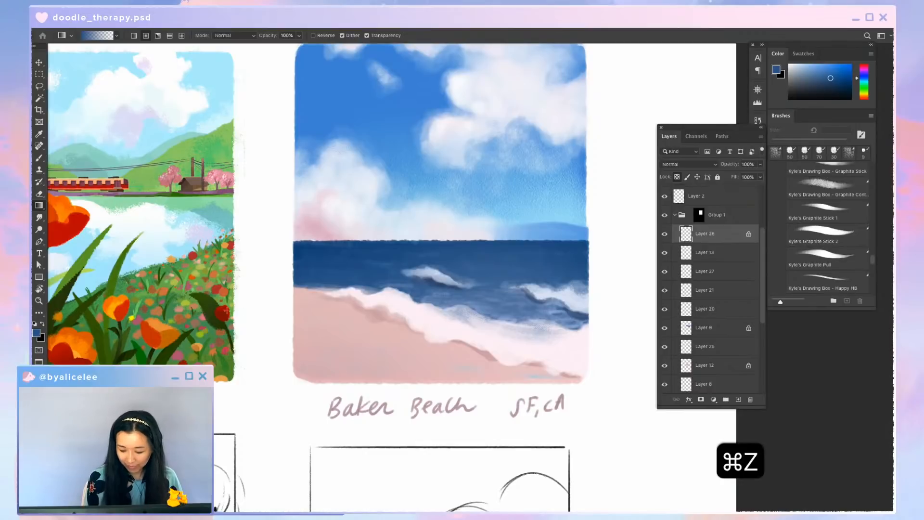
Replace the gradient on the distant headland with one in a mid-blue sampled from the sky, and save the document
key("super+z")
key("super+z")
key("i")
left_click(420, 134)
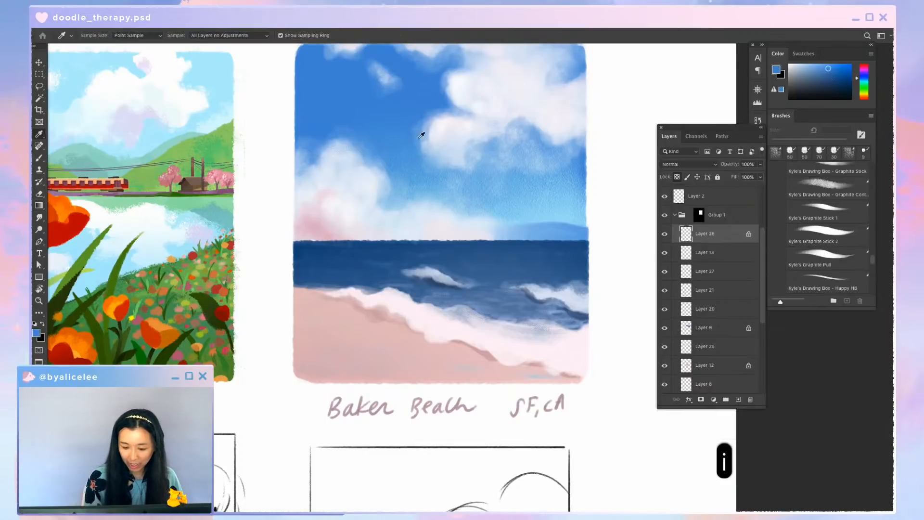
key("g")
left_click_drag(418, 270, 691, 346)
key("super+z")
key("g")
left_click_drag(214, 294, 634, 244)
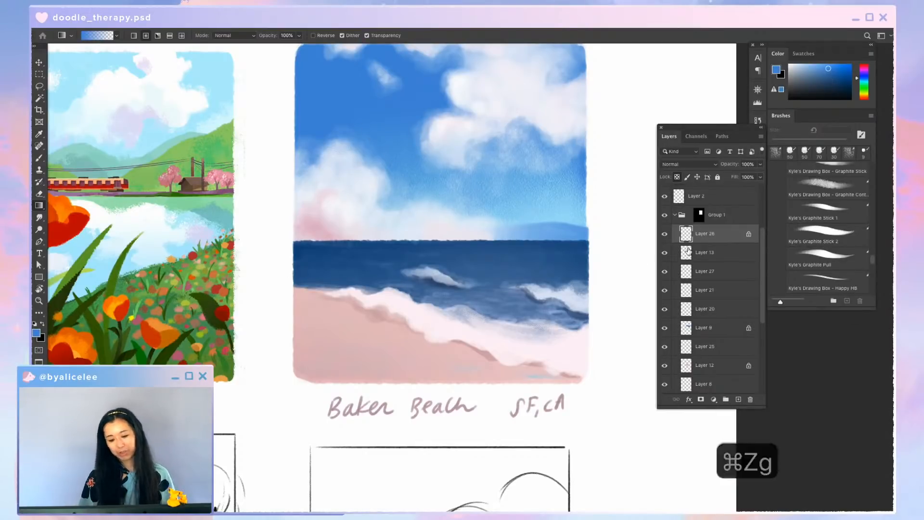
key("super+s")
Select the layer holding the beach postcard's sand and add a new blank layer directly above it
key("super+minus")
key("super+minus")
key("super+minus")
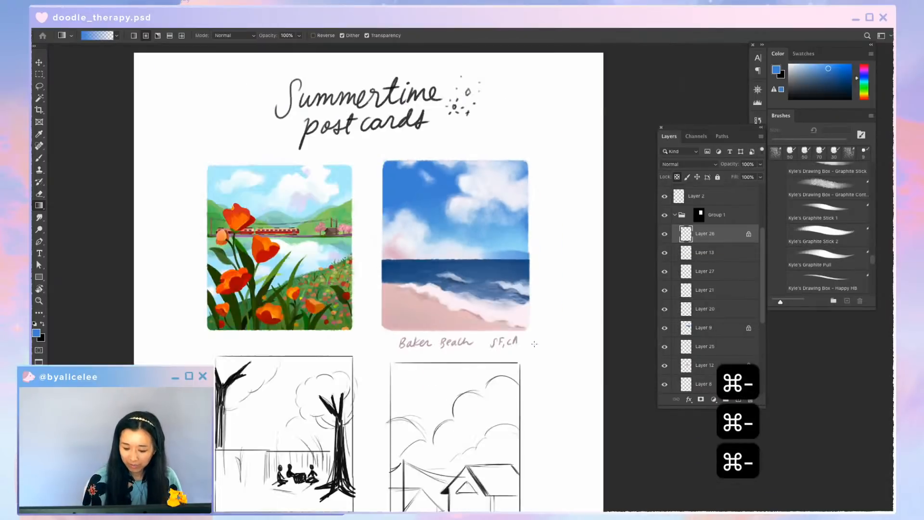
key("super+equal")
key("super+equal")
key("v")
left_click(439, 331)
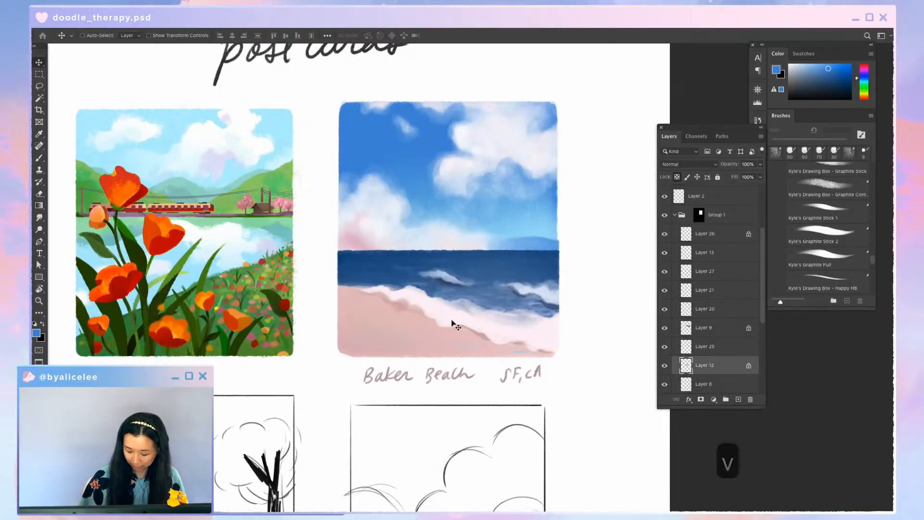
key("shift+super+n")
key("Return")
Sample the pink of the beach sand, choose a slightly darker shade of it, and save the document
key("i")
key("super+s")
left_click(393, 338)
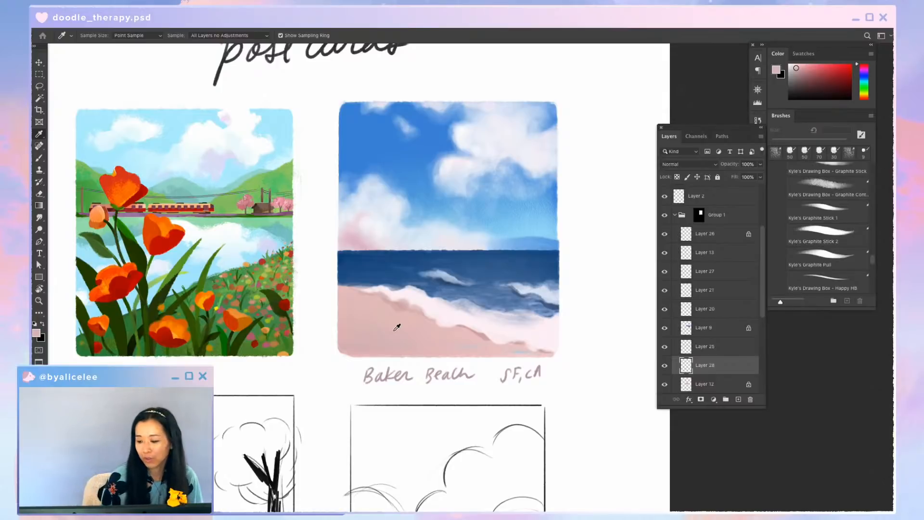
left_click(800, 71)
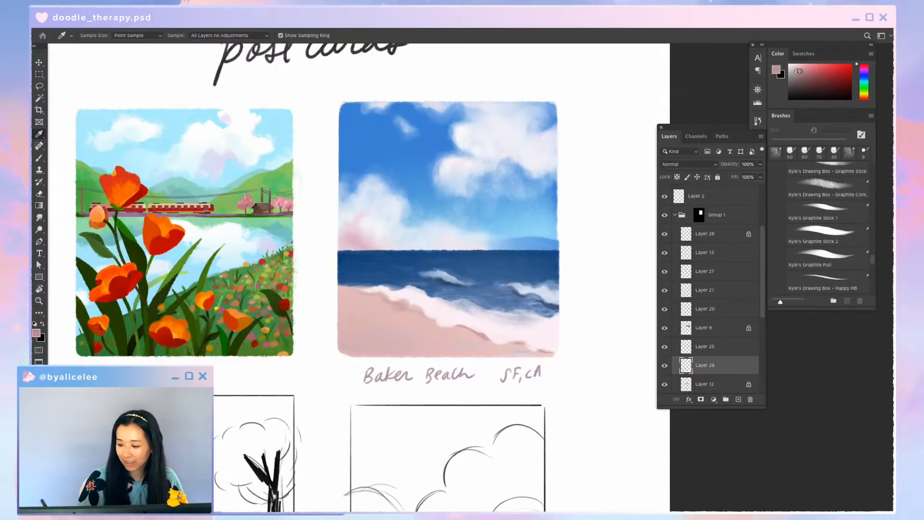
Reduce the Happy HB brush to below 20 px for fine work along the beach postcard's shoreline
key("b")
key("bracketleft")
key("bracketleft")
key("bracketleft")
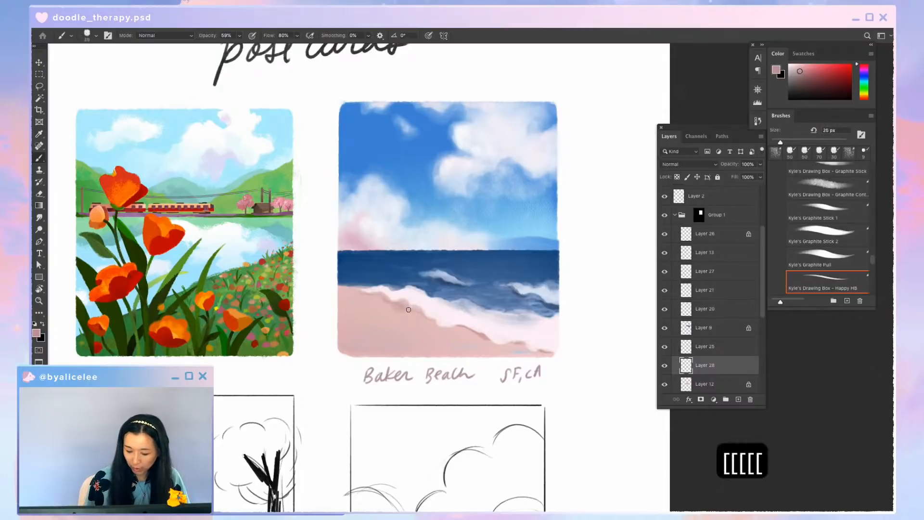
key("super+equal")
left_click_drag(432, 313, 504, 239)
key("b")
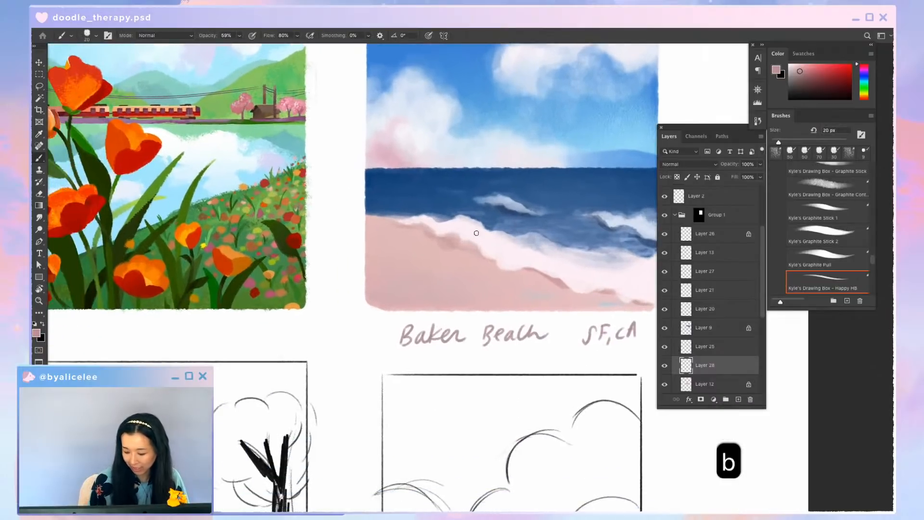
key("bracketleft")
key("bracketleft")
key("bracketleft")
key("bracketleft")
key("b")
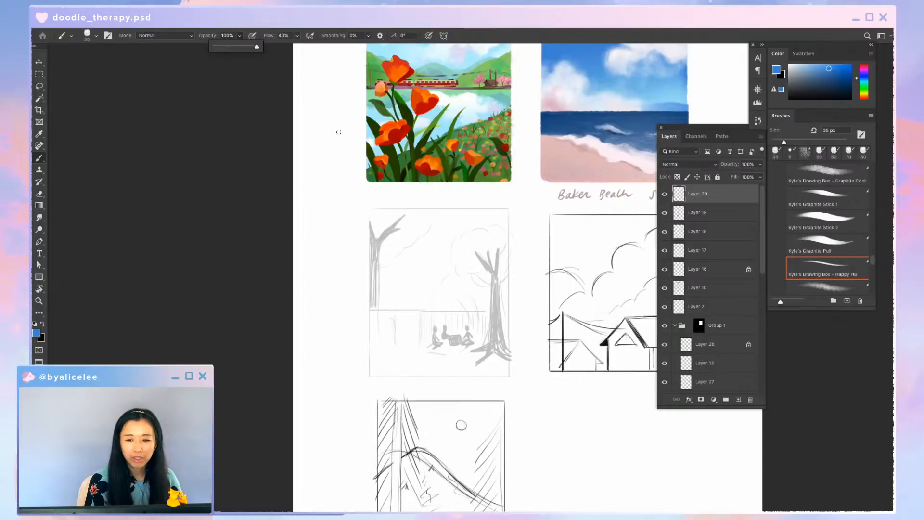
Outline the rectangular frame of the faded park sketch in blue with the 35 px Happy HB brush
left_click(357, 230)
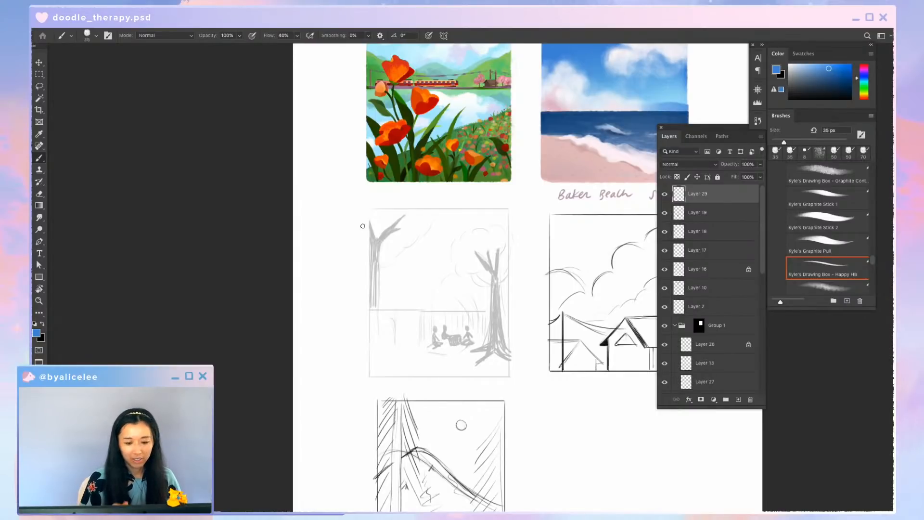
left_click(297, 35)
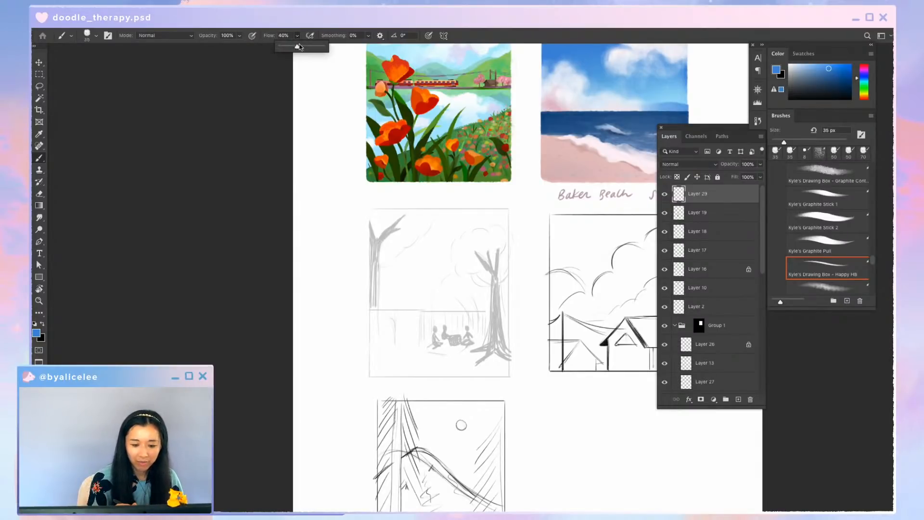
key("b")
mouse_move(371, 222)
left_mouse_down()
mouse_move(383, 387)
mouse_move(368, 209)
mouse_move(514, 217)
mouse_move(504, 216)
mouse_move(512, 210)
mouse_move(521, 360)
mouse_move(518, 382)
mouse_move(367, 383)
left_mouse_up()
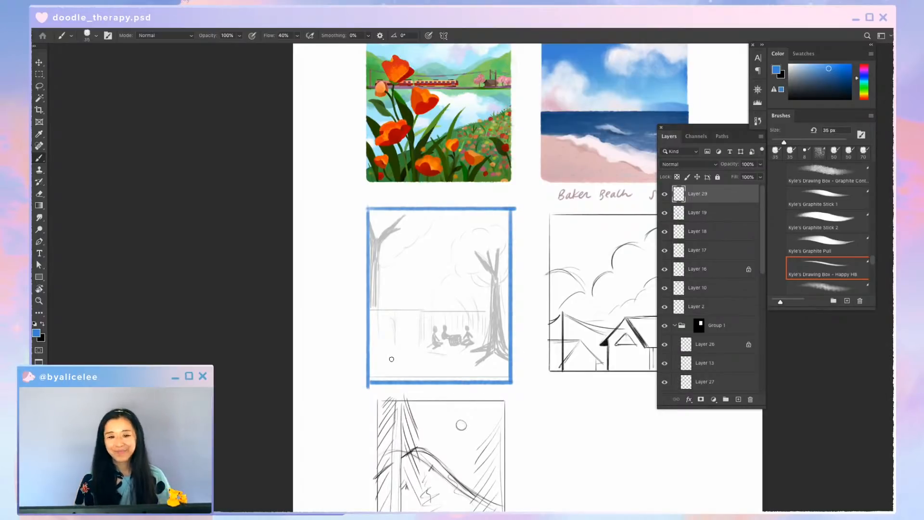
Save the document and trim the overshooting lines at the blue frame's upper-right corner with a 70 px eraser
key("e")
key("bracketright")
key("bracketright")
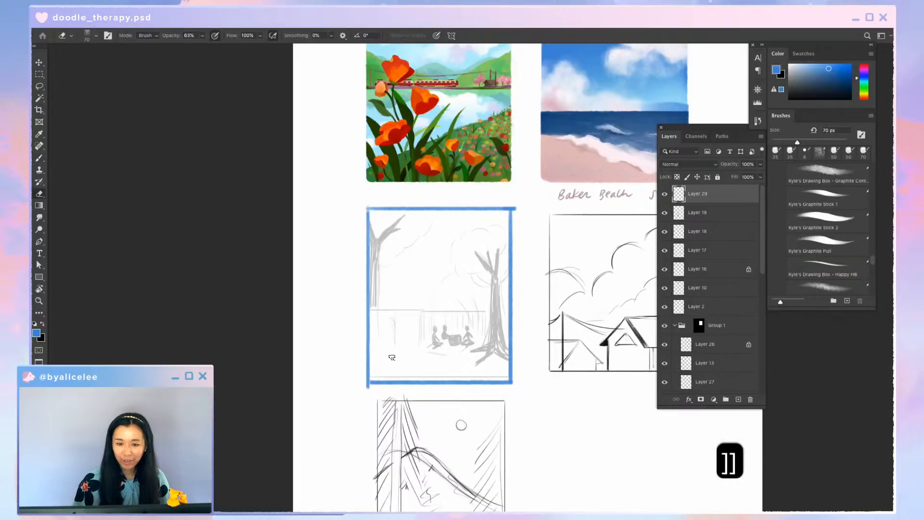
key("super+s")
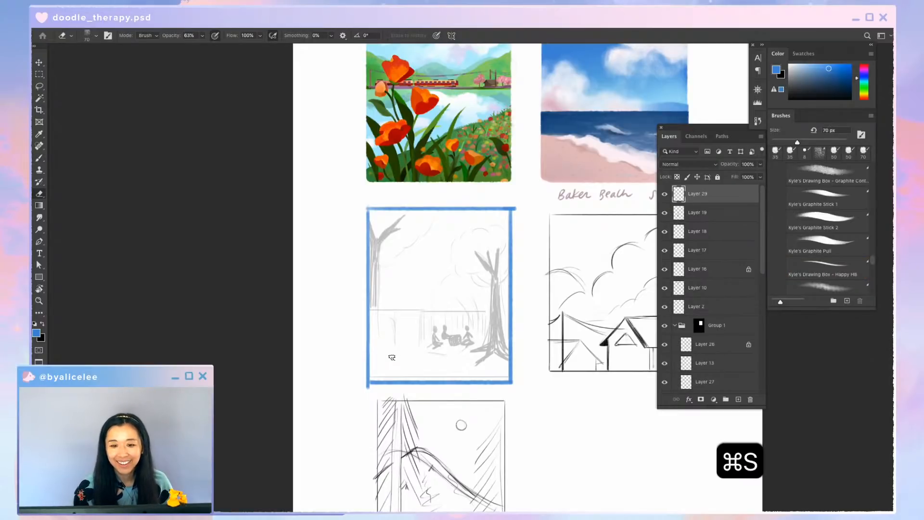
key("space")
left_click_drag(392, 357, 512, 184)
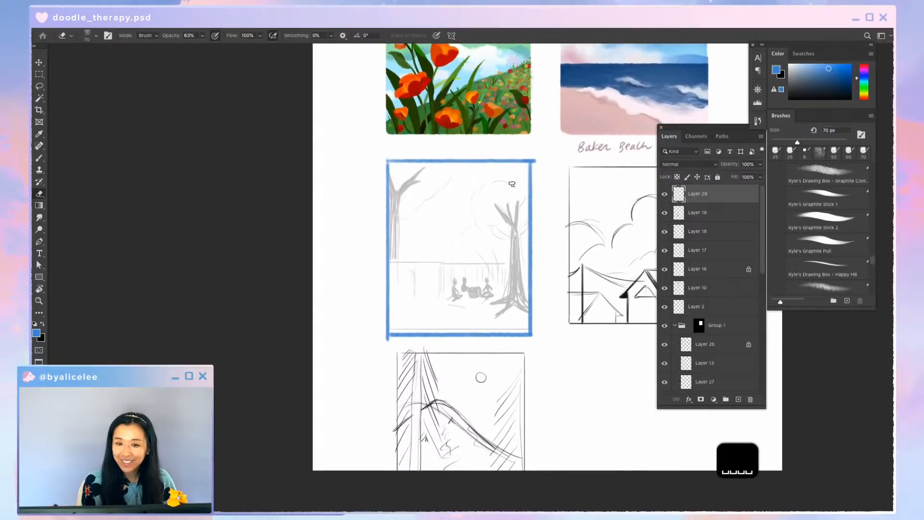
key("e")
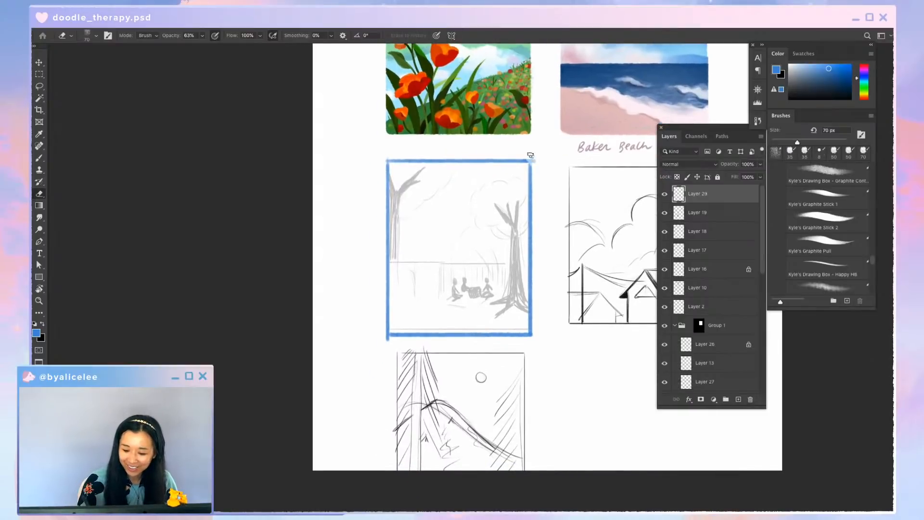
key("e")
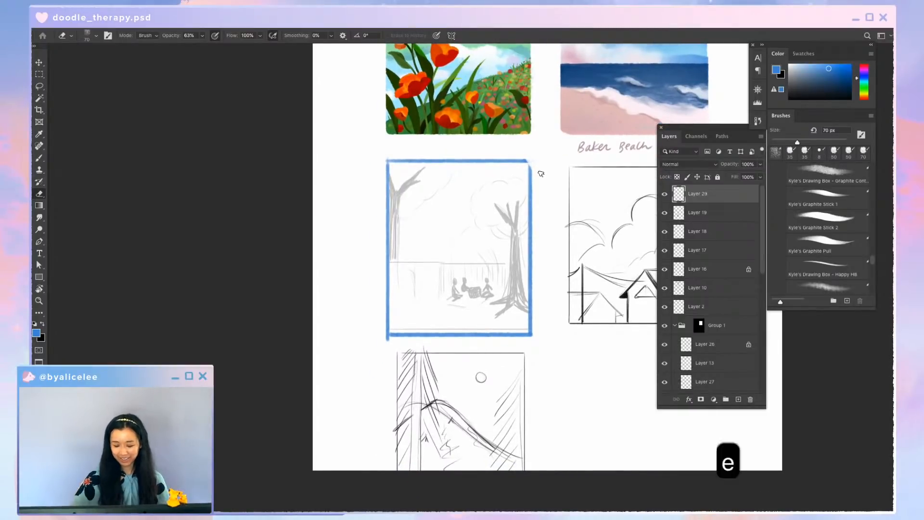
Reduce the eraser to 60 px with 90% flow and round the blue frame's upper-right corner with brush and eraser
key("9")
key("e")
key("bracketleft")
key("bracketleft")
key("bracketleft")
key("e")
key("bracketright")
key("bracketright")
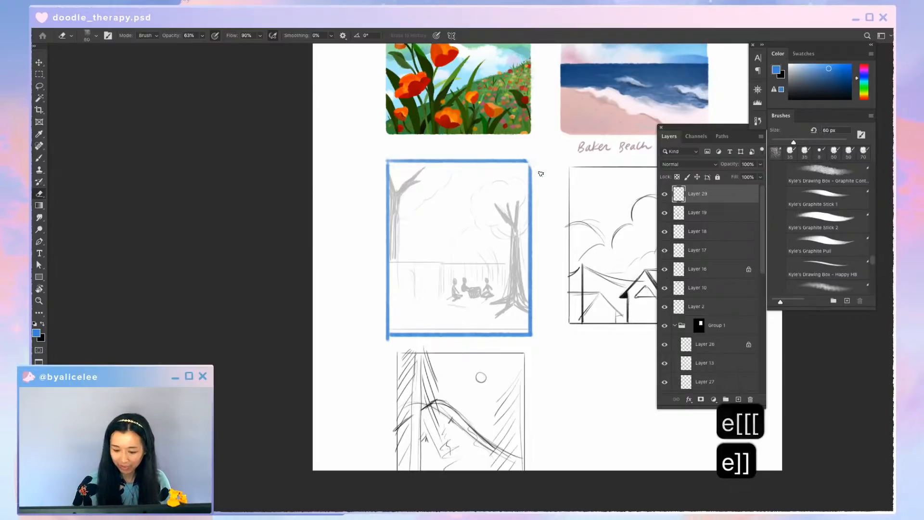
key("e")
key("b")
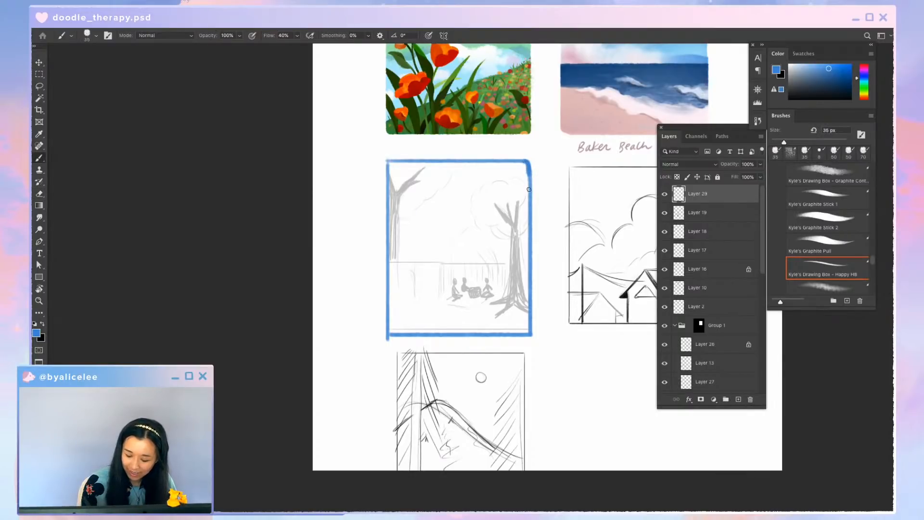
Erase the overshoot at the blue frame's lower-left corner and set the eraser to 100% opacity and 80% flow
key("e")
mouse_move(390, 340)
left_mouse_down()
mouse_move(384, 326)
mouse_move(390, 340)
left_mouse_up()
key("e")
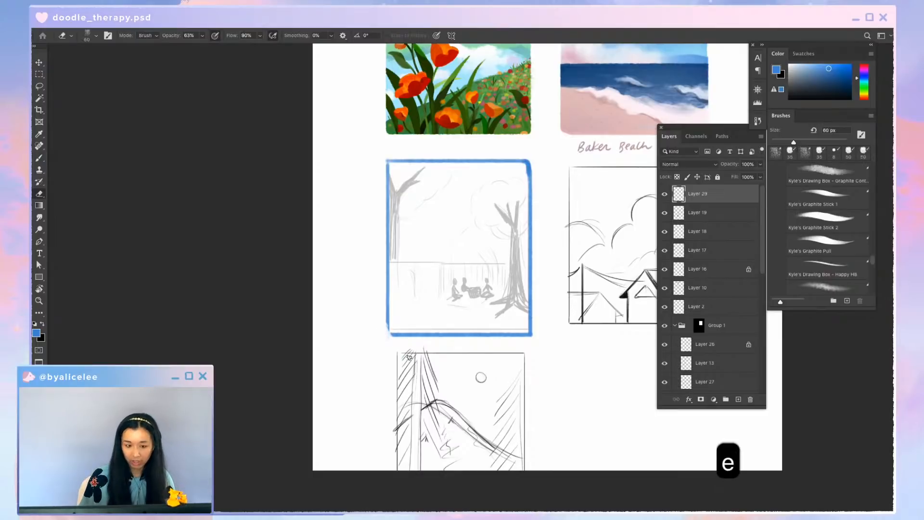
key("0")
key("shift+0")
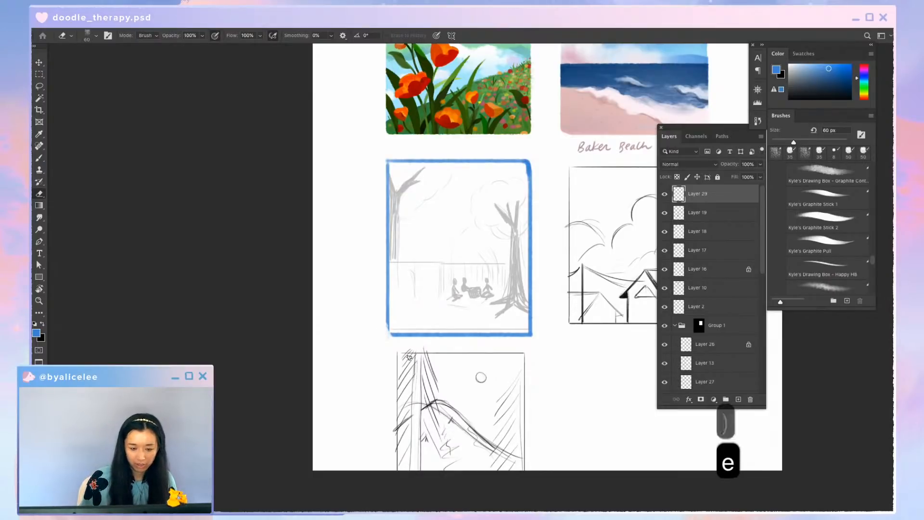
key("shift+8")
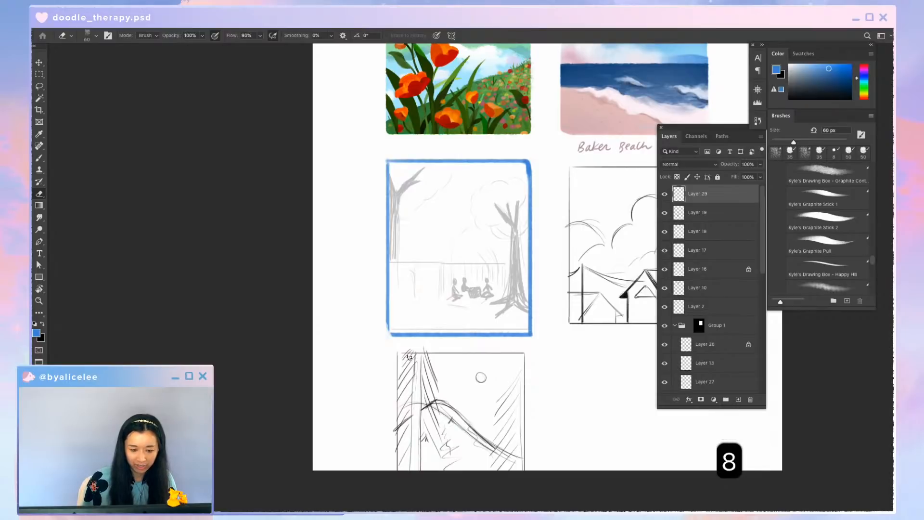
Thicken the inside of the blue frame's lower-left corner and erase its outer edge to round it
key("e")
key("b")
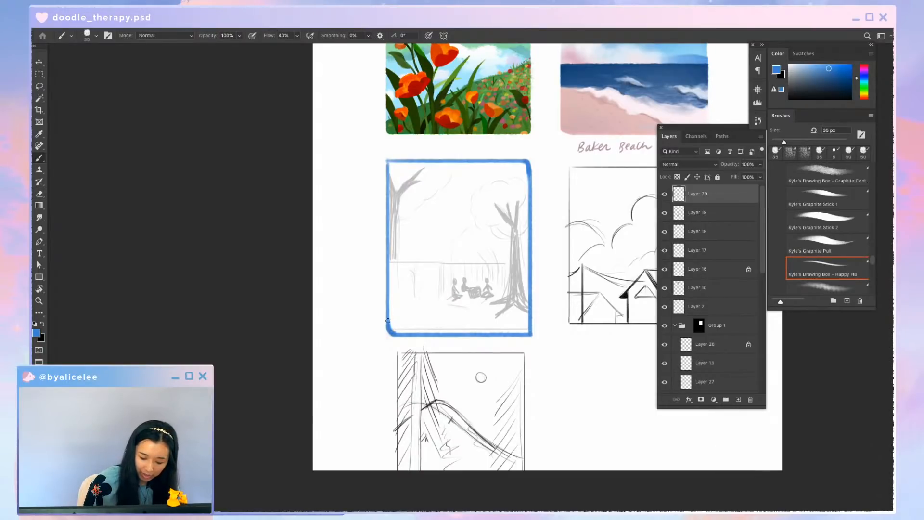
key("e")
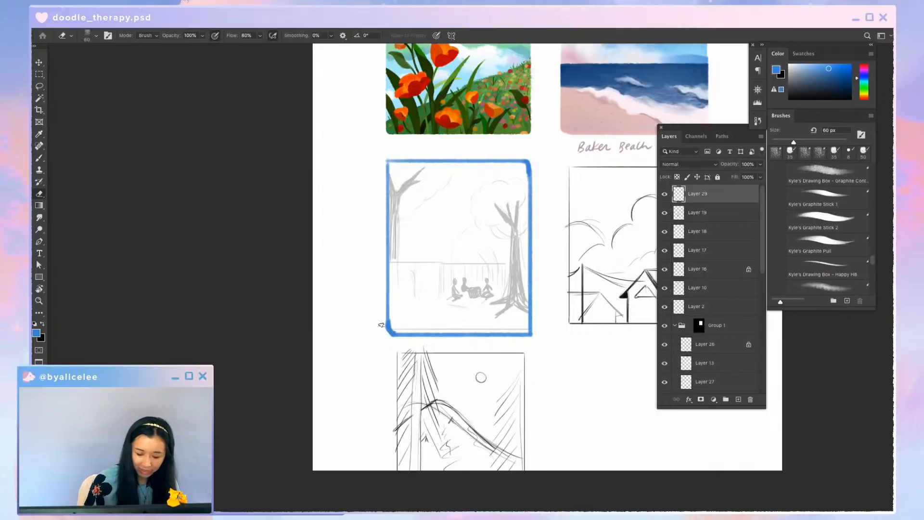
key("b")
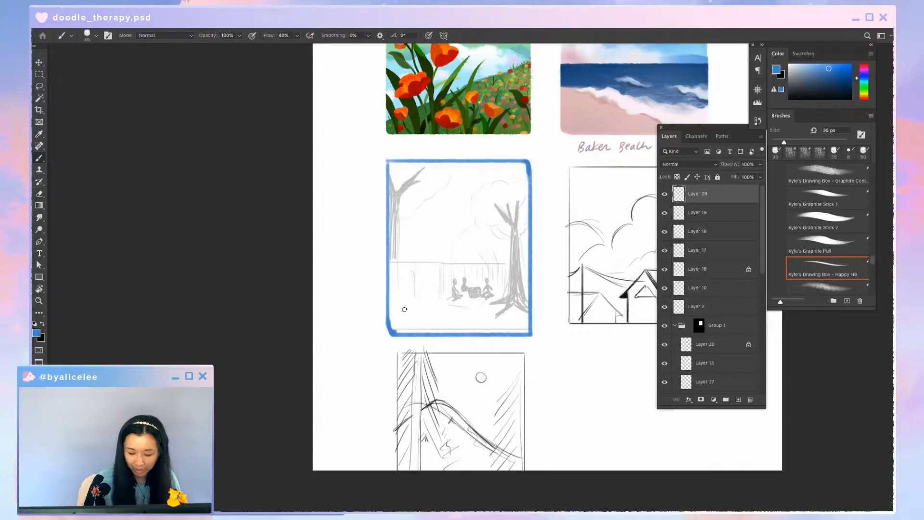
Round the blue frame's upper-left and lower-right corners with brush and eraser, and save the document
key("e")
key("b")
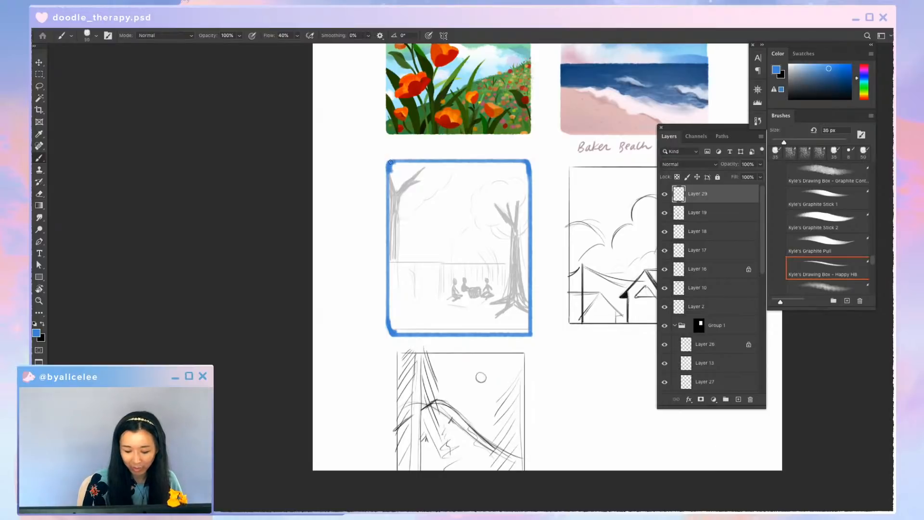
key("b")
key("e")
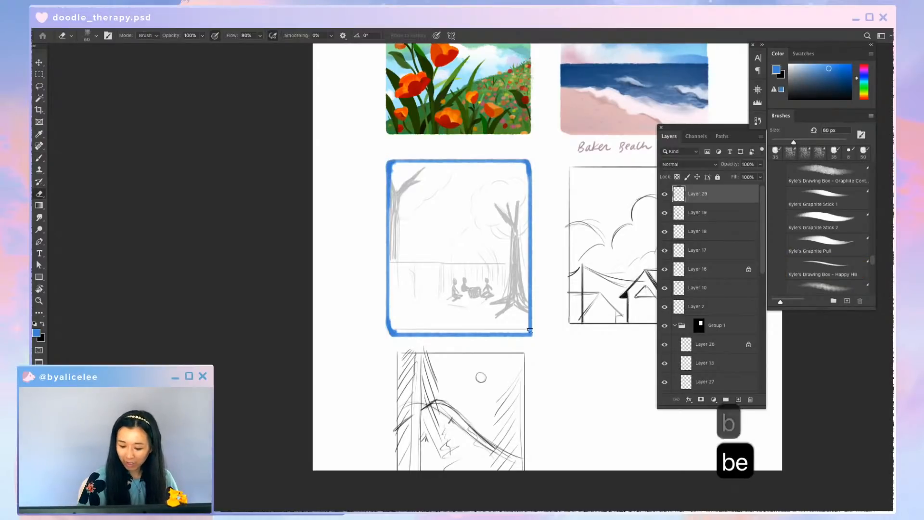
key("b")
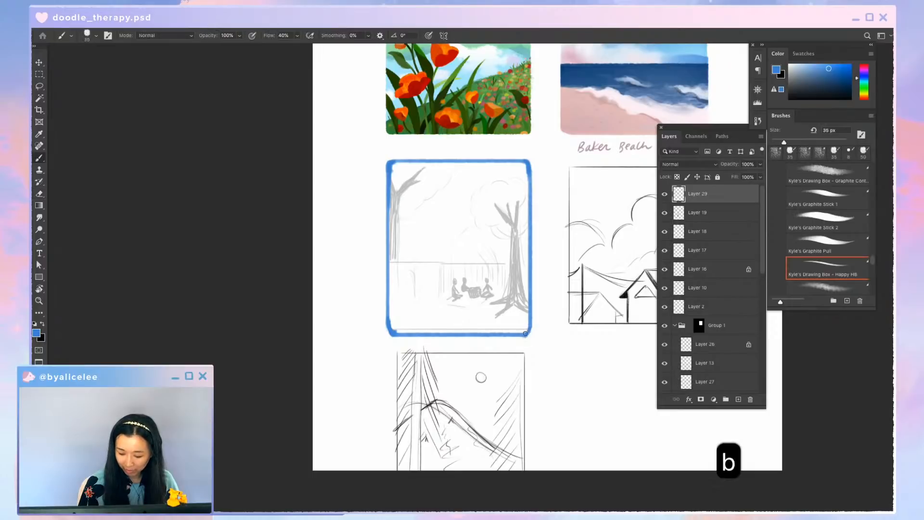
key("e")
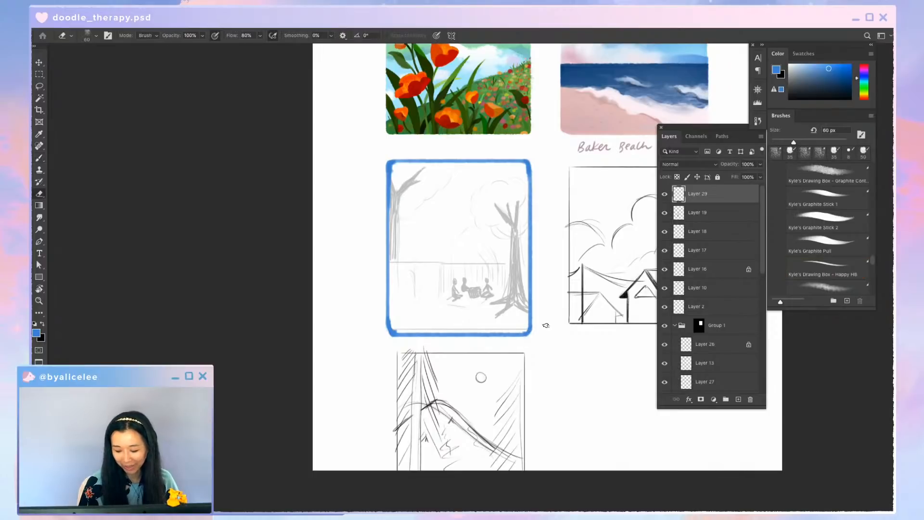
key("super+s")
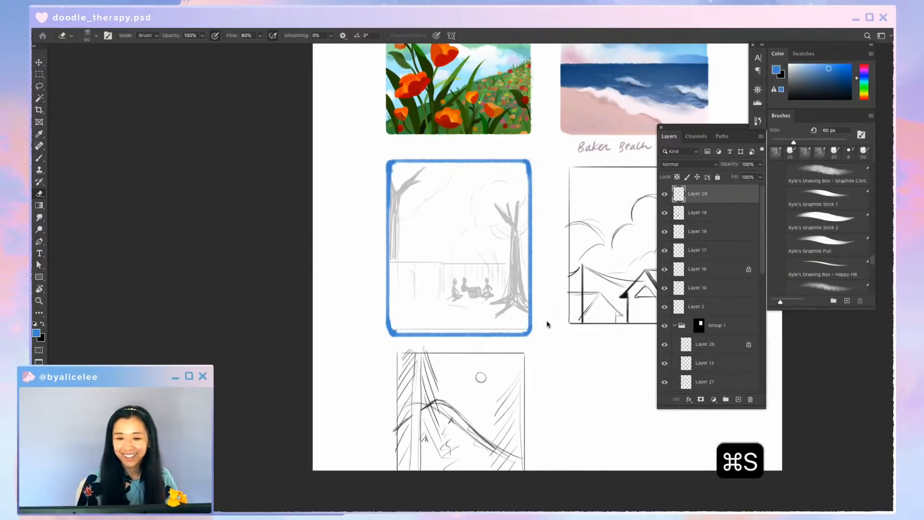
Enlarge the brush to 50 px and thicken the inside of the blue frame's left edge
key("b")
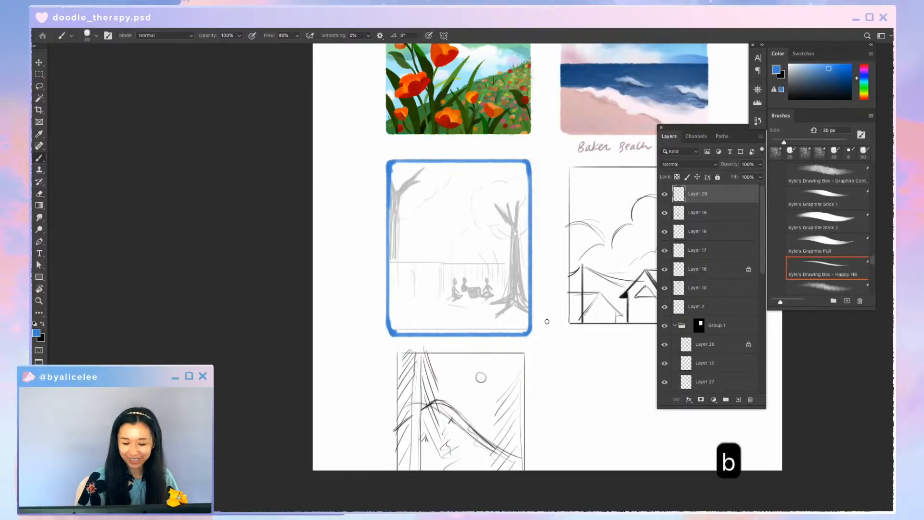
mouse_move(394, 183)
left_mouse_down()
mouse_move(393, 303)
mouse_move(401, 315)
left_mouse_up()
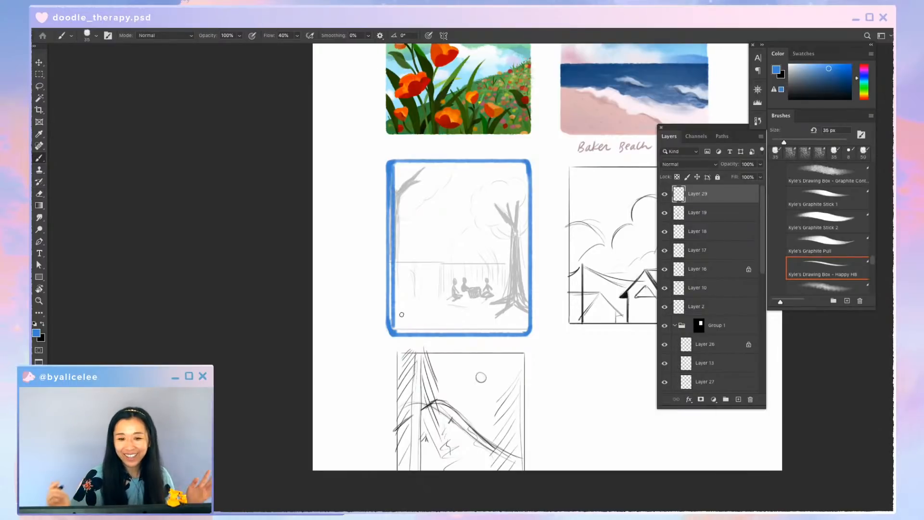
key("bracketright")
key("bracketright")
key("bracketright")
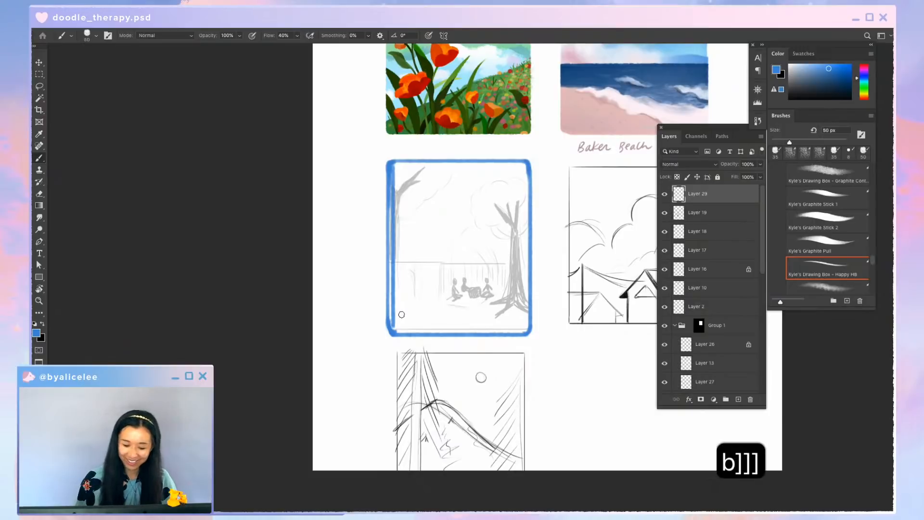
key("b")
mouse_move(393, 166)
left_mouse_down()
mouse_move(397, 313)
mouse_move(390, 319)
mouse_move(390, 169)
left_mouse_up()
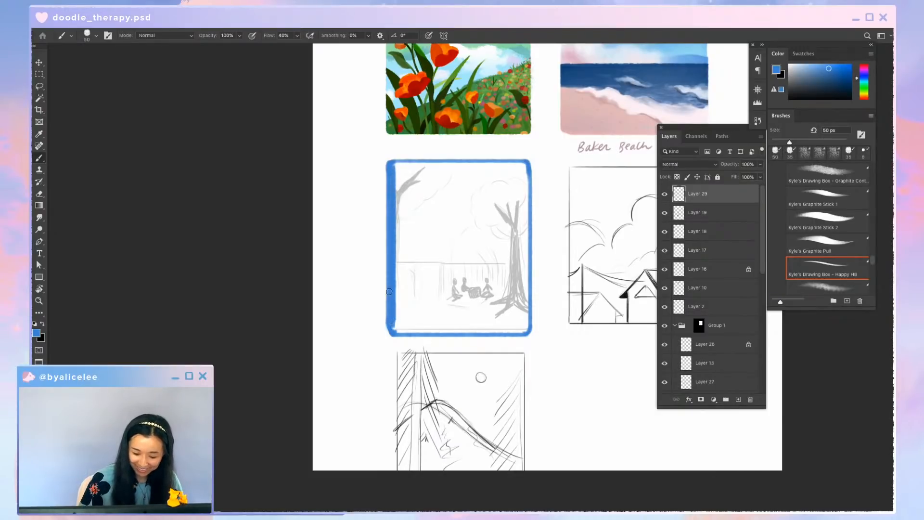
Trim the outside of the blue frame's upper-left corner with the eraser and save the document
key("e")
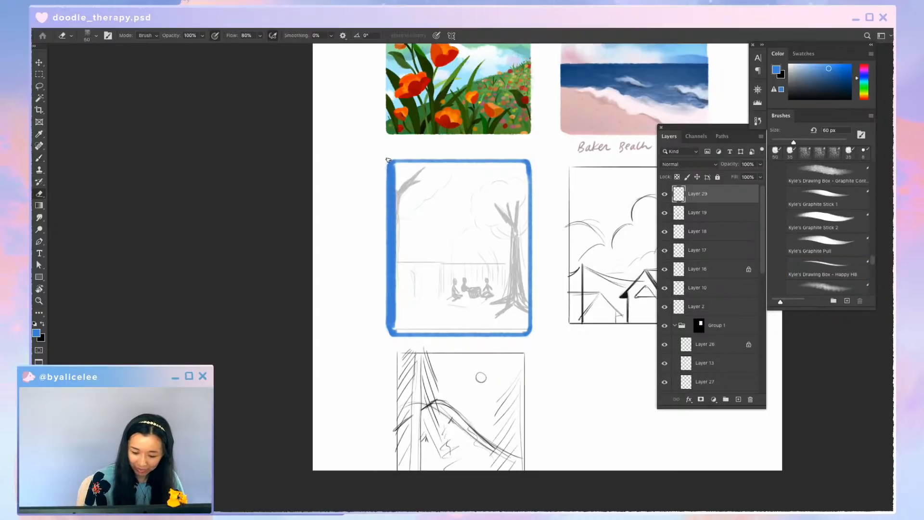
key("e")
key("b")
key("super+s")
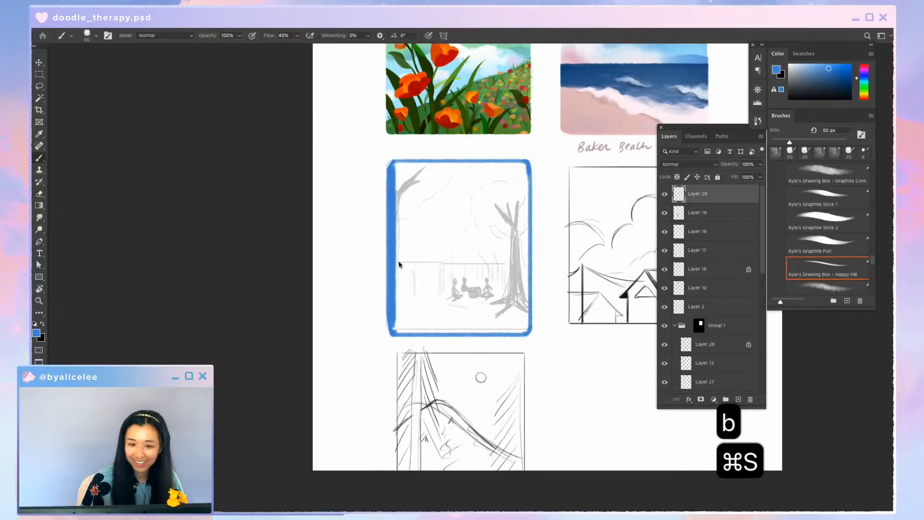
Paint over the remaining sides of the blue frame with the 50 px brush to thicken its border all around
key("b")
key("b")
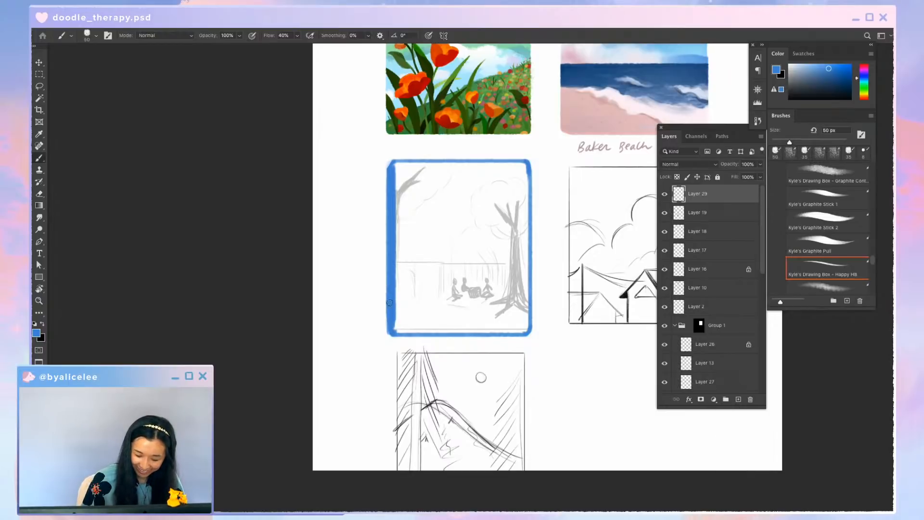
mouse_move(395, 333)
left_mouse_down()
mouse_move(396, 310)
mouse_move(403, 330)
mouse_move(533, 331)
mouse_move(527, 164)
mouse_move(392, 171)
left_mouse_up()
key("b")
key("b")
key("b")
key("b")
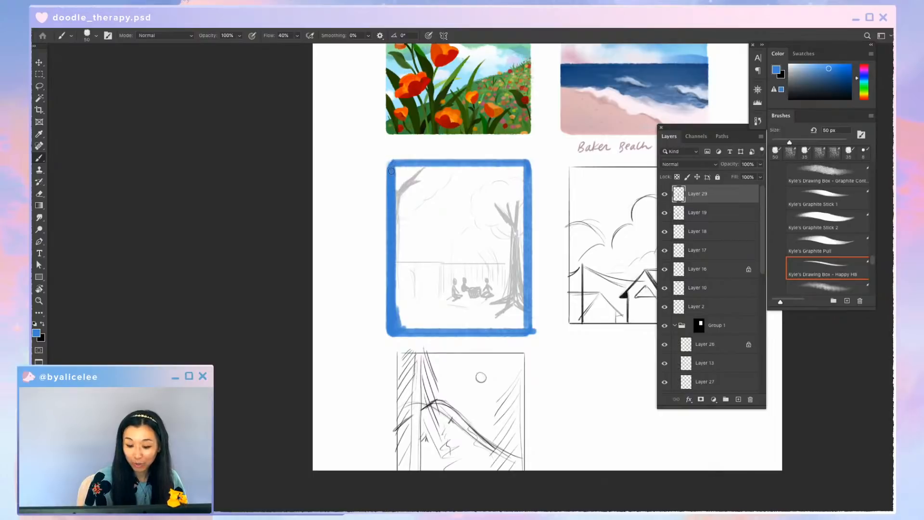
Erase the overshoot at the blue frame's lower-right corner
key("e")
left_click_drag(538, 322, 526, 337)
key("b")
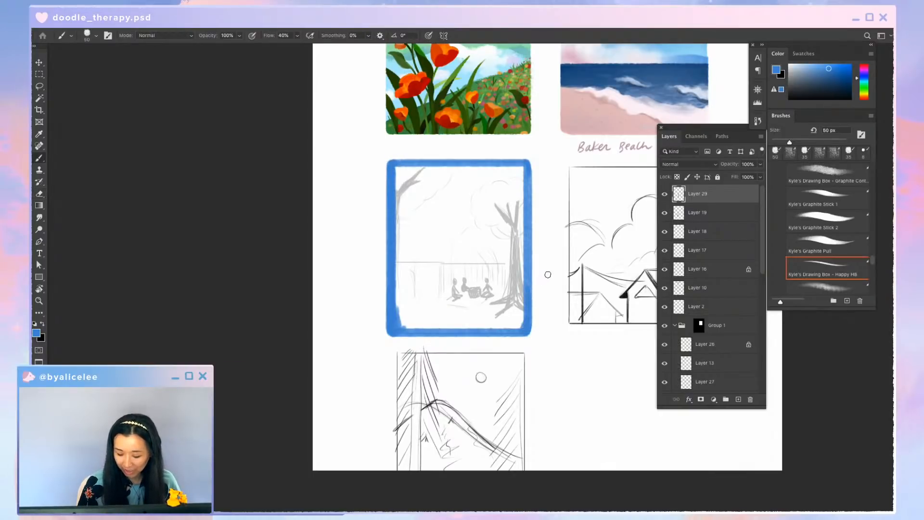
Select the empty interior of the blue frame with the Magic Wand and expand the selection slightly into the border
key("w")
left_click(520, 291)
key("super+e")
key("Return")
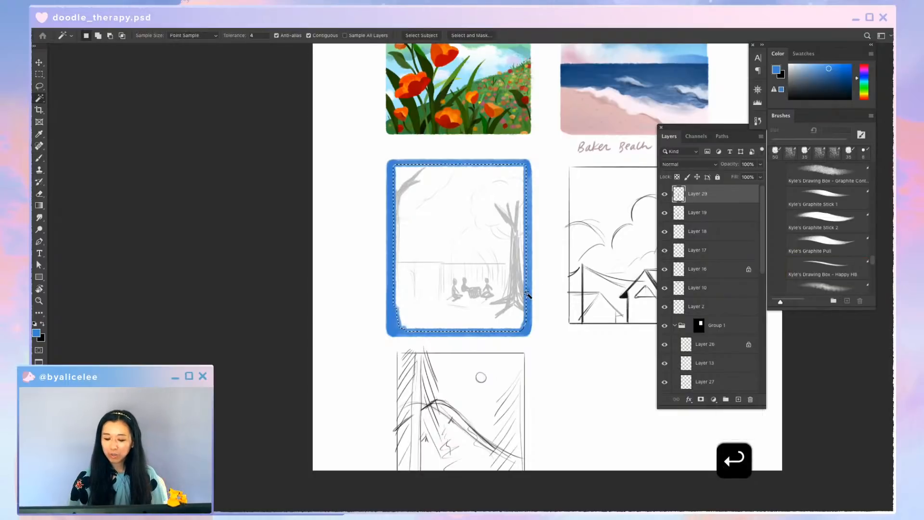
Fill the selected interior with blue using repeated gradients, deselect it, and save the document
key("g")
left_click_drag(476, 262, 772, 219)
left_click_drag(501, 282, 772, 184)
left_click_drag(481, 250, 785, 157)
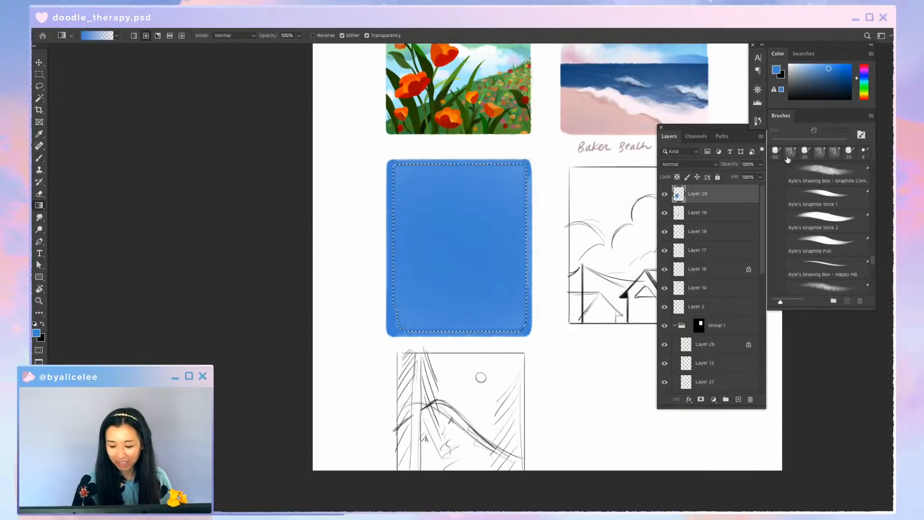
left_click_drag(523, 167, 653, 123)
key("super+d")
key("b")
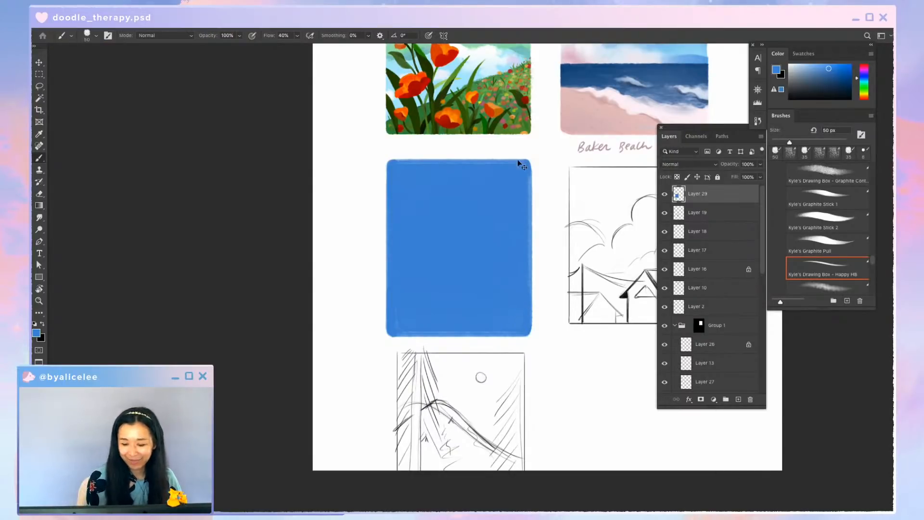
key("super+s")
Brush blue over the faint edges of the filled rectangle to make its border solid and even
key("b")
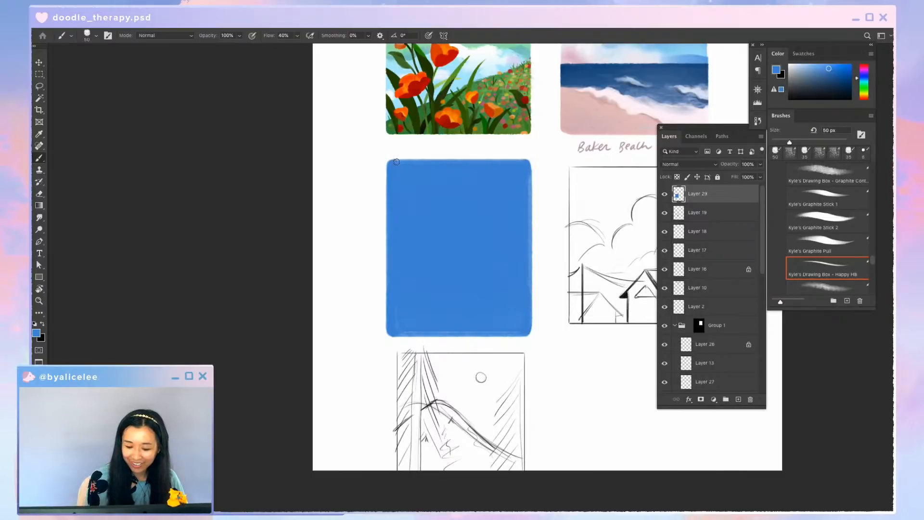
key("b")
key("b")
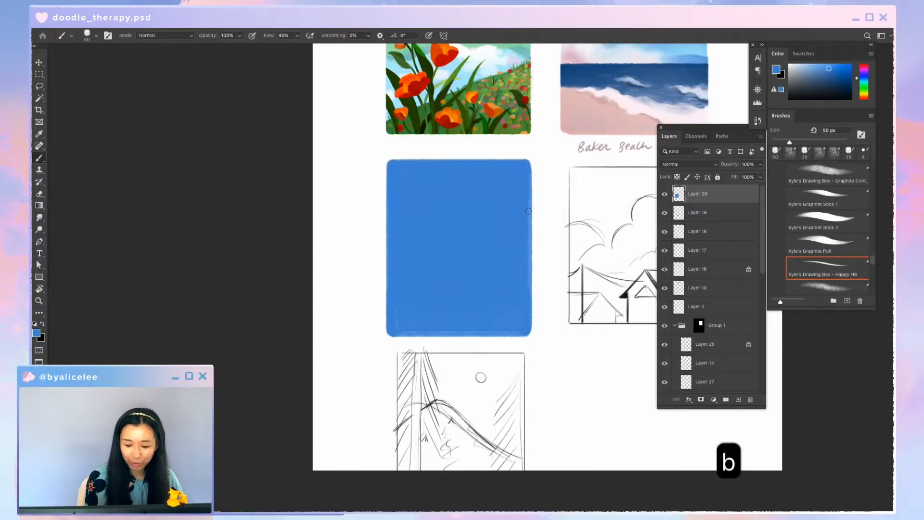
key("b")
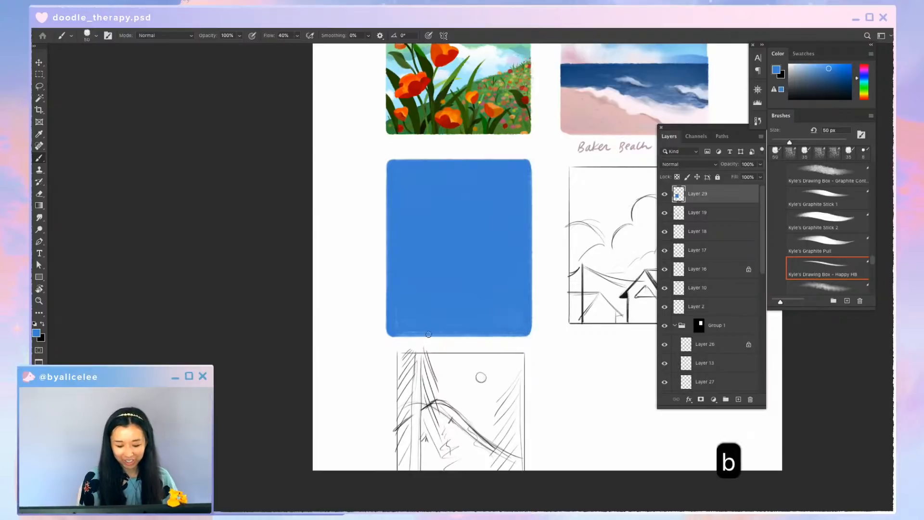
key("b")
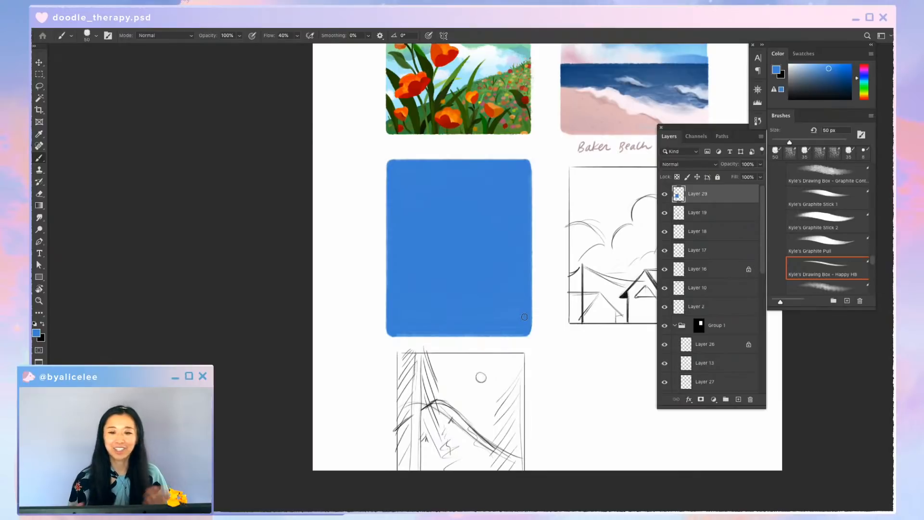
key("b")
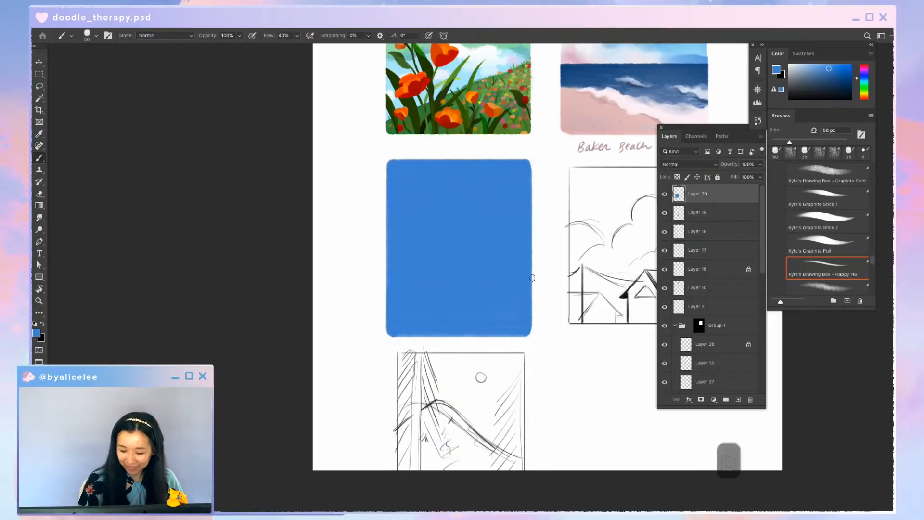
key("b")
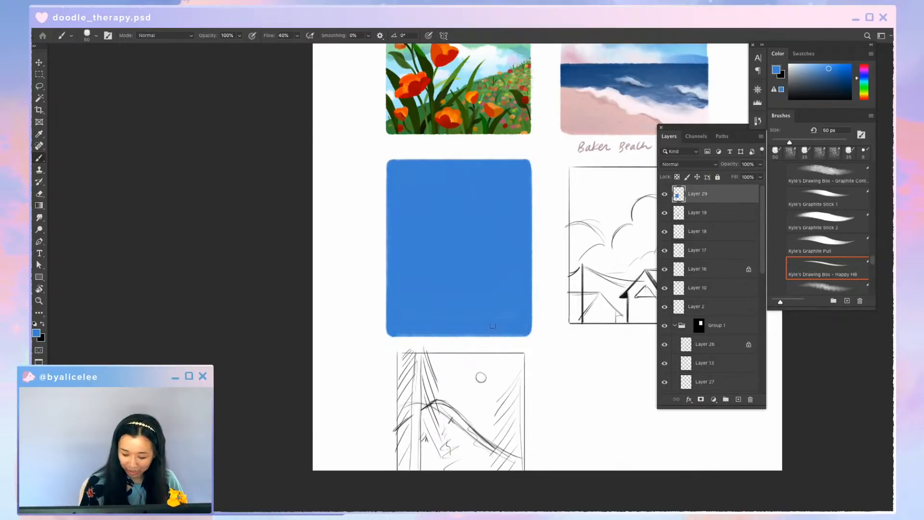
key("b")
left_click_drag(397, 332, 513, 333)
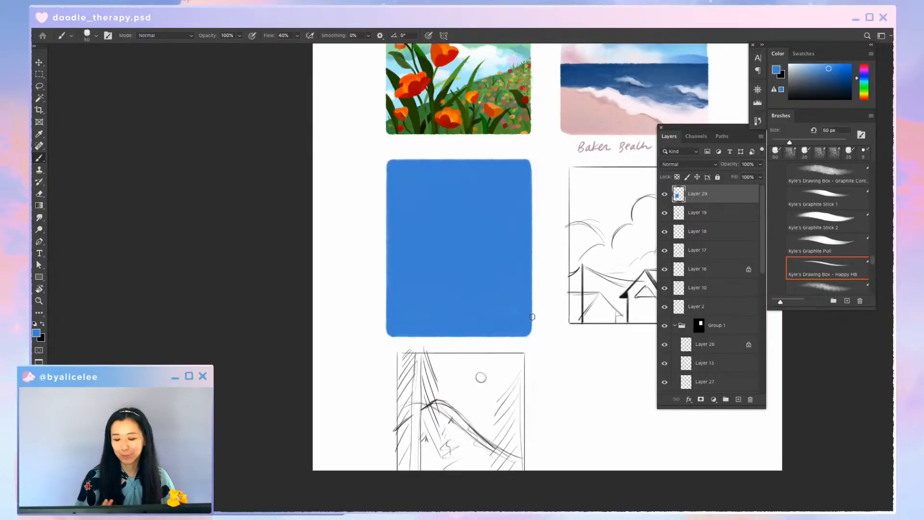
Touch up the blue rectangle's right edge and upper-right corner with the brush, and save the document
key("e")
key("b")
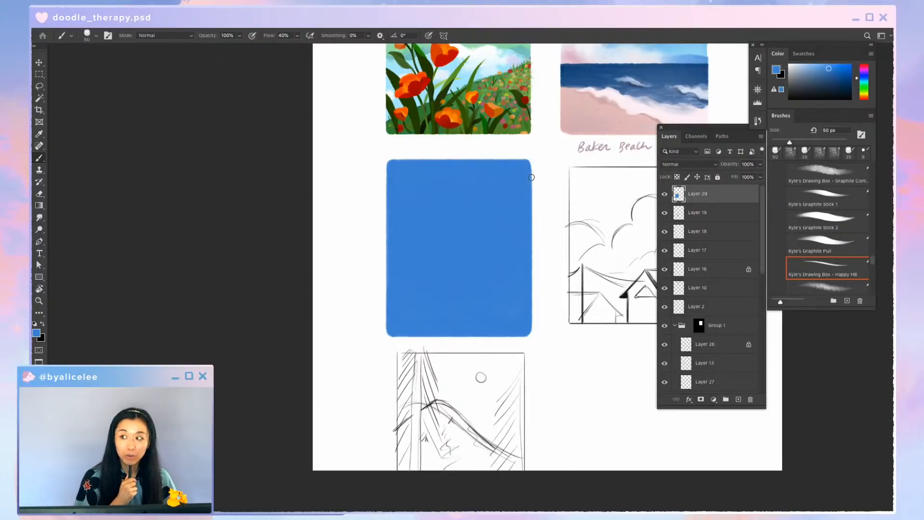
key("b")
key("b")
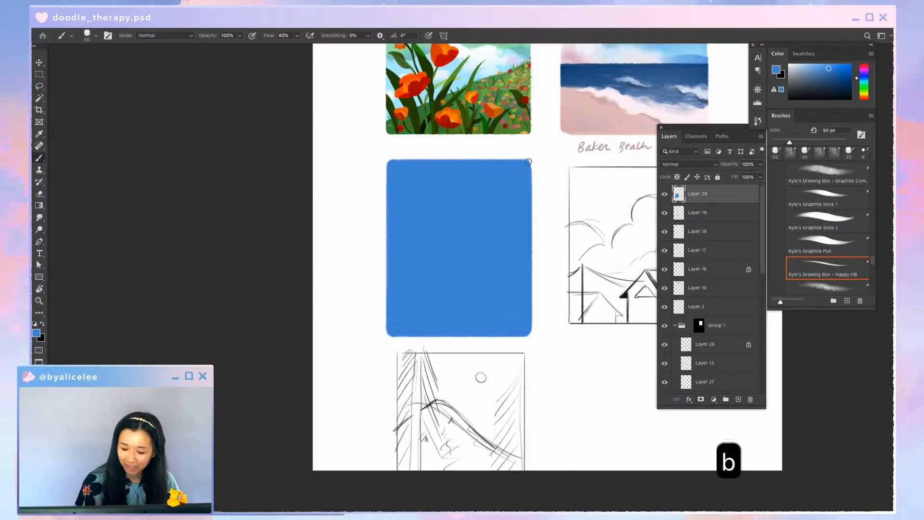
key("super+s")
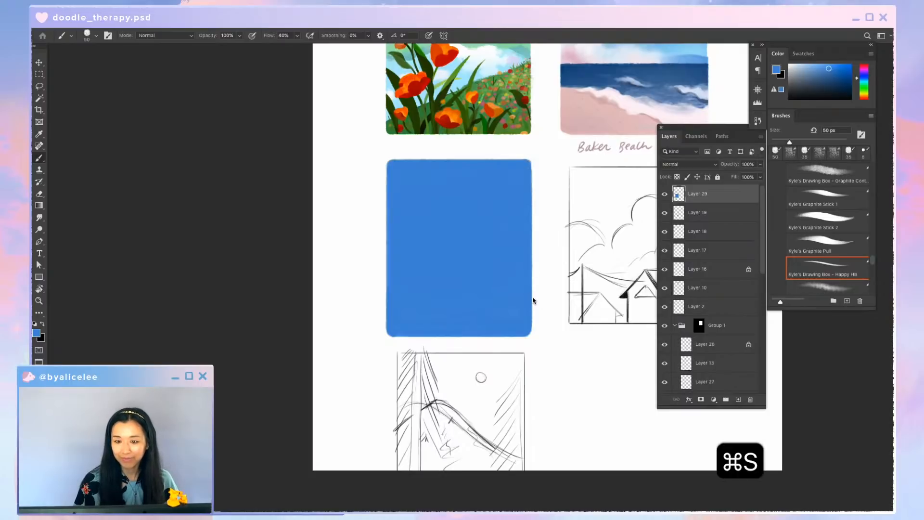
Move the blue rectangle's layer one level down, beneath the picnic sketch layer
key("v")
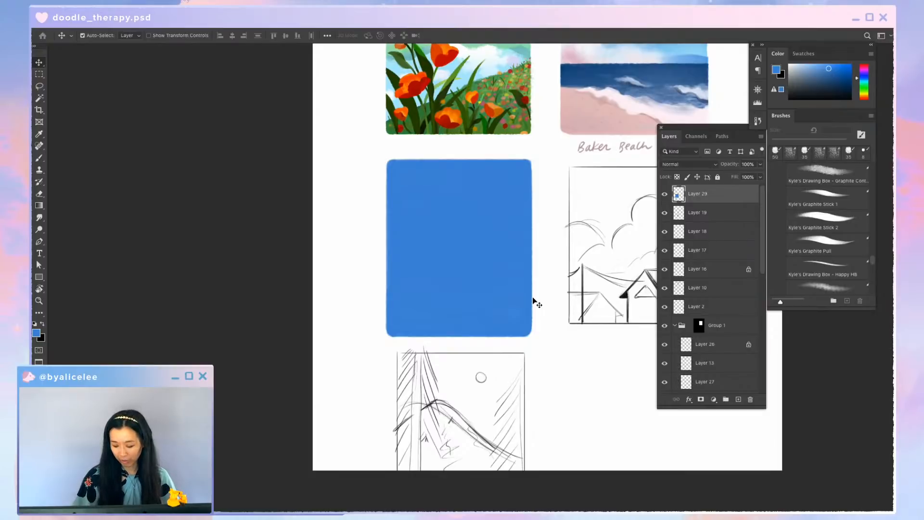
key("super+bracketleft")
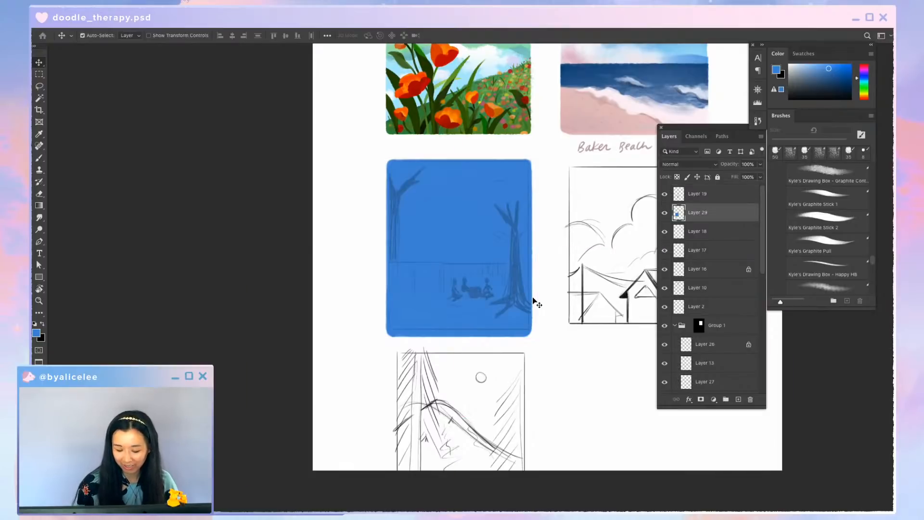
key("period")
left_click_drag(481, 325, 431, 400)
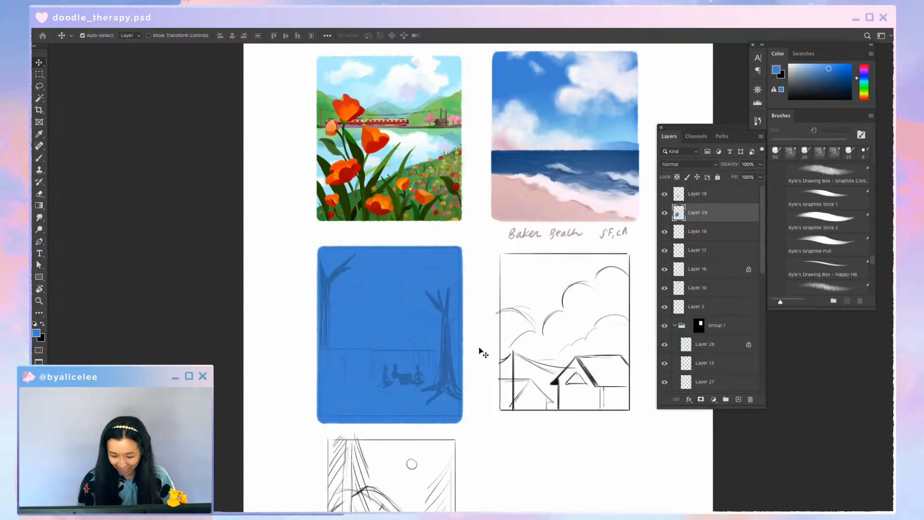
Lock Layer 29's transparent pixels and recolor the blue rectangle light blue with repeated gradients
key("i")
left_click(802, 64)
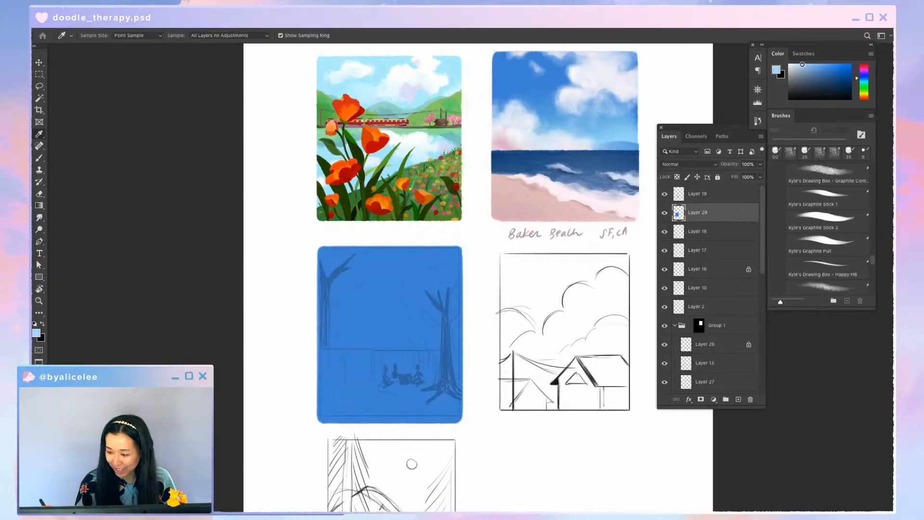
left_click(676, 177)
key("g")
key("g")
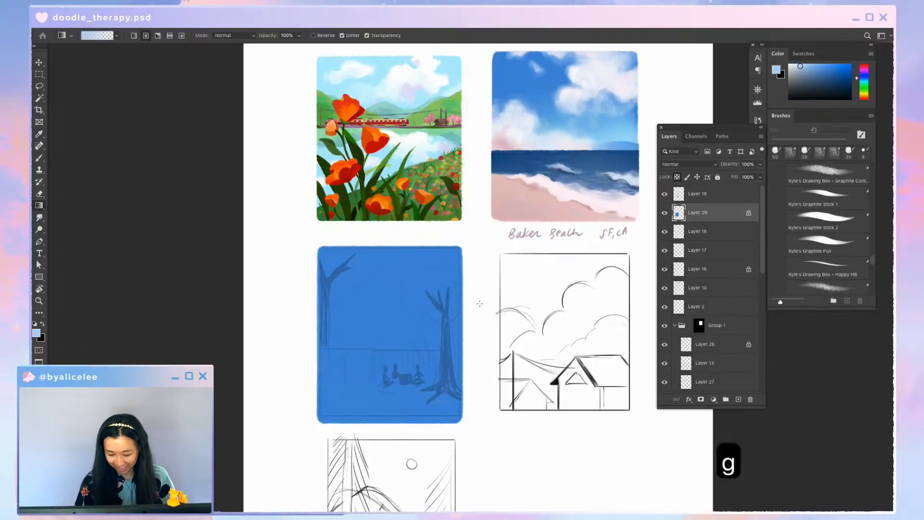
left_click_drag(475, 296, 669, 232)
left_click_drag(344, 326, 514, 233)
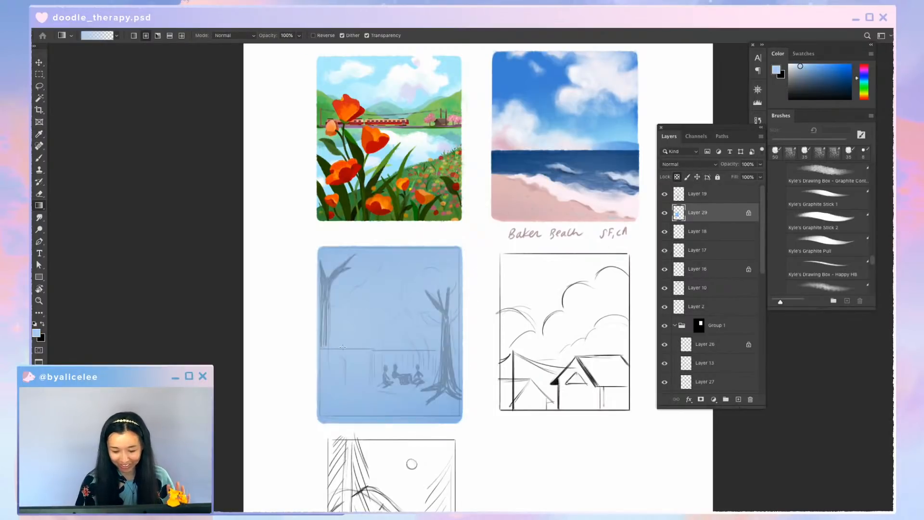
left_click_drag(345, 351, 647, 225)
key("super+u")
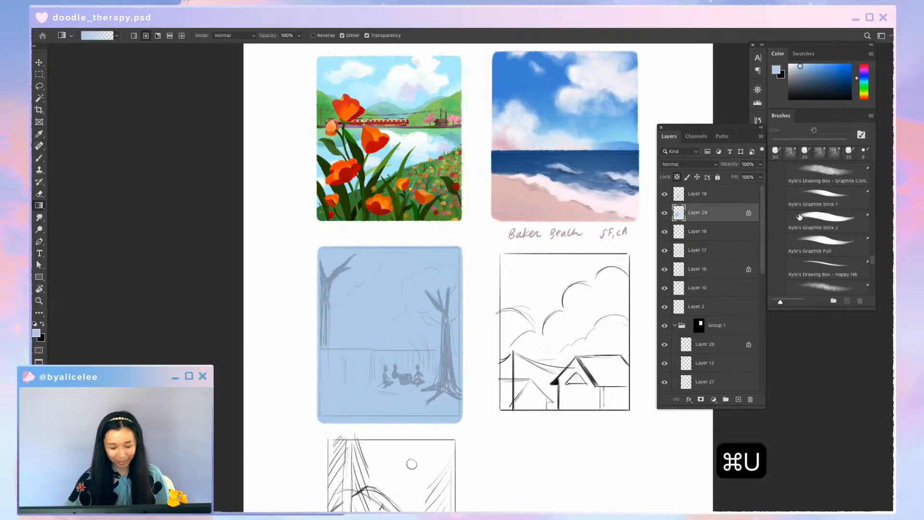
left_click_drag(673, 188, 690, 188)
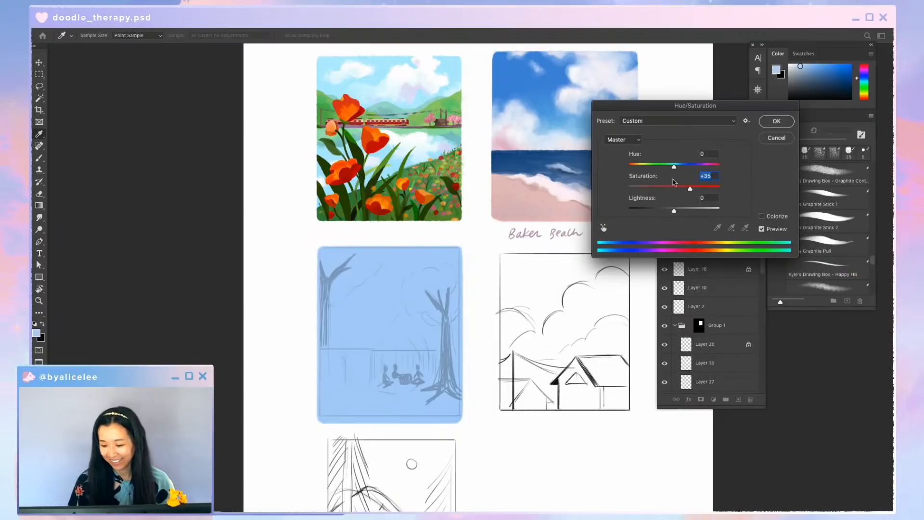
left_click_drag(681, 166, 668, 167)
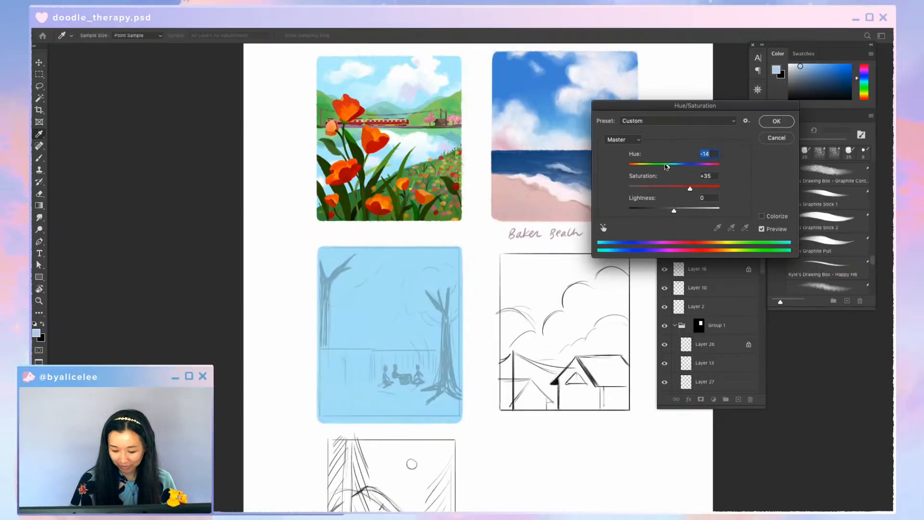
left_click_drag(673, 211, 693, 188)
left_click_drag(770, 107, 638, 96)
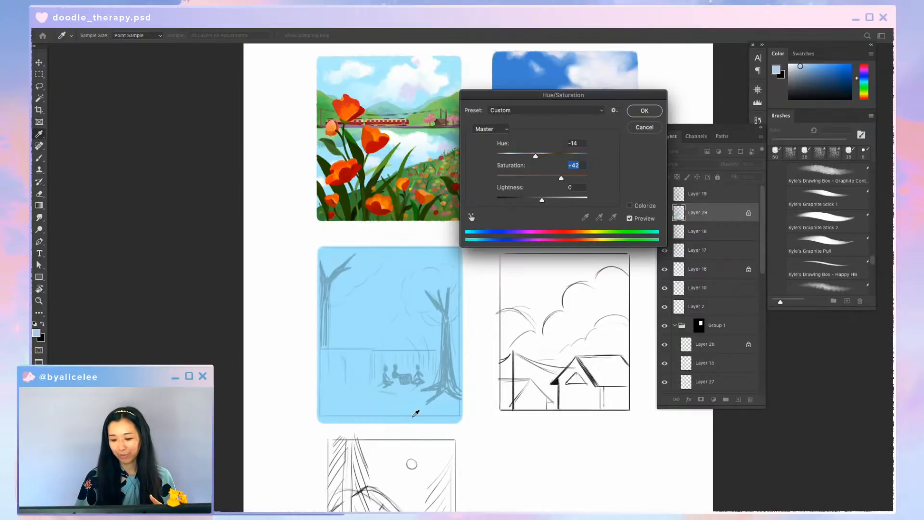
left_click_drag(611, 97, 598, 130)
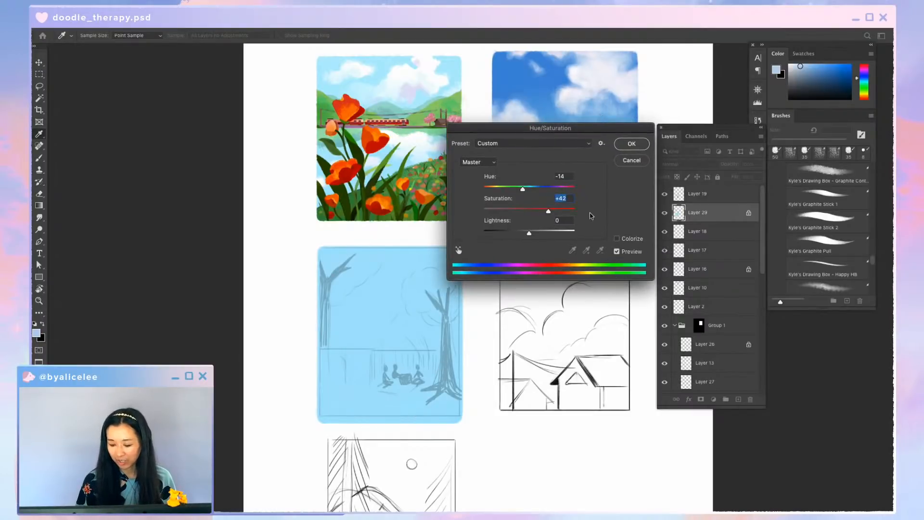
mouse_move(523, 189)
left_mouse_down()
mouse_move(559, 189)
mouse_move(529, 189)
left_mouse_up()
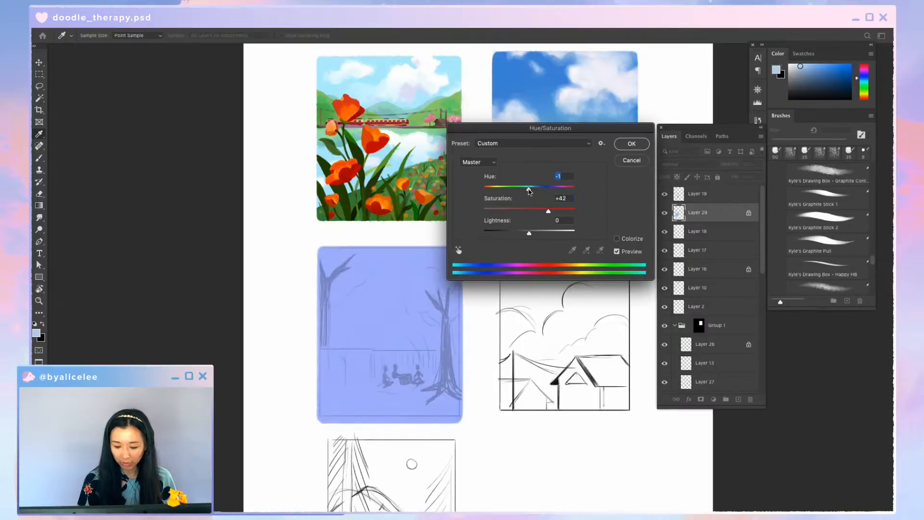
left_click(635, 157)
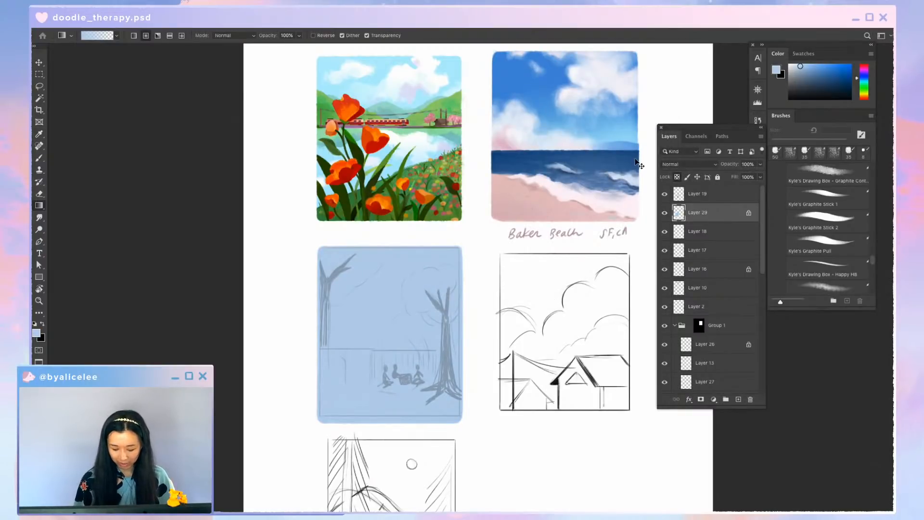
Undo the last light blue gradients applied to the picnic postcard's blue rectangle
key("super+z")
key("super+z")
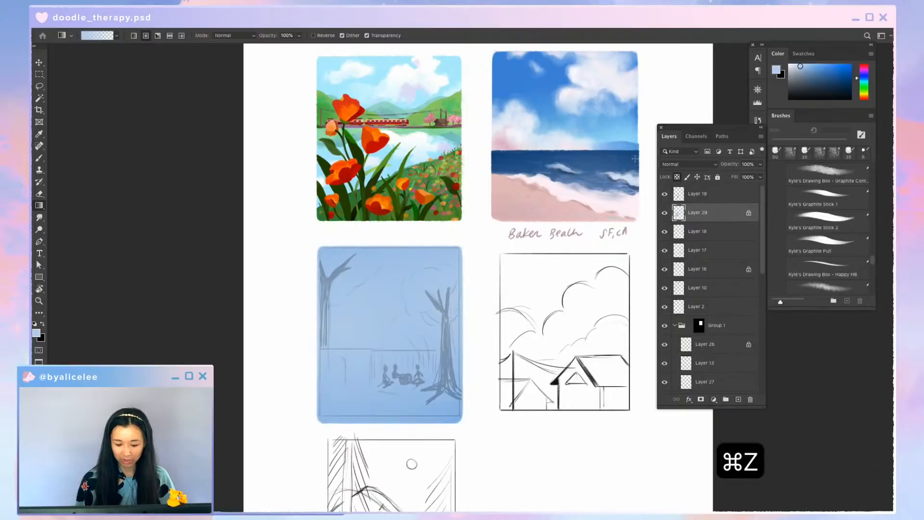
key("super+z")
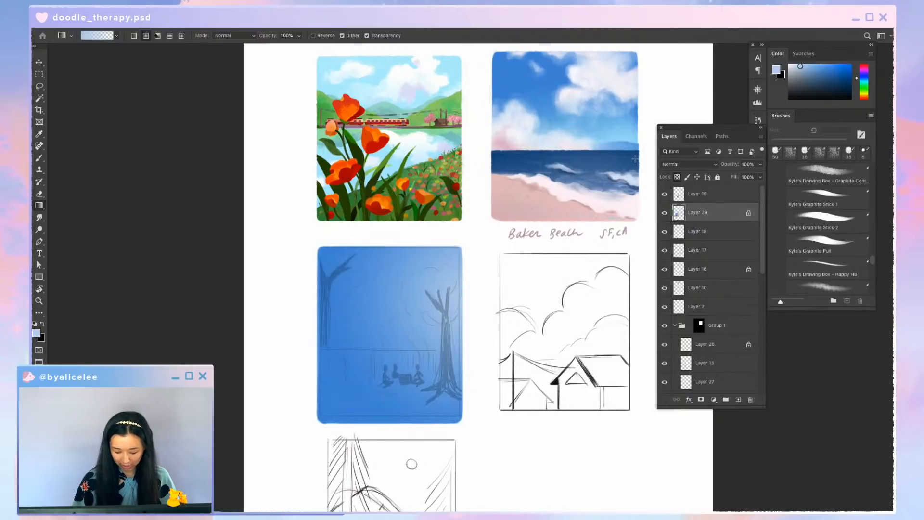
Adjust the blue rectangle's Hue/Saturation to hue -20, saturation +5 and lightness +32, and save the document
key("super+u")
left_click_drag(537, 189, 520, 189)
left_click_drag(529, 233, 544, 237)
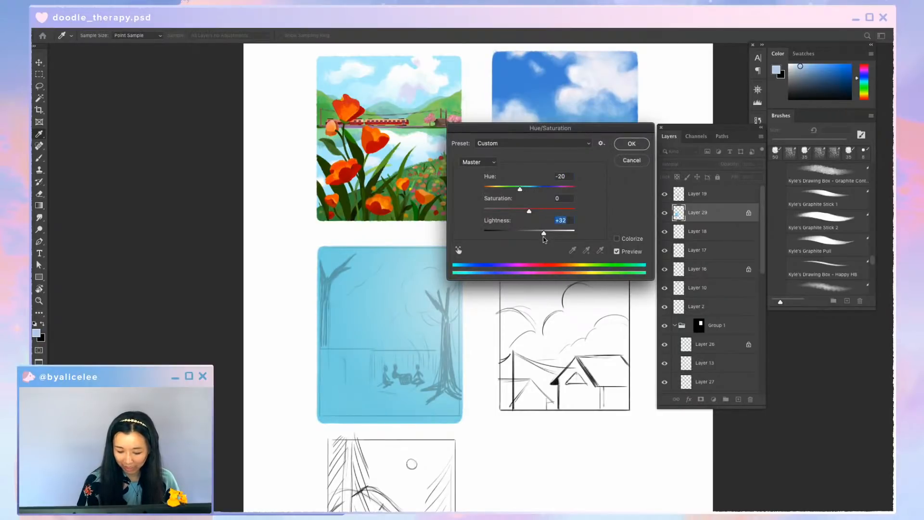
left_click(537, 210)
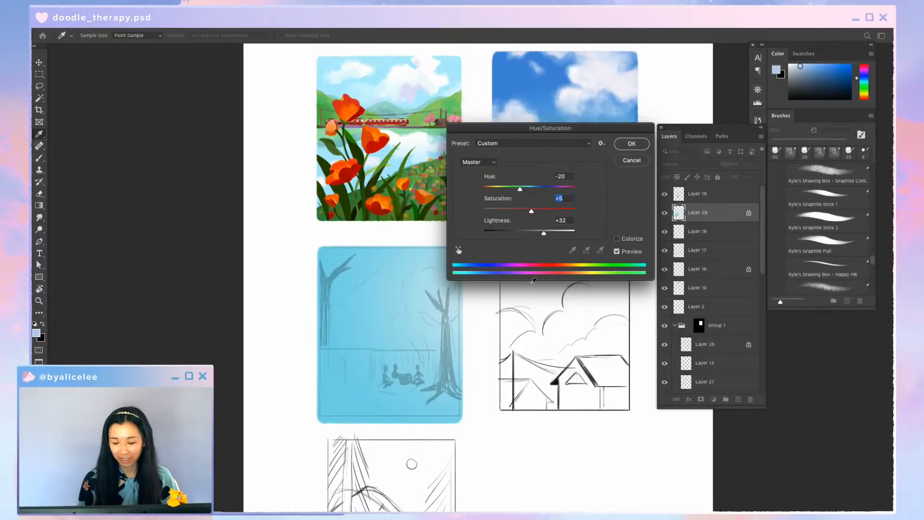
key("Return")
key("super+equal")
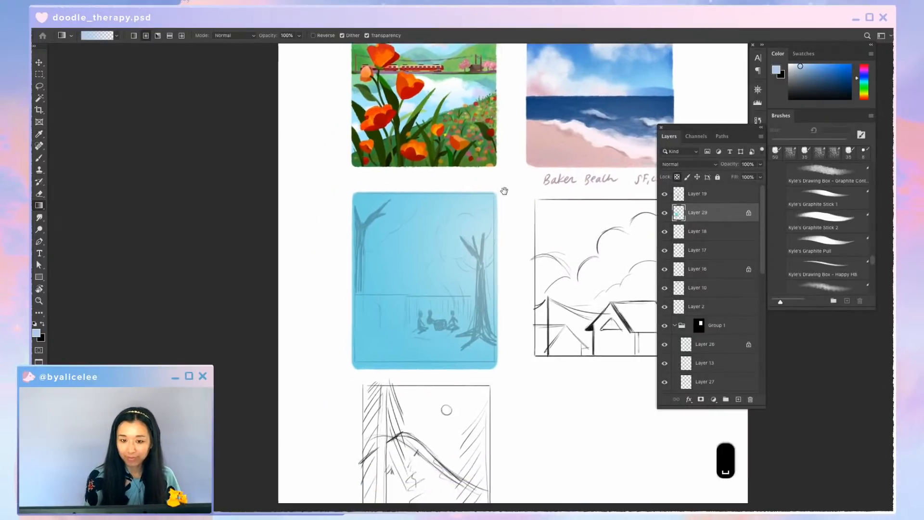
key("super+s")
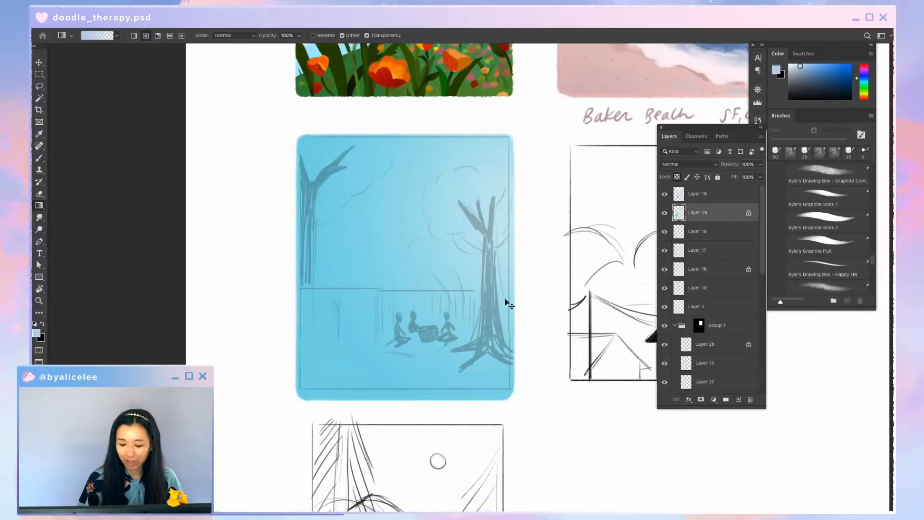
key("v")
mouse_move(492, 218)
left_mouse_down()
mouse_move(506, 212)
mouse_move(497, 224)
mouse_move(507, 208)
left_mouse_up()
key("super+z")
key("v")
key("1")
key("2")
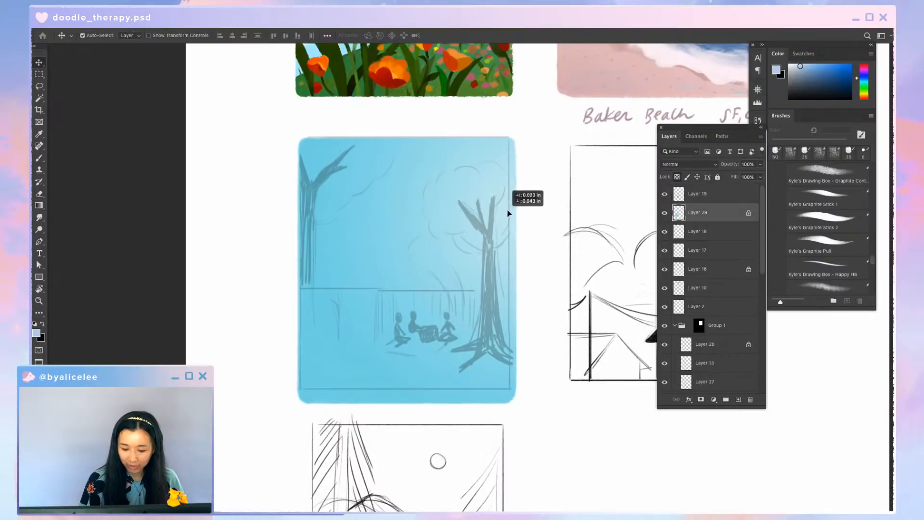
key("super+z")
Add a layer above the sky base, sample dark green from the poppy postcard, and reduce the brush to 20 px
key("super+n")
key("Return")
key("i")
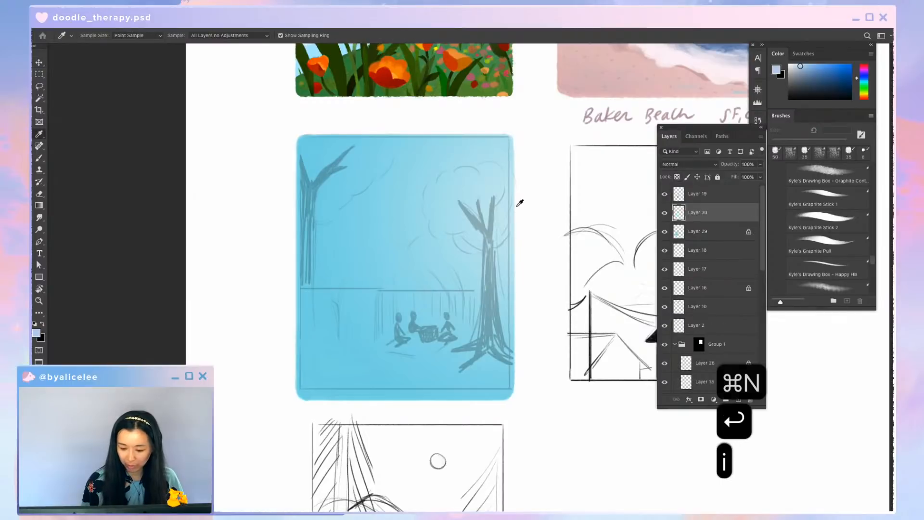
left_click(463, 77)
key("b")
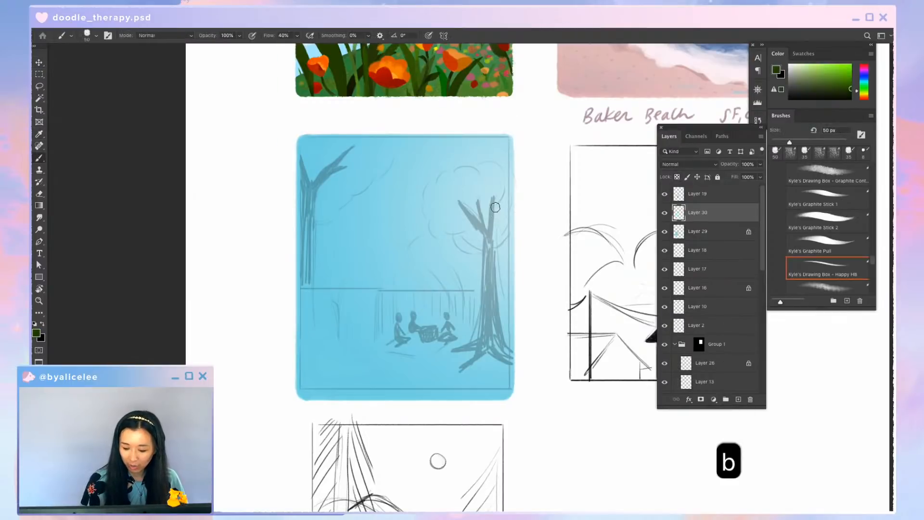
key("bracketleft")
key("bracketleft")
key("bracketleft")
key("bracketleft")
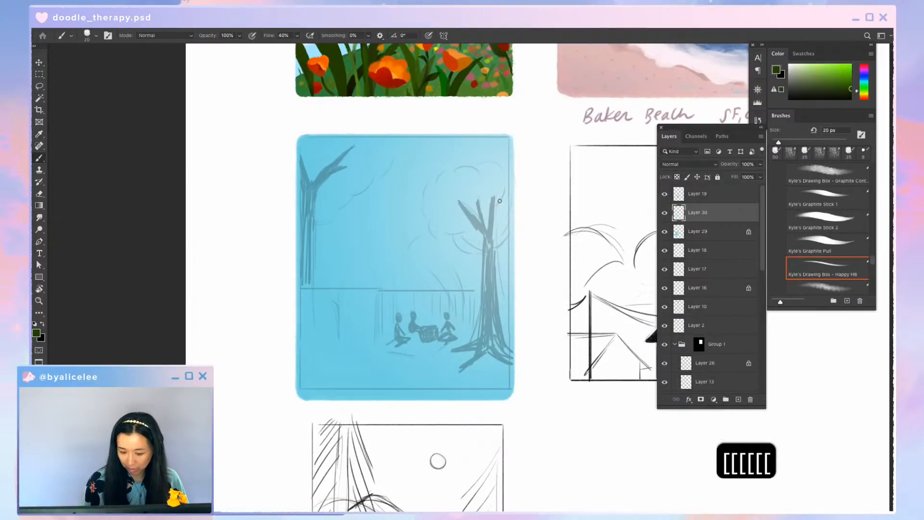
key("b")
key("b")
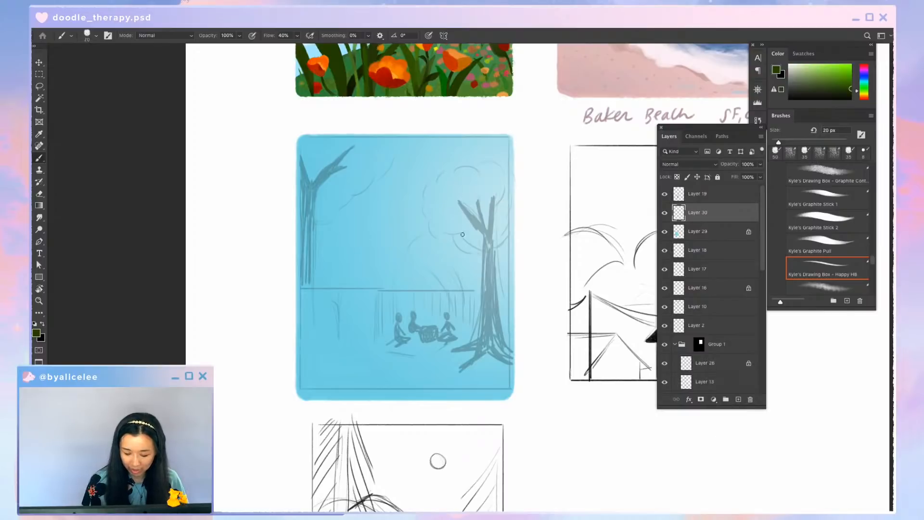
key("b")
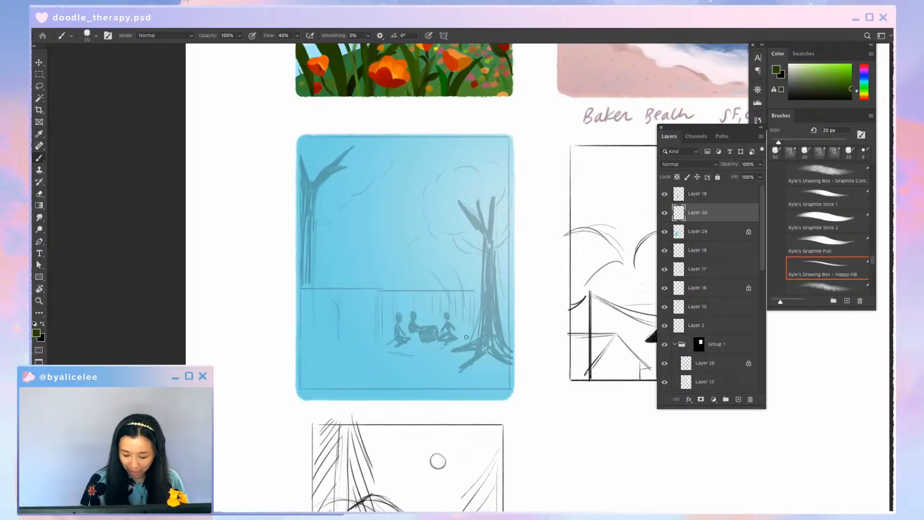
left_click_drag(457, 289, 462, 339)
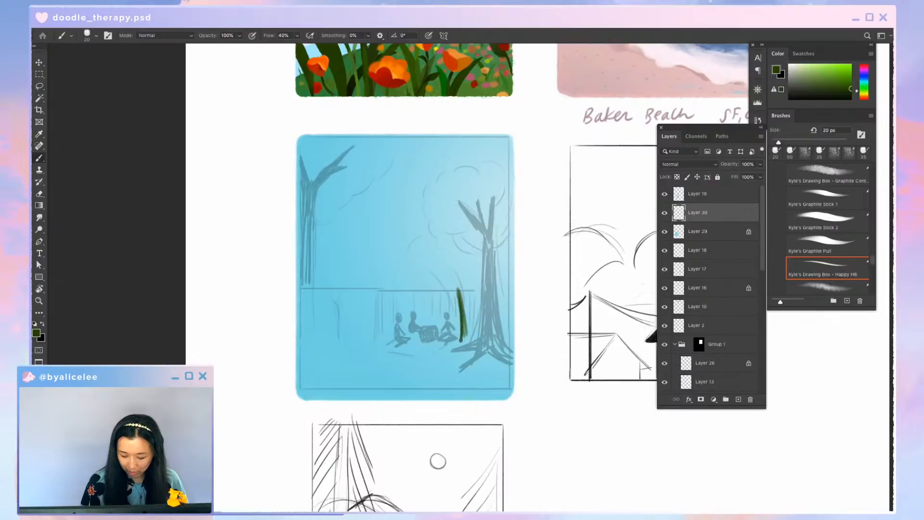
key("super+a")
key("super+x")
key("b")
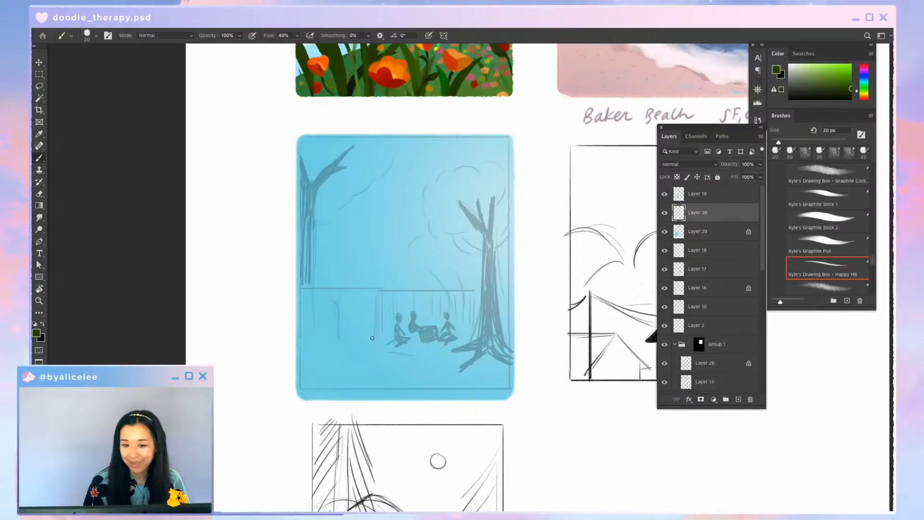
mouse_move(372, 347)
left_mouse_down()
mouse_move(380, 301)
mouse_move(379, 348)
mouse_move(373, 339)
left_mouse_up()
key("super+a")
key("super+x")
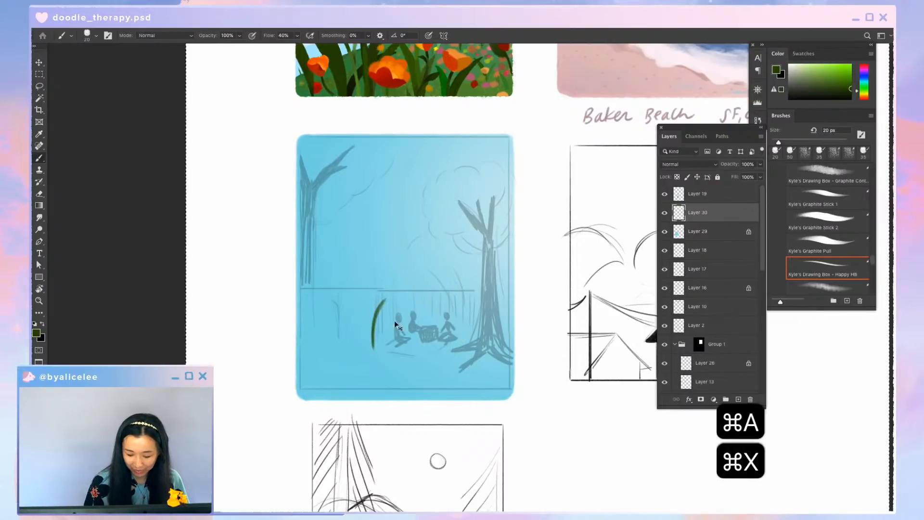
key("b")
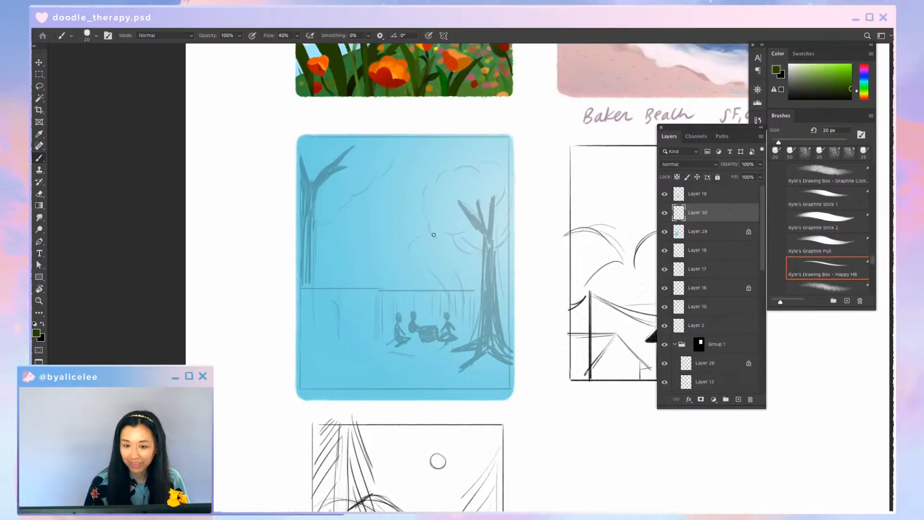
Paint two curved dark green grass blades beside the leftmost picnic figure, finishing with a 10 px brush
left_click_drag(394, 321, 384, 345)
key("e")
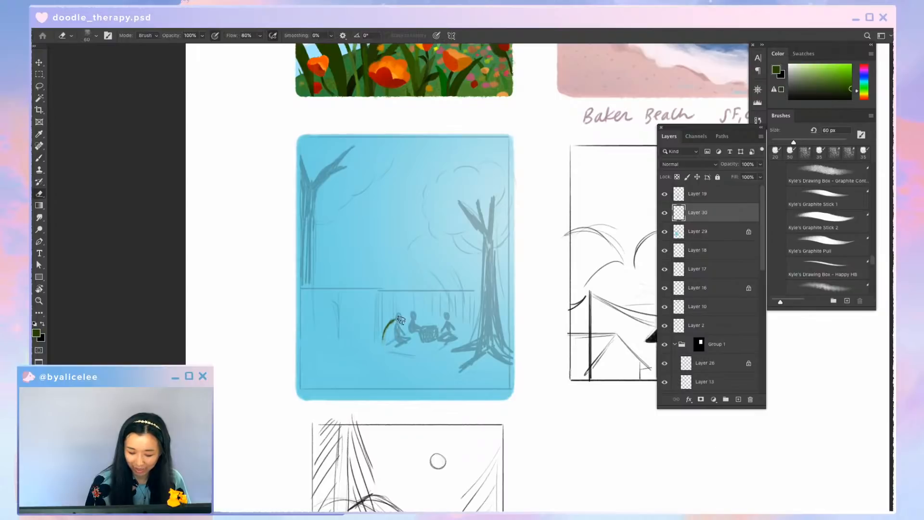
key("super+s")
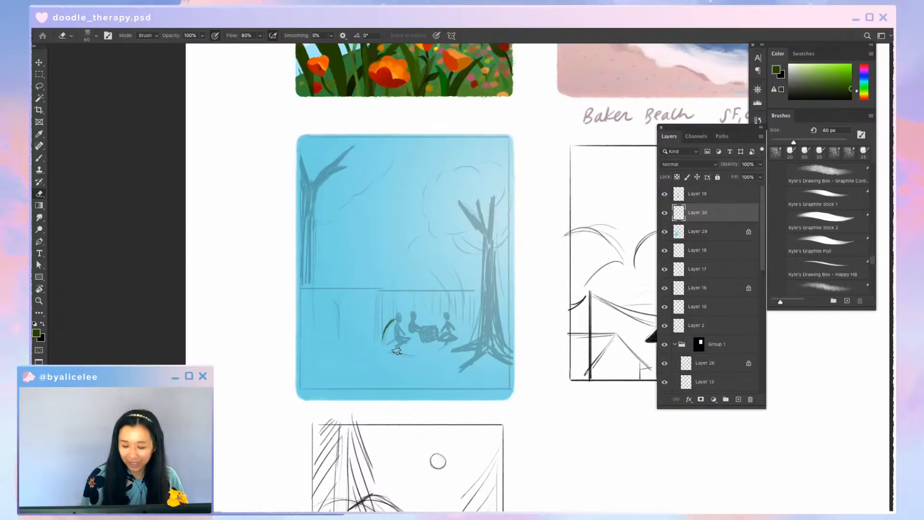
key("b")
key("bracketleft")
key("bracketleft")
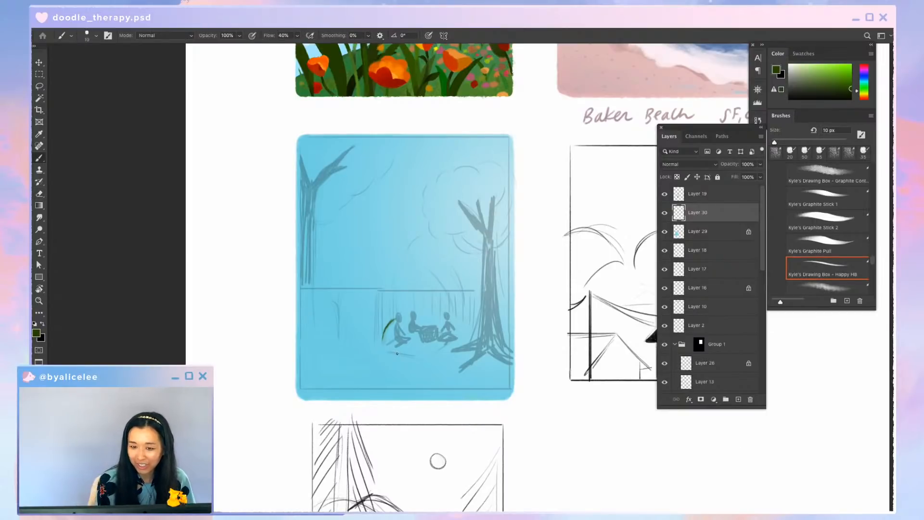
key("b")
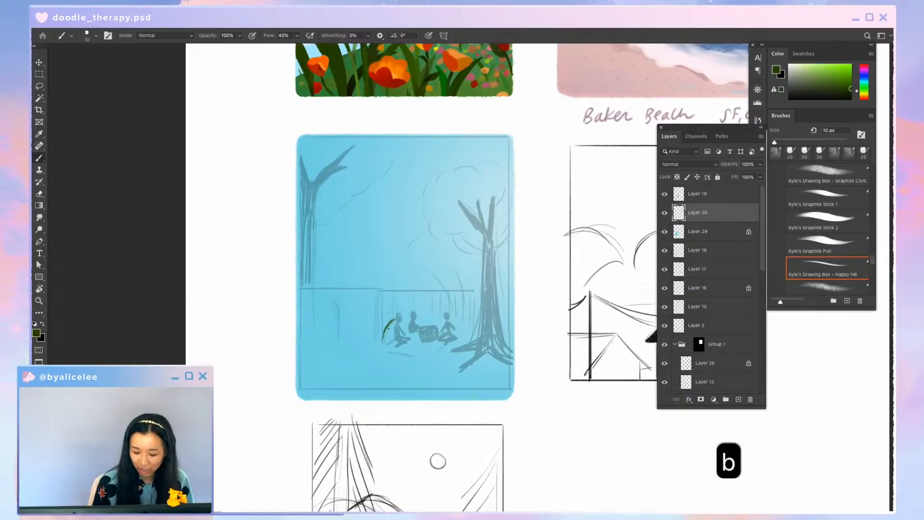
left_click_drag(388, 328, 371, 331)
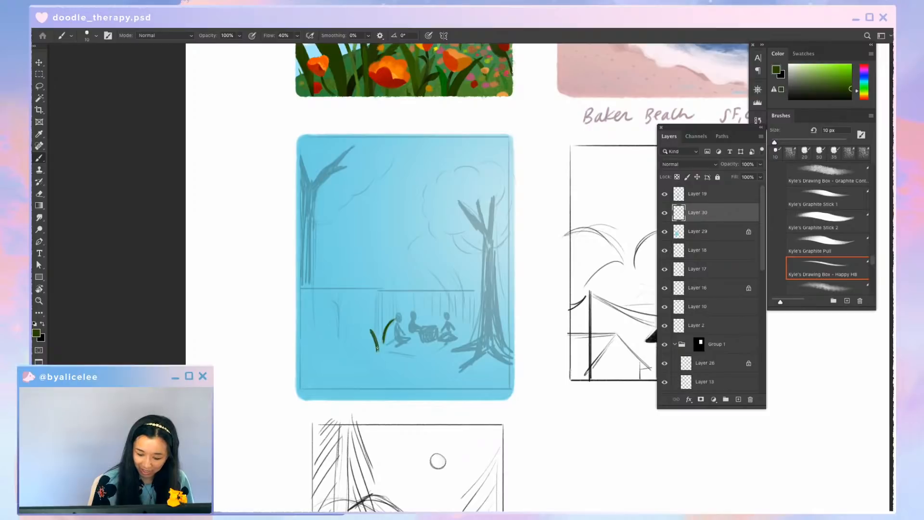
Build up the grass tuft with more thin blades, alternating a 35 px eraser and the 10 px brush
key("e")
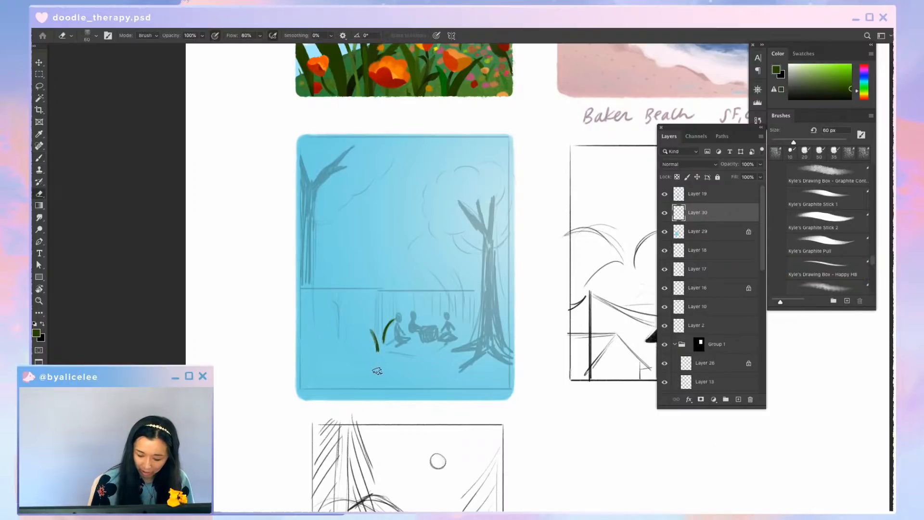
key("e")
key("bracketleft")
key("bracketleft")
key("bracketleft")
key("bracketleft")
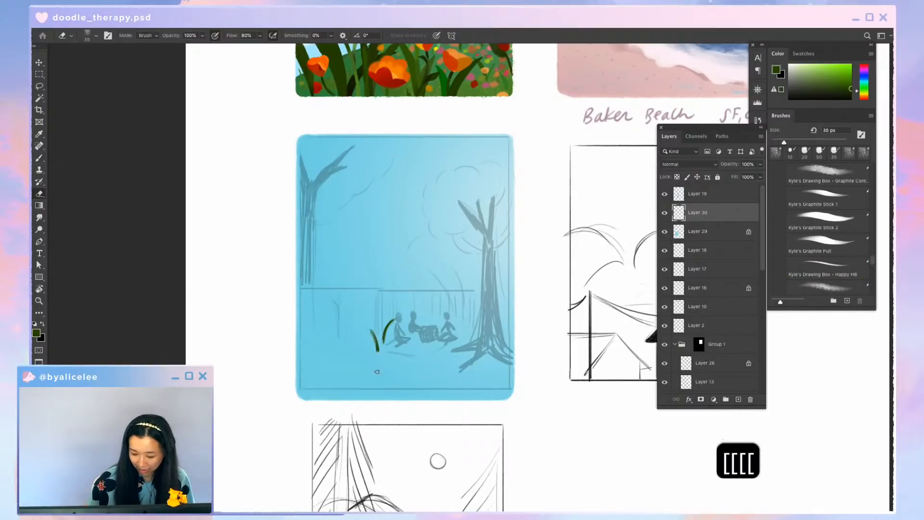
key("e")
key("b")
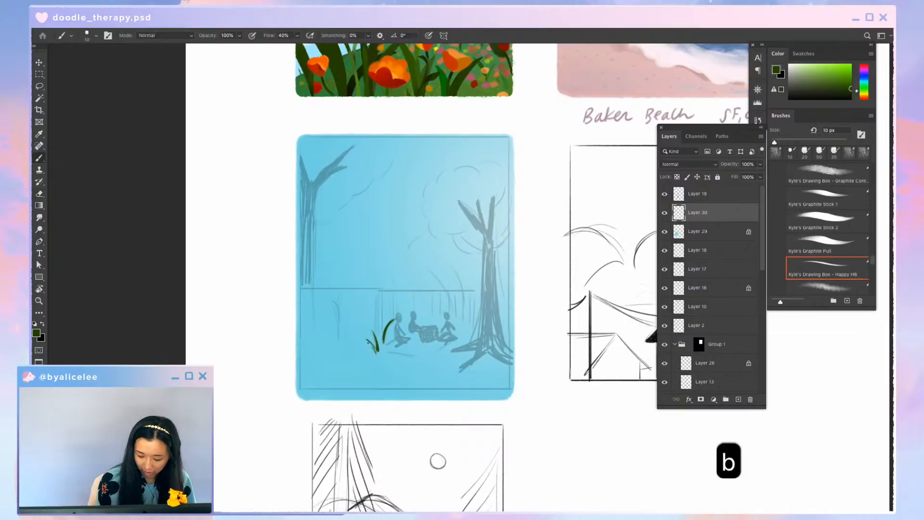
mouse_move(368, 341)
left_mouse_down()
mouse_move(380, 353)
mouse_move(382, 335)
left_mouse_up()
key("e")
key("b")
key("e")
key("b")
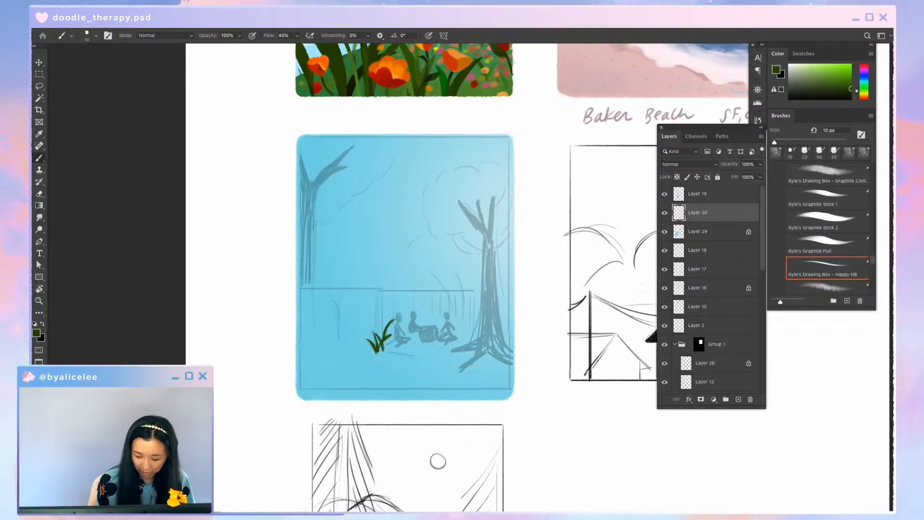
Delete the layer holding the painted grass tuft
key("super+minus")
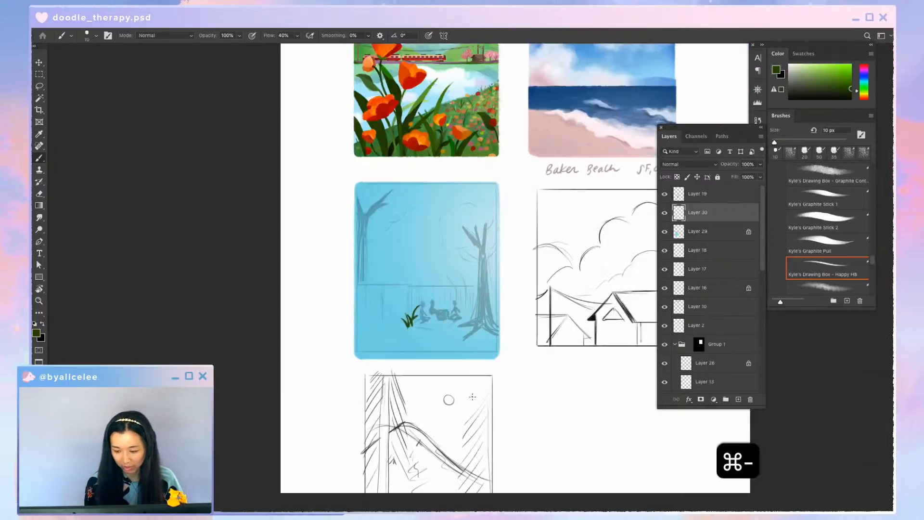
key("super+minus")
key("space")
left_click_drag(509, 310, 480, 305)
key("super+equal")
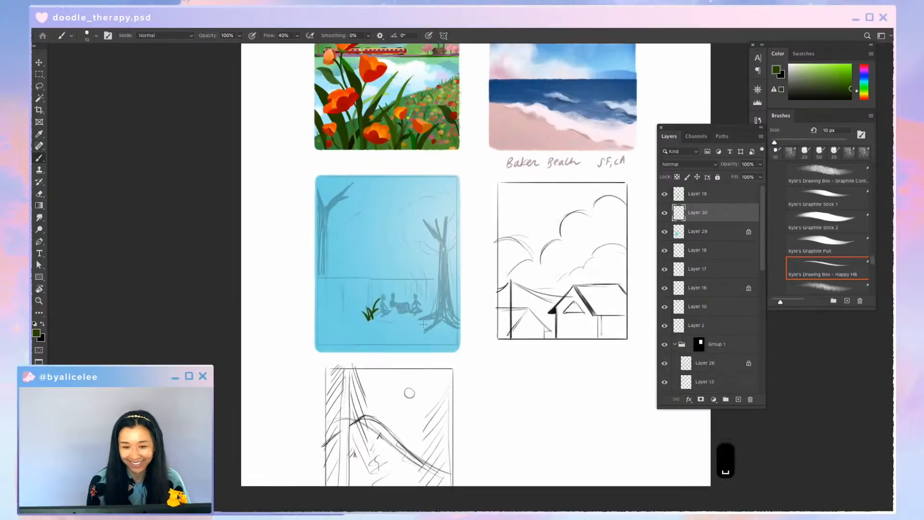
key("BackSpace")
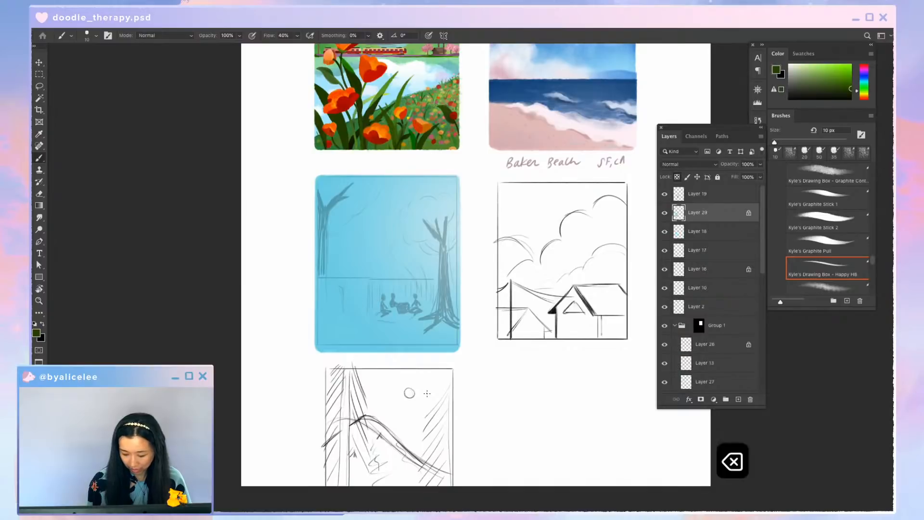
Add a new layer above the sky base and enlarge the brush to 90 px
key("super+n")
key("Return")
key("b")
key("bracketright")
key("bracketright")
key("bracketright")
key("bracketright")
key("bracketright")
key("bracketright")
key("bracketright")
key("bracketright")
key("bracketright")
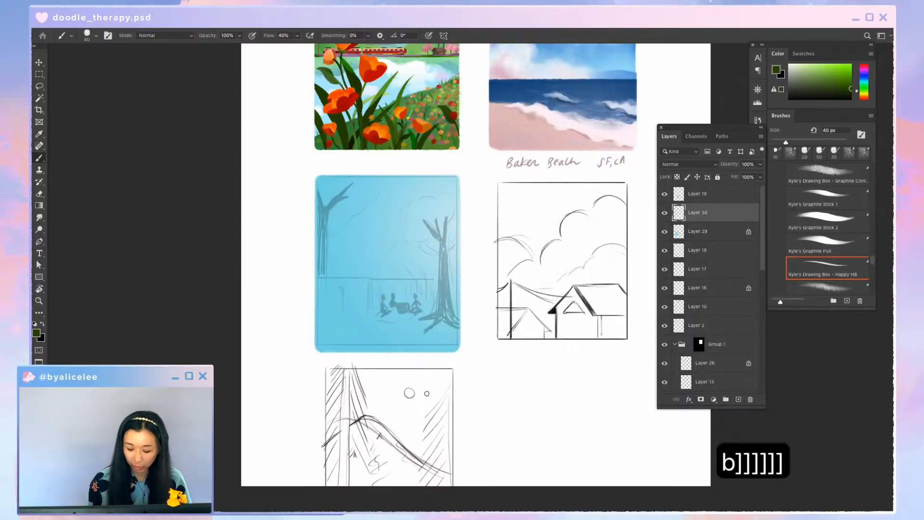
key("b")
mouse_move(301, 314)
left_mouse_down()
mouse_move(368, 303)
mouse_move(480, 309)
mouse_move(430, 297)
mouse_move(316, 320)
mouse_move(331, 324)
mouse_move(349, 312)
mouse_move(324, 325)
mouse_move(344, 337)
left_mouse_up()
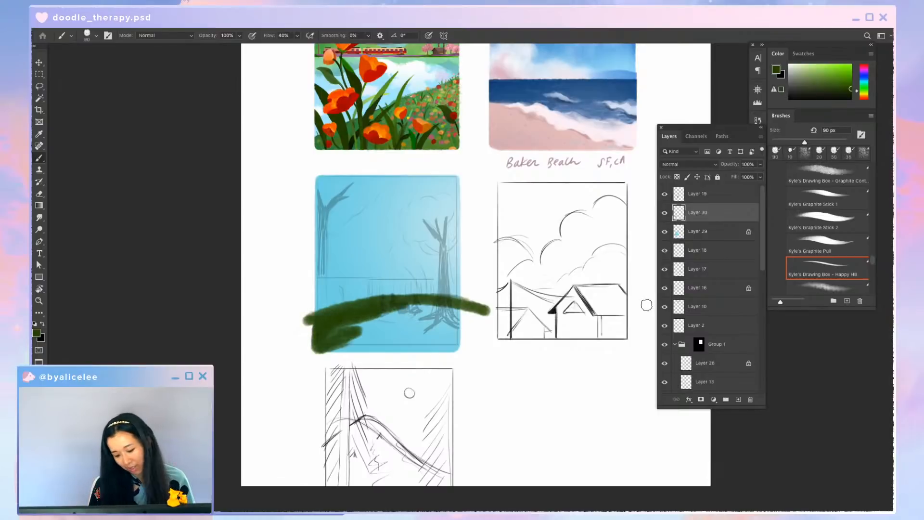
key("super+a")
key("super+x")
key("b")
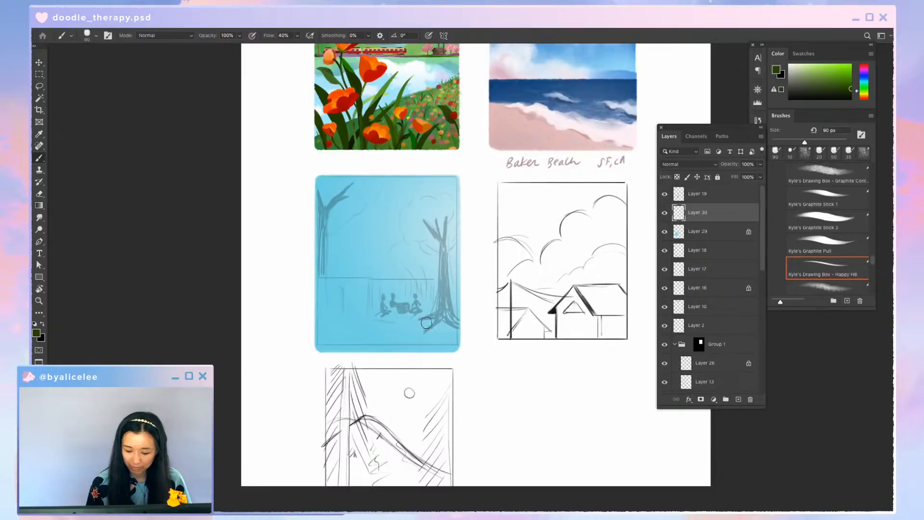
Brush a dark green rectangular outline for the ground across the lower quarter of the picnic postcard
key("b")
mouse_move(313, 313)
left_mouse_down()
mouse_move(452, 317)
mouse_move(324, 319)
mouse_move(380, 323)
mouse_move(317, 322)
mouse_move(317, 352)
mouse_move(318, 324)
mouse_move(449, 356)
mouse_move(452, 327)
left_mouse_up()
key("b")
Select the area inside the green outline, expand the selection by 20 pixels, and fill it with dark green gradients
key("w")
left_click(440, 336)
key("super+e")
key("Return")
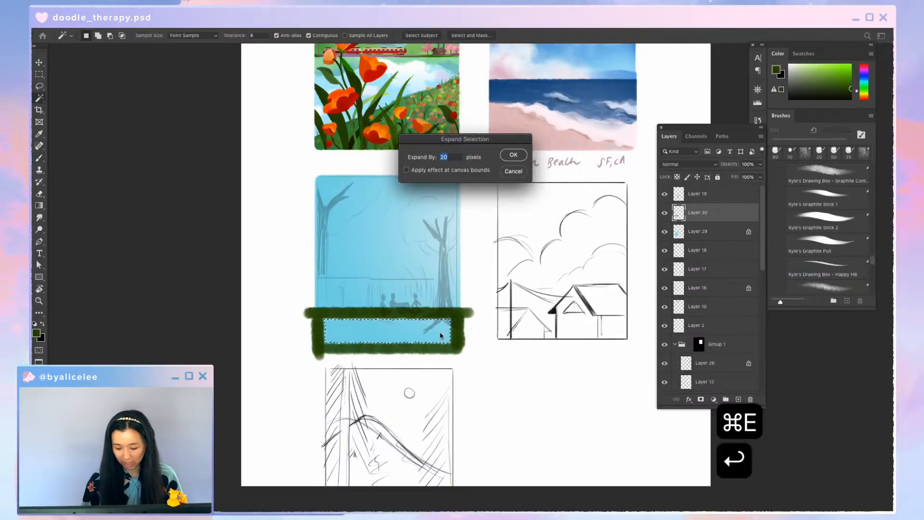
key("g")
left_click_drag(327, 332, 427, 324)
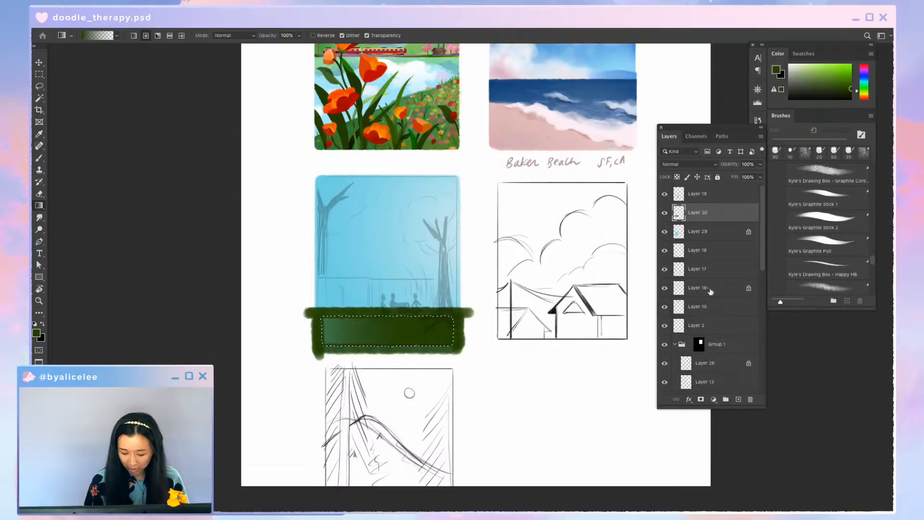
Deselect the area and clip the green ground layer to the sky rectangle on Layer 29
key("super+d")
key("super+alt+g")
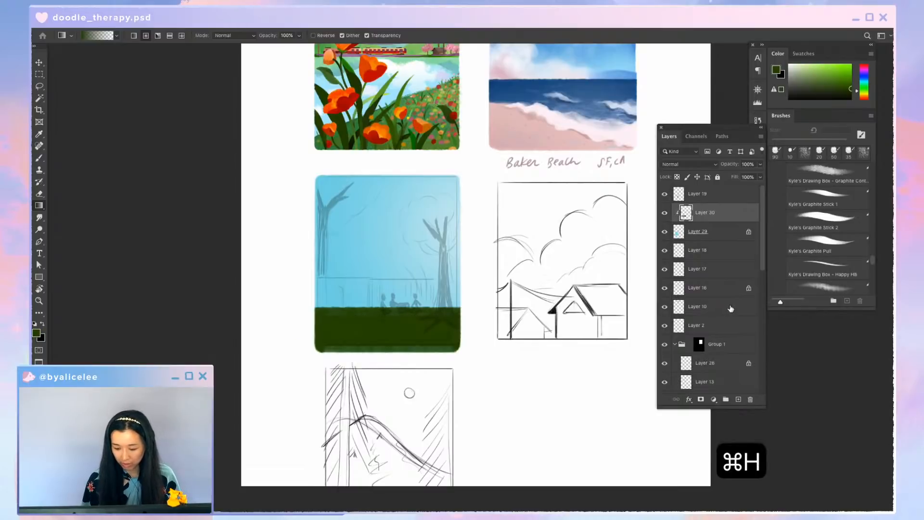
key("b")
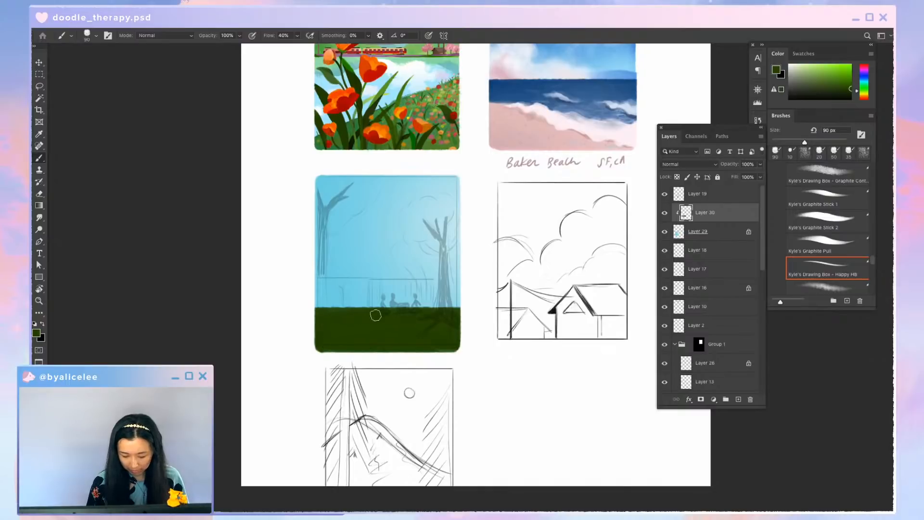
Nudge the green ground layer slightly down on the picnic postcard and save the document
key("v")
left_click_drag(384, 257, 391, 262)
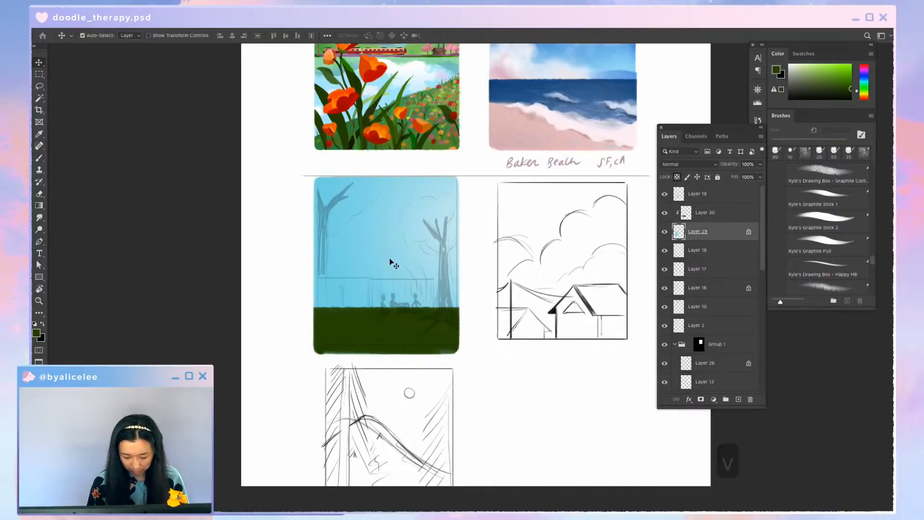
key("super+z")
key("q")
left_click(396, 330)
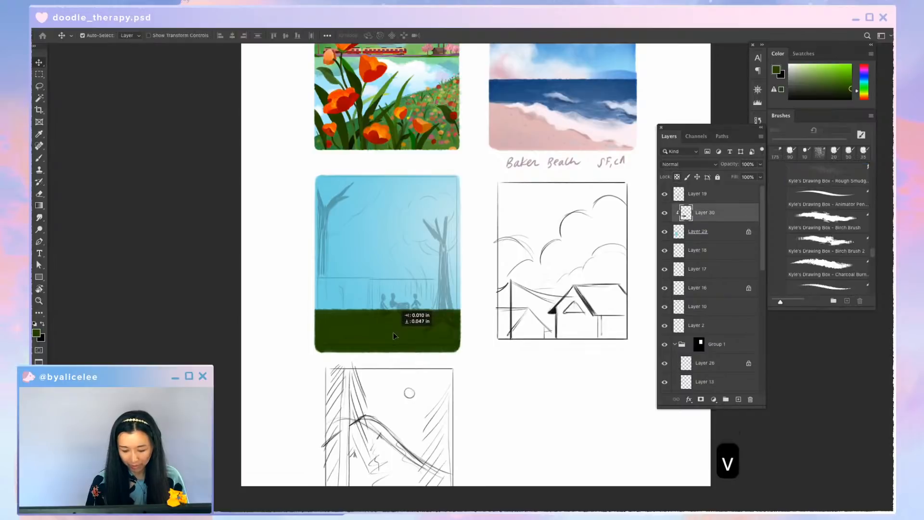
key("super+s")
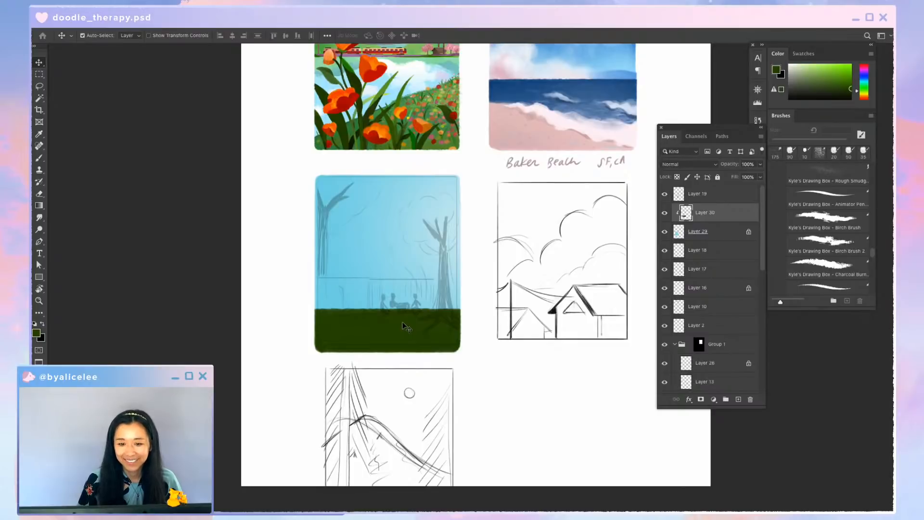
Adjust the green ground with Hue/Saturation, setting hue to +52, saturation to -11 and lightness to +29
key("super+u")
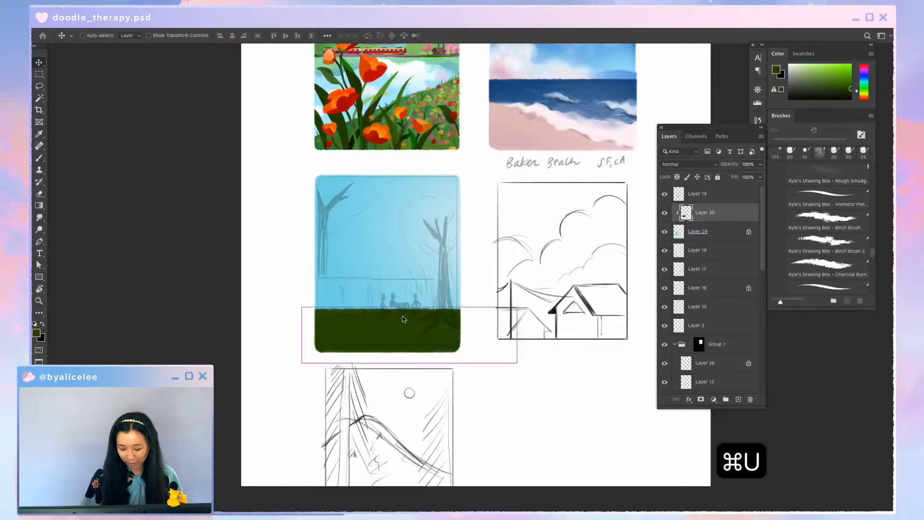
left_click_drag(540, 230, 535, 191)
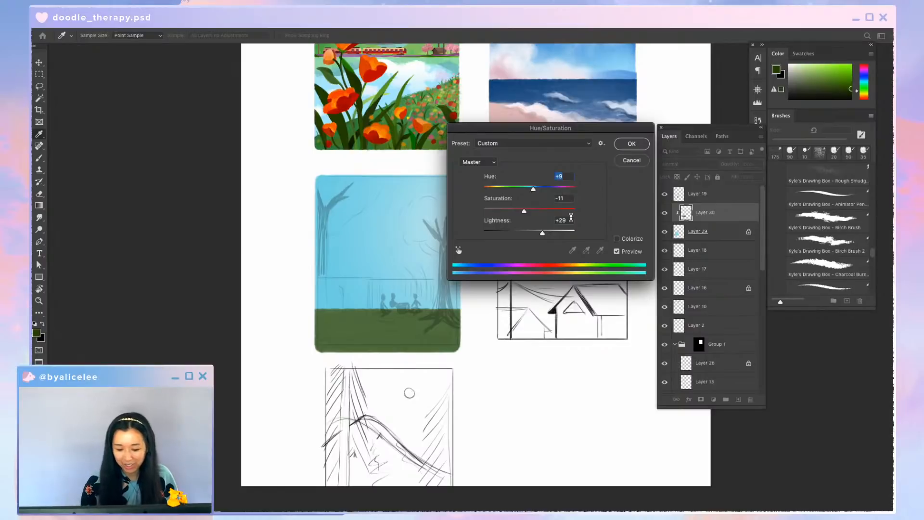
left_click_drag(533, 189, 551, 191)
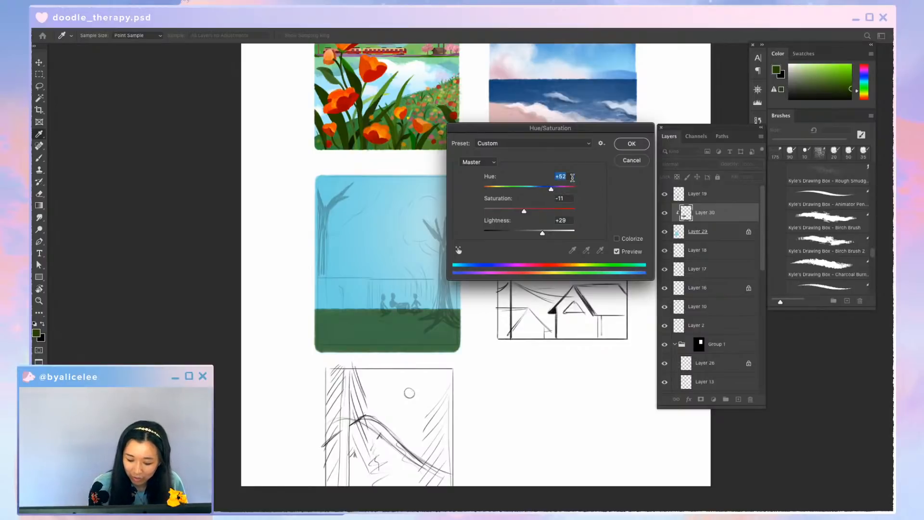
key("Return")
Select the picnic sketch layer, Layer 19, and lower its opacity to 10%
key("v")
left_click_drag(443, 282, 646, 401)
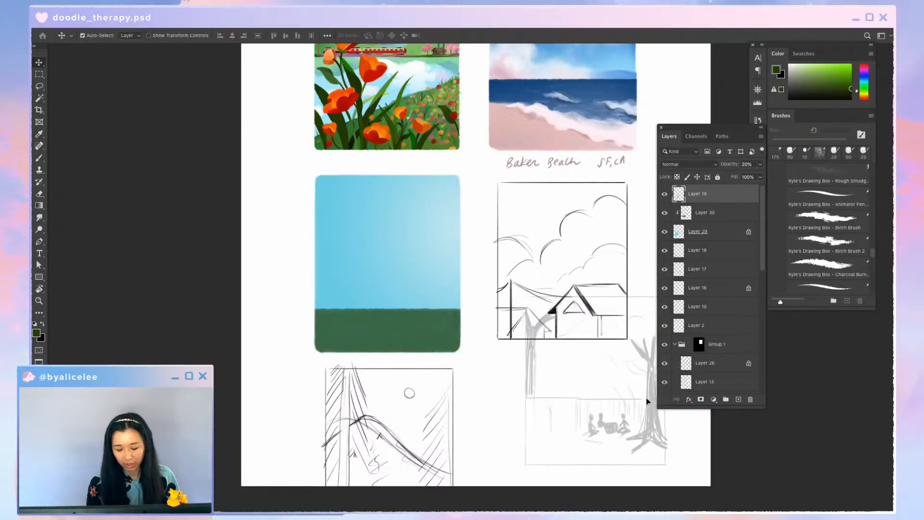
key("super+z")
key("v")
key("1")
key("v")
key("super+equal")
key("v")
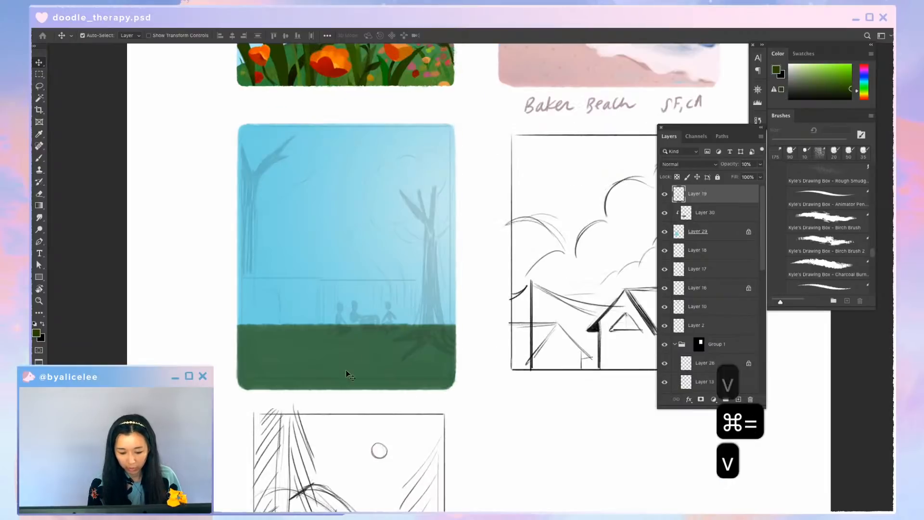
Select the green ground layer and add a new layer directly above it
left_click(346, 371)
key("space")
left_click_drag(403, 351, 489, 412)
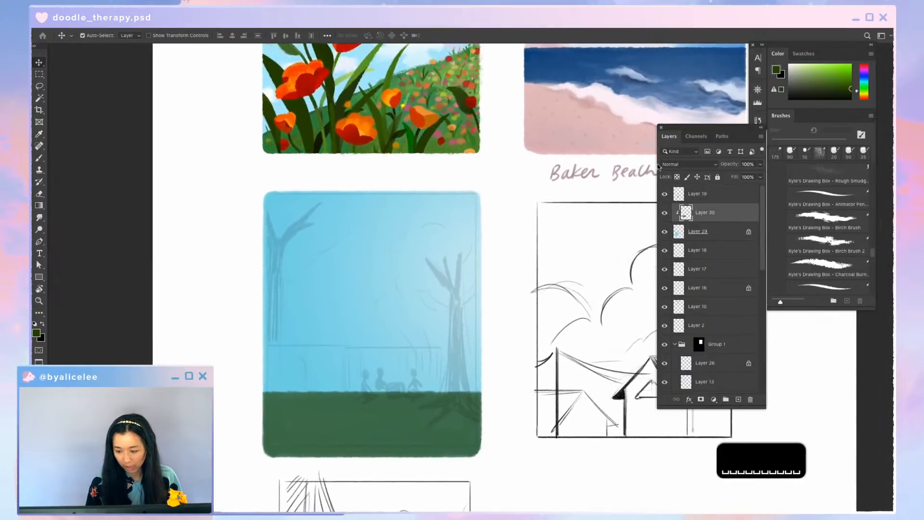
left_click(661, 127)
key("super+minus")
key("space")
left_click_drag(508, 332, 527, 363)
key("super+equal")
key("space")
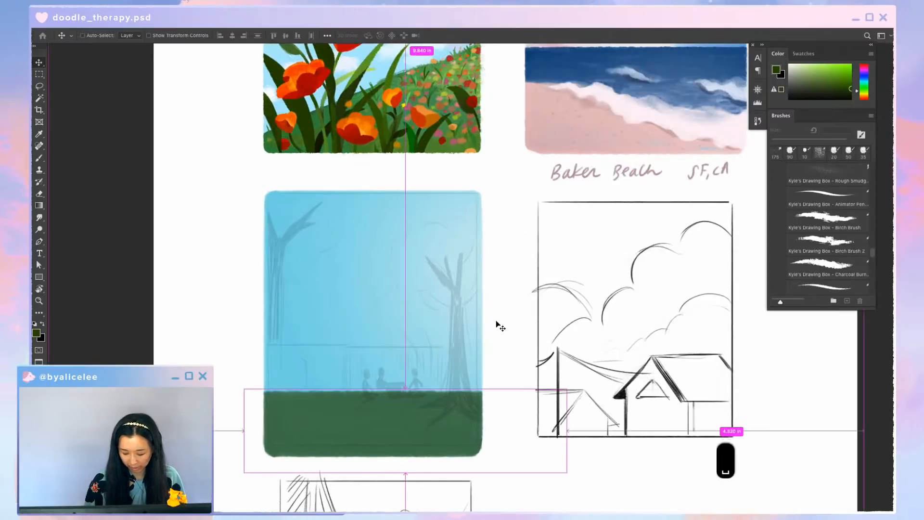
key("super+shift+n")
key("Return")
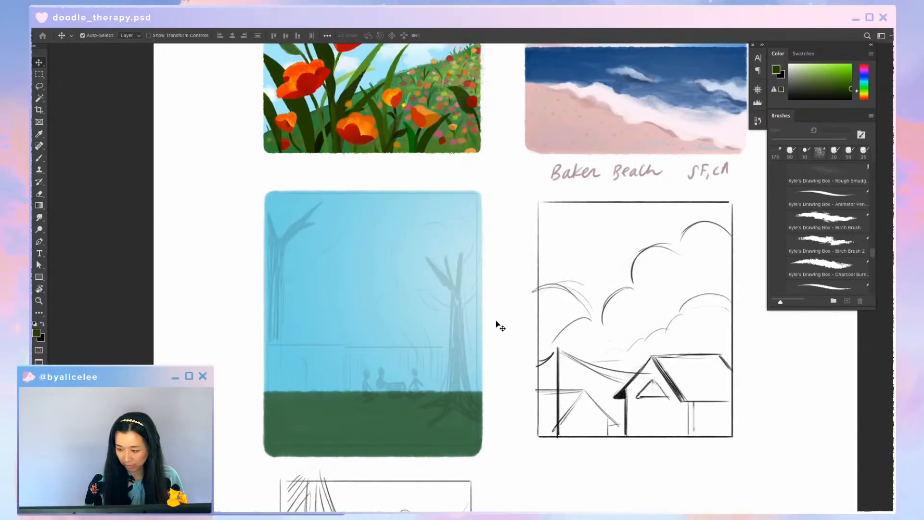
Bring the closed layer list back into view and centre the picnic postcard
left_click(304, 30)
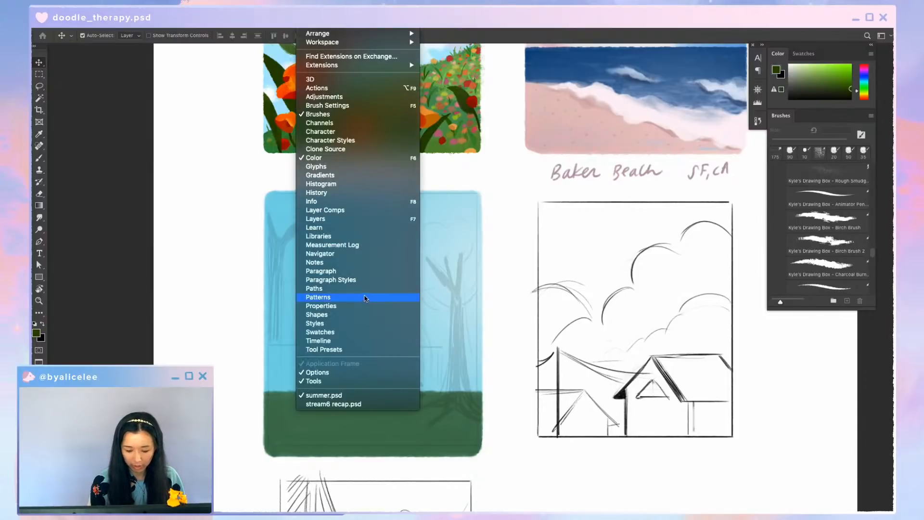
left_click(377, 218)
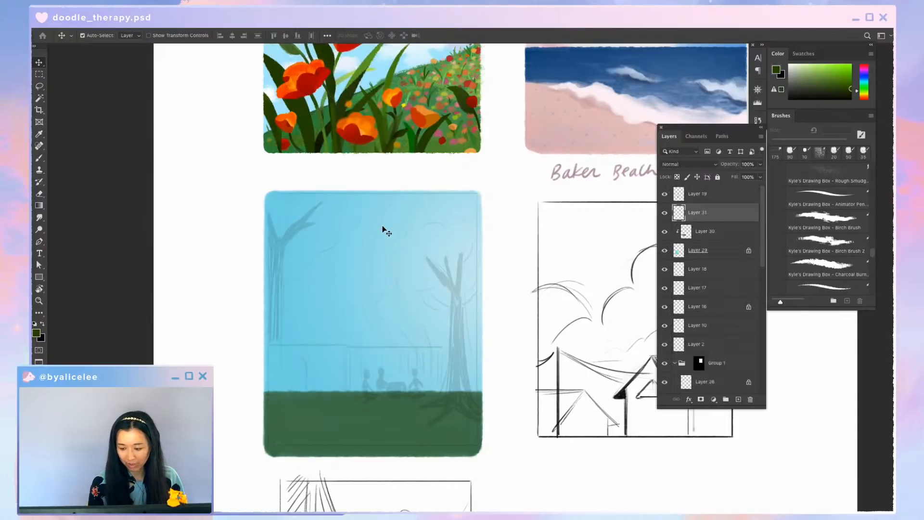
key("space")
left_click_drag(434, 317, 454, 295)
key("super+t")
key("Escape")
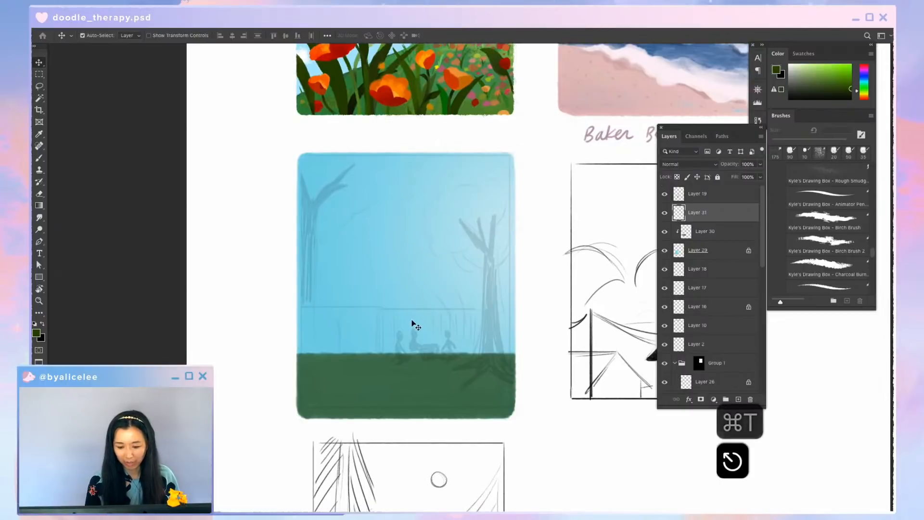
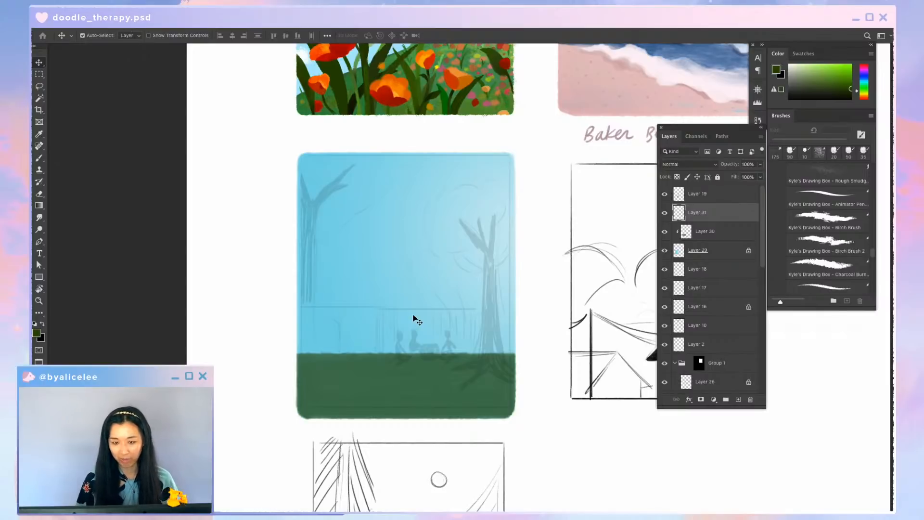
Pick a pale, near-white blue as the painting colour for the clouds
key("b")
left_click_drag(421, 213, 387, 243)
key("super+z")
key("i")
left_click(416, 251)
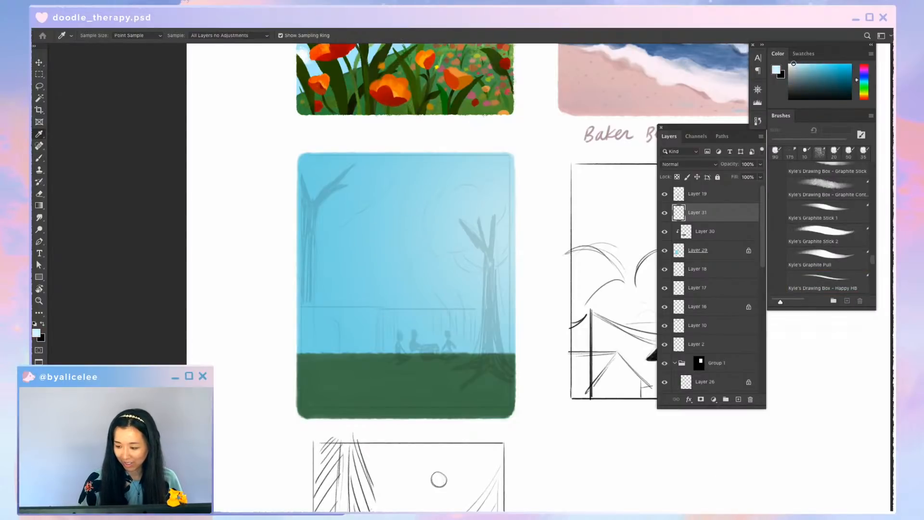
Brush a diagonal pale cloud band in the sky at 90 px and thin its middle with a 100 px eraser
key("b")
mouse_move(452, 173)
left_mouse_down()
mouse_move(407, 234)
mouse_move(376, 254)
mouse_move(380, 265)
mouse_move(349, 274)
mouse_move(433, 264)
mouse_move(388, 250)
mouse_move(383, 238)
mouse_move(368, 252)
mouse_move(407, 226)
left_mouse_up()
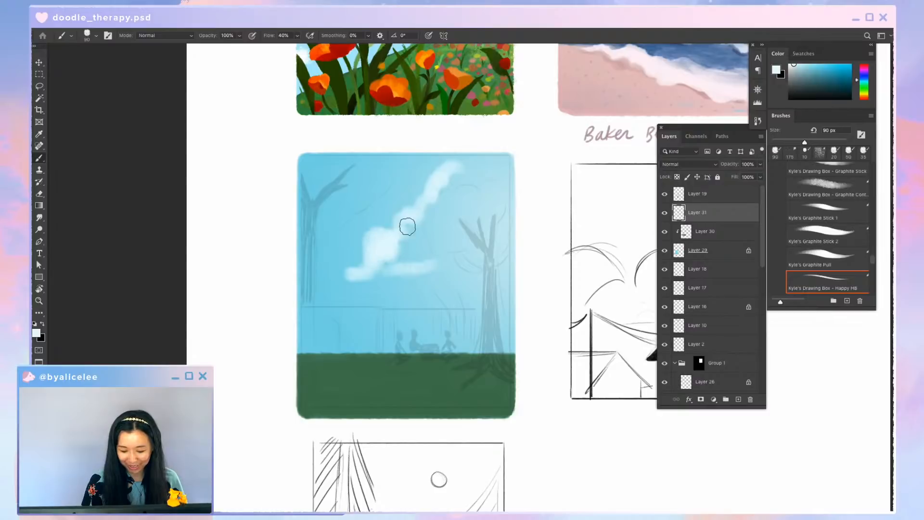
key("e")
key("bracketright")
key("bracketright")
key("bracketright")
key("bracketright")
key("bracketright")
key("bracketright")
key("bracketright")
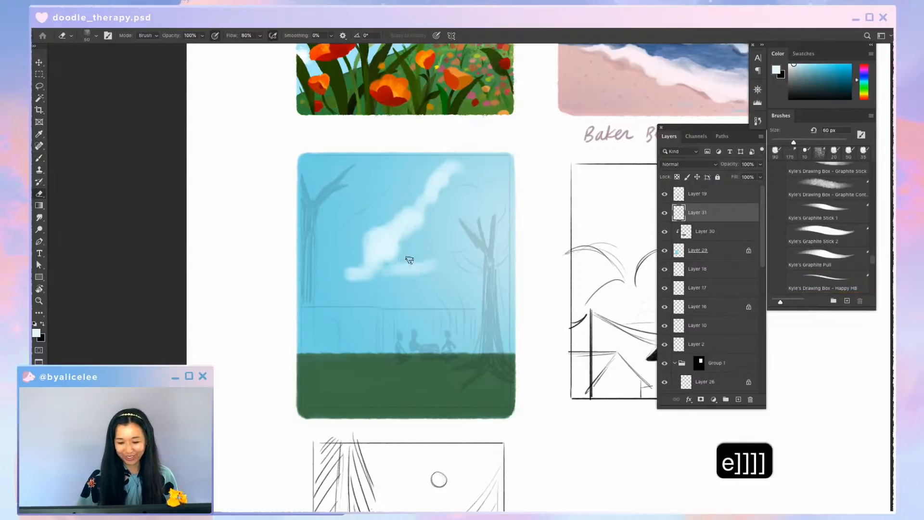
key("e")
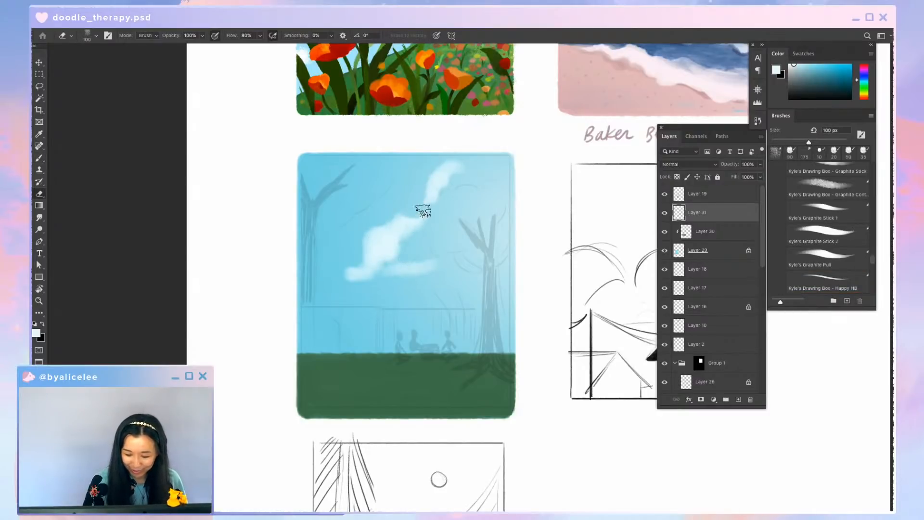
Extend the pale cloud outline to the postcard's right edge and fill in its lower part
key("b")
mouse_move(435, 193)
left_mouse_down()
mouse_move(447, 196)
mouse_move(422, 200)
mouse_move(451, 175)
mouse_move(489, 169)
mouse_move(505, 213)
mouse_move(476, 244)
mouse_move(422, 266)
mouse_move(398, 256)
left_mouse_up()
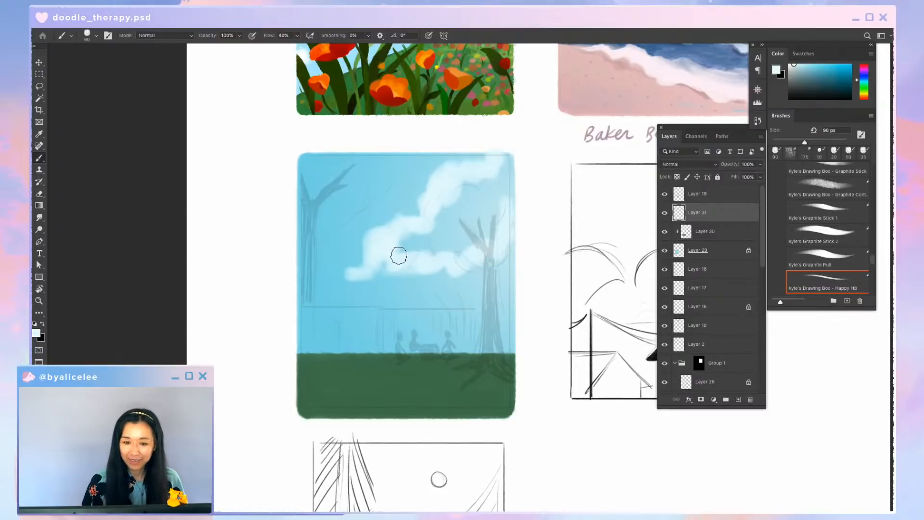
mouse_move(453, 219)
left_mouse_down()
mouse_move(407, 242)
mouse_move(446, 229)
mouse_move(462, 248)
mouse_move(467, 232)
left_mouse_up()
Toggle the sketch and cloud layers' visibility to compare the sky with and without the cloud
key("v")
left_click(489, 260)
left_click(664, 193)
key("v")
key("super+z")
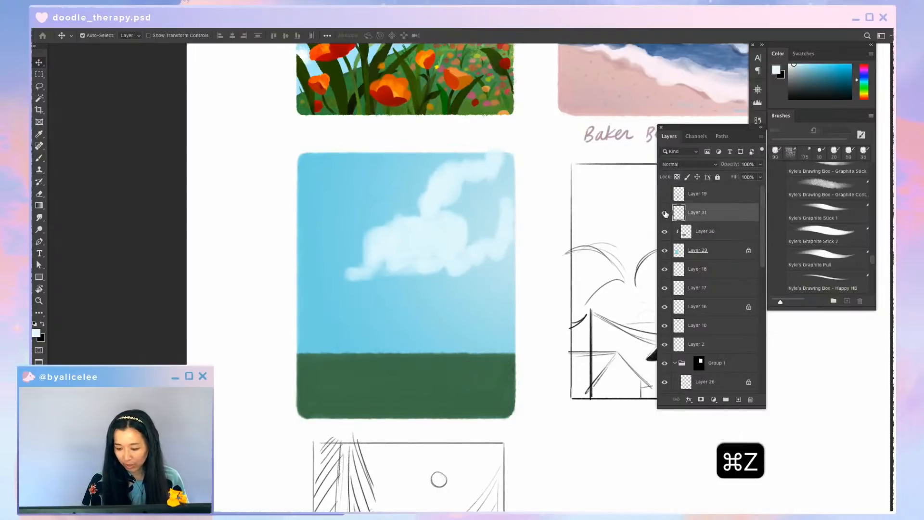
left_click(665, 213)
left_click(665, 212)
left_click(664, 194)
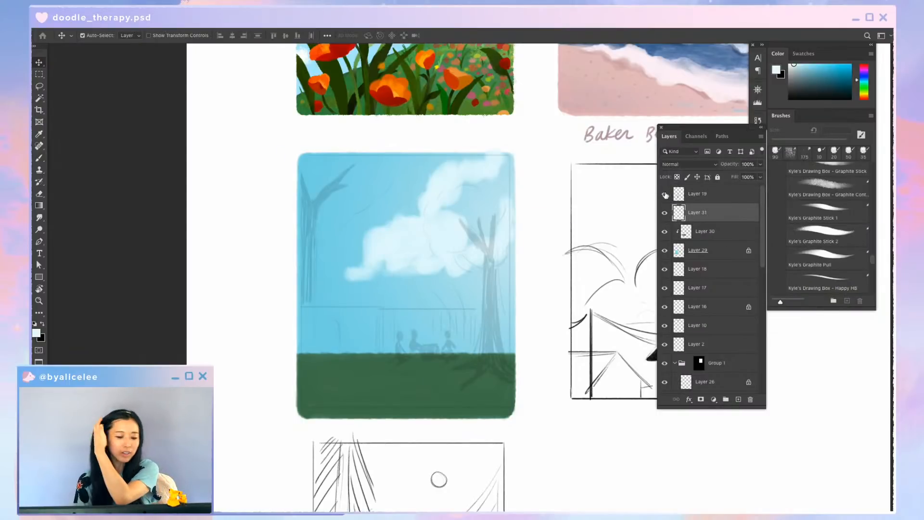
Compare the postcard without and with the cloud layer at different zoom levels, and hide the sketch layer
left_click(665, 213)
key("super+minus")
key("super+minus")
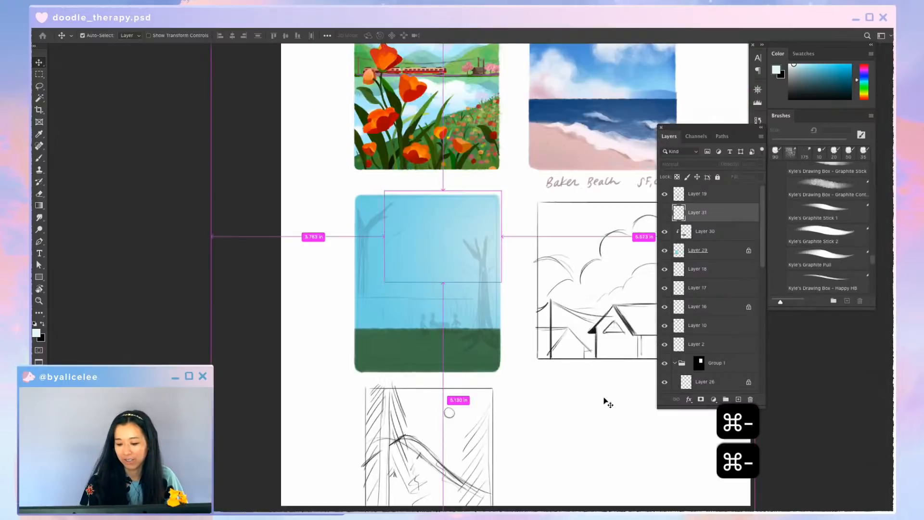
key("super+equal")
key("super+equal")
key("super+equal")
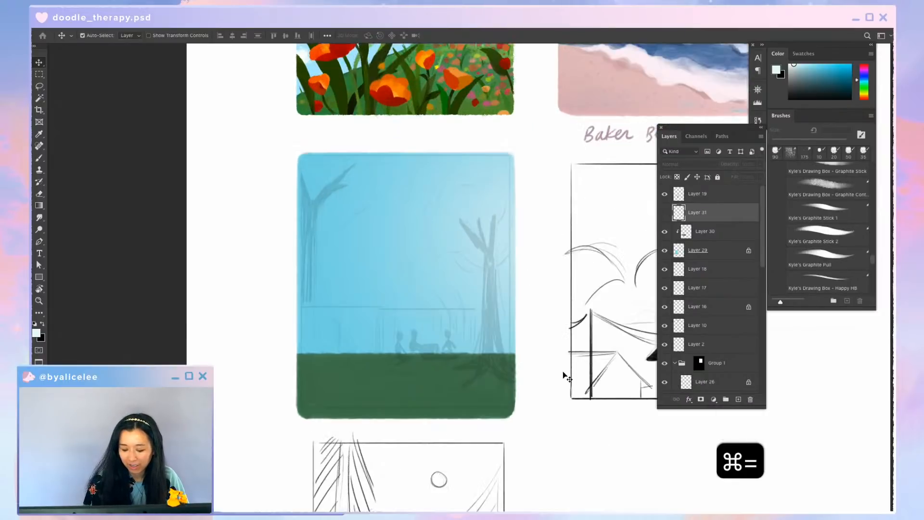
key("super+minus")
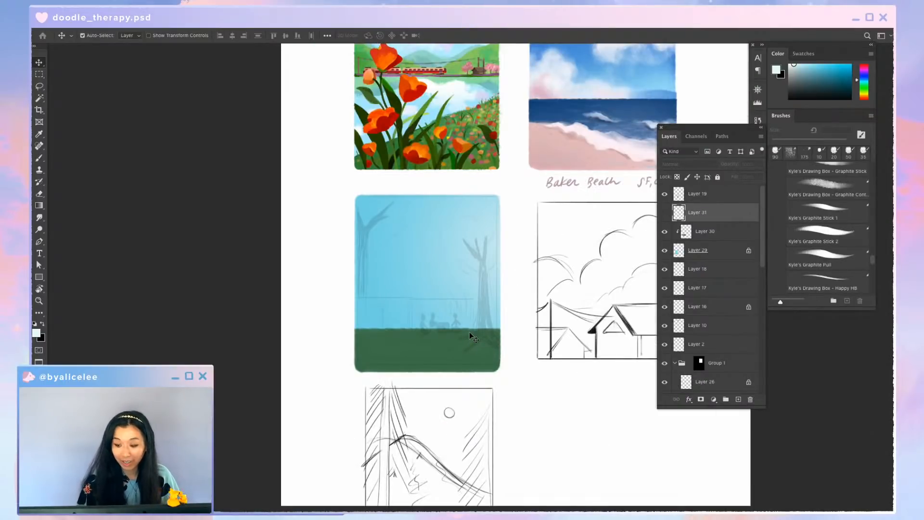
left_click(664, 213)
key("super+equal")
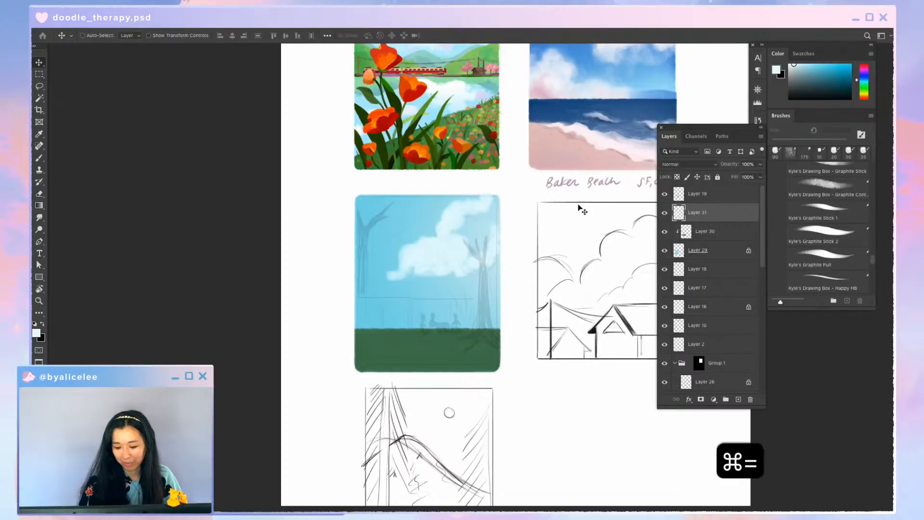
left_click(665, 194)
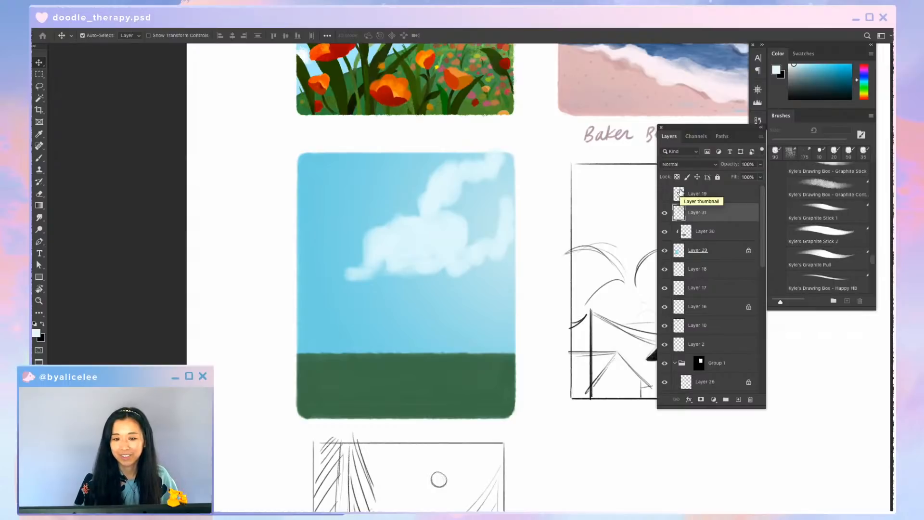
Fill out the cloud's upper right part into a solid mass, and cut the entire cloud from Layer 31
key("v")
mouse_move(455, 226)
left_mouse_down()
mouse_move(472, 221)
mouse_move(477, 179)
mouse_move(437, 208)
mouse_move(489, 233)
mouse_move(513, 180)
left_mouse_up()
key("super+z")
key("b")
key("super+minus")
key("super+minus")
key("super+minus")
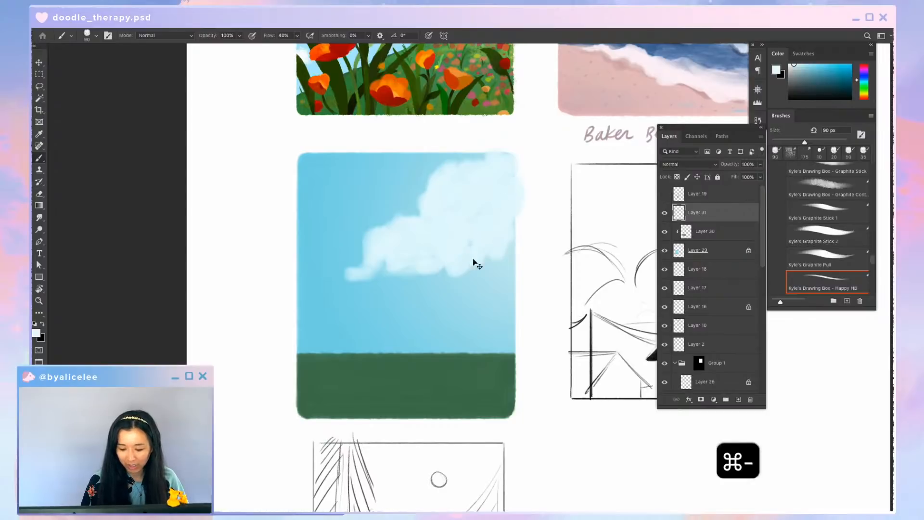
key("super+equal")
key("super+equal")
key("super+equal")
key("b")
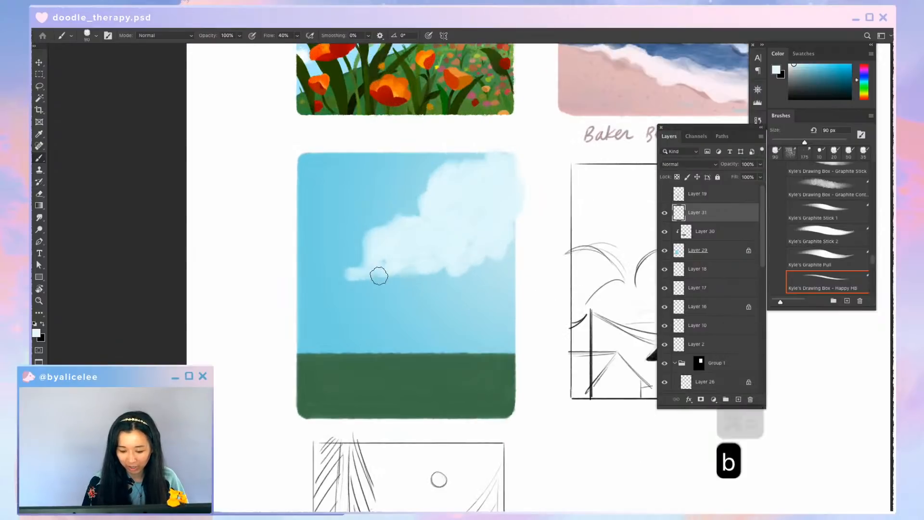
mouse_move(378, 272)
left_mouse_down()
mouse_move(345, 282)
mouse_move(371, 274)
left_mouse_up()
key("super+a")
key("super+x")
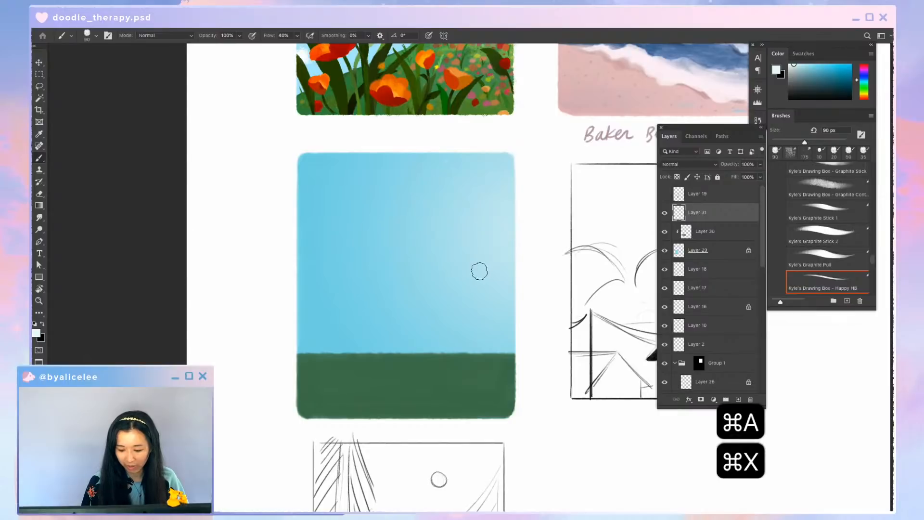
Paint a large pale cumulus cloud above the ground, enlarging the brush to 175 px, and clip its layer to the sky base
key("super+minus")
left_click_drag(483, 299, 498, 334)
key("b")
mouse_move(445, 258)
left_mouse_down()
mouse_move(415, 274)
mouse_move(397, 298)
left_mouse_up()
key("bracketright")
key("bracketright")
key("bracketright")
key("bracketright")
key("b")
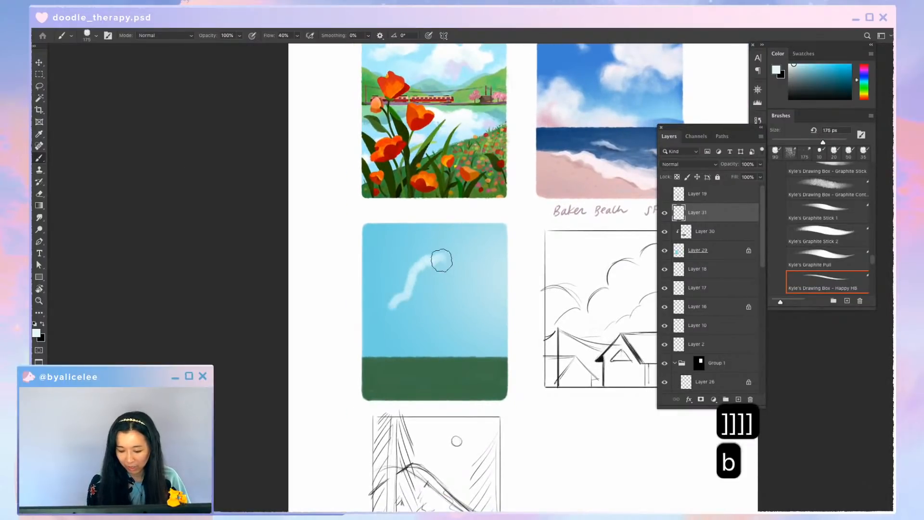
mouse_move(439, 260)
left_mouse_down()
mouse_move(375, 325)
mouse_move(431, 301)
mouse_move(416, 294)
mouse_move(432, 295)
mouse_move(448, 268)
mouse_move(459, 281)
mouse_move(477, 278)
mouse_move(457, 261)
mouse_move(479, 311)
mouse_move(445, 306)
mouse_move(464, 315)
mouse_move(511, 313)
mouse_move(467, 322)
mouse_move(502, 326)
mouse_move(407, 317)
mouse_move(457, 290)
mouse_move(519, 324)
mouse_move(361, 327)
mouse_move(402, 328)
mouse_move(404, 308)
mouse_move(371, 324)
mouse_move(463, 335)
mouse_move(514, 330)
left_mouse_up()
key("super+alt+g")
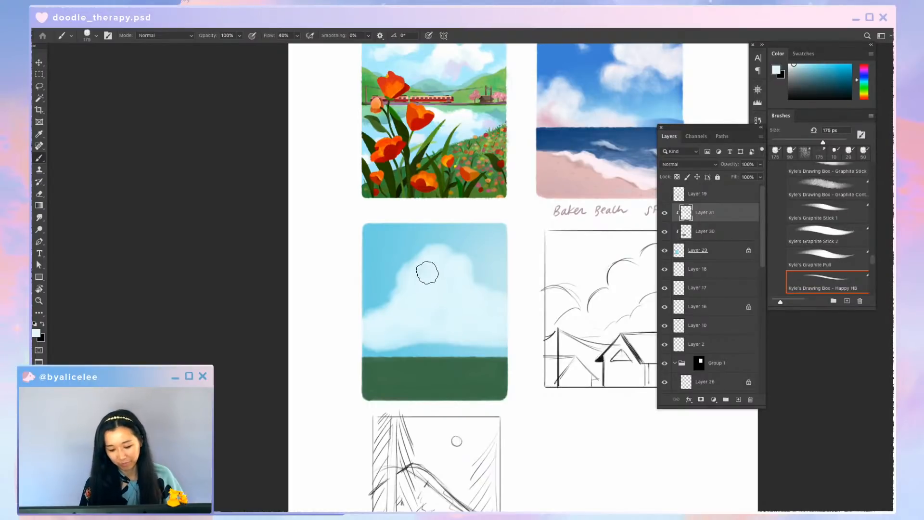
Enlarge the eraser to 175 px and shape the upper left contour of the large cloud
key("b")
key("e")
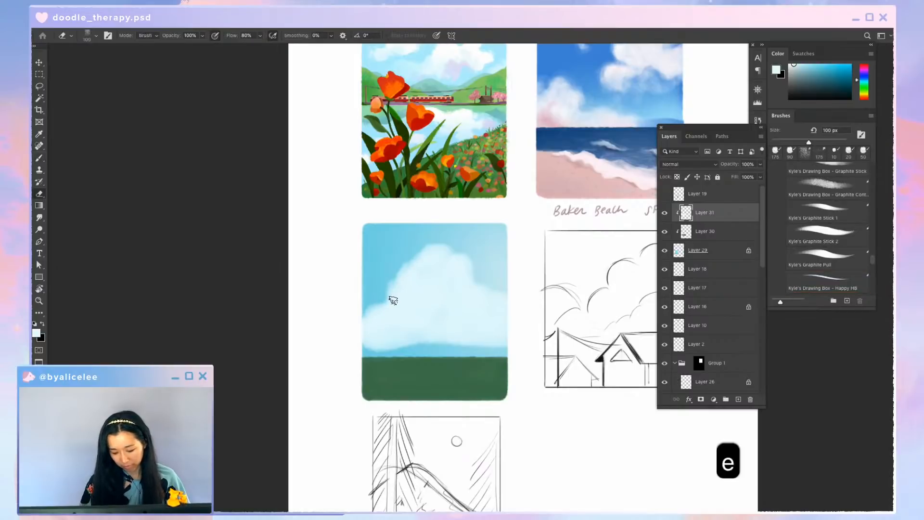
key("bracketright")
key("bracketright")
key("bracketright")
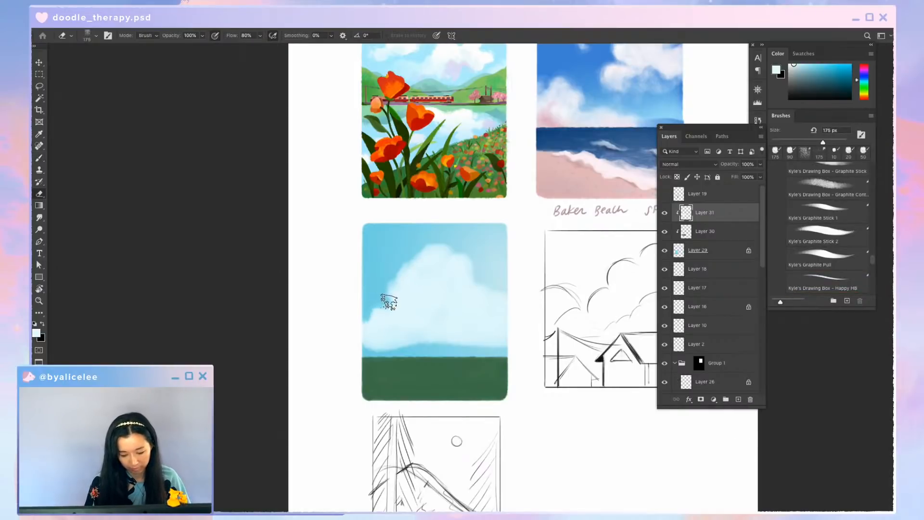
mouse_move(389, 302)
left_mouse_down()
mouse_move(388, 281)
mouse_move(416, 247)
left_mouse_up()
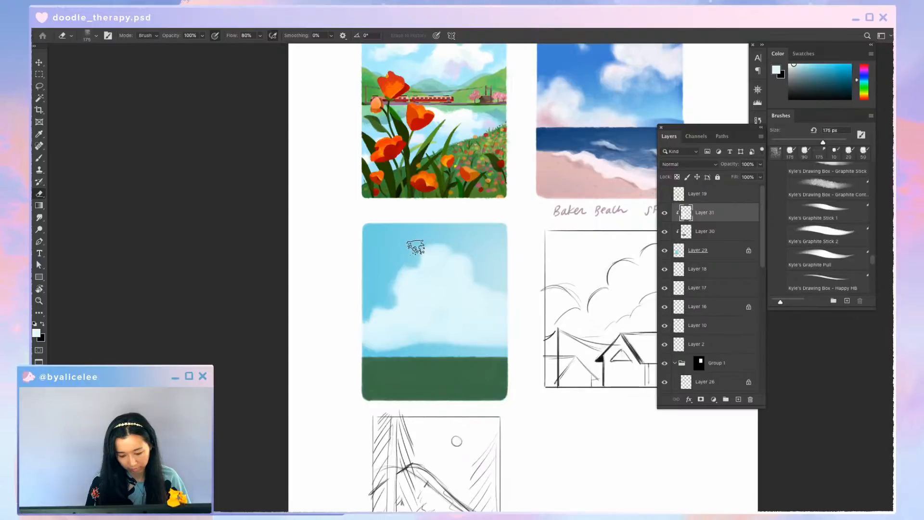
Fill out the large cloud's side contours and extend its pale base down over the upper edge of the green ground
key("b")
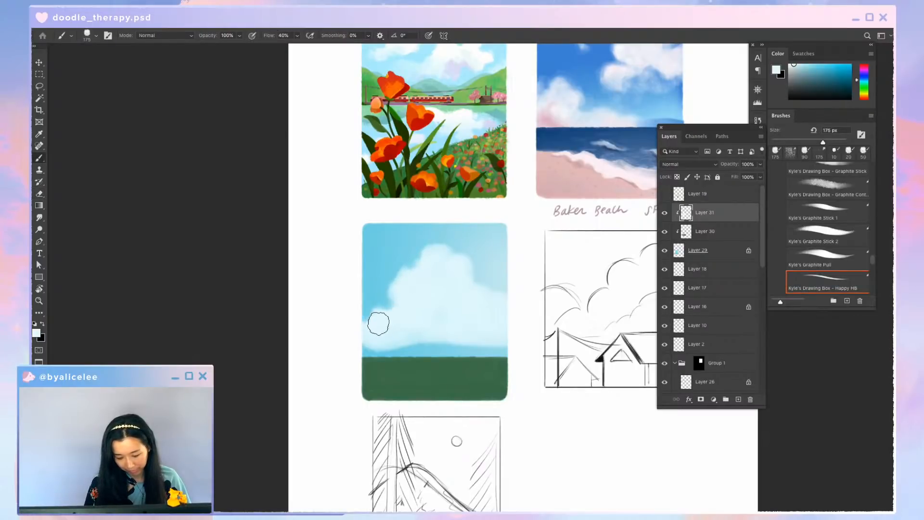
key("e")
key("b")
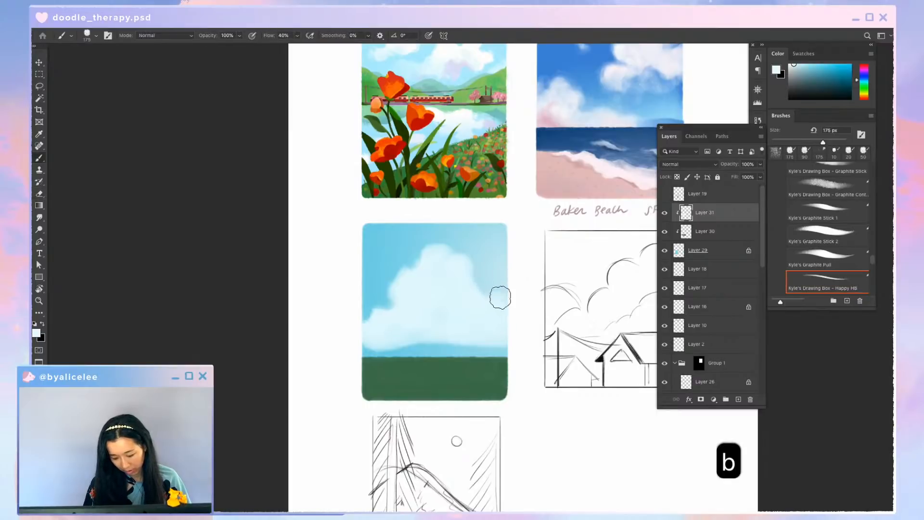
mouse_move(495, 340)
left_mouse_down()
mouse_move(372, 350)
mouse_move(511, 361)
left_mouse_up()
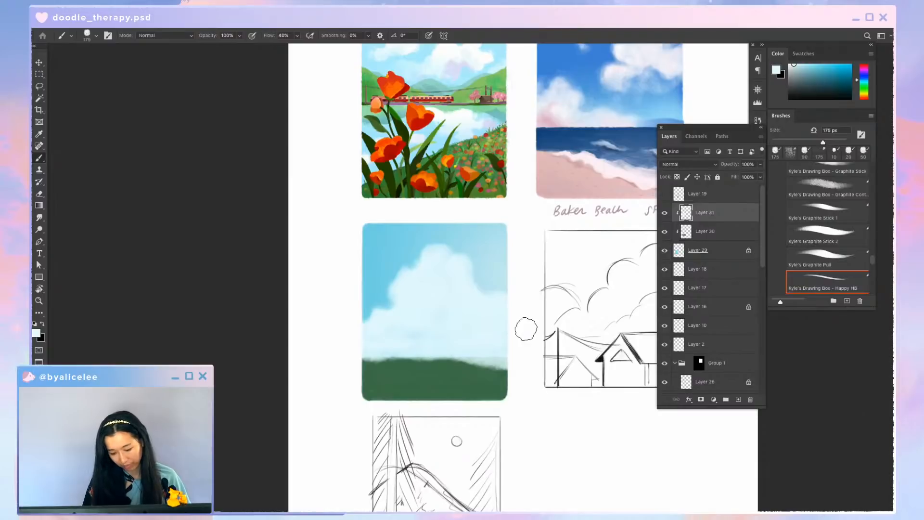
Refine the puffs along the cloud's left contour with the brush reduced to 100 px and the eraser, and save the file
key("super+equal")
key("super+s")
key("b")
key("bracketleft")
key("bracketleft")
key("bracketleft")
key("b")
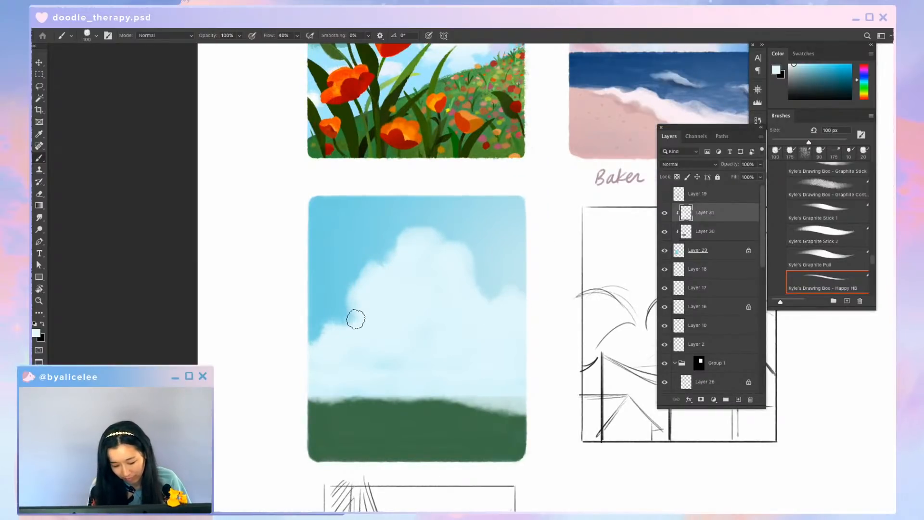
key("e")
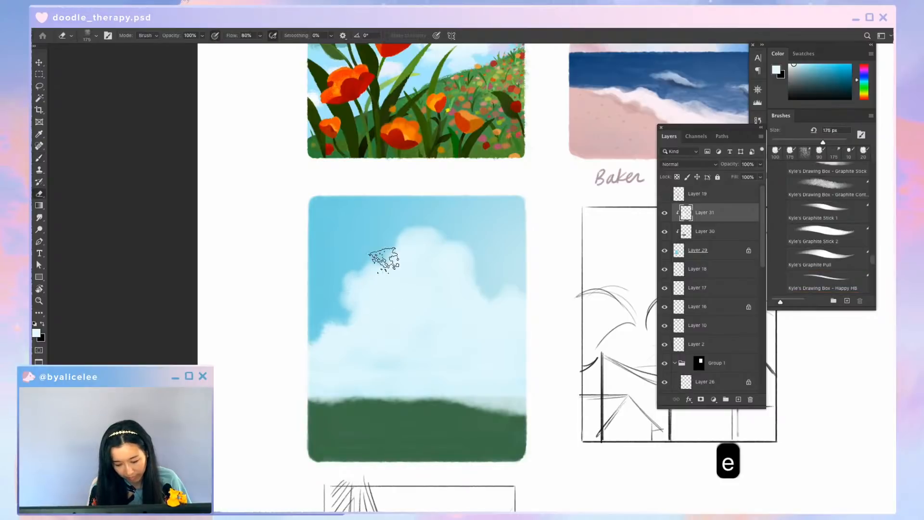
key("b")
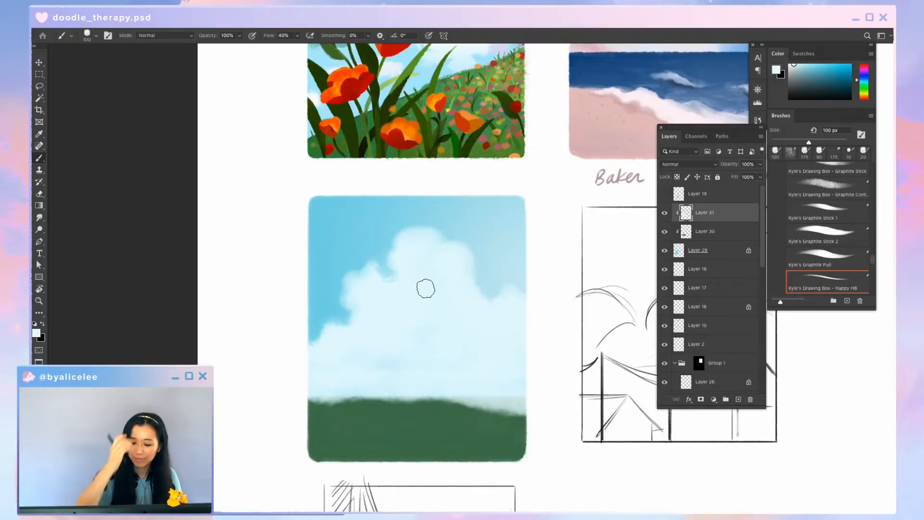
key("super+s")
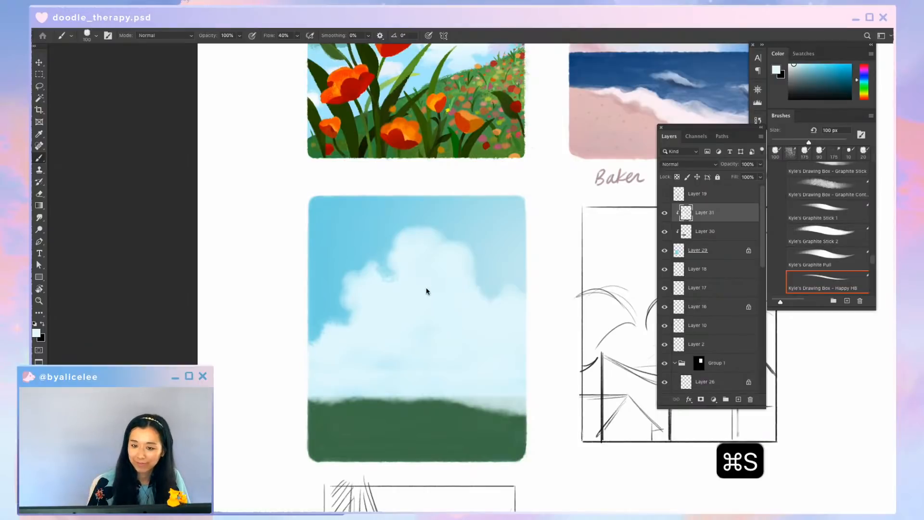
Carve a blue notch between the central and right puffs, round out both puffs, and save the file
key("b")
key("e")
key("b")
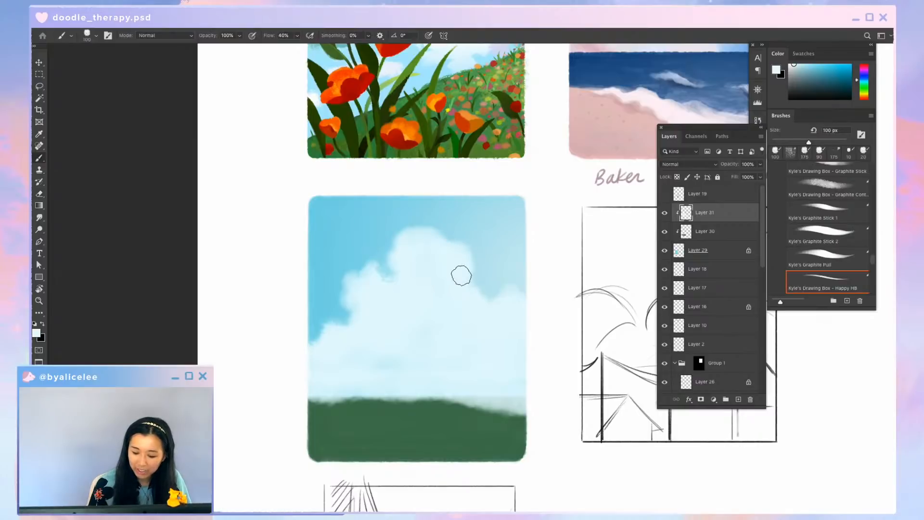
key("e")
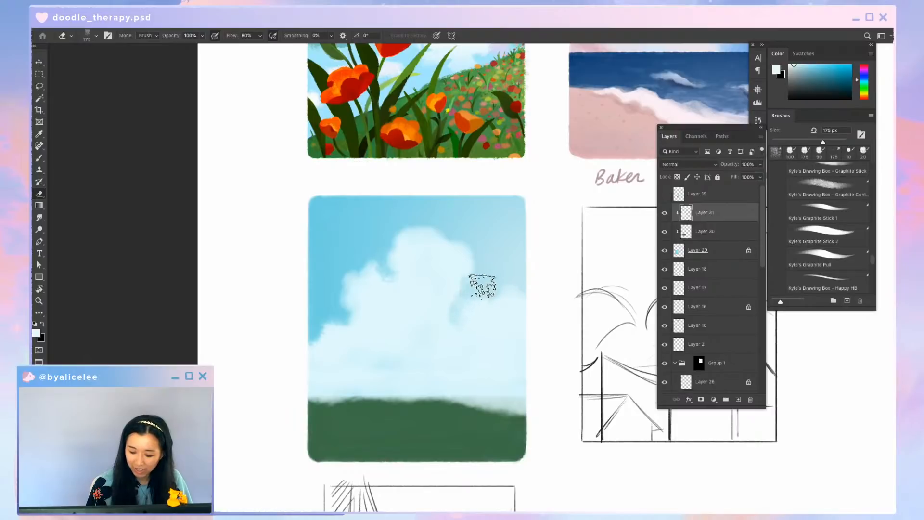
key("b")
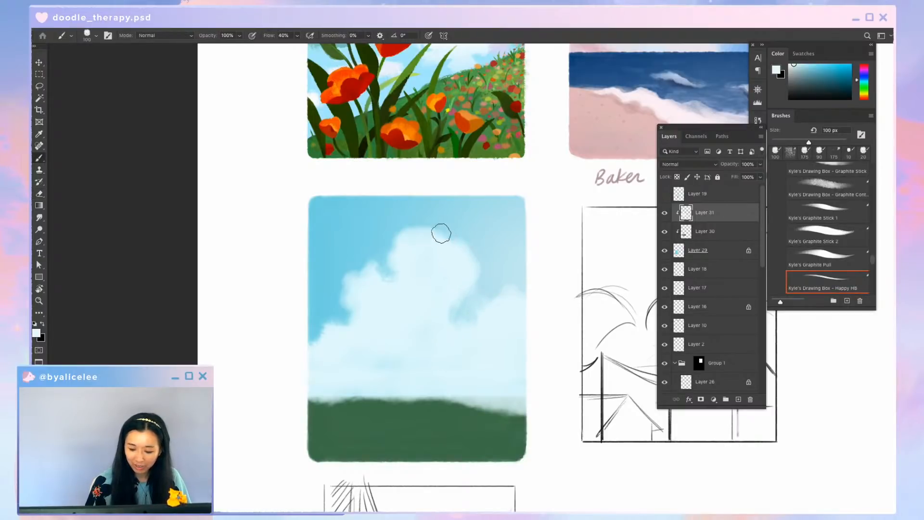
mouse_move(454, 241)
left_mouse_down()
mouse_move(427, 233)
mouse_move(483, 251)
mouse_move(453, 236)
mouse_move(468, 246)
left_mouse_up()
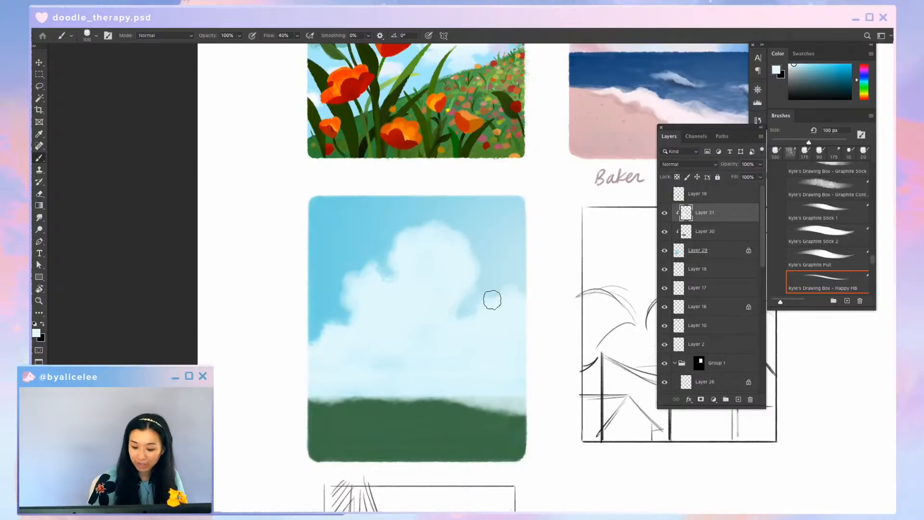
key("e")
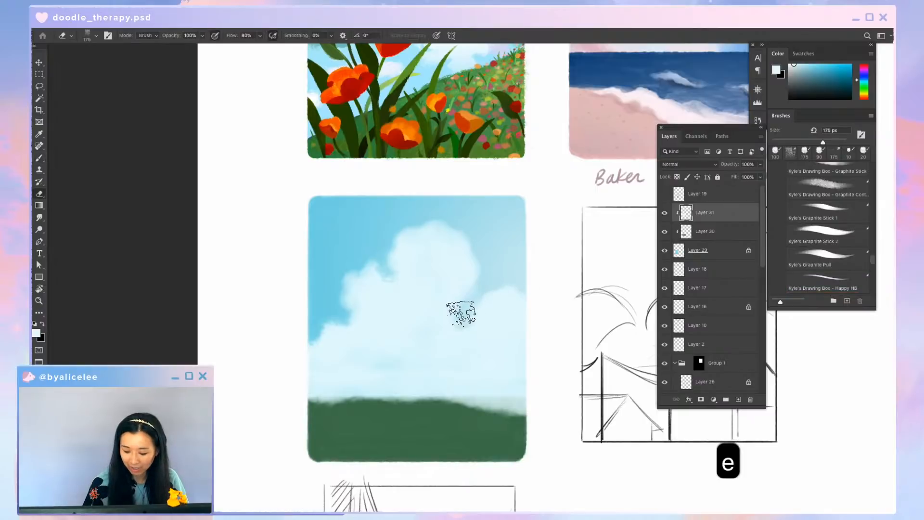
key("b")
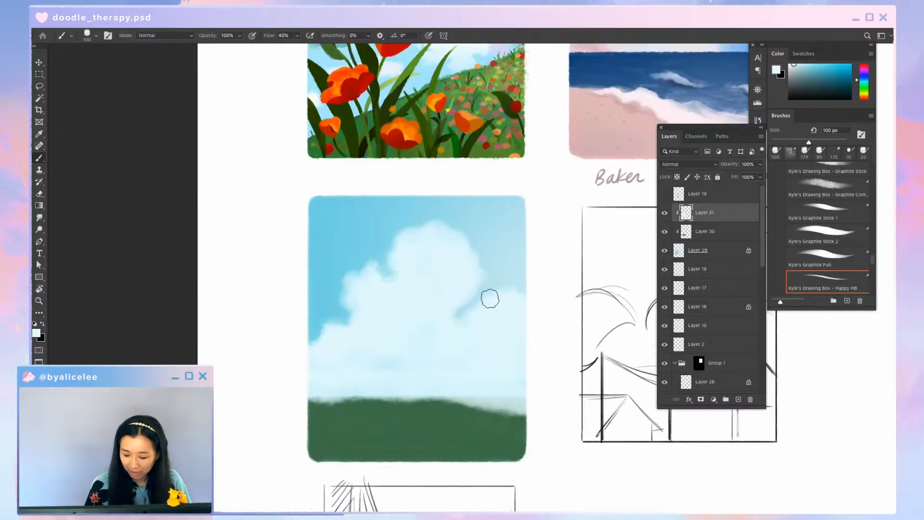
key("super+s")
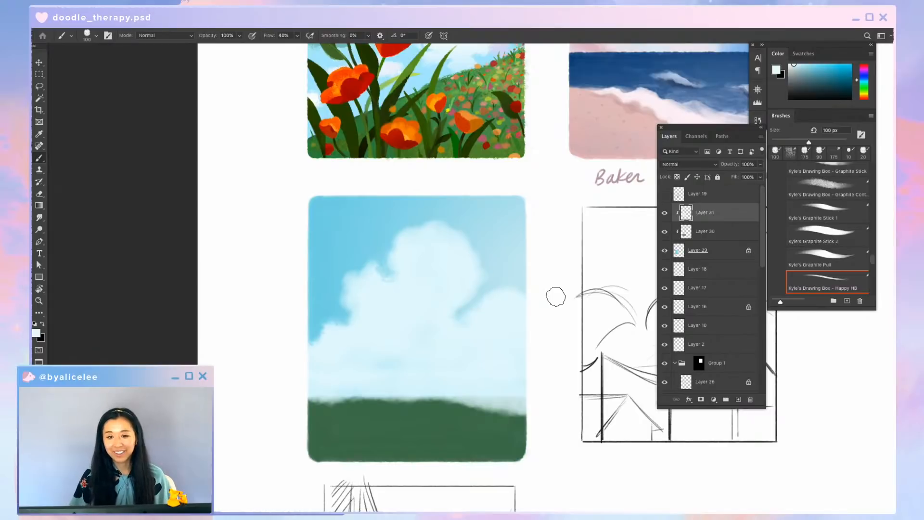
Deepen the notch beside the central puff with the eraser and touch up the cloud's edges with the 100 px brush
key("e")
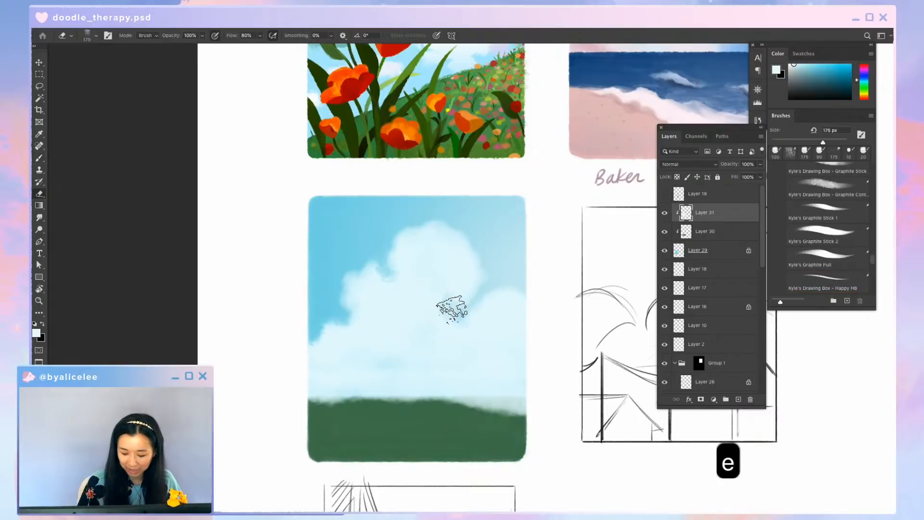
key("b")
key("e")
key("super+minus")
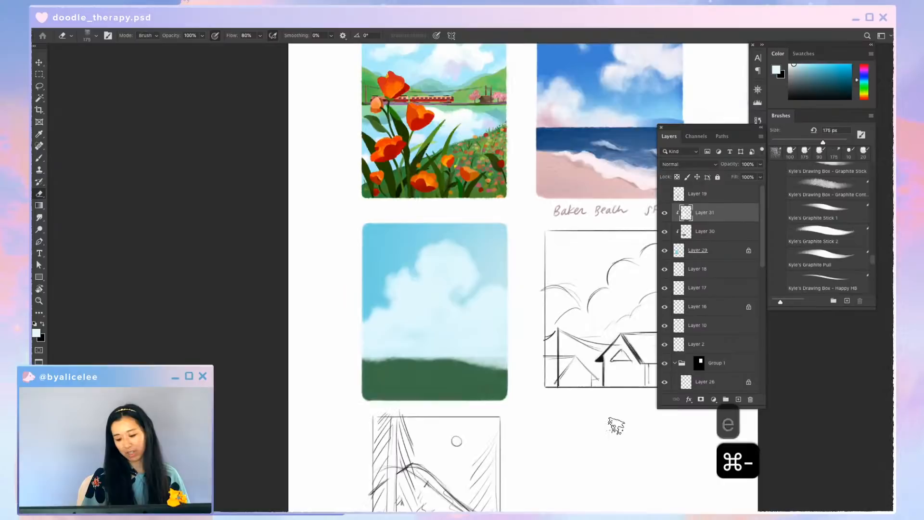
key("super+equal")
key("b")
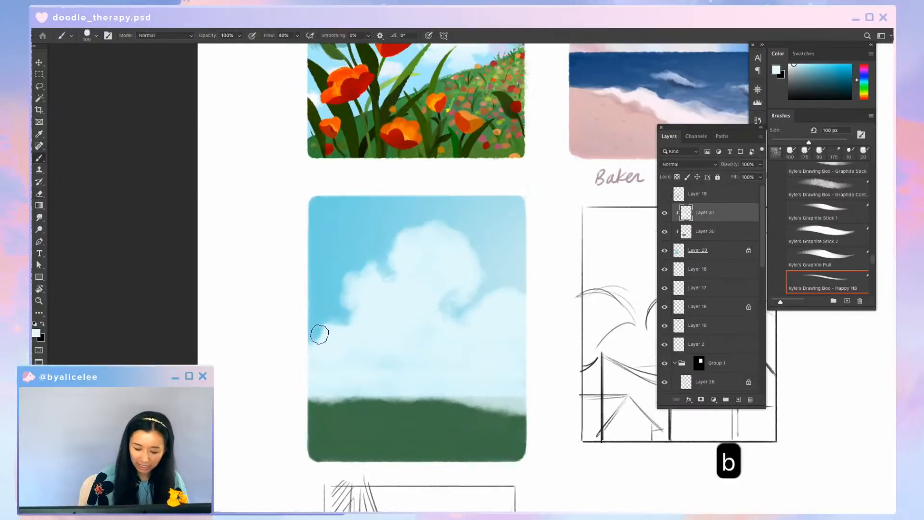
key("b")
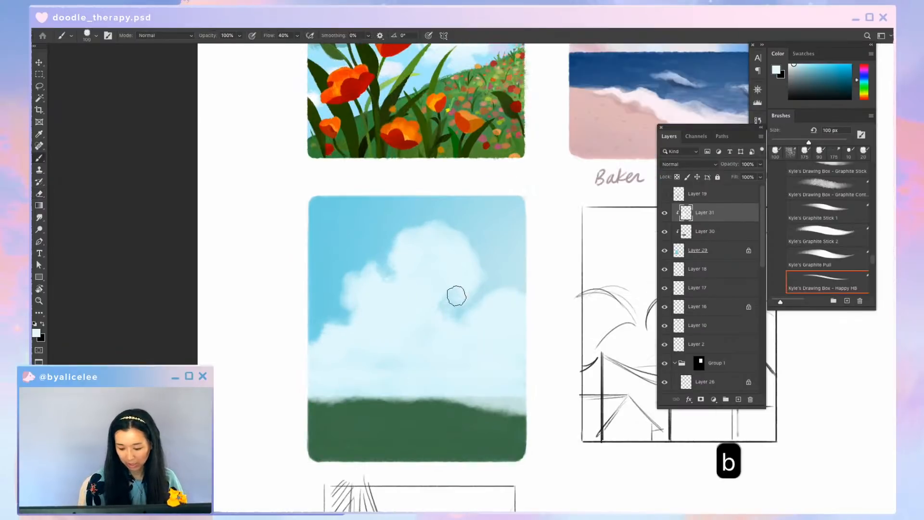
Move the cloud layer beneath the green ground layer, Layer 30, and save the file
key("super+minus")
key("super+minus")
key("super+equal")
key("super+bracketleft")
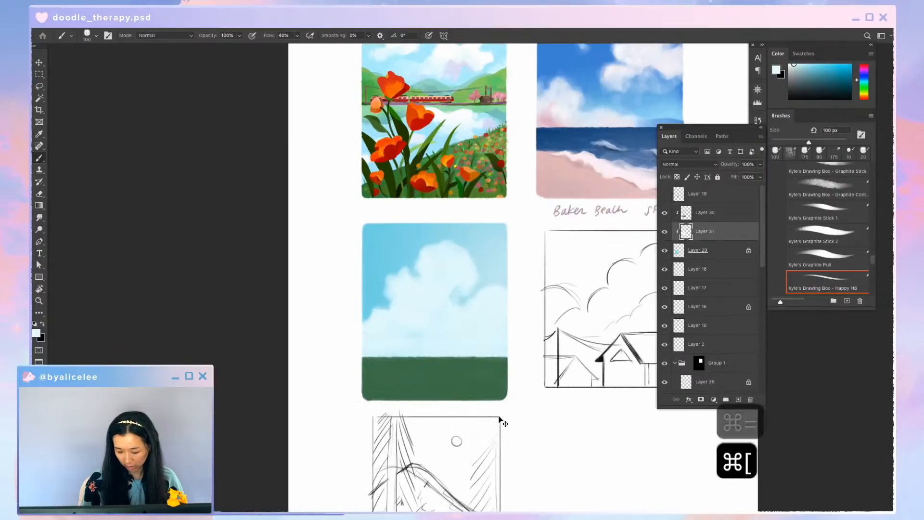
key("super+equal")
key("super+s")
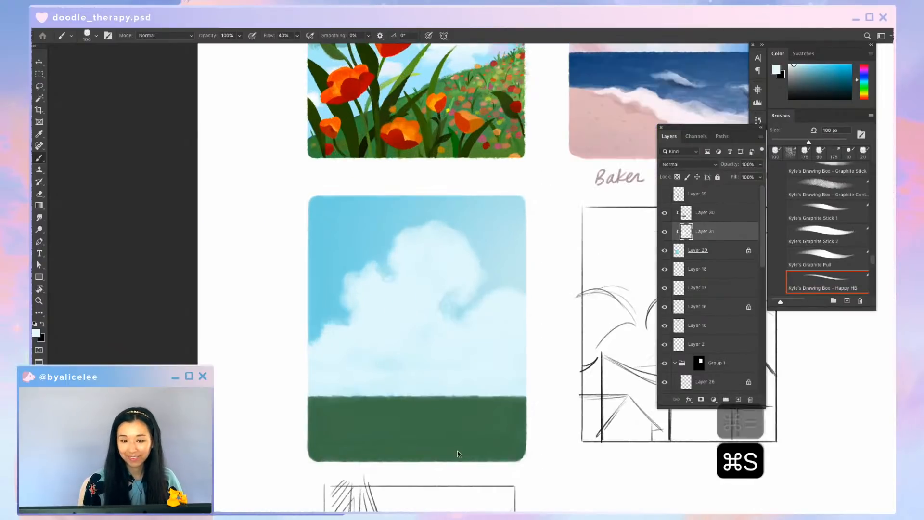
Add a new clipped layer above the cloud layer and try a light blue tint on the cloud
key("super+n")
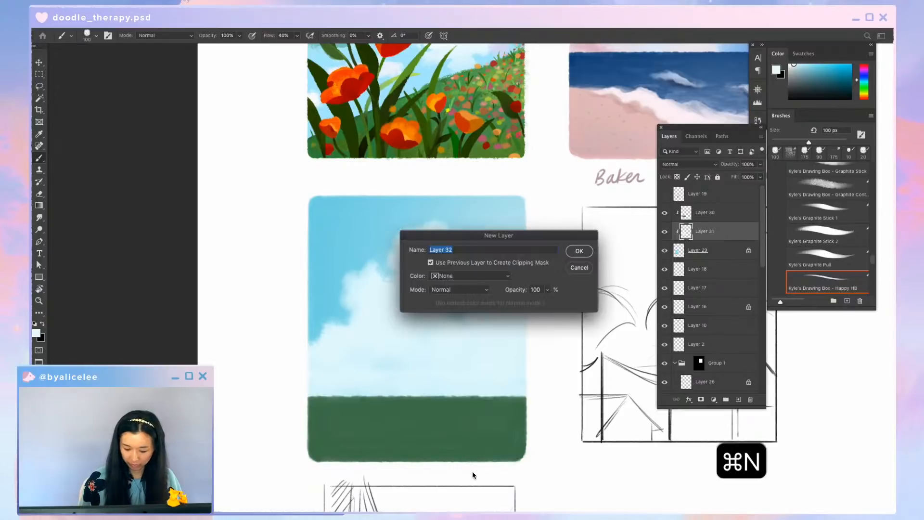
key("Return")
key("i")
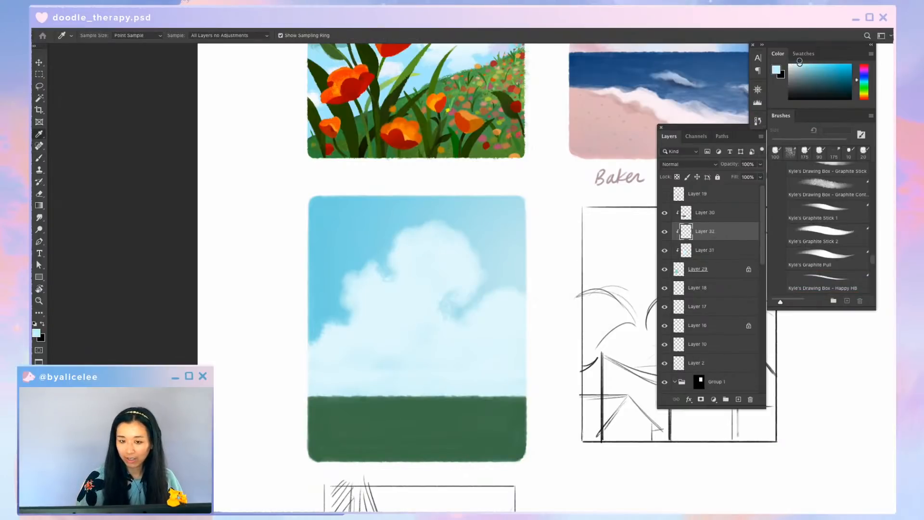
key("super+s")
key("b")
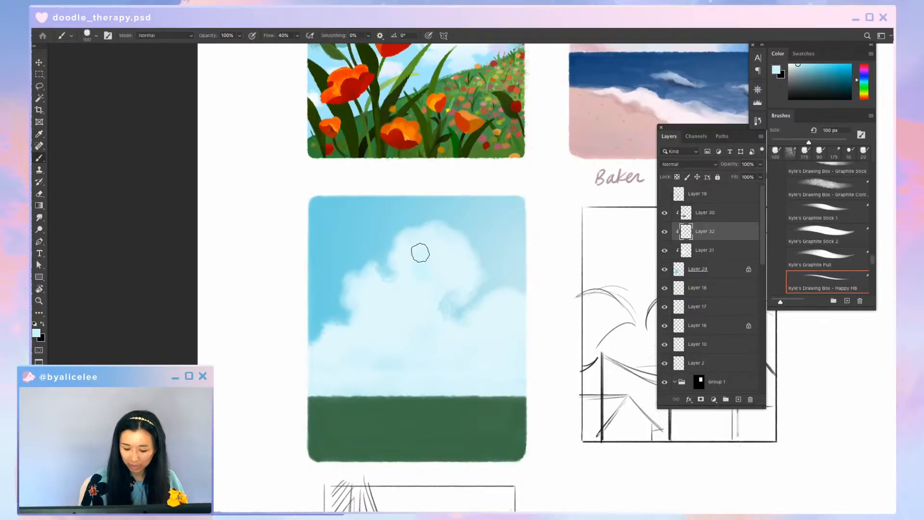
key("b")
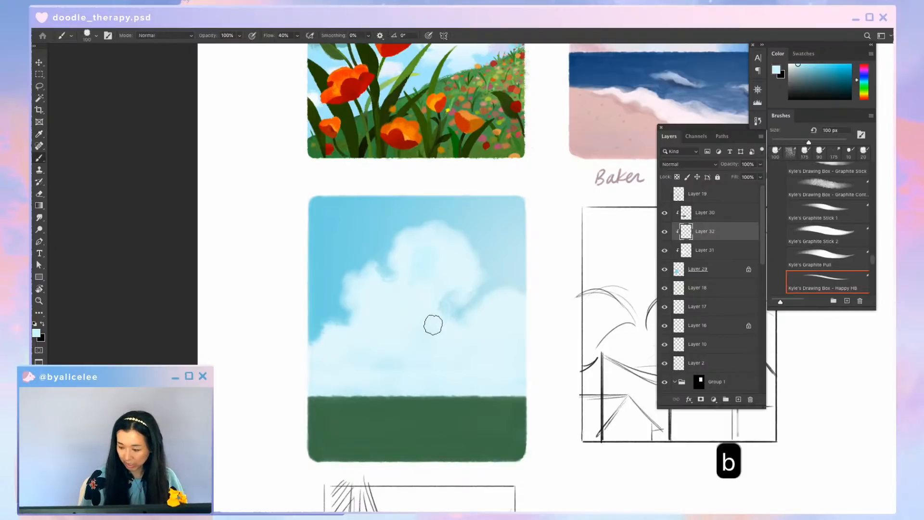
Paint a very pale pink tint inside the cloud's central puff and enlarge the brush to 200 px to continue it downward
left_click(863, 71)
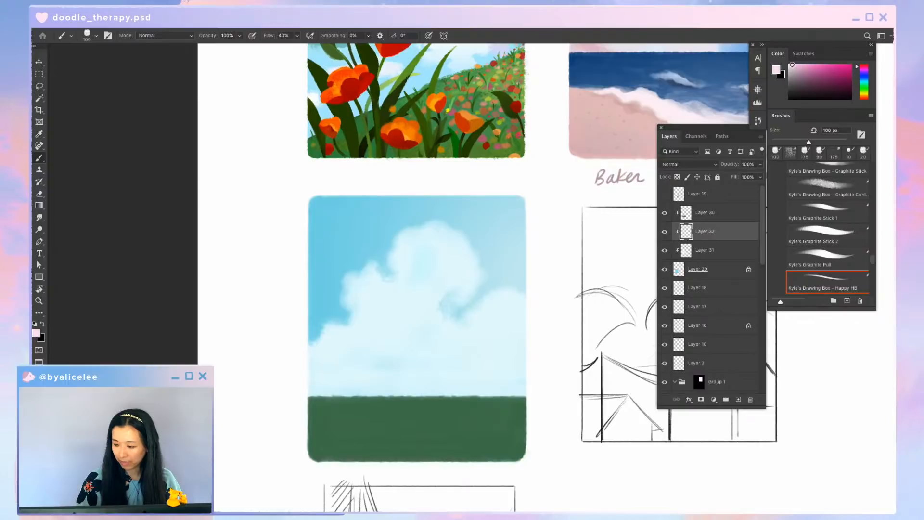
key("b")
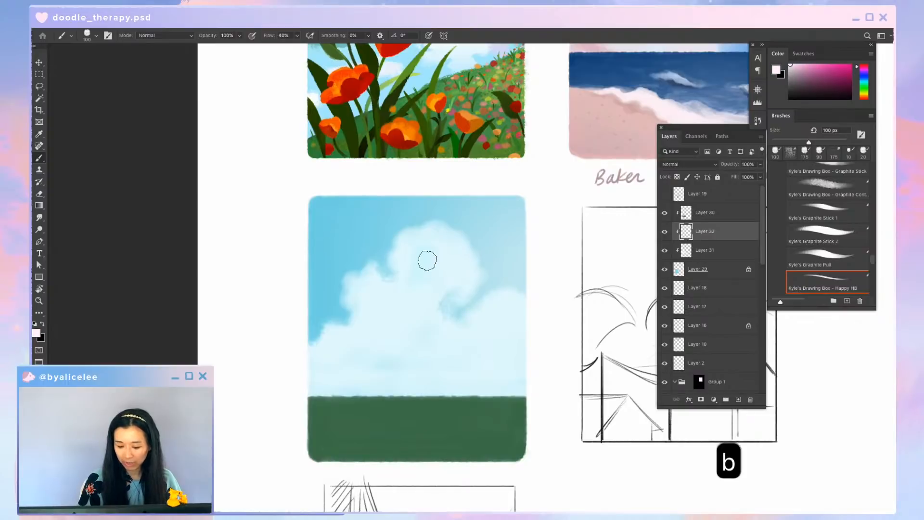
left_click_drag(427, 260, 406, 295)
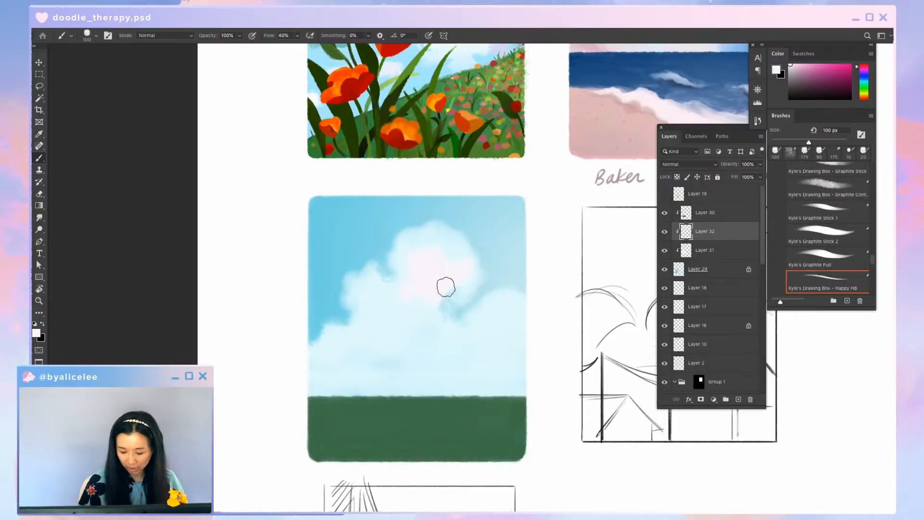
key("b")
key("bracketright")
key("bracketright")
key("bracketright")
key("bracketright")
key("b")
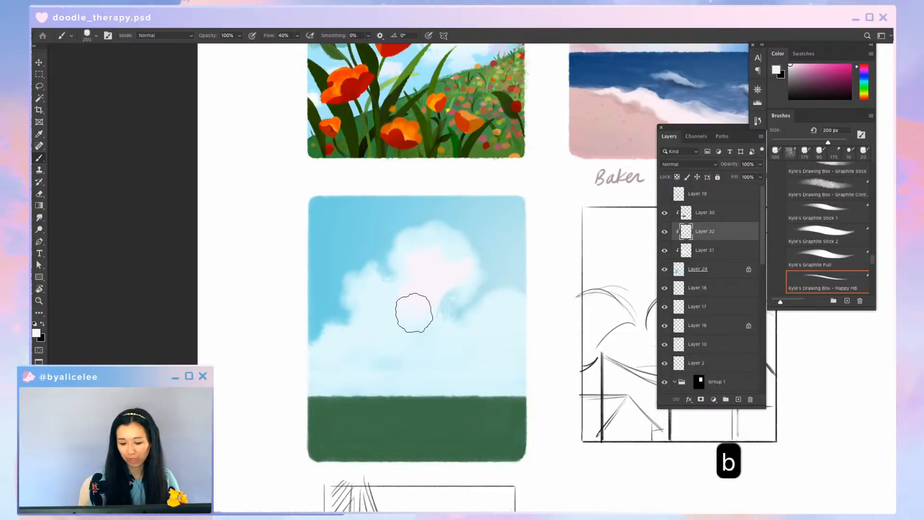
Spread the pale pink across the cloud's lower part, soften it with the eraser, and save the file
key("e")
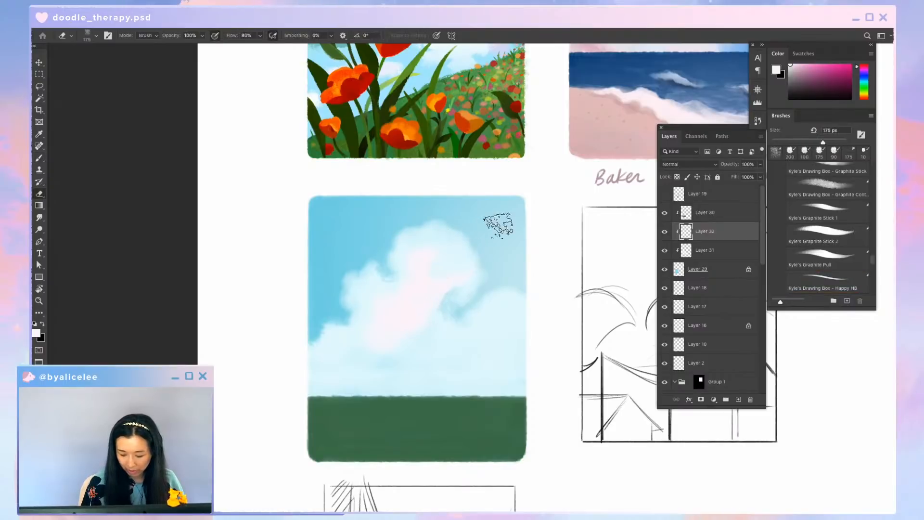
key("b")
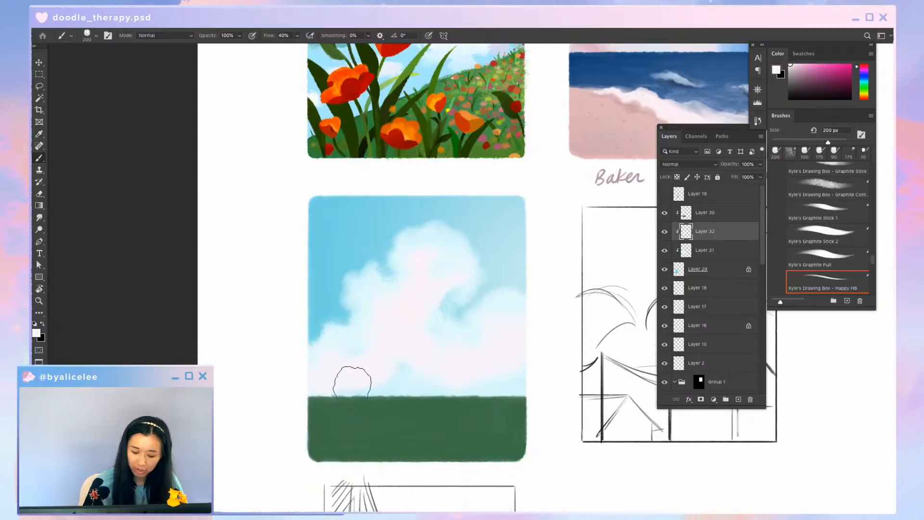
key("e")
key("b")
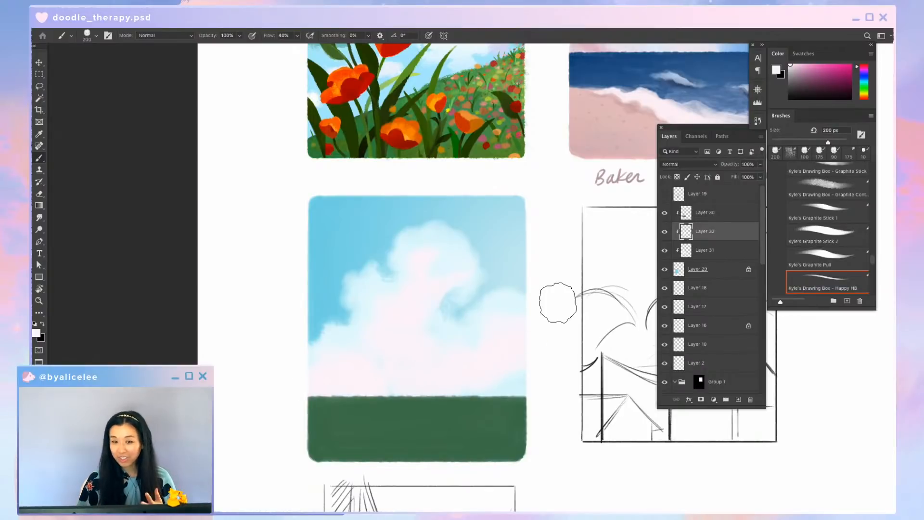
key("super+s")
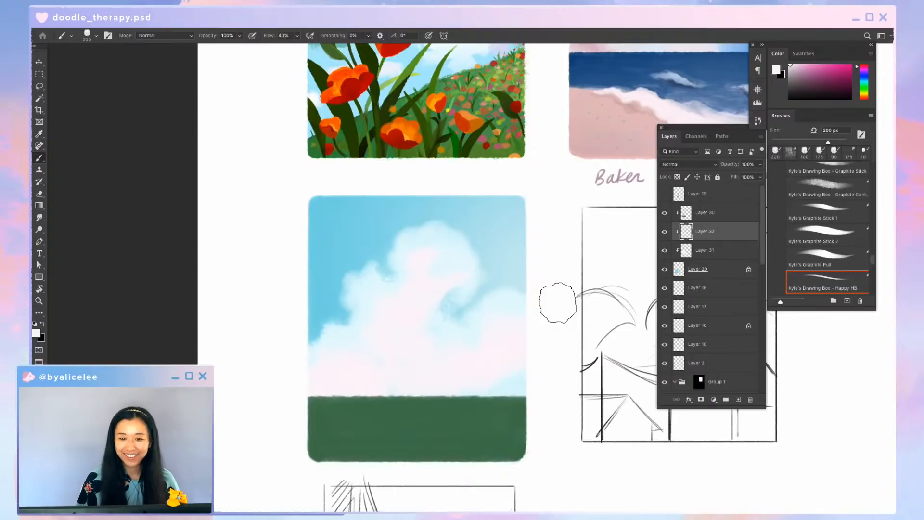
key("super+s")
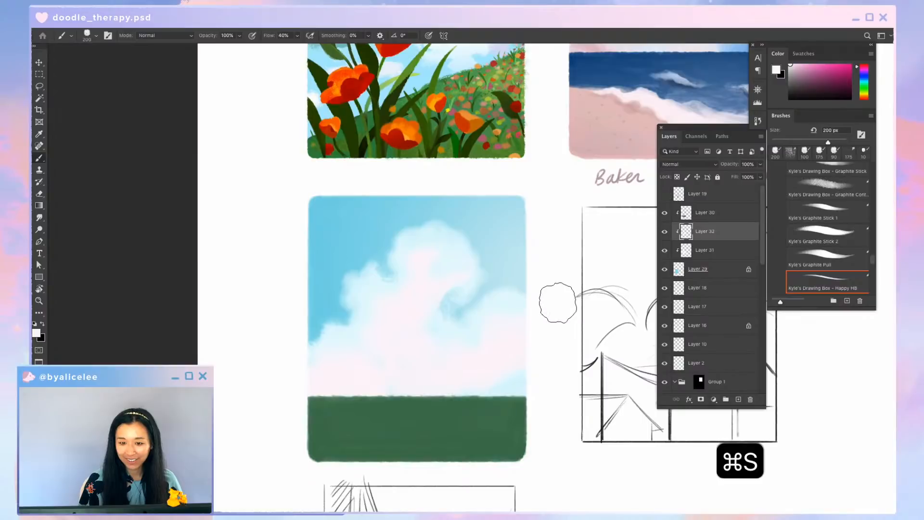
Mute the pink cloud shading on Layer 32 with Hue/Saturation at -62 saturation, lowering its lightness and slightly shifting the hue
key("e")
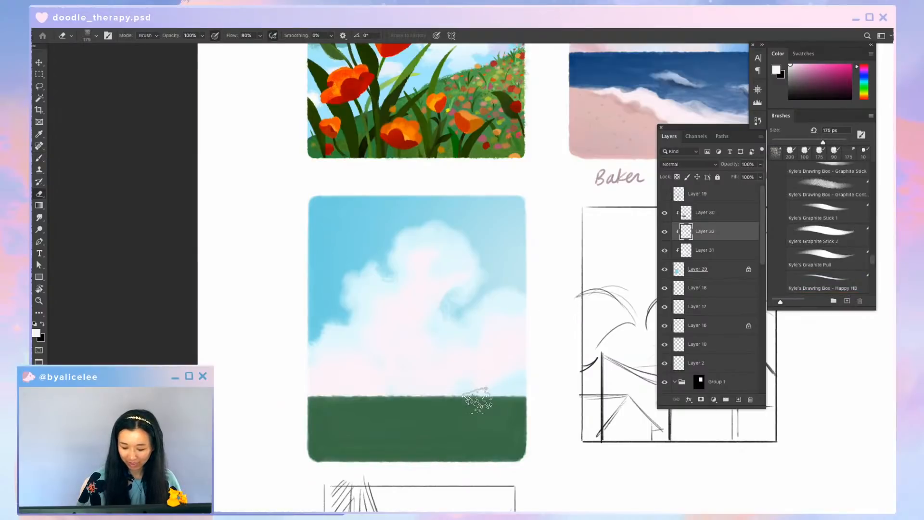
key("super+u")
left_click(514, 210)
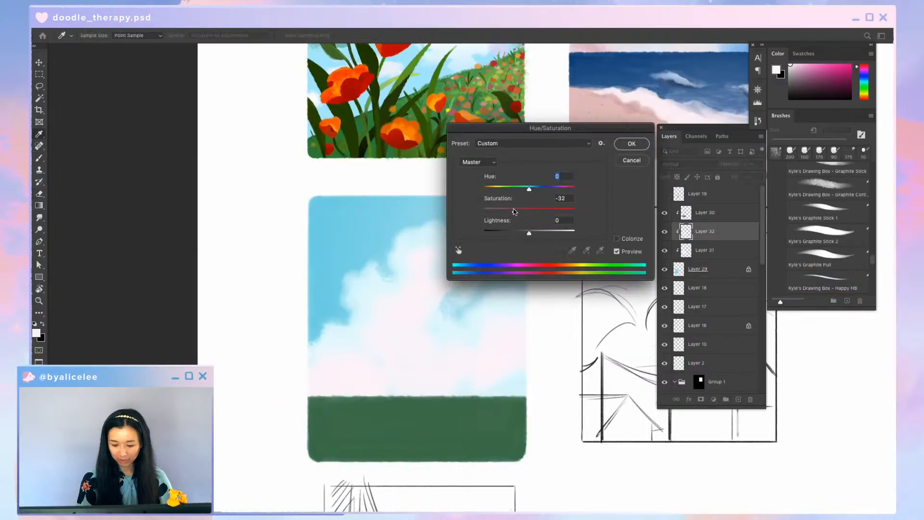
left_click(501, 211)
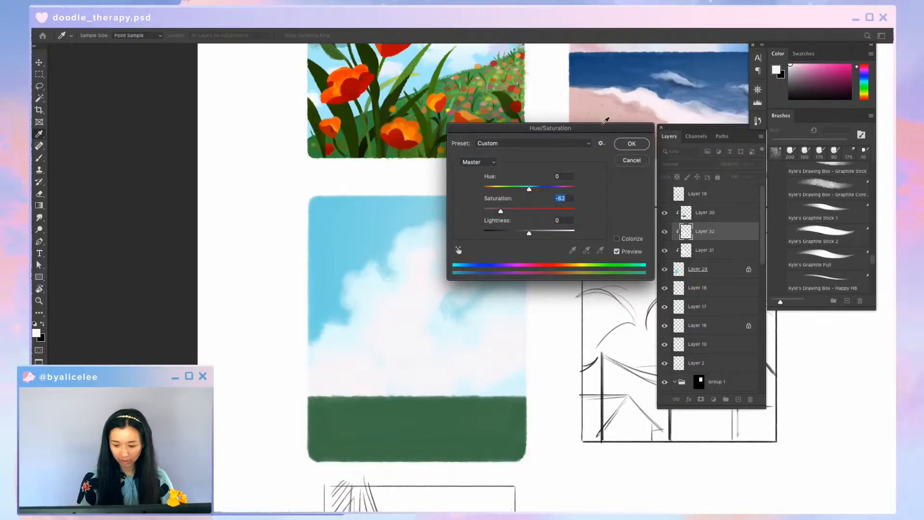
left_click_drag(605, 123, 603, 90)
left_click_drag(528, 199, 522, 201)
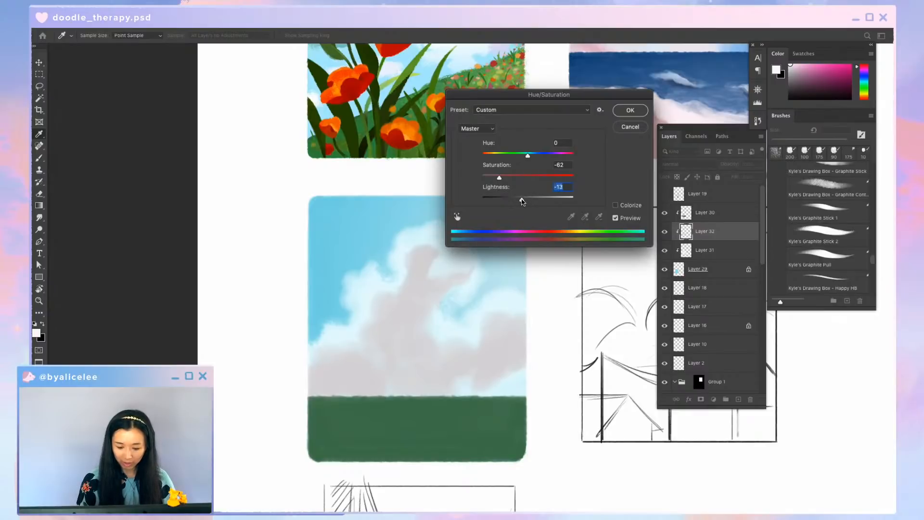
mouse_move(534, 154)
left_mouse_down()
mouse_move(511, 153)
mouse_move(567, 155)
mouse_move(518, 158)
mouse_move(543, 156)
mouse_move(526, 156)
left_mouse_up()
left_click(537, 155)
left_click(631, 110)
Soften the cloud shading's edges around the puffs with the 175 px eraser and save the file
key("e")
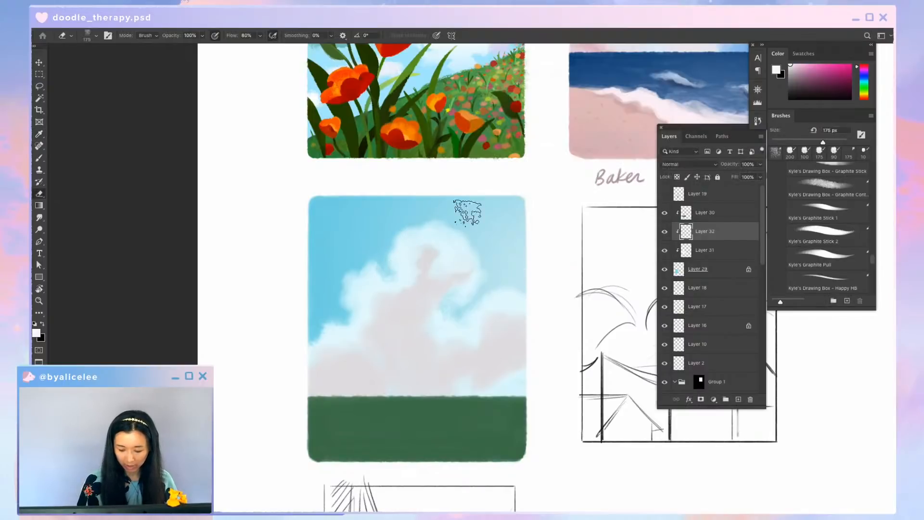
key("e")
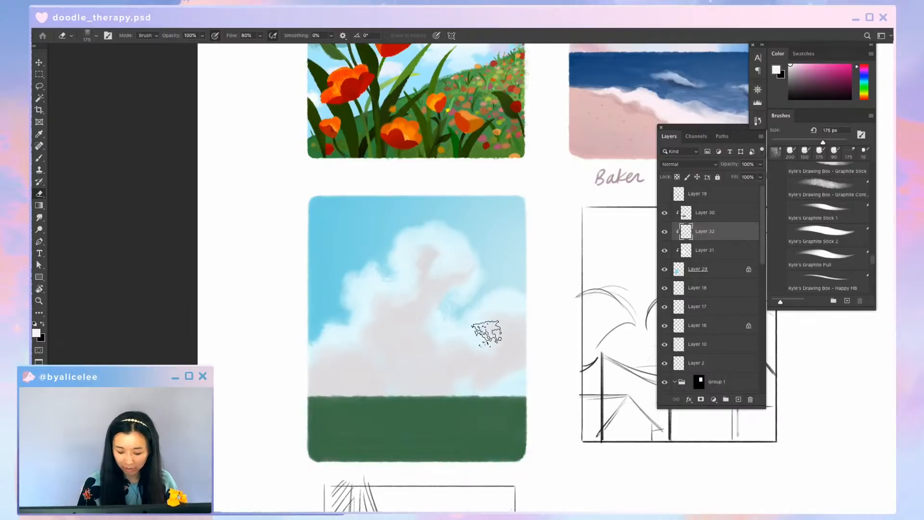
key("super+s")
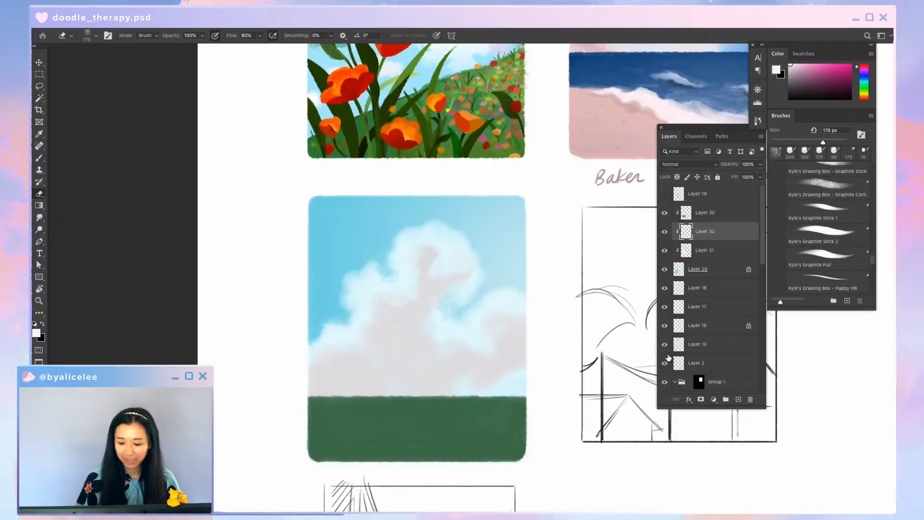
key("b")
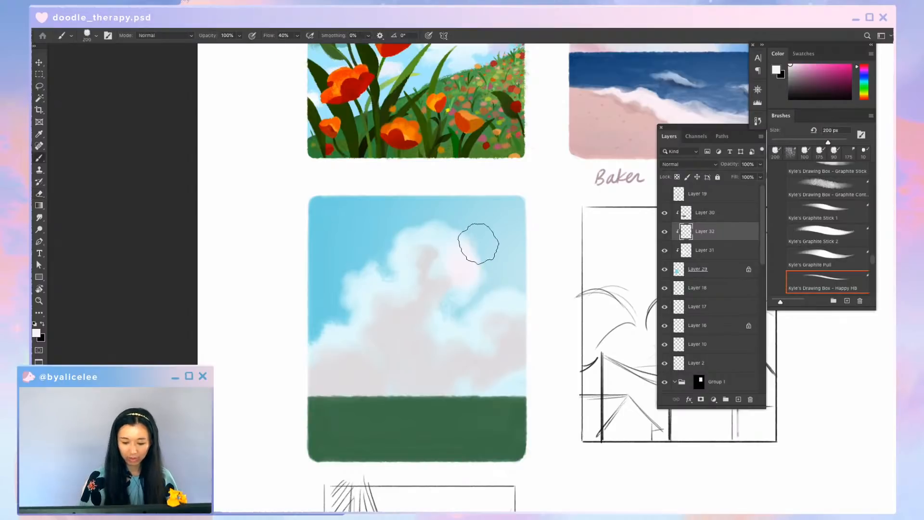
key("super+z")
key("super+minus")
key("super+minus")
key("super+equal")
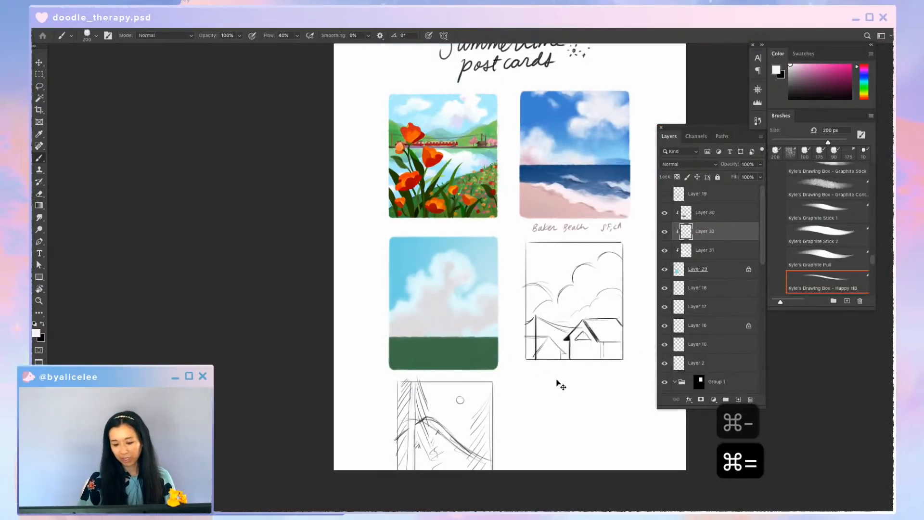
key("super+equal")
key("super+u")
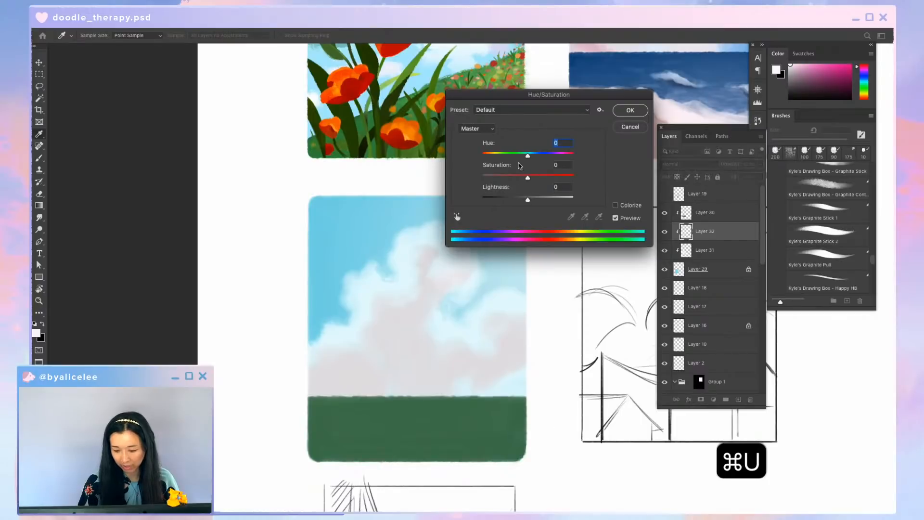
key("Escape")
Lock Layer 32's transparent pixels, recolour the cloud shading with a light sky-blue gradient, and reduce the layer's opacity to 60%
key("i")
left_click(344, 241)
key("g")
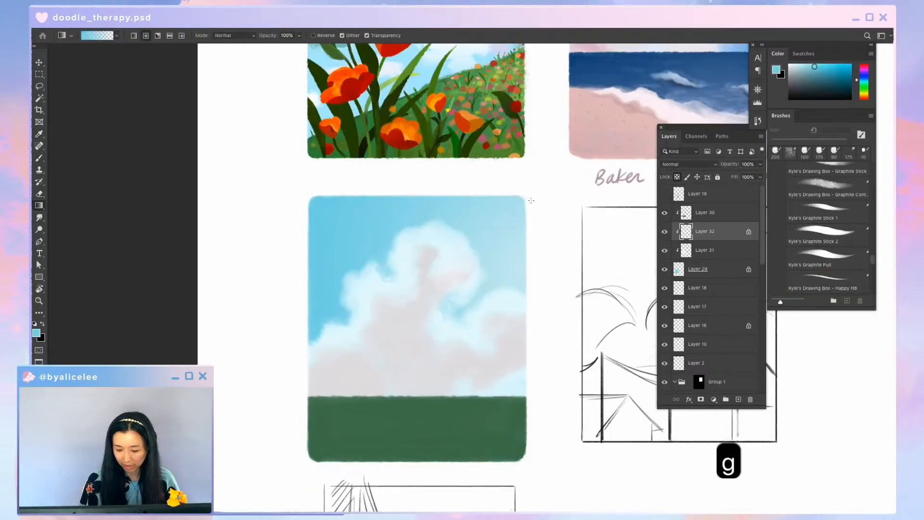
key("g")
left_click_drag(652, 147, 504, 245)
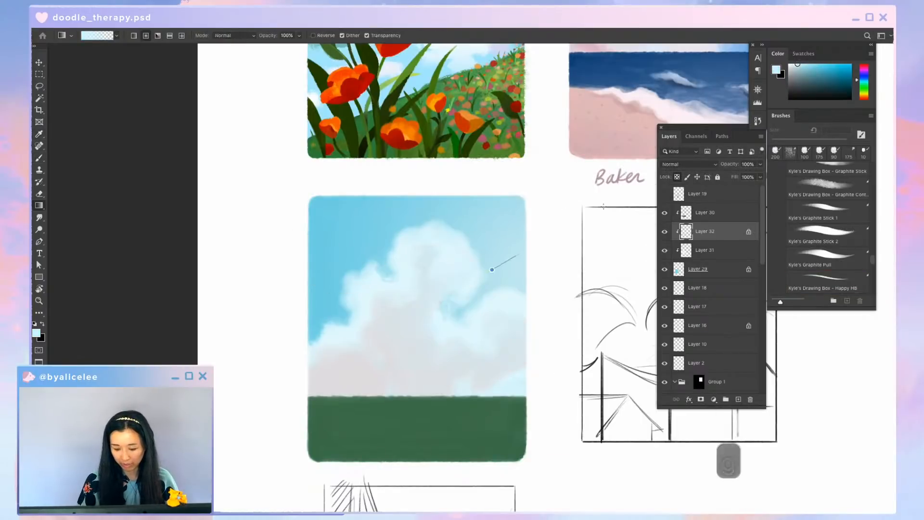
key("v")
key("6")
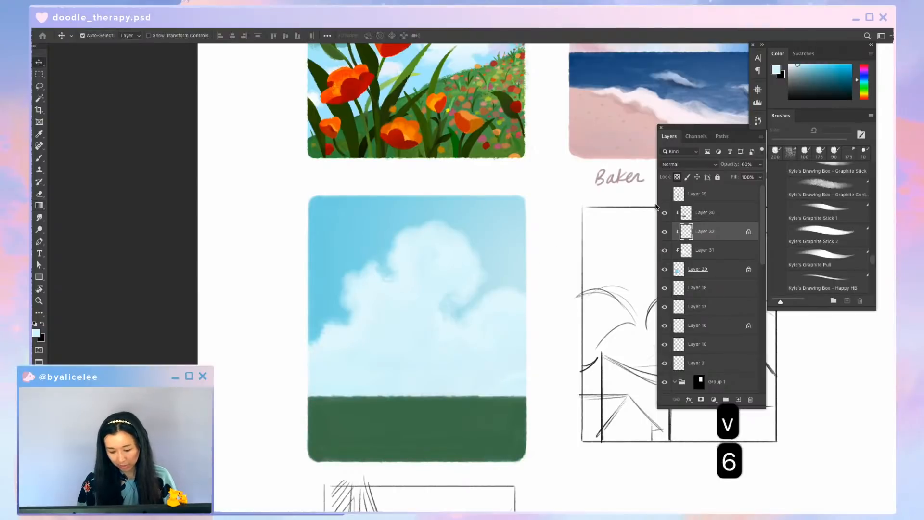
Blend a muted grey-blue gradient into the lower part of the cloud's shading and save the file
key("b")
key("0")
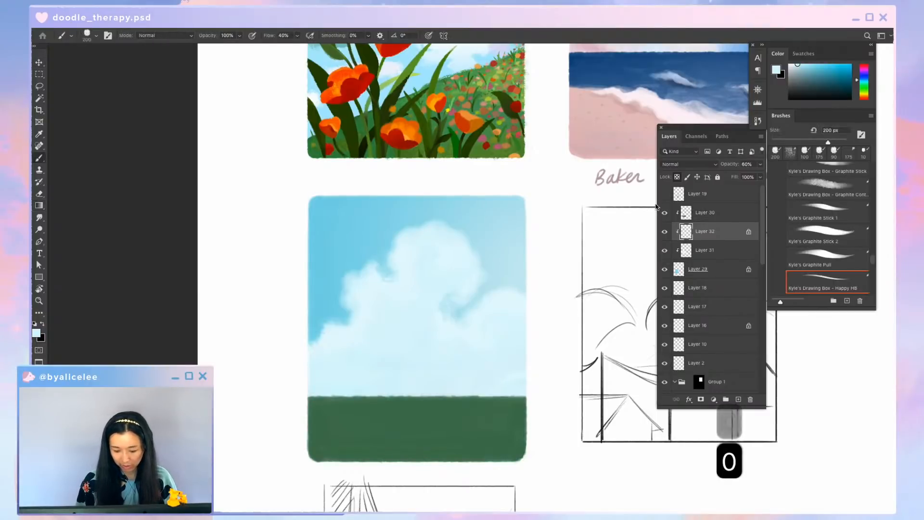
key("b")
left_click(799, 69)
key("h")
left_click_drag(394, 422, 445, 352)
key("g")
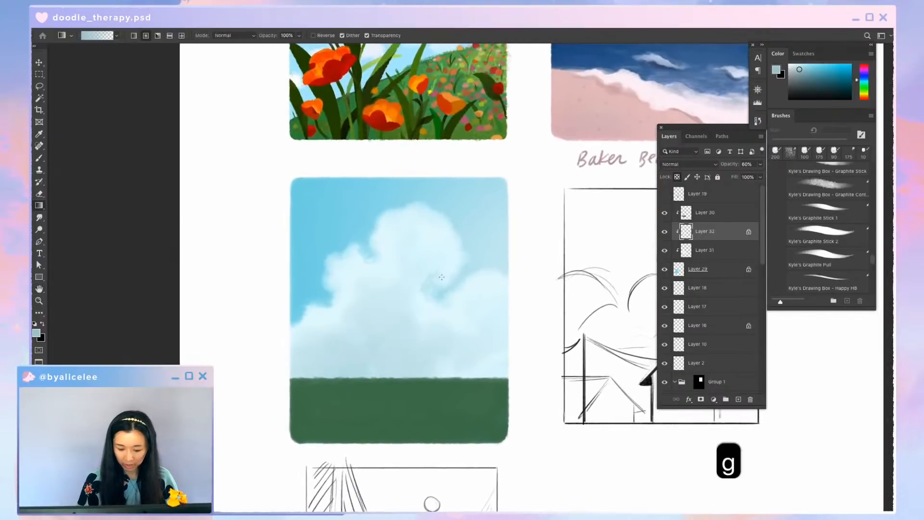
key("super+s")
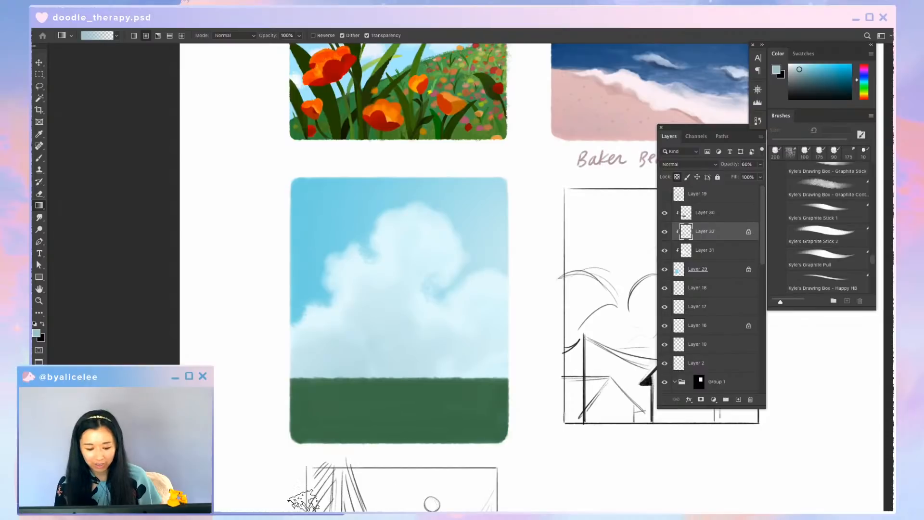
Add a new layer at the top of the stack and paint a solid grey-blue circle at the sky postcard's side edge
key("super+n")
key("Return")
key("v")
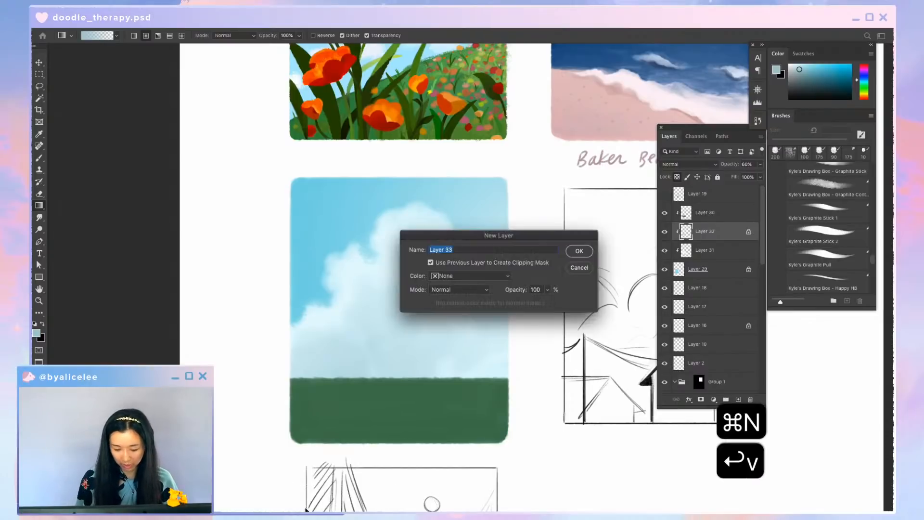
key("shift+super+bracketright")
key("shift+super+bracketright")
key("shift+super+bracketright")
key("shift+super+bracketright")
key("d")
key("b")
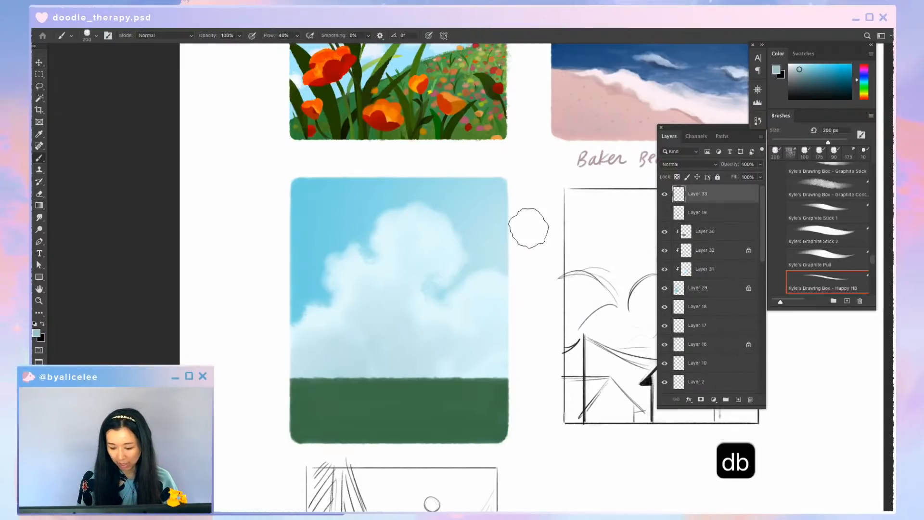
mouse_move(528, 229)
left_mouse_down()
mouse_move(535, 256)
mouse_move(549, 239)
mouse_move(519, 231)
mouse_move(540, 221)
mouse_move(519, 227)
mouse_move(536, 276)
left_mouse_up()
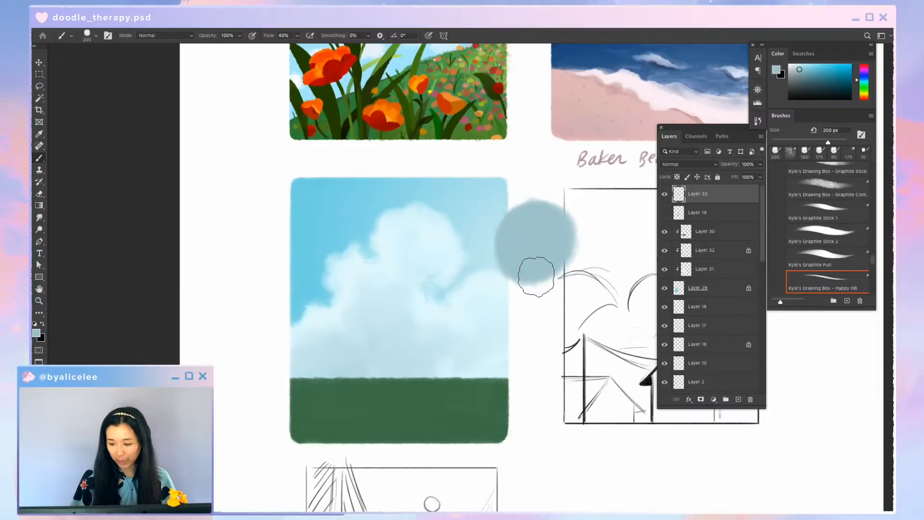
Try dark teal strokes across and beyond the grey-blue circle with its transparency unlocked, and undo them
key("super+=")
left_click(817, 82)
key("space")
left_click_drag(574, 164, 501, 134)
key("b")
left_click_drag(415, 155, 472, 226)
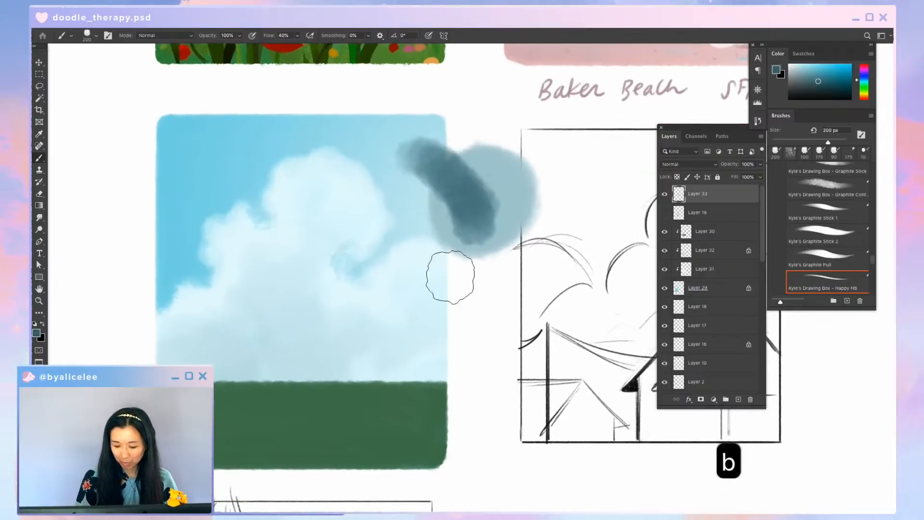
left_click_drag(450, 277, 404, 331)
key("super+z")
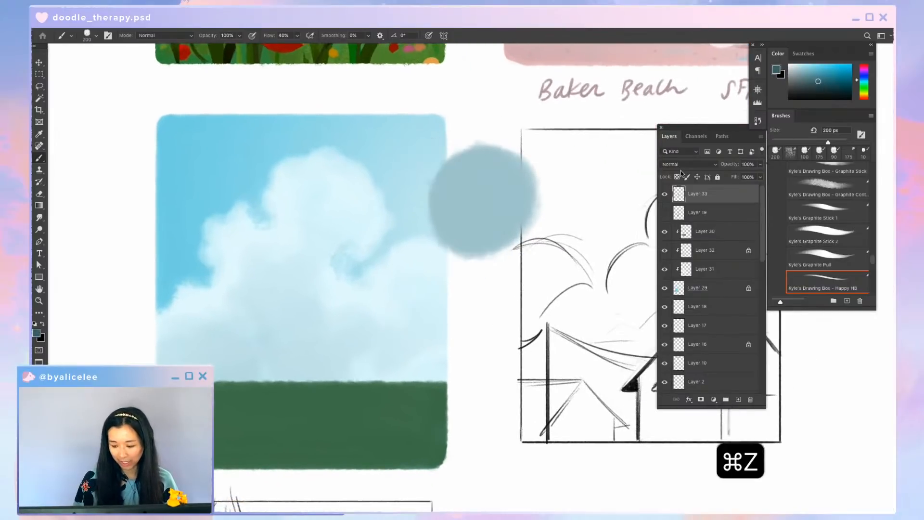
Lock the circle layer's transparent pixels and shade one side of the circle in dark teal
left_click(707, 177)
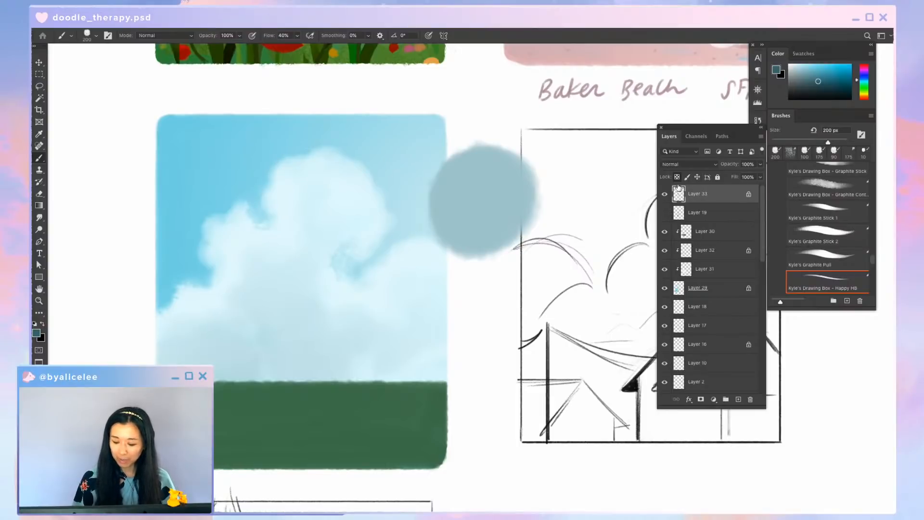
mouse_move(477, 173)
left_mouse_down()
mouse_move(447, 192)
mouse_move(443, 216)
mouse_move(465, 224)
left_mouse_up()
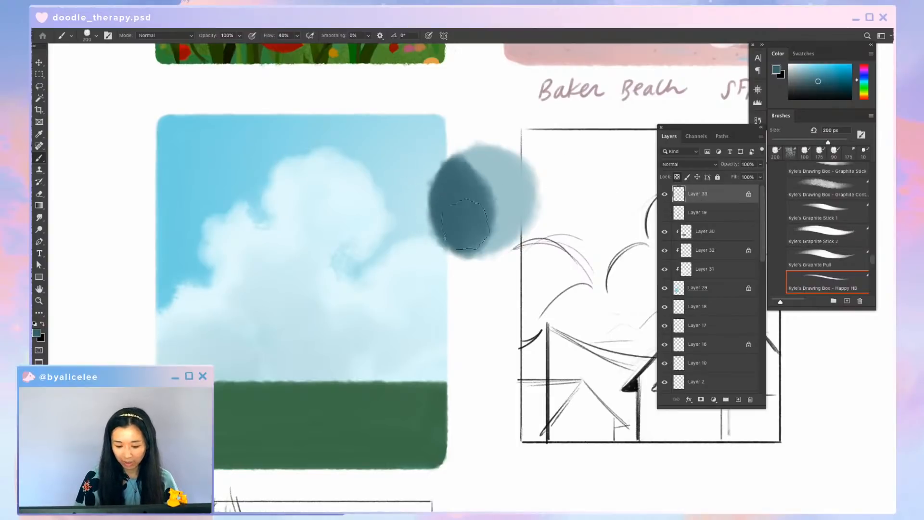
left_click_drag(468, 188, 468, 235)
left_click_drag(465, 185, 475, 236)
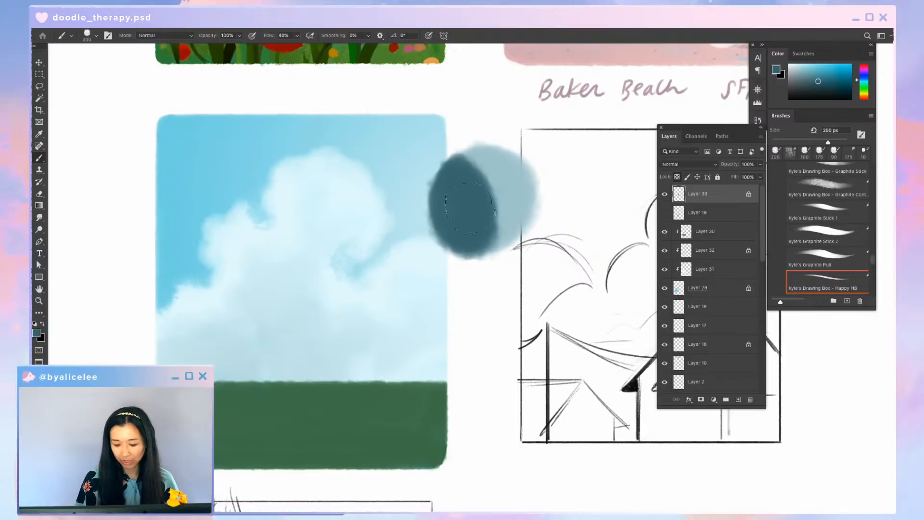
key("super+minus")
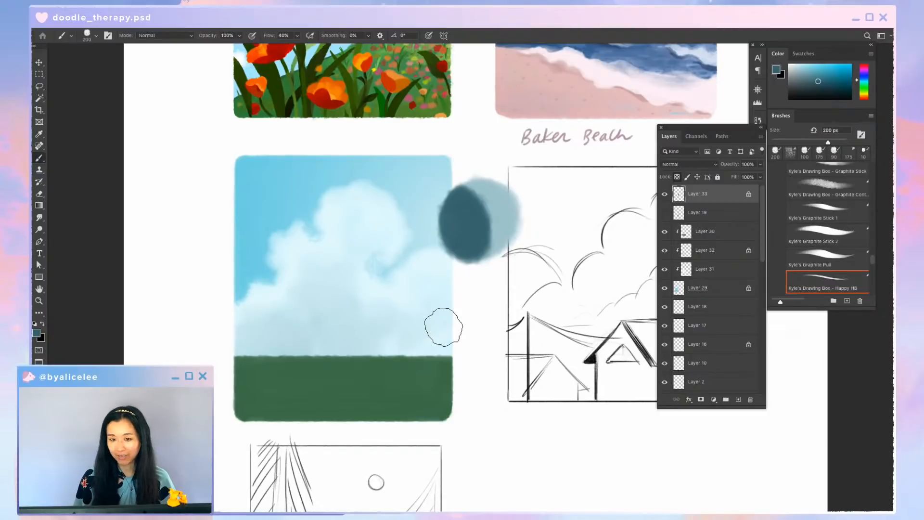
Delete the practice circle layer and undo the stray change made on the cloud
key("BackSpace")
key("v")
left_click(406, 318)
key("super+z")
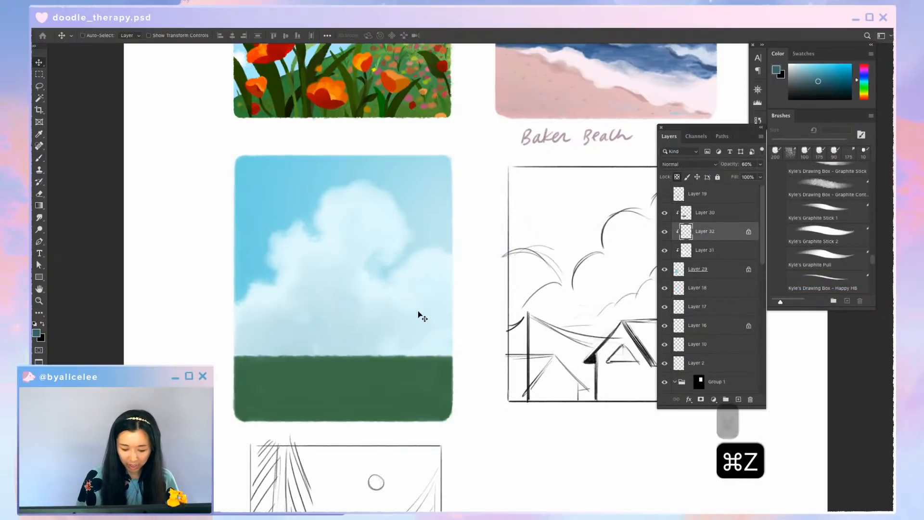
mouse_move(423, 310)
left_mouse_down()
mouse_move(531, 287)
mouse_move(513, 300)
mouse_move(508, 341)
mouse_move(465, 363)
mouse_move(465, 387)
mouse_move(481, 354)
mouse_move(464, 321)
left_mouse_up()
key("v")
key("super+z")
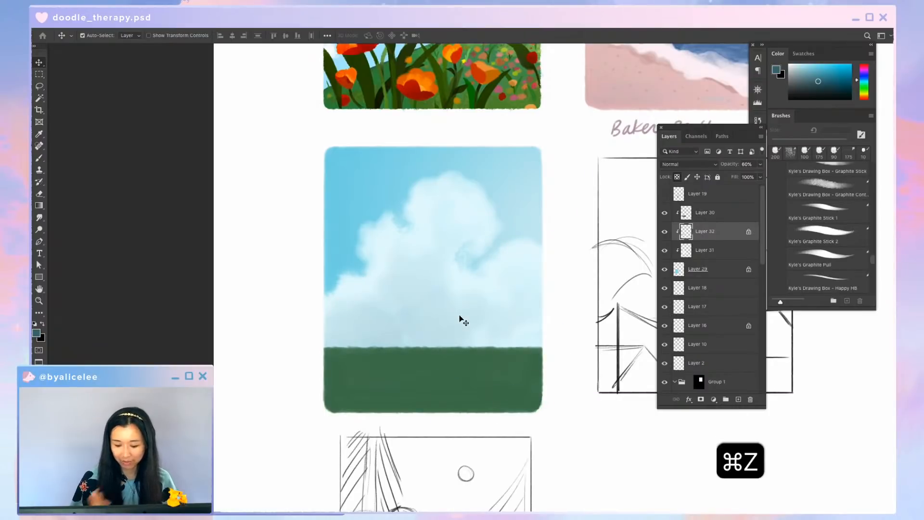
scroll(461, 319, "right", 3)
scroll(461, 319, "up", 1)
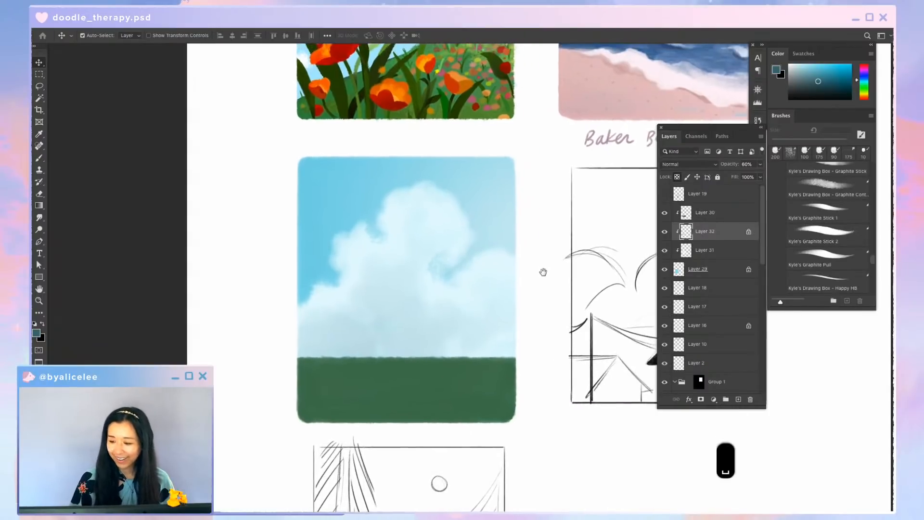
key("v")
mouse_move(460, 320)
left_mouse_down()
mouse_move(468, 395)
mouse_move(495, 377)
left_mouse_up()
key("super+z")
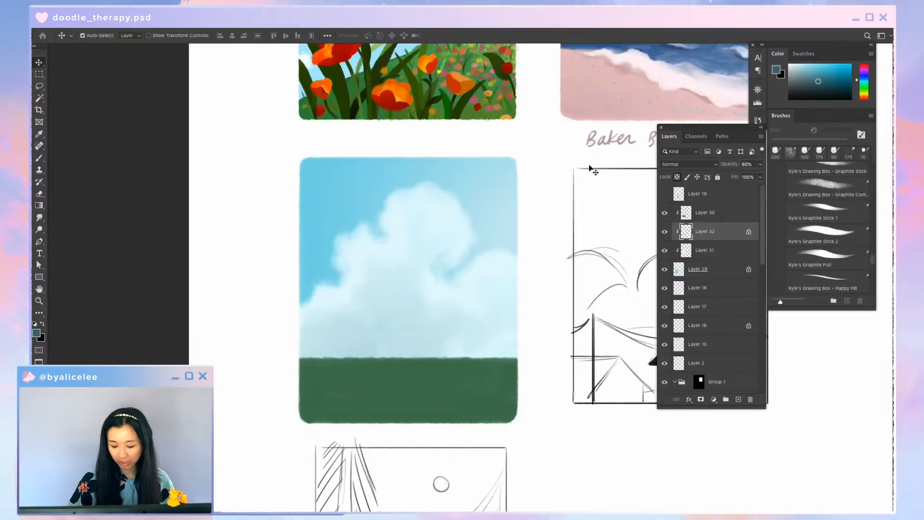
Try a black gradient from the lower corner over the cloud shading with transparency locked, and undo it
left_click_drag(865, 78, 866, 69)
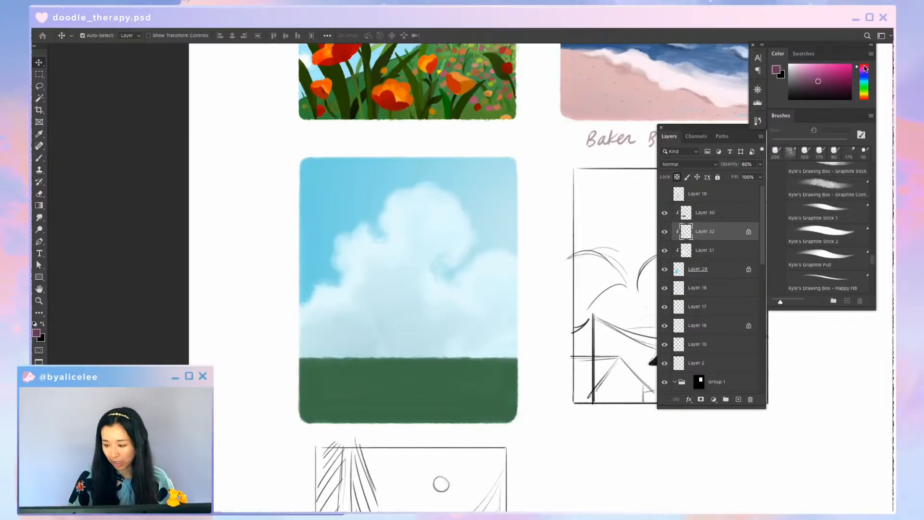
key("g")
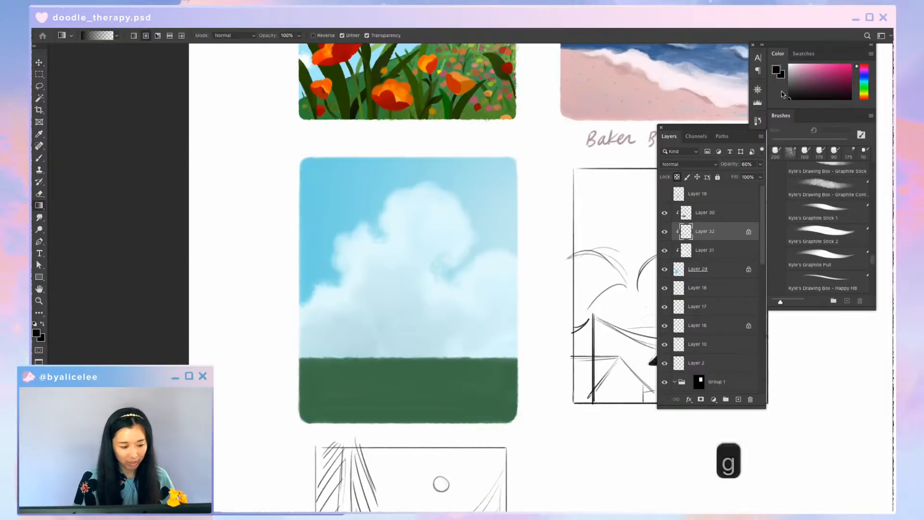
left_click_drag(276, 405, 546, 210)
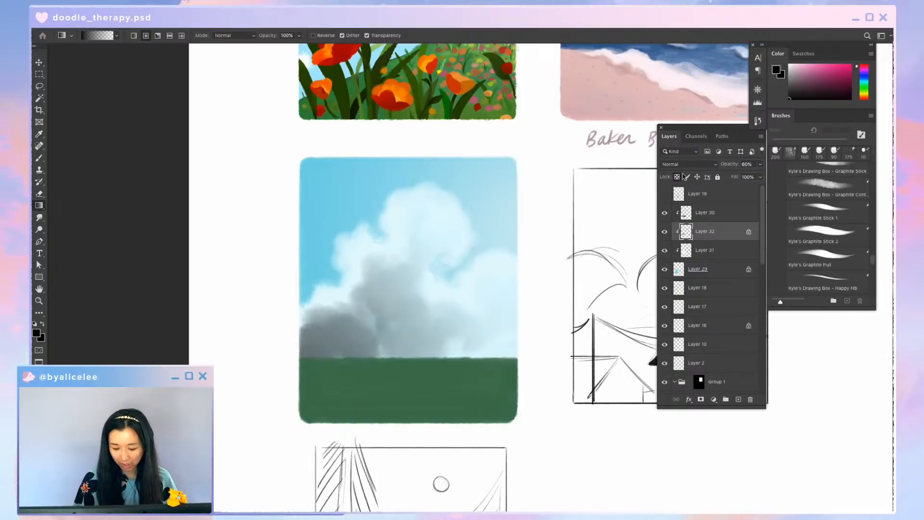
key("super+z")
Try a black gradient across the cloud with the shading layer's transparency unlocked, undo it and lock the transparent pixels again
key("slash")
key("g")
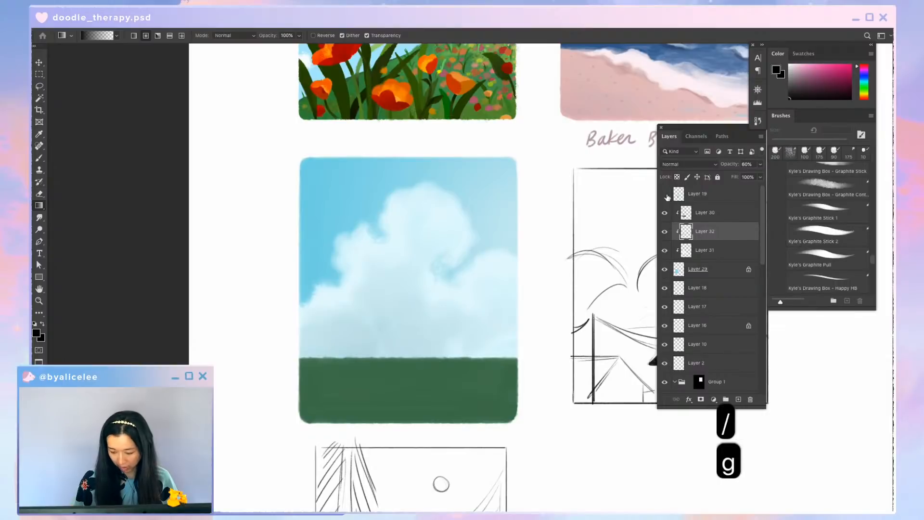
left_click_drag(275, 394, 521, 176)
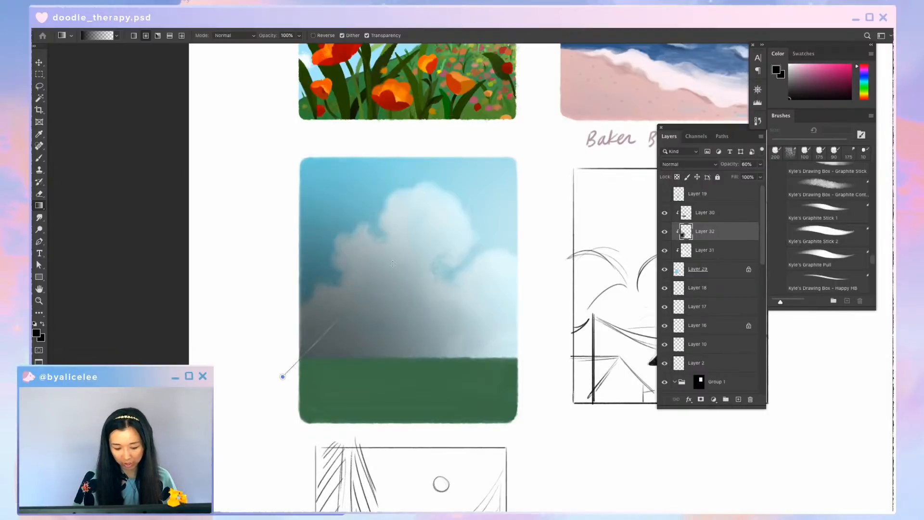
key("super+z")
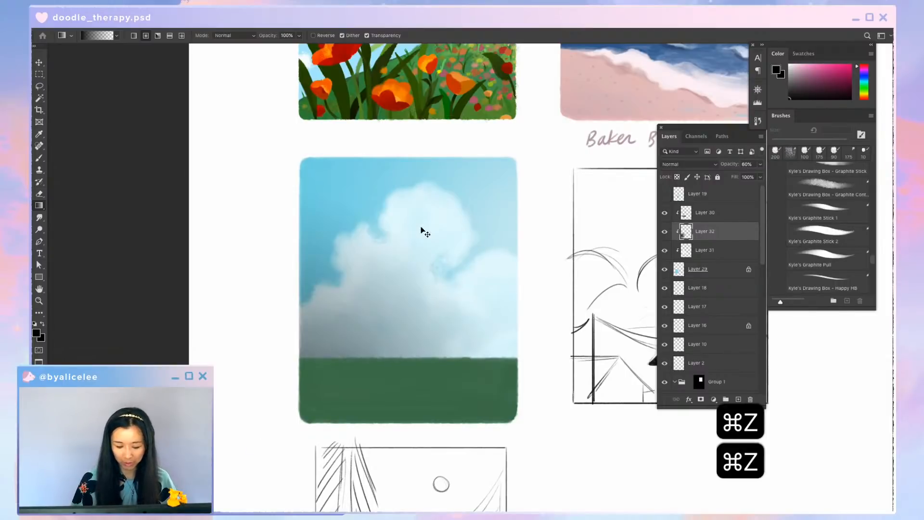
key("super+z")
left_click(677, 177)
Set the foreground colour to white and the cloud shading layer's opacity to 100%
key("i")
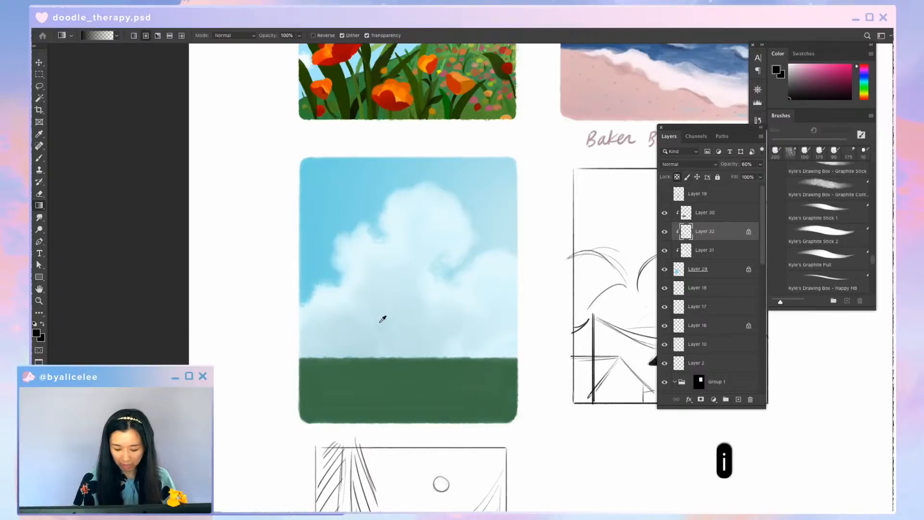
key("d")
key("x")
key("g")
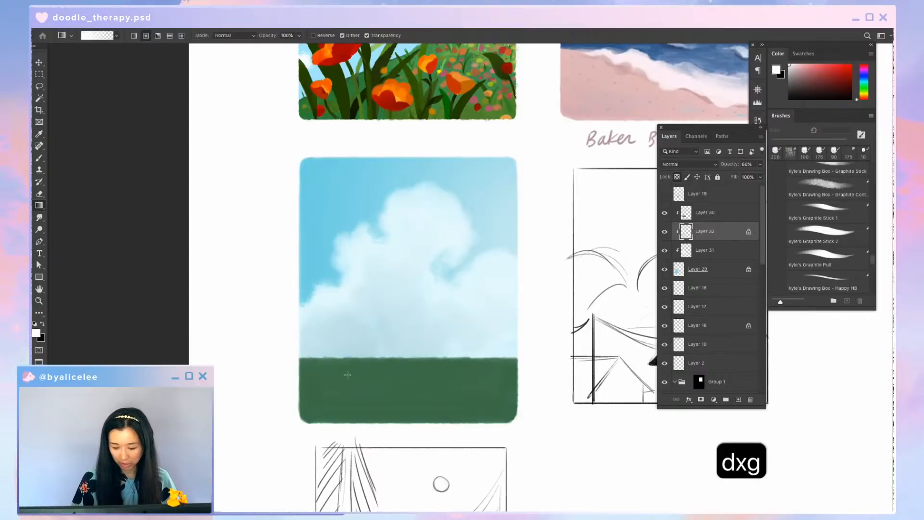
key("v")
key("0")
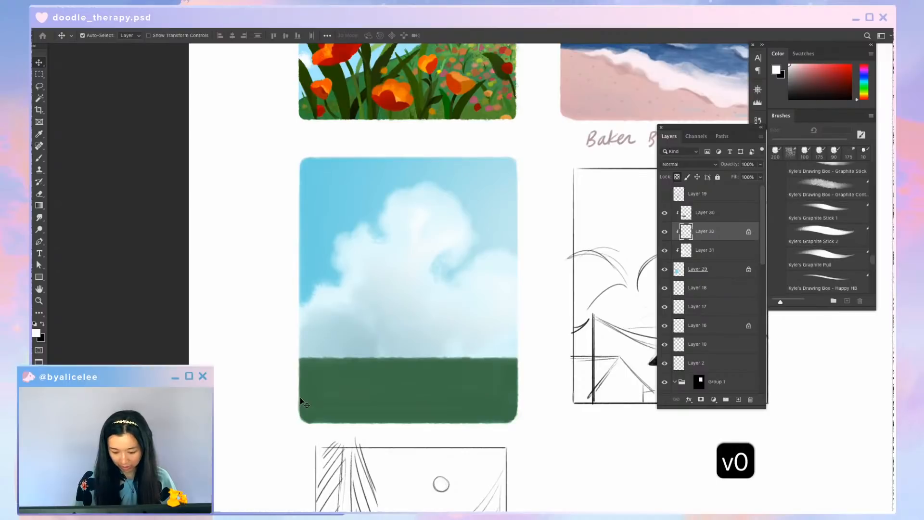
key("g")
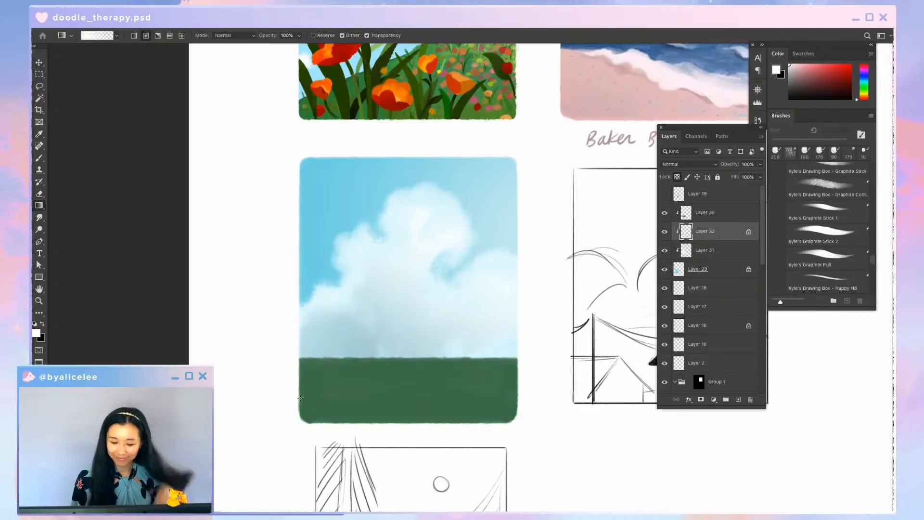
Undo the stray moves of the artwork and reselect the cloud shading layer, Layer 32
key("v")
mouse_move(472, 382)
left_mouse_down()
mouse_move(489, 362)
mouse_move(487, 375)
left_mouse_up()
key("super+z")
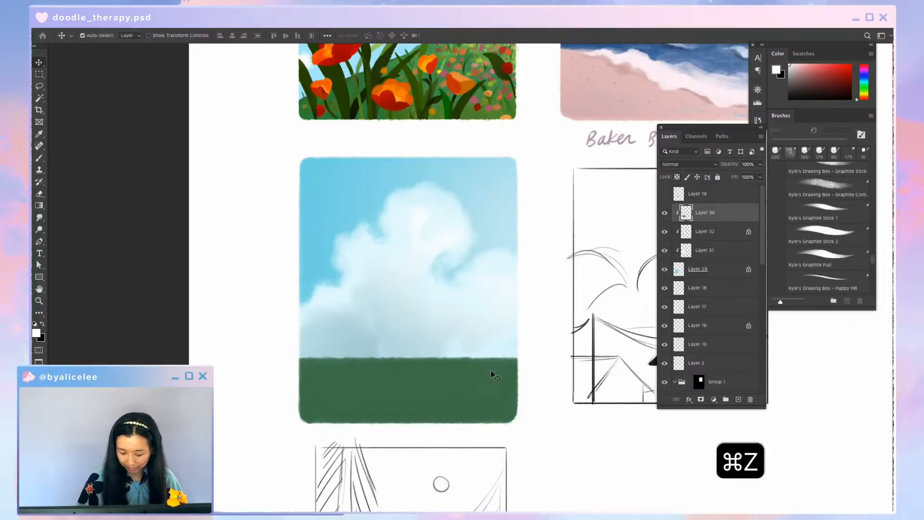
key("space")
left_click_drag(538, 398, 481, 383)
key("space")
key("super+minus")
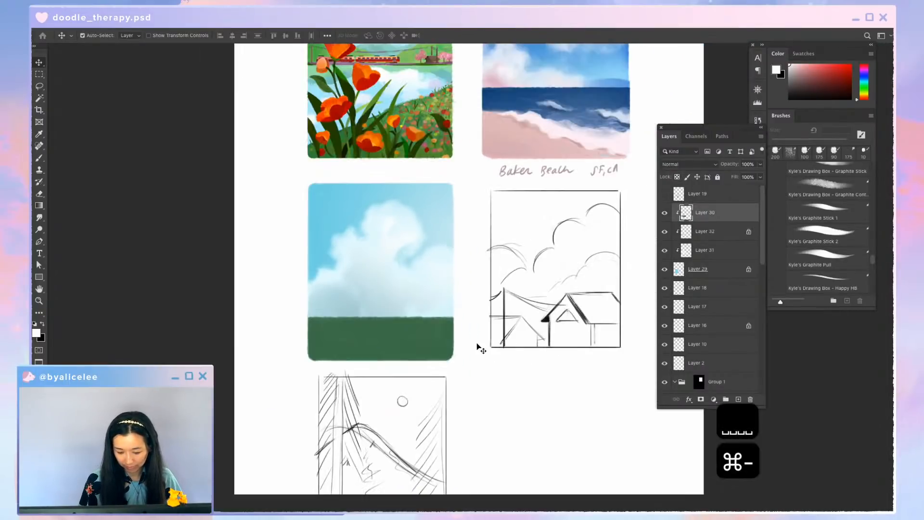
key("space")
left_click_drag(472, 319, 489, 332)
key("v")
left_click_drag(423, 285, 417, 316)
key("super+z")
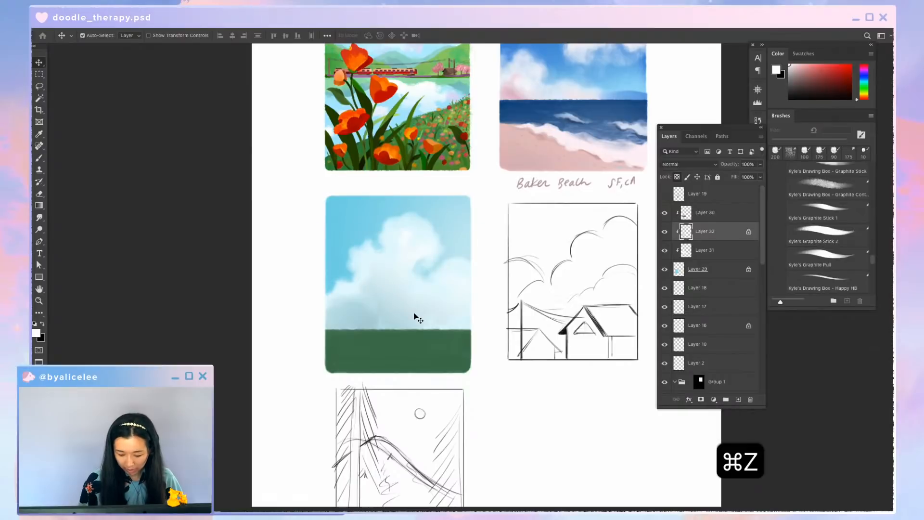
Try a dusty pink sampled from the Baker Beach sand as a gradient over the locked cloud shading
key("i")
left_click(531, 130)
key("g")
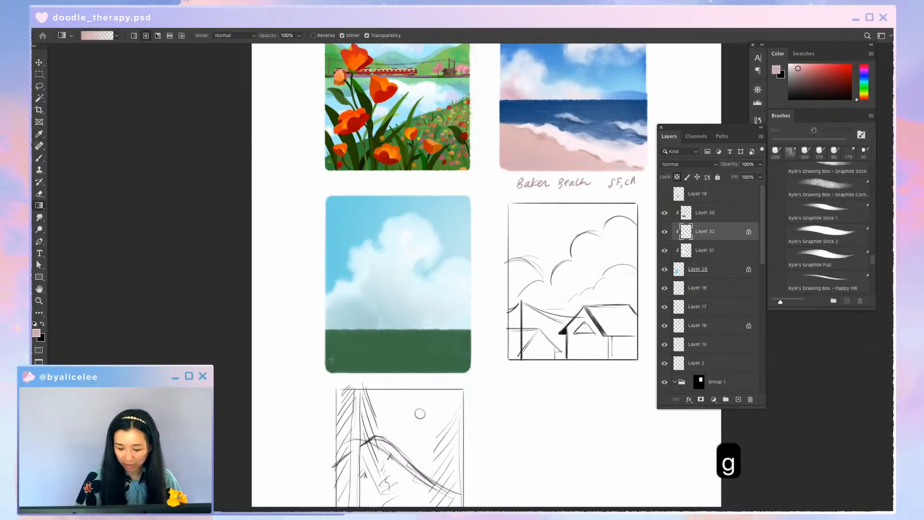
left_click_drag(331, 359, 493, 246)
Sample a light grey-blue from the park postcard and recolour the locked cloud shading with a gradient of it
key("i")
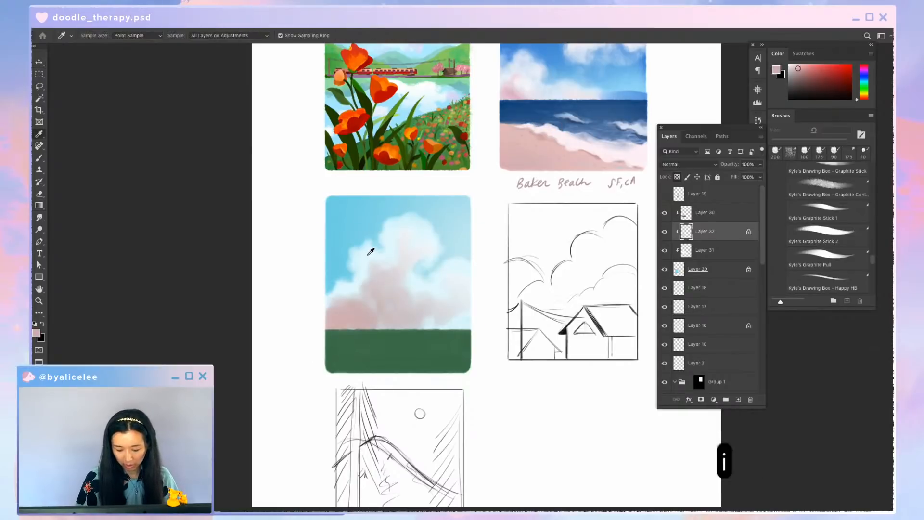
left_click(372, 249)
key("v")
key("i")
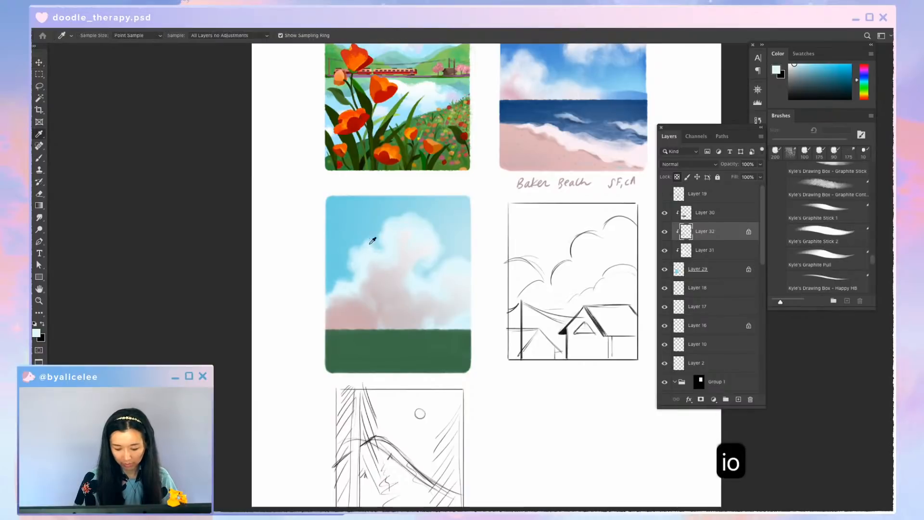
left_click(374, 224)
key("g")
left_click_drag(512, 236, 496, 275)
key("g")
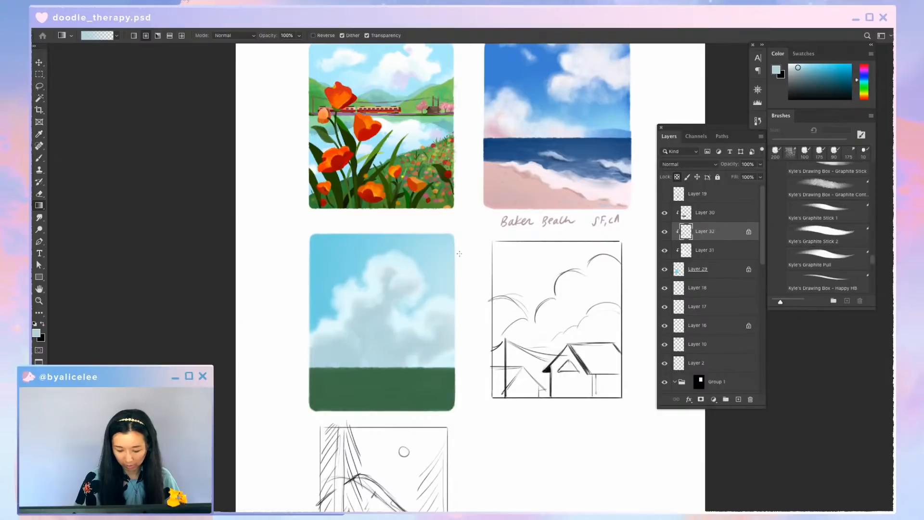
Apply Hue/Saturation to the cloud shading and set its layer opacity to 30%
key("v")
key("super+u")
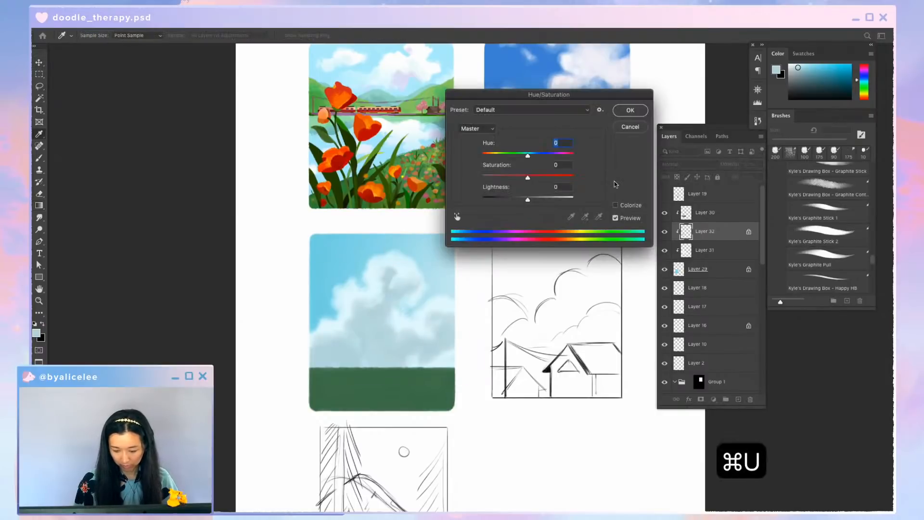
left_click(630, 110)
key("v")
key("5")
key("6")
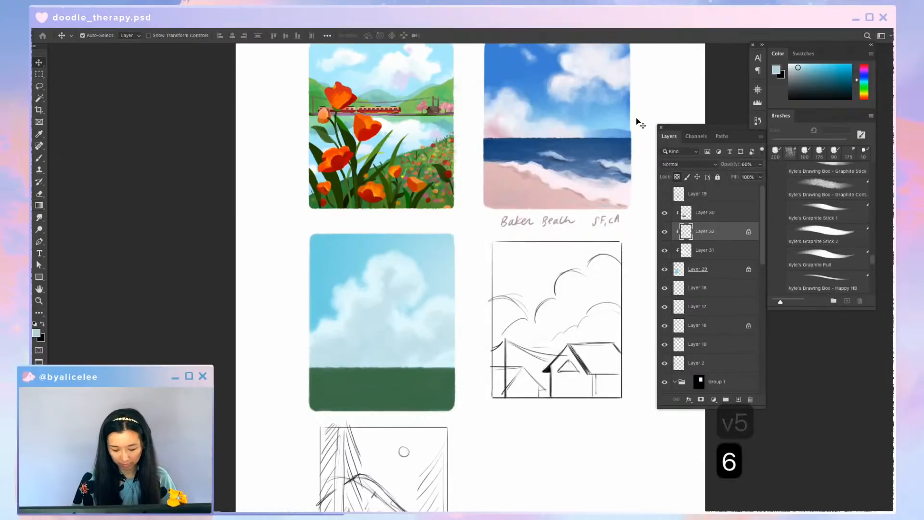
key("4")
key("3")
Add a new layer above the shading and paint a softened highlight on the cloud's top puff in pale pink sampled from the beach postcard
key("super+equal")
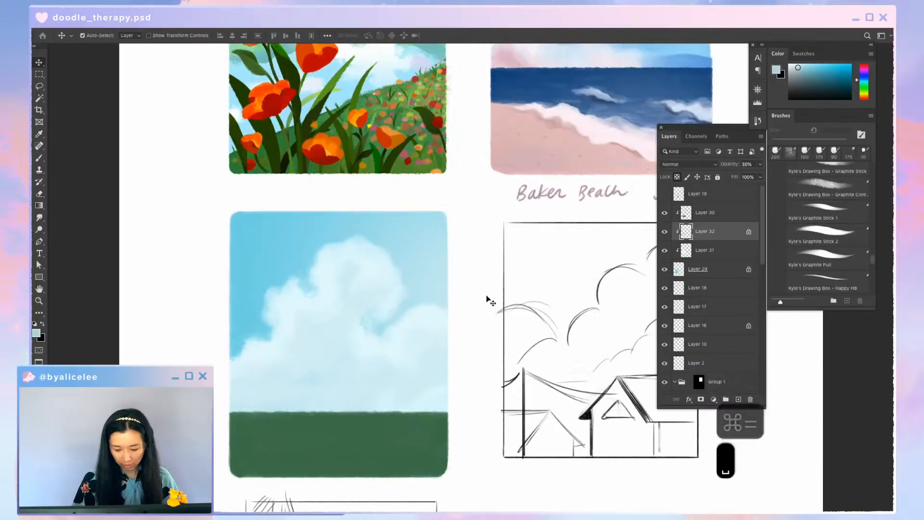
key("super+n")
key("Return")
key("i")
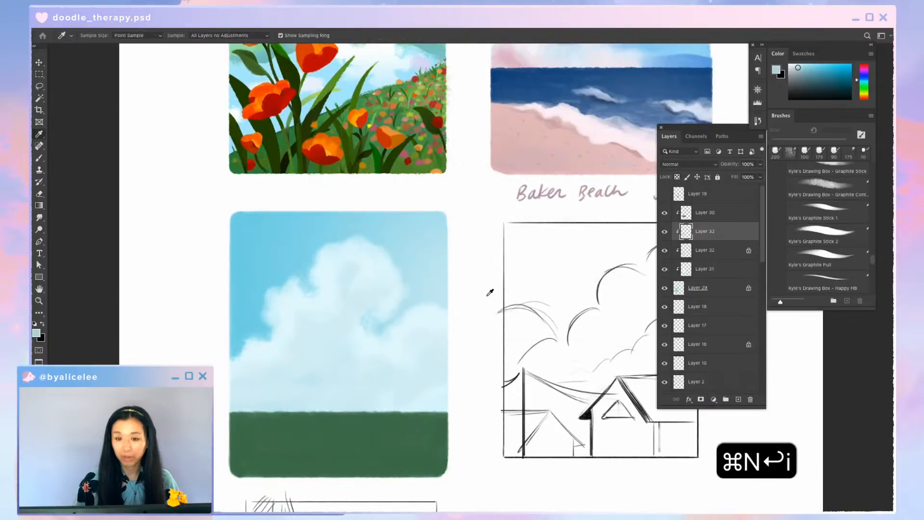
left_click(596, 127)
key("space")
left_click_drag(569, 181, 637, 150)
key("b")
mouse_move(392, 237)
left_mouse_down()
mouse_move(393, 260)
mouse_move(412, 223)
mouse_move(412, 235)
mouse_move(424, 215)
left_mouse_up()
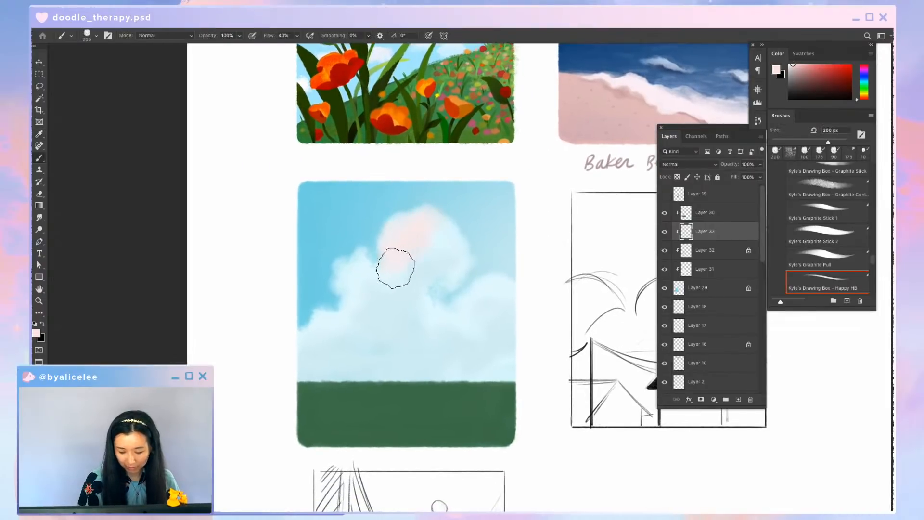
key("e")
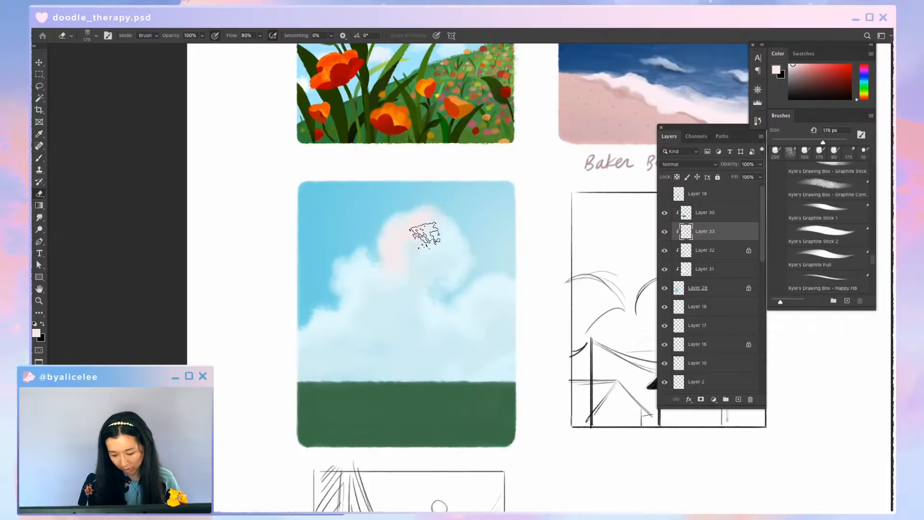
Paint pale pink highlights on the cloud's right-hand puff and soften their edges with the eraser
key("space")
left_click_drag(480, 241, 529, 194)
key("b")
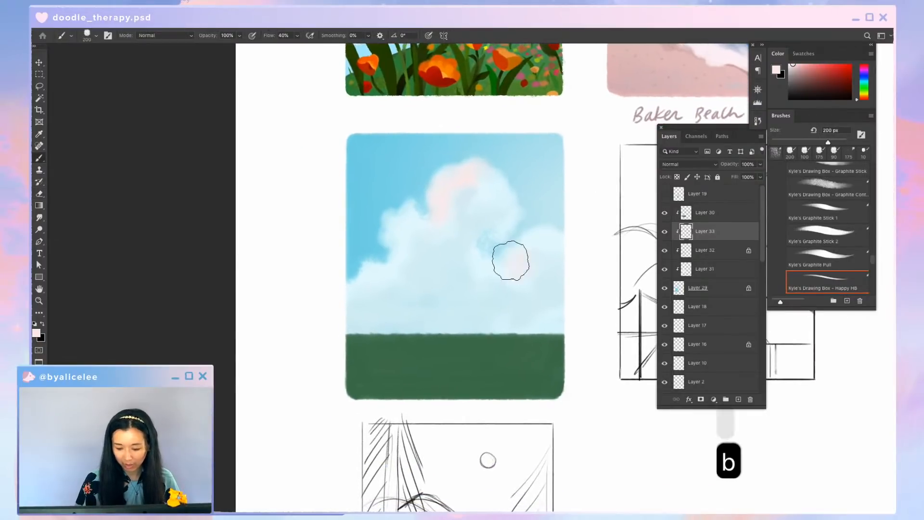
mouse_move(511, 260)
left_mouse_down()
mouse_move(485, 286)
mouse_move(486, 303)
mouse_move(535, 245)
mouse_move(554, 247)
mouse_move(541, 272)
mouse_move(551, 238)
mouse_move(550, 270)
left_mouse_up()
key("e")
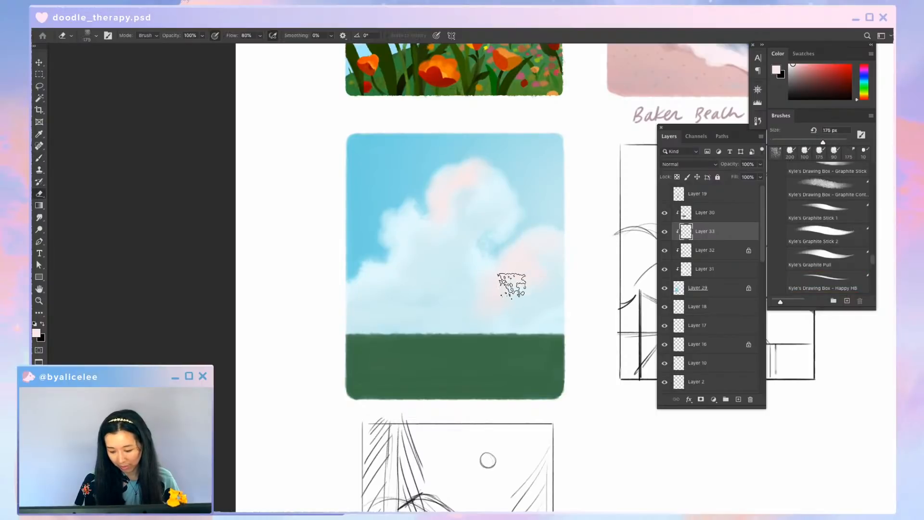
Paint pale pink highlights on the cloud's lower-left puffs and trim the pink areas with the eraser
key("b")
mouse_move(399, 256)
left_mouse_down()
mouse_move(391, 278)
mouse_move(406, 266)
mouse_move(398, 231)
mouse_move(414, 271)
left_mouse_up()
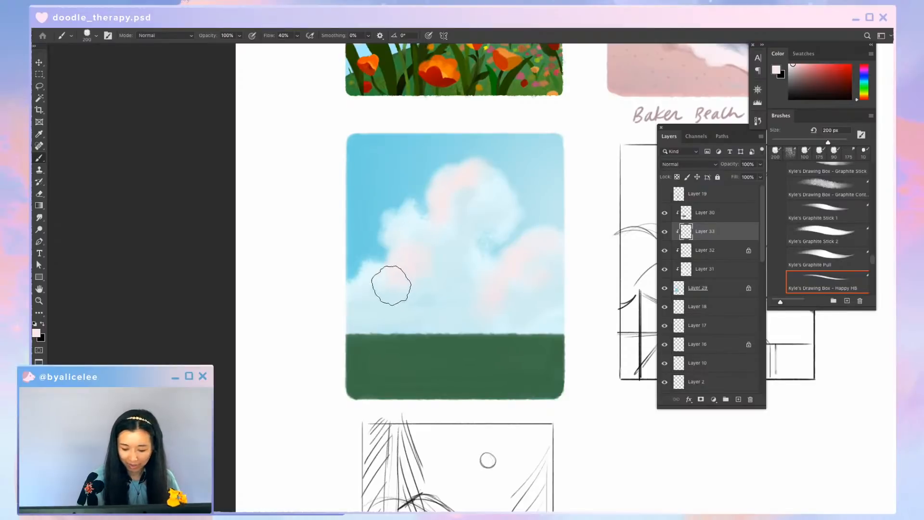
key("e")
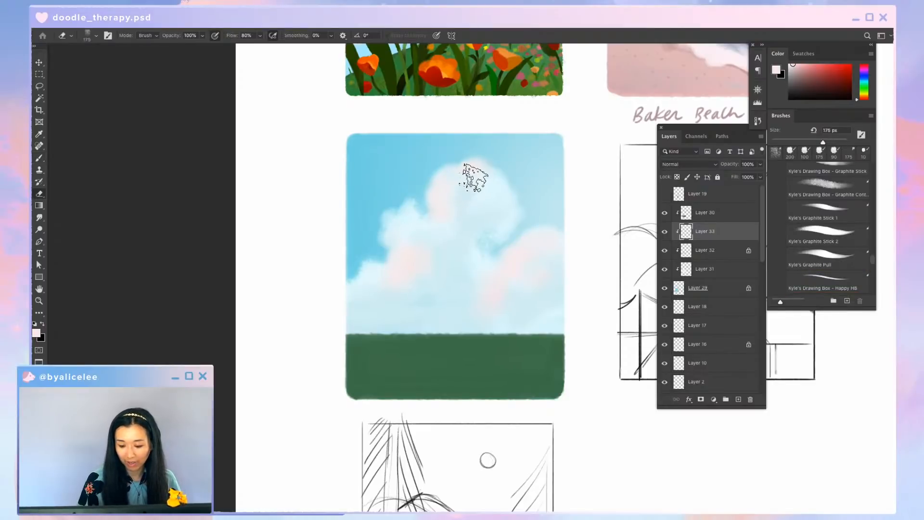
key("b")
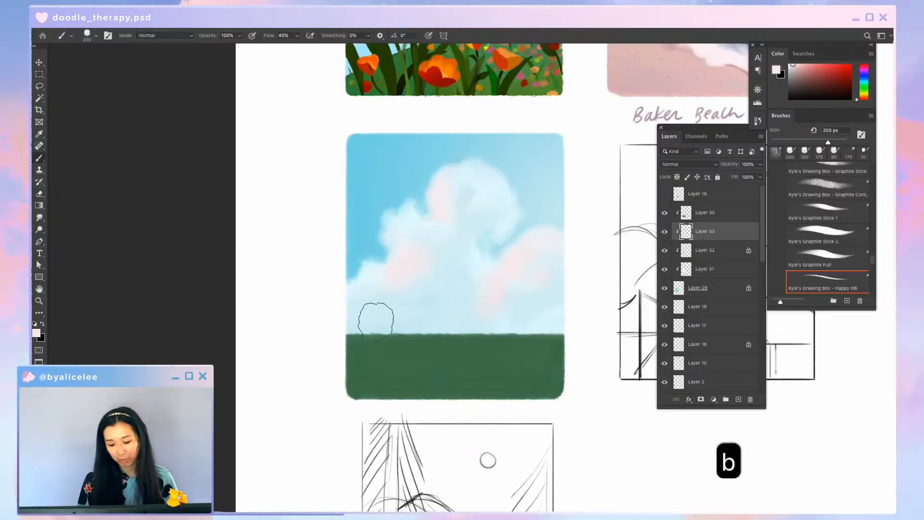
key("e")
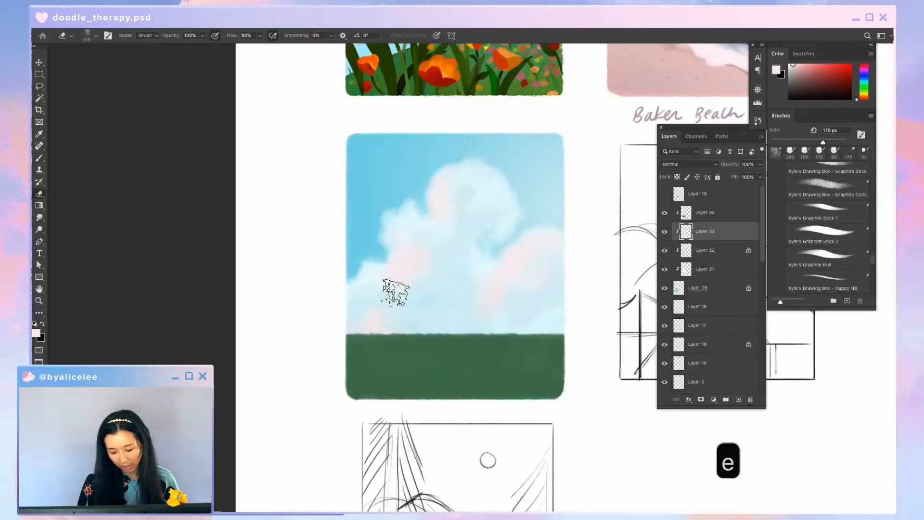
Shift the pink highlight layer to a warm cream by setting its hue to +42 in Hue/Saturation
key("super+u")
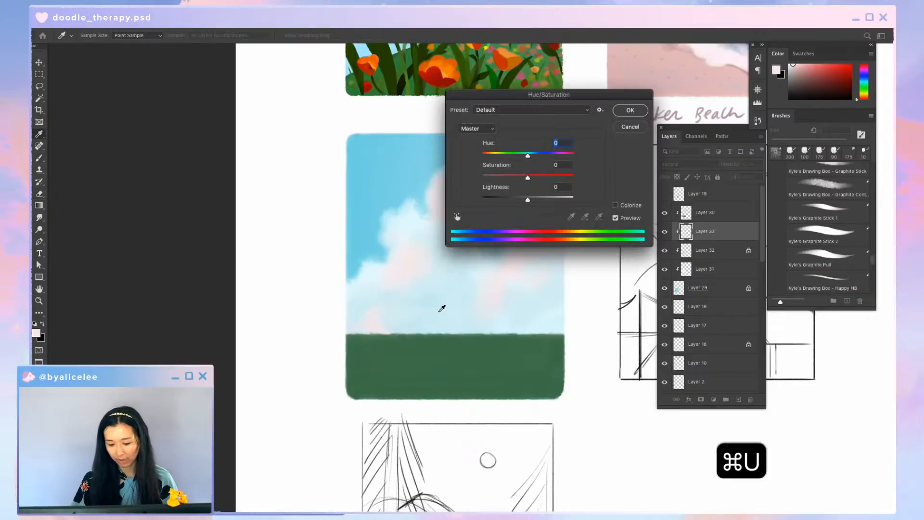
left_click_drag(610, 133, 610, 137)
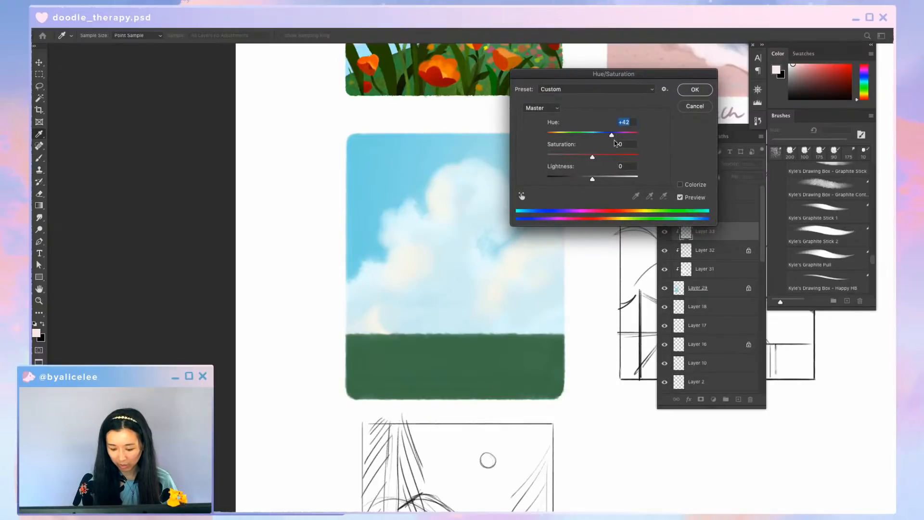
left_click(694, 89)
key("v")
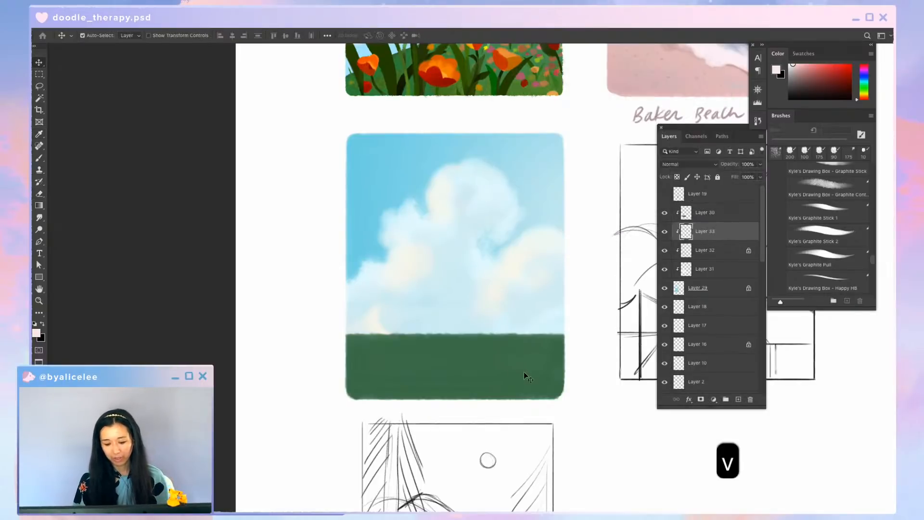
Select the grass layer, undoing its stray move, add a new unclipped layer above it and save the document
left_click_drag(523, 371, 522, 378)
key("super+z")
key("super+shift+n")
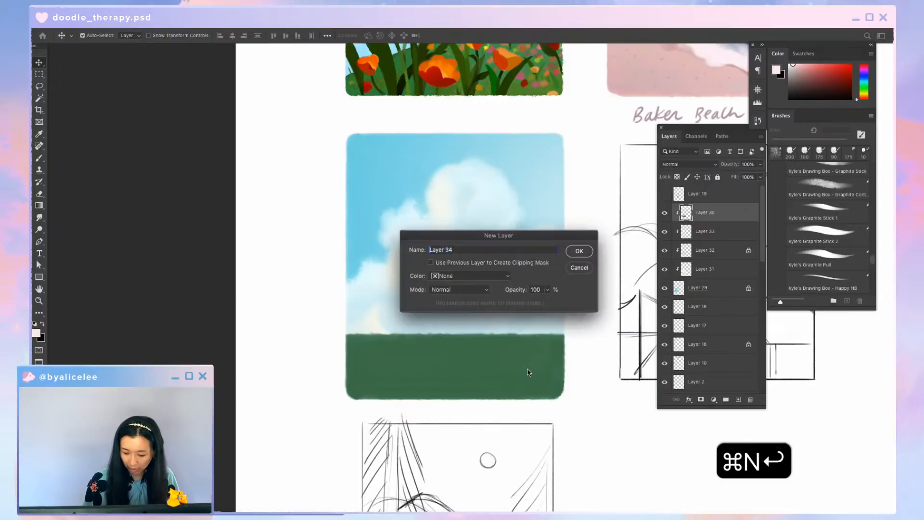
key("Return")
key("super+s")
Sample the grass green as the brush colour and reduce the brush size to 70 px
key("i")
left_click(512, 369)
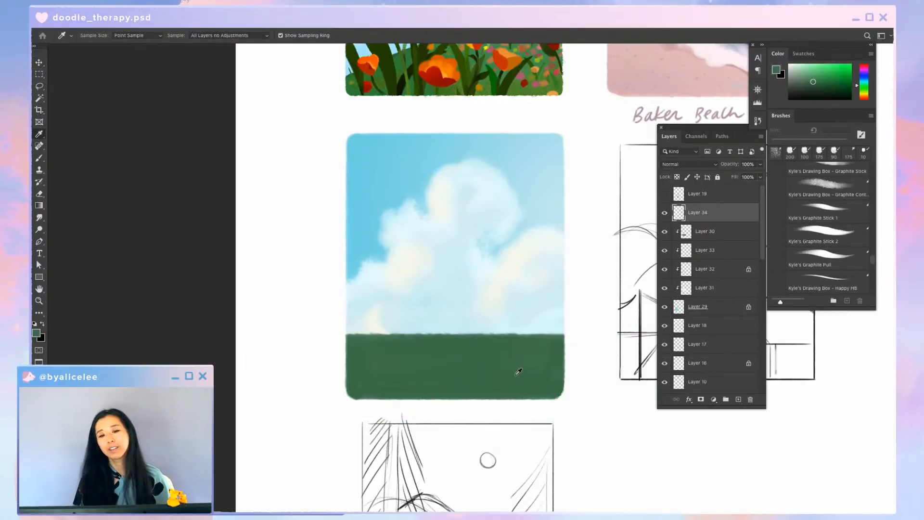
key("b")
key("bracketleft")
key("bracketleft")
key("bracketleft")
key("bracketleft")
key("bracketleft")
key("bracketleft")
key("bracketleft")
key("bracketleft")
key("bracketleft")
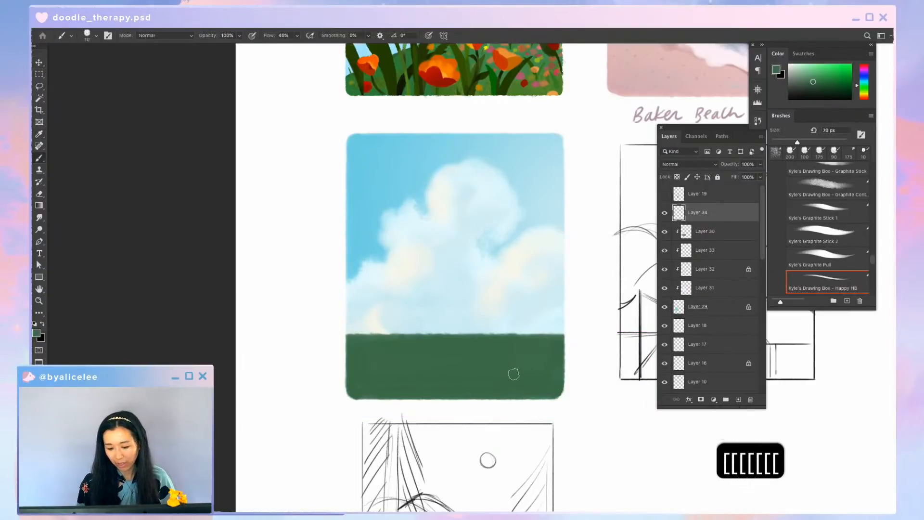
Pick a darker green for the brush and reduce its size to 45 px
left_click(820, 85)
key("b")
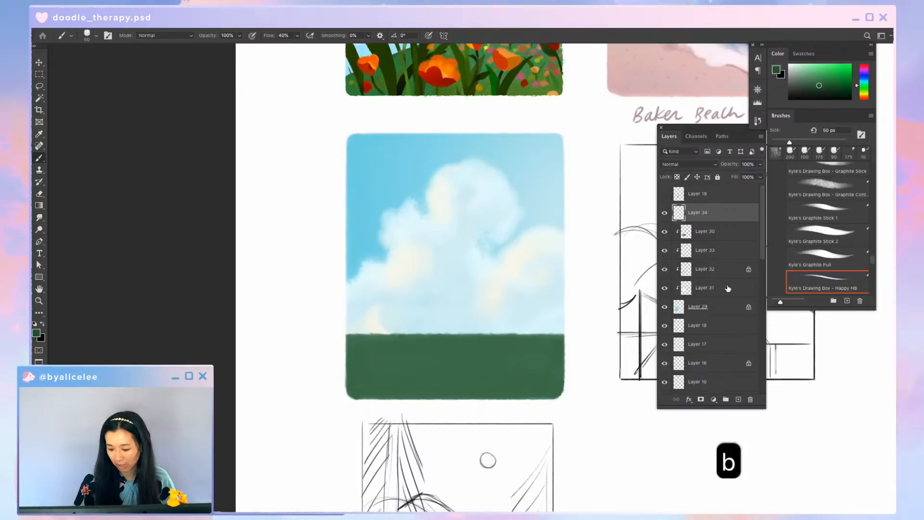
key("super+t")
key("Return")
key("b")
key("bracketleft")
key("bracketleft")
key("bracketleft")
key("bracketleft")
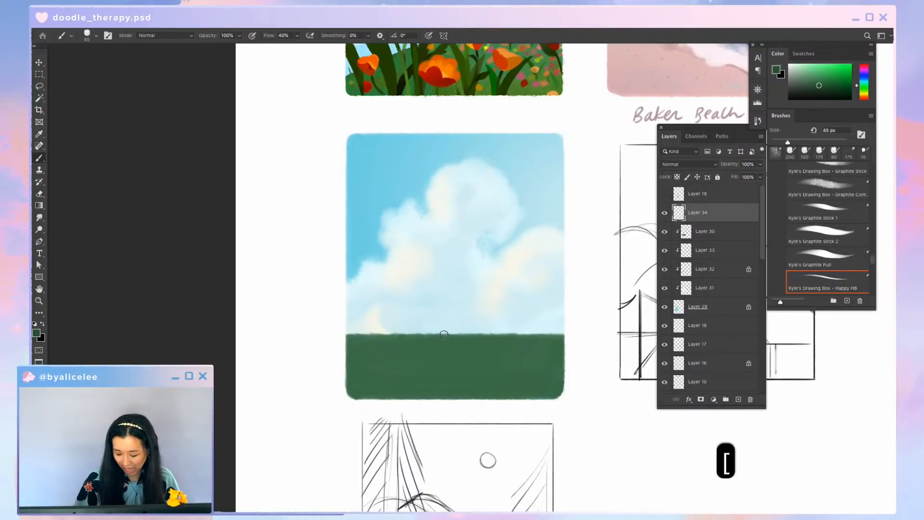
Sketch a grass blade and a picnic blanket outline in light green along the horizon with a 25 px brush, undoing the stray stroke
key("r")
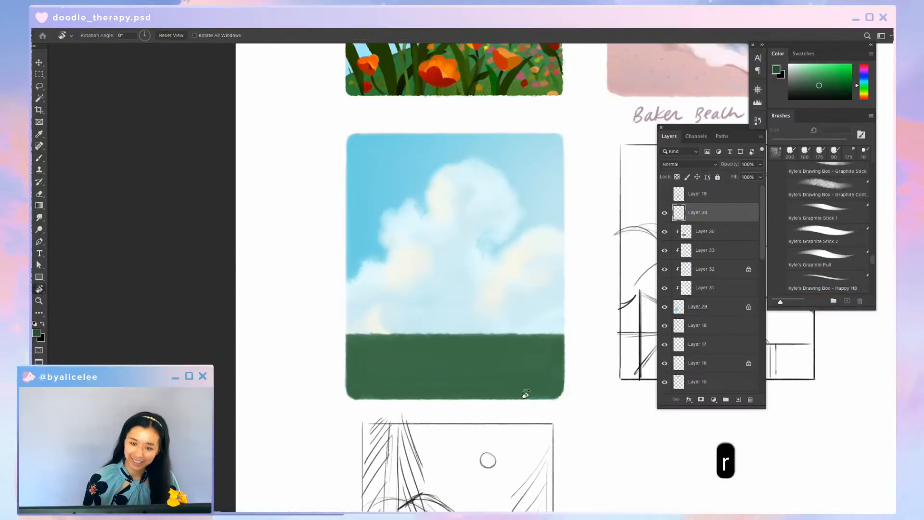
mouse_move(444, 334)
left_mouse_down()
mouse_move(478, 327)
mouse_move(519, 291)
left_mouse_up()
key("b")
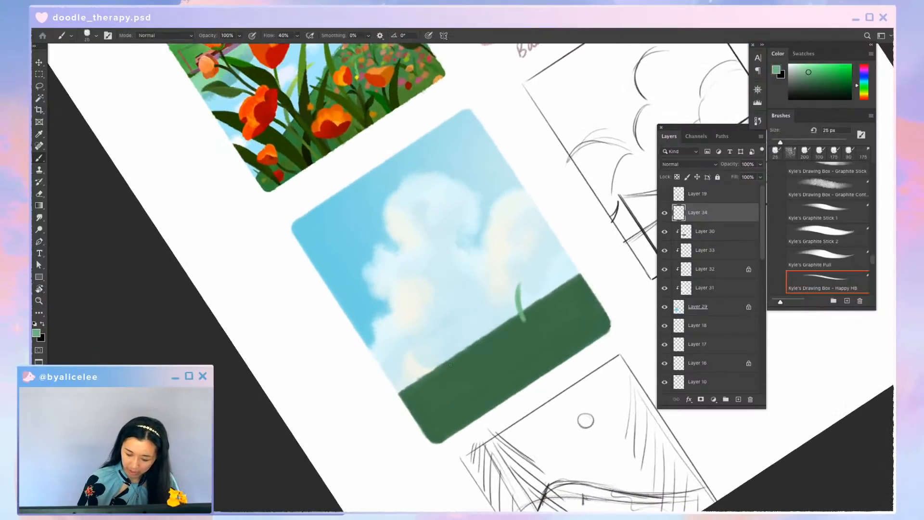
key("super+z")
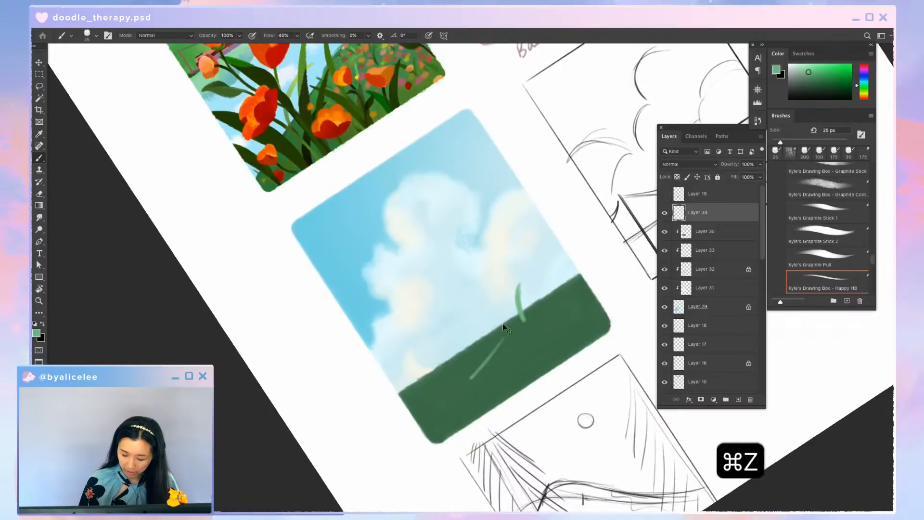
key("super+z")
left_click_drag(498, 331, 478, 345)
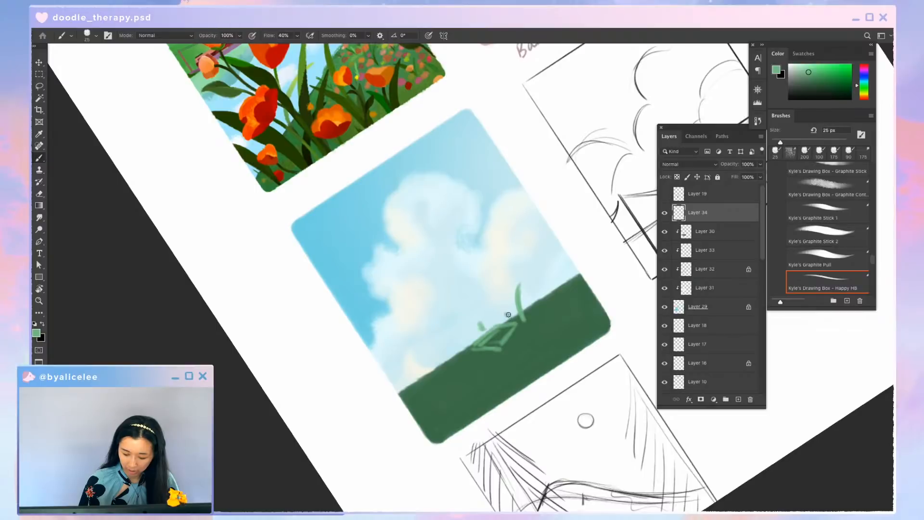
left_click_drag(480, 345, 499, 348)
key("Escape")
key("b")
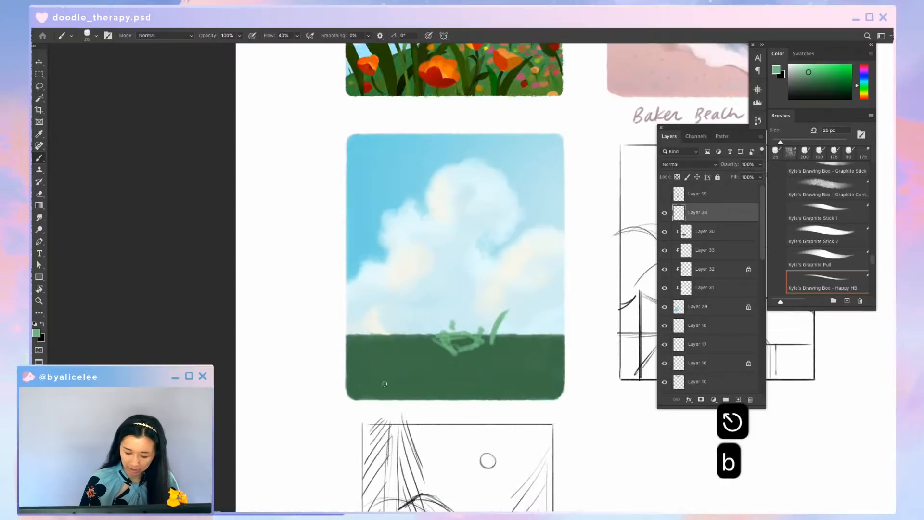
Sketch tall grass stems up the card's left edge and an arching leafy branch across the upper sky in light green
mouse_move(406, 309)
left_mouse_down()
mouse_move(385, 333)
mouse_move(377, 396)
left_mouse_up()
left_click_drag(404, 336, 375, 397)
left_click_drag(374, 307, 367, 402)
left_click_drag(360, 335, 368, 394)
left_click_drag(352, 325, 361, 397)
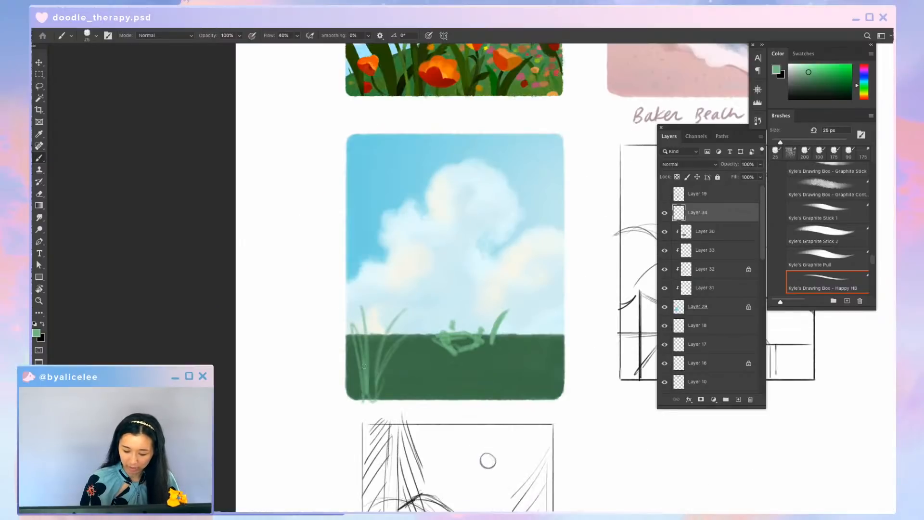
left_click_drag(396, 275, 360, 332)
left_click_drag(367, 246, 360, 324)
left_click_drag(368, 263, 365, 326)
mouse_move(371, 277)
left_mouse_down()
mouse_move(372, 234)
mouse_move(351, 240)
mouse_move(362, 263)
mouse_move(431, 209)
mouse_move(402, 220)
mouse_move(449, 224)
mouse_move(463, 211)
mouse_move(440, 191)
mouse_move(413, 210)
mouse_move(390, 203)
mouse_move(362, 220)
mouse_move(432, 168)
mouse_move(479, 196)
left_mouse_up()
left_click_drag(510, 191, 507, 212)
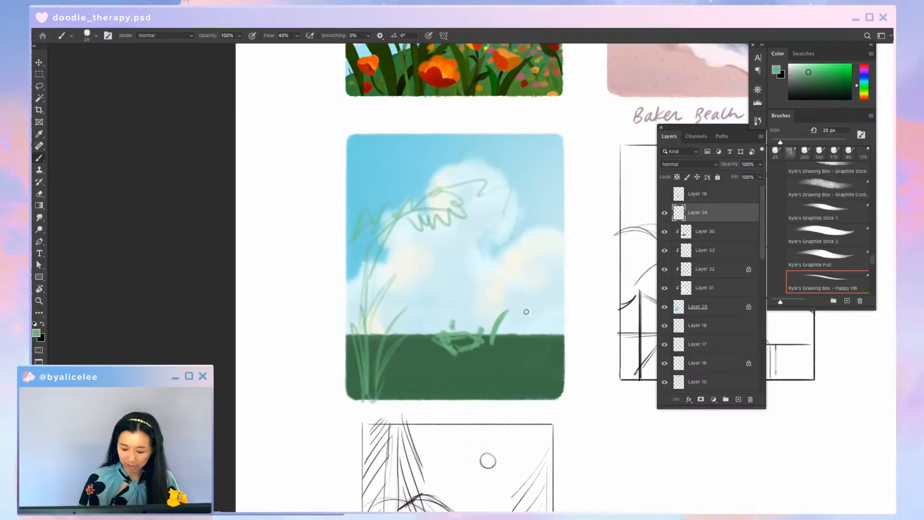
Sketch light green grass tufts along the card's right side, beside the blanket and across the lower foreground
mouse_move(527, 311)
left_mouse_down()
mouse_move(514, 337)
mouse_move(541, 332)
mouse_move(558, 385)
mouse_move(521, 386)
mouse_move(513, 357)
left_mouse_up()
mouse_move(439, 304)
left_mouse_down()
mouse_move(426, 348)
mouse_move(417, 351)
left_mouse_up()
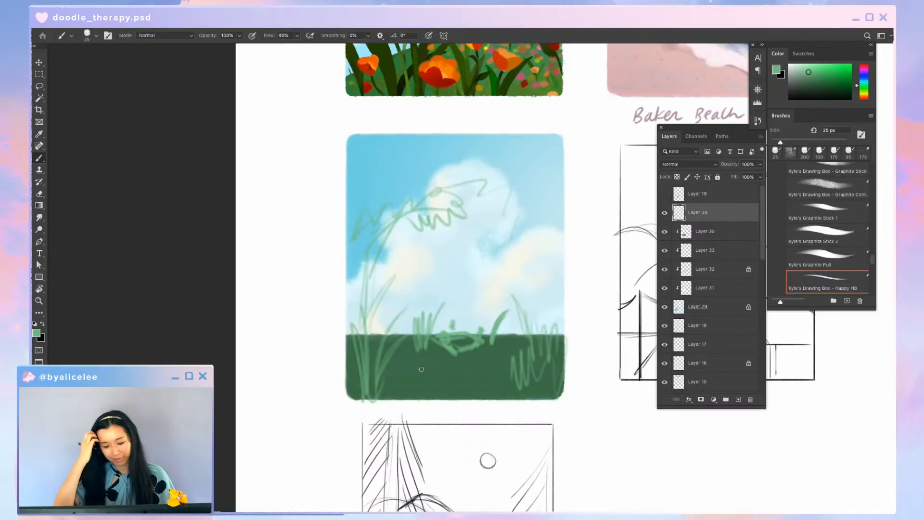
key("b")
left_click_drag(519, 345, 516, 353)
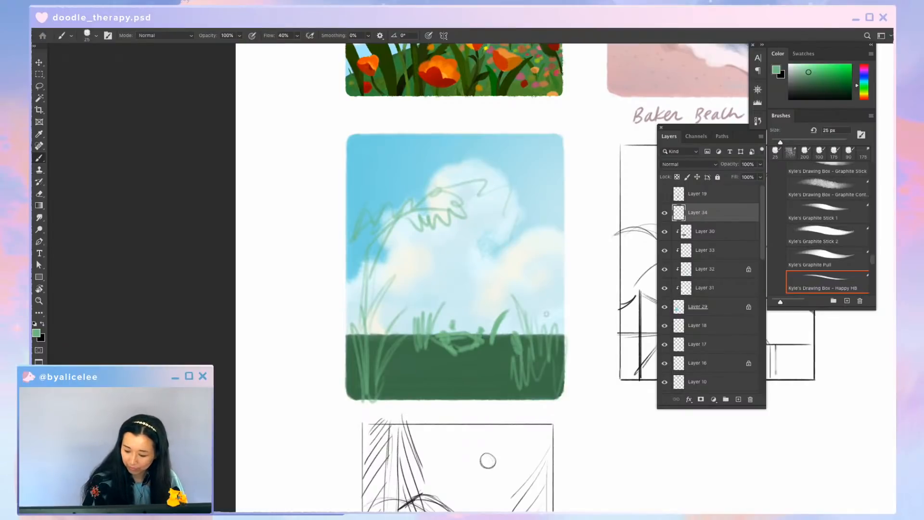
left_click_drag(549, 300, 544, 346)
left_click_drag(557, 307, 556, 343)
left_click_drag(511, 370, 506, 396)
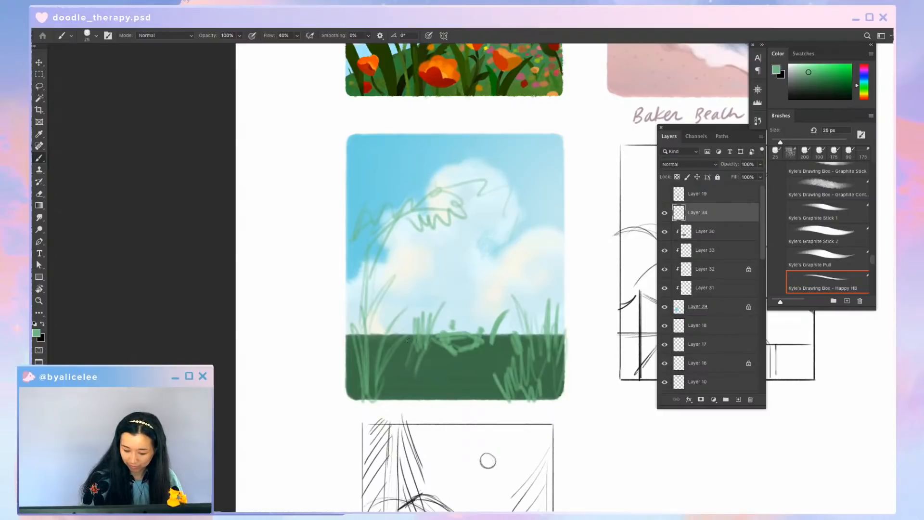
left_click_drag(380, 400, 392, 369)
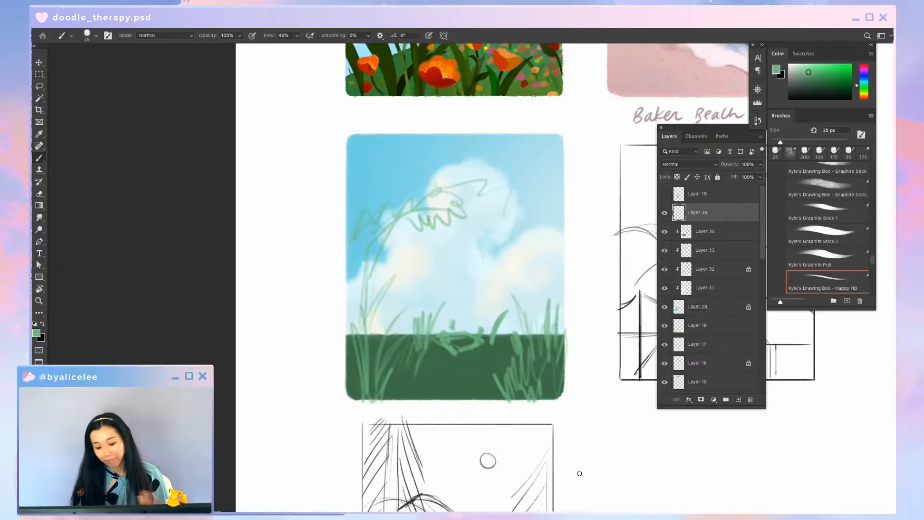
Reduce the sketch layer's opacity to 50% and add a new layer above it
key("super+equal")
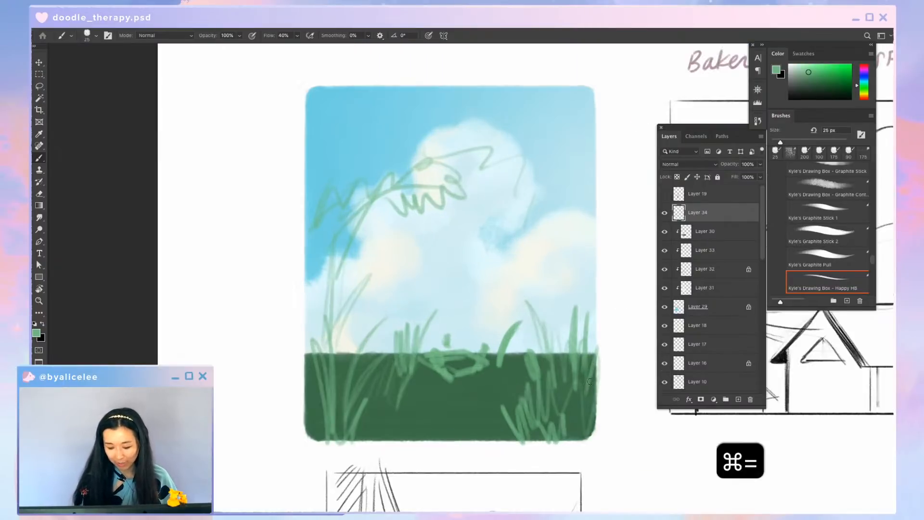
scroll(583, 362, "right", 2)
key("v")
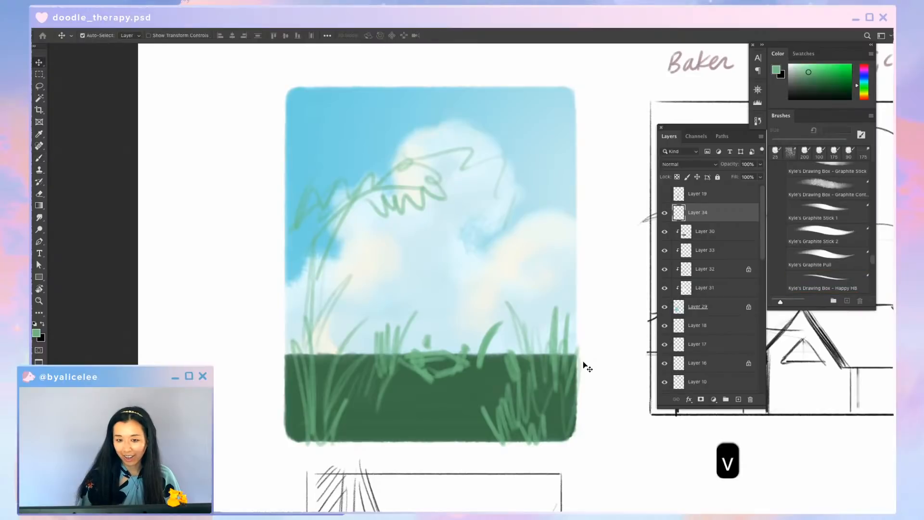
key("2")
key("4")
key("5")
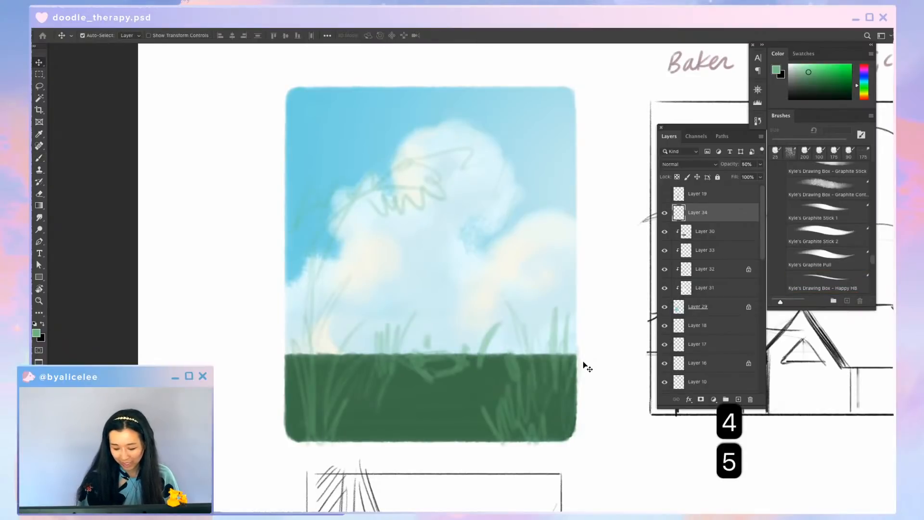
key("super+n")
key("Return")
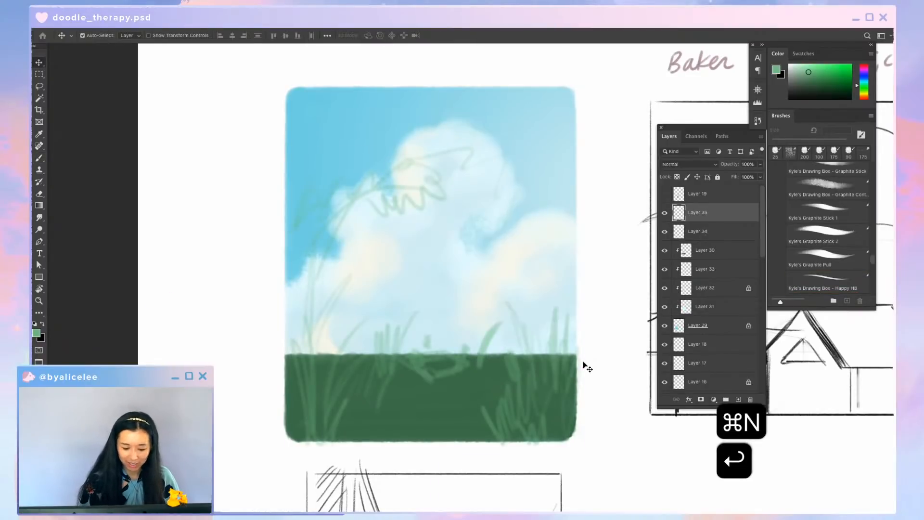
Try a light green stem at the card's lower left with the brush reduced to 15 px and undo the stroke
key("b")
left_click_drag(423, 351, 458, 317)
key("bracketleft")
key("bracketleft")
key("bracketleft")
key("bracketleft")
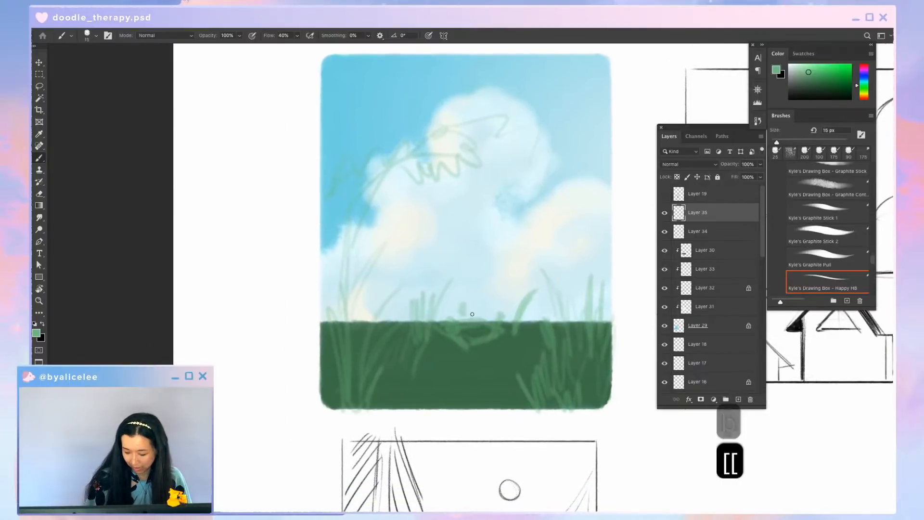
key("bracketright")
key("bracketright")
key("b")
mouse_move(354, 404)
left_mouse_down()
mouse_move(368, 303)
mouse_move(390, 266)
left_mouse_up()
key("super+z")
Pick a darker green and paint dark grass blades over the sketched stems at the card's lower left, undoing the first attempt
left_click_drag(806, 77, 810, 87)
key("b")
mouse_move(351, 405)
left_mouse_down()
mouse_move(365, 298)
mouse_move(380, 285)
left_mouse_up()
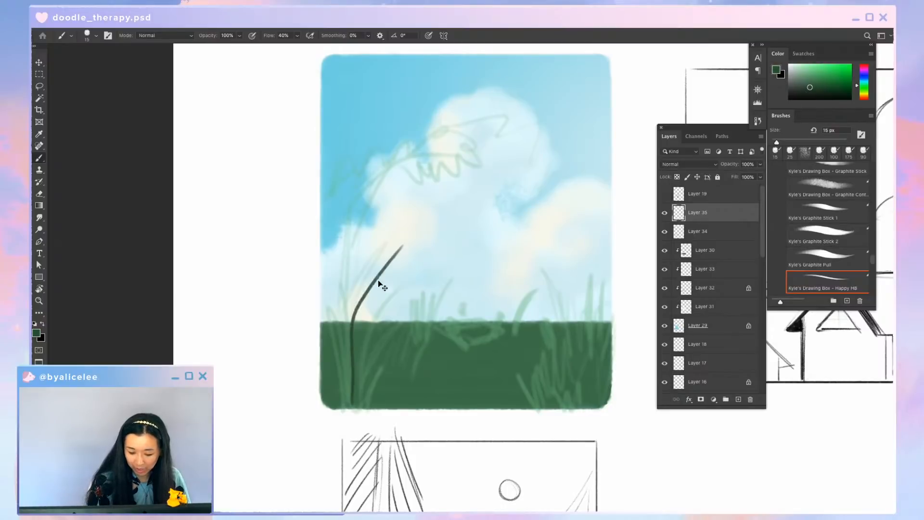
key("super+z")
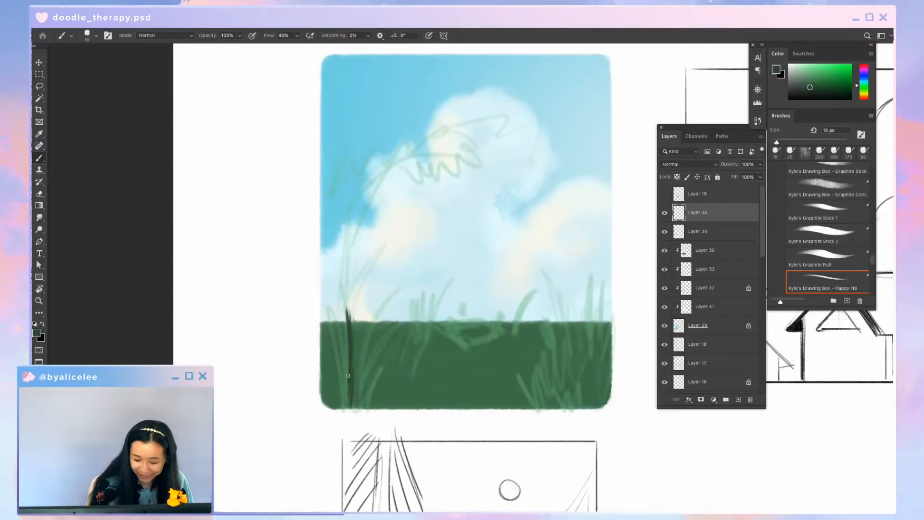
left_click_drag(358, 290, 357, 351)
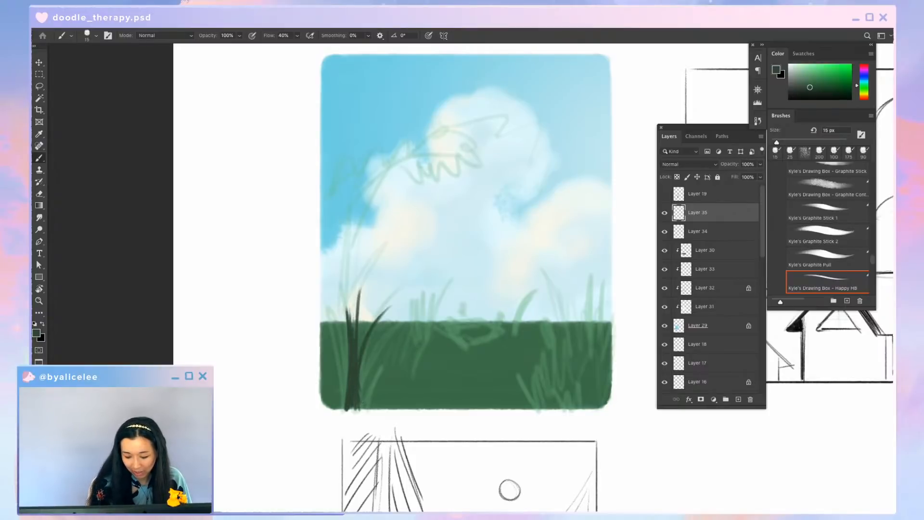
Reduce the eraser size to 50 px
key("e")
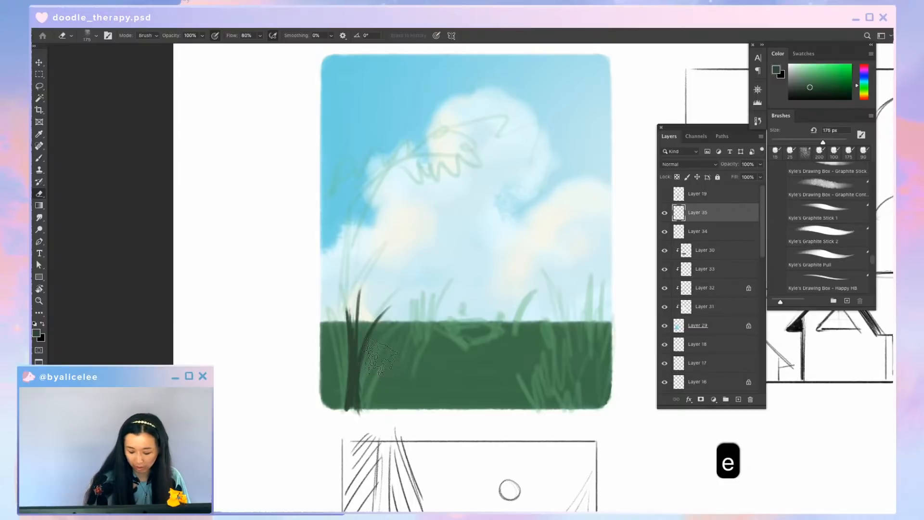
key("bracketleft")
key("bracketleft")
key("bracketleft")
key("bracketleft")
key("bracketleft")
key("bracketleft")
key("bracketleft")
key("bracketleft")
Rotate the canvas to -12° and cut all the dark grass blades from the new layer
key("r")
mouse_move(377, 358)
left_mouse_down()
mouse_move(495, 330)
mouse_move(497, 291)
mouse_move(512, 270)
mouse_move(545, 384)
left_mouse_up()
key("super+equal")
key("super+equal")
key("space")
key("super+equal")
key("super+minus")
key("super+minus")
key("space")
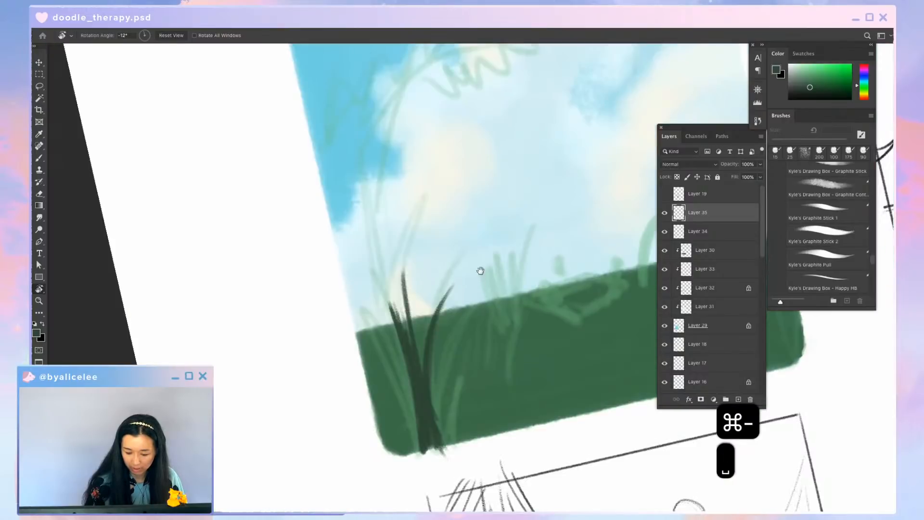
left_click_drag(481, 270, 474, 193)
key("super+a")
key("super+x")
Paint two small dark green leaves at the card's lower left, first with a 9 px brush, then at 15 px
key("b")
key("bracketleft")
key("bracketleft")
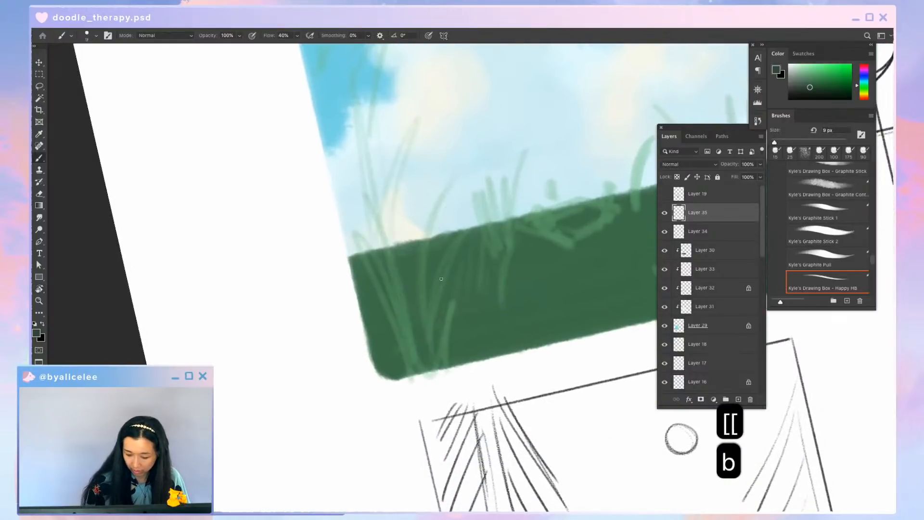
left_click_drag(433, 281, 441, 255)
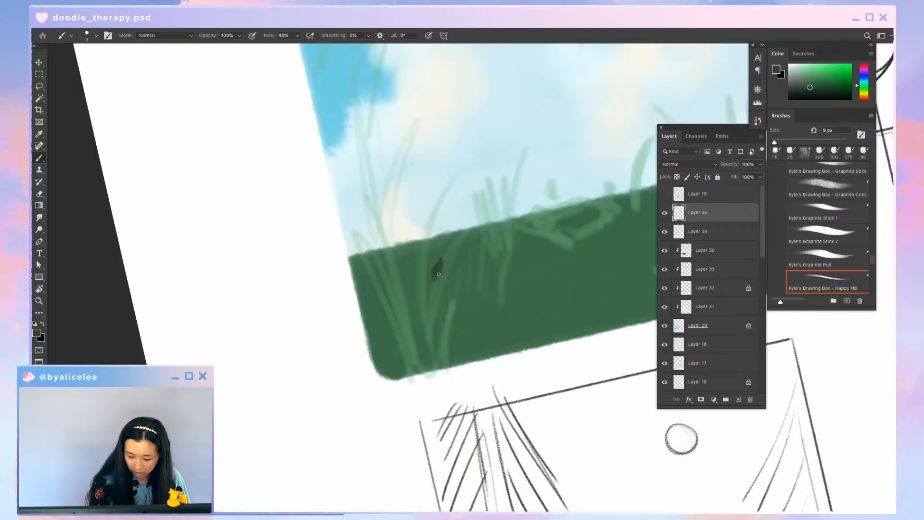
key("b")
key("bracketright")
key("bracketright")
key("b")
mouse_move(438, 260)
left_mouse_down()
mouse_move(417, 236)
mouse_move(423, 252)
left_mouse_up()
Undo the last eraser stroke and reduce the eraser size to 30 px
key("e")
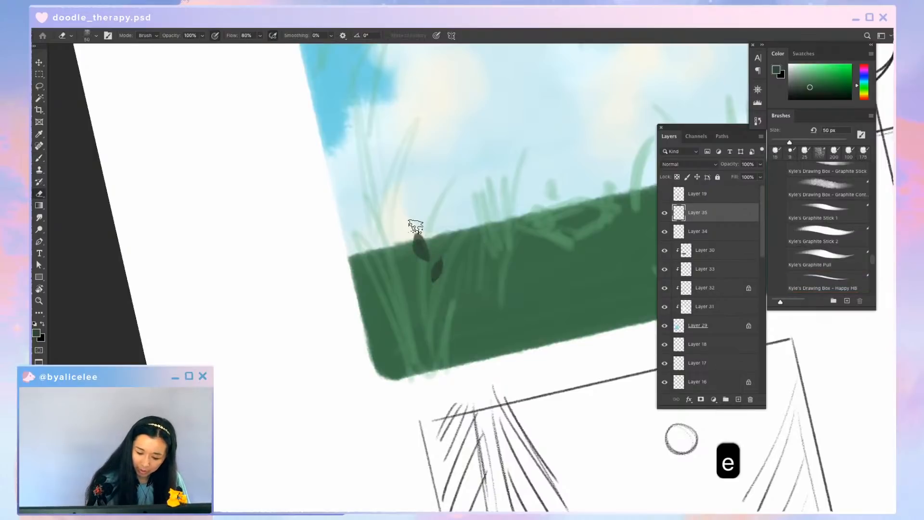
key("super+z")
key("e")
key("bracketleft")
key("bracketleft")
key("bracketleft")
key("bracketleft")
key("e")
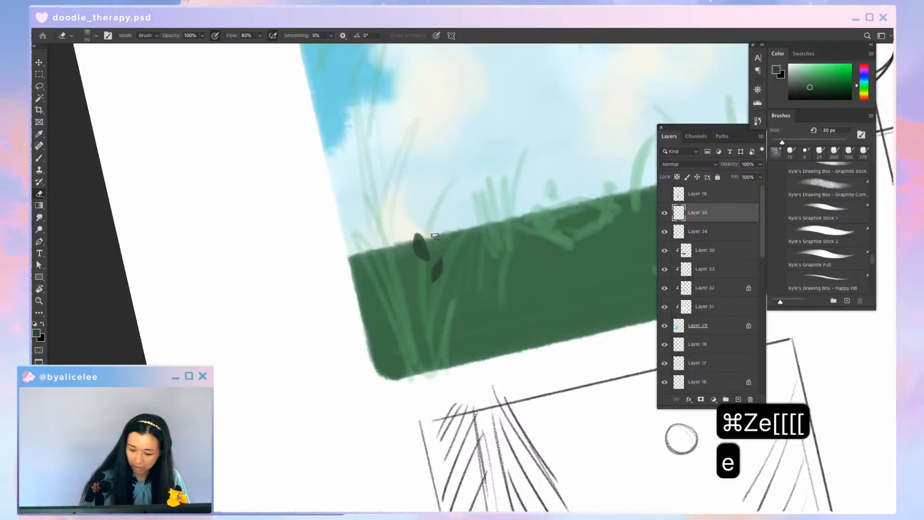
Paint matching dark leaves beside the first two to complete the sprig's upper leaf pairs
key("b")
mouse_move(433, 257)
left_mouse_down()
mouse_move(429, 237)
mouse_move(438, 251)
left_mouse_up()
key("e")
key("b")
mouse_move(435, 284)
left_mouse_down()
mouse_move(429, 294)
mouse_move(448, 279)
mouse_move(440, 287)
left_mouse_up()
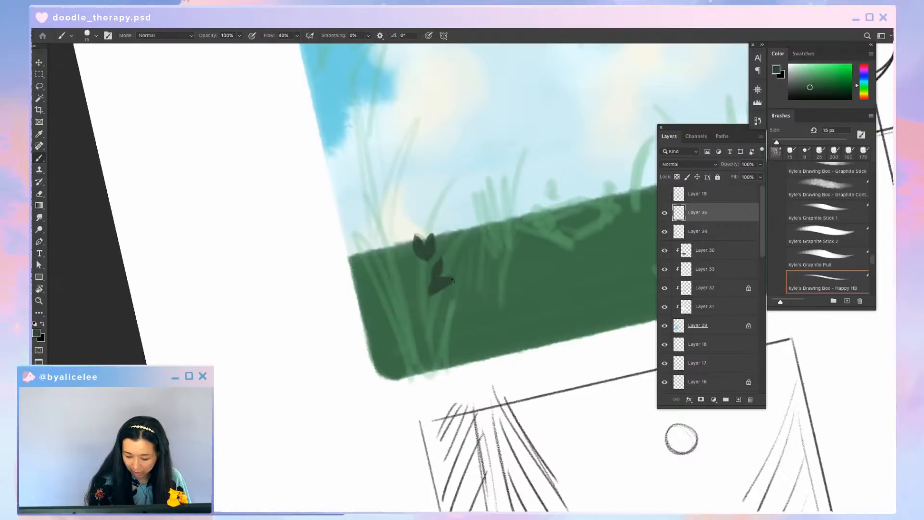
Paint a third pair of dark leaves on the sprig's lower left and trim their edges with the eraser
key("e")
key("b")
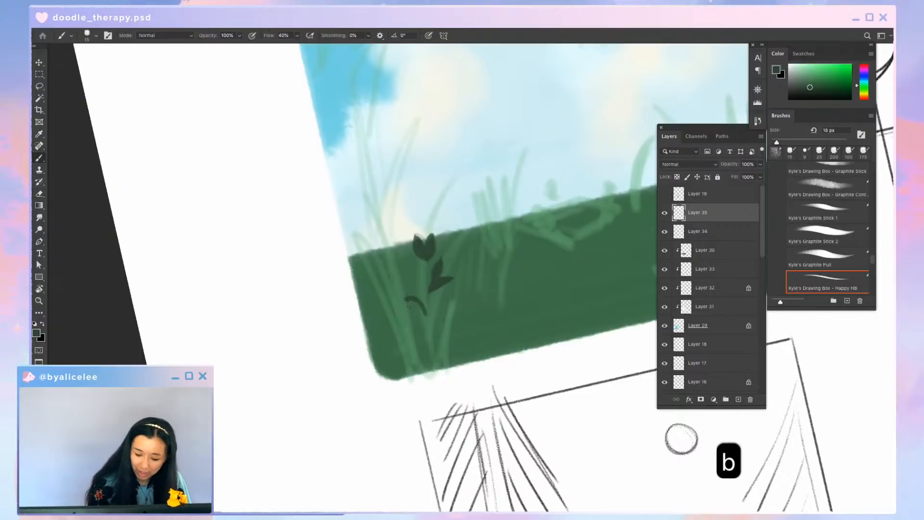
mouse_move(409, 304)
left_mouse_down()
mouse_move(423, 310)
mouse_move(397, 322)
mouse_move(412, 319)
left_mouse_up()
key("e")
key("b")
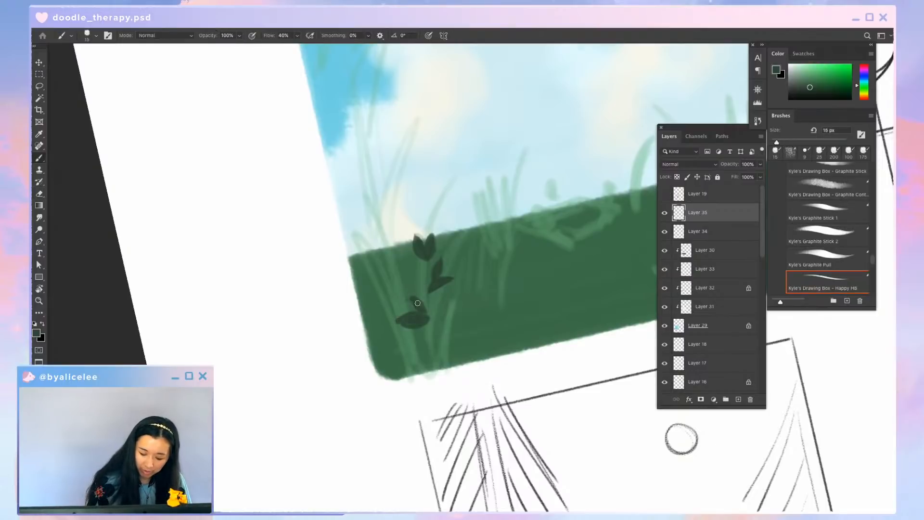
key("e")
left_click_drag(423, 312, 430, 322)
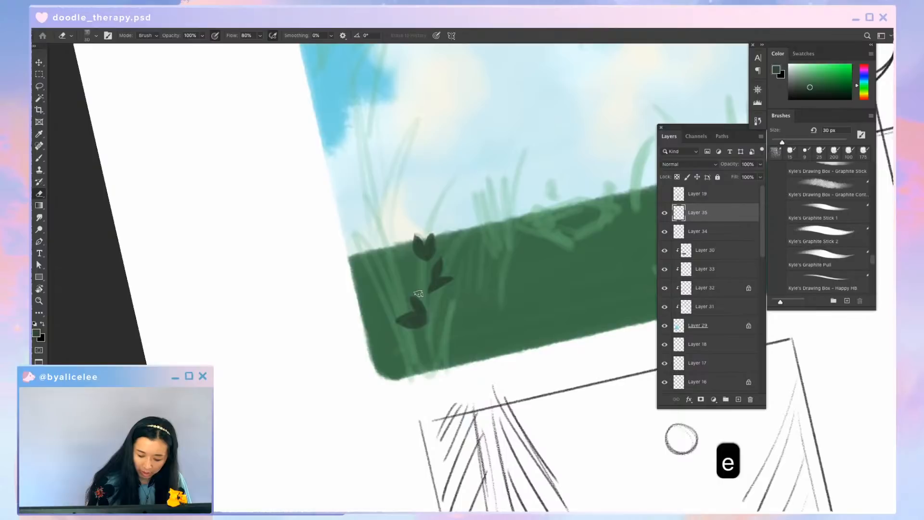
key("b")
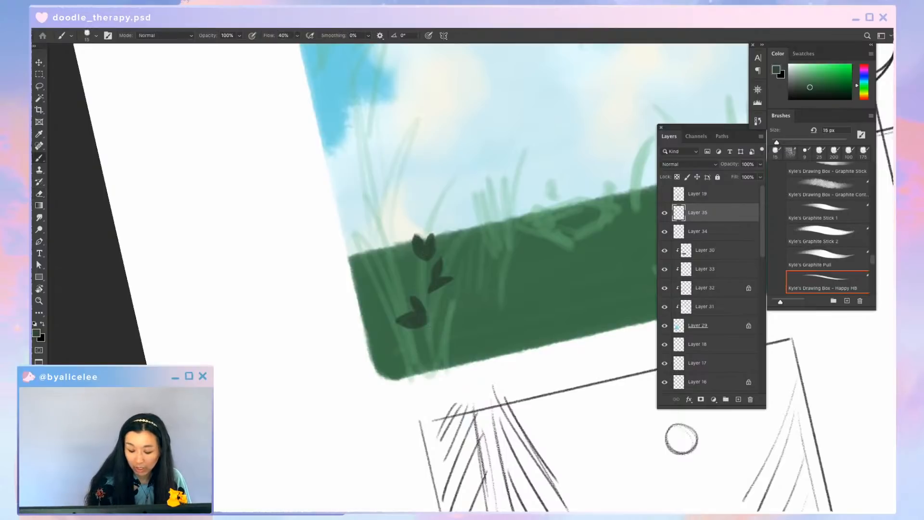
Paint a pair of dark green leaves at the sprig's lower right and trim them with the eraser
key("b")
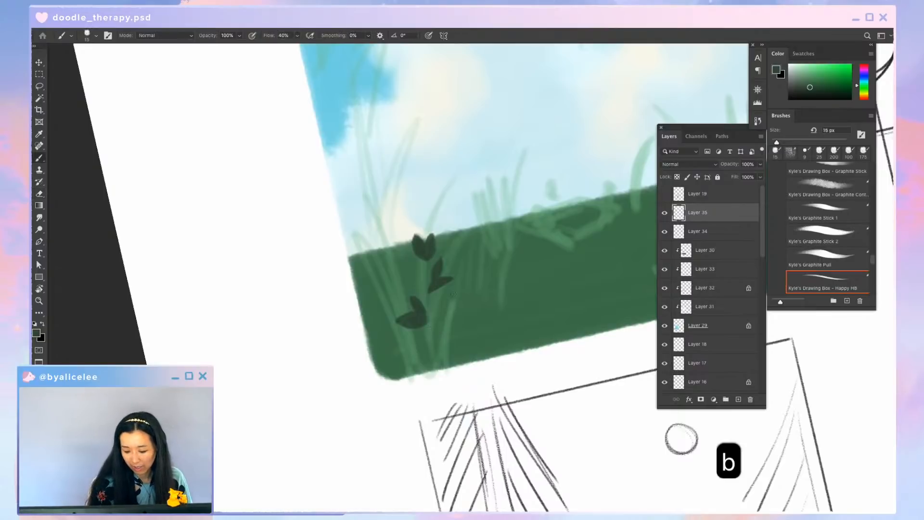
mouse_move(444, 324)
left_mouse_down()
mouse_move(436, 348)
mouse_move(454, 345)
left_mouse_up()
key("e")
key("b")
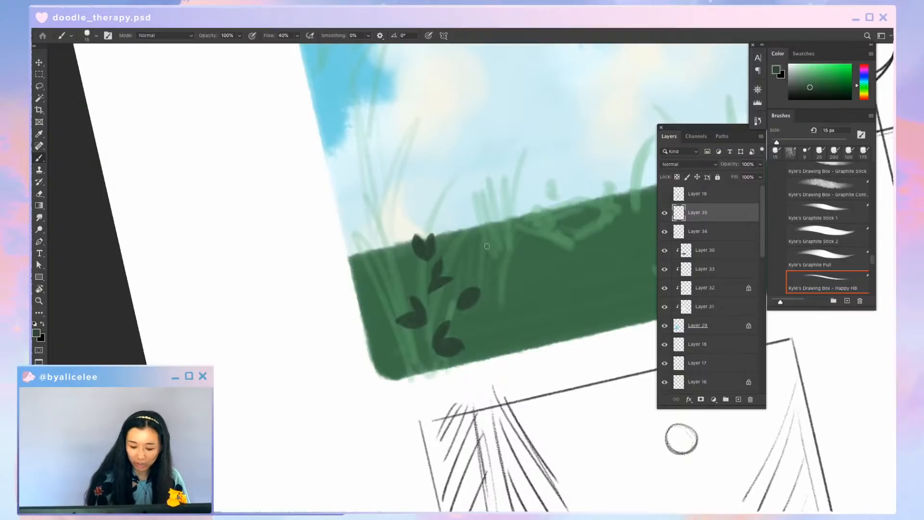
Paint another pair of dark leaves on the sprig's right side, just above the lowest pair, and trim its edges
left_click_drag(454, 283, 458, 308)
key("super+z")
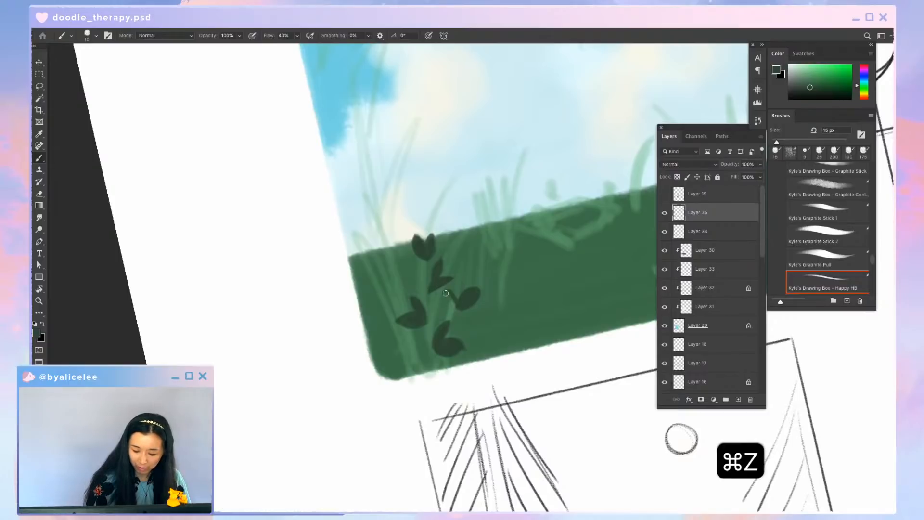
key("e")
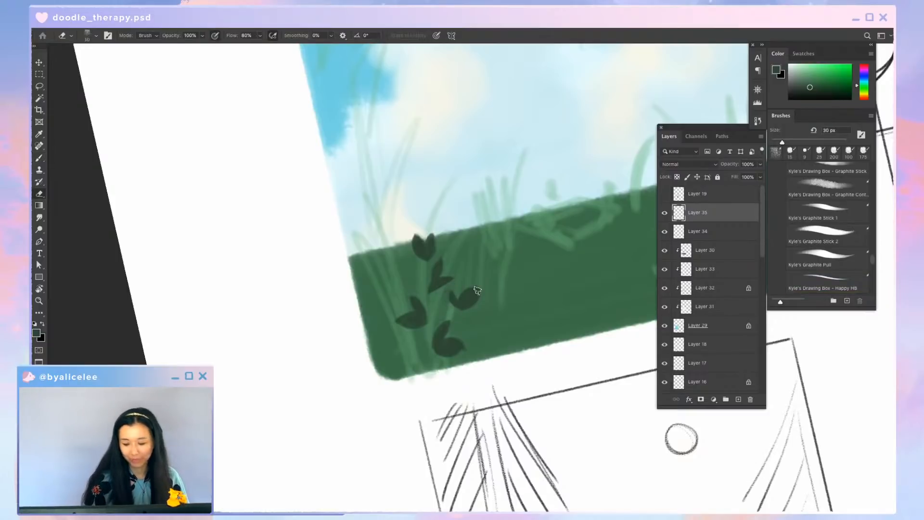
key("b")
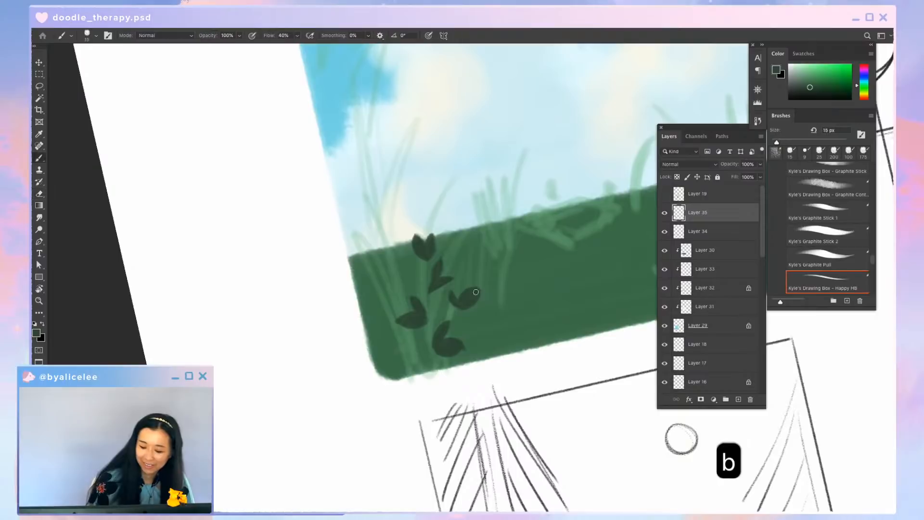
Paint a cluster of dark leaves along the postcard's lower-left edge and into its corner
left_click_drag(382, 287, 384, 294)
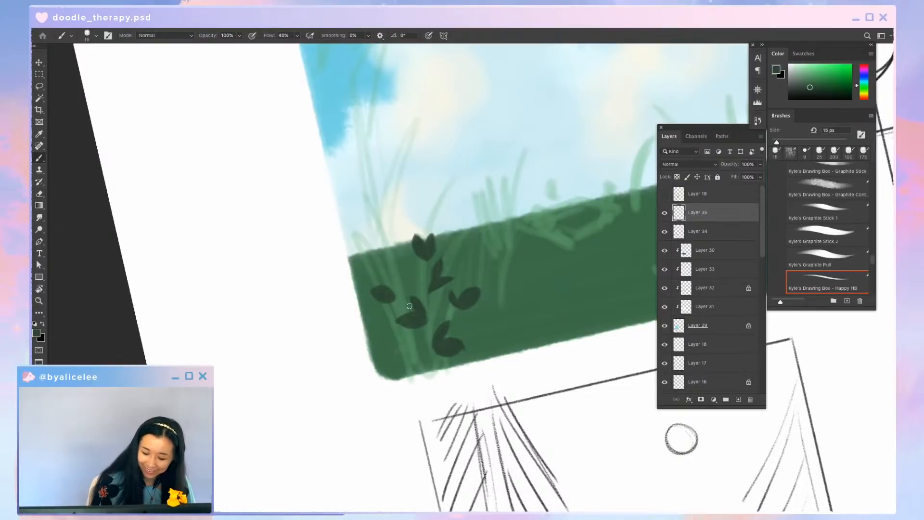
mouse_move(403, 346)
left_mouse_down()
mouse_move(410, 329)
mouse_move(374, 330)
mouse_move(389, 333)
left_mouse_up()
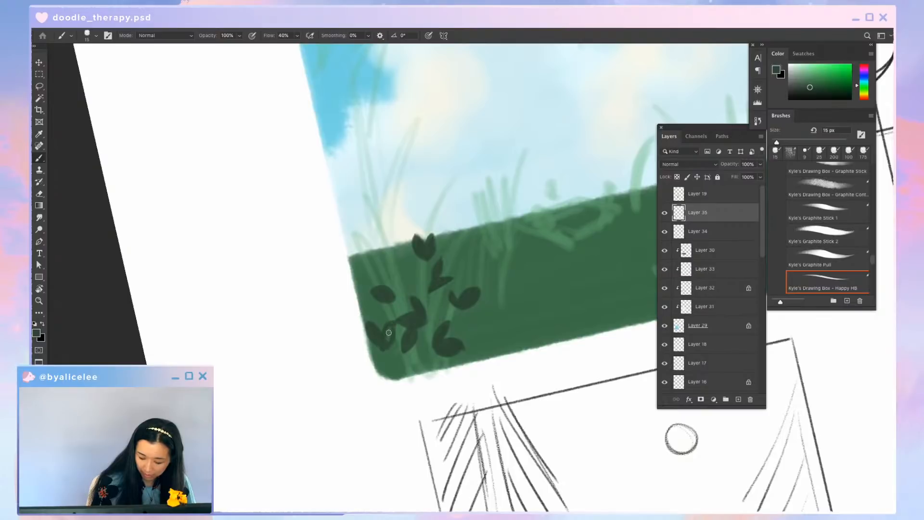
left_click_drag(383, 367, 400, 349)
key("Escape")
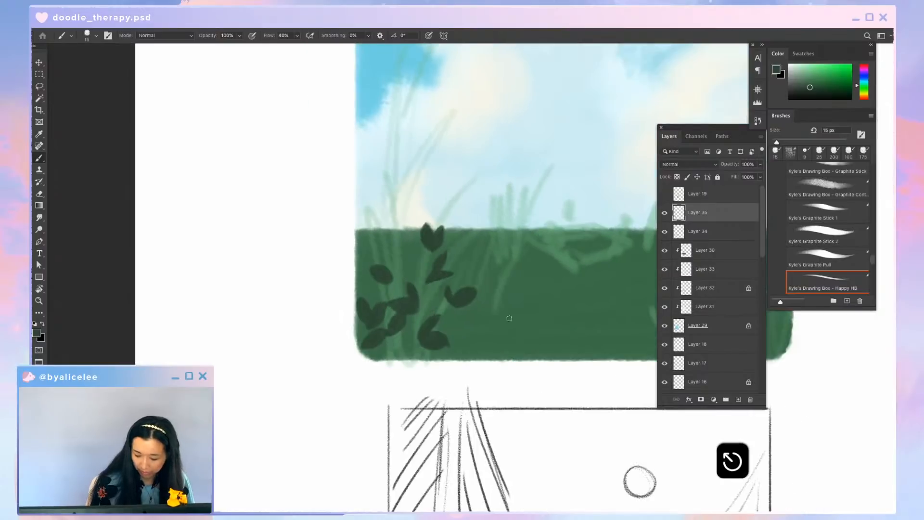
Paint a single dark leaf near the card's bottom edge, to the right of the lowest leaf pair
key("e")
key("space")
mouse_move(485, 337)
left_mouse_down()
mouse_move(447, 355)
mouse_move(453, 347)
left_mouse_up()
key("b")
key("space")
key("b")
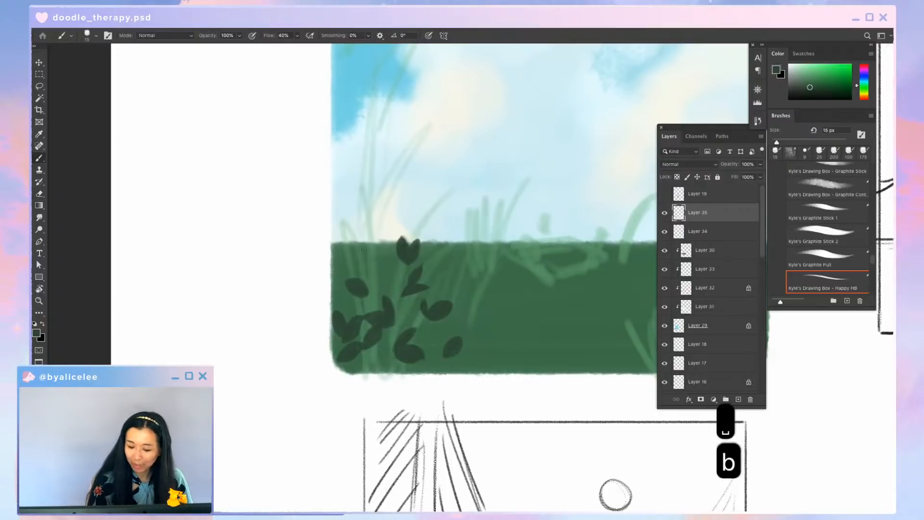
Paint a pair of dark leaves across the horizon at the card's left edge and a smaller leaf beside the sprig
mouse_move(360, 248)
left_mouse_down()
mouse_move(337, 226)
mouse_move(353, 241)
mouse_move(370, 231)
mouse_move(364, 255)
mouse_move(386, 268)
left_mouse_up()
key("e")
key("b")
key("e")
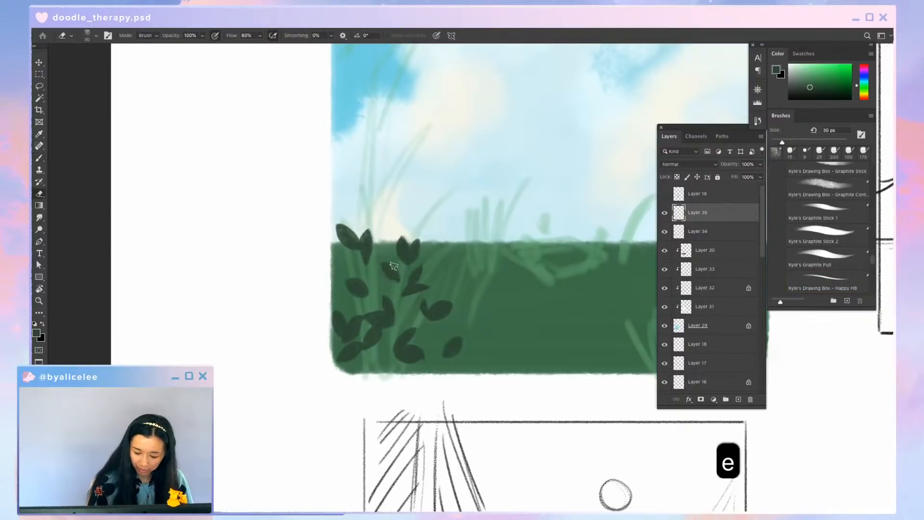
Paint and trim dark leaves rising above the horizon into the sky at the card's left side, and save the file
key("space")
mouse_move(433, 241)
left_mouse_down()
mouse_move(428, 269)
mouse_move(392, 248)
mouse_move(385, 264)
mouse_move(394, 216)
left_mouse_up()
key("super+s")
key("b")
mouse_move(382, 223)
left_mouse_down()
mouse_move(392, 212)
mouse_move(368, 221)
mouse_move(371, 236)
mouse_move(377, 224)
mouse_move(374, 238)
mouse_move(367, 219)
left_mouse_up()
key("e")
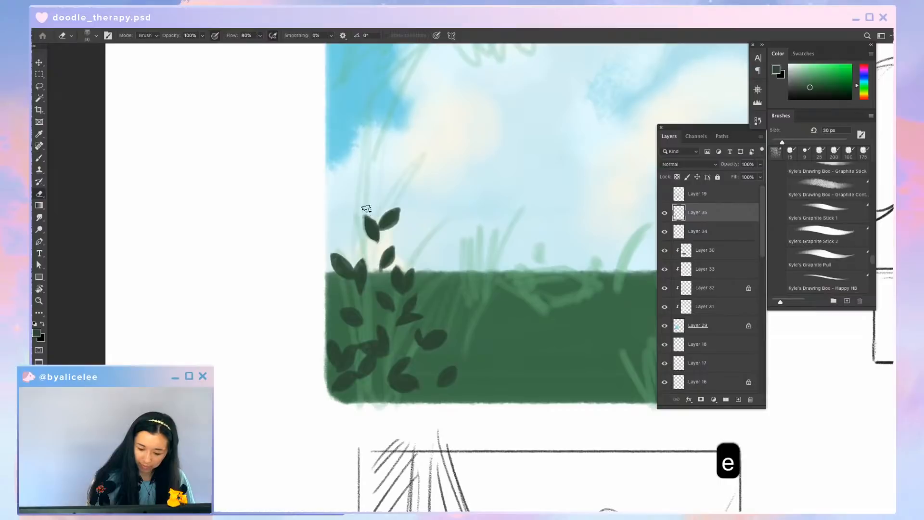
key("super+s")
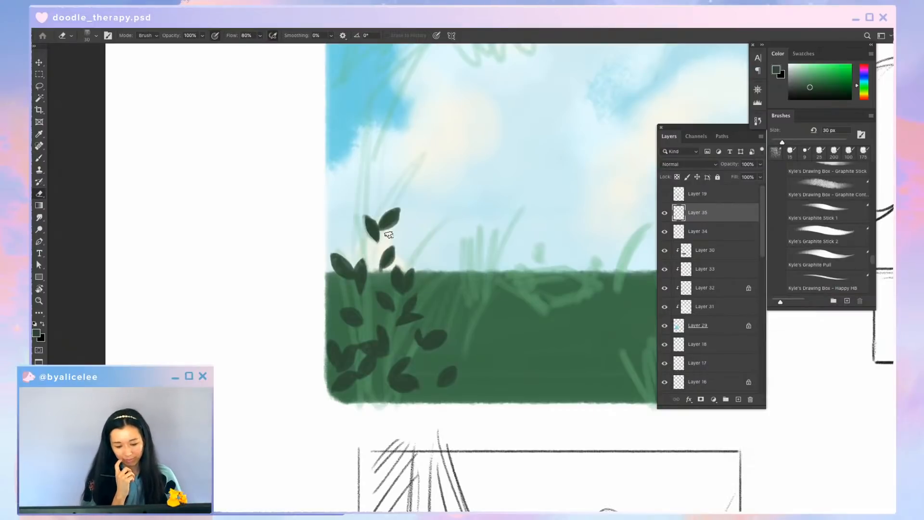
Trim the lower dark leaves with the eraser from a rotated view and save the file
key("b")
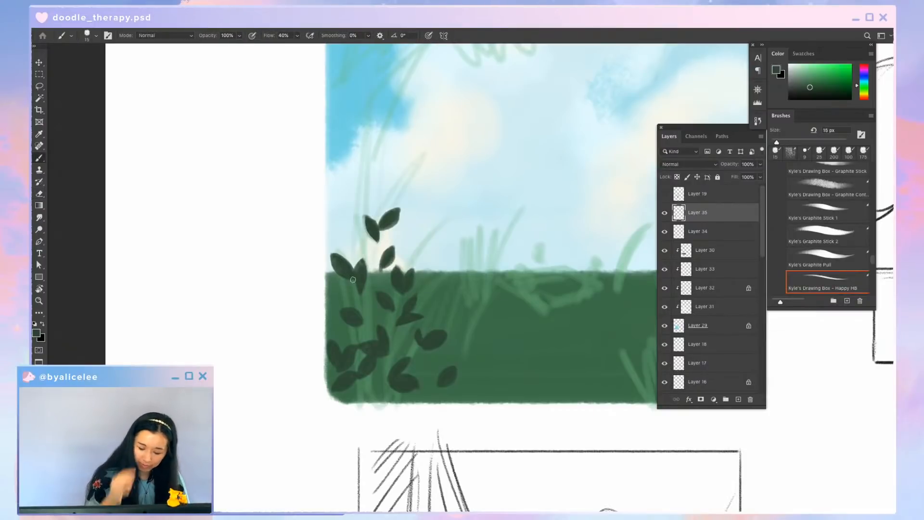
key("r")
mouse_move(353, 280)
left_mouse_down()
mouse_move(569, 330)
mouse_move(507, 355)
mouse_move(517, 352)
left_mouse_up()
key("e")
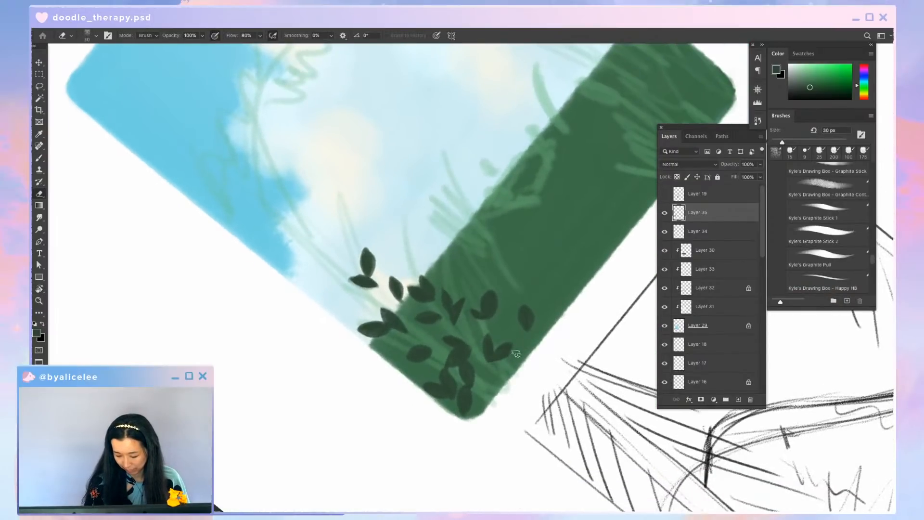
key("Escape")
key("e")
key("super+s")
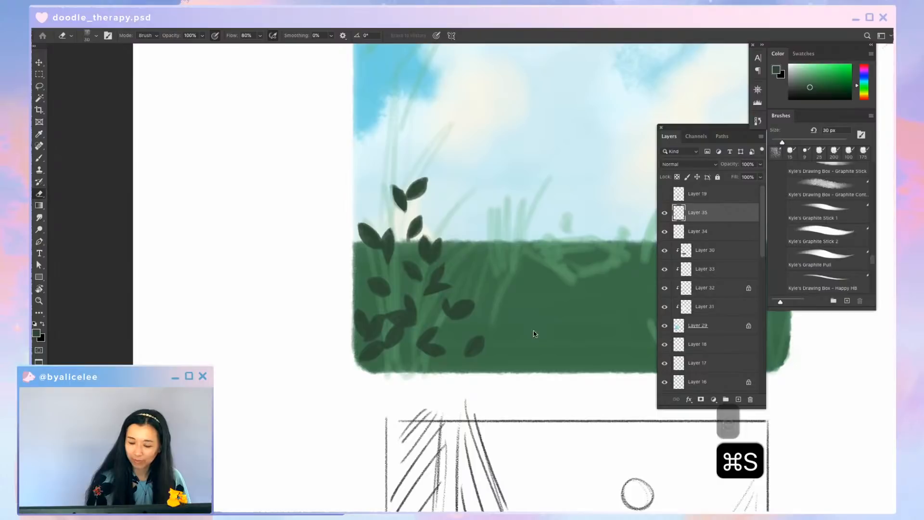
key("e")
key("super+s")
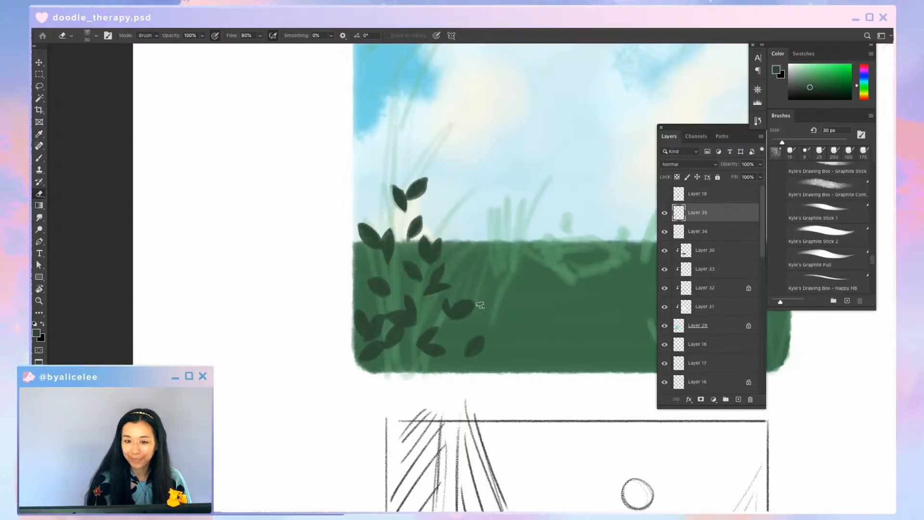
Paint a small pair of dark leaves just below the horizon on the foliage's right side
key("e")
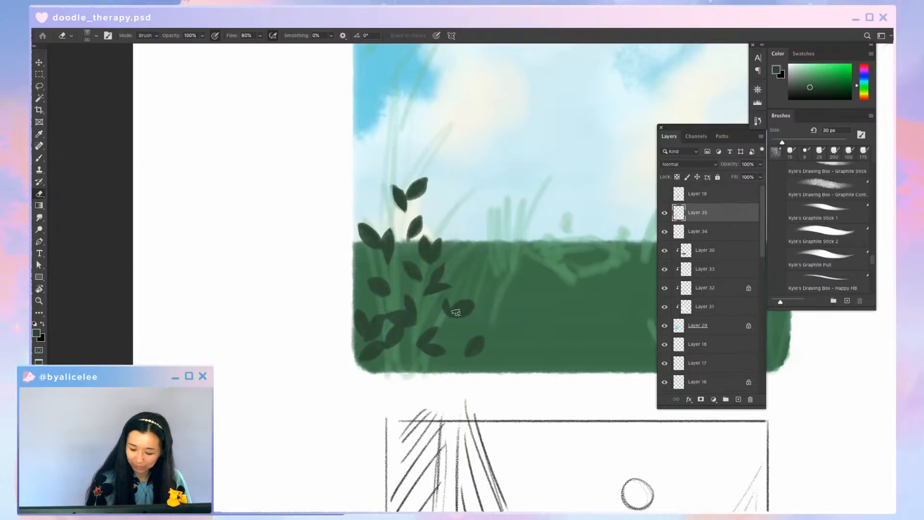
key("b")
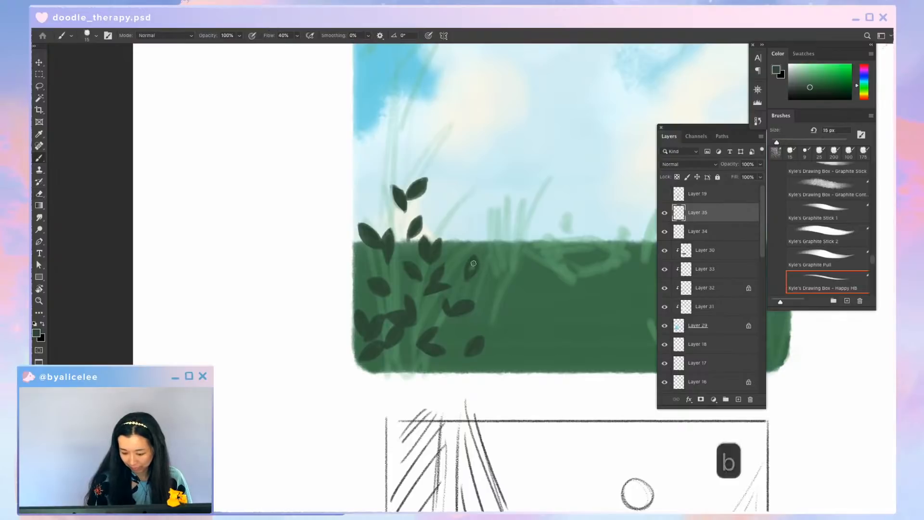
key("e")
key("b")
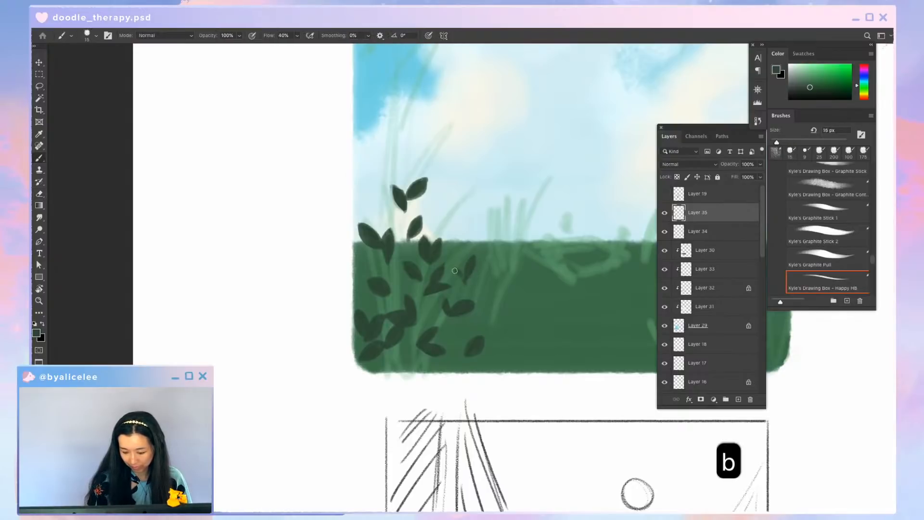
Complete the lone leaf near the card's bottom edge with more dark leaves and trim them with the eraser
left_click_drag(610, 340, 436, 368)
key("super+minus")
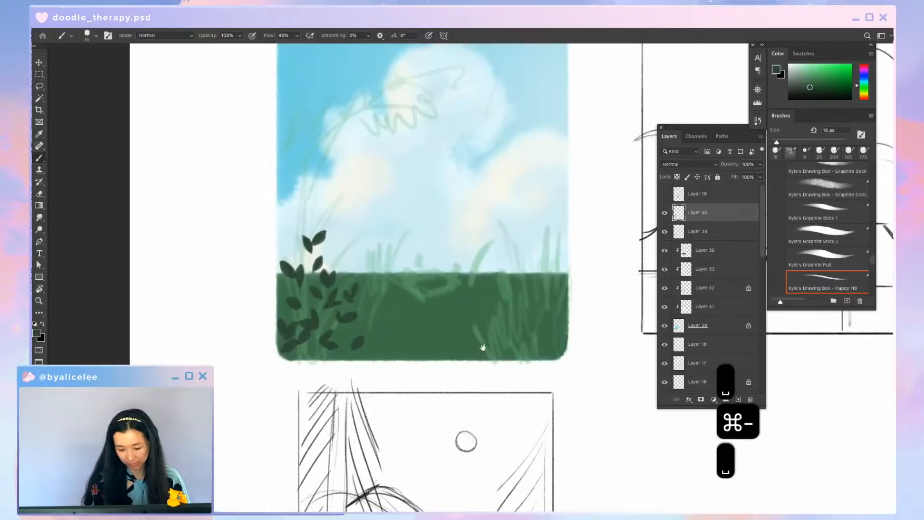
left_click_drag(521, 341, 547, 345)
key("r")
left_click_drag(571, 310, 528, 241)
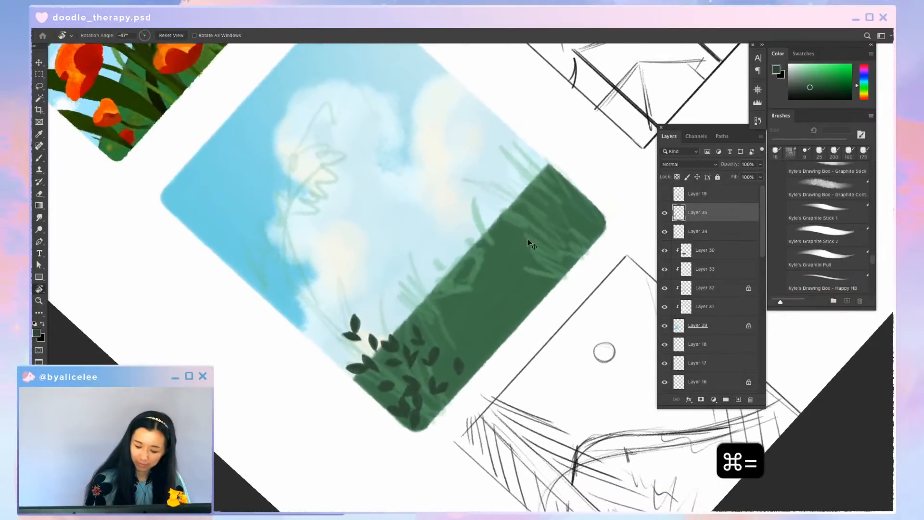
key("super+equal")
key("b")
key("b")
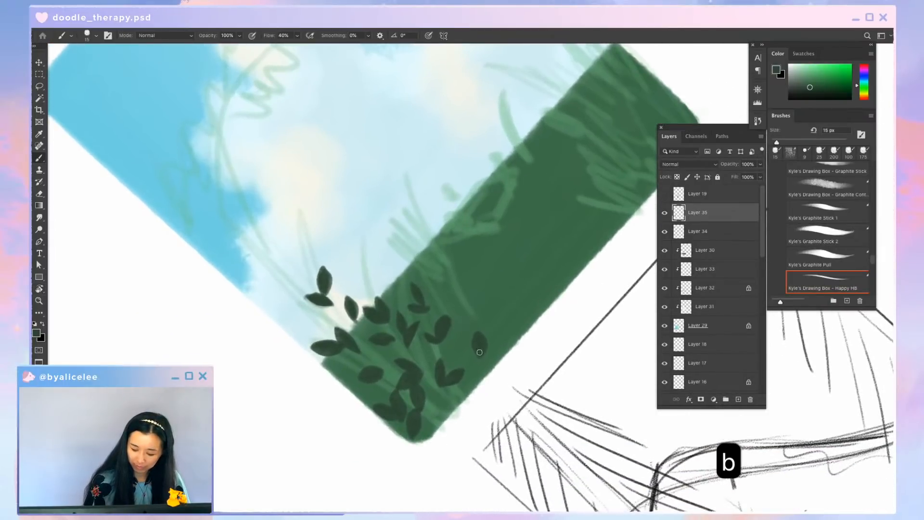
mouse_move(460, 348)
left_mouse_down()
mouse_move(495, 352)
mouse_move(484, 371)
left_mouse_up()
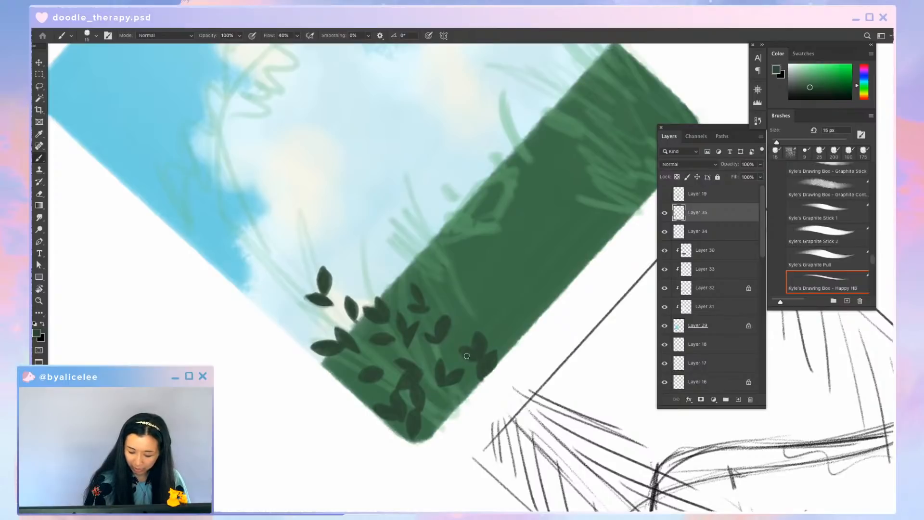
key("super+z")
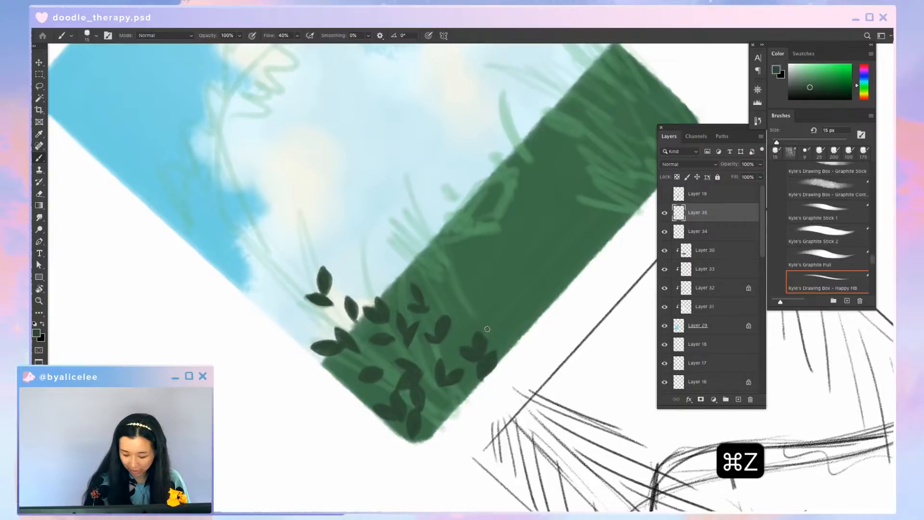
key("e")
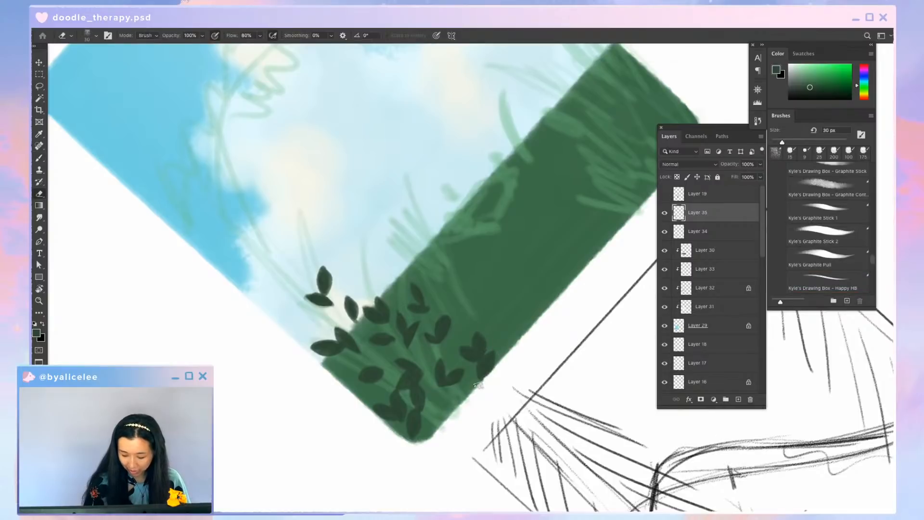
key("Escape")
left_click_drag(480, 324, 550, 307)
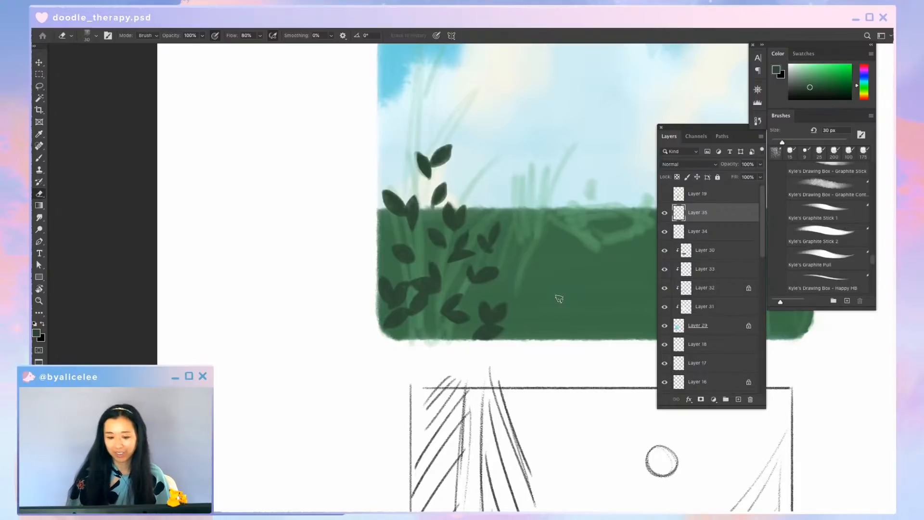
Fill out and reshape the left leaf of the topmost pair against the sky
key("b")
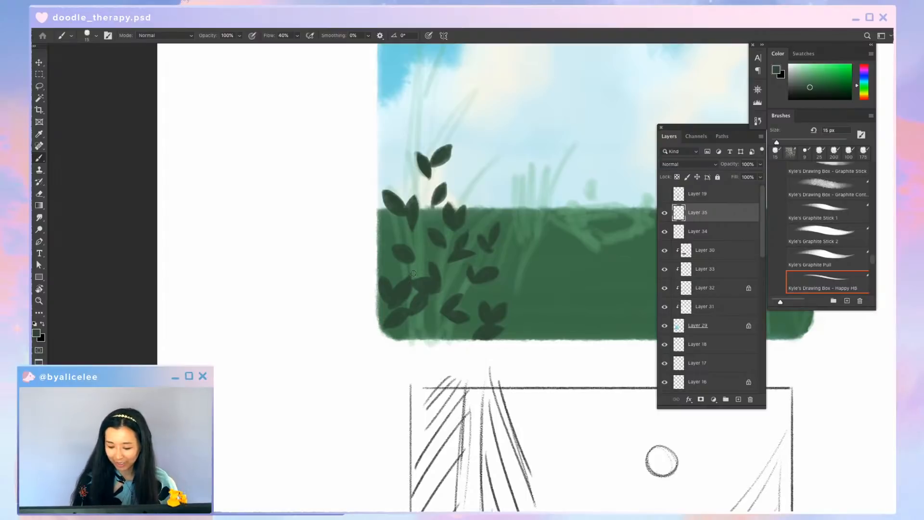
key("e")
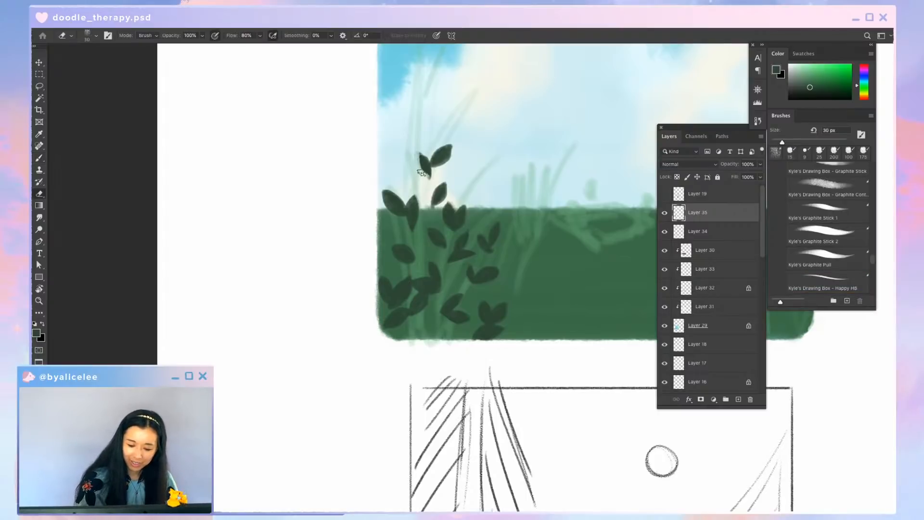
key("b")
mouse_move(418, 154)
left_mouse_down()
mouse_move(429, 175)
mouse_move(417, 154)
mouse_move(424, 166)
left_mouse_up()
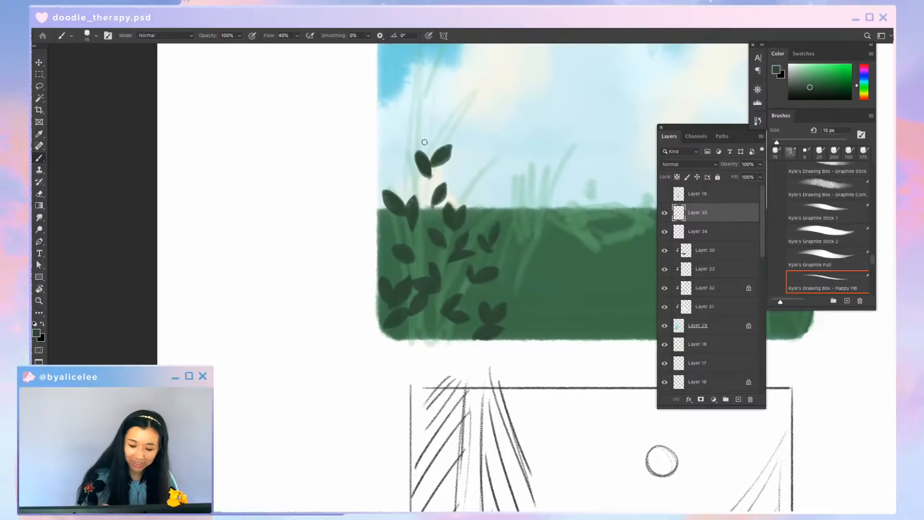
key("b")
key("e")
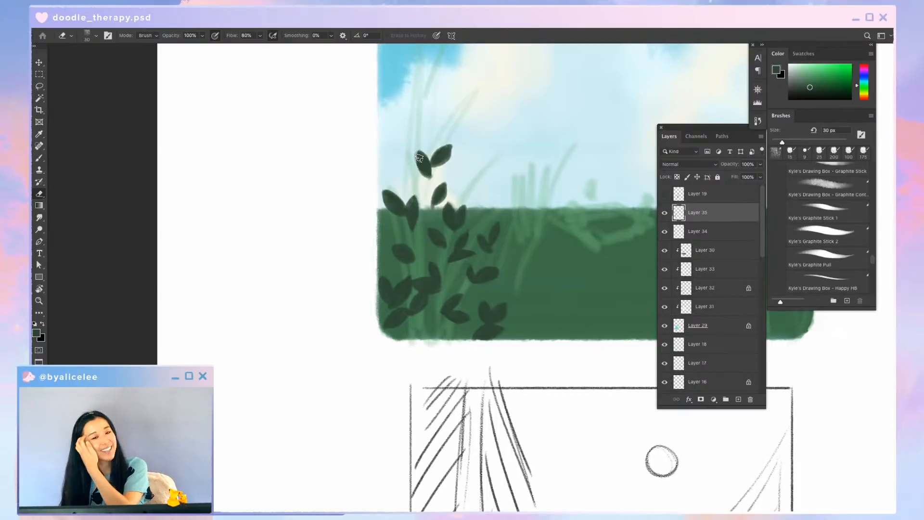
Paint a small dark leaf under the topmost pair's left leaf and refine its shape with brush and eraser
key("b")
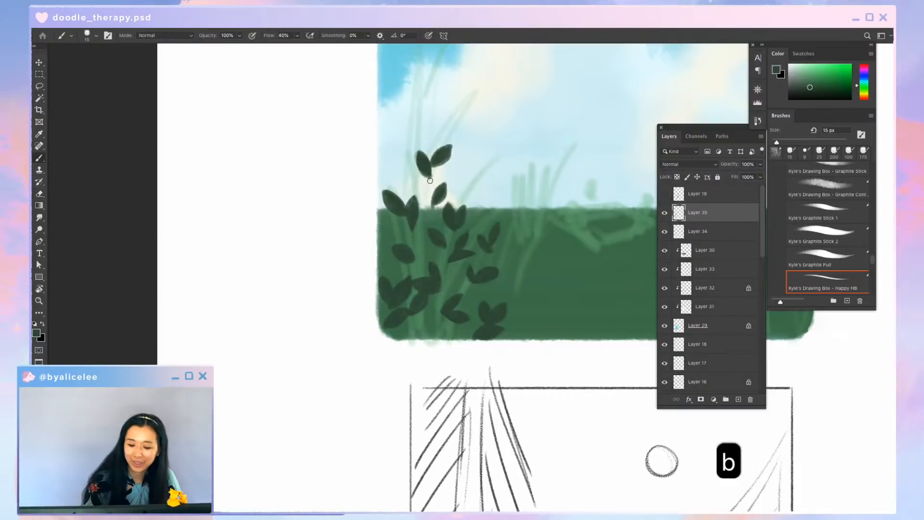
mouse_move(430, 180)
left_mouse_down()
mouse_move(413, 176)
mouse_move(425, 180)
left_mouse_up()
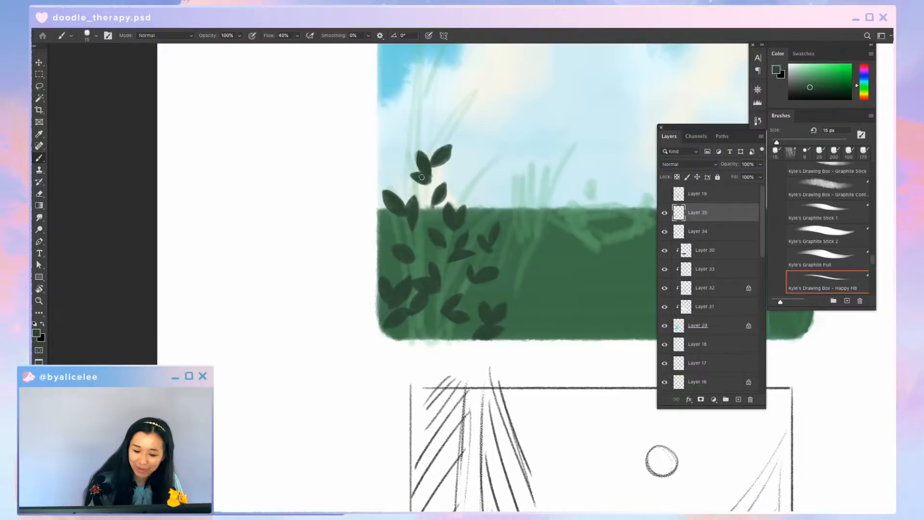
key("e")
key("super+z")
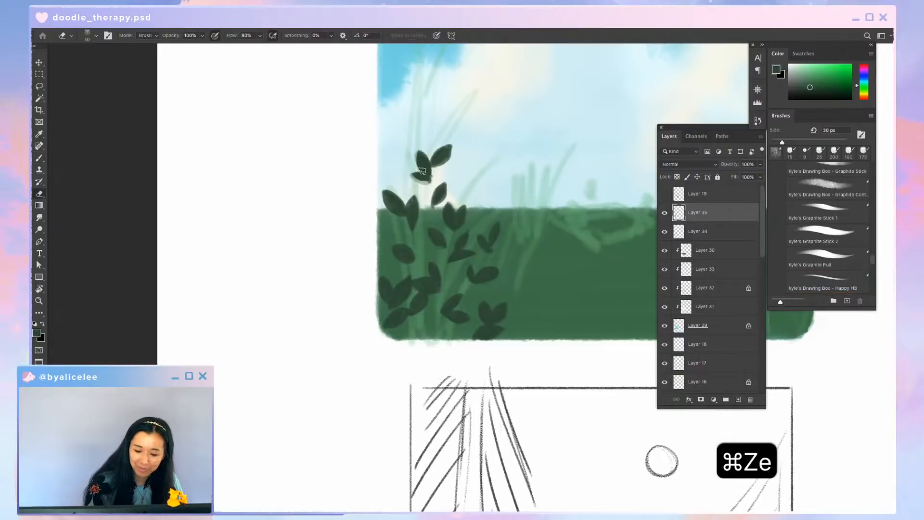
key("b")
mouse_move(419, 174)
left_mouse_down()
mouse_move(423, 181)
mouse_move(435, 168)
left_mouse_up()
key("e")
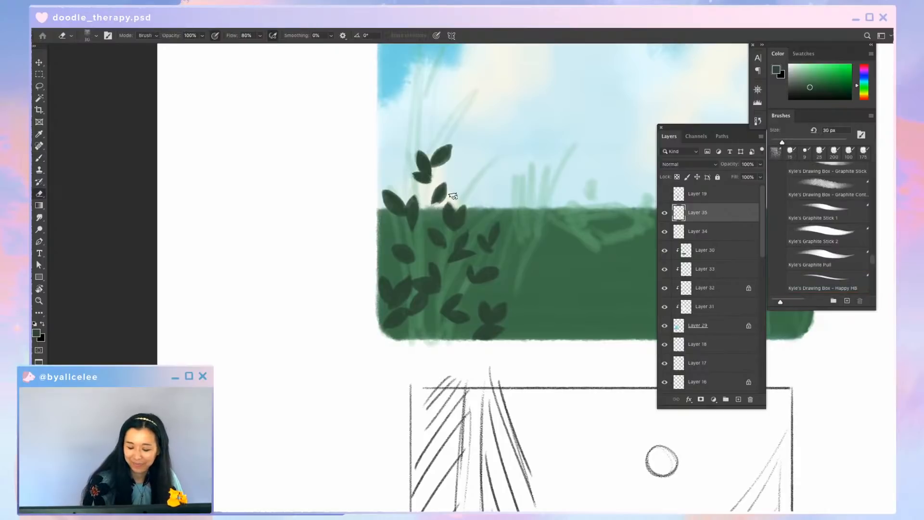
Undo the last eraser stroke and touch up the single leaf just above the horizon
key("super+z")
key("e")
key("b")
mouse_move(434, 197)
left_mouse_down()
mouse_move(432, 205)
mouse_move(437, 192)
left_mouse_up()
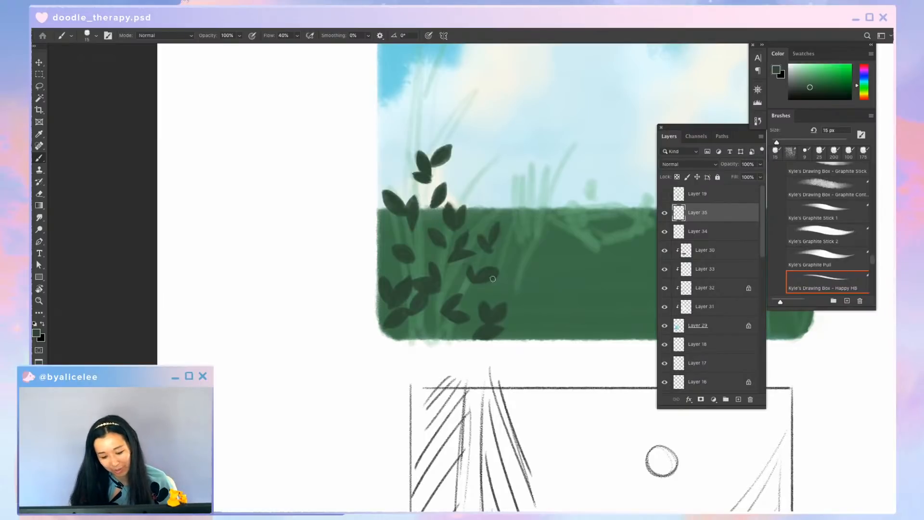
Save the file and paint a pair of small dark leaves on the horizon at the right side of the leaf cluster
key("super+s")
key("b")
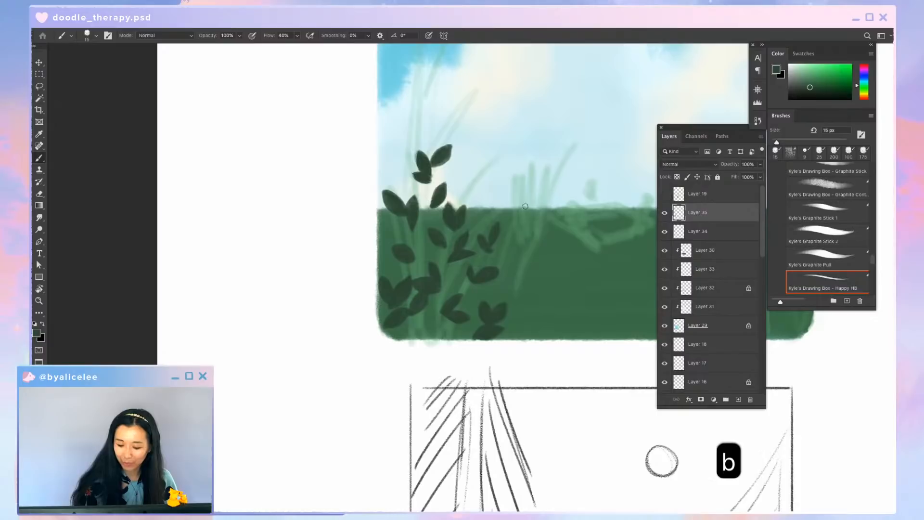
mouse_move(486, 212)
left_mouse_down()
mouse_move(498, 199)
mouse_move(489, 208)
left_mouse_up()
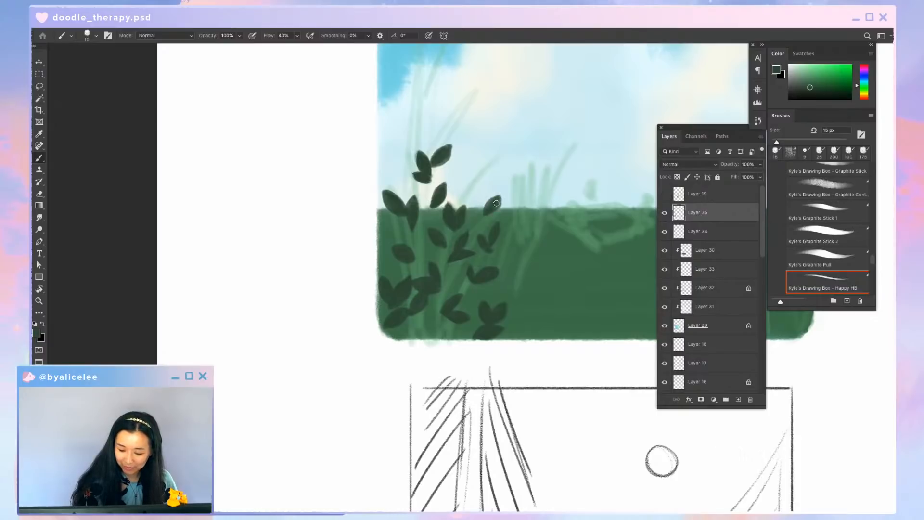
key("e")
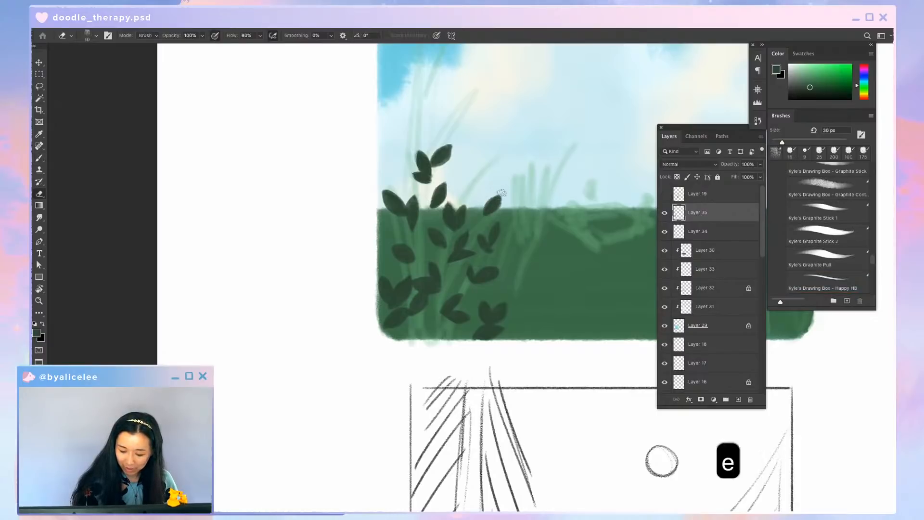
key("b")
mouse_move(481, 220)
left_mouse_down()
mouse_move(488, 192)
mouse_move(483, 219)
mouse_move(480, 224)
left_mouse_up()
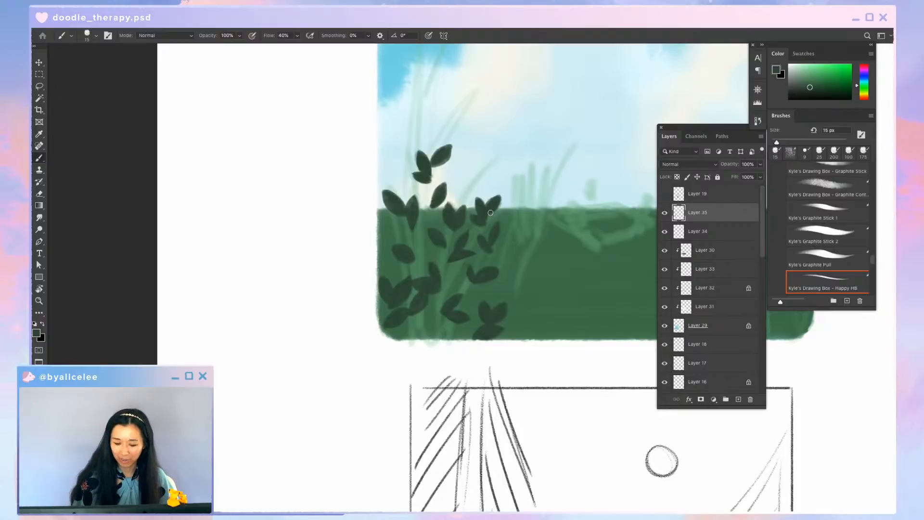
key("r")
left_click_drag(528, 390, 585, 332)
key("space")
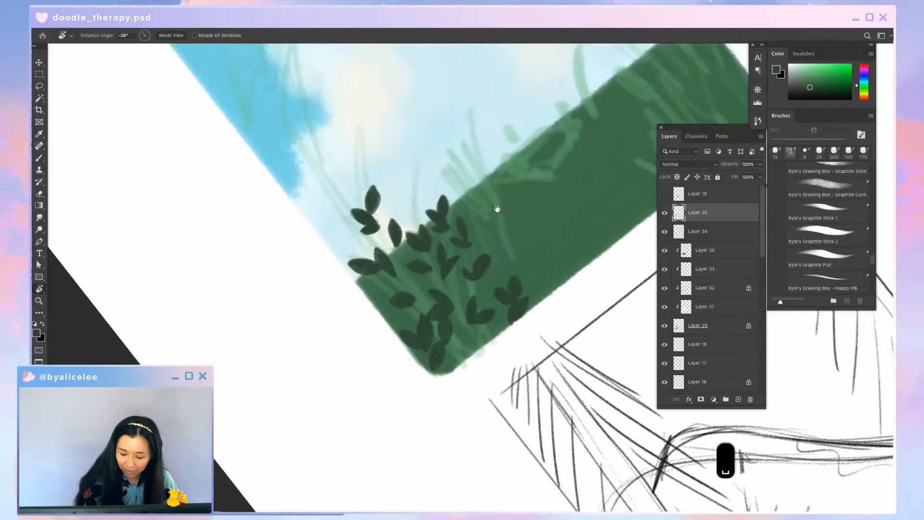
left_click_drag(497, 209, 533, 204)
key("b")
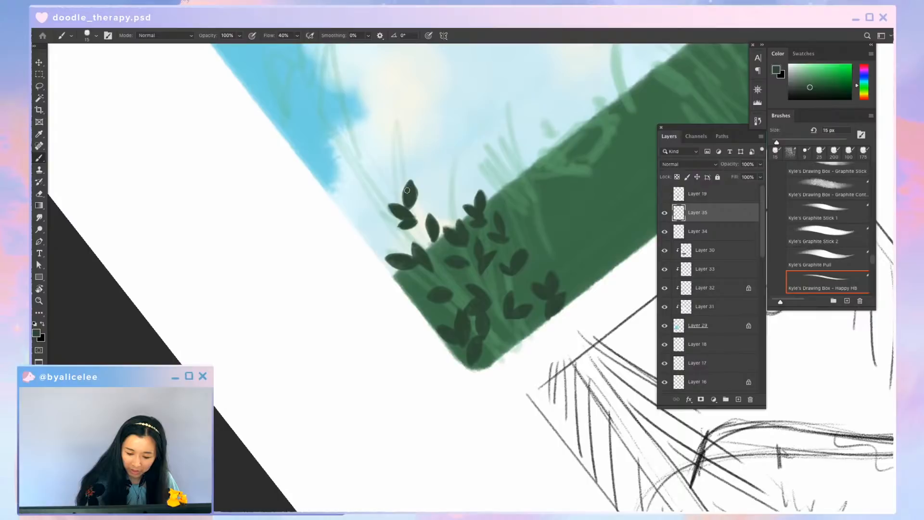
key("Escape")
key("super+minus")
key("super+minus")
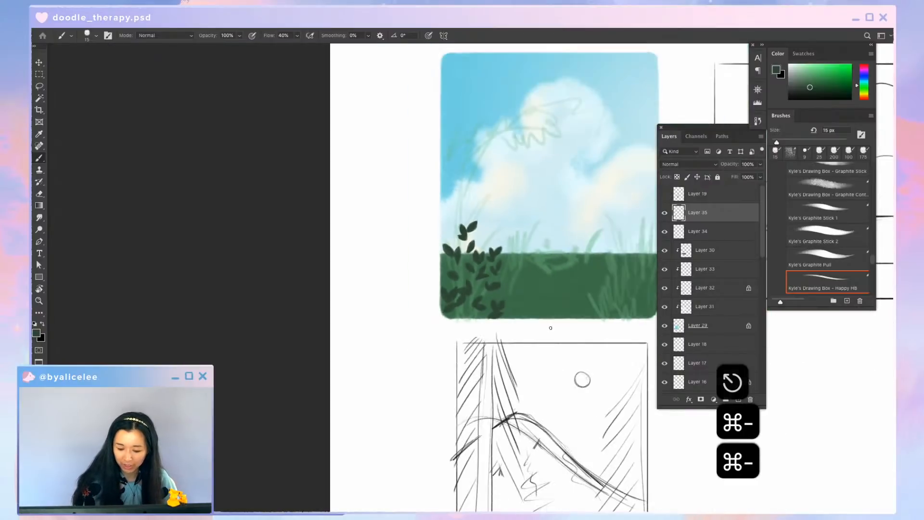
Paint dark leaves overlapping the card's bottom edge near its lower-left corner
key("space")
left_click_drag(541, 291, 475, 270)
key("r")
left_click_drag(617, 304, 606, 213)
key("super+equal")
key("space")
left_click_drag(516, 251, 559, 119)
key("b")
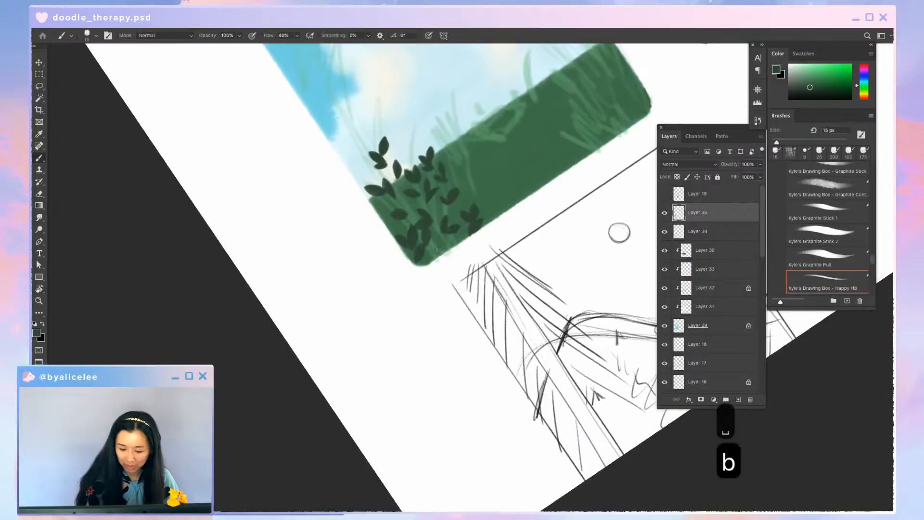
left_click_drag(445, 243, 437, 259)
key("e")
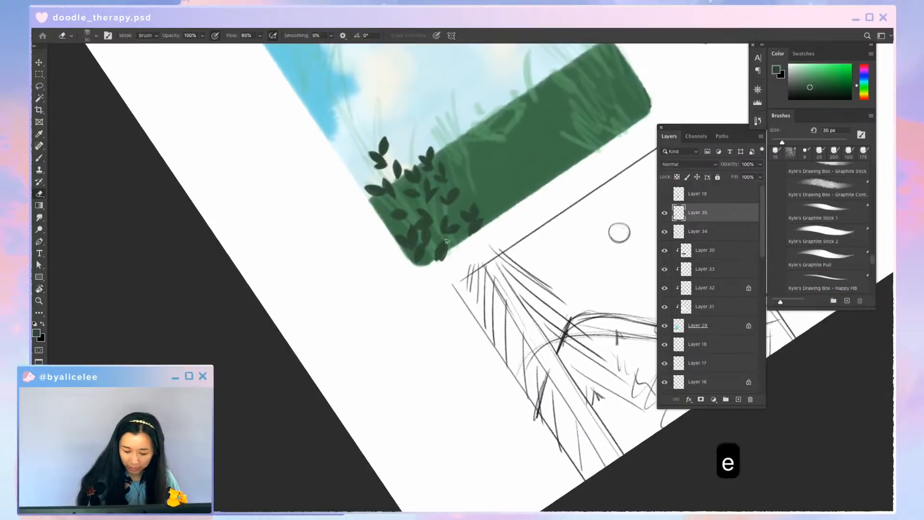
key("b")
mouse_move(445, 255)
left_mouse_down()
mouse_move(459, 245)
mouse_move(448, 254)
left_mouse_up()
key("Escape")
Paint a single dark leaf on the green hill to the right of the cluster and save the file
key("super+equal")
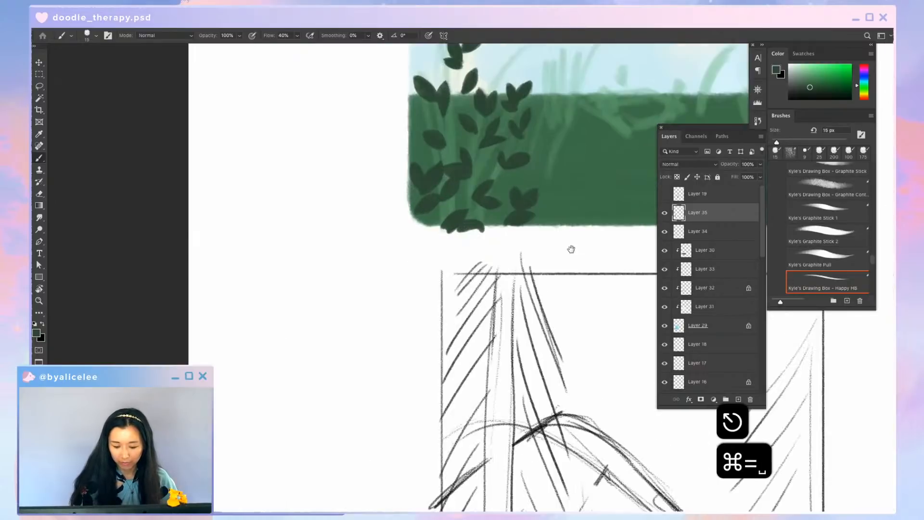
key("r")
mouse_move(566, 248)
left_mouse_down()
mouse_move(591, 199)
mouse_move(568, 181)
left_mouse_up()
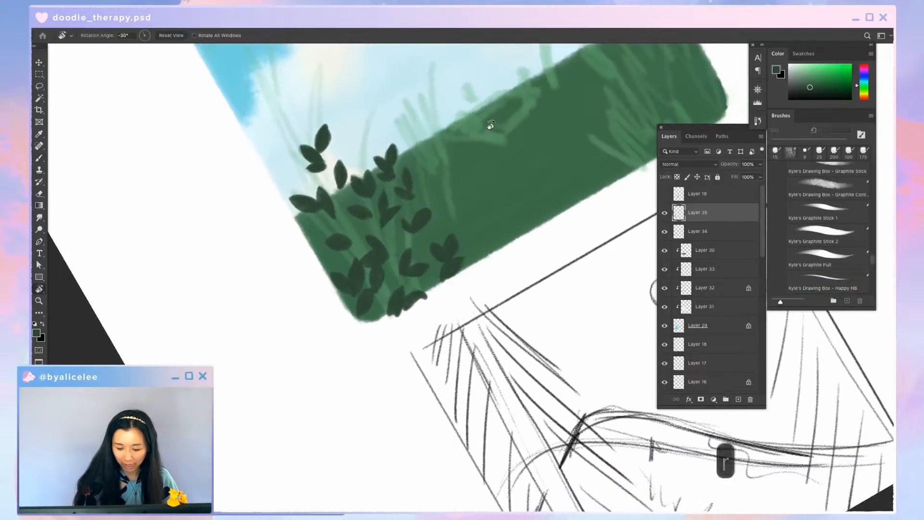
key("b")
mouse_move(448, 213)
left_mouse_down()
mouse_move(461, 224)
mouse_move(458, 214)
left_mouse_up()
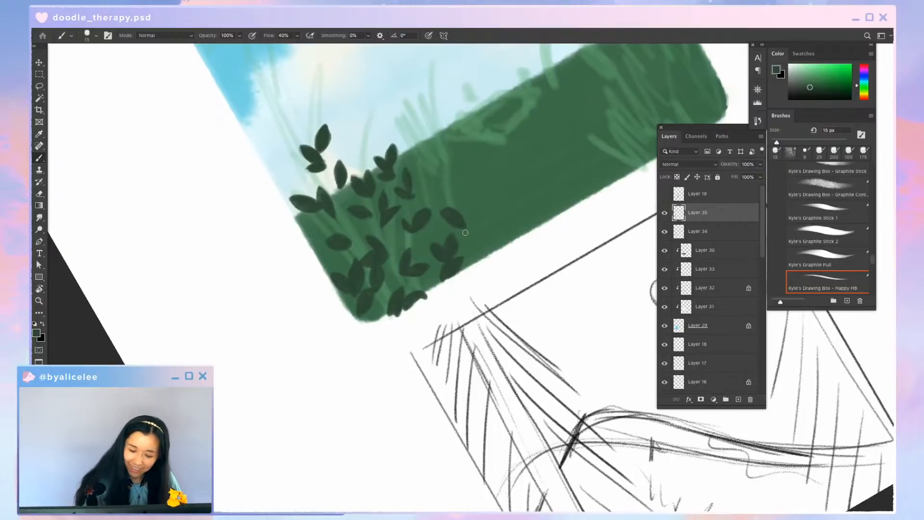
key("Escape")
key("super+s")
mouse_move(538, 266)
left_mouse_down()
mouse_move(485, 301)
mouse_move(466, 295)
left_mouse_up()
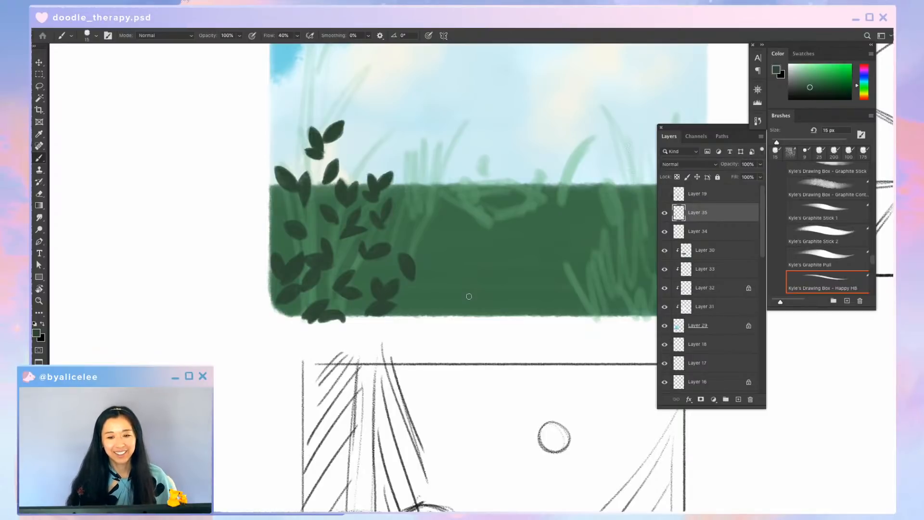
key("super+s")
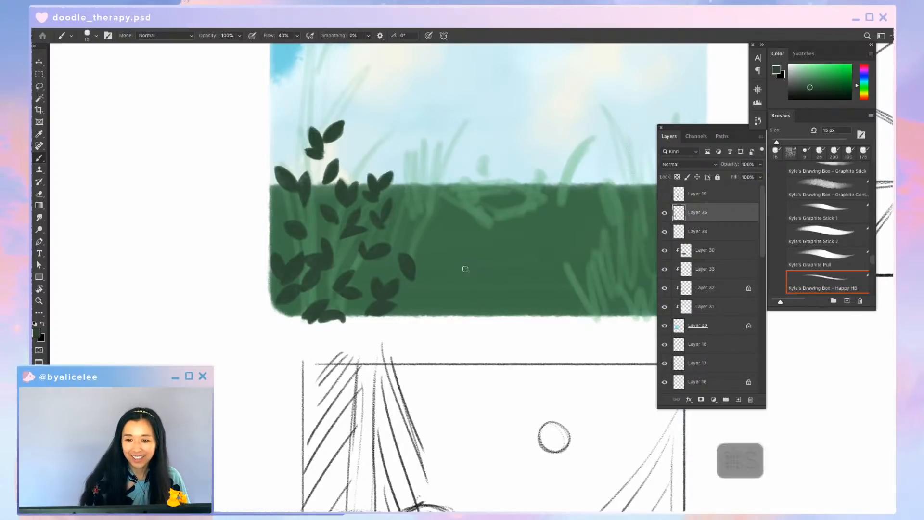
Trim the single leaf at the cluster's right side with the eraser and save the file
key("super+equal")
key("space")
left_click_drag(479, 246, 541, 208)
key("e")
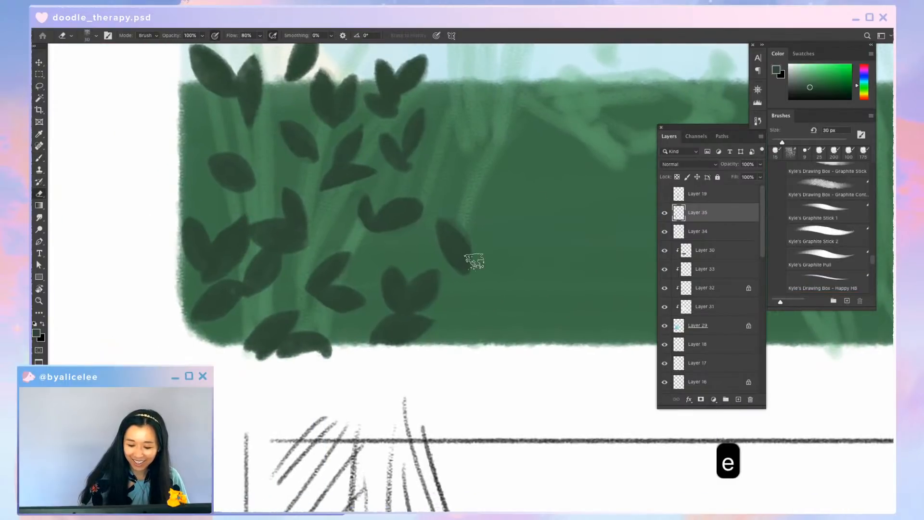
key("super+minus")
key("super+minus")
key("super+s")
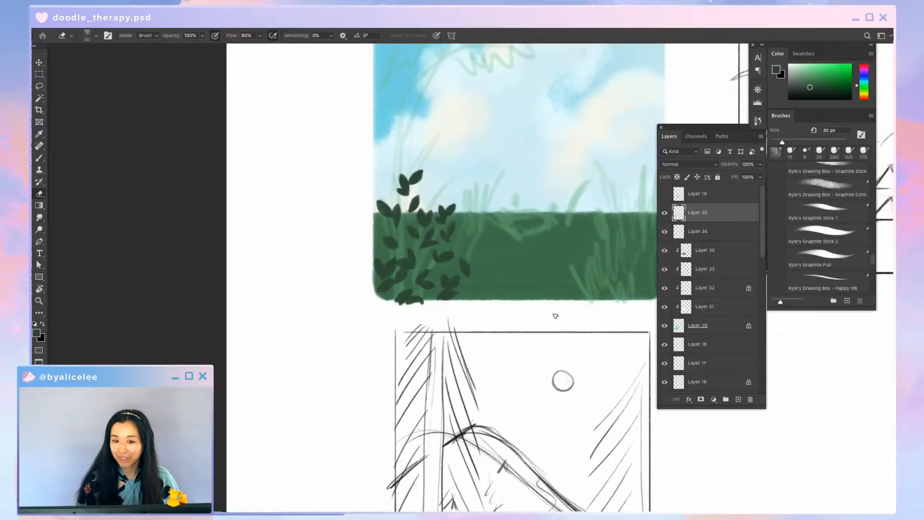
Touch up the dark leaves in the middle of the cluster and save the file
key("super+equal")
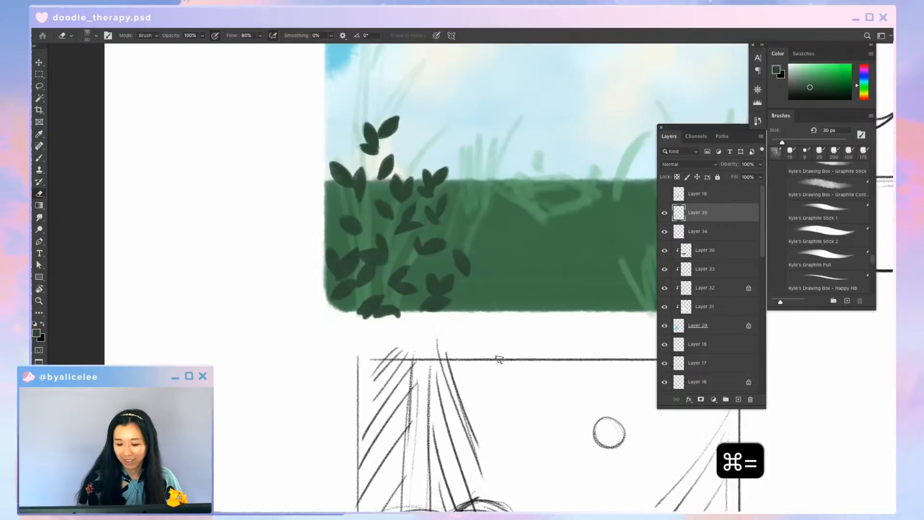
key("b")
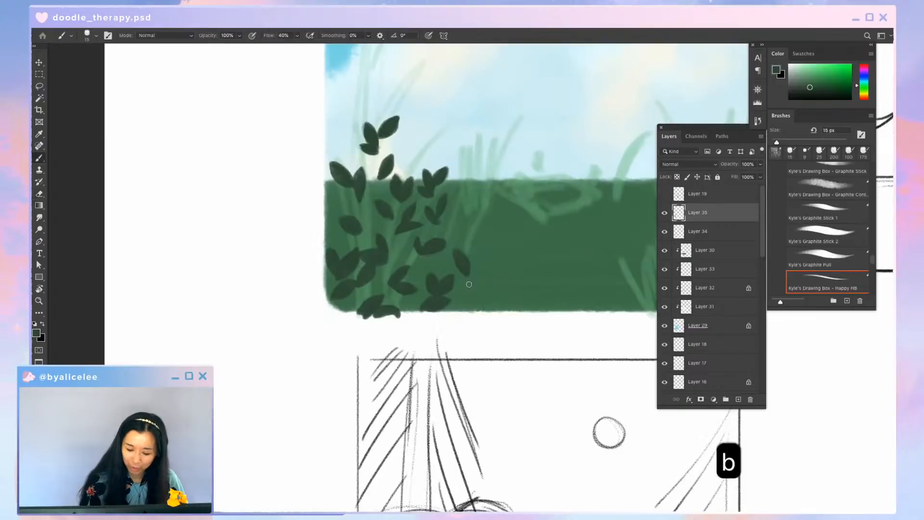
left_click_drag(474, 243, 492, 248)
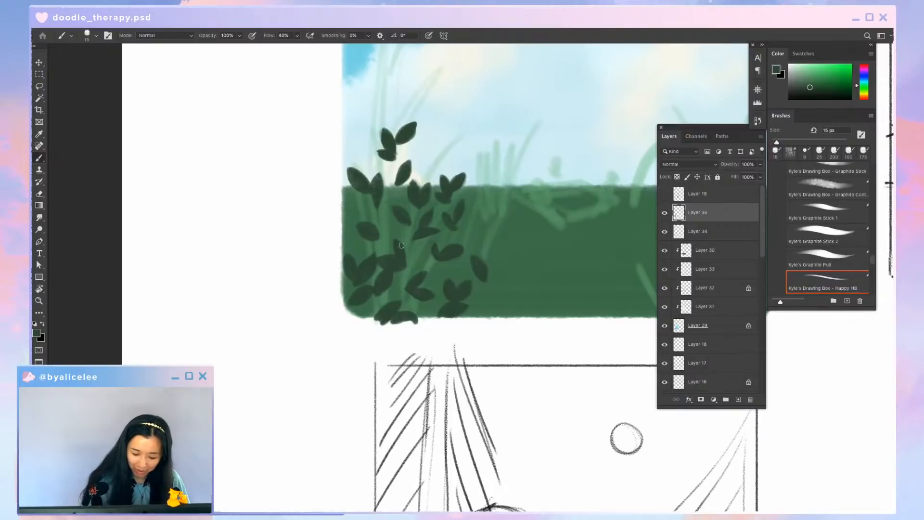
key("e")
key("super+s")
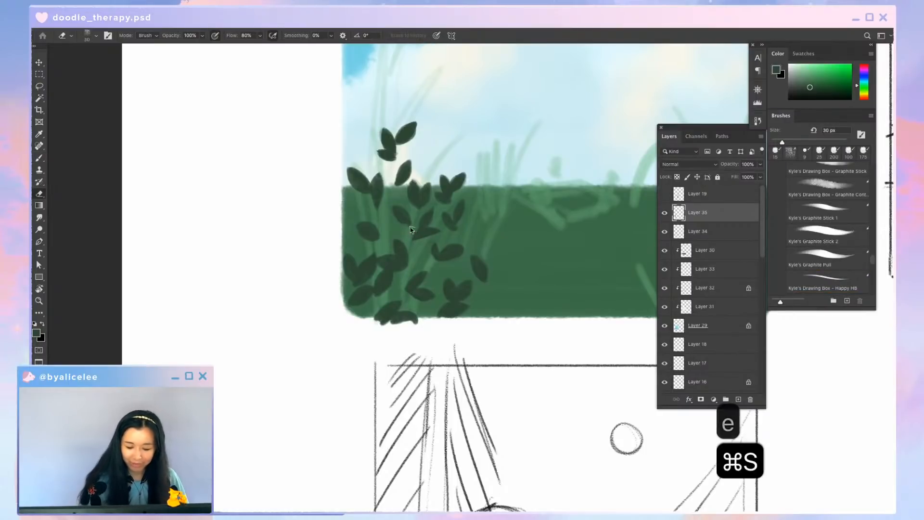
Reduce the brush to 8 px, fill out the small leaf under the topmost pair, and touch up the pair's right leaf
key("b")
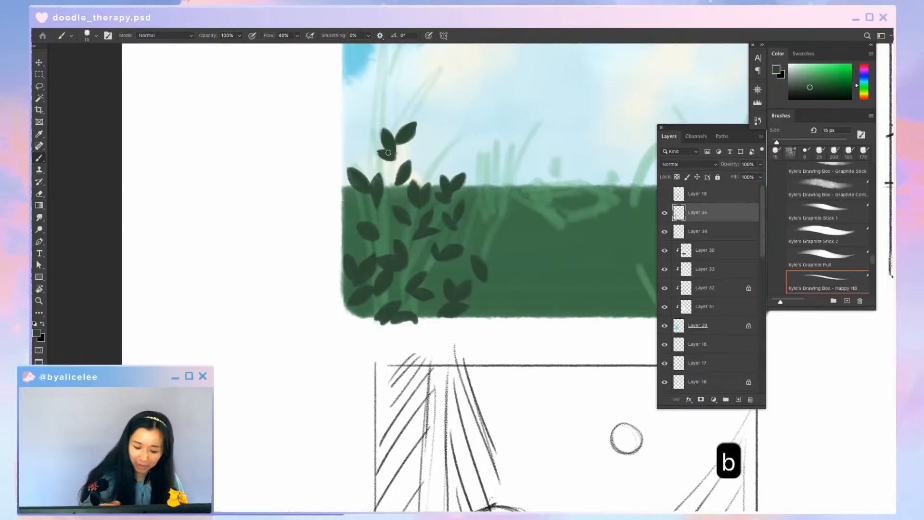
key("bracketleft")
key("bracketleft")
key("bracketleft")
key("b")
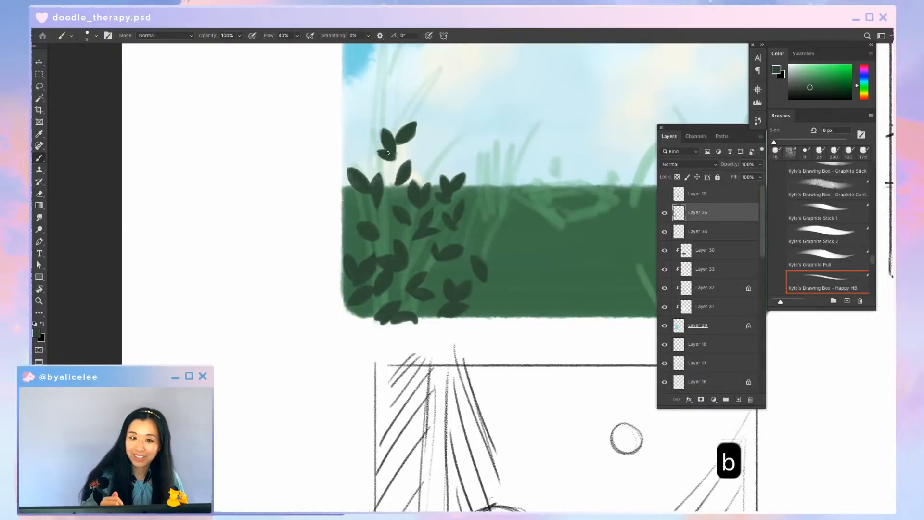
key("super+s")
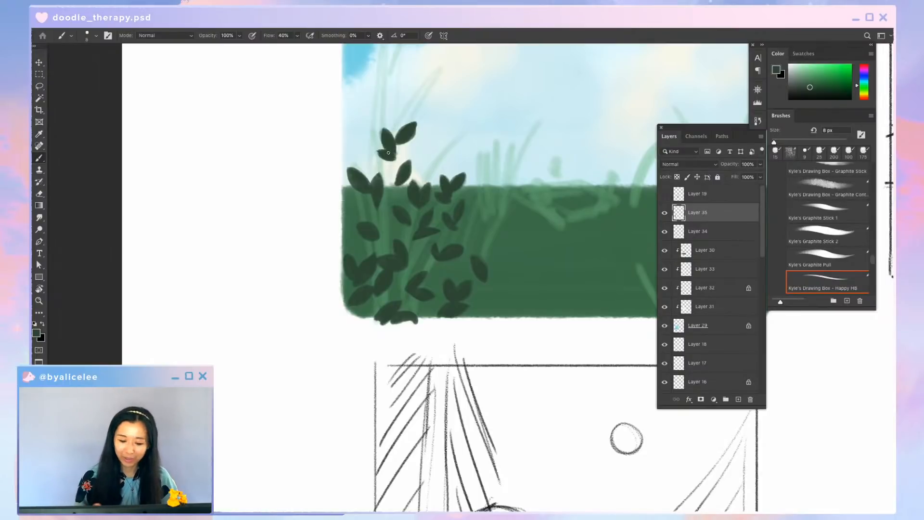
mouse_move(386, 151)
left_mouse_down()
mouse_move(376, 152)
mouse_move(388, 151)
left_mouse_up()
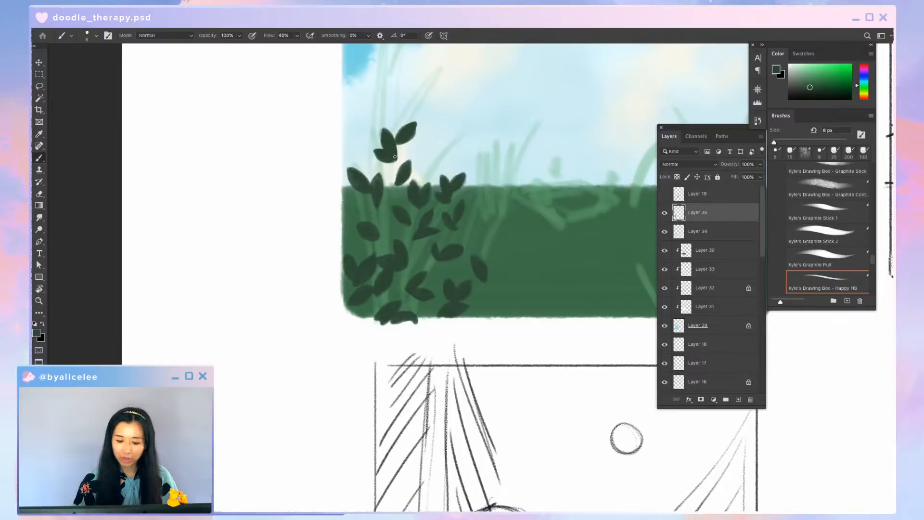
key("b")
left_click_drag(396, 139, 414, 133)
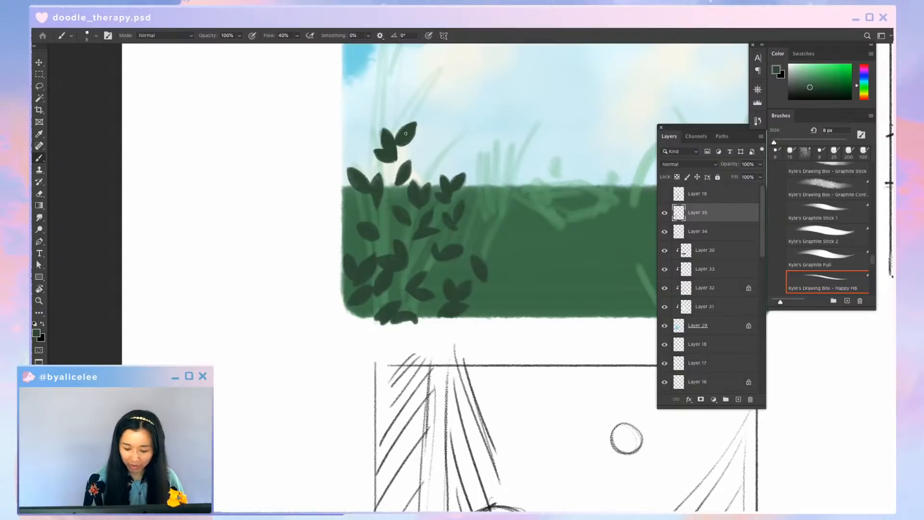
Paint a small slanted dark leaf low on the hill, beyond the cluster's right side, and save the file
mouse_move(536, 234)
left_mouse_down()
mouse_move(555, 218)
mouse_move(549, 211)
left_mouse_up()
key("b")
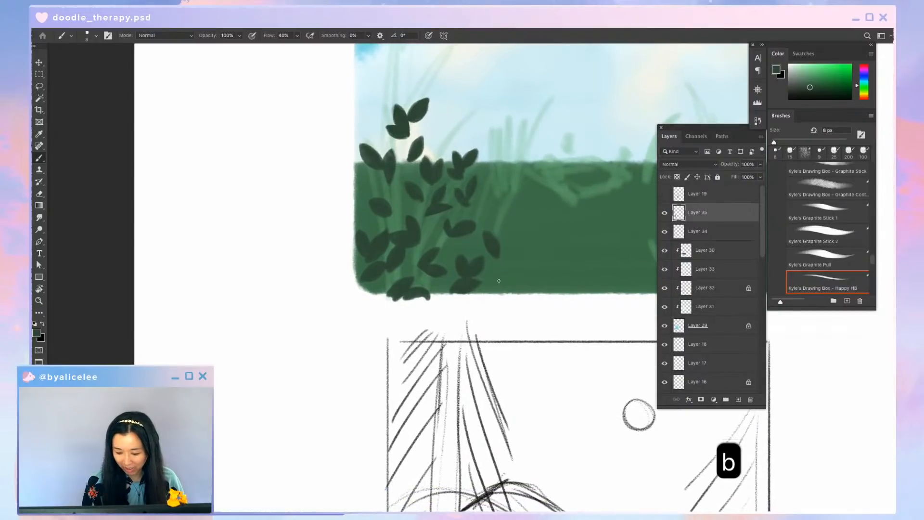
mouse_move(513, 264)
left_mouse_down()
mouse_move(495, 287)
mouse_move(522, 281)
left_mouse_up()
key("space")
key("super+s")
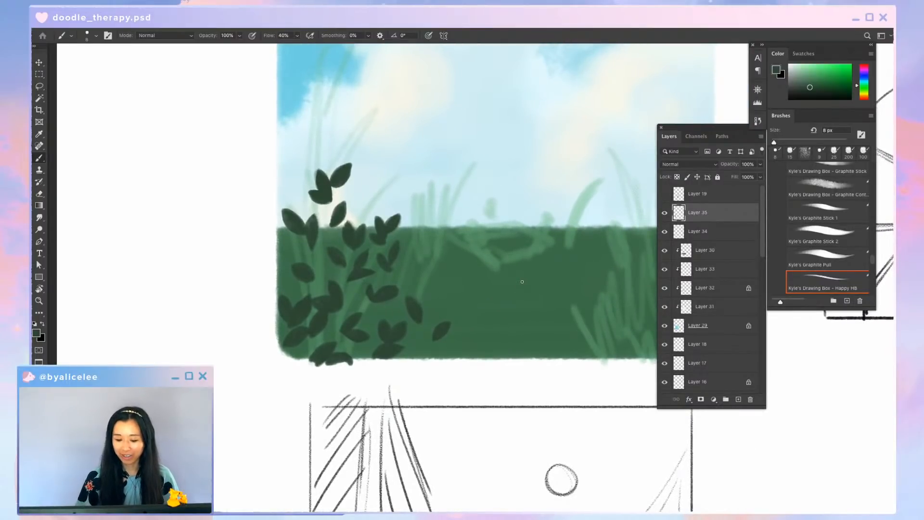
key("space")
left_click_drag(447, 256, 485, 229)
key("b")
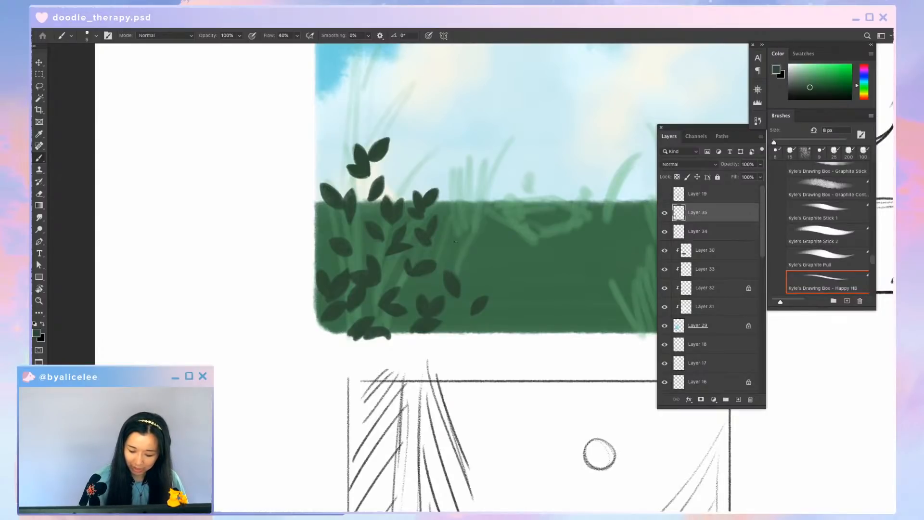
mouse_move(455, 241)
left_mouse_down()
mouse_move(455, 259)
mouse_move(461, 251)
left_mouse_up()
key("super+z")
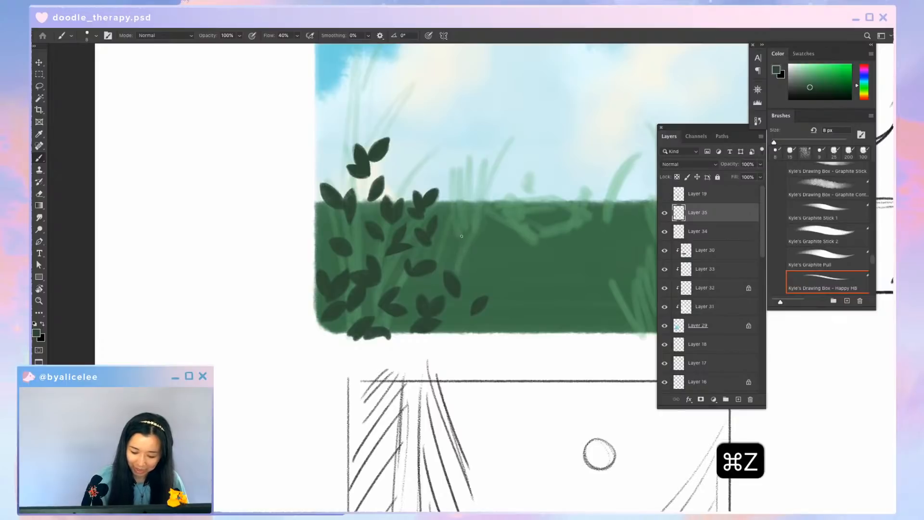
key("b")
key("super+z")
Paint small dark leaves overlapping the card's left edge just below the horizon and save the file
left_click_drag(317, 226, 319, 247)
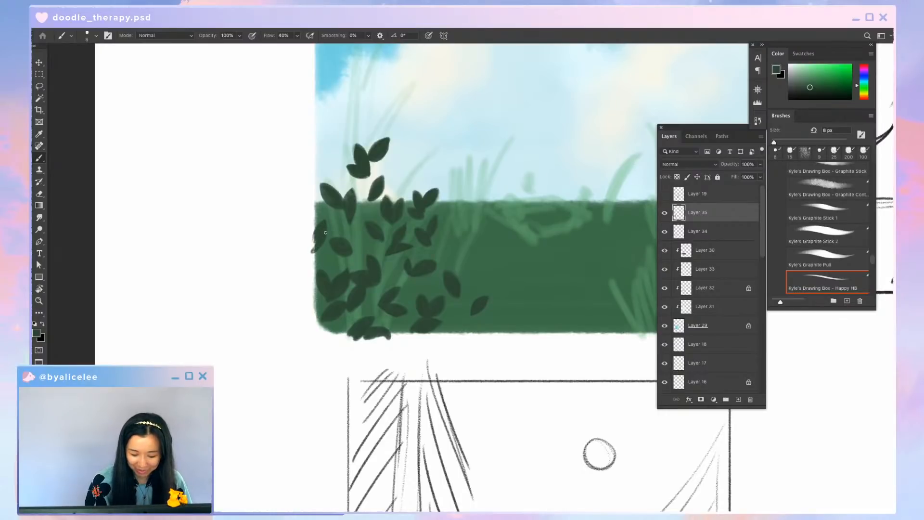
left_click_drag(315, 253, 313, 257)
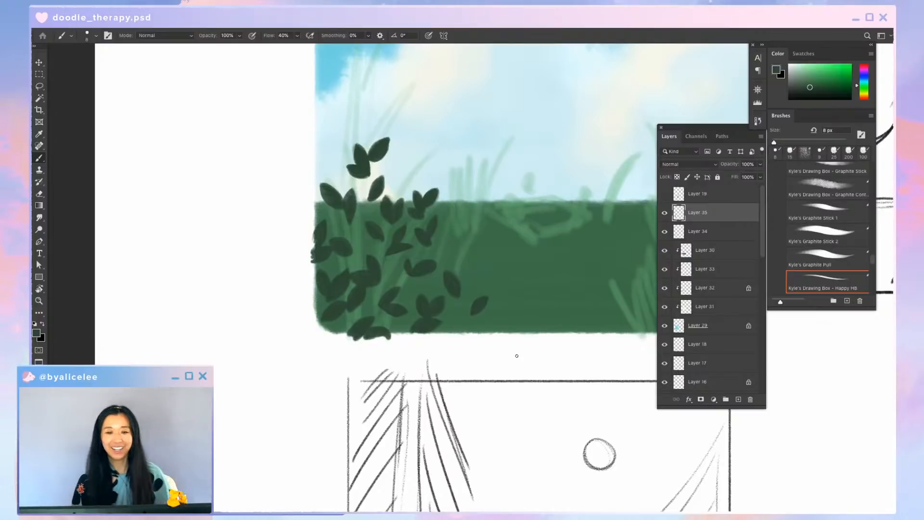
key("super+s")
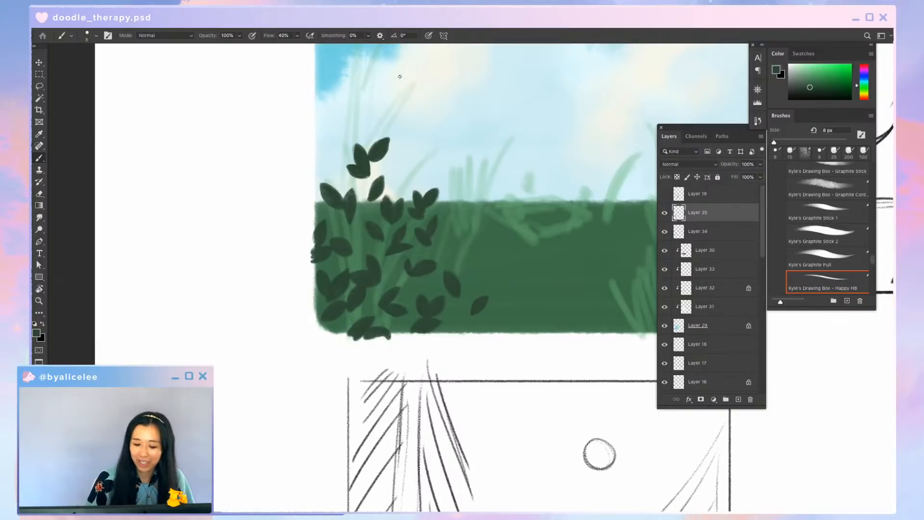
key("b")
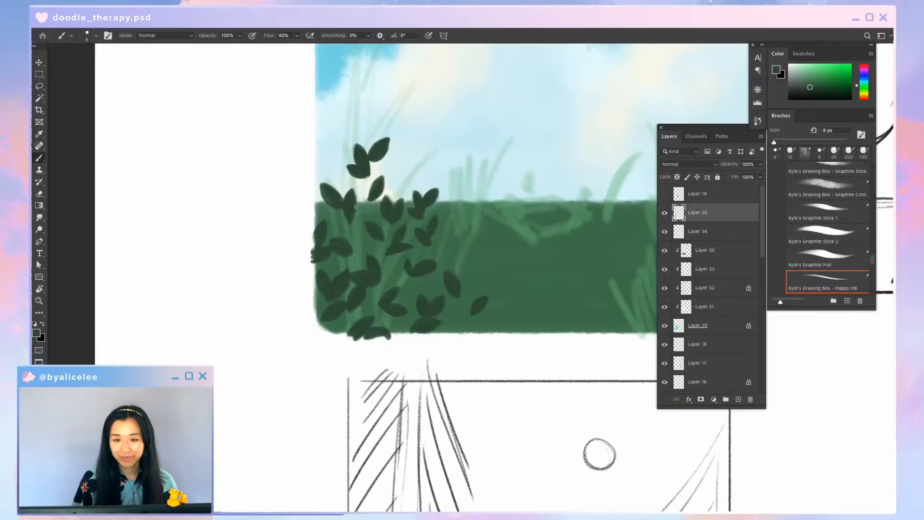
key("super+s")
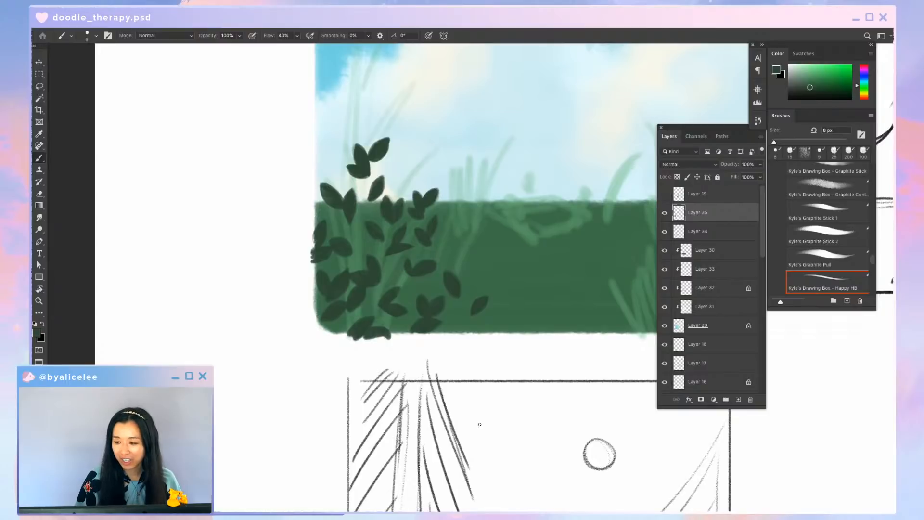
key("b")
key("super+minus")
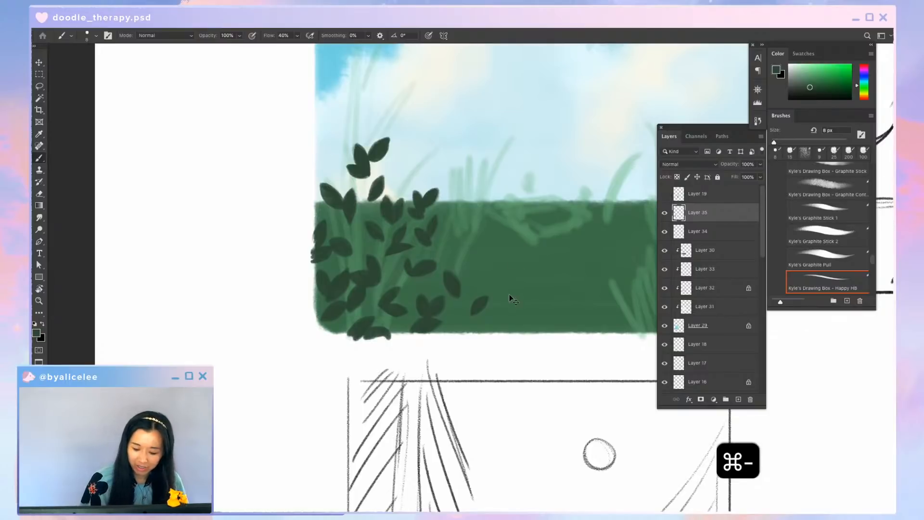
Add a new layer directly beneath the dark leaves' layer on the park picnic postcard
key("space")
mouse_move(536, 274)
left_mouse_down()
mouse_move(481, 287)
mouse_move(456, 310)
left_mouse_up()
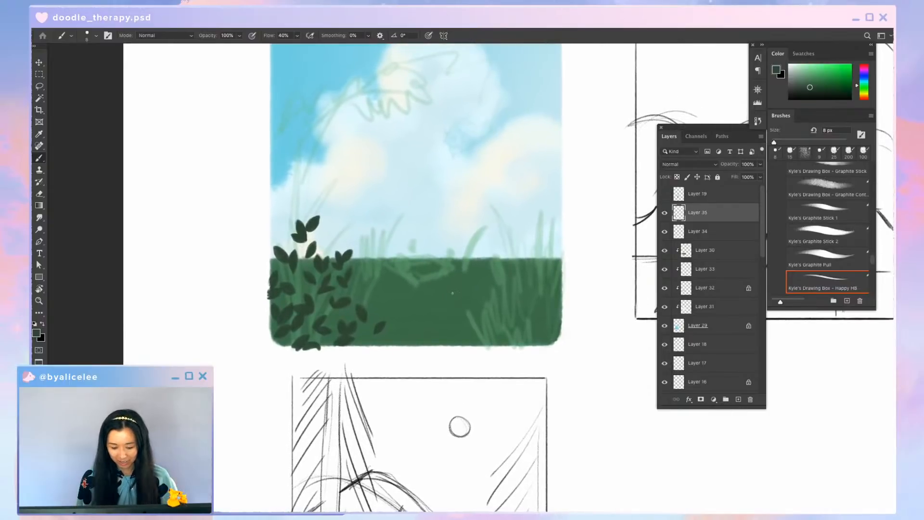
key("super+shift+n")
key("Return")
key("super+bracketleft")
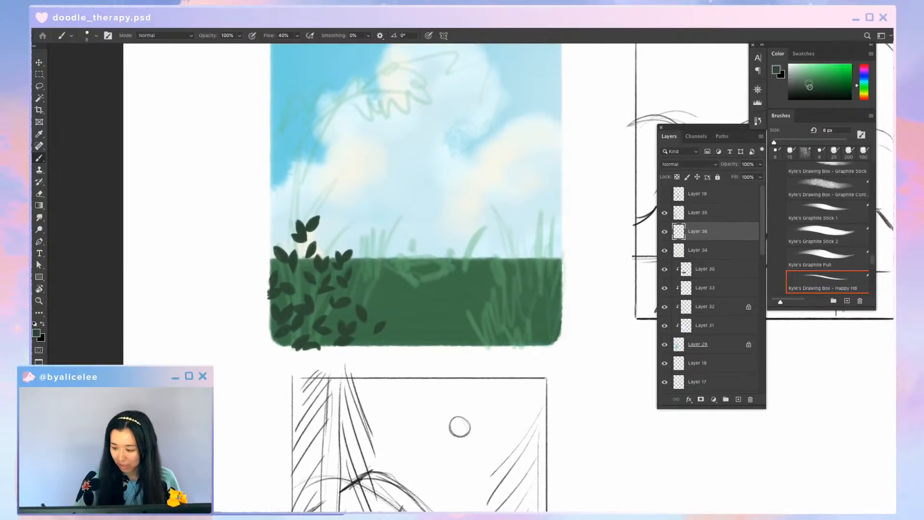
Pick a muted grey-green and paint a leaf peeking out behind the dark cluster's upper part, at the horizon
left_click(805, 79)
key("super+equal")
key("space")
left_click_drag(444, 217, 592, 198)
key("b")
mouse_move(400, 229)
left_mouse_down()
mouse_move(410, 210)
mouse_move(412, 229)
left_mouse_up()
mouse_move(408, 215)
left_mouse_down()
mouse_move(402, 226)
mouse_move(410, 220)
left_mouse_up()
Switch to a lighter, greyer green, touch up the pale leaf at the horizon, and save the file
left_click(796, 73)
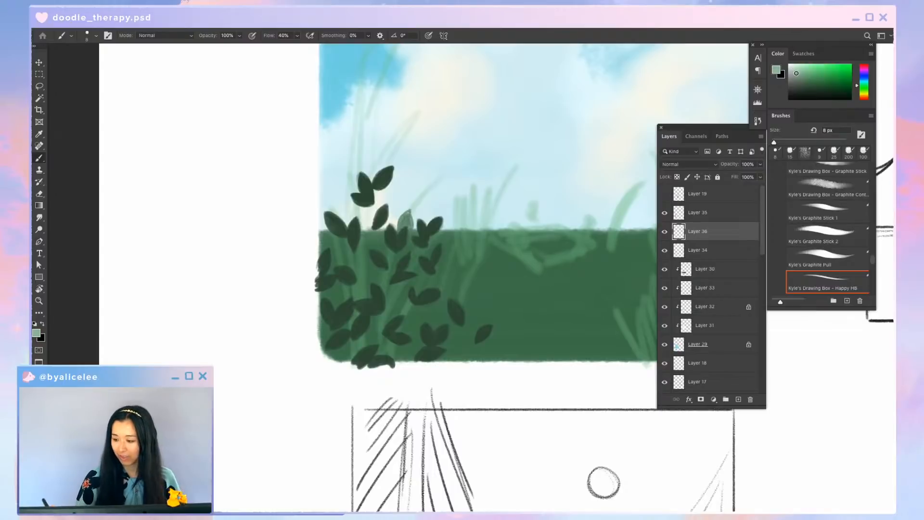
left_click(794, 75)
key("super+s")
key("super+minus")
key("b")
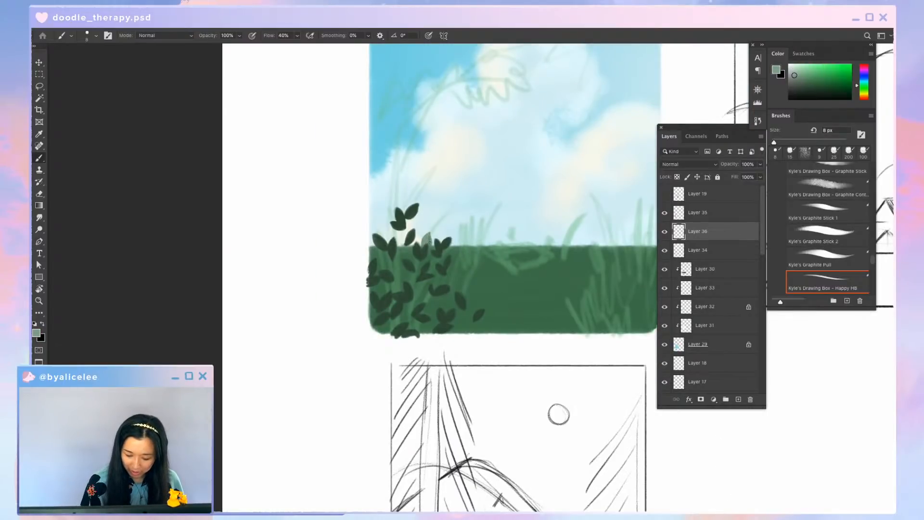
left_click_drag(430, 242, 430, 237)
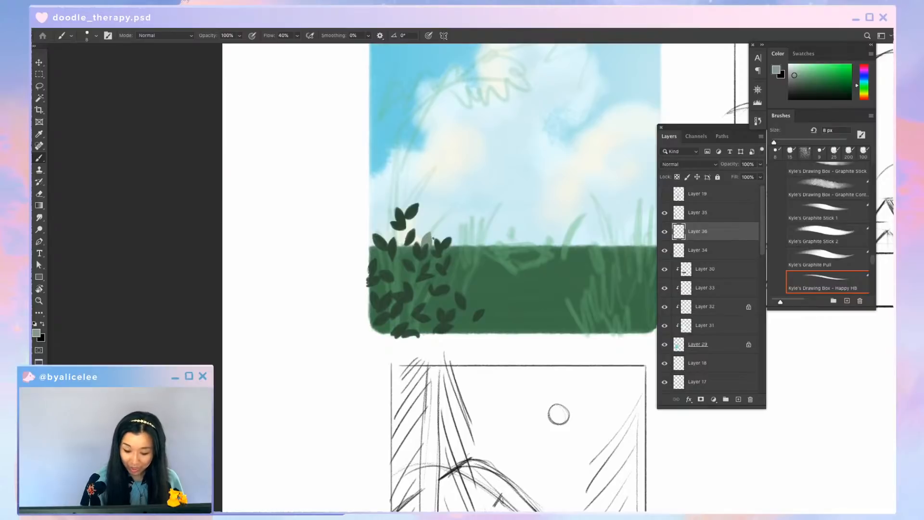
key("super+s")
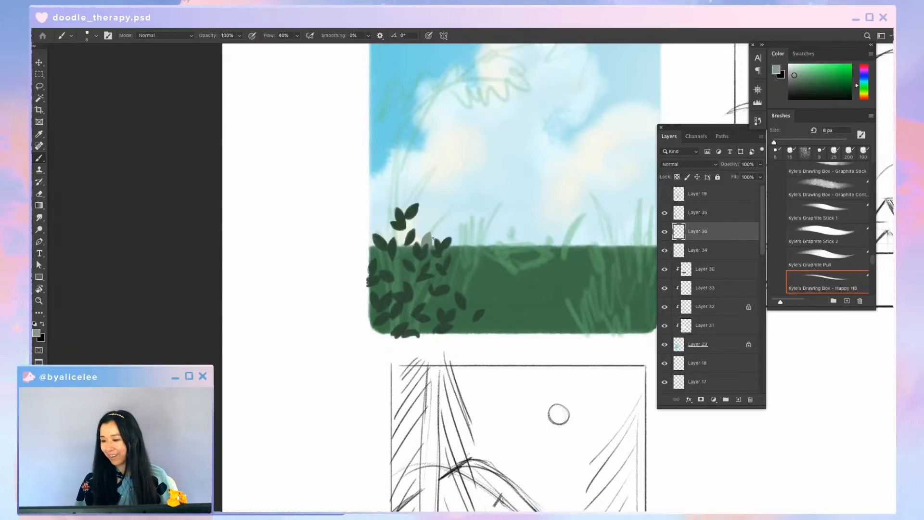
Look over the whole postcard page, switch to the favorite snacks giveaway document, and return to the postcards
key("super+minus")
key("super+minus")
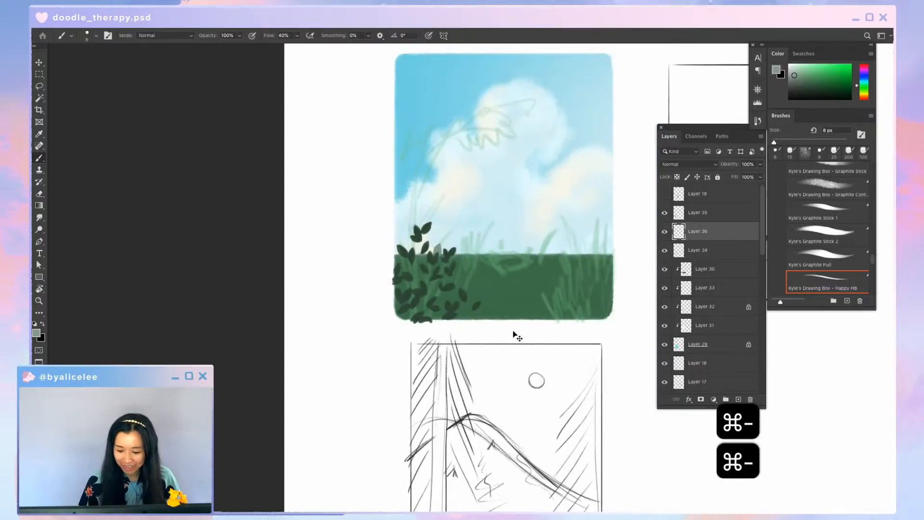
left_click_drag(512, 291, 469, 378)
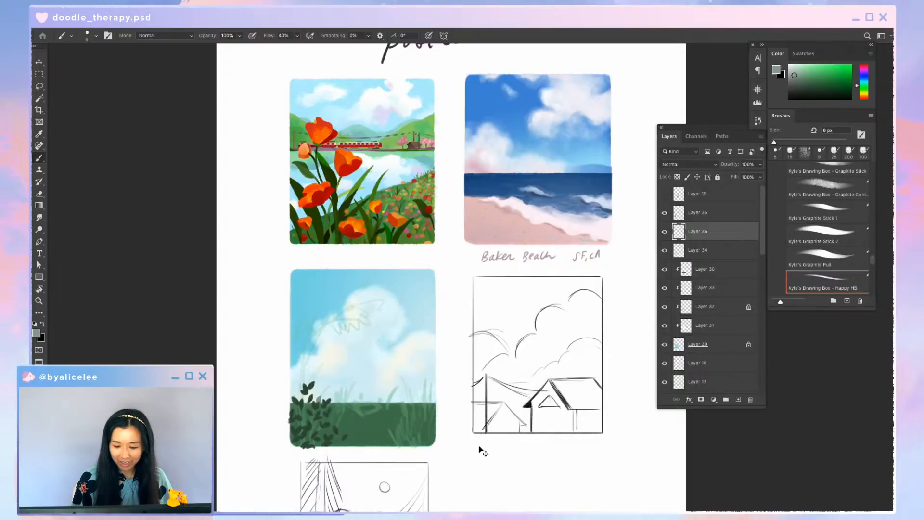
key("super+grave")
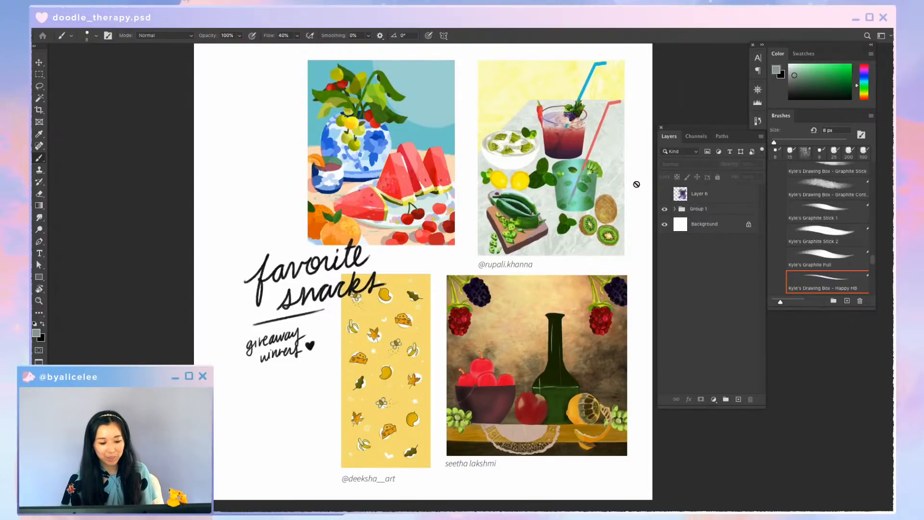
key("super+grave")
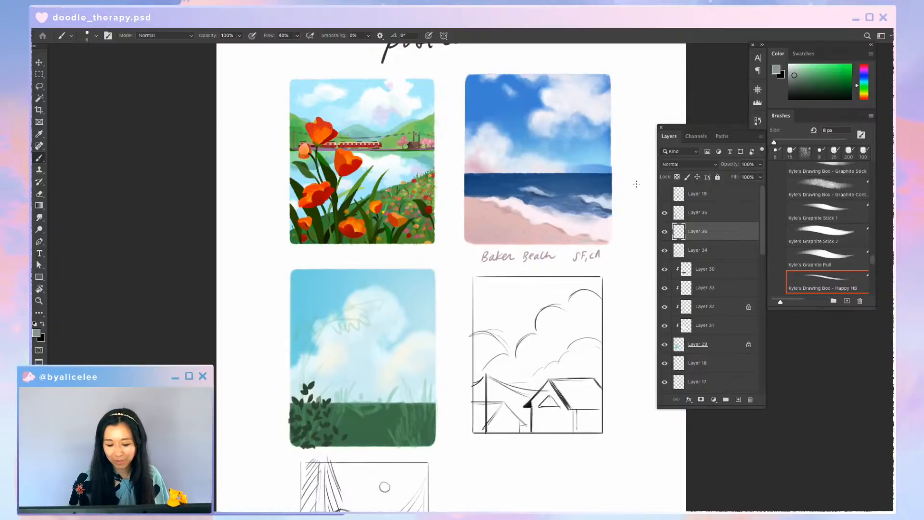
Cut away the pale leaf on the cluster's right side and repaint it tucked behind the neighbouring dark leaf
key("super+equal")
left_click_drag(431, 336, 577, 159)
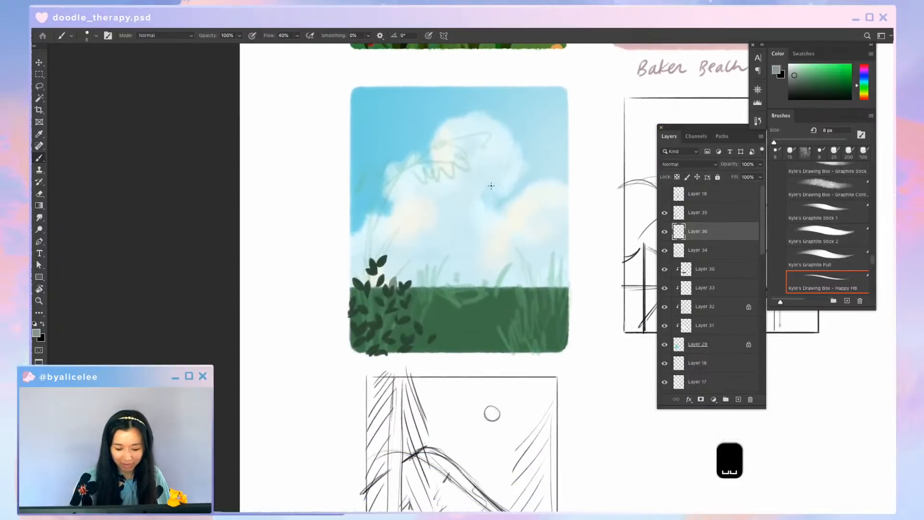
key("b")
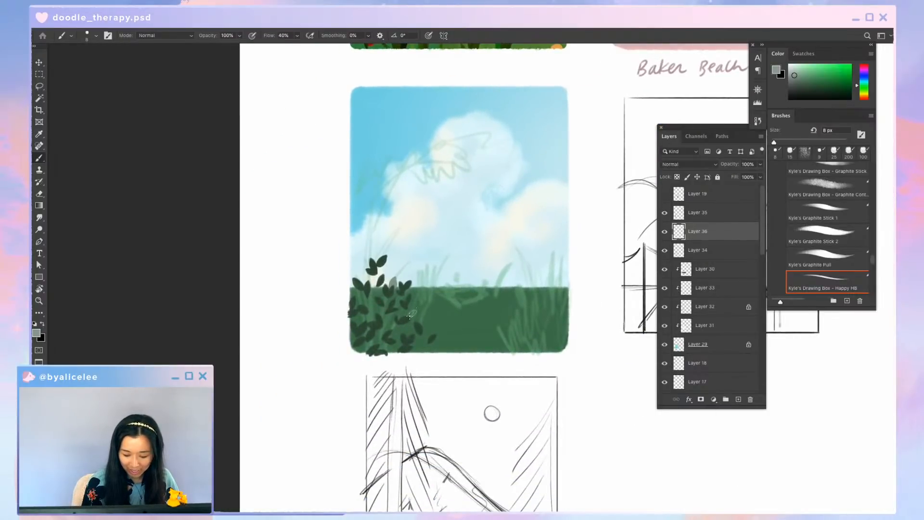
key("super+equal")
key("r")
scroll(482, 236, "down", 2)
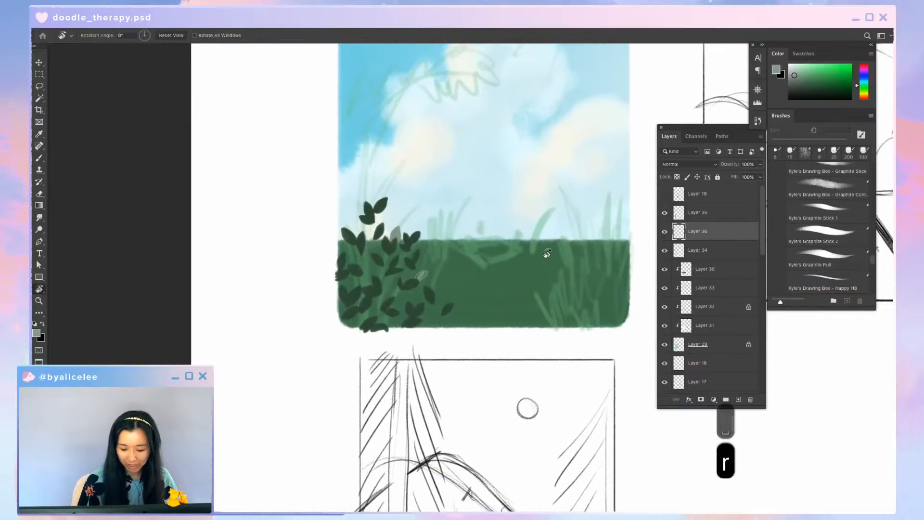
key("super+equal")
key("w")
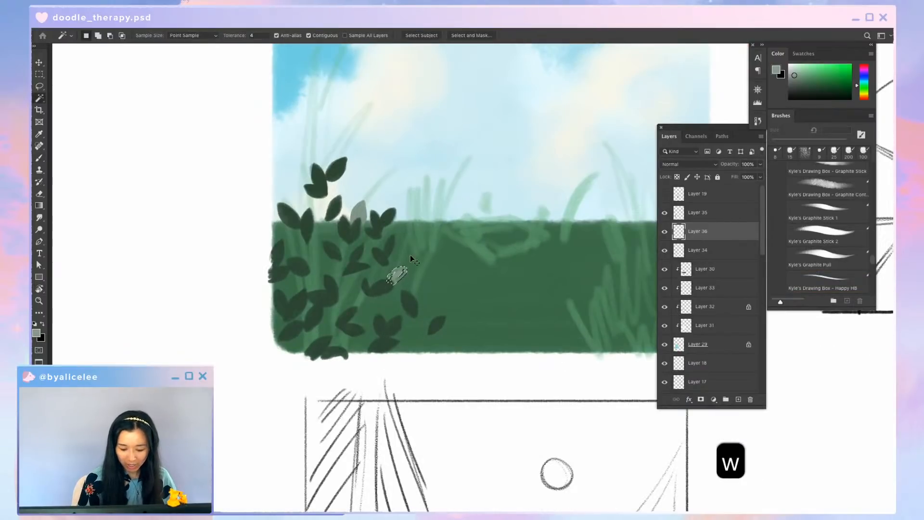
key("super+x")
key("b")
mouse_move(373, 285)
left_mouse_down()
mouse_move(388, 273)
mouse_move(378, 275)
left_mouse_up()
Pick a slightly darker, greener grey-green and paint a pair of lighter leaves in the middle of the cluster
left_click(802, 79)
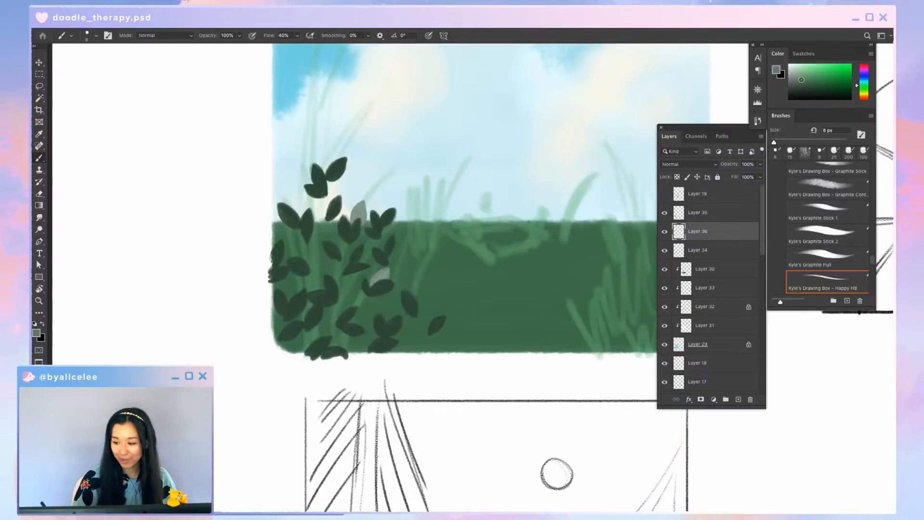
left_click(803, 75)
key("b")
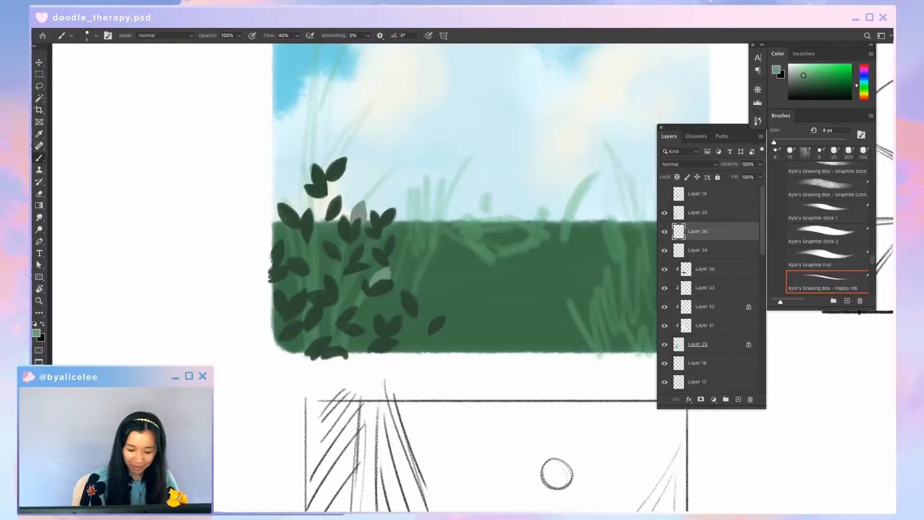
key("e")
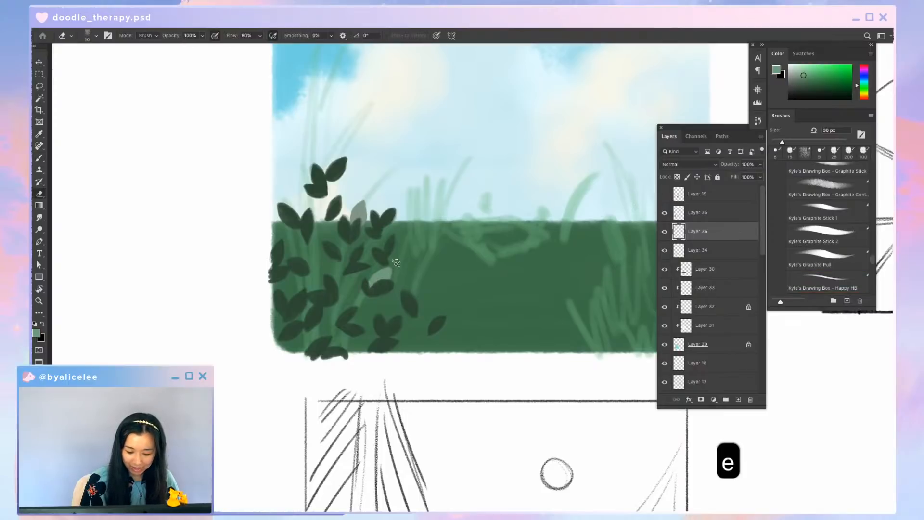
key("b")
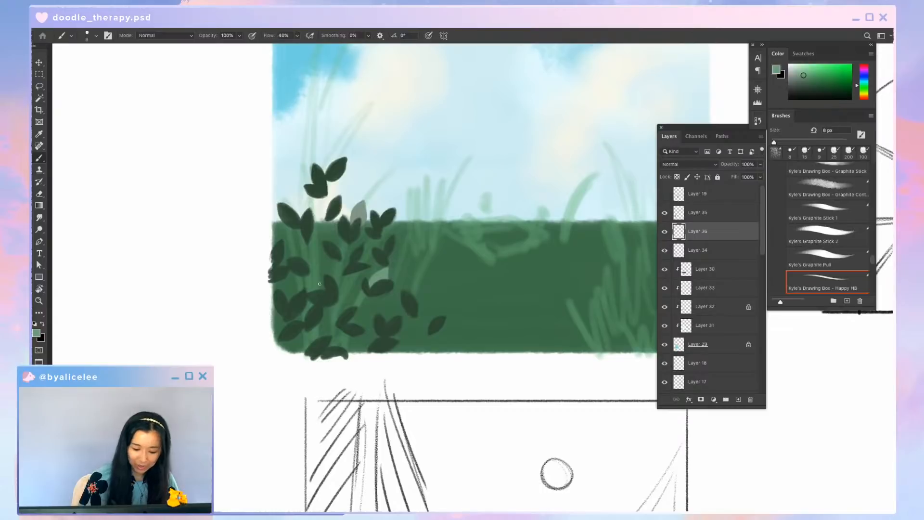
mouse_move(335, 278)
left_mouse_down()
mouse_move(317, 262)
mouse_move(328, 266)
left_mouse_up()
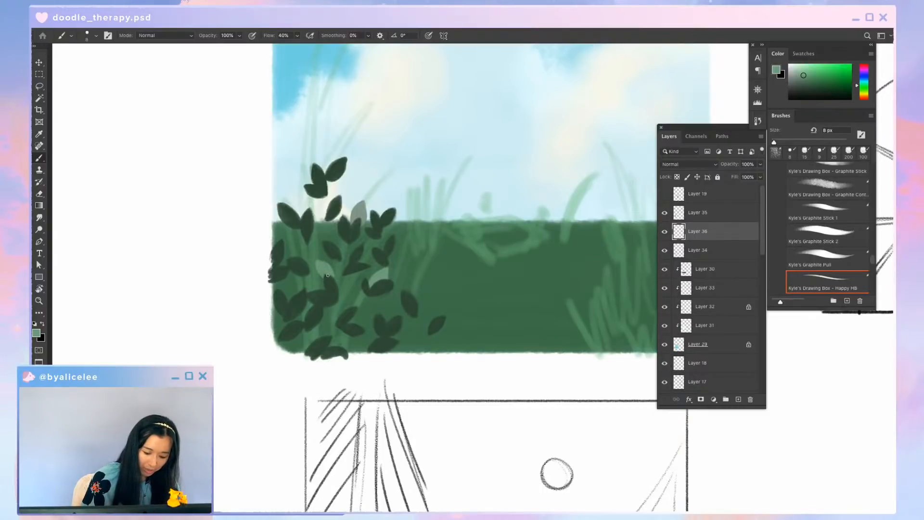
mouse_move(339, 282)
left_mouse_down()
mouse_move(343, 260)
mouse_move(341, 284)
mouse_move(346, 267)
mouse_move(339, 279)
mouse_move(347, 276)
left_mouse_up()
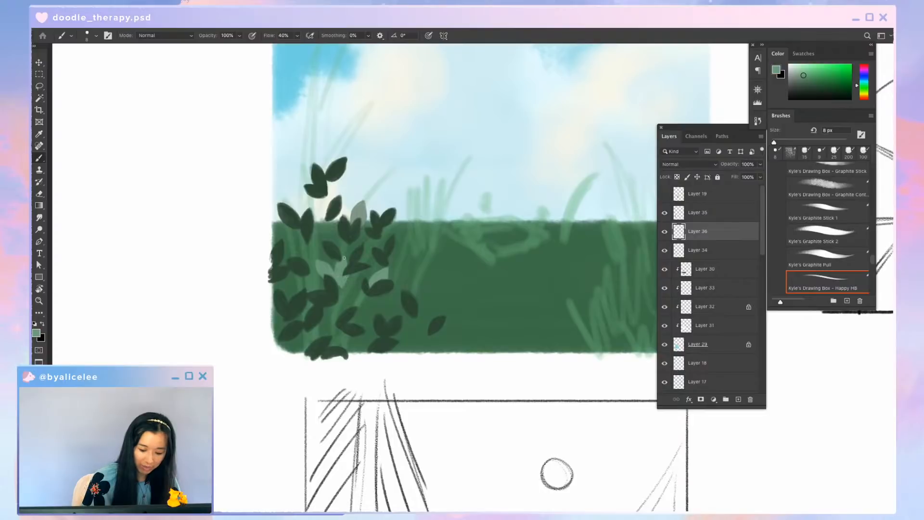
Paint a lighter leaf in the cluster's upper left, just below the dark pair on the horizon, and save the file
left_click_drag(308, 244, 296, 246)
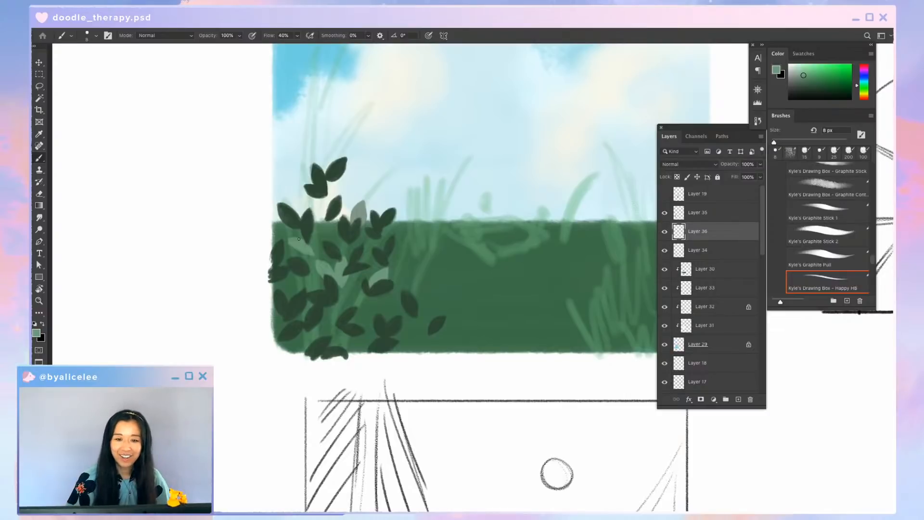
key("super+s")
key("b")
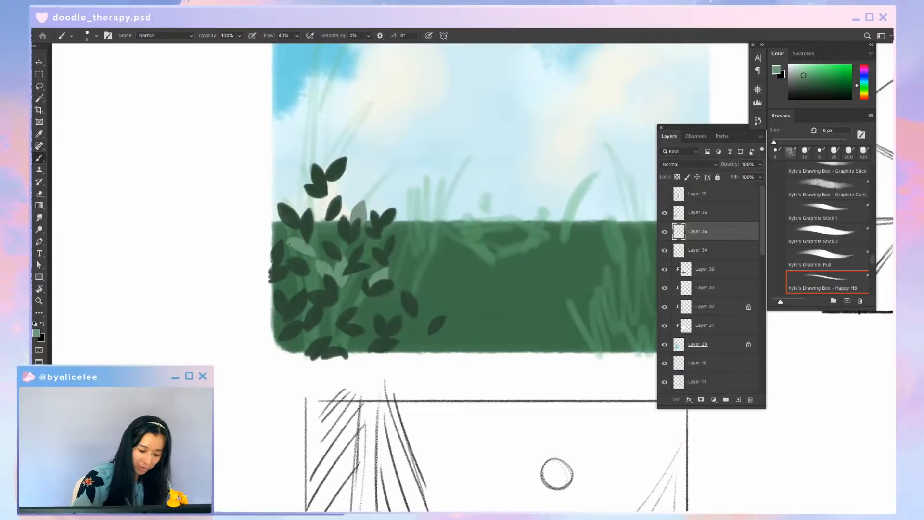
key("super+s")
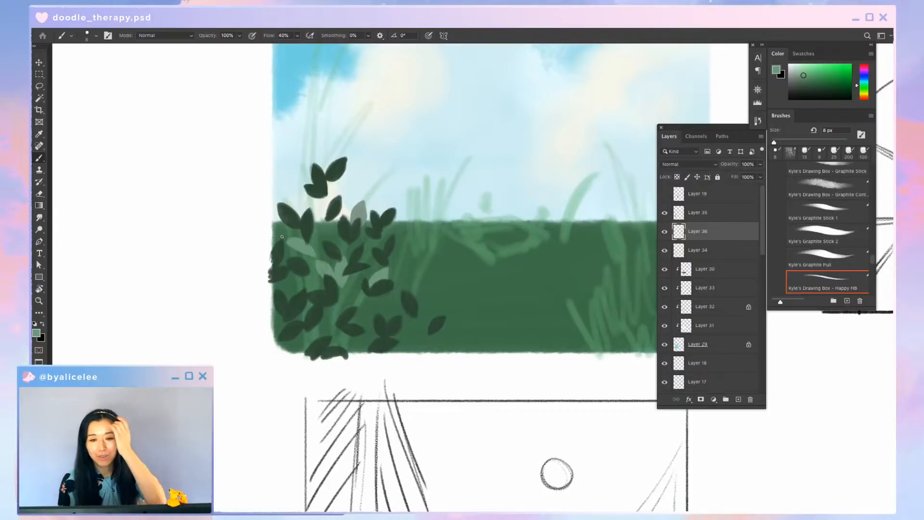
Paint a lighter leaf sticking out of the cluster's right side just below the horizon and save the file
key("super+minus")
key("super+minus")
key("super+minus")
key("super+minus")
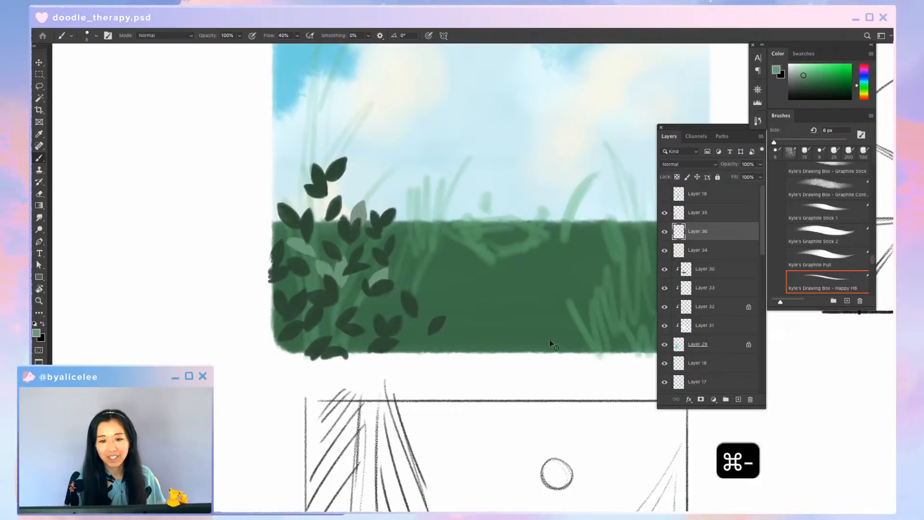
key("space")
left_click_drag(545, 330, 507, 366)
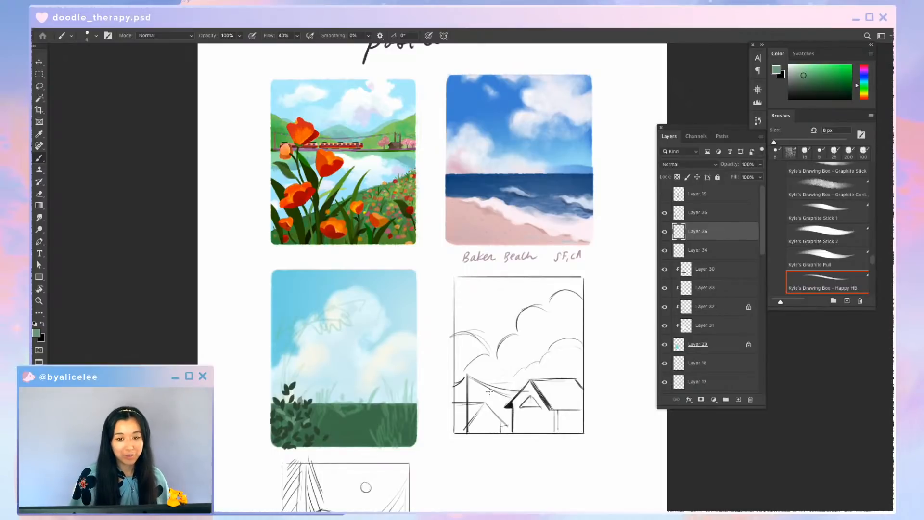
key("super+=")
key("space")
left_click_drag(493, 284, 629, 142)
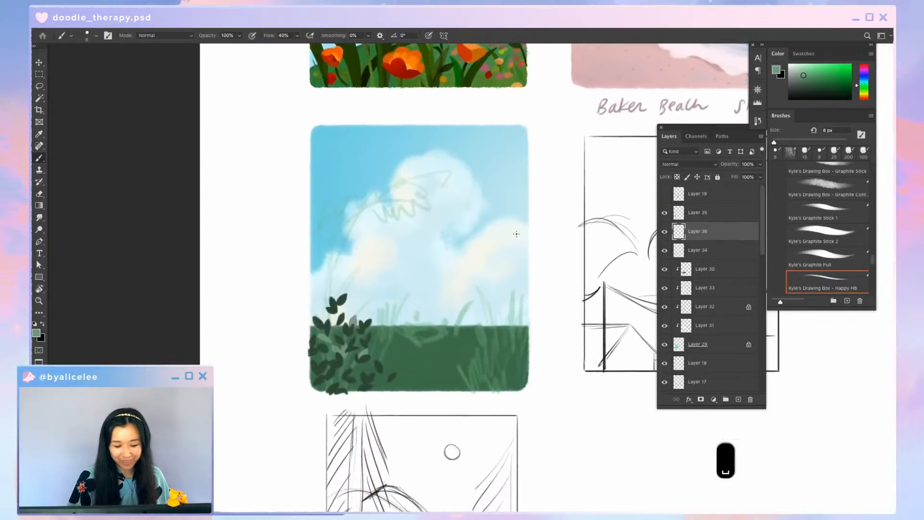
key("super+=")
left_click_drag(461, 292, 556, 163)
key("b")
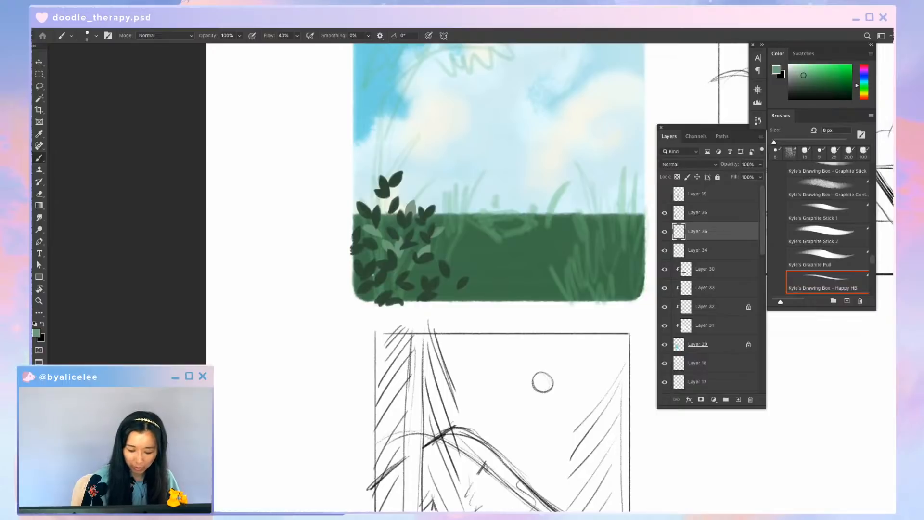
key("super+minus")
key("super+minus")
key("super+minus")
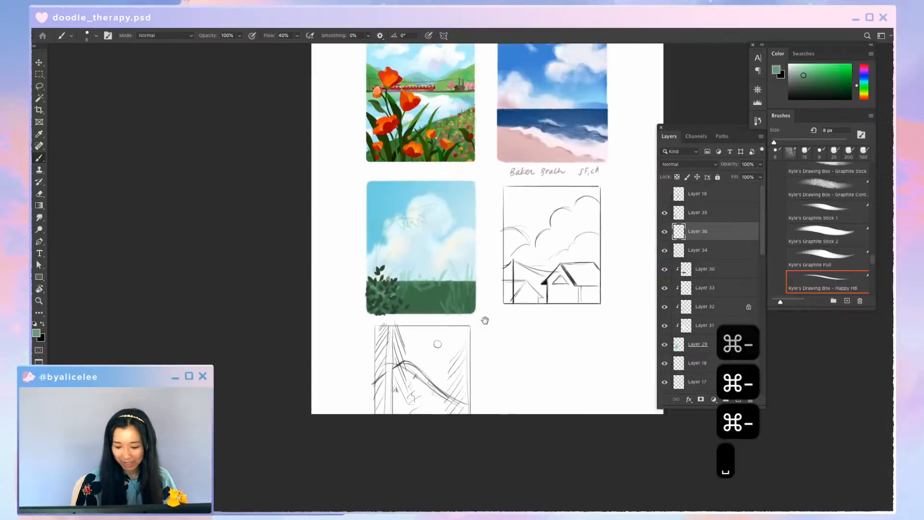
key("super+s")
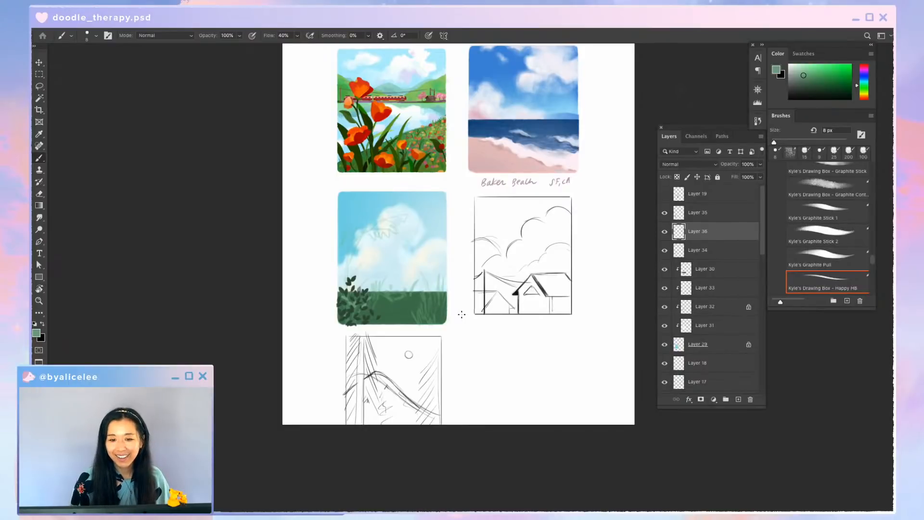
Paint a lighter leaf behind the dark pair at the card's left edge, on the horizon
key("super+equal")
key("super+equal")
left_click_drag(401, 255, 531, 212)
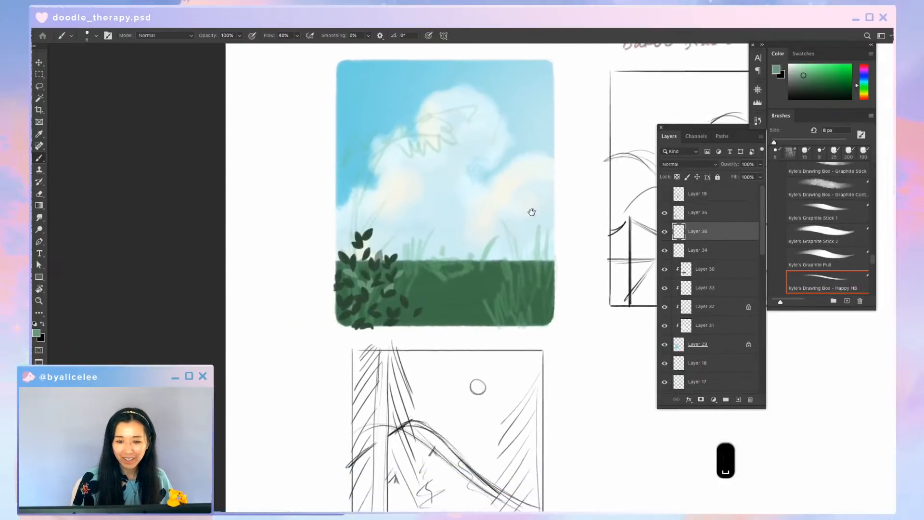
key("super+equal")
left_click_drag(465, 243, 512, 197)
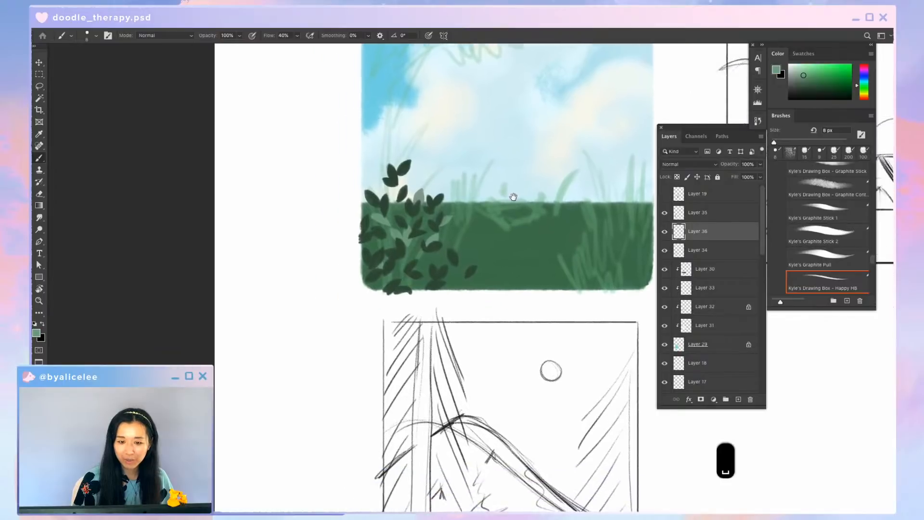
key("super+equal")
key("b")
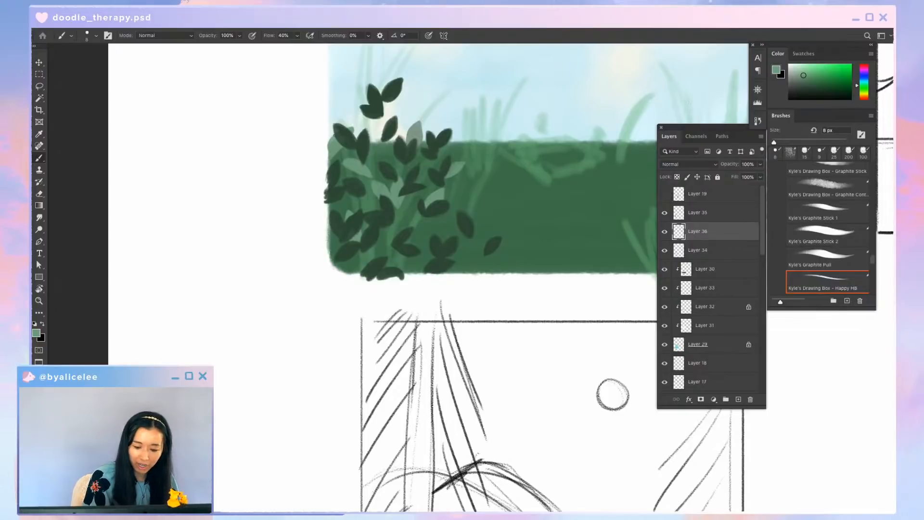
Paint lighter leaf shapes beneath the topmost dark pair, behind the small dark leaf under it
key("b")
mouse_move(384, 129)
left_mouse_down()
mouse_move(385, 112)
mouse_move(399, 101)
mouse_move(386, 122)
left_mouse_up()
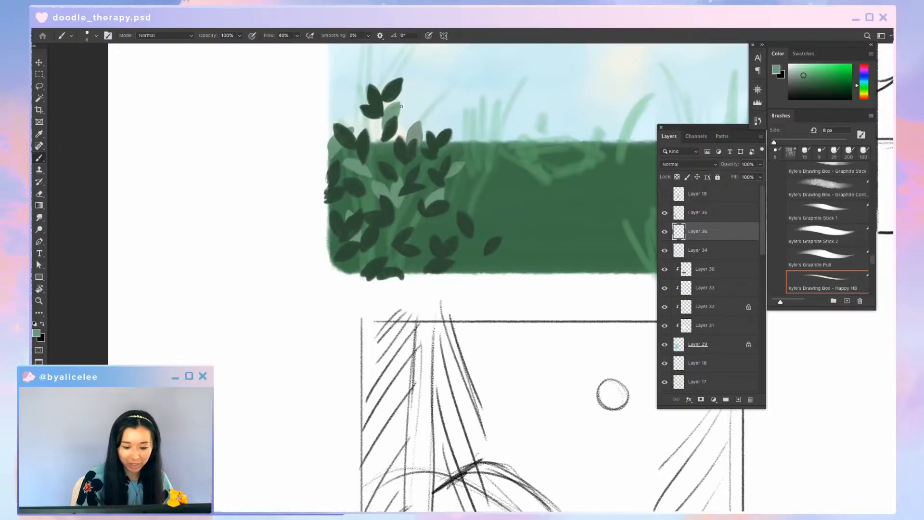
mouse_move(384, 117)
left_mouse_down()
mouse_move(371, 127)
mouse_move(382, 139)
left_mouse_up()
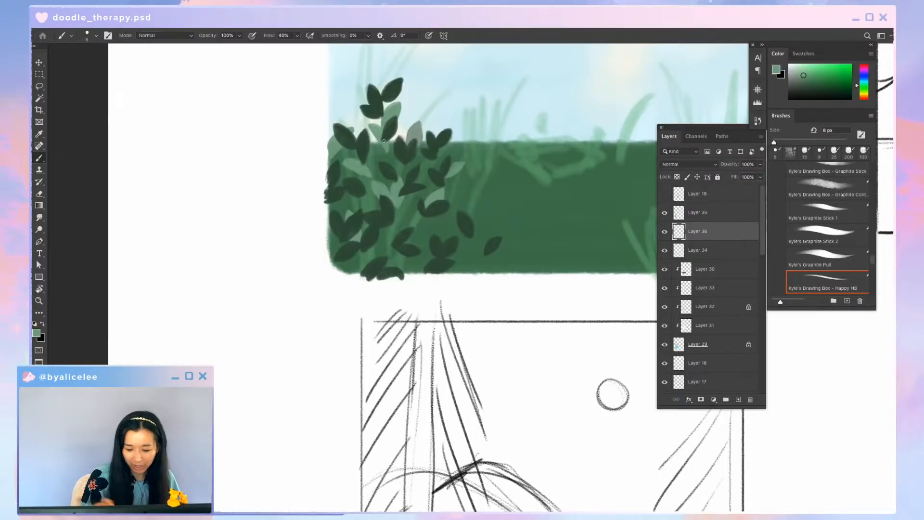
key("super+minus")
key("super+minus")
left_click_drag(650, 261, 501, 261)
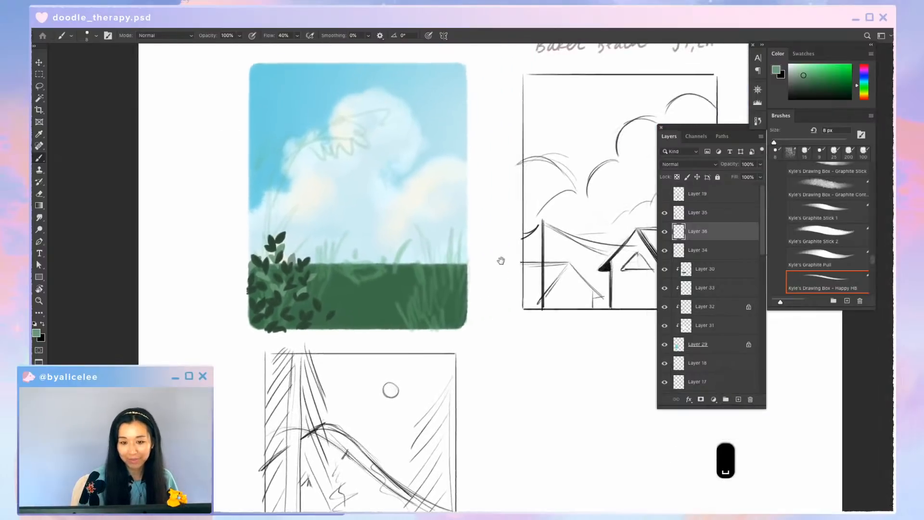
Save the file and change the brush colour to a deeper, more saturated green for the foliage cluster
key("super+s")
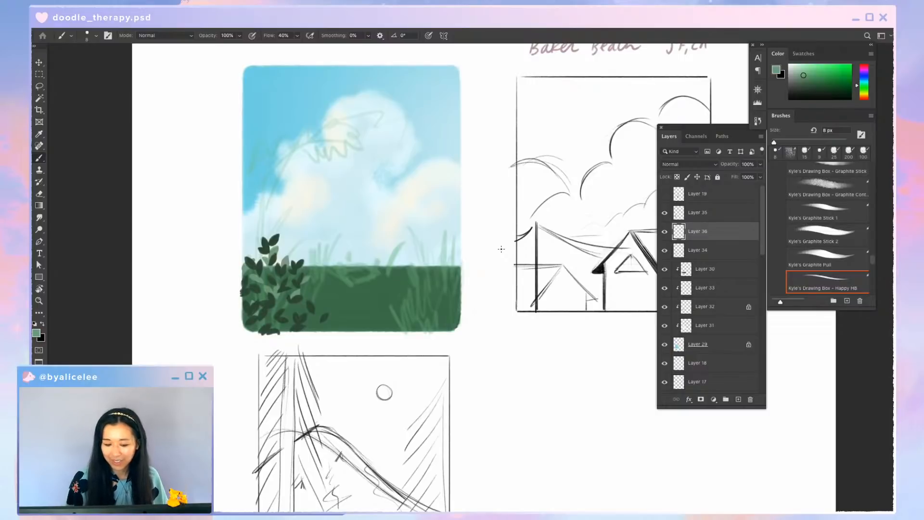
key("super+equal")
key("super+equal")
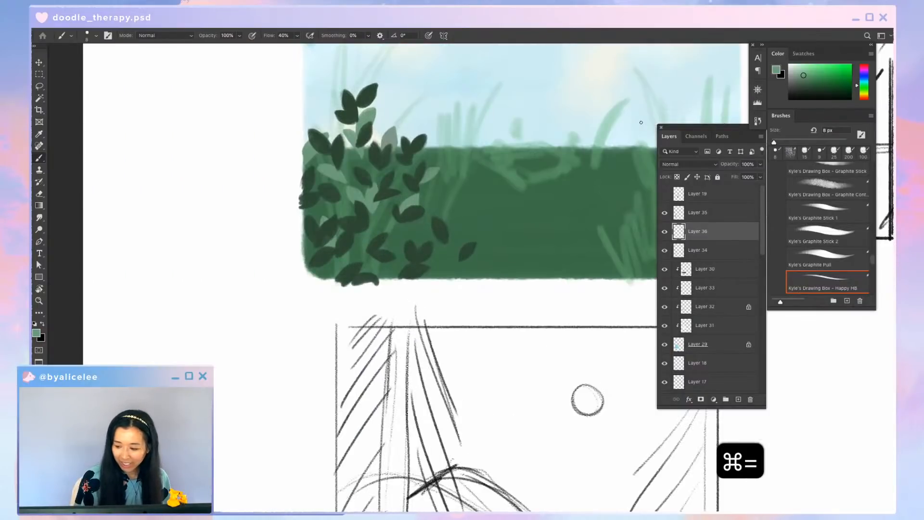
left_click(810, 80)
key("b")
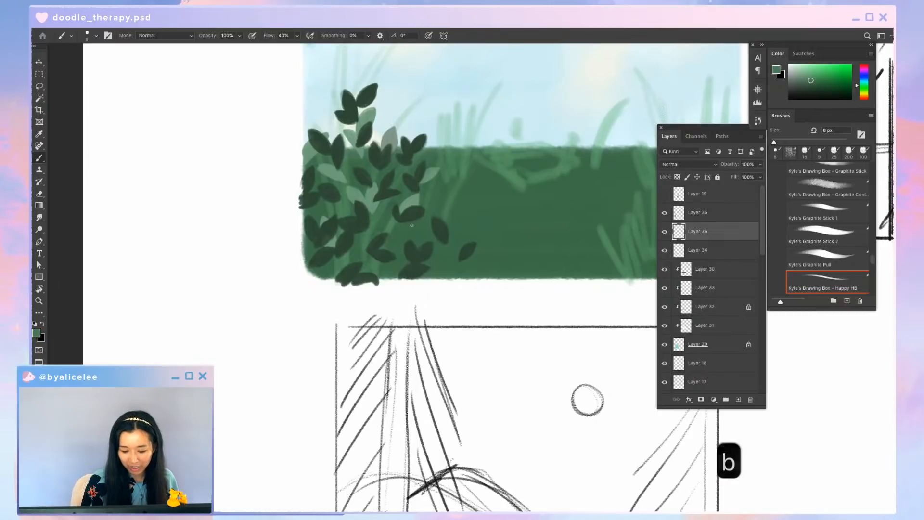
left_click(822, 82)
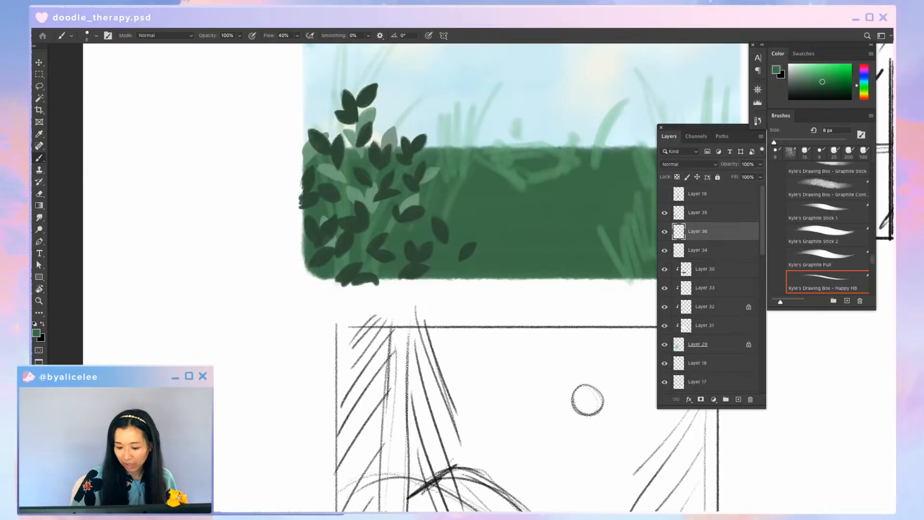
key("b")
left_click(829, 87)
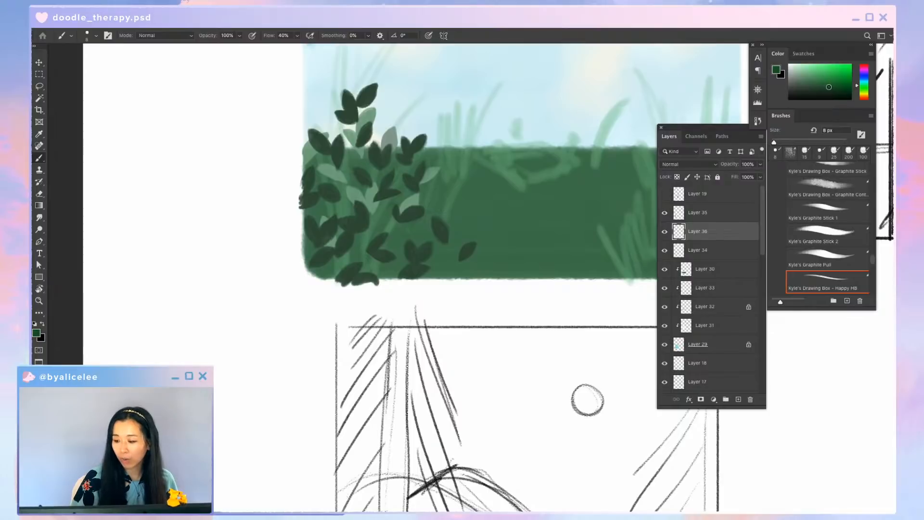
Paint a deep green leaf between the dark leaves on the cluster's lower right side, save the file and clear any selection
mouse_move(412, 227)
left_mouse_down()
mouse_move(426, 213)
mouse_move(411, 226)
mouse_move(430, 223)
mouse_move(438, 214)
mouse_move(424, 225)
mouse_move(429, 211)
mouse_move(441, 208)
left_mouse_up()
key("super+s")
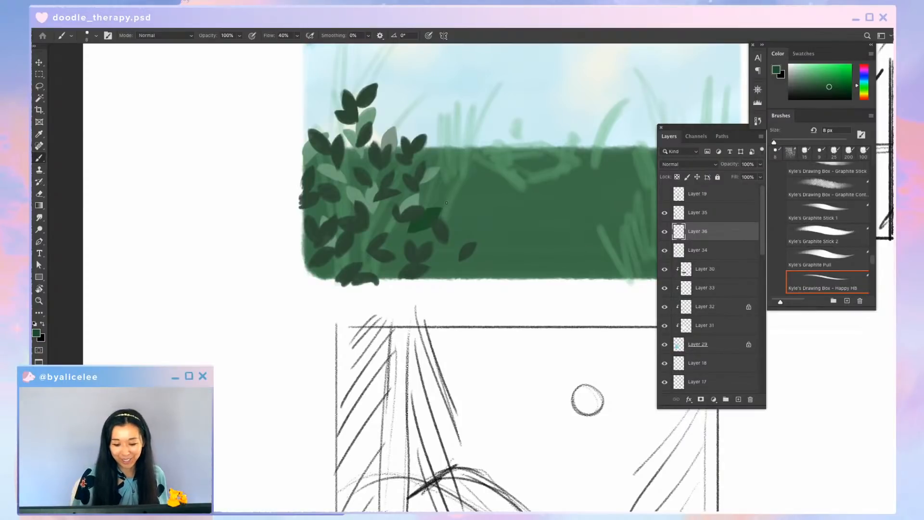
key("w")
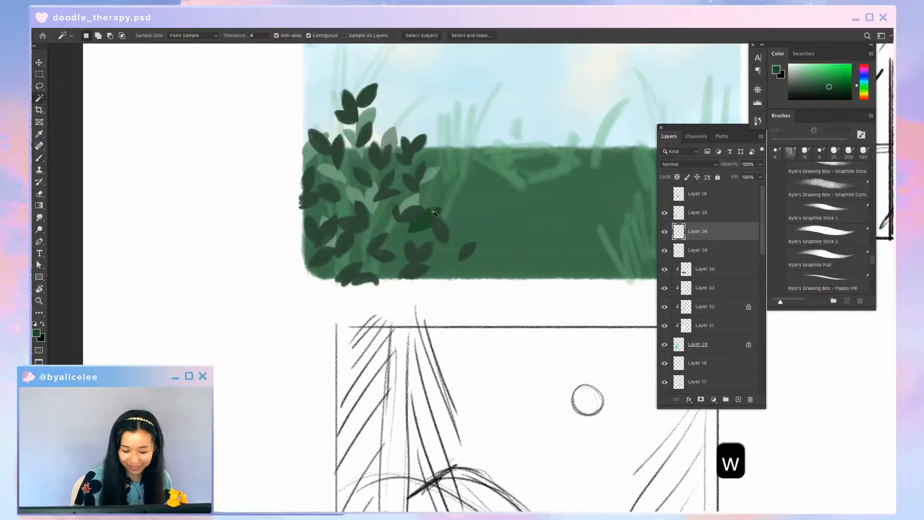
key("super+d")
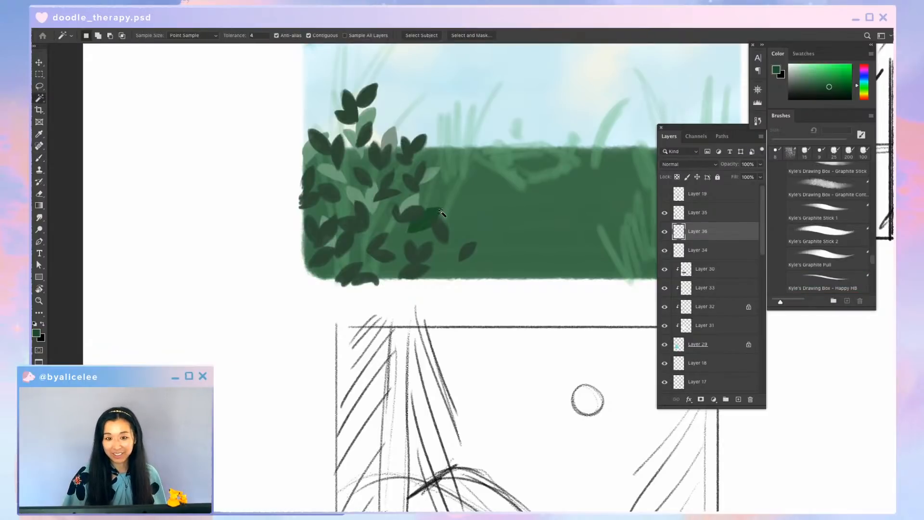